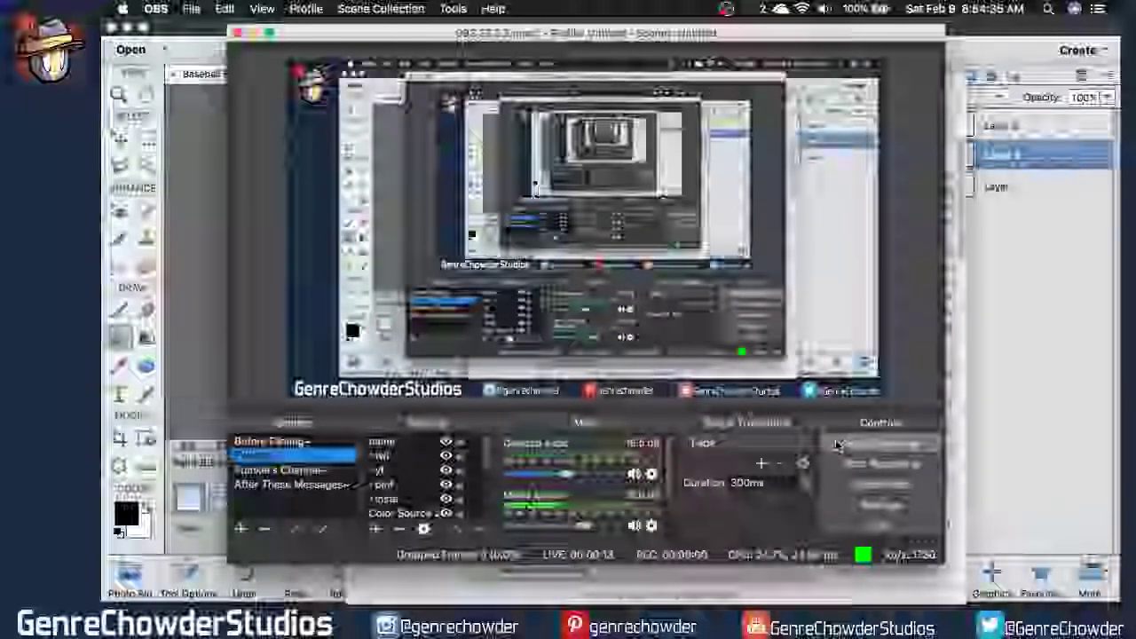
pyautogui.click(835, 441)
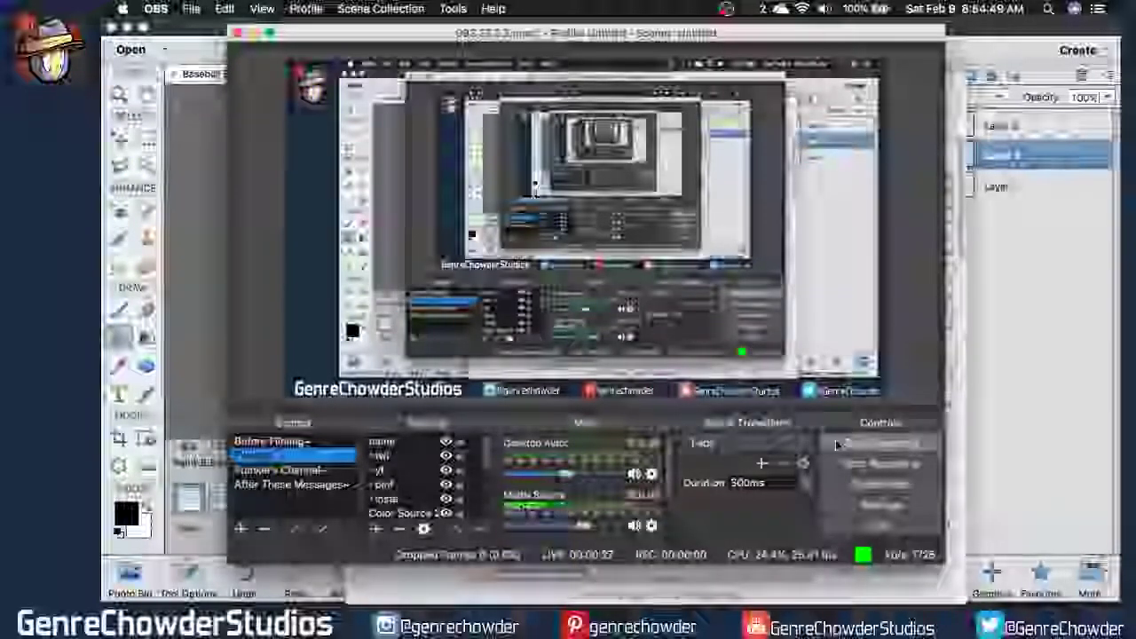
pyautogui.click(837, 444)
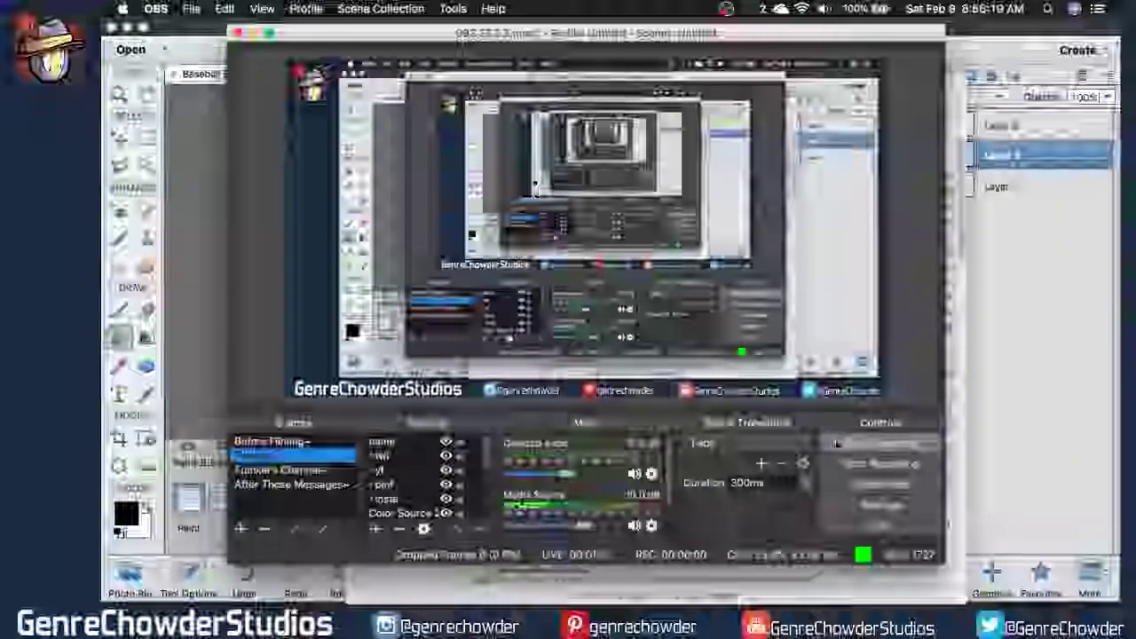
# Switch to Photoshop Elements and rename Layer 2 as base.
pyautogui.click(1031, 355)
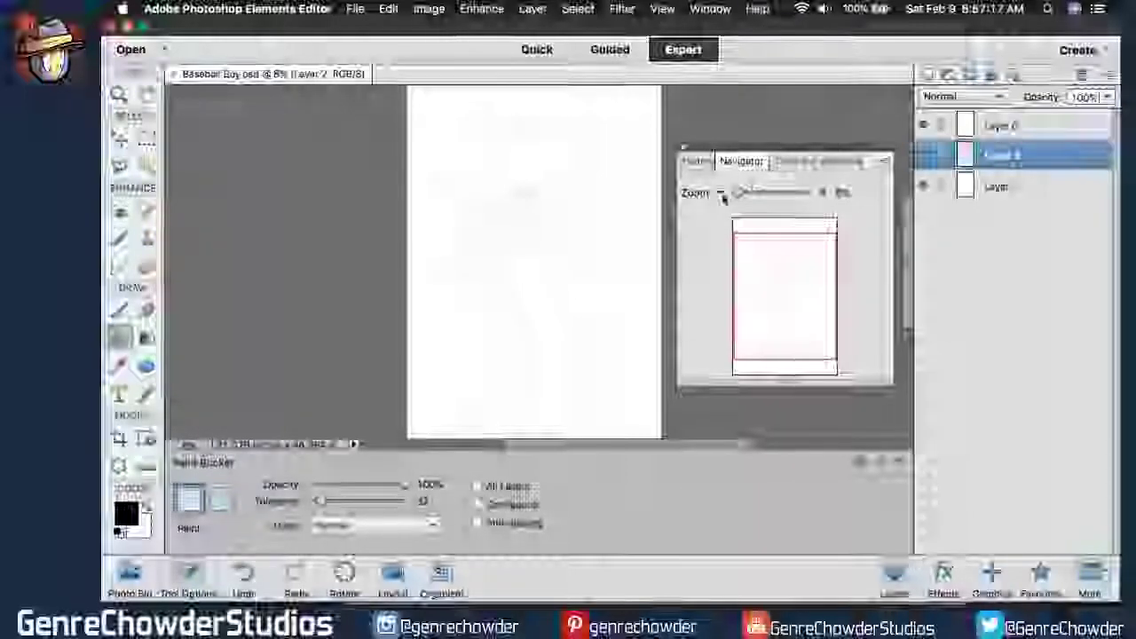
pyautogui.doubleClick(1017, 158)
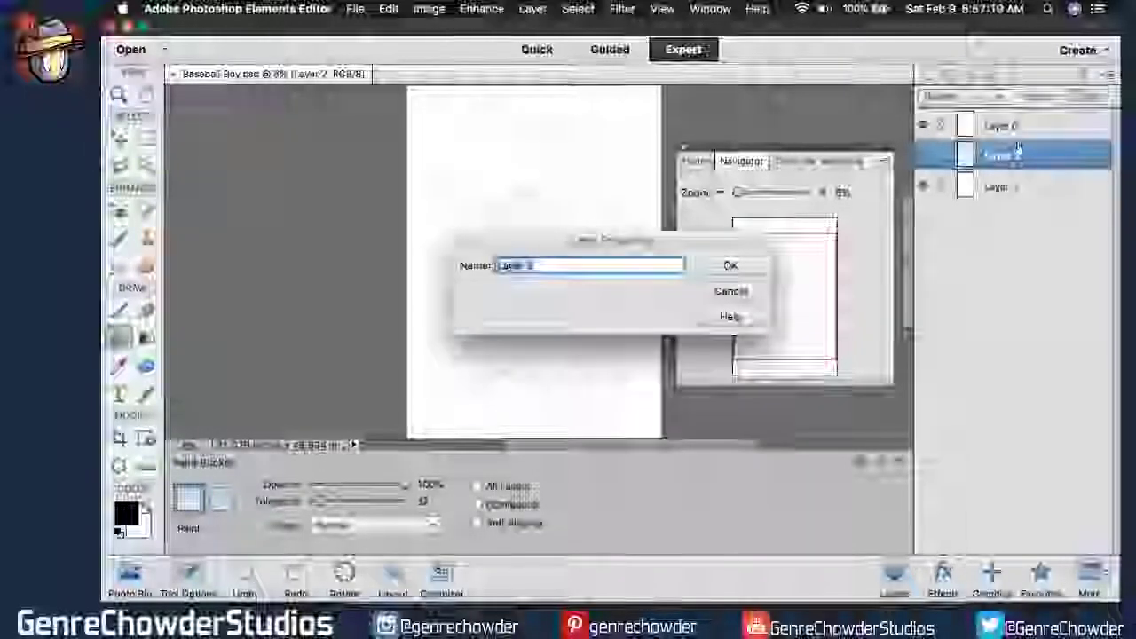
pyautogui.write('base')
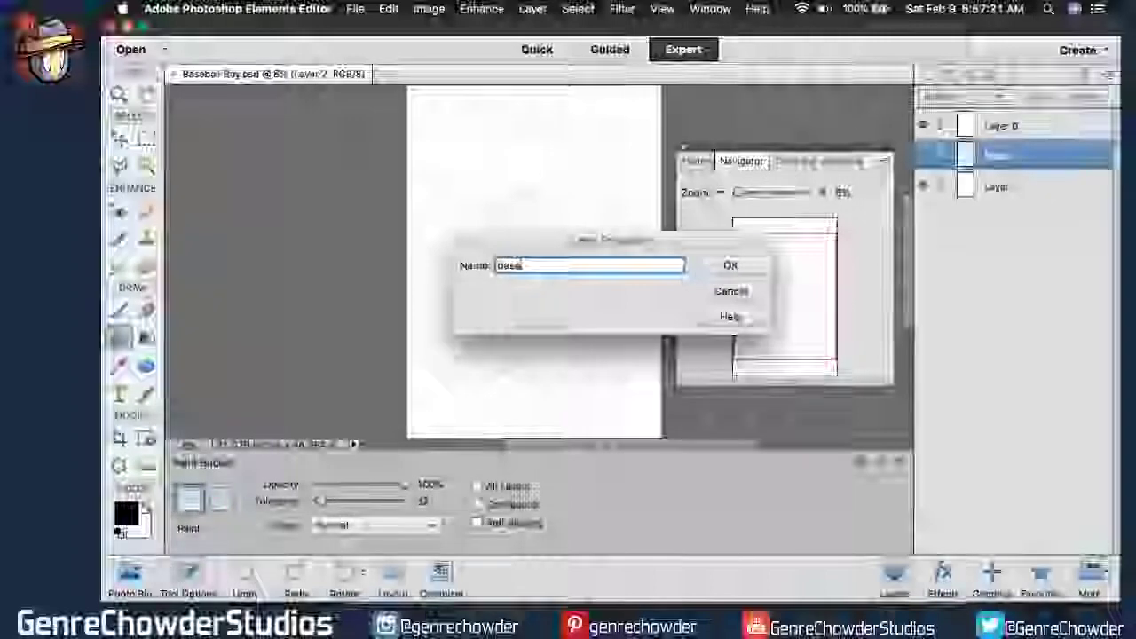
pyautogui.press('Return')
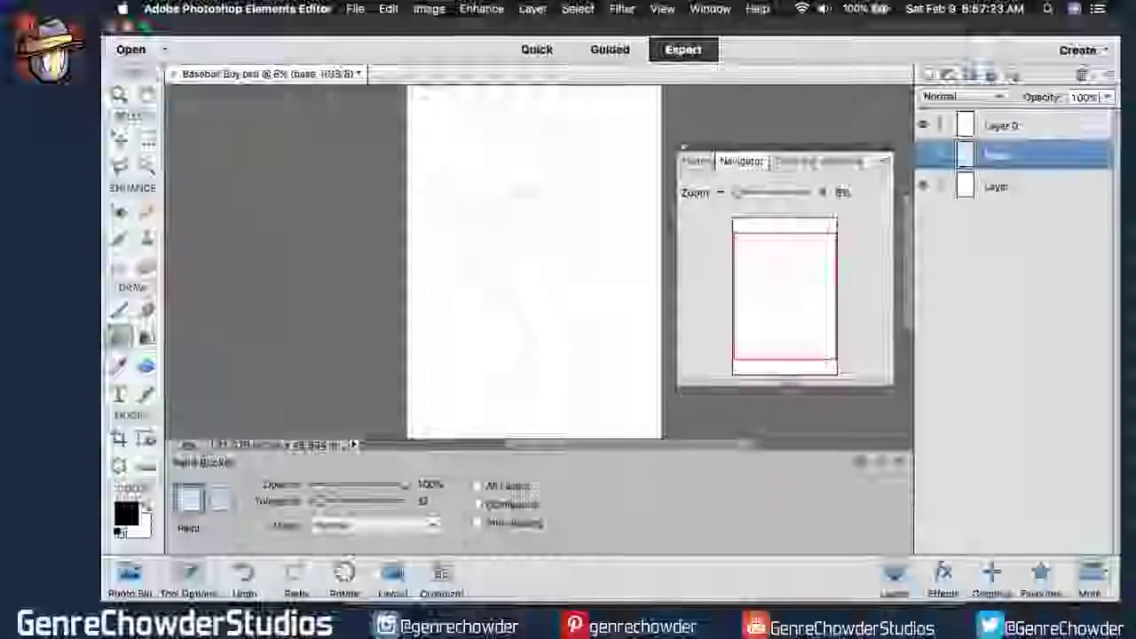
# Choose the linen2 light blue from the Comics GCS colour swatches as the foreground colour.
pyautogui.click(785, 160)
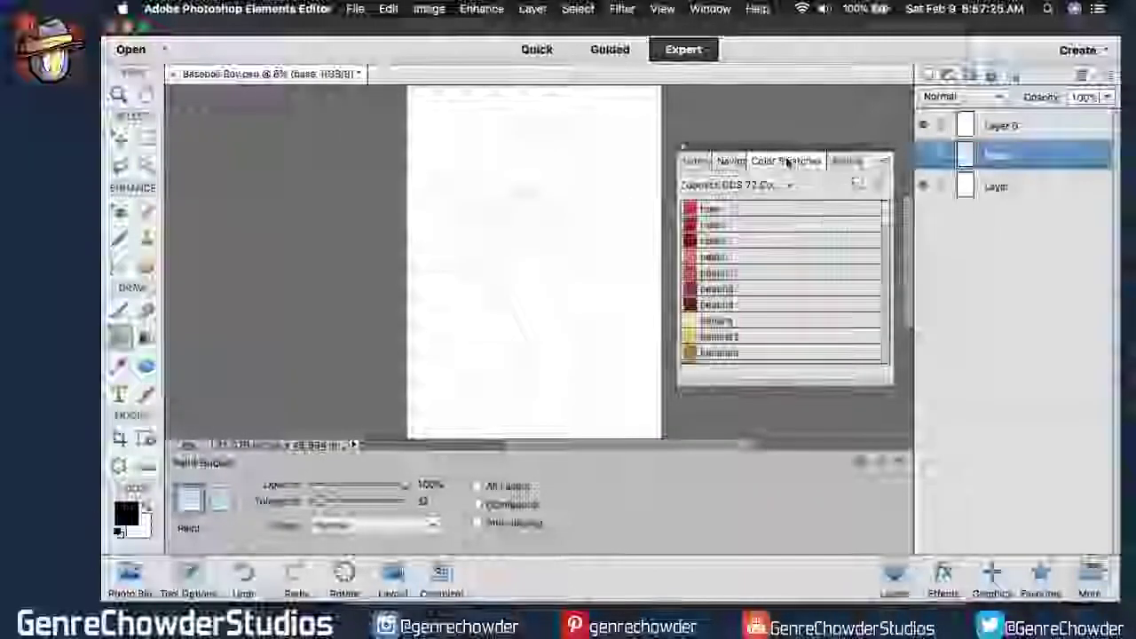
pyautogui.click(733, 162)
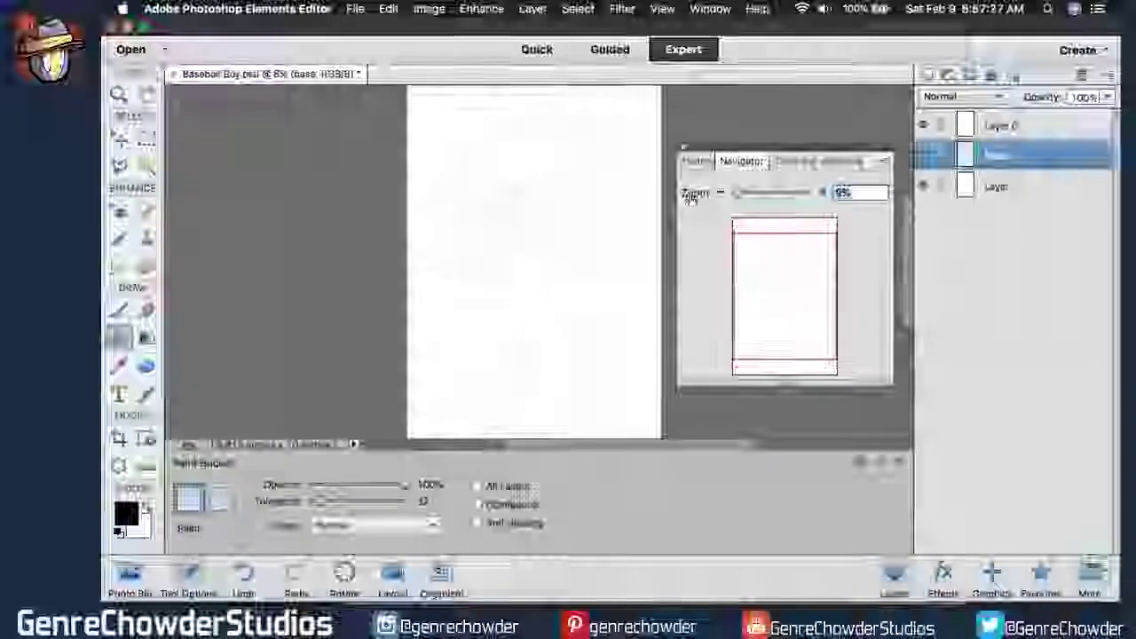
pyautogui.moveTo(690, 195); pyautogui.dragTo(702, 198)
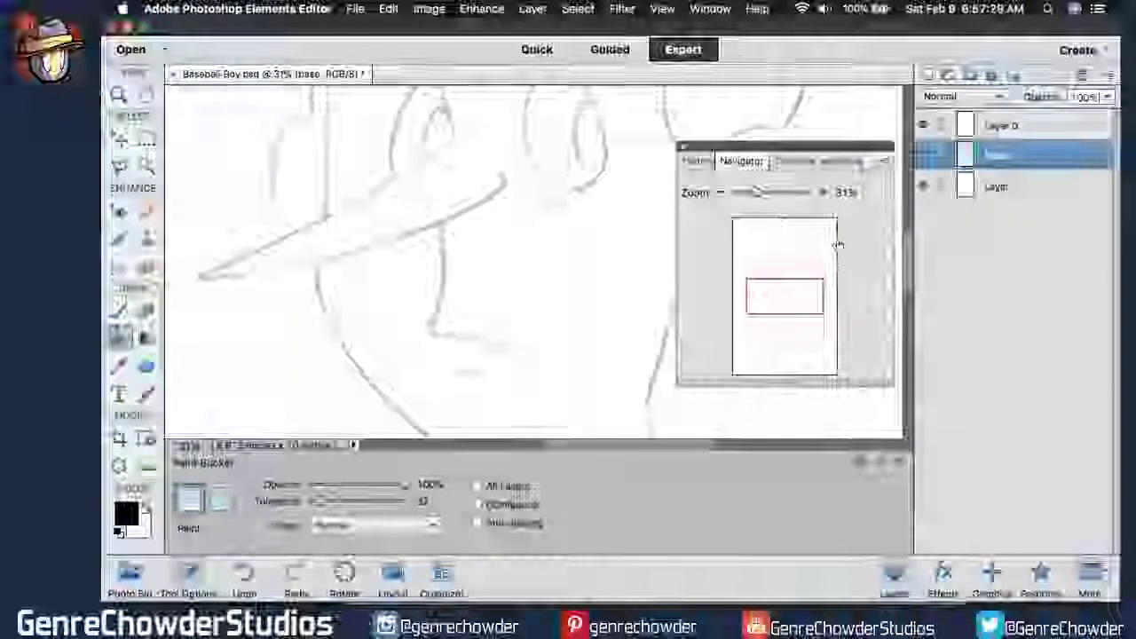
pyautogui.click(786, 161)
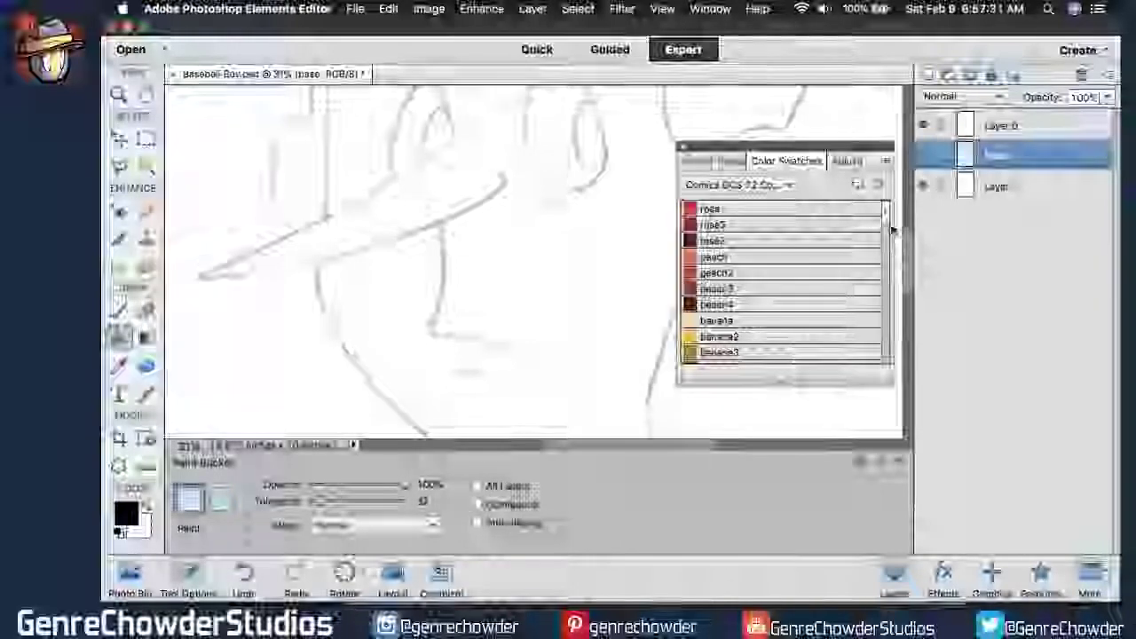
pyautogui.scroll(-10, 880, 236)
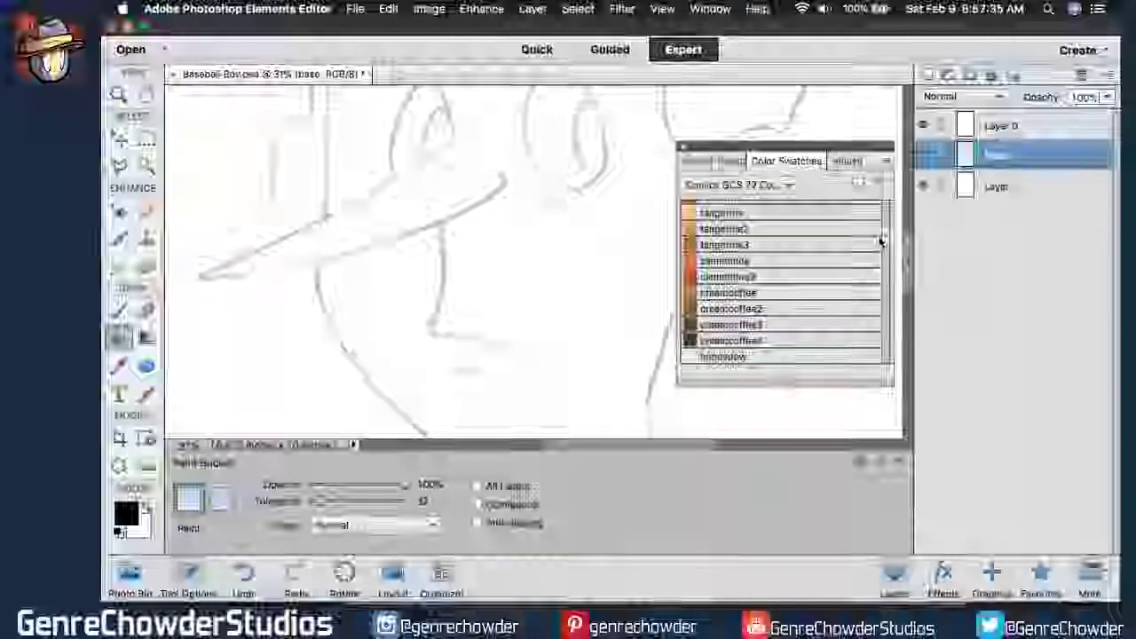
pyautogui.scroll(-10, 880, 239)
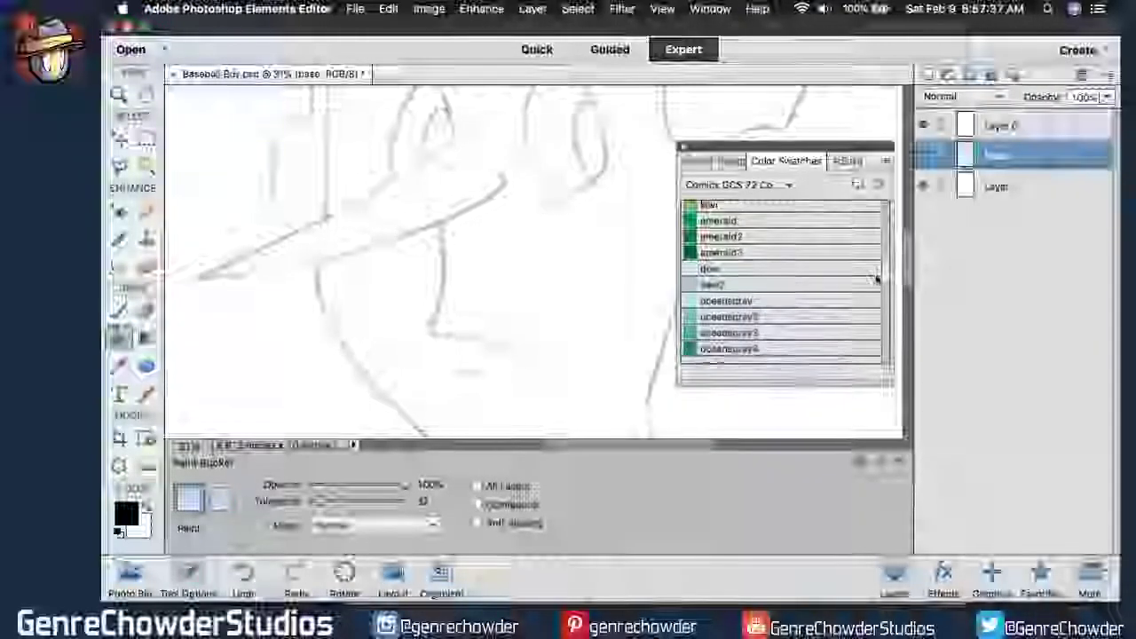
pyautogui.scroll(-2, 877, 282)
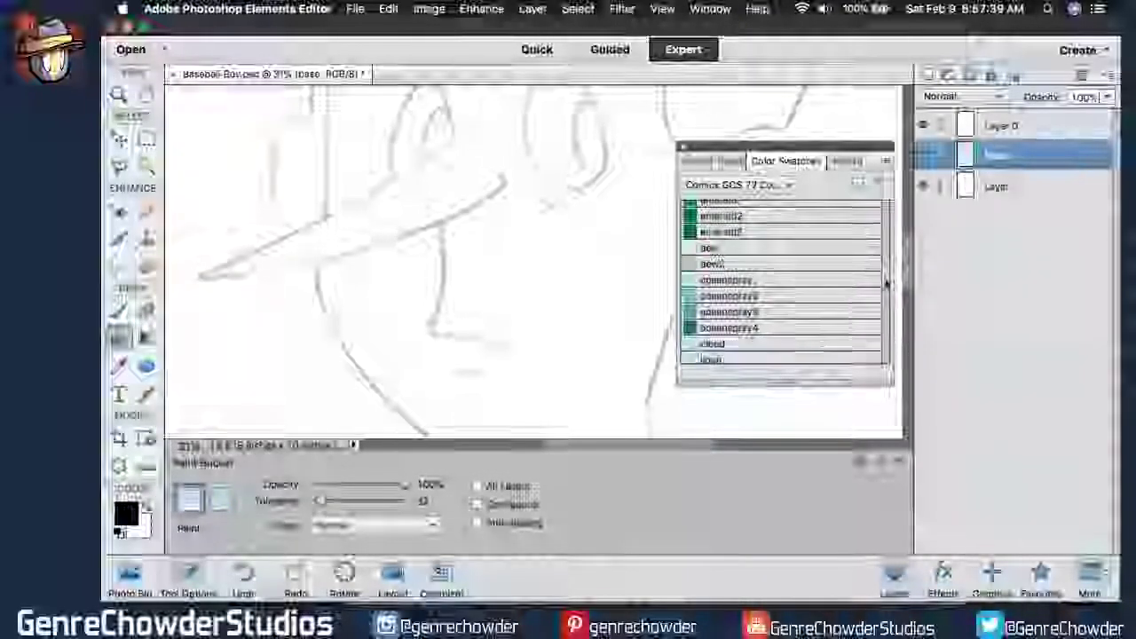
pyautogui.scroll(-3, 885, 284)
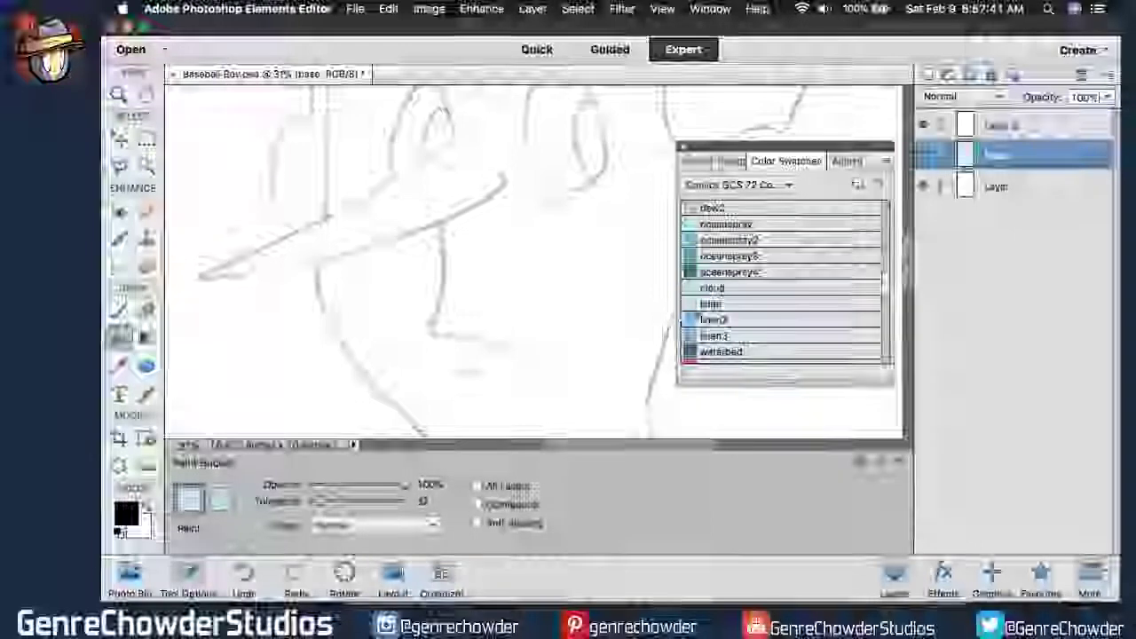
pyautogui.click(710, 319)
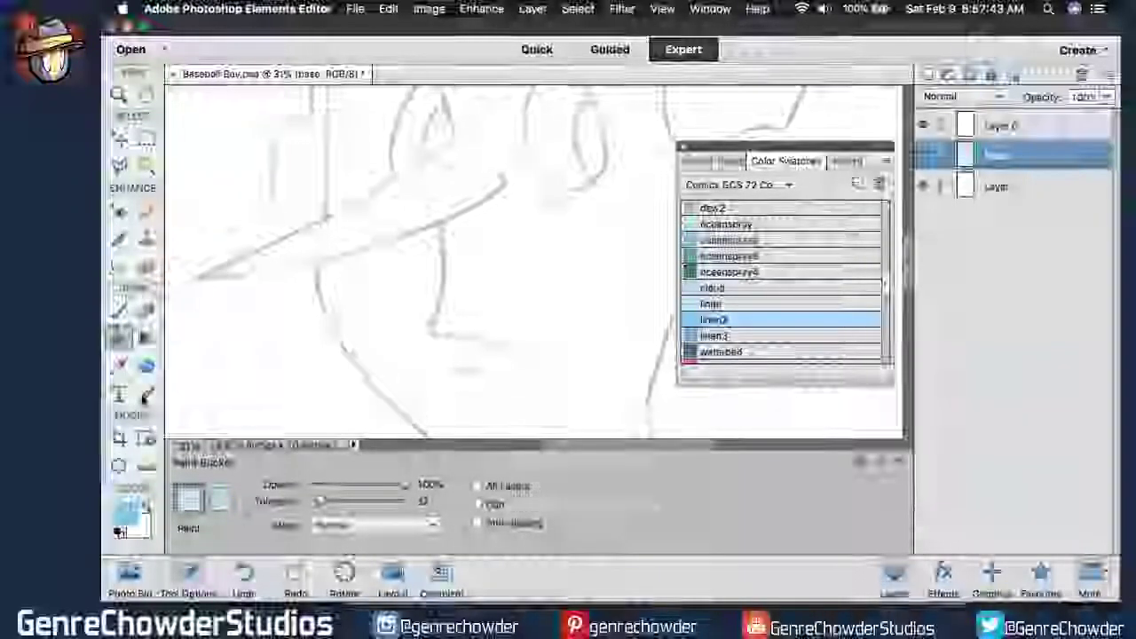
# Trace the left outline of the head on the base layer with the Pencil tool, down to the long pointed shape.
pyautogui.press('b')
pyautogui.press('n')
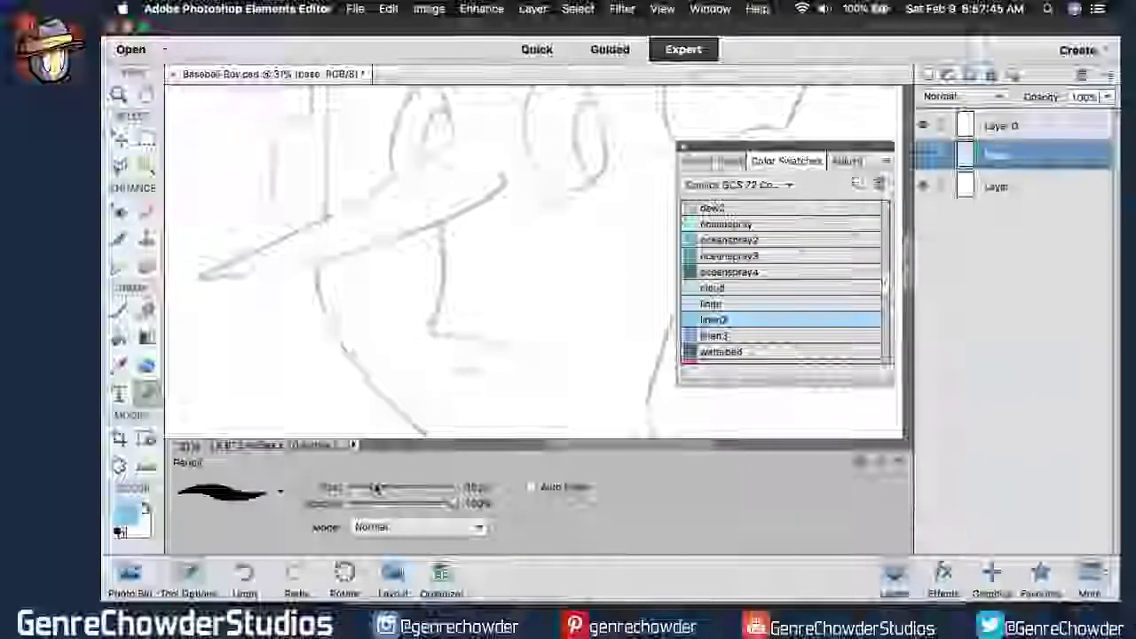
pyautogui.hscroll(-3, 533, 266)
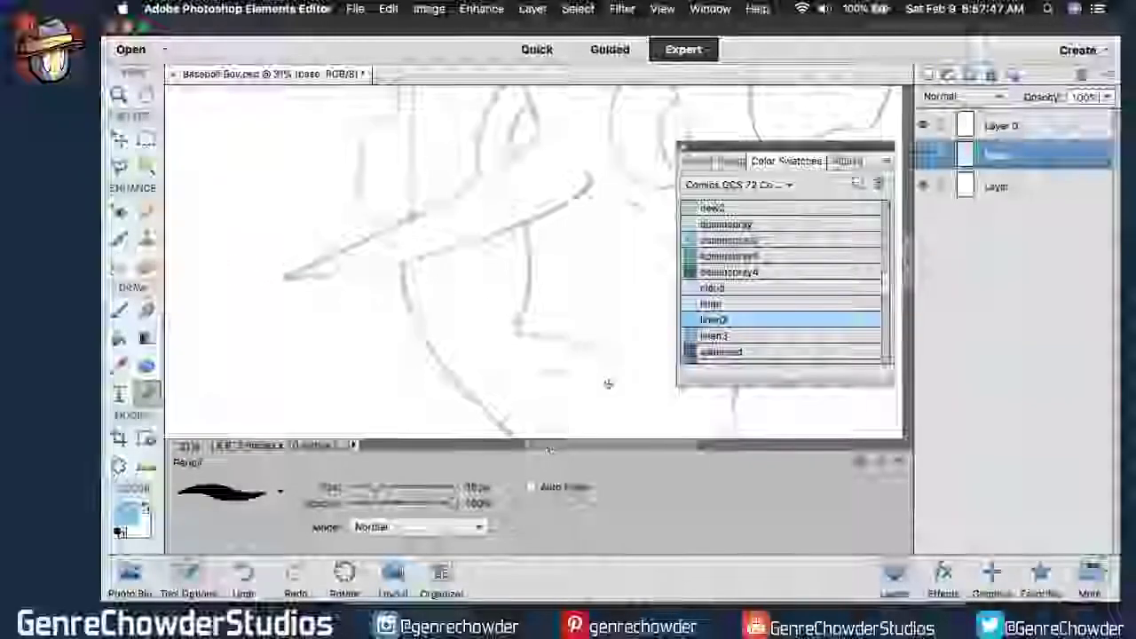
pyautogui.scroll(3, 400, 134)
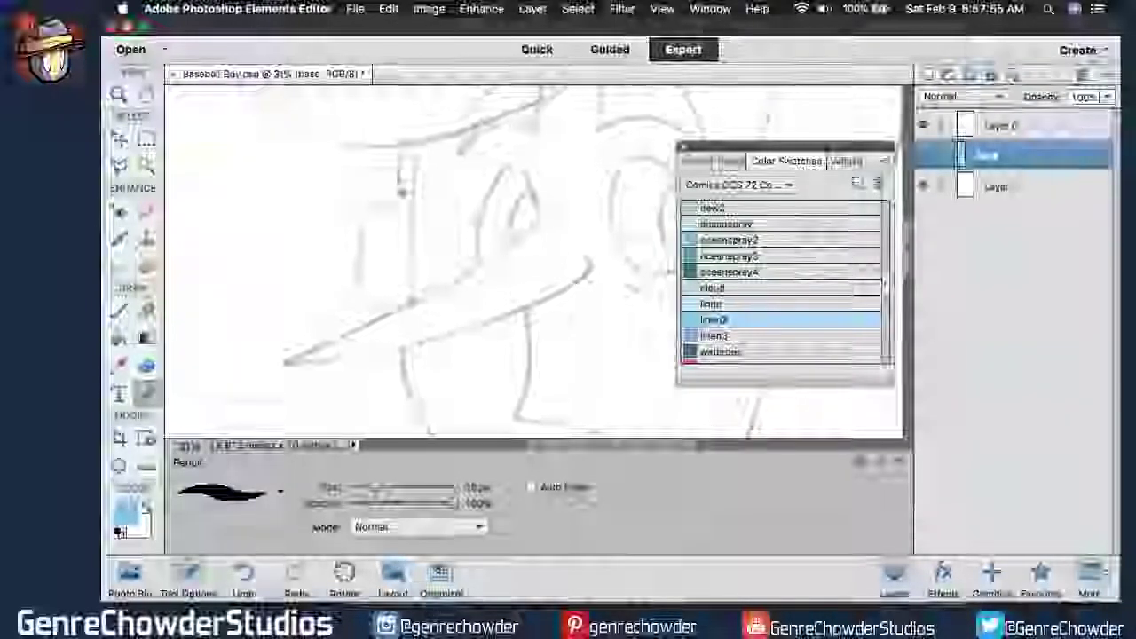
pyautogui.click(996, 97)
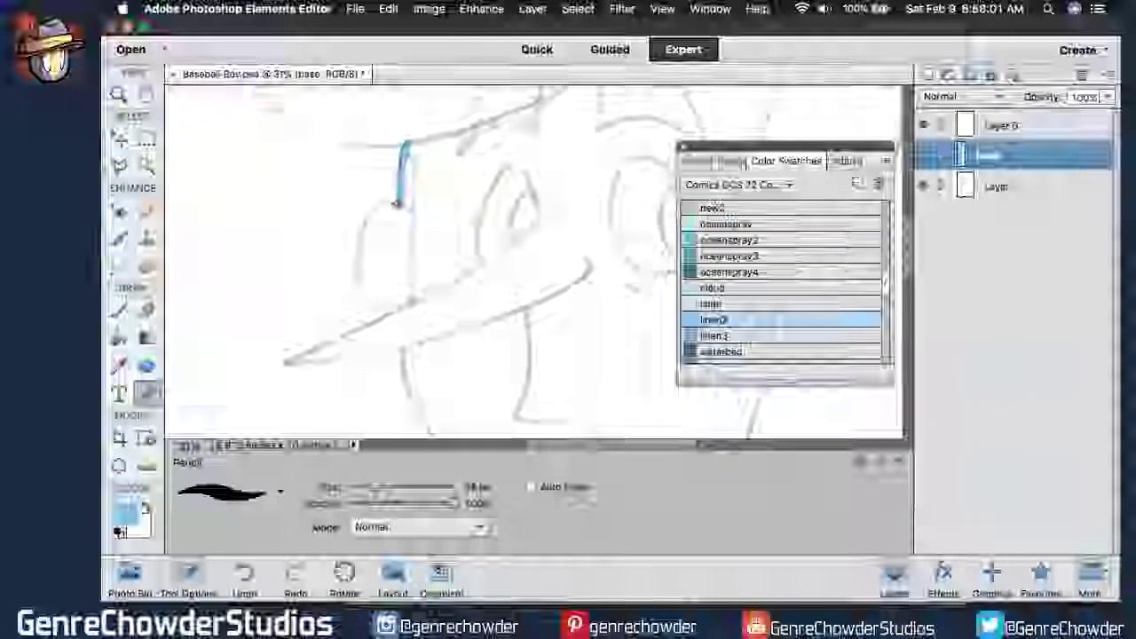
pyautogui.moveTo(367, 224)
pyautogui.mouseDown()
pyautogui.moveTo(361, 277)
pyautogui.moveTo(376, 319)
pyautogui.mouseUp()
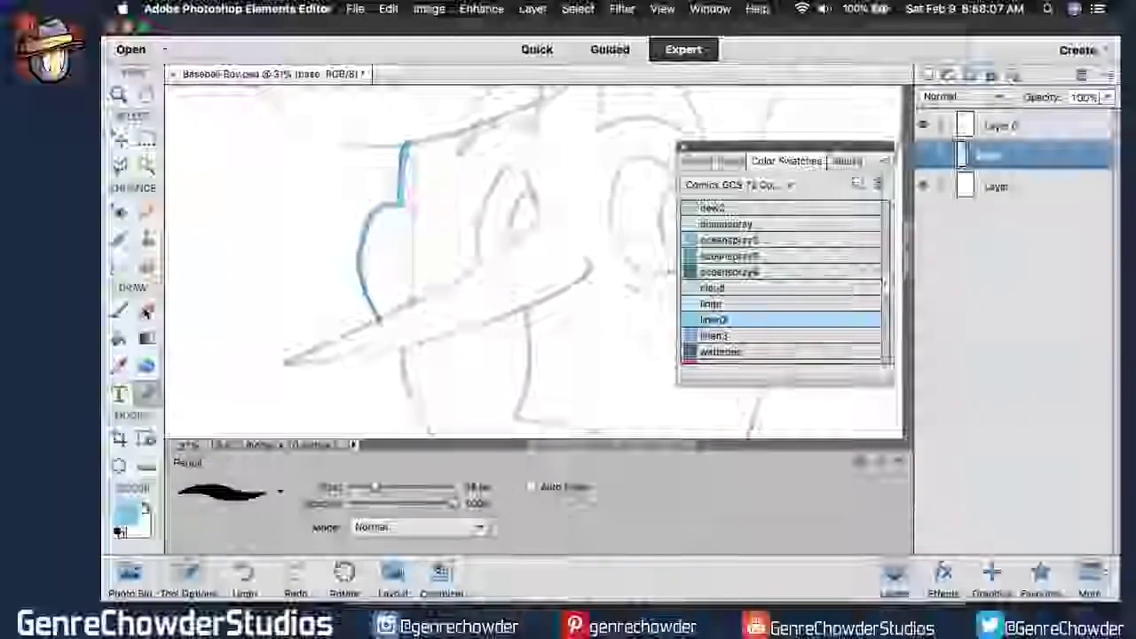
# Reduce the Eraser size and clean up the lower end of the blue outline where it meets the pointed shape.
pyautogui.press('e')
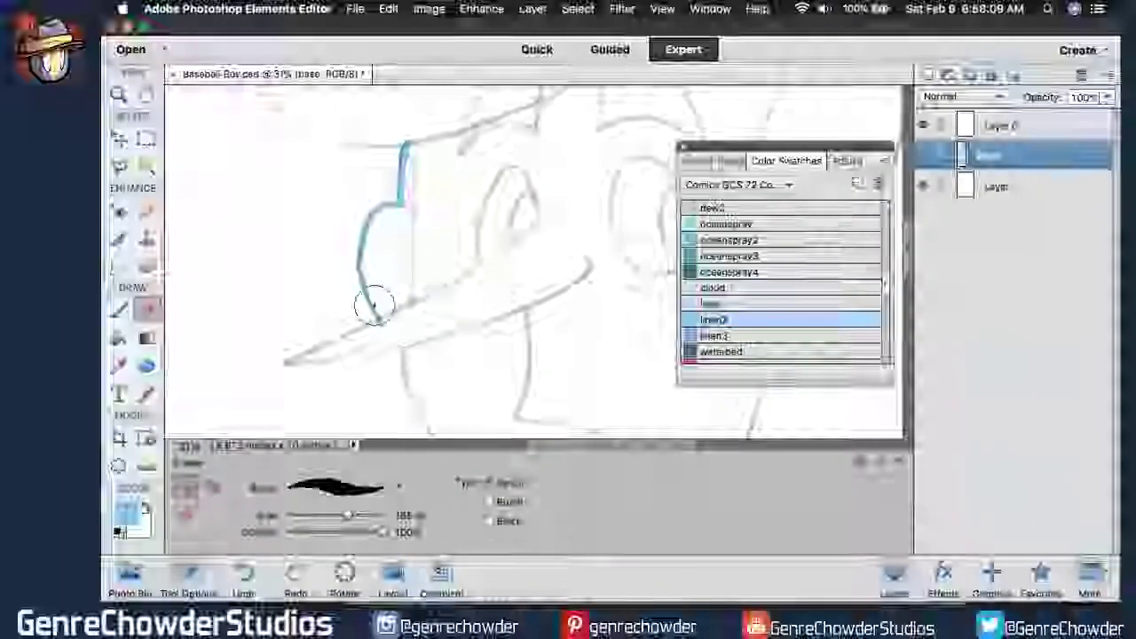
pyautogui.press('[')
pyautogui.press('[')
pyautogui.press('[')
pyautogui.press('[')
pyautogui.press('[')
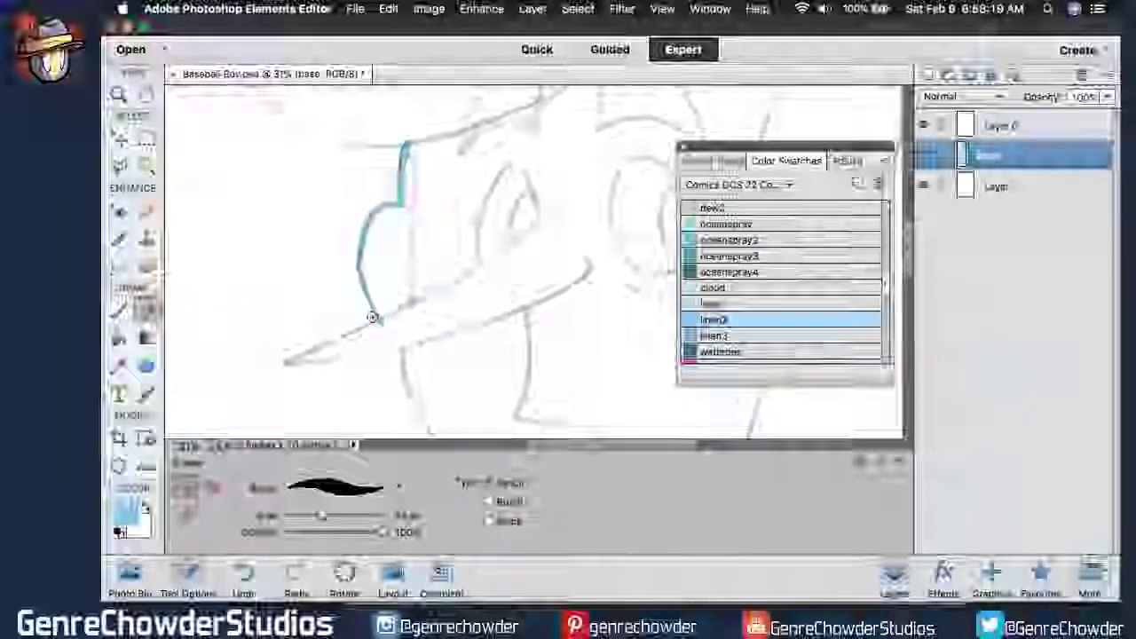
# Trace the upper and lower edges of the long pointed shape in light blue with the Pencil tool.
pyautogui.click(146, 394)
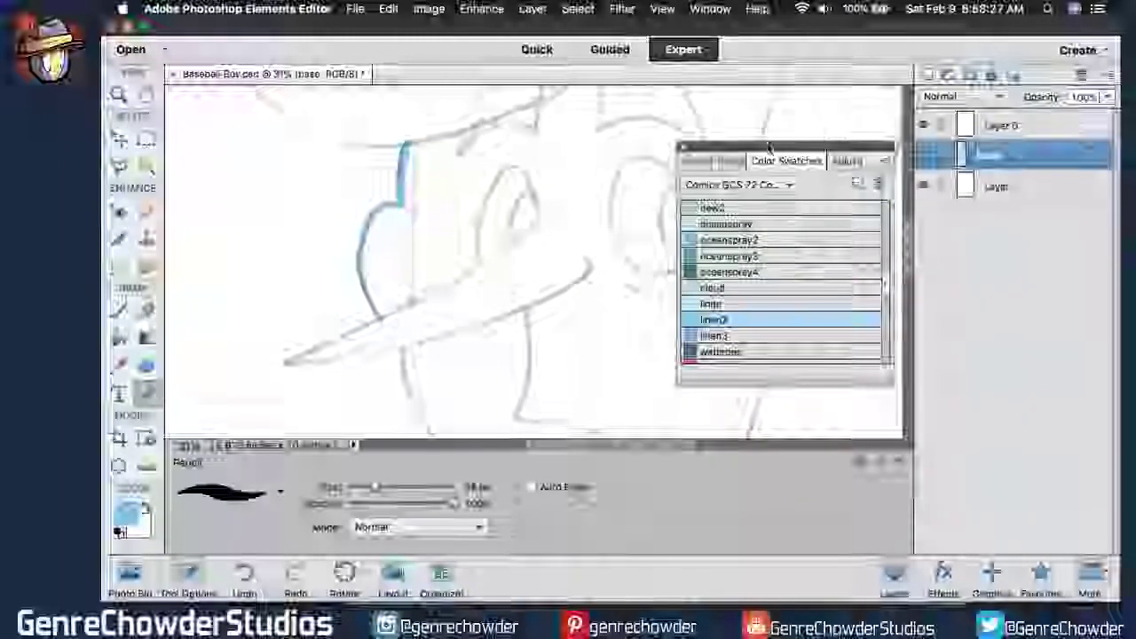
pyautogui.moveTo(760, 279); pyautogui.dragTo(761, 296)
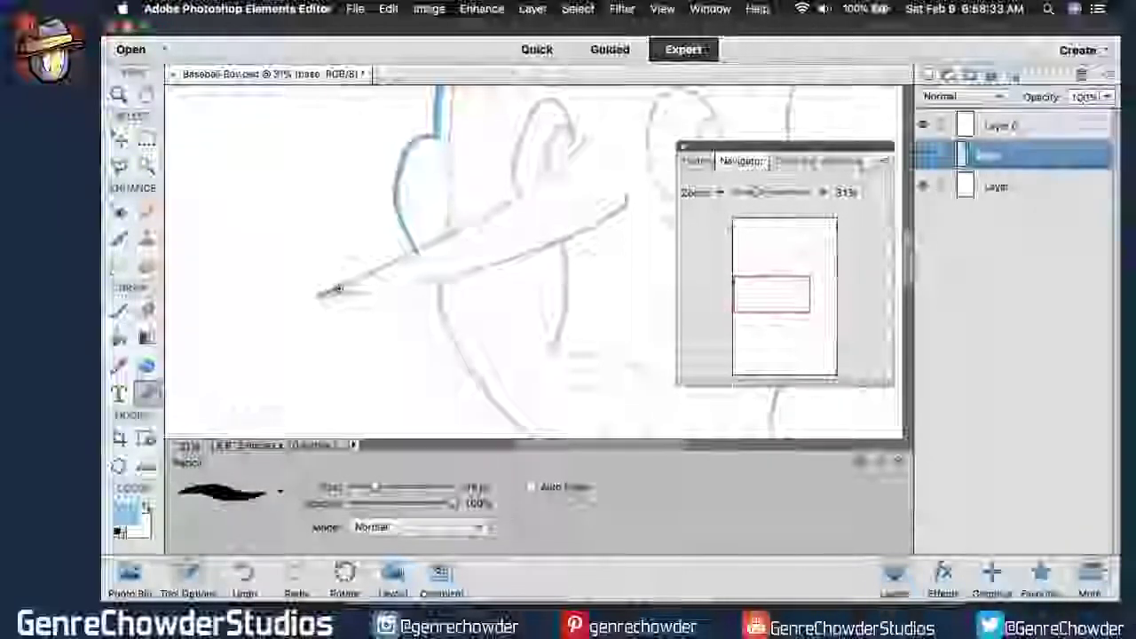
pyautogui.moveTo(316, 296)
pyautogui.mouseDown()
pyautogui.moveTo(418, 251)
pyautogui.moveTo(362, 282)
pyautogui.mouseUp()
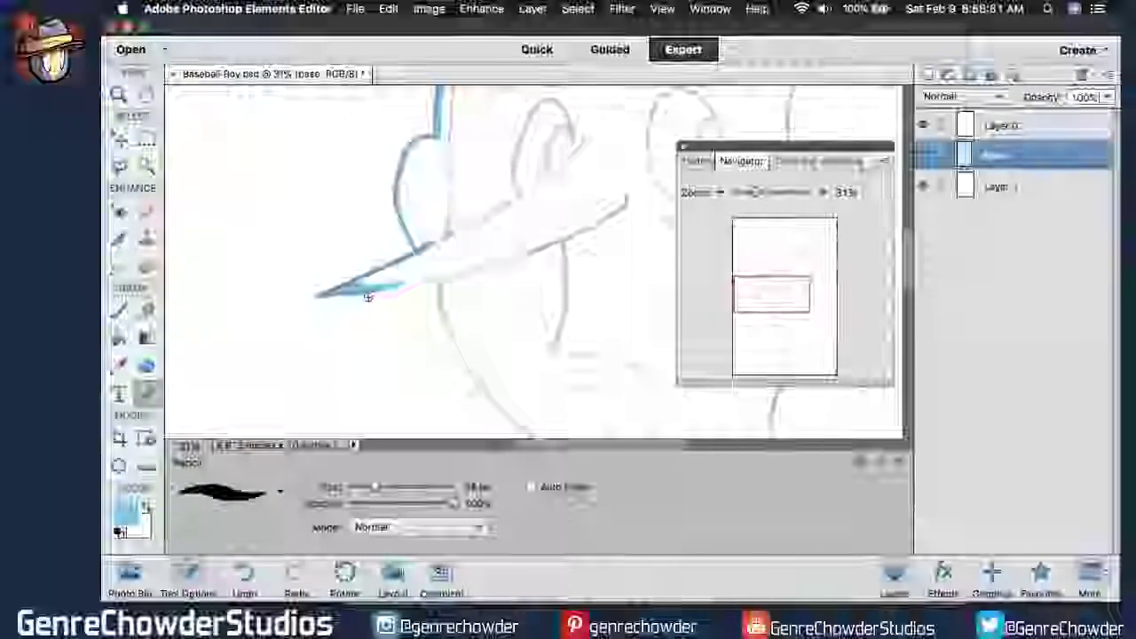
pyautogui.moveTo(399, 289); pyautogui.dragTo(416, 291)
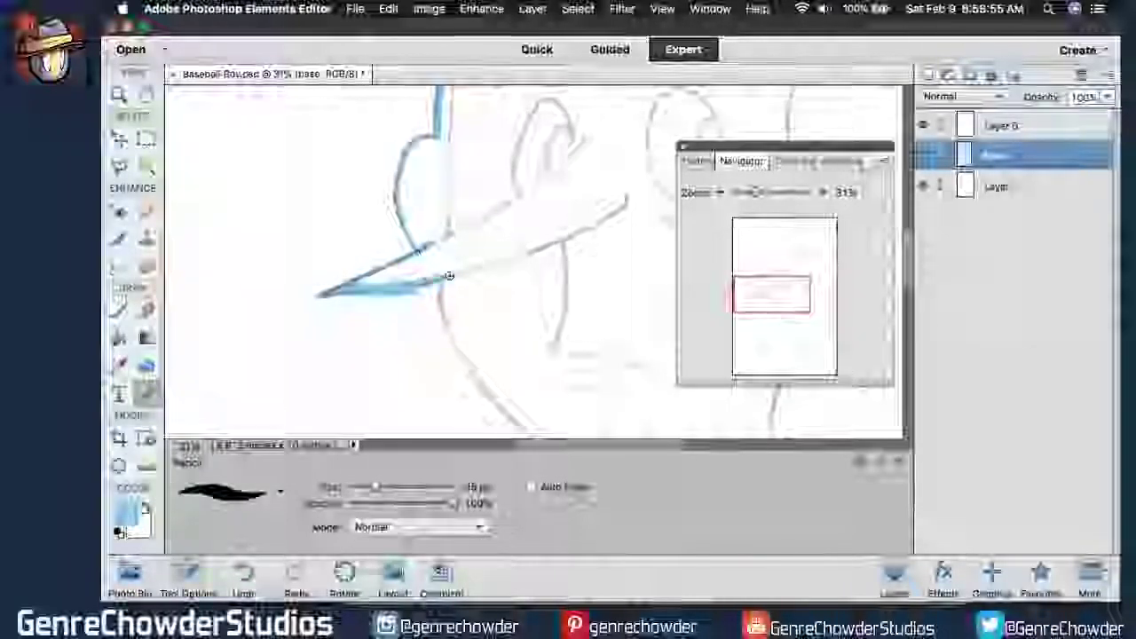
# Erase the excess blue below the pointed shape's lower edge and redraw the line near its tip with the Pencil.
pyautogui.press('e')
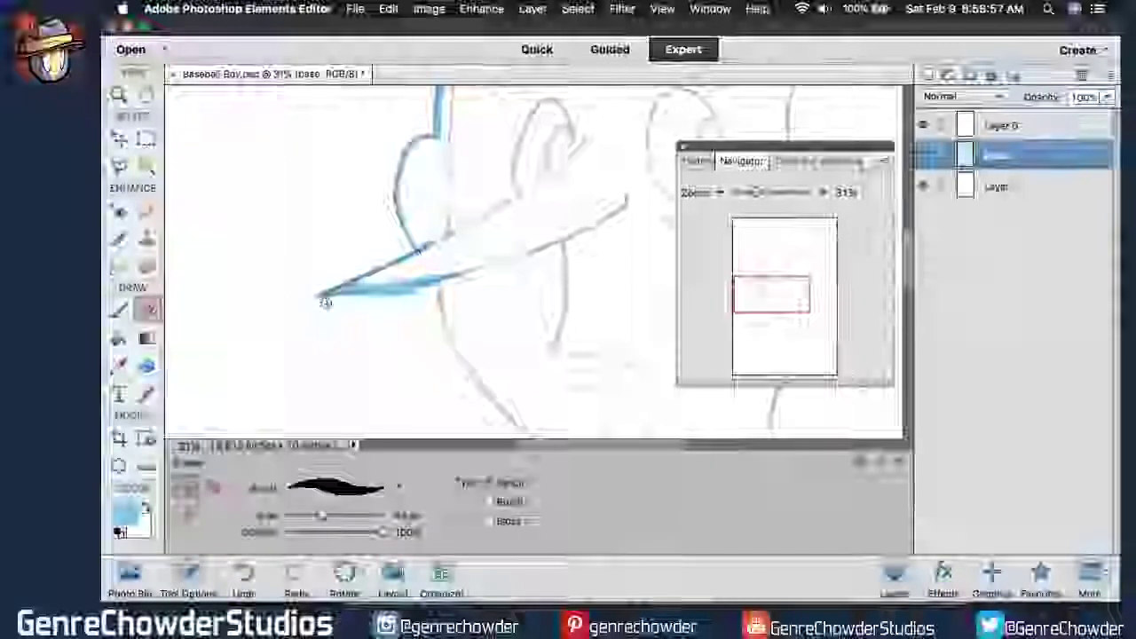
pyautogui.moveTo(426, 293)
pyautogui.mouseDown()
pyautogui.moveTo(386, 297)
pyautogui.moveTo(441, 289)
pyautogui.moveTo(383, 297)
pyautogui.moveTo(442, 287)
pyautogui.moveTo(344, 300)
pyautogui.moveTo(415, 295)
pyautogui.mouseUp()
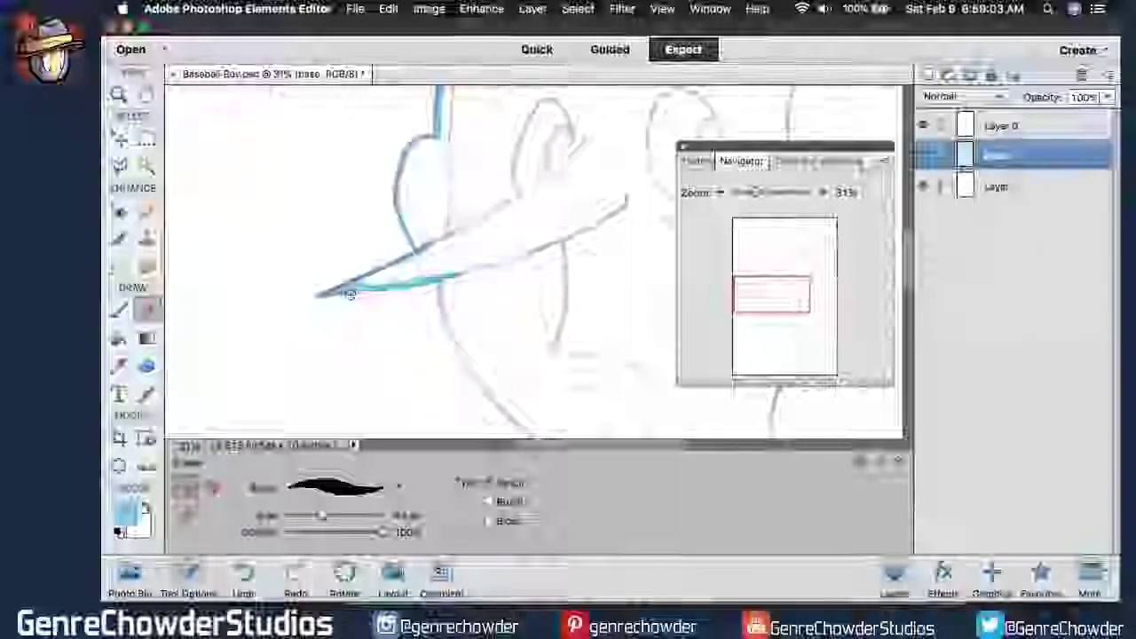
pyautogui.press('n')
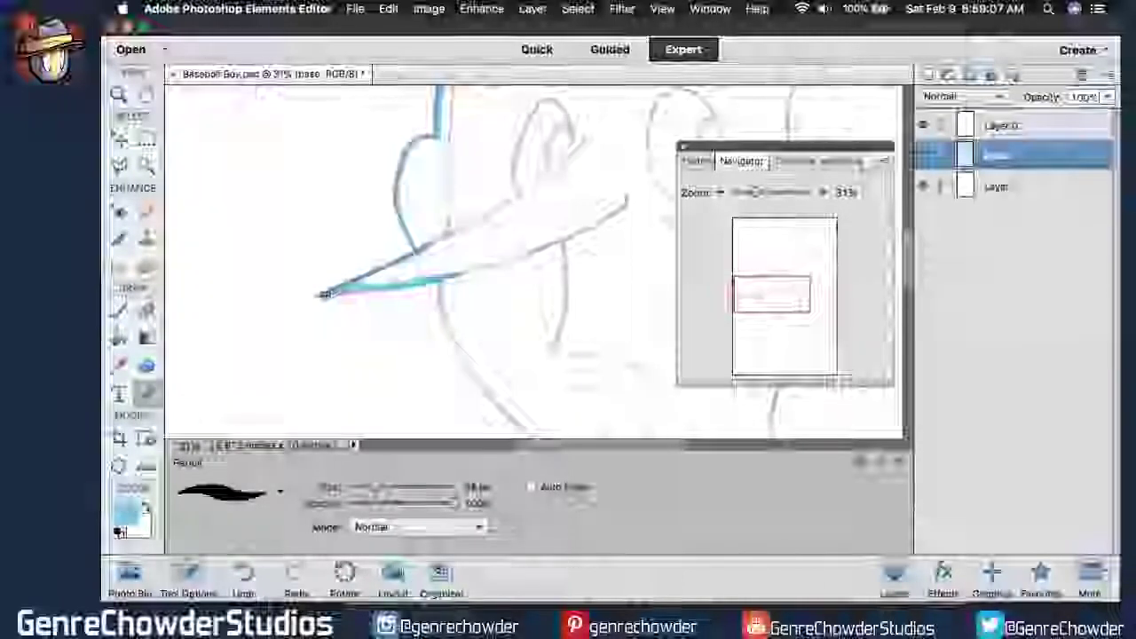
pyautogui.moveTo(326, 295); pyautogui.dragTo(344, 293)
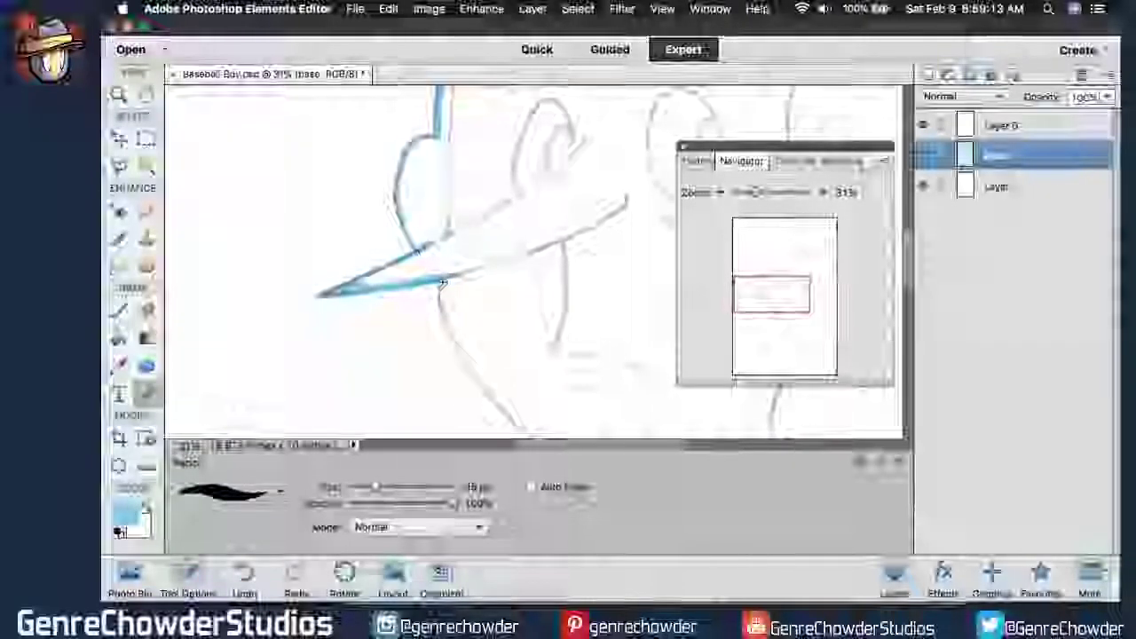
# Trace the left side of the face from below the long pointed shape down the neck to just past the left shoulder line.
pyautogui.moveTo(439, 289); pyautogui.dragTo(443, 316)
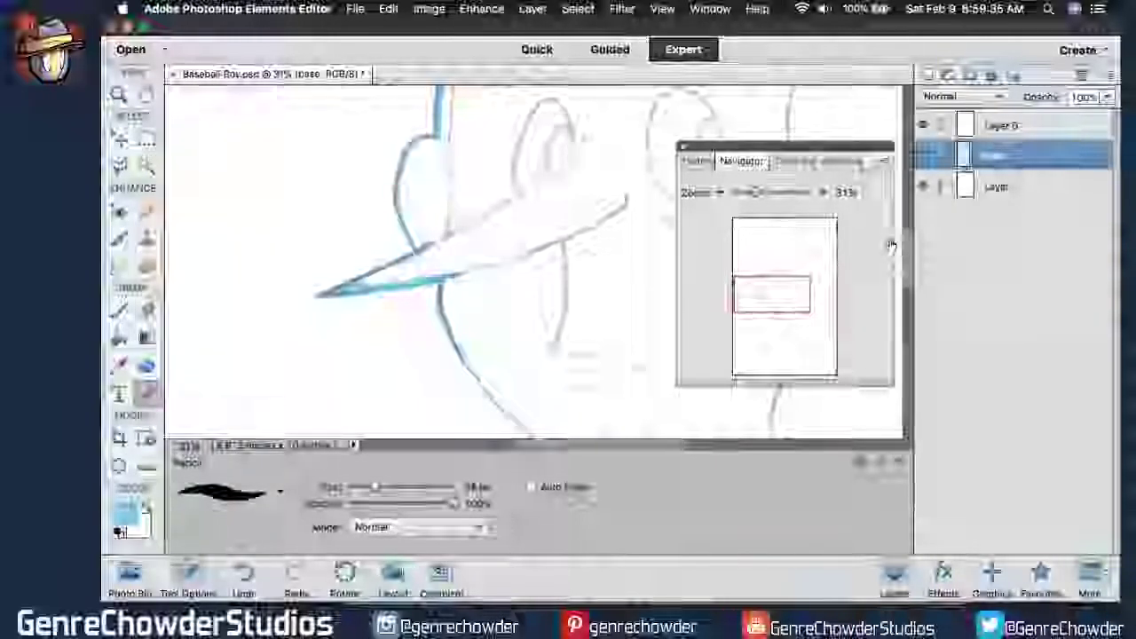
pyautogui.scroll(-3, 912, 259)
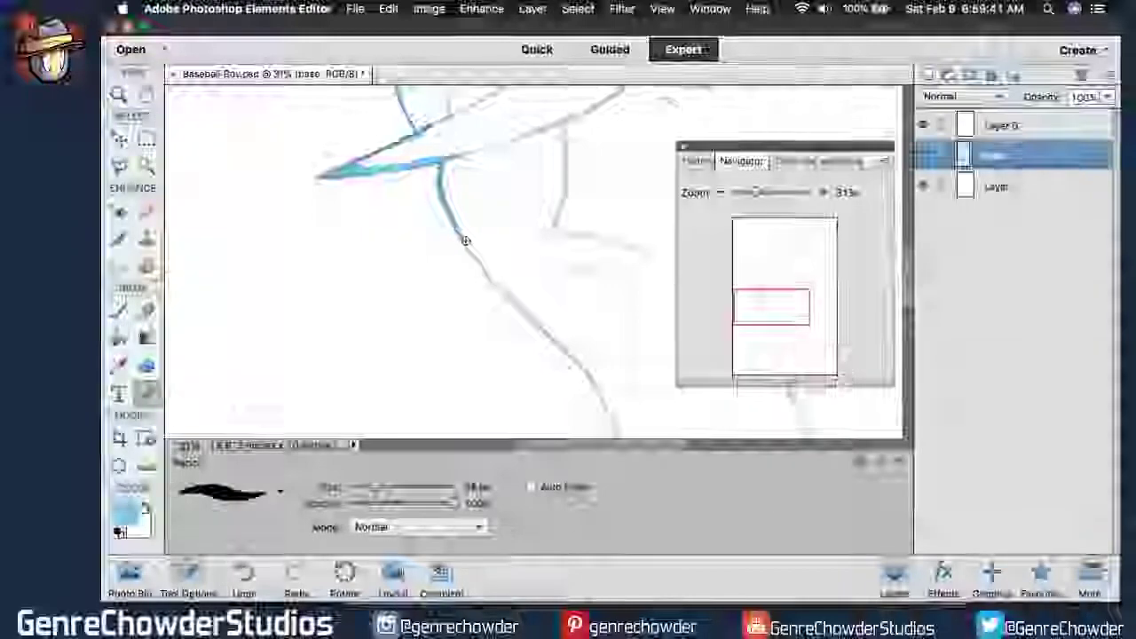
pyautogui.moveTo(465, 240); pyautogui.dragTo(494, 283)
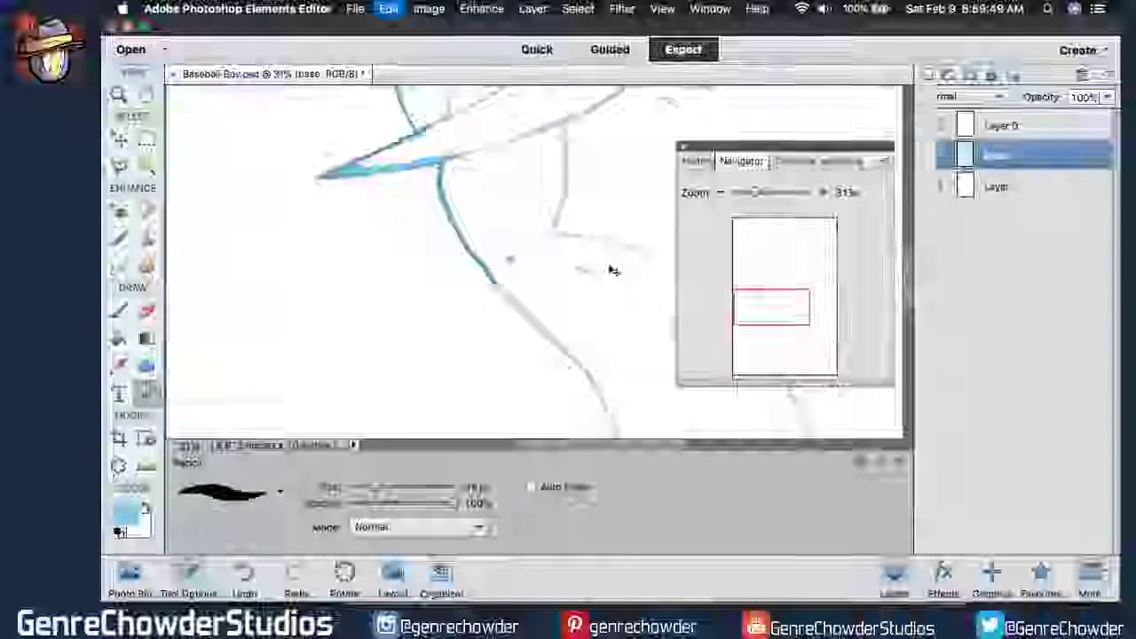
pyautogui.press('super+z')
pyautogui.moveTo(786, 293); pyautogui.dragTo(804, 299)
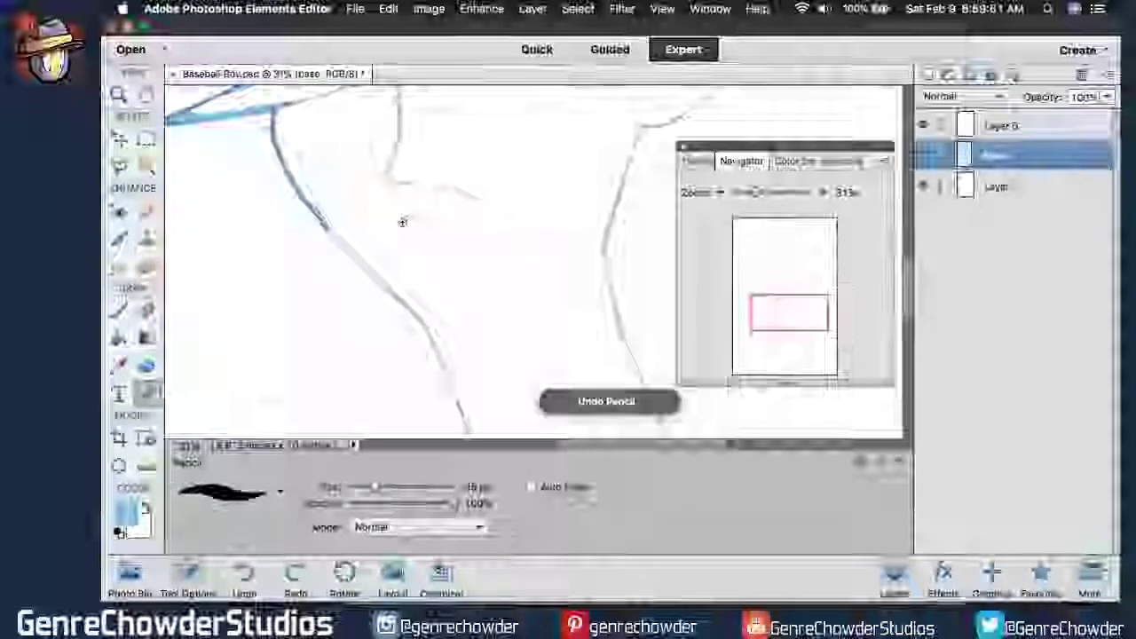
pyautogui.moveTo(325, 224); pyautogui.dragTo(430, 328)
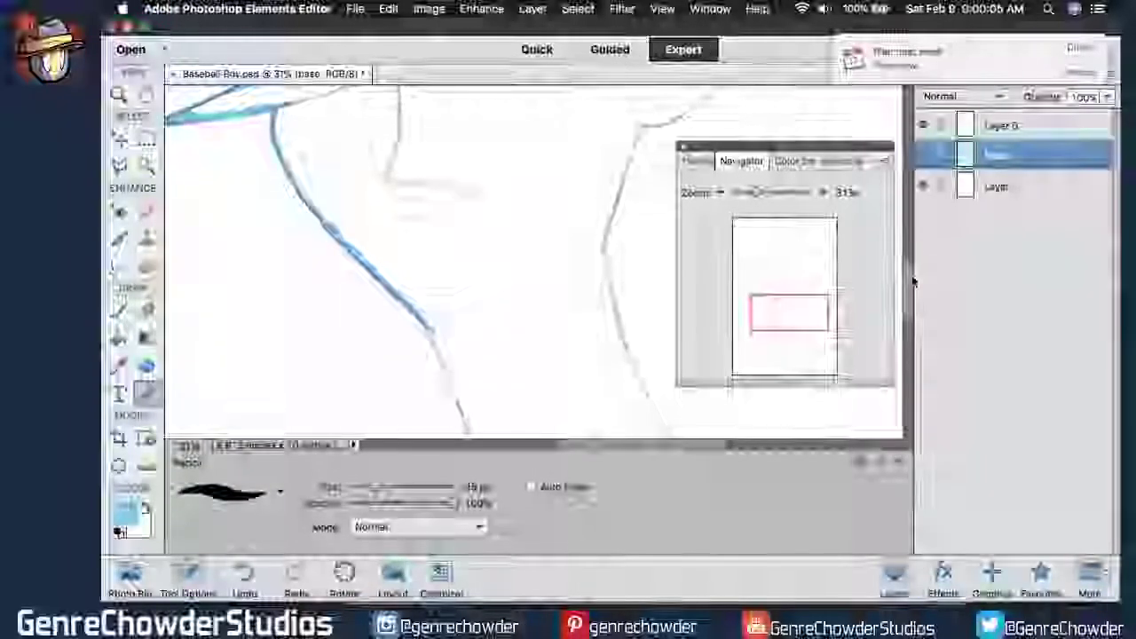
pyautogui.moveTo(908, 274); pyautogui.dragTo(908, 291)
pyautogui.press('super+z')
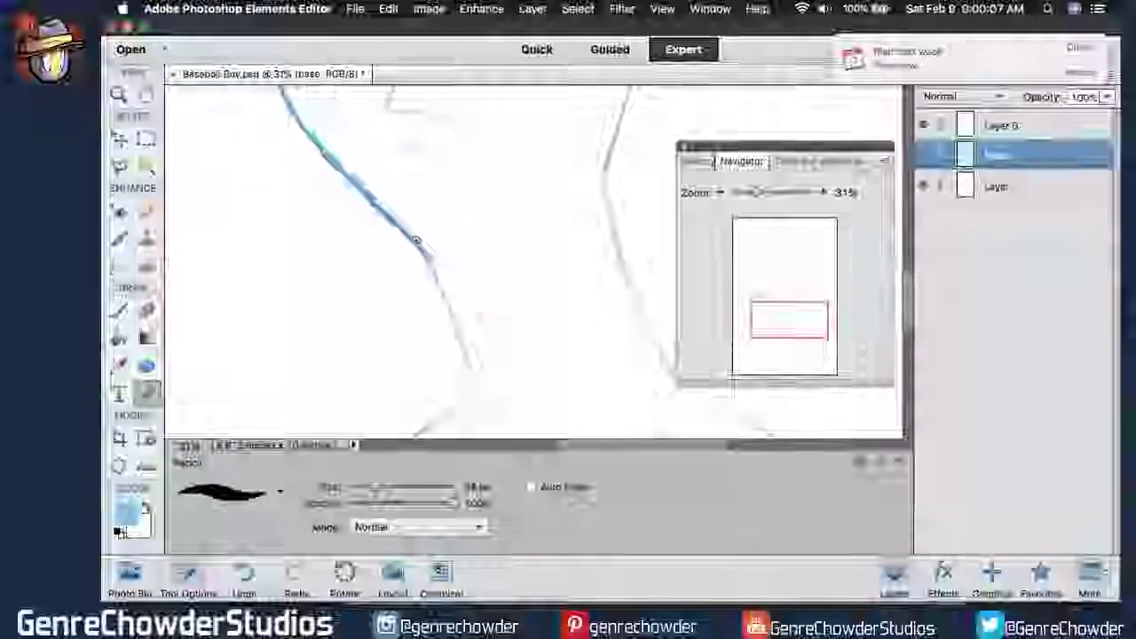
pyautogui.moveTo(422, 250); pyautogui.dragTo(460, 332)
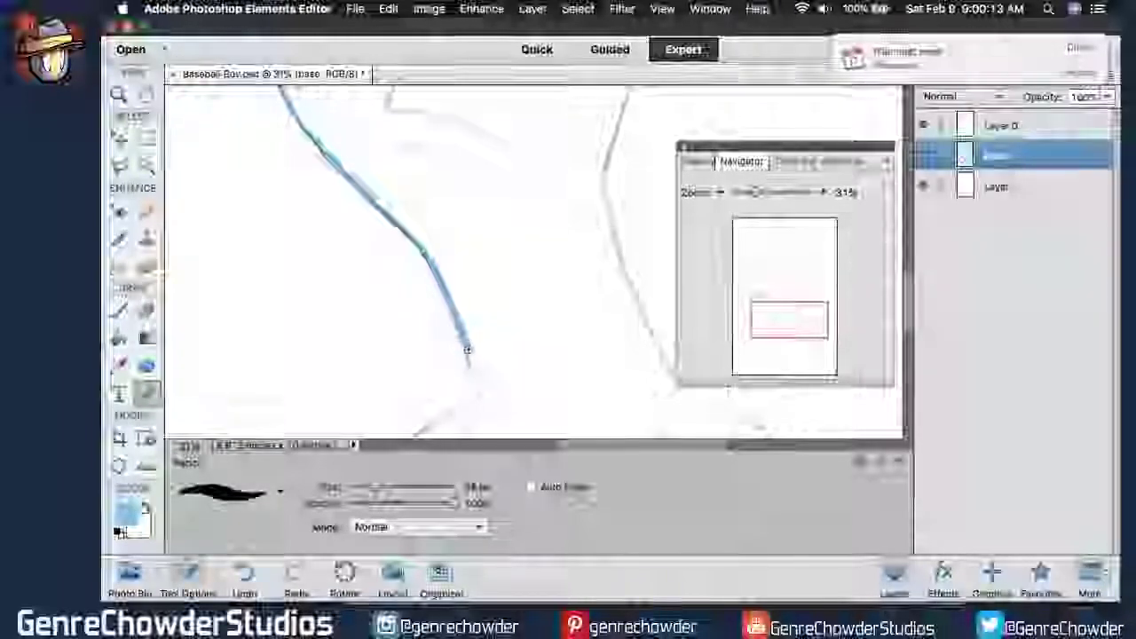
pyautogui.moveTo(469, 358); pyautogui.dragTo(497, 424)
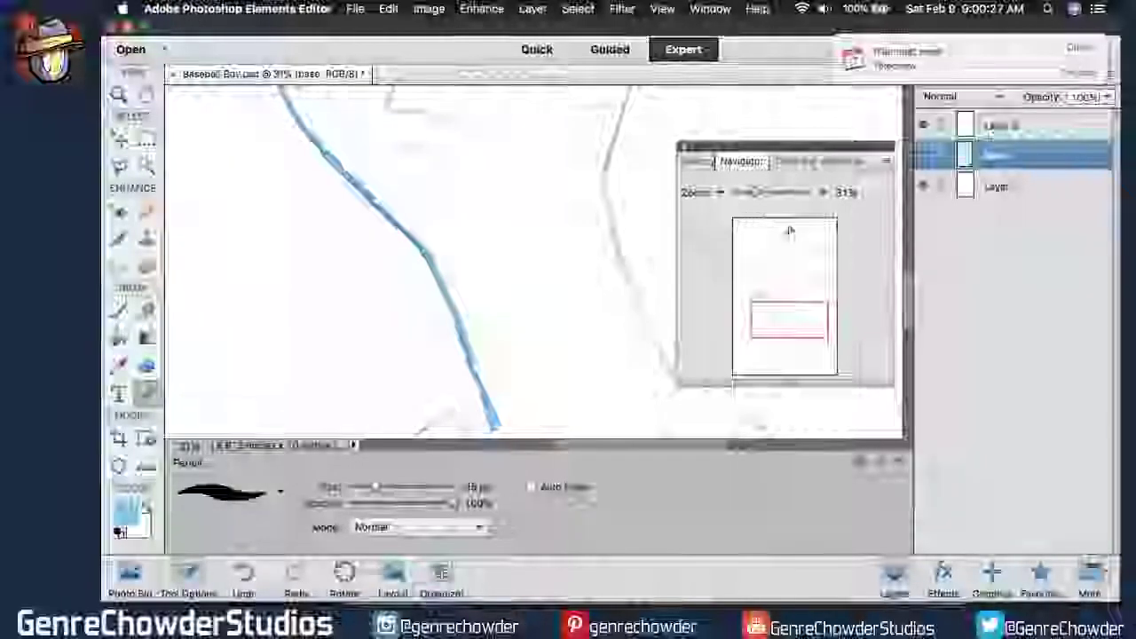
# Trace the left shoulder curve and the figure's bottom edge around to the lower right corner in light blue with the Pencil tool.
pyautogui.scroll(-5, 406, 327)
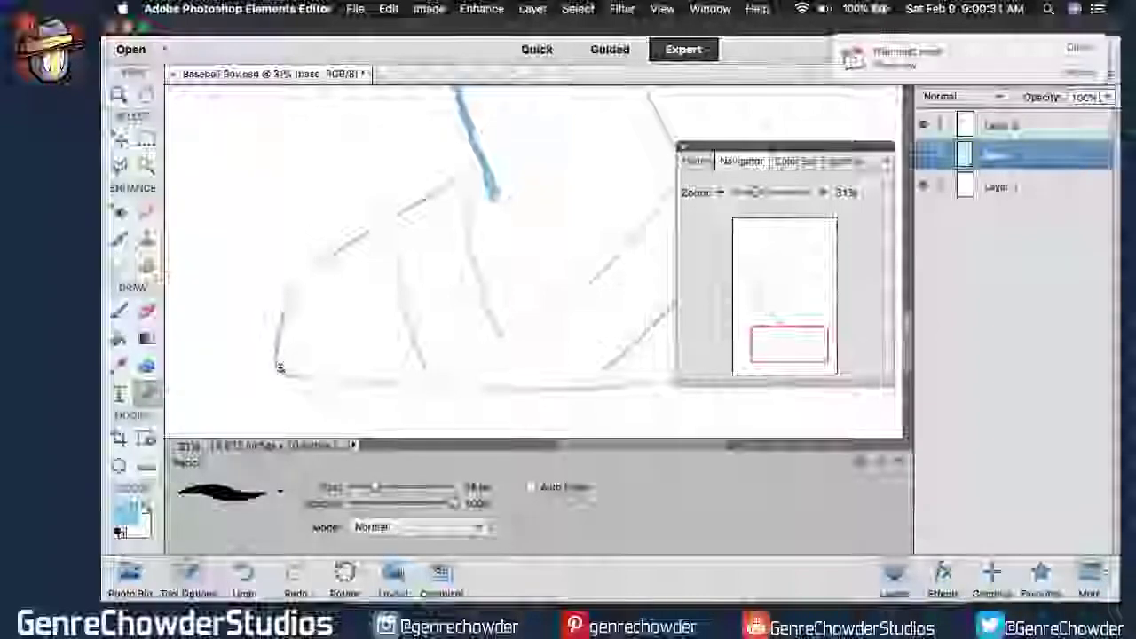
pyautogui.moveTo(277, 356)
pyautogui.mouseDown()
pyautogui.moveTo(316, 277)
pyautogui.moveTo(291, 301)
pyautogui.moveTo(304, 281)
pyautogui.moveTo(455, 181)
pyautogui.mouseUp()
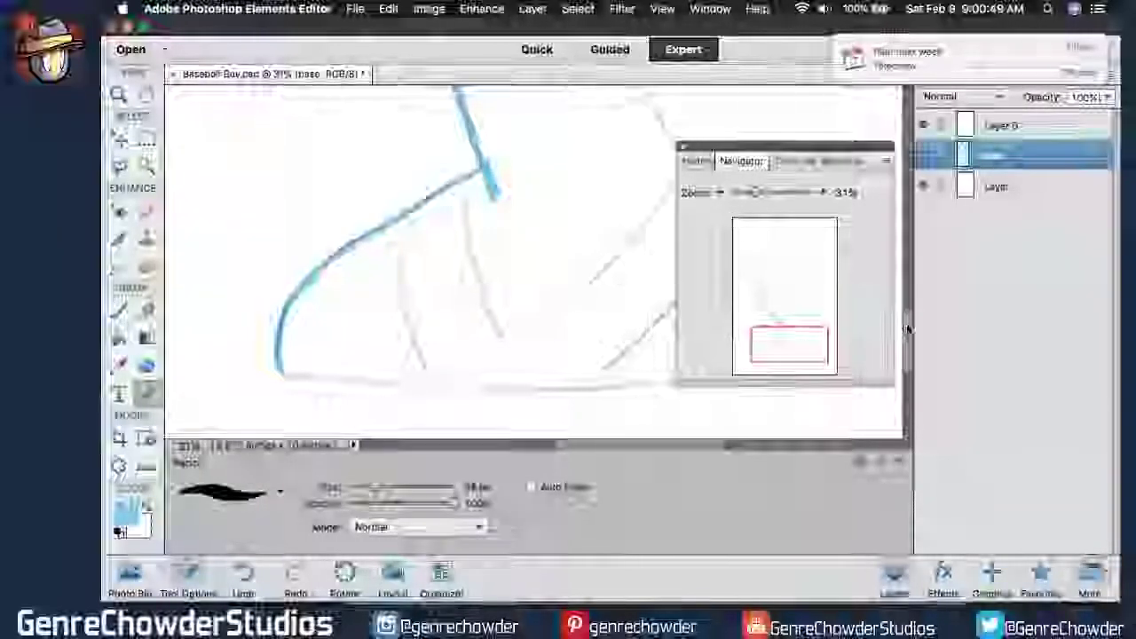
pyautogui.scroll(-2, 894, 344)
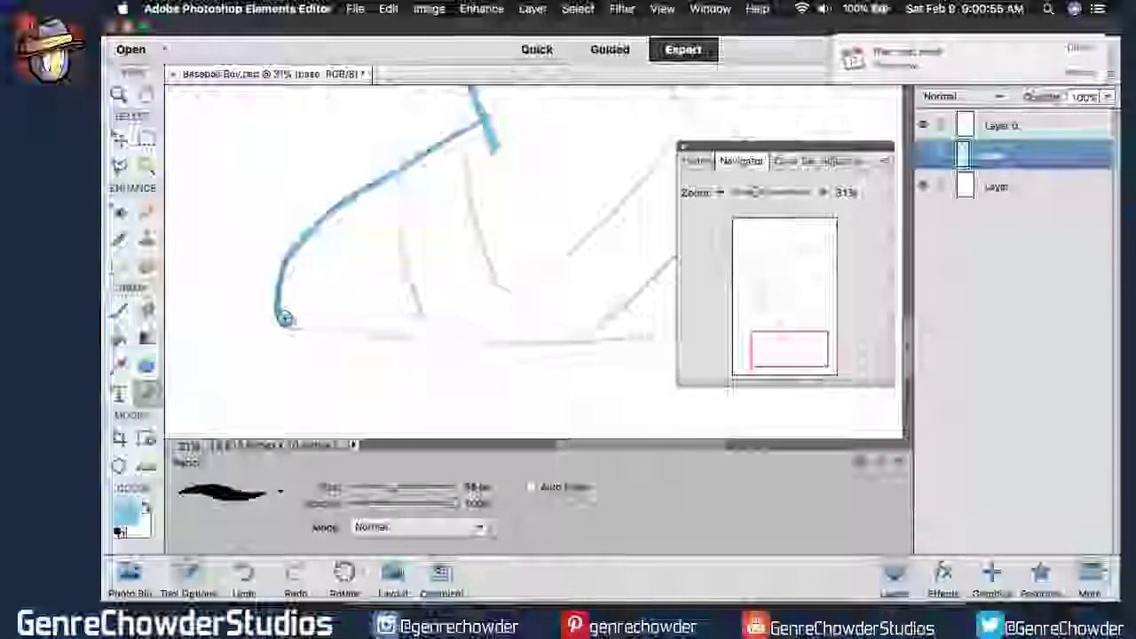
pyautogui.moveTo(282, 316)
pyautogui.mouseDown()
pyautogui.moveTo(318, 323)
pyautogui.moveTo(290, 321)
pyautogui.moveTo(422, 312)
pyautogui.mouseUp()
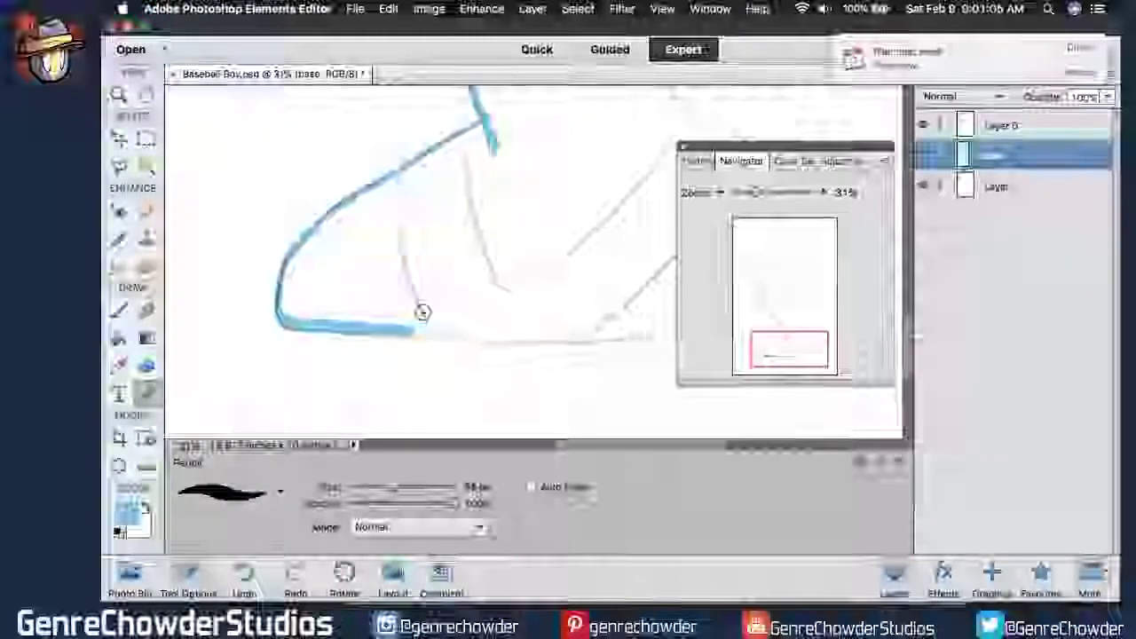
pyautogui.moveTo(410, 330); pyautogui.dragTo(417, 336)
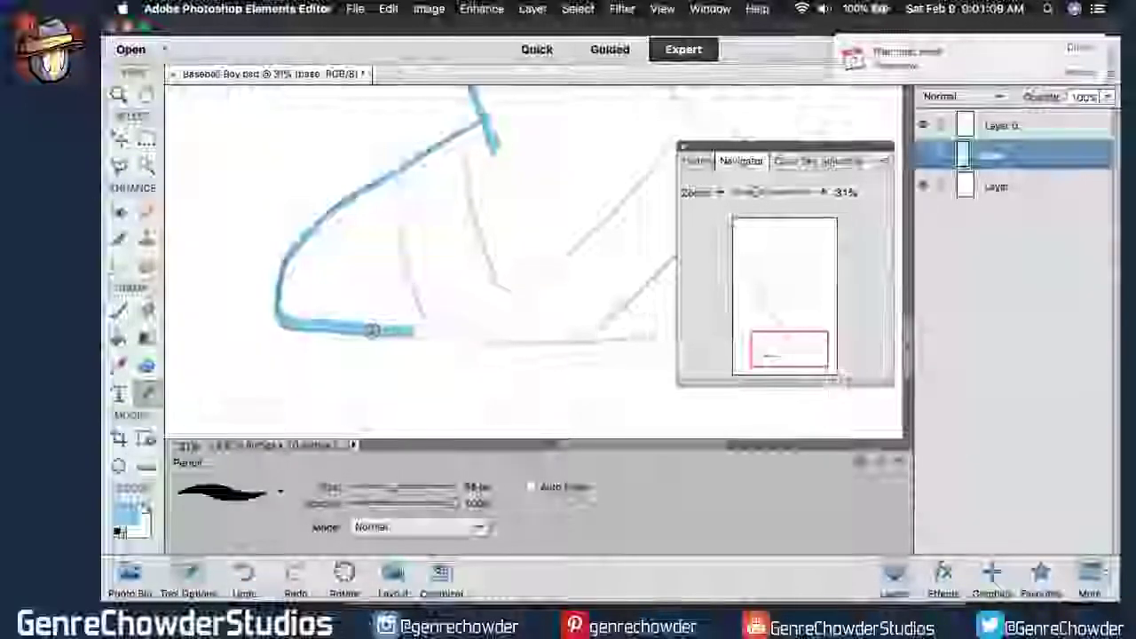
pyautogui.moveTo(388, 332); pyautogui.dragTo(423, 330)
pyautogui.moveTo(382, 333); pyautogui.dragTo(582, 333)
pyautogui.hscroll(5, 596, 426)
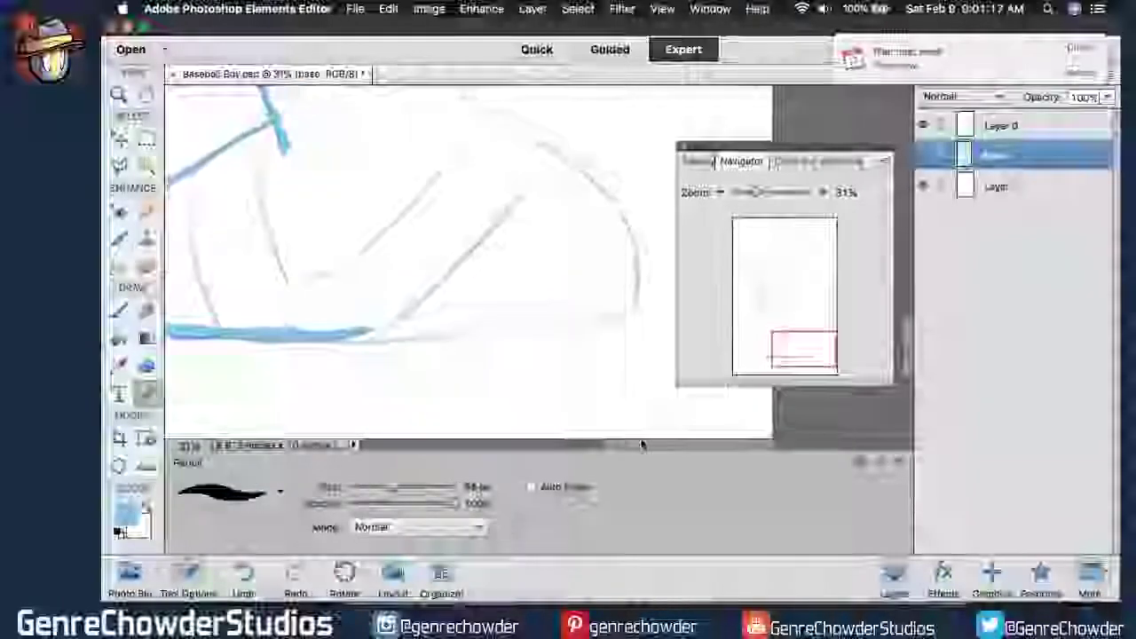
pyautogui.moveTo(633, 253)
pyautogui.mouseDown()
pyautogui.moveTo(630, 301)
pyautogui.moveTo(615, 311)
pyautogui.moveTo(365, 335)
pyautogui.mouseUp()
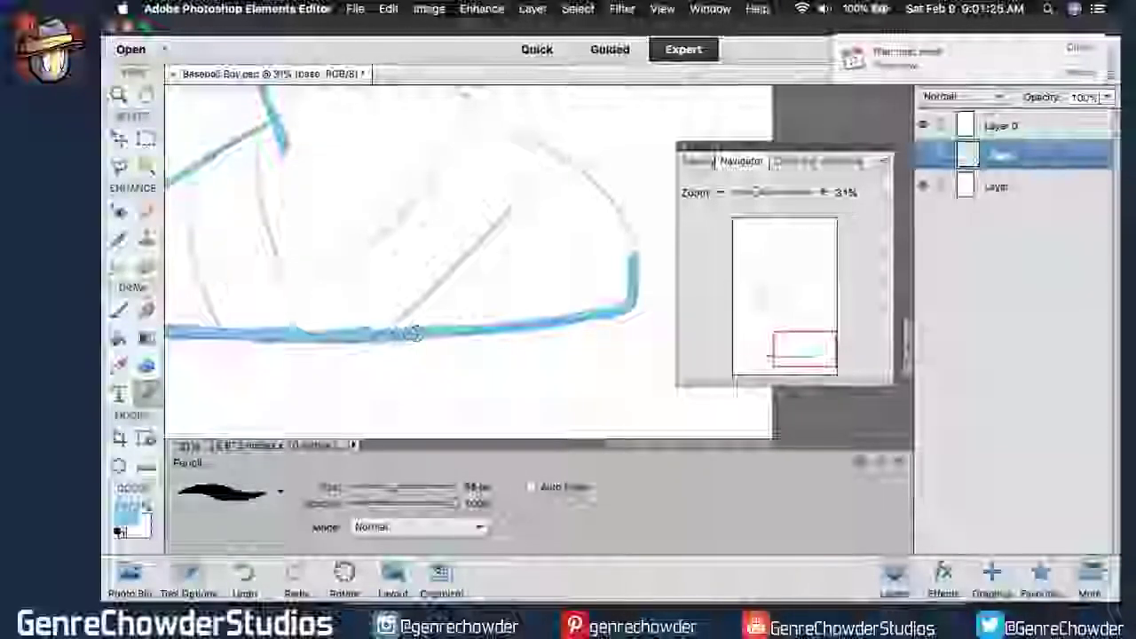
pyautogui.click(126, 312)
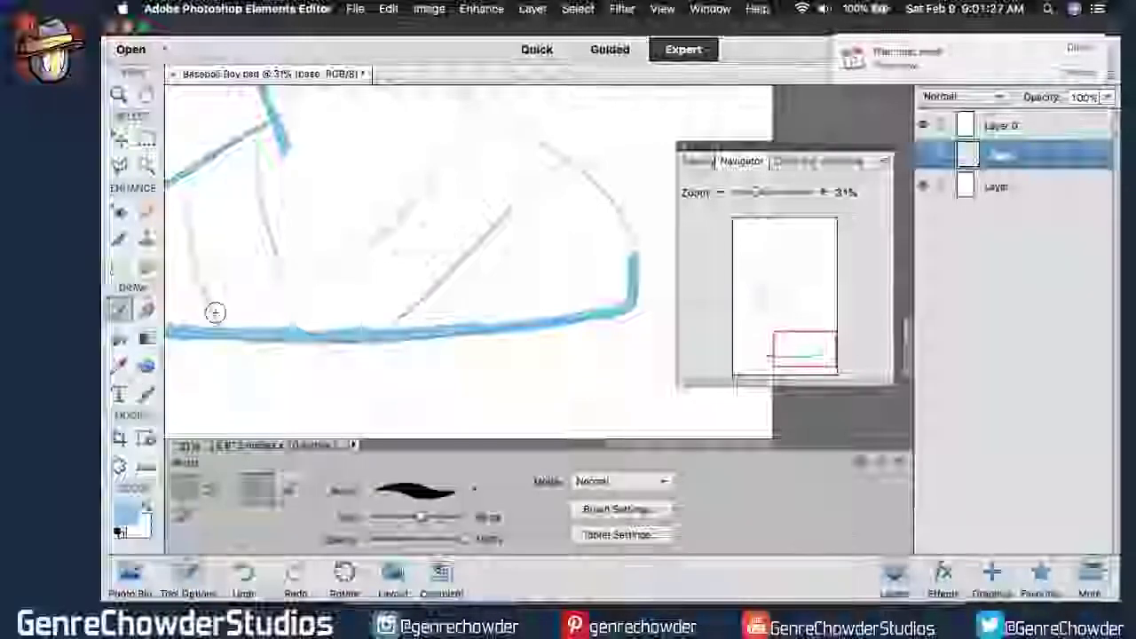
pyautogui.click(144, 313)
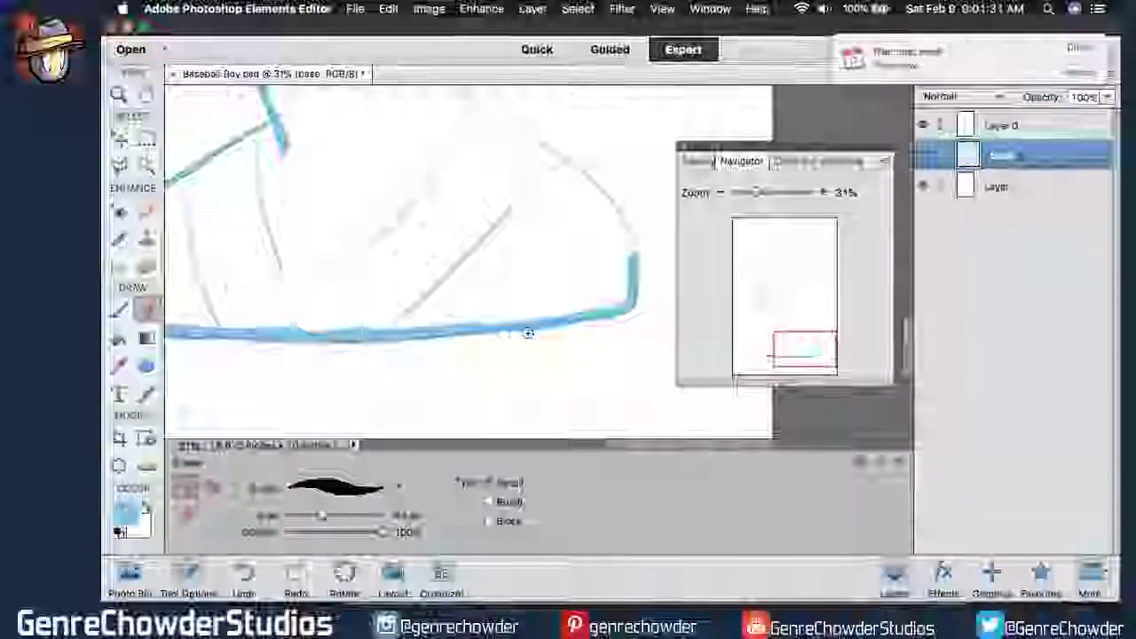
pyautogui.hscroll(-5, 497, 364)
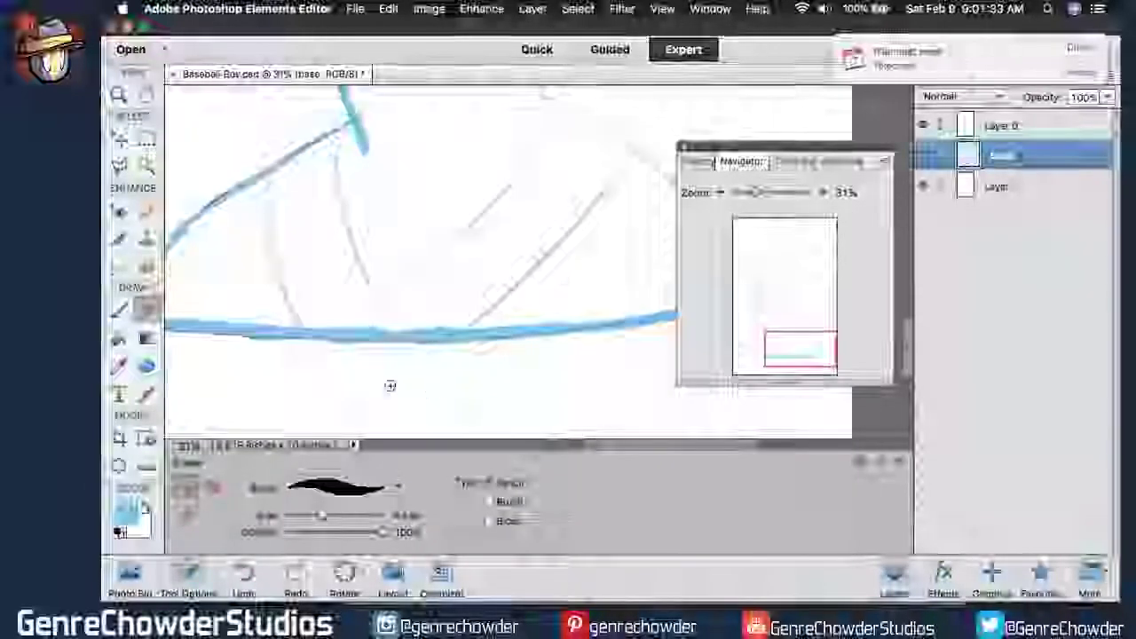
pyautogui.hscroll(-3, 612, 445)
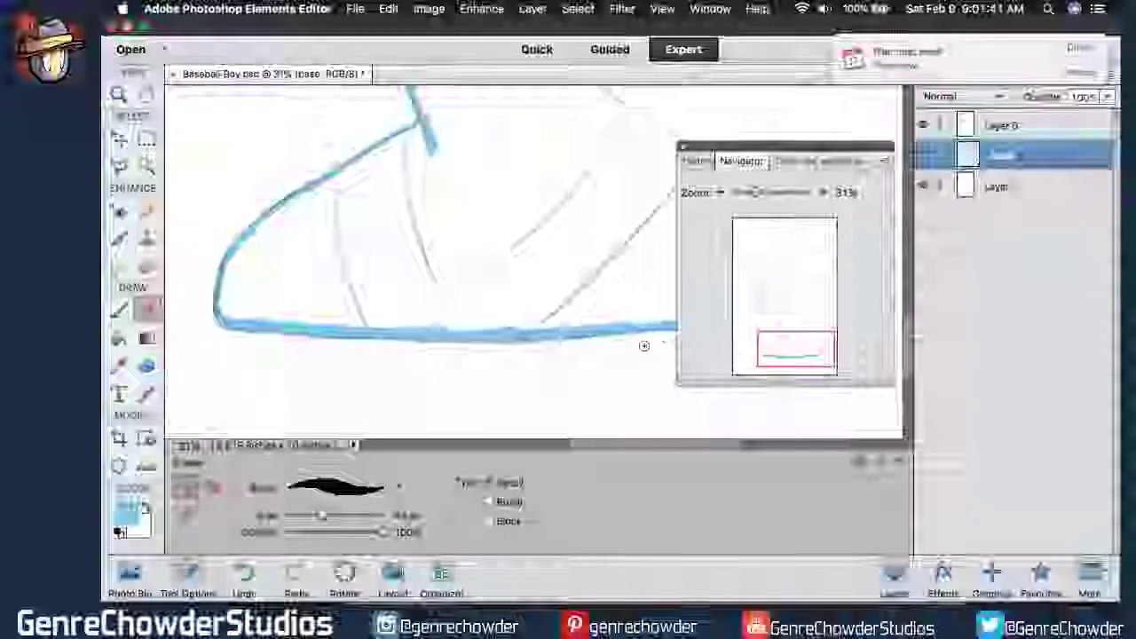
pyautogui.click(145, 392)
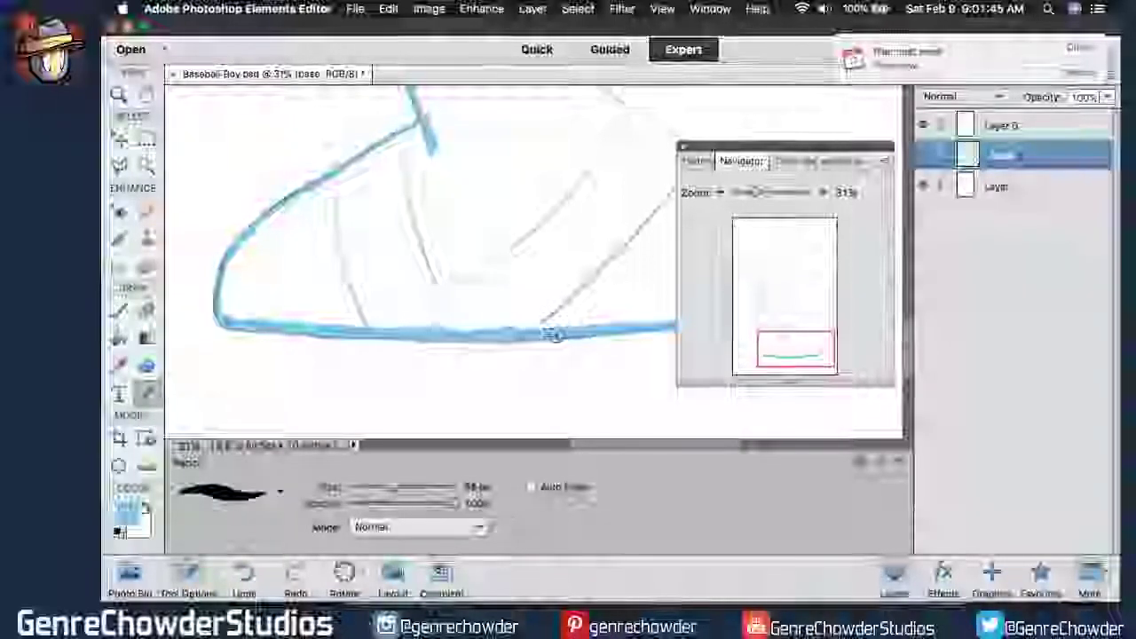
# Trace the right shoulder curve from the base of the neck down to the blue bottom edge.
pyautogui.hscroll(5, 662, 432)
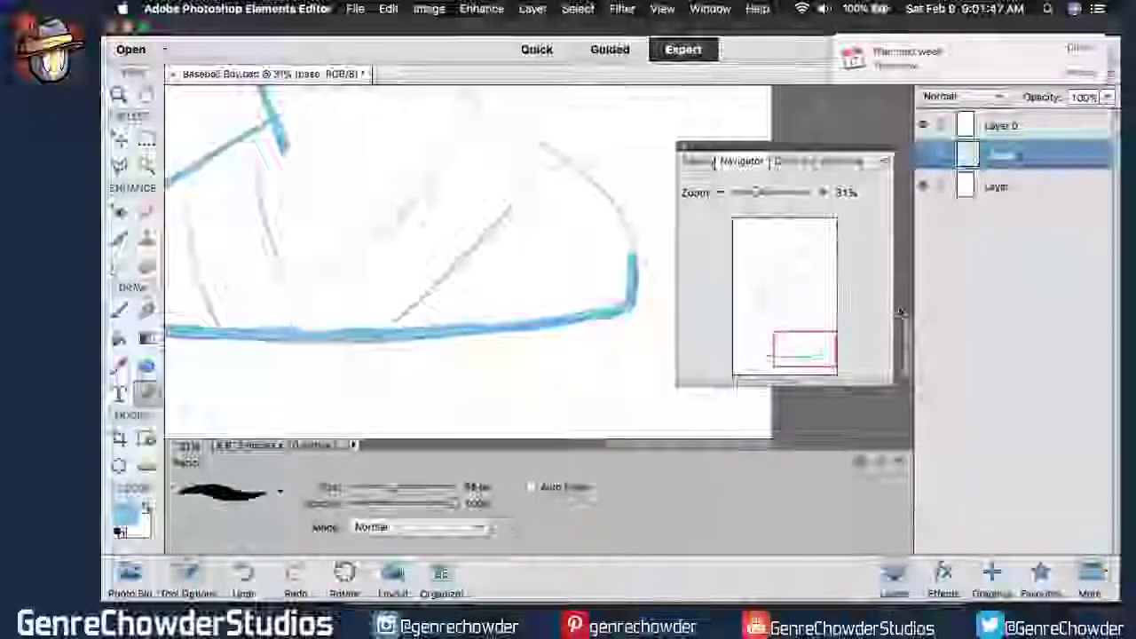
pyautogui.moveTo(907, 344); pyautogui.dragTo(908, 317)
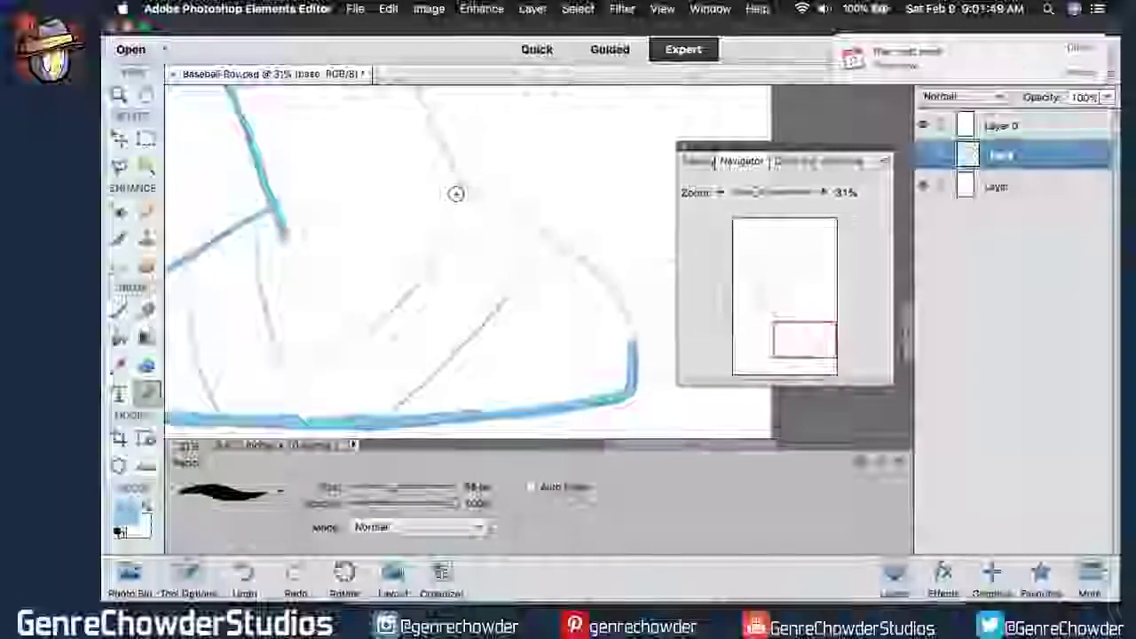
pyautogui.moveTo(459, 183)
pyautogui.mouseDown()
pyautogui.moveTo(553, 239)
pyautogui.moveTo(540, 241)
pyautogui.moveTo(603, 287)
pyautogui.moveTo(629, 332)
pyautogui.moveTo(632, 378)
pyautogui.mouseUp()
pyautogui.press('super+z')
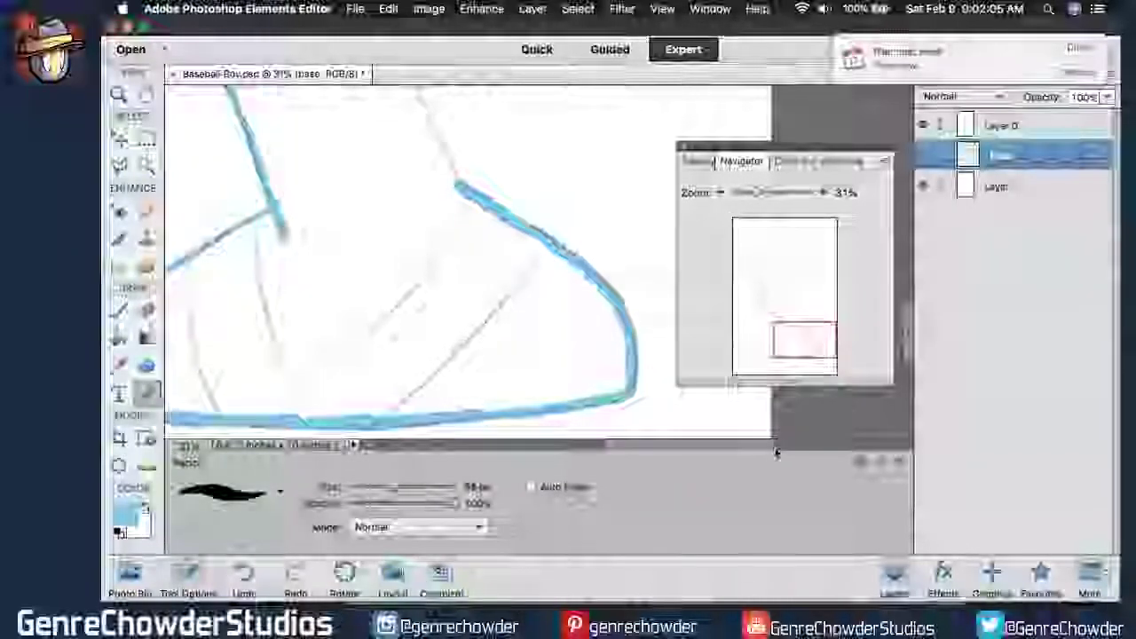
# Trace the right side of the neck and jaw in light blue from the shoulder up to the bottom of the ear.
pyautogui.moveTo(775, 445); pyautogui.dragTo(751, 445)
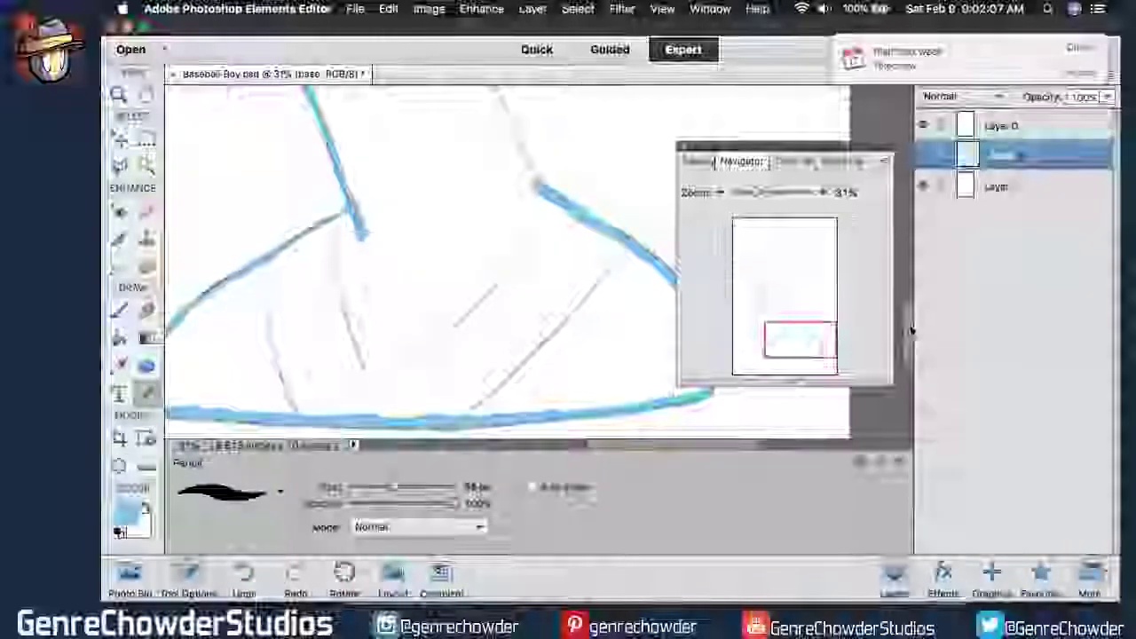
pyautogui.scroll(5, 458, 237)
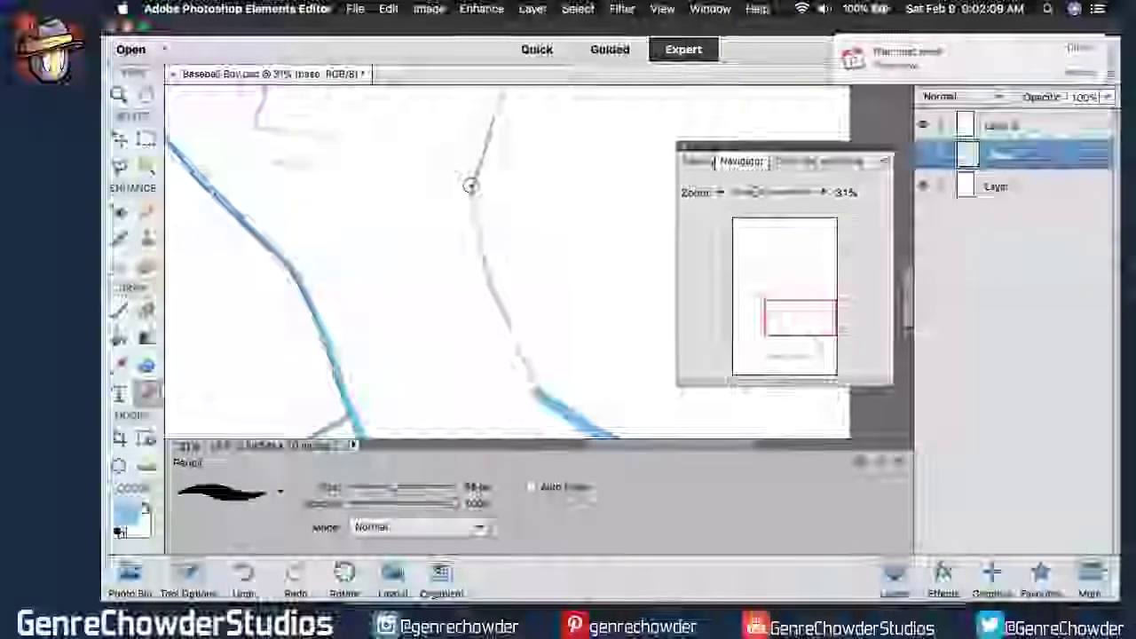
pyautogui.moveTo(469, 185)
pyautogui.mouseDown()
pyautogui.moveTo(474, 241)
pyautogui.moveTo(520, 376)
pyautogui.moveTo(489, 299)
pyautogui.moveTo(535, 394)
pyautogui.mouseUp()
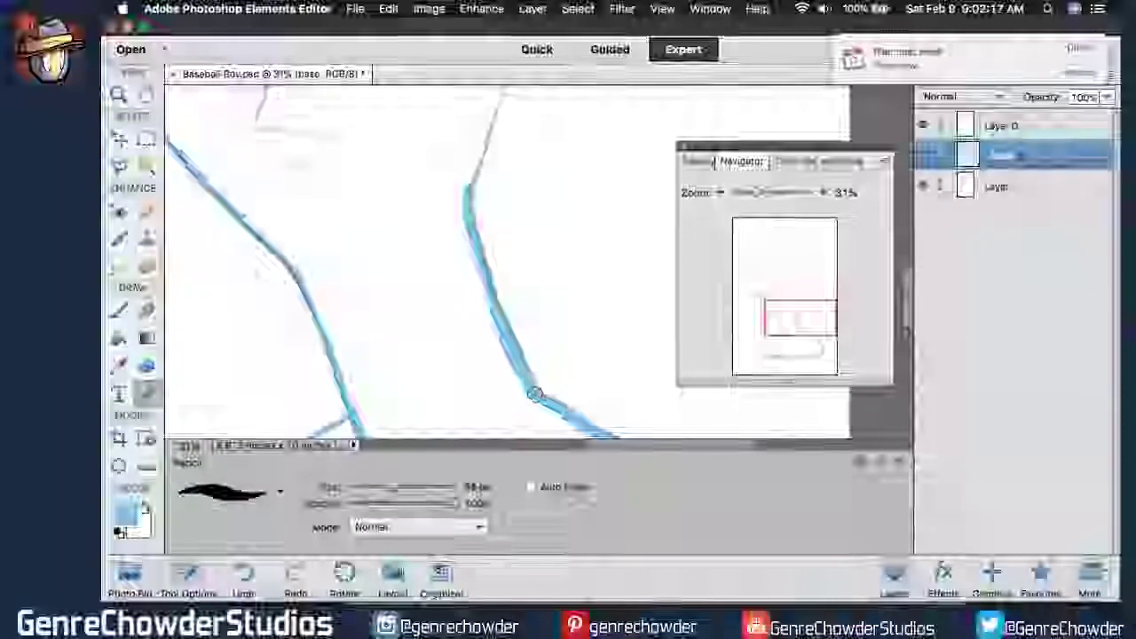
pyautogui.moveTo(513, 357); pyautogui.dragTo(533, 400)
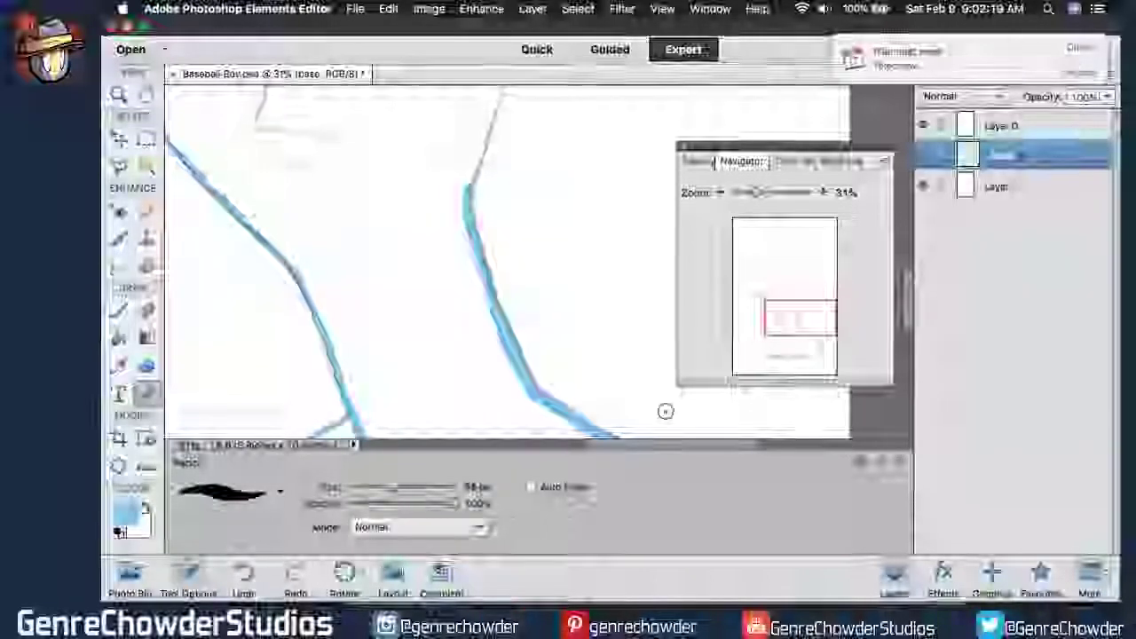
pyautogui.moveTo(907, 307); pyautogui.dragTo(907, 257)
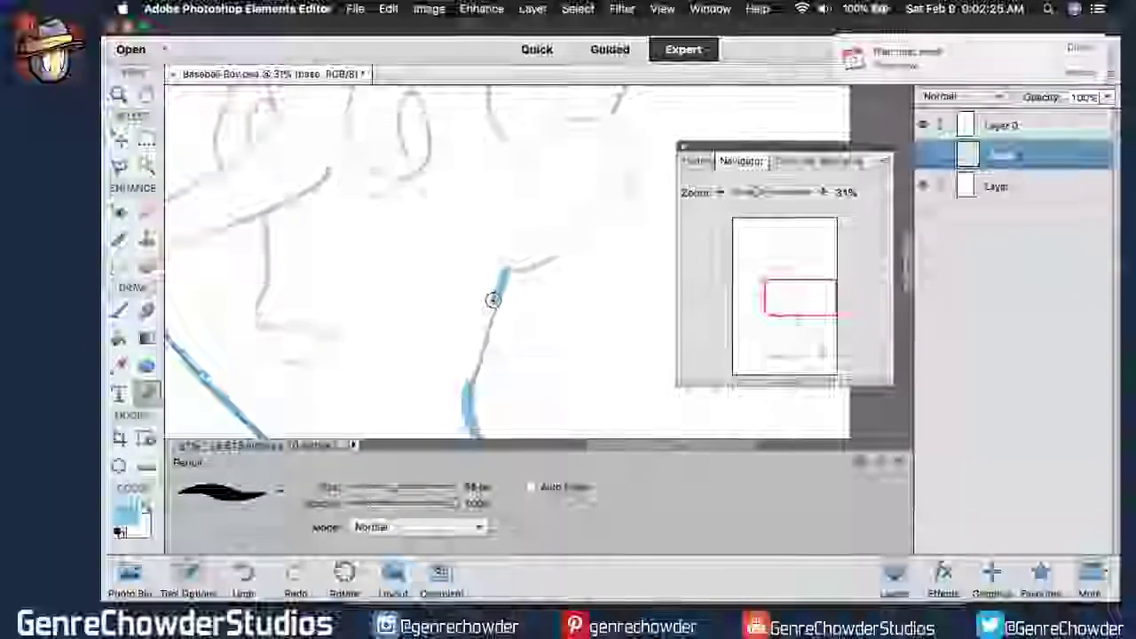
pyautogui.moveTo(484, 321); pyautogui.dragTo(475, 361)
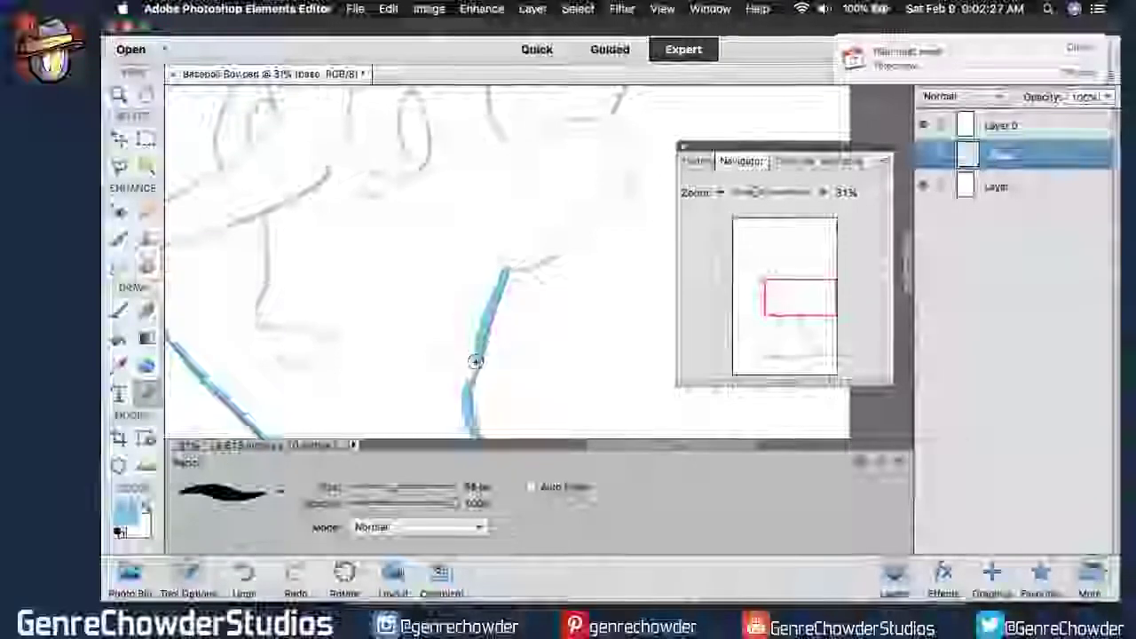
pyautogui.moveTo(483, 322)
pyautogui.mouseDown()
pyautogui.moveTo(464, 388)
pyautogui.moveTo(469, 430)
pyautogui.mouseUp()
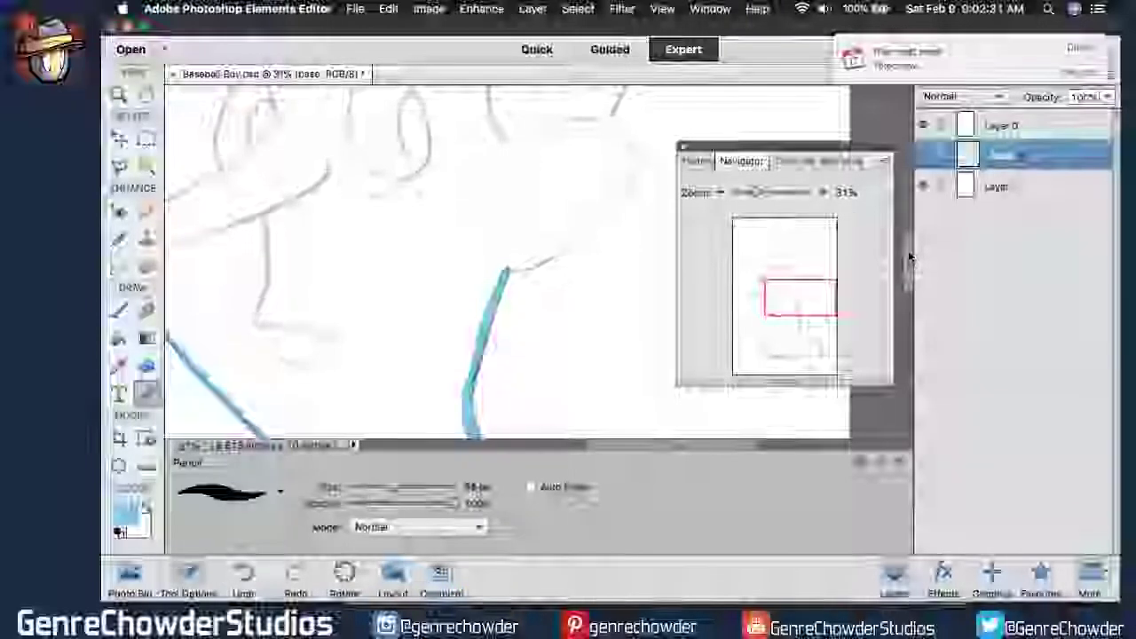
# Trace the outer curve of the right ear and join it to the upper end of the blue jaw line.
pyautogui.moveTo(907, 255); pyautogui.dragTo(908, 239)
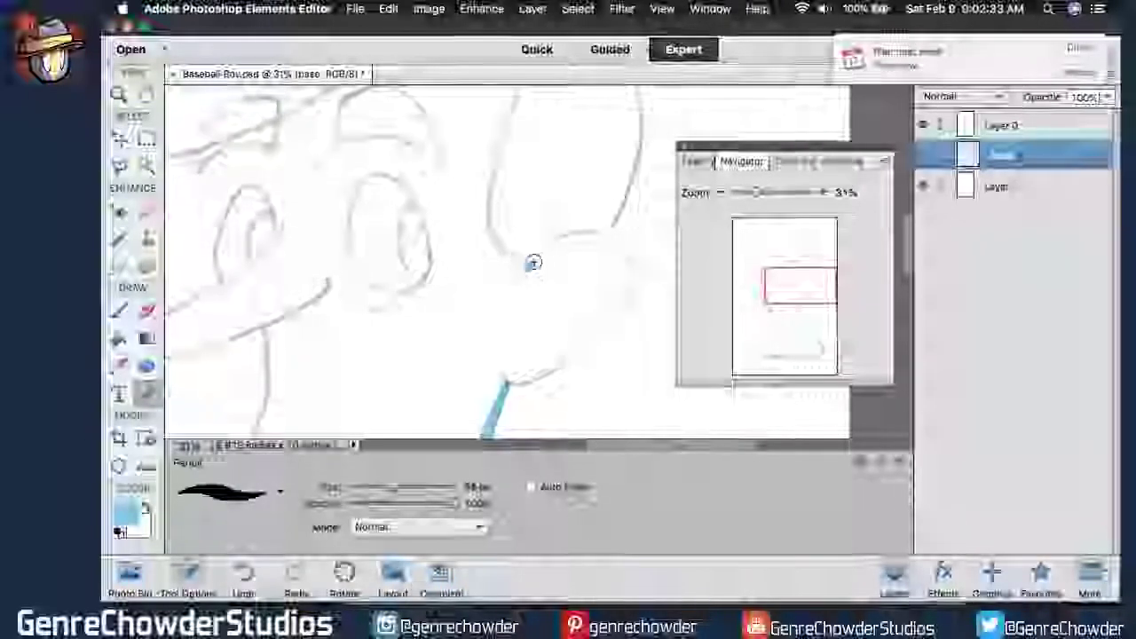
pyautogui.moveTo(562, 242)
pyautogui.mouseDown()
pyautogui.moveTo(598, 235)
pyautogui.moveTo(627, 276)
pyautogui.mouseUp()
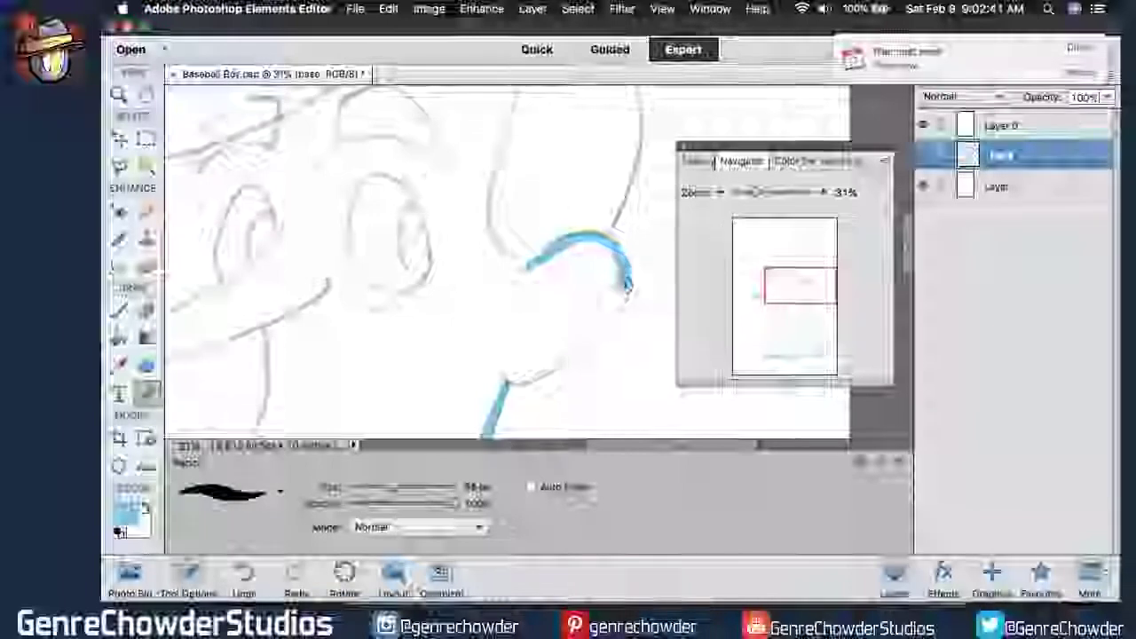
pyautogui.moveTo(627, 282)
pyautogui.mouseDown()
pyautogui.moveTo(546, 368)
pyautogui.moveTo(502, 379)
pyautogui.mouseUp()
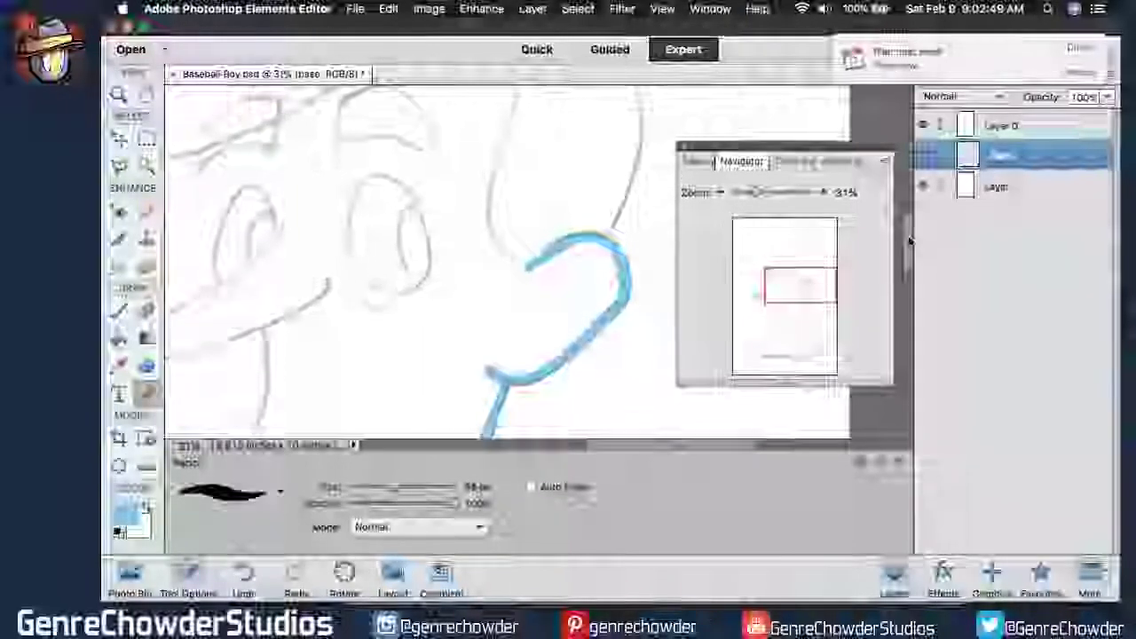
# Trace the right side of the hair in light blue, curving down to the top of the right ear.
pyautogui.scroll(3, 912, 230)
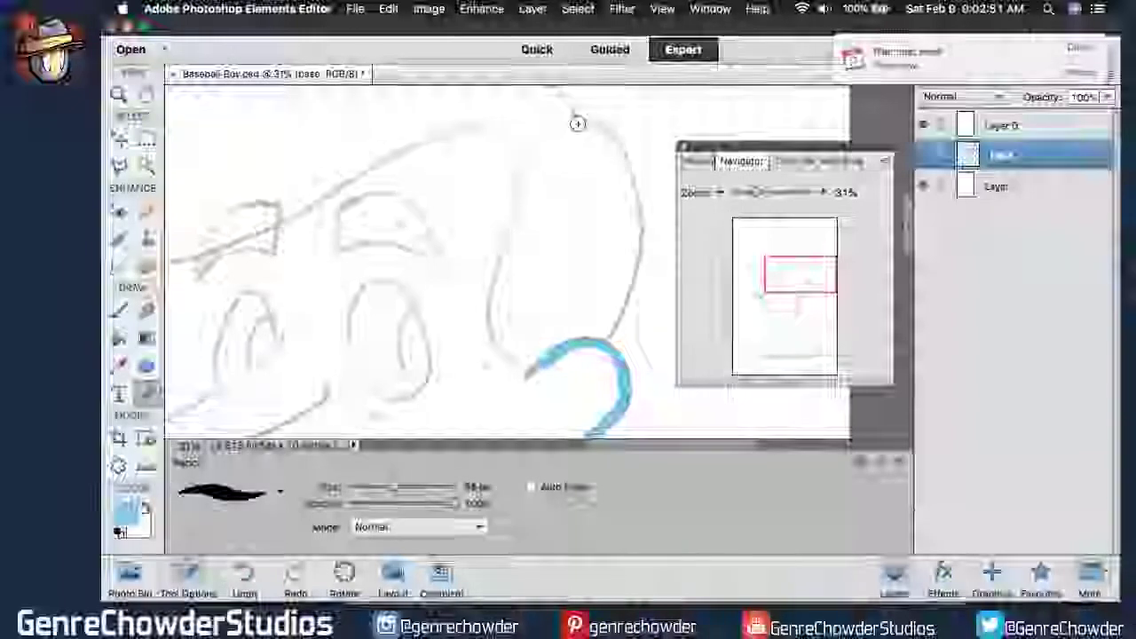
pyautogui.moveTo(573, 118)
pyautogui.mouseDown()
pyautogui.moveTo(620, 153)
pyautogui.moveTo(624, 192)
pyautogui.moveTo(610, 138)
pyautogui.moveTo(629, 165)
pyautogui.moveTo(634, 199)
pyautogui.mouseUp()
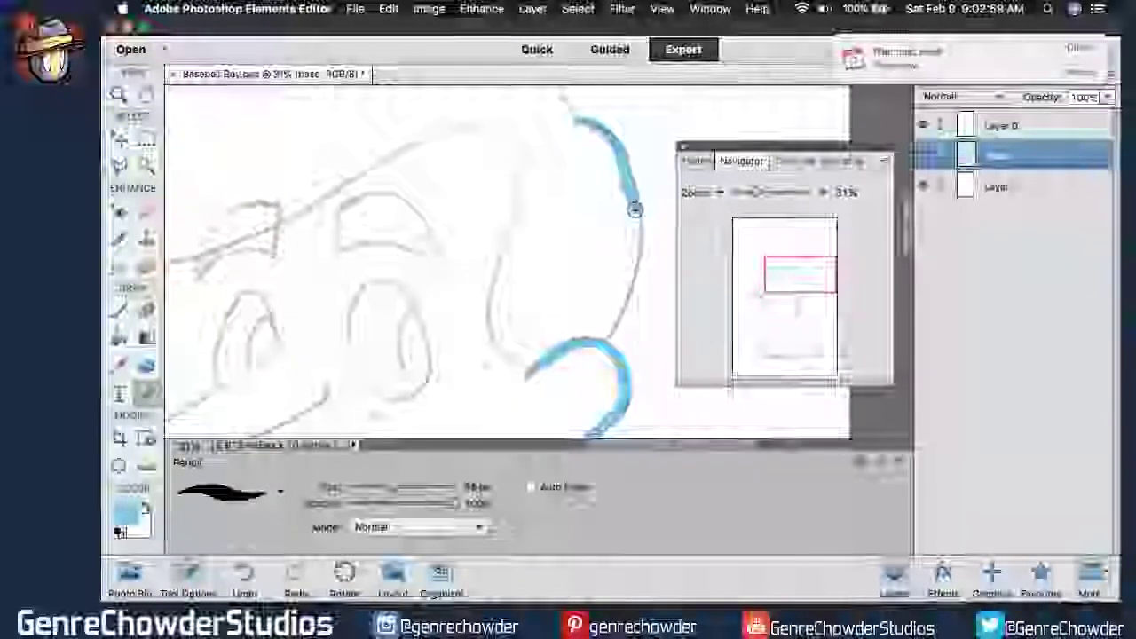
pyautogui.moveTo(635, 229)
pyautogui.mouseDown()
pyautogui.moveTo(631, 269)
pyautogui.moveTo(637, 208)
pyautogui.moveTo(613, 312)
pyautogui.mouseUp()
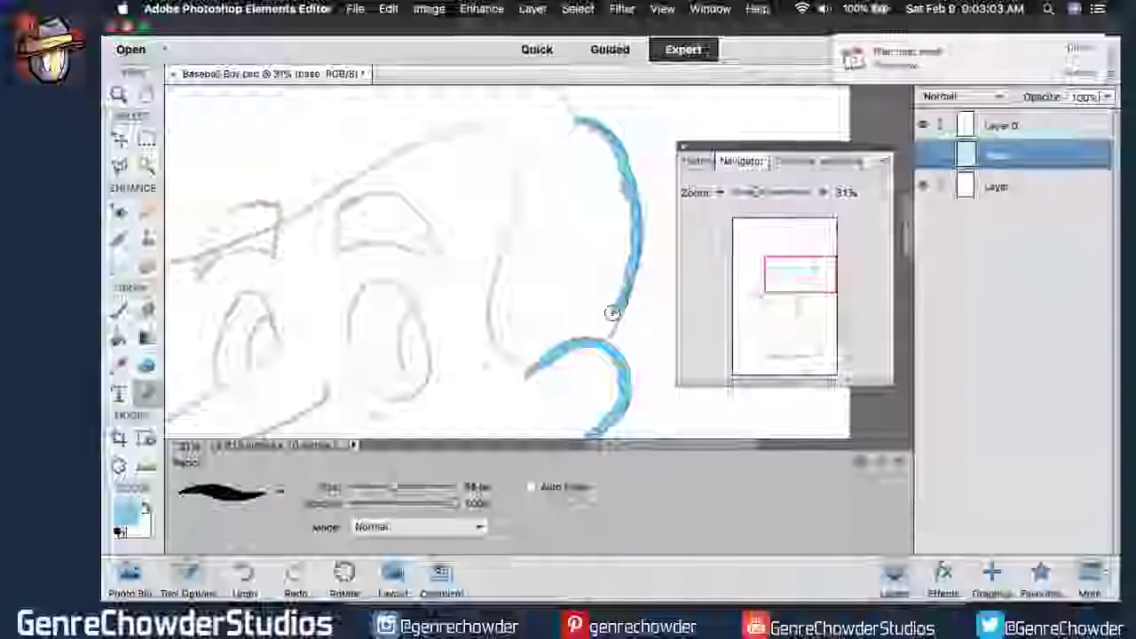
pyautogui.moveTo(628, 255)
pyautogui.mouseDown()
pyautogui.moveTo(607, 315)
pyautogui.moveTo(626, 287)
pyautogui.moveTo(611, 324)
pyautogui.mouseUp()
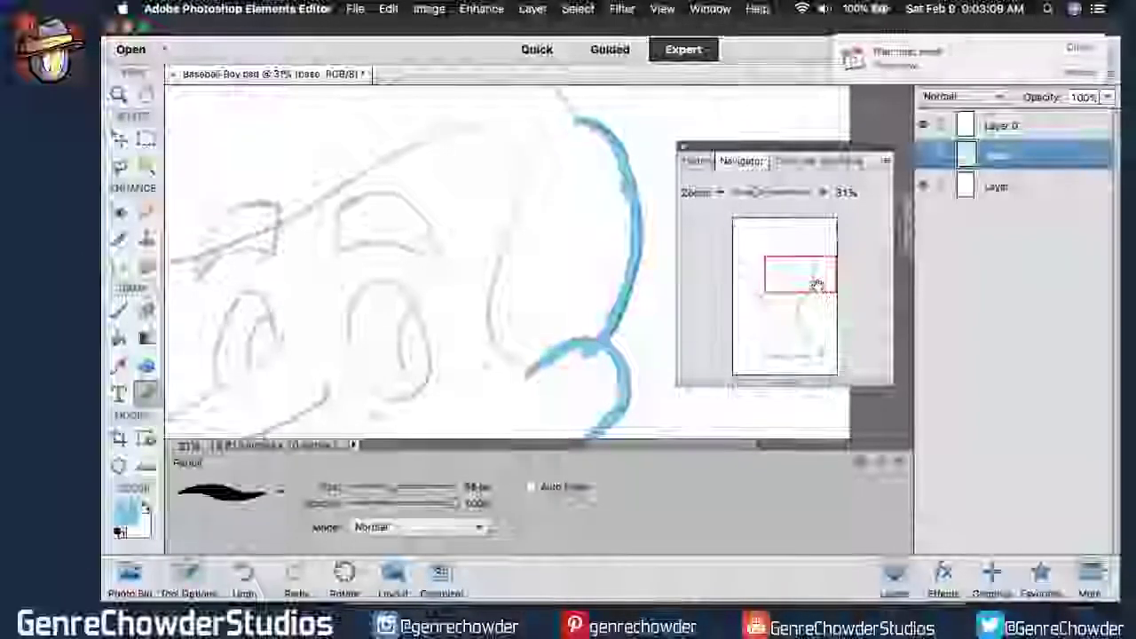
# Trace the upper right curve of the hair below the cap and join it to the blue line above the ear.
pyautogui.moveTo(813, 281); pyautogui.dragTo(818, 258)
pyautogui.moveTo(702, 446); pyautogui.dragTo(712, 447)
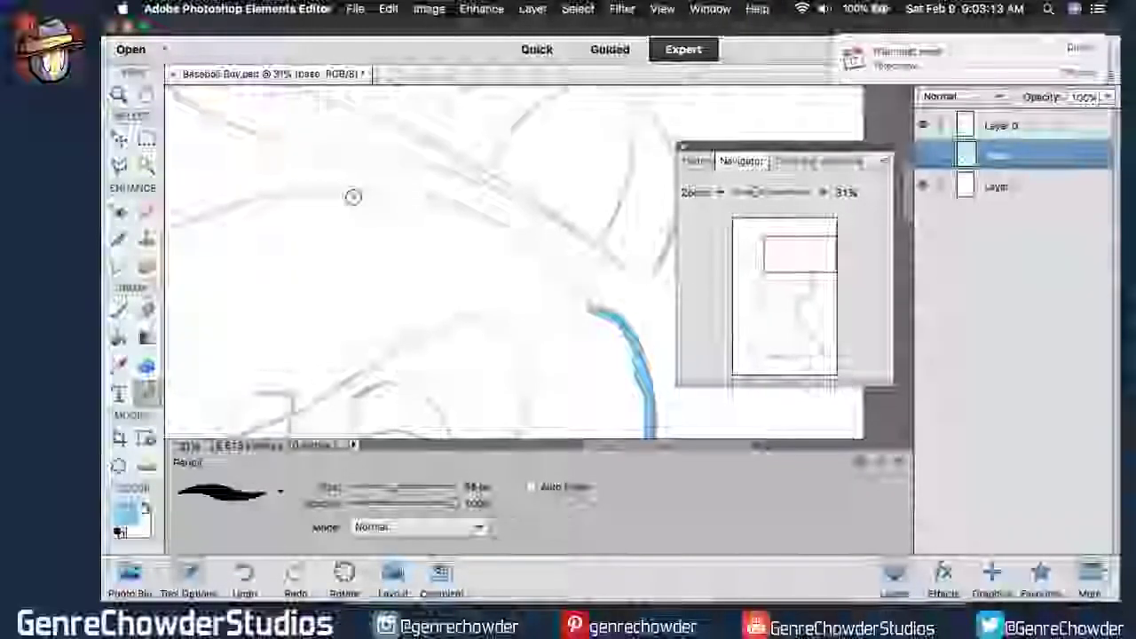
pyautogui.moveTo(355, 195)
pyautogui.mouseDown()
pyautogui.moveTo(409, 196)
pyautogui.moveTo(467, 218)
pyautogui.moveTo(410, 193)
pyautogui.moveTo(504, 234)
pyautogui.mouseUp()
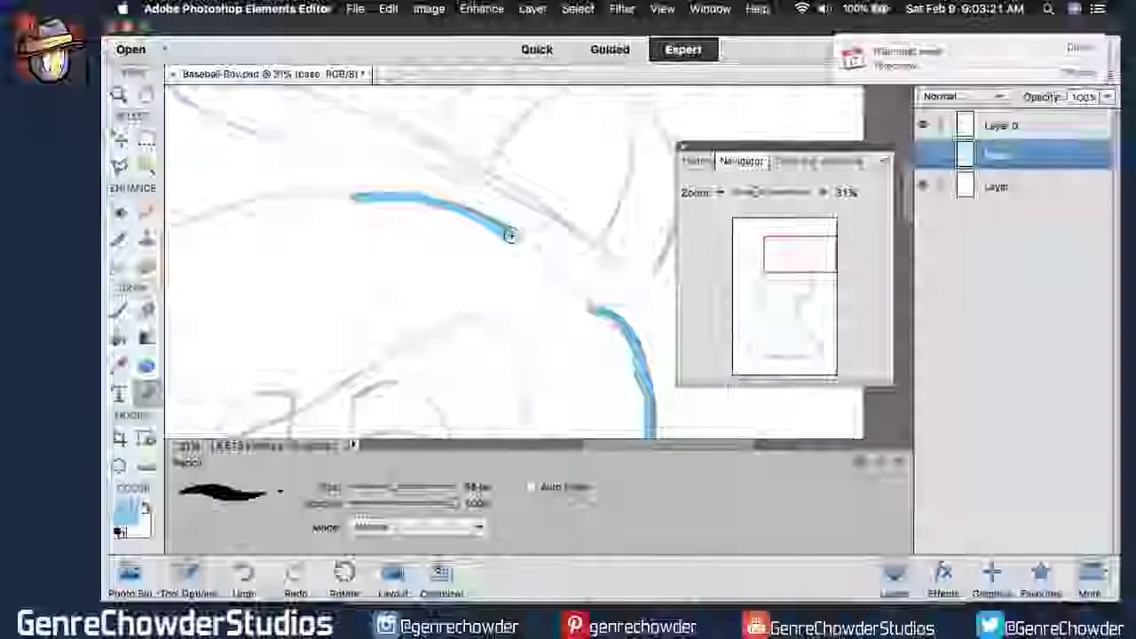
pyautogui.press('super+z')
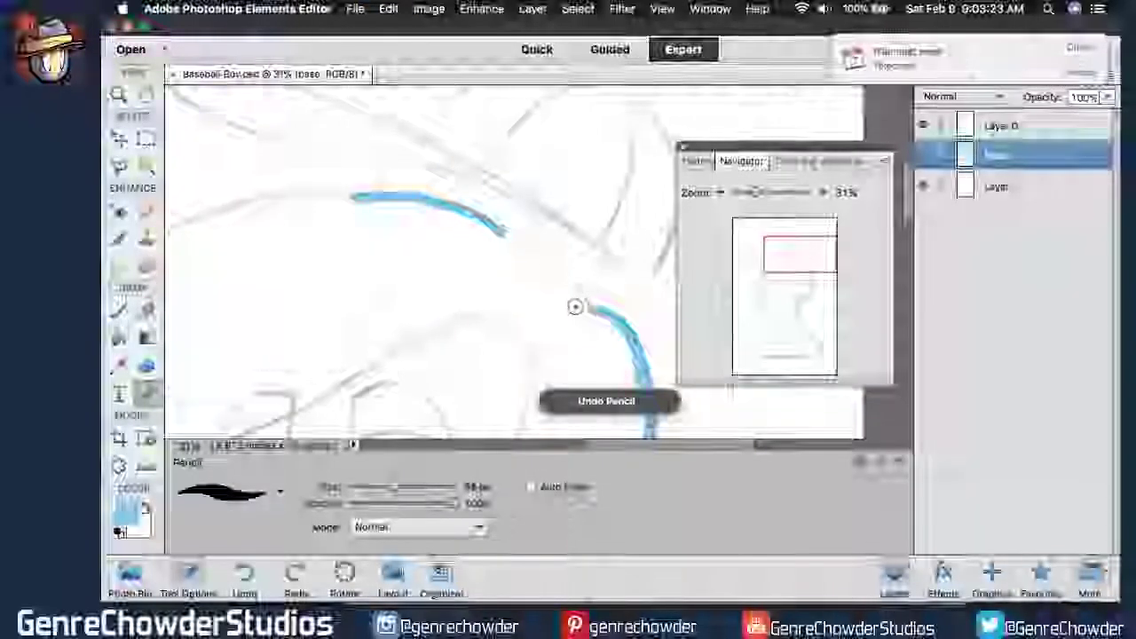
pyautogui.moveTo(584, 313)
pyautogui.mouseDown()
pyautogui.moveTo(532, 267)
pyautogui.moveTo(578, 308)
pyautogui.moveTo(531, 258)
pyautogui.mouseUp()
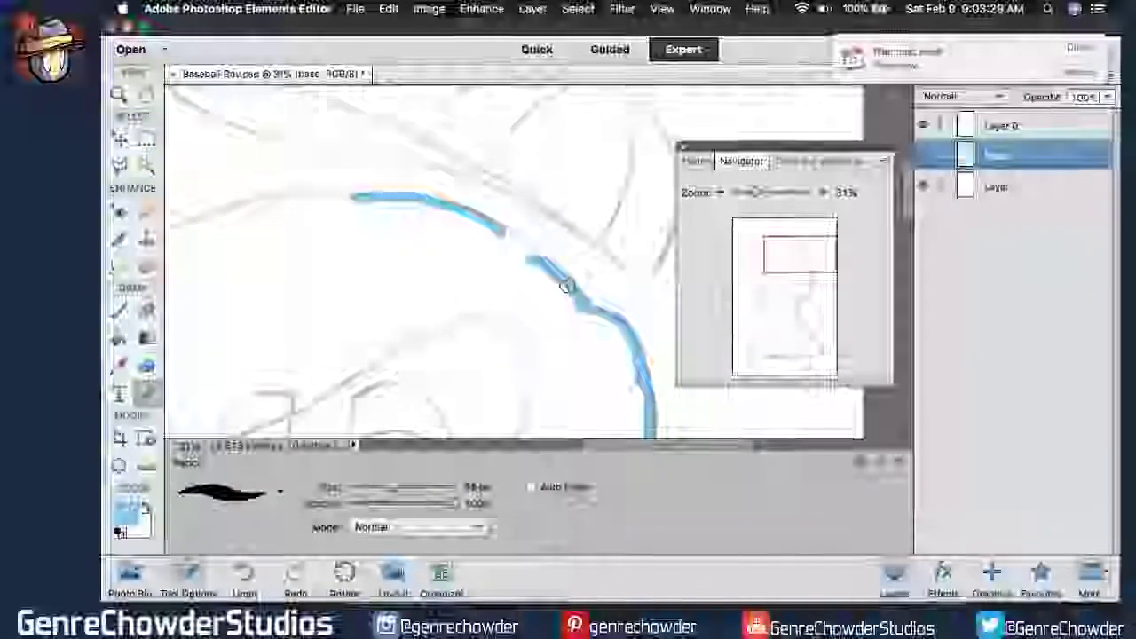
pyautogui.press('super+z')
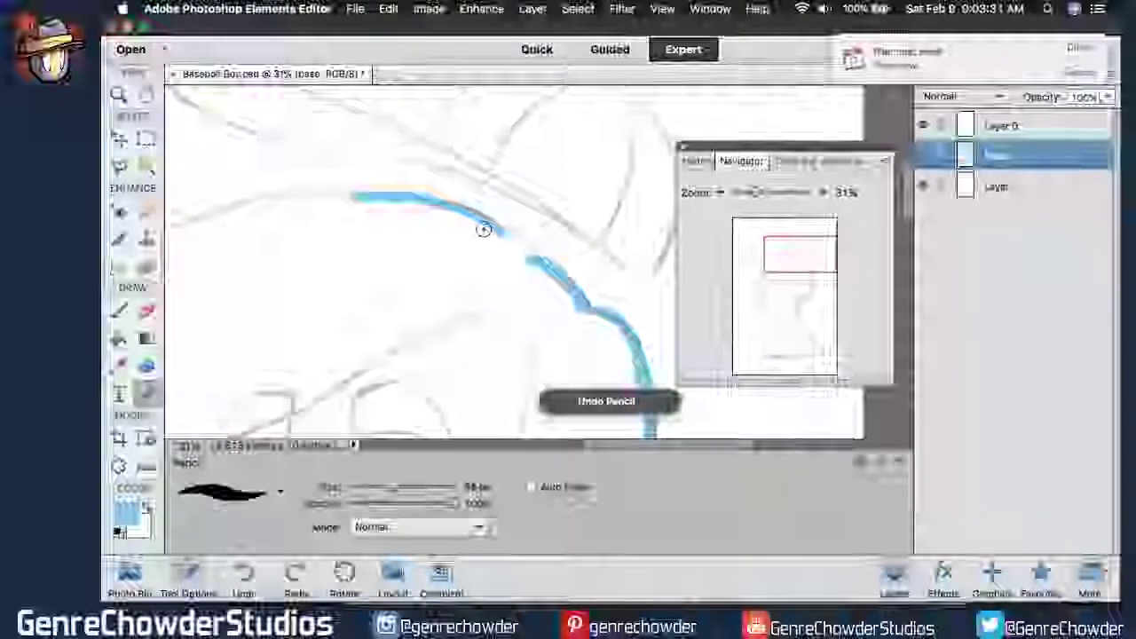
pyautogui.moveTo(497, 228); pyautogui.dragTo(553, 274)
pyautogui.press('super+z')
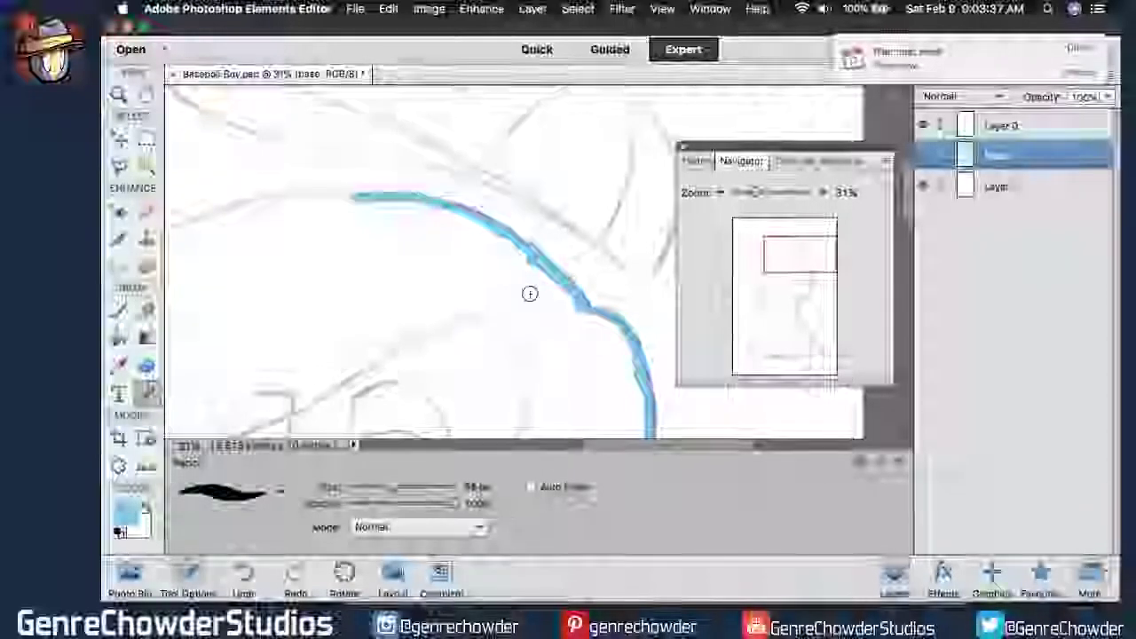
# Trace the rounded front of the hair from the inner bend up and over to the blue line along the top.
pyautogui.moveTo(644, 445); pyautogui.dragTo(600, 445)
pyautogui.moveTo(334, 348)
pyautogui.mouseDown()
pyautogui.moveTo(305, 297)
pyautogui.moveTo(334, 251)
pyautogui.mouseUp()
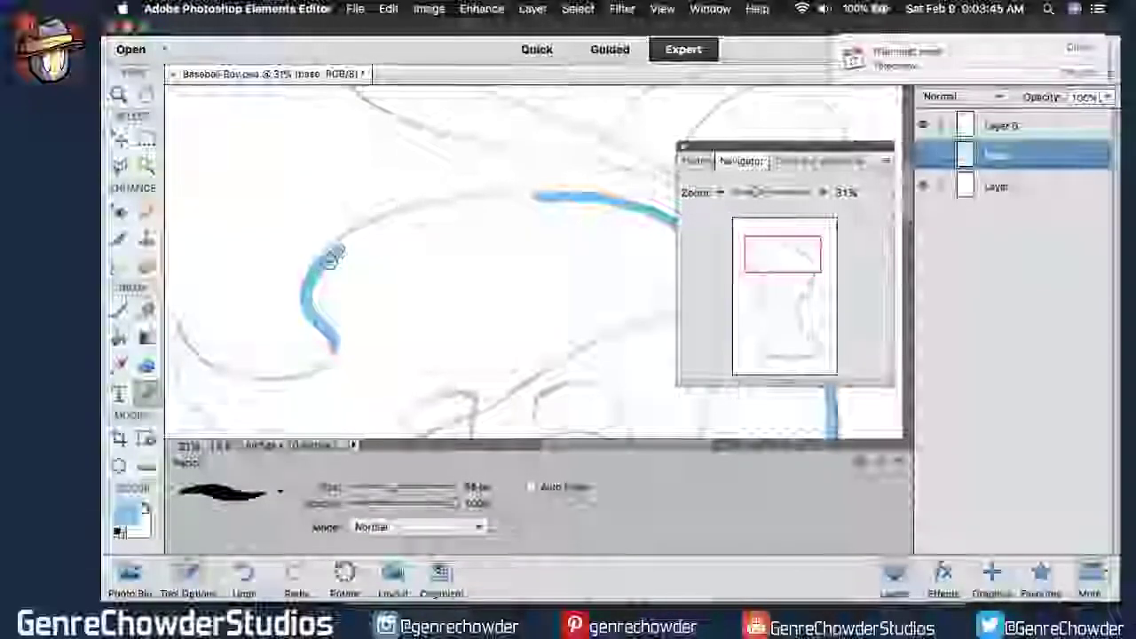
pyautogui.moveTo(303, 287); pyautogui.dragTo(350, 237)
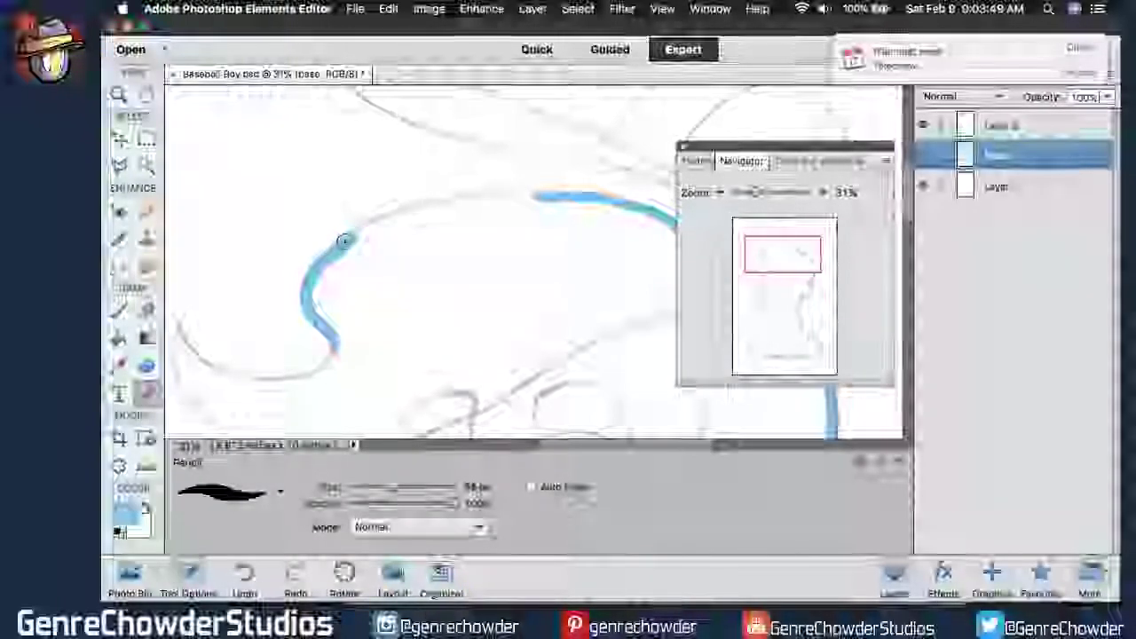
pyautogui.moveTo(311, 276)
pyautogui.mouseDown()
pyautogui.moveTo(394, 213)
pyautogui.moveTo(524, 195)
pyautogui.mouseUp()
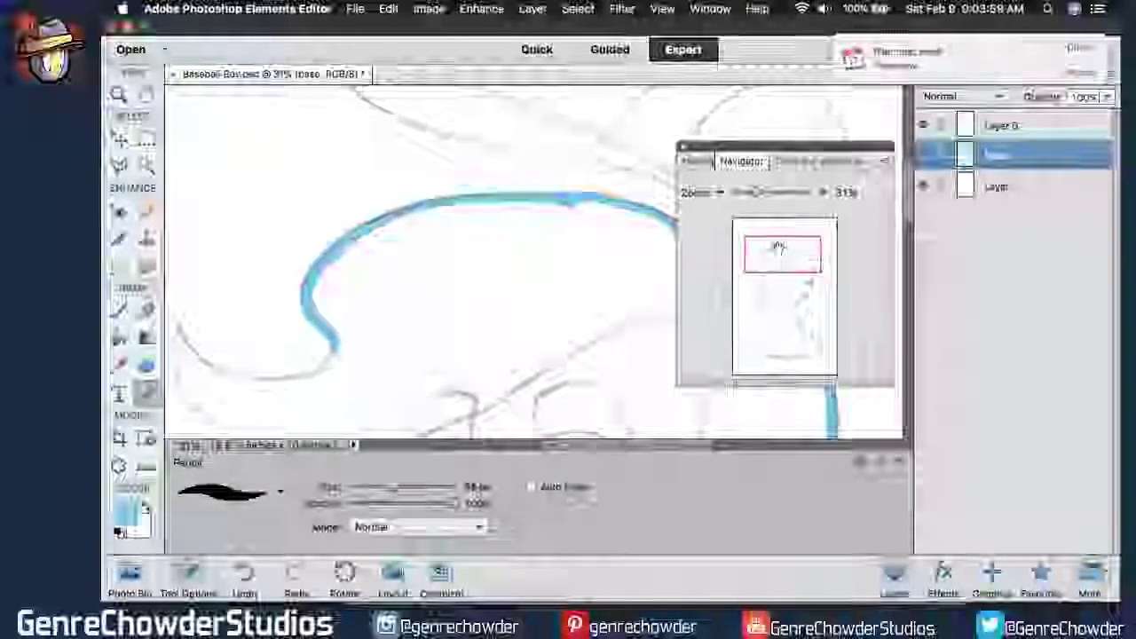
# Trace both edges of the pointed hair tuft on the left, joining the hair's front curve to the blue forehead line.
pyautogui.moveTo(775, 246); pyautogui.dragTo(760, 267)
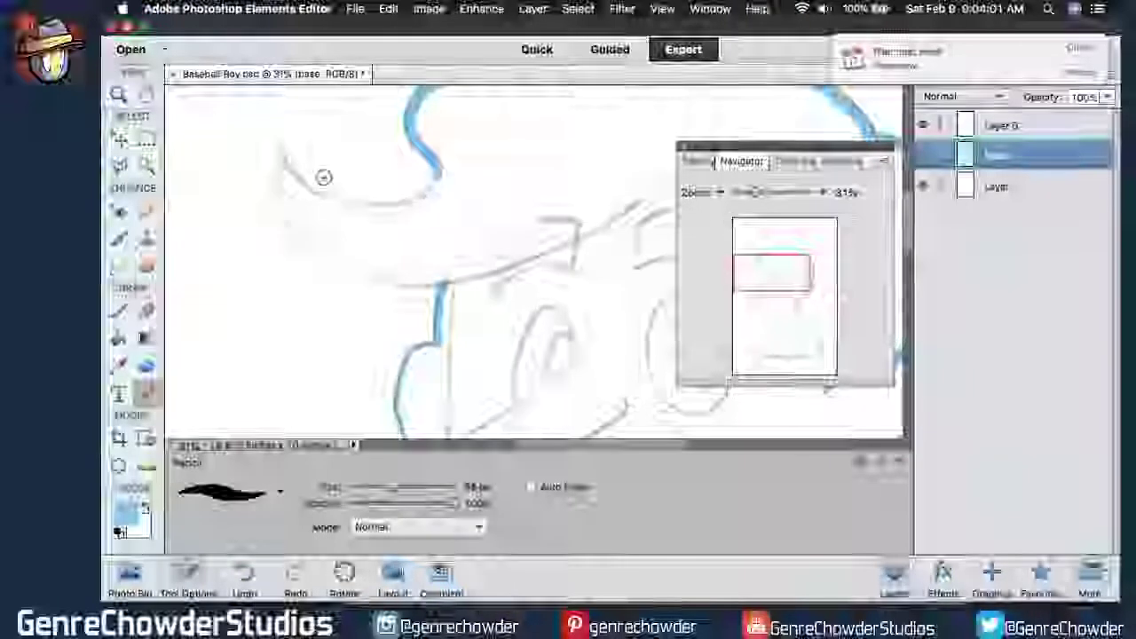
pyautogui.moveTo(279, 155)
pyautogui.mouseDown()
pyautogui.moveTo(331, 204)
pyautogui.moveTo(413, 207)
pyautogui.moveTo(372, 214)
pyautogui.moveTo(358, 209)
pyautogui.moveTo(439, 173)
pyautogui.mouseUp()
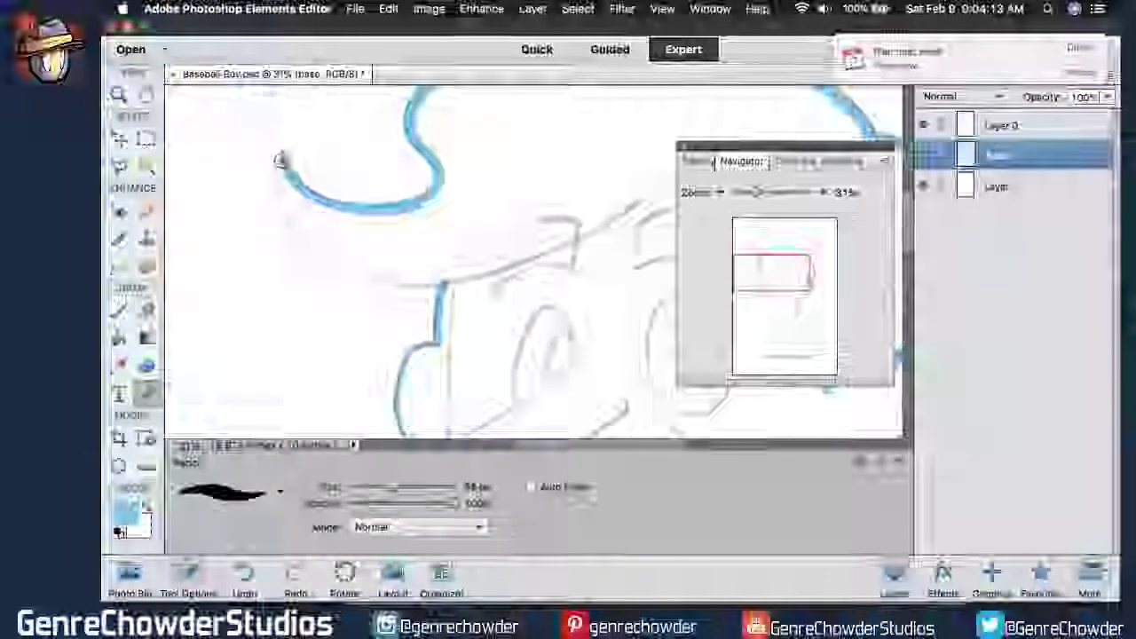
pyautogui.moveTo(280, 162)
pyautogui.mouseDown()
pyautogui.moveTo(296, 228)
pyautogui.moveTo(334, 259)
pyautogui.moveTo(468, 280)
pyautogui.mouseUp()
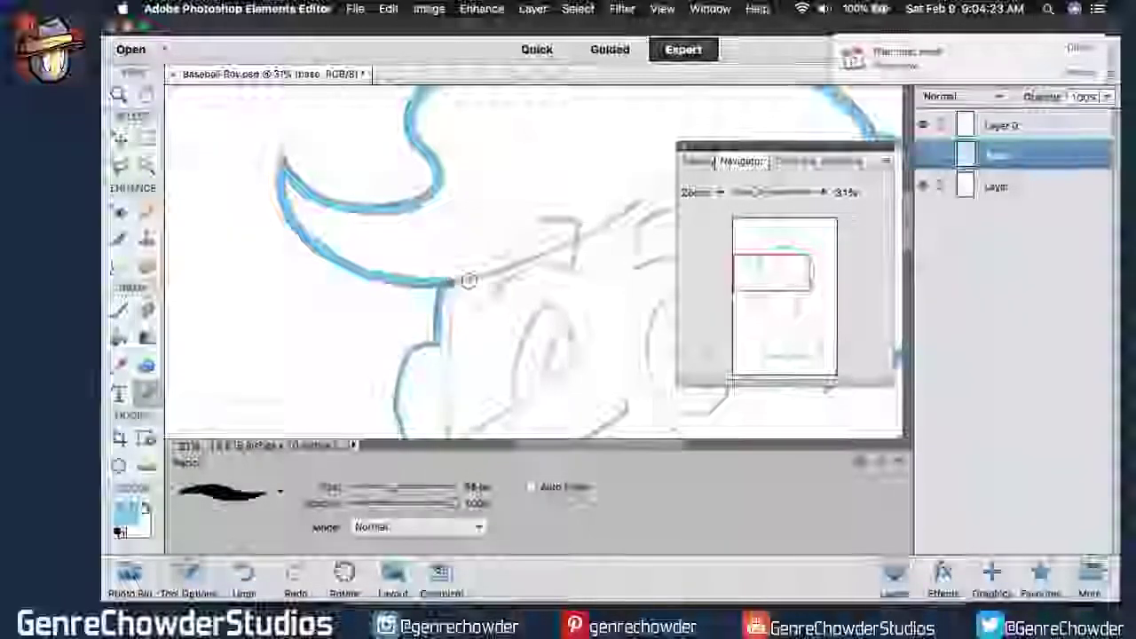
# Trace the cap's rounded crown in light blue, from the lower back corner over the top to where it meets the brim.
pyautogui.moveTo(761, 269)
pyautogui.mouseDown()
pyautogui.moveTo(804, 236)
pyautogui.moveTo(800, 245)
pyautogui.mouseUp()
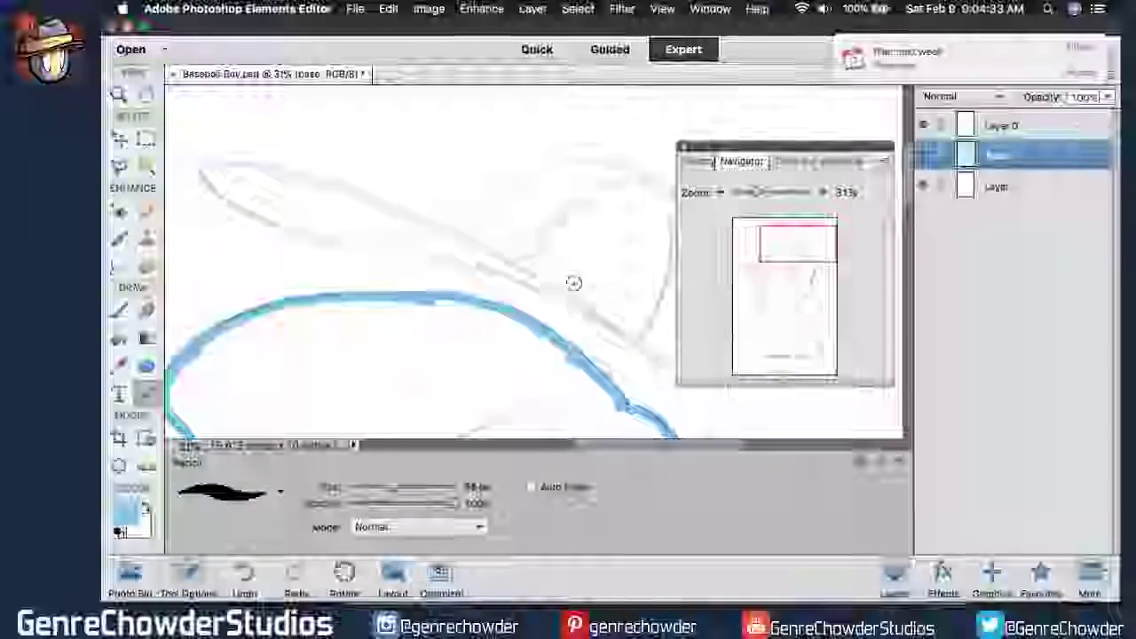
pyautogui.moveTo(667, 450); pyautogui.dragTo(674, 452)
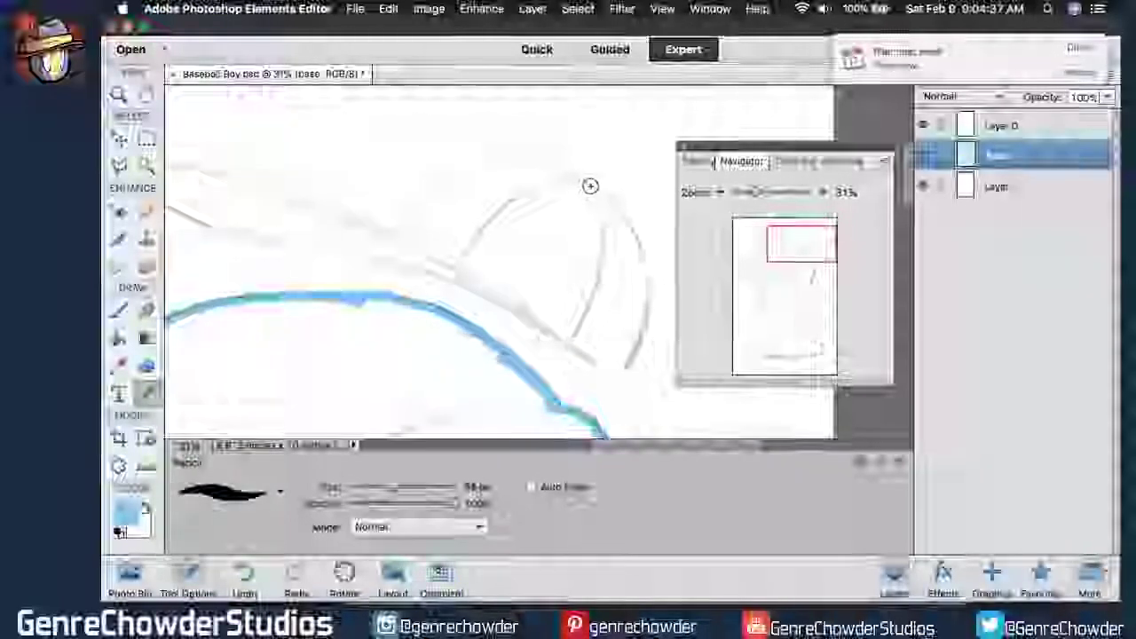
pyautogui.moveTo(591, 185)
pyautogui.mouseDown()
pyautogui.moveTo(613, 216)
pyautogui.moveTo(589, 187)
pyautogui.moveTo(633, 238)
pyautogui.moveTo(638, 328)
pyautogui.mouseUp()
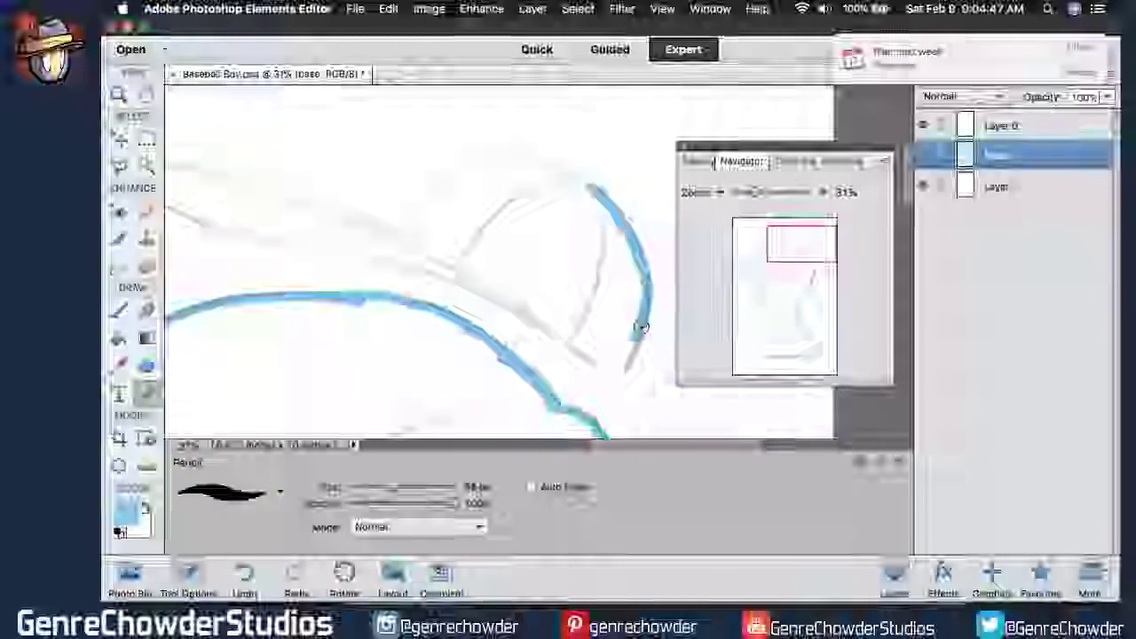
pyautogui.moveTo(635, 344); pyautogui.dragTo(622, 367)
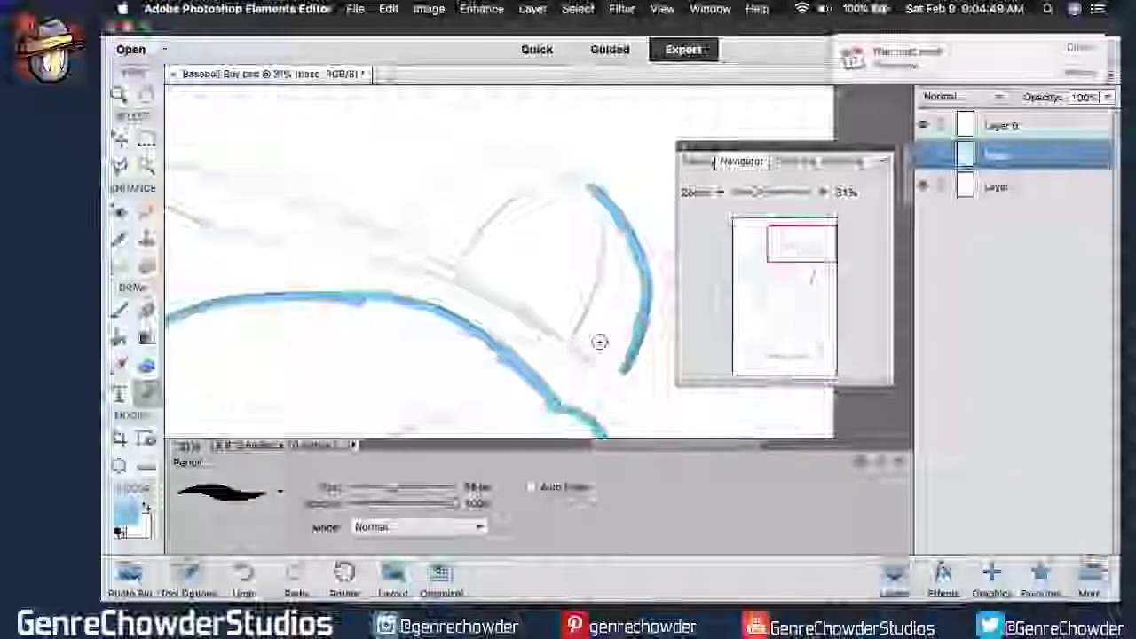
pyautogui.press('e')
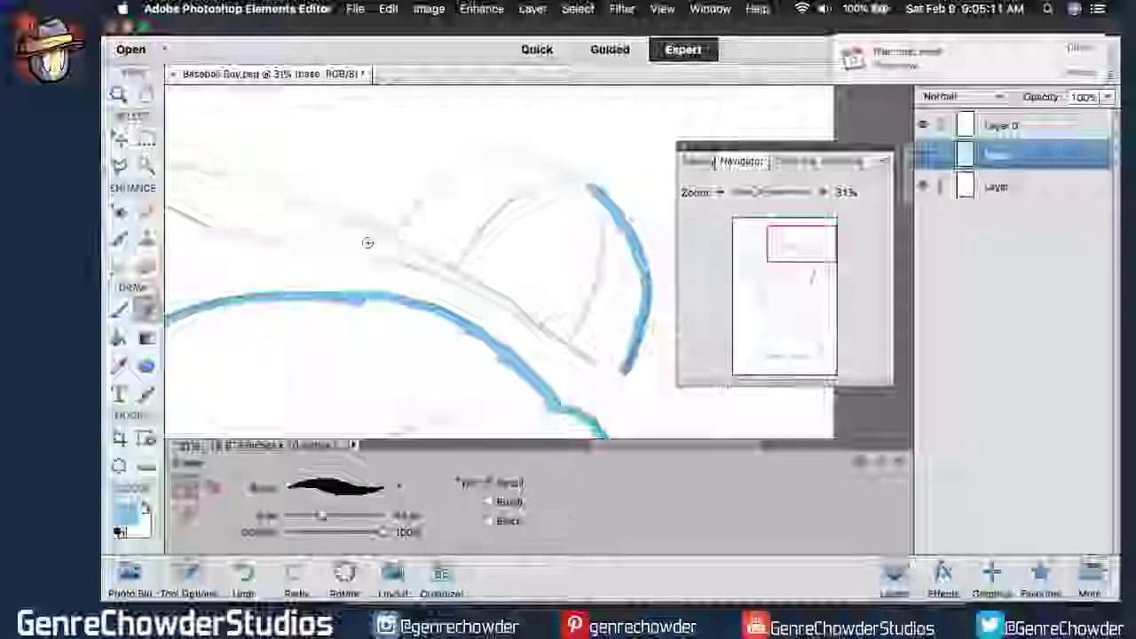
pyautogui.click(146, 391)
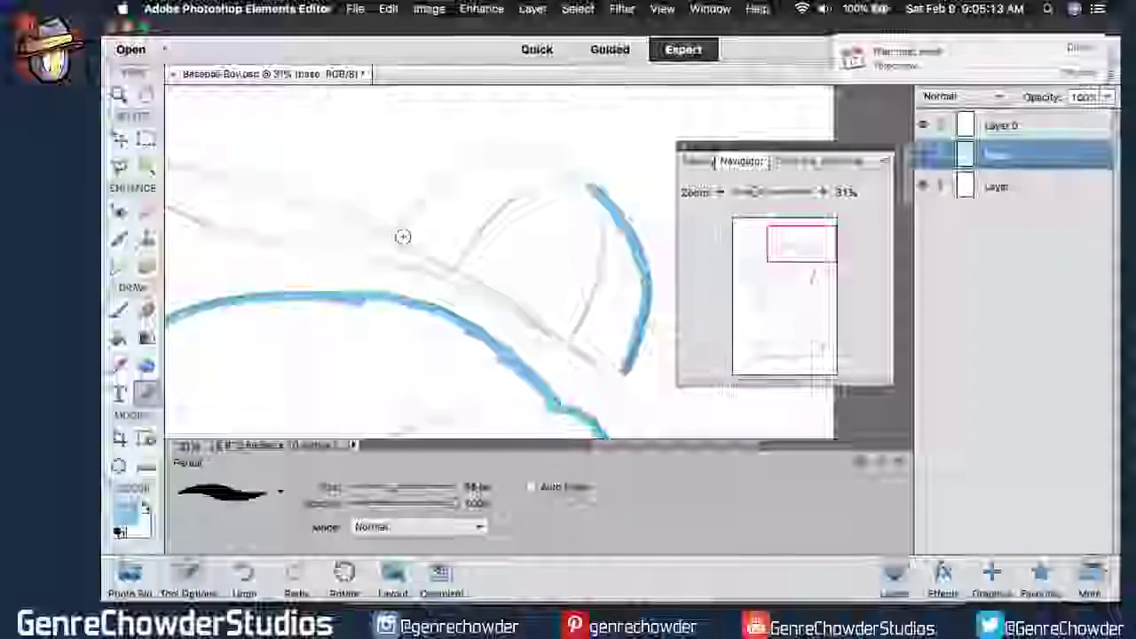
pyautogui.moveTo(400, 238)
pyautogui.mouseDown()
pyautogui.moveTo(444, 184)
pyautogui.moveTo(518, 165)
pyautogui.moveTo(538, 166)
pyautogui.moveTo(502, 164)
pyautogui.moveTo(583, 188)
pyautogui.moveTo(596, 221)
pyautogui.mouseUp()
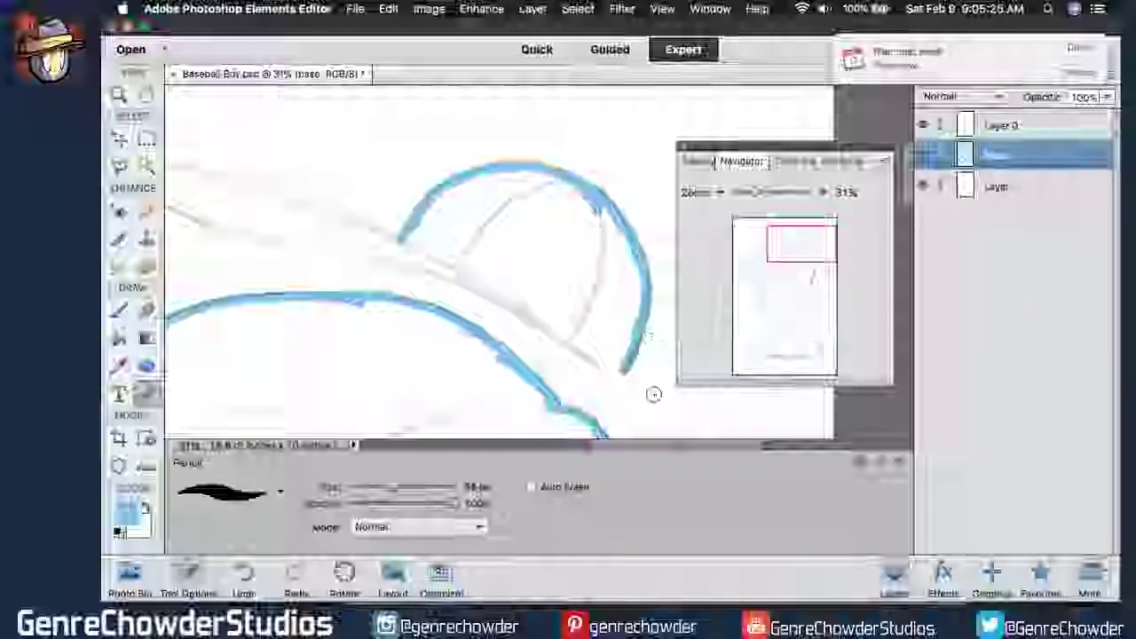
# Trace the upper edge of the cap's brim from its pointed tip to just past the front of the crown.
pyautogui.moveTo(655, 449); pyautogui.dragTo(638, 451)
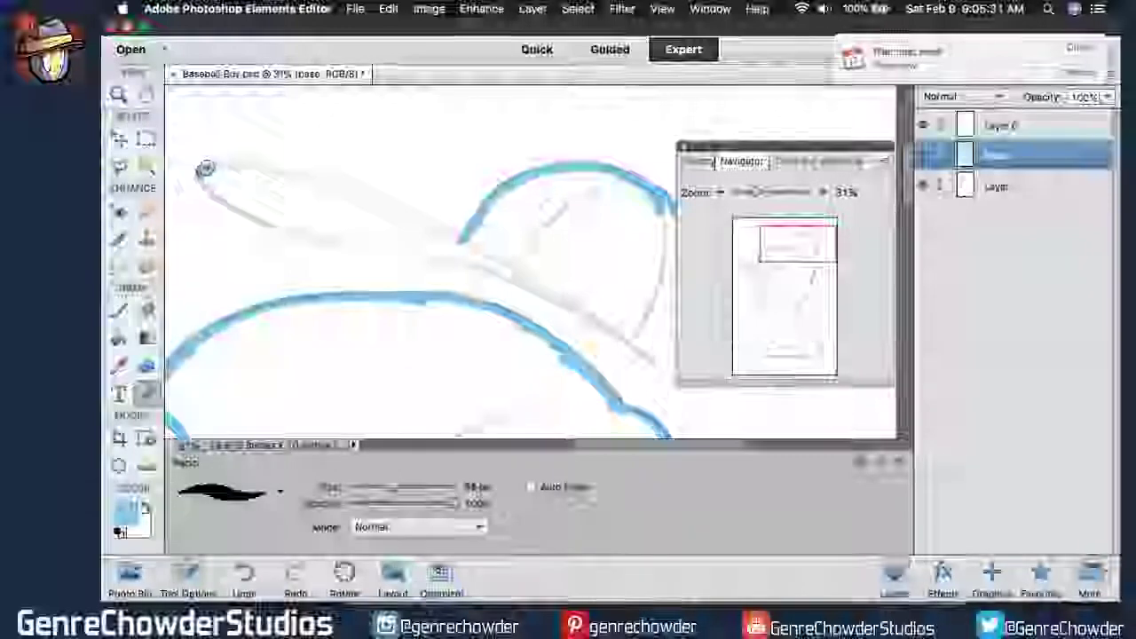
pyautogui.moveTo(225, 167)
pyautogui.mouseDown()
pyautogui.moveTo(338, 191)
pyautogui.moveTo(259, 169)
pyautogui.moveTo(417, 232)
pyautogui.mouseUp()
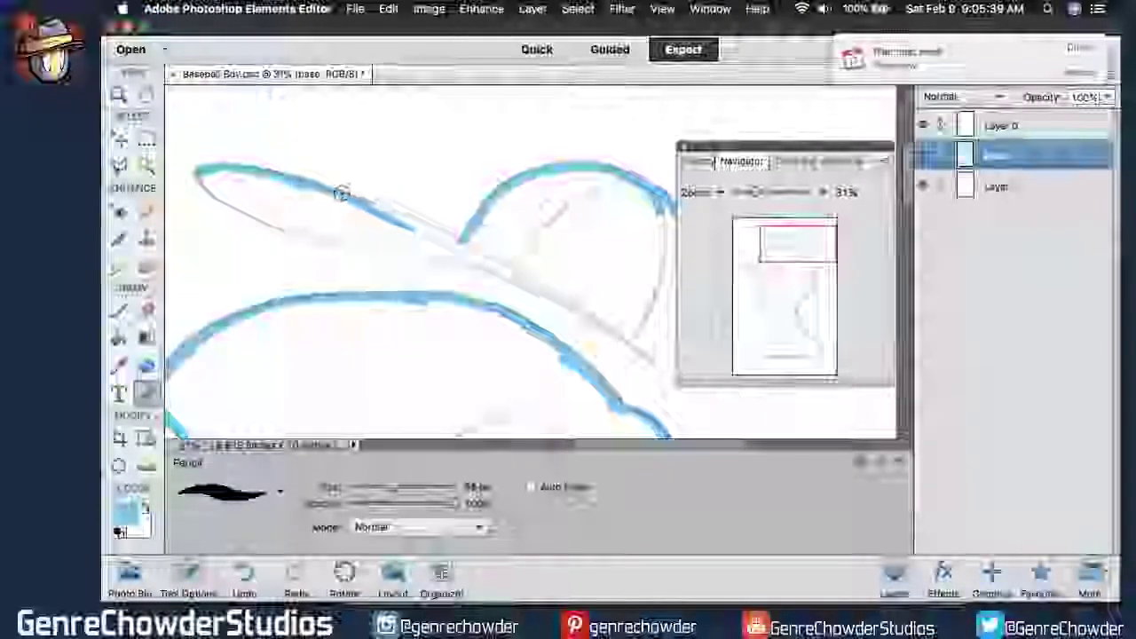
pyautogui.moveTo(399, 219); pyautogui.dragTo(501, 256)
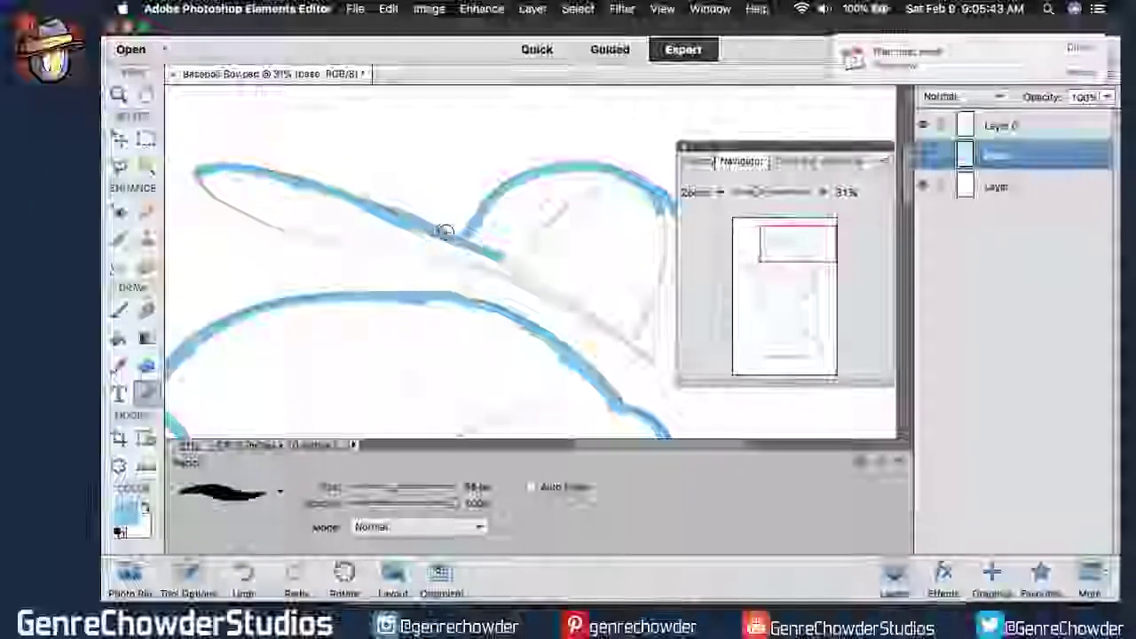
pyautogui.press('e')
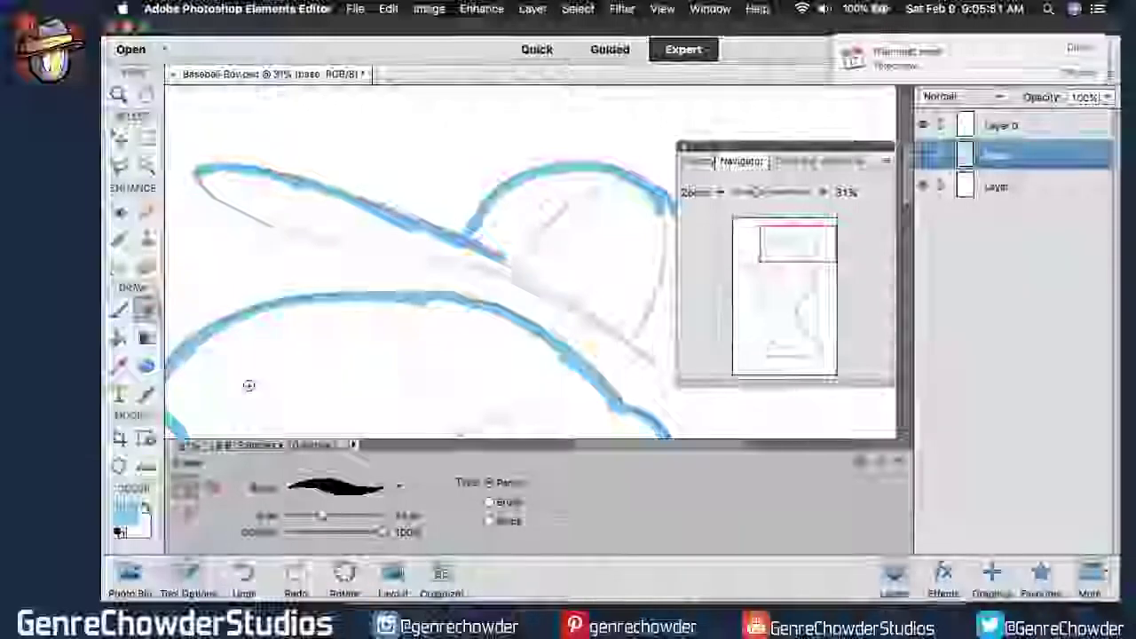
pyautogui.press('n')
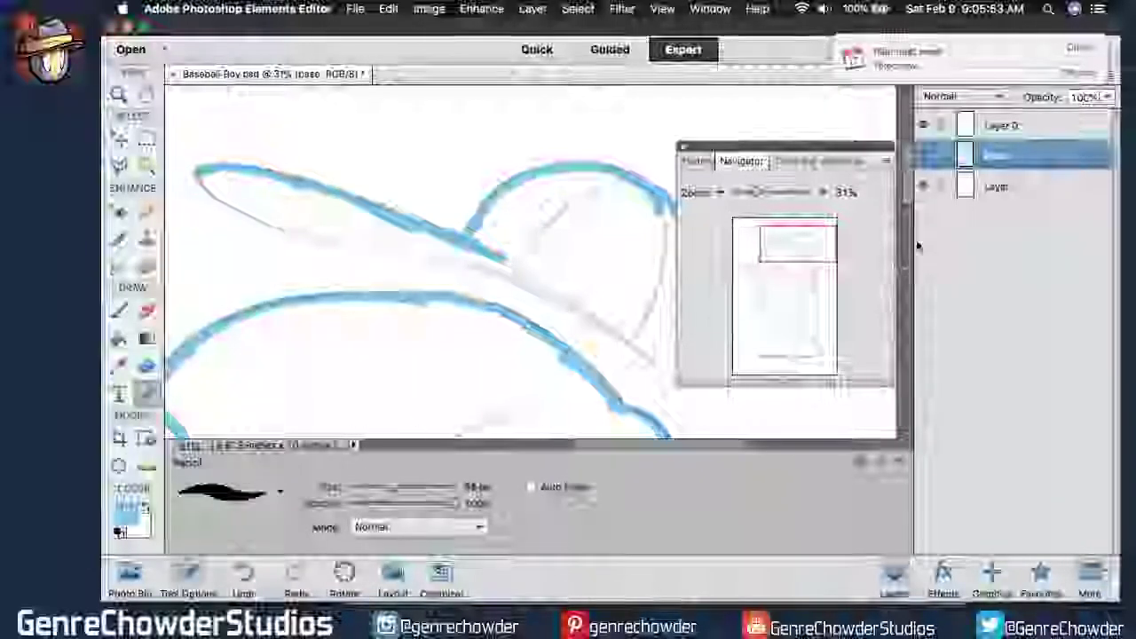
# Trace the underside of the brim from its tip and continue along most of the cap's lower edge.
pyautogui.moveTo(627, 447); pyautogui.dragTo(597, 445)
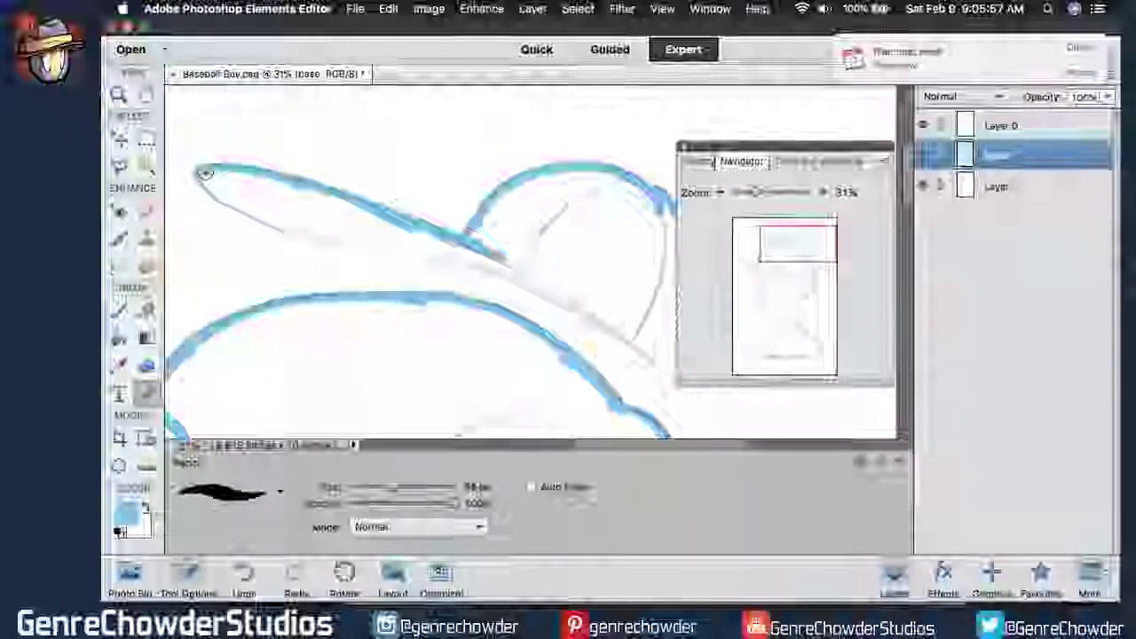
pyautogui.moveTo(212, 190); pyautogui.dragTo(327, 235)
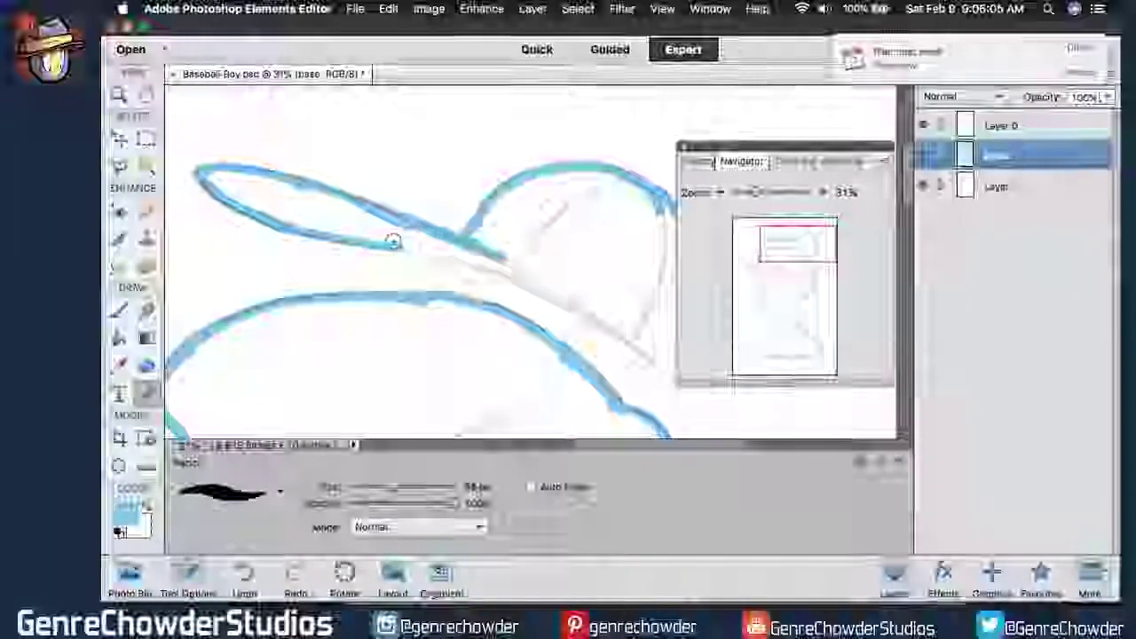
pyautogui.moveTo(418, 250)
pyautogui.mouseDown()
pyautogui.moveTo(509, 278)
pyautogui.moveTo(659, 370)
pyautogui.mouseUp()
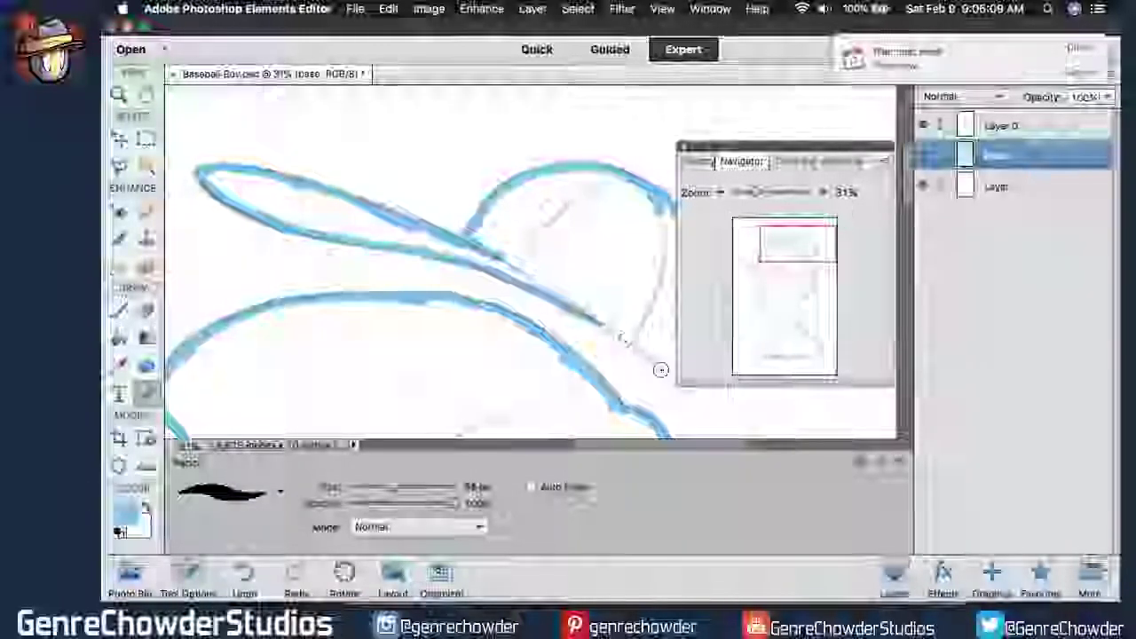
pyautogui.click(147, 308)
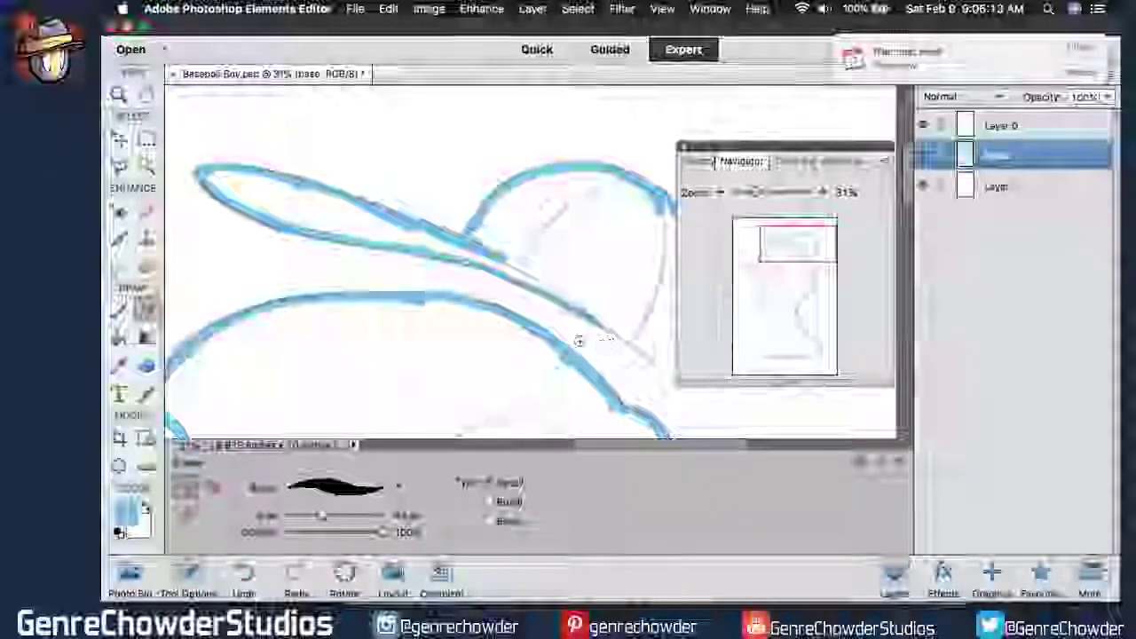
pyautogui.click(147, 394)
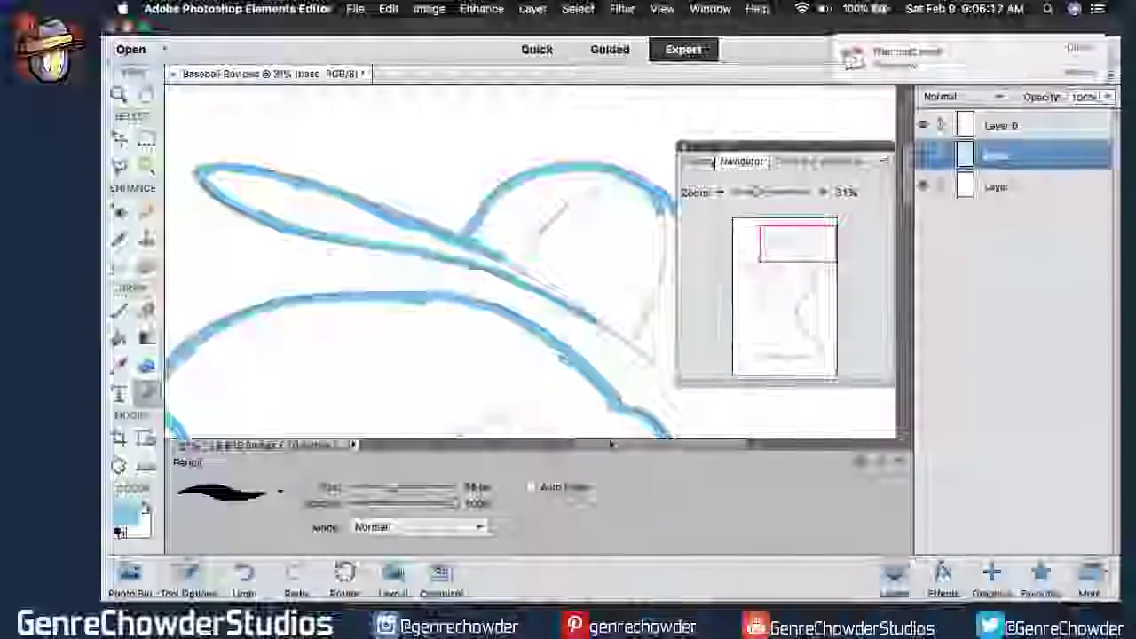
# Extend the cap's blue lower edge to meet the back end of the crown, closing the cap outline.
pyautogui.moveTo(612, 445); pyautogui.dragTo(627, 457)
pyautogui.hscroll(3, 627, 457)
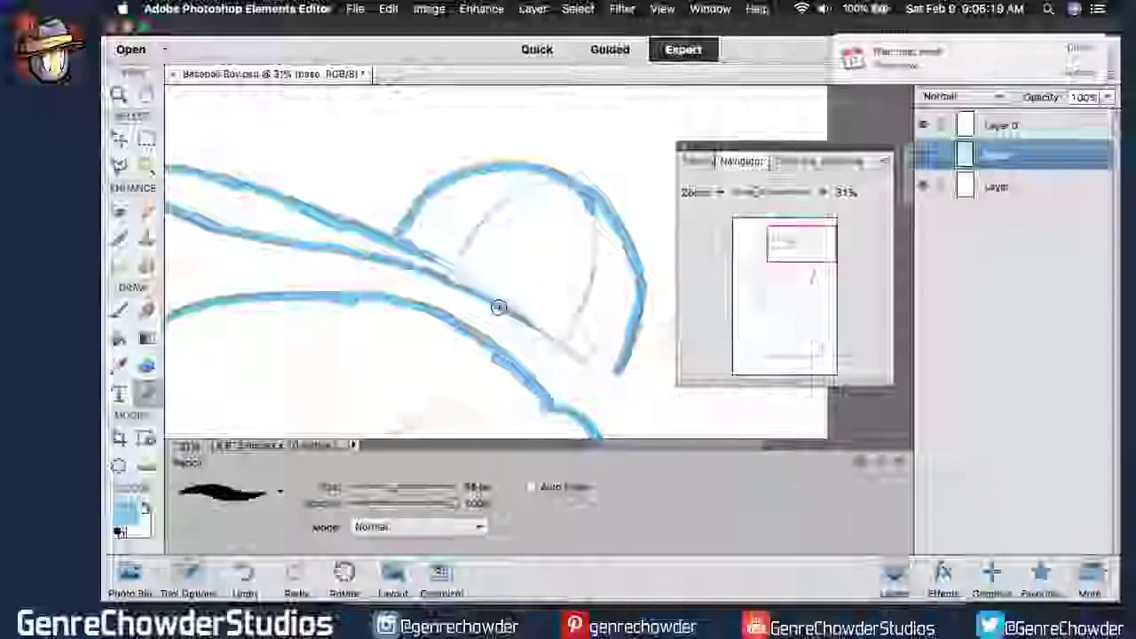
pyautogui.moveTo(528, 320)
pyautogui.mouseDown()
pyautogui.moveTo(593, 367)
pyautogui.moveTo(624, 363)
pyautogui.mouseUp()
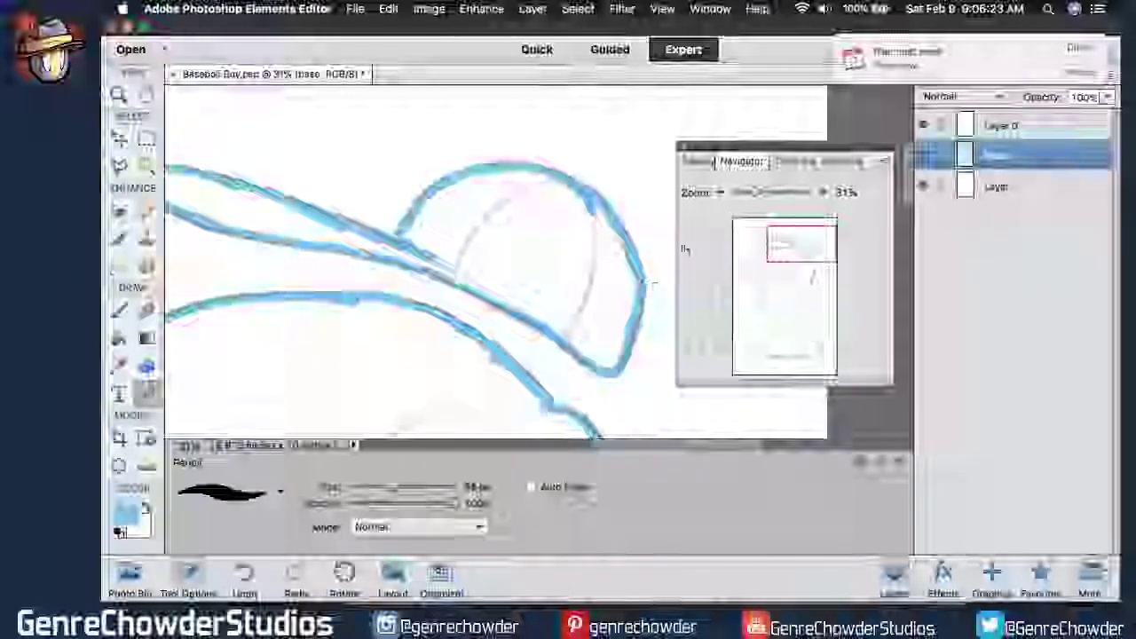
# Hide the sketch layer and flood-fill the cap and body outlines on the base layer with light blue using the Paint Bucket.
pyautogui.click(924, 126)
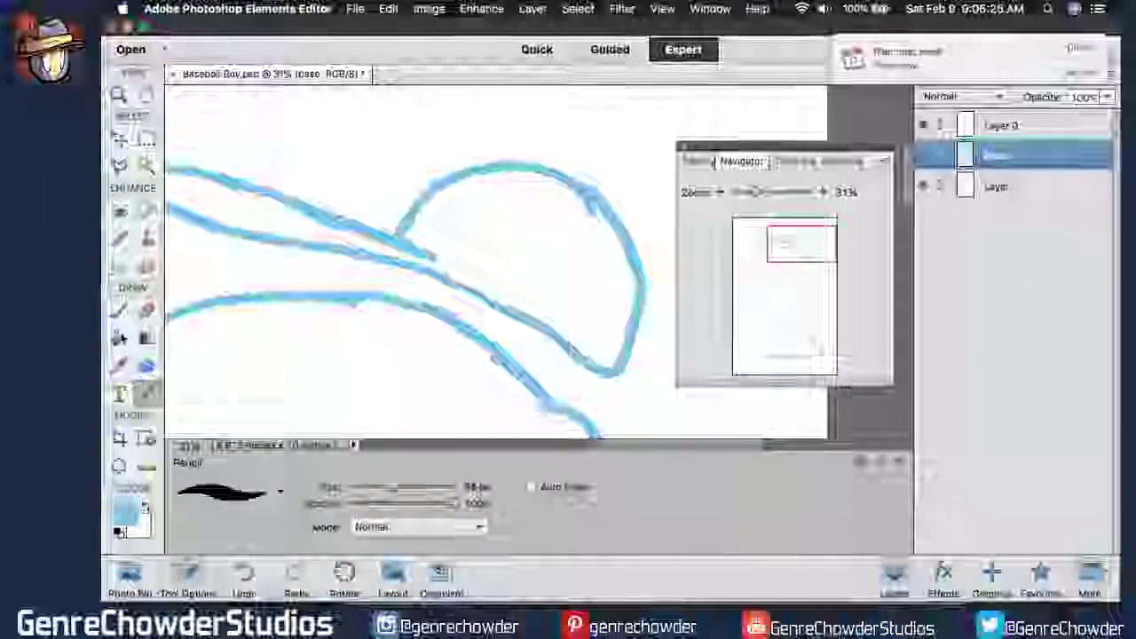
pyautogui.click(121, 336)
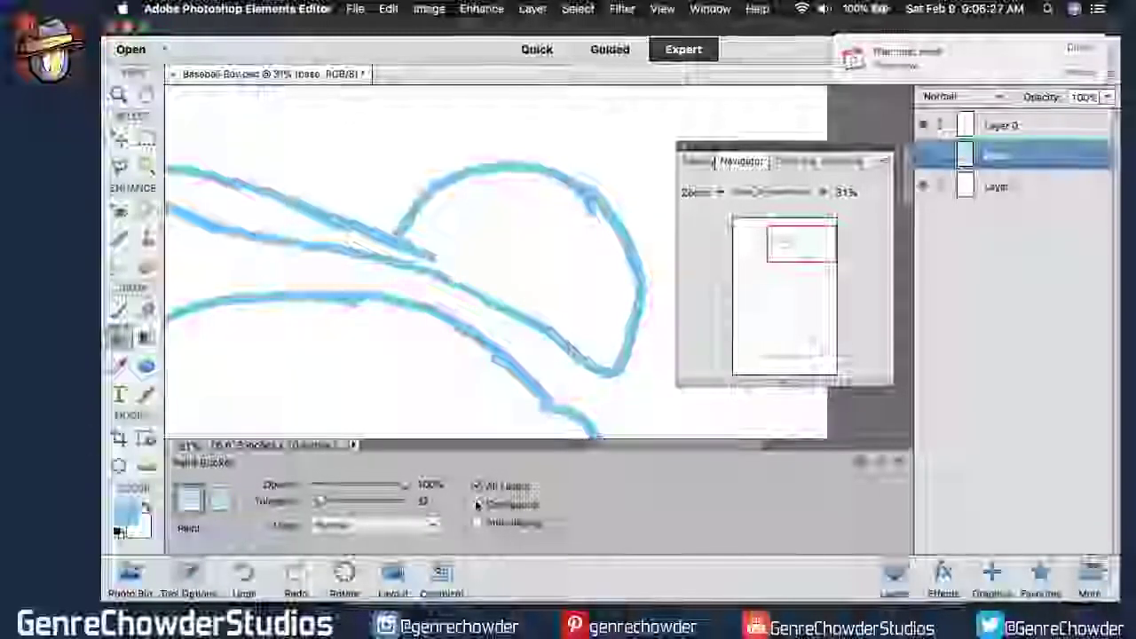
pyautogui.click(520, 253)
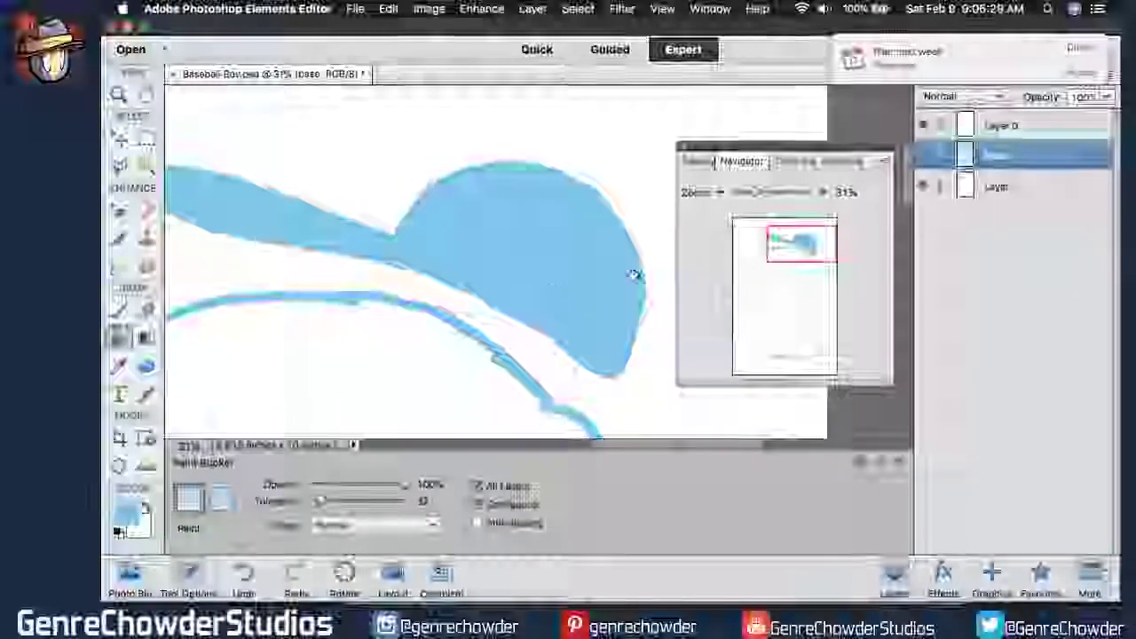
pyautogui.moveTo(805, 254)
pyautogui.mouseDown()
pyautogui.moveTo(773, 266)
pyautogui.moveTo(758, 304)
pyautogui.moveTo(773, 307)
pyautogui.moveTo(787, 344)
pyautogui.mouseUp()
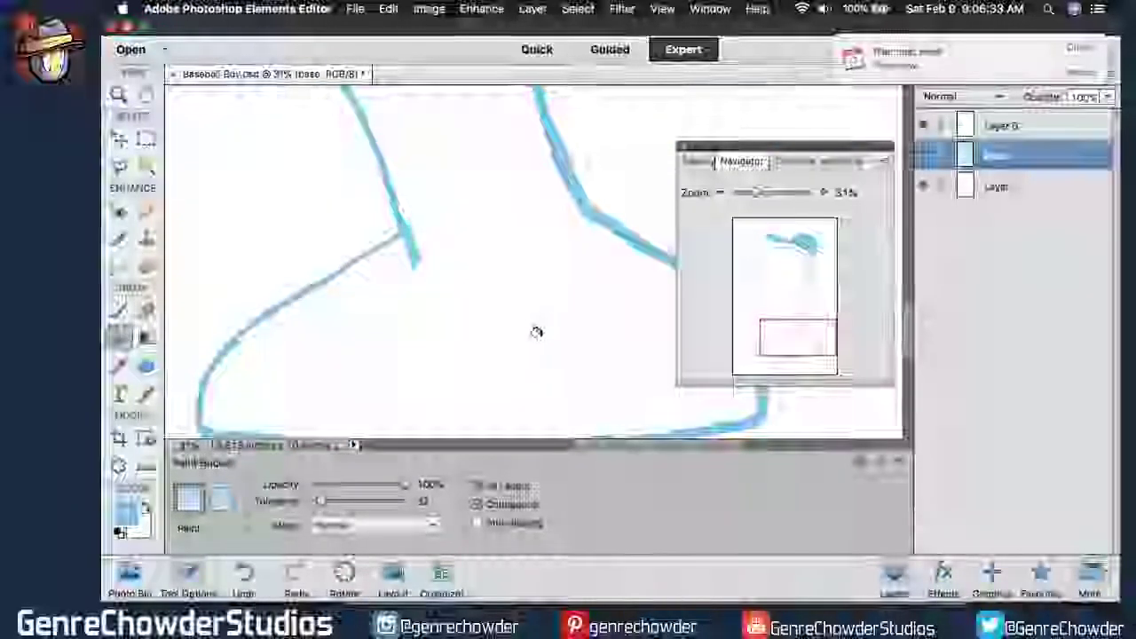
pyautogui.click(530, 325)
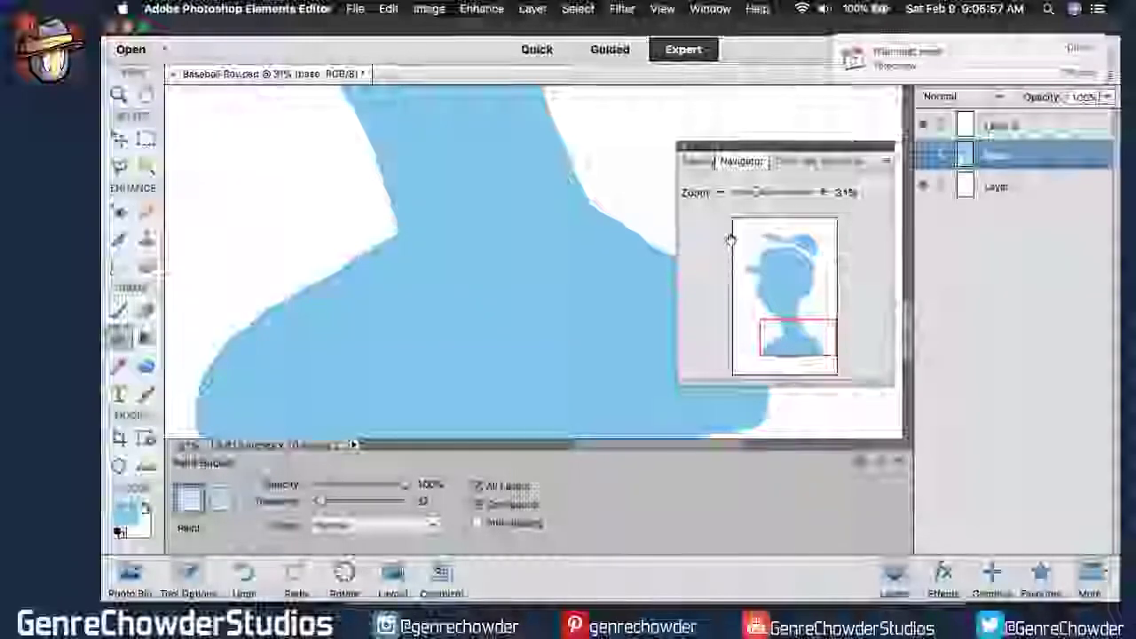
# Recolour the blue silhouette on the base layer to white with the Paint Bucket and check it by toggling the sketch layer's visibility.
pyautogui.moveTo(688, 196); pyautogui.dragTo(682, 195)
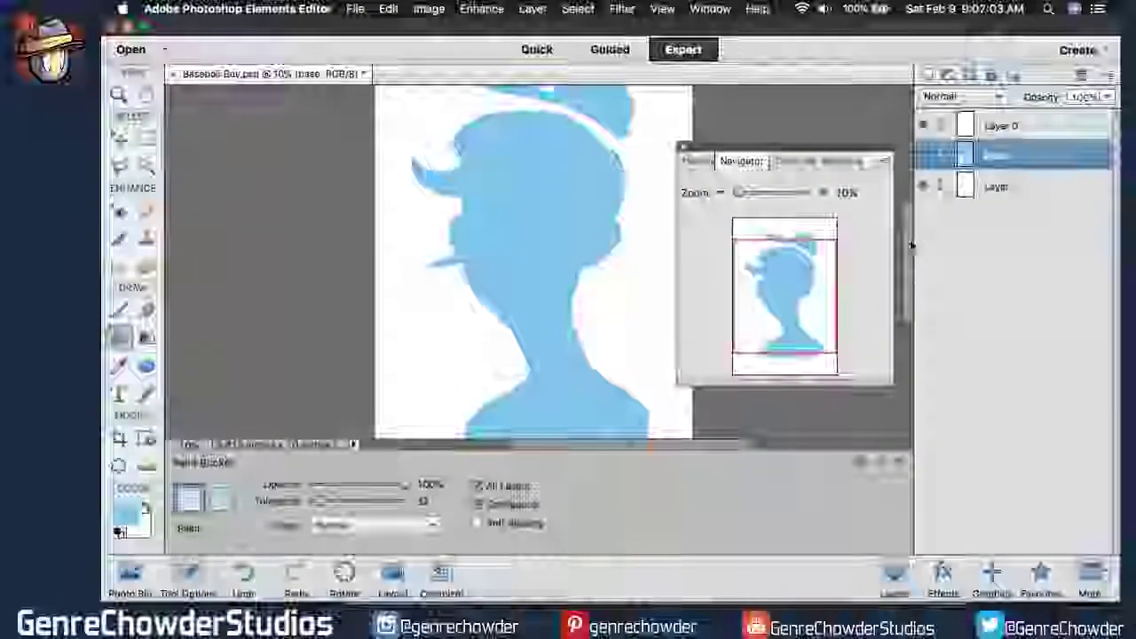
pyautogui.scroll(5, 912, 246)
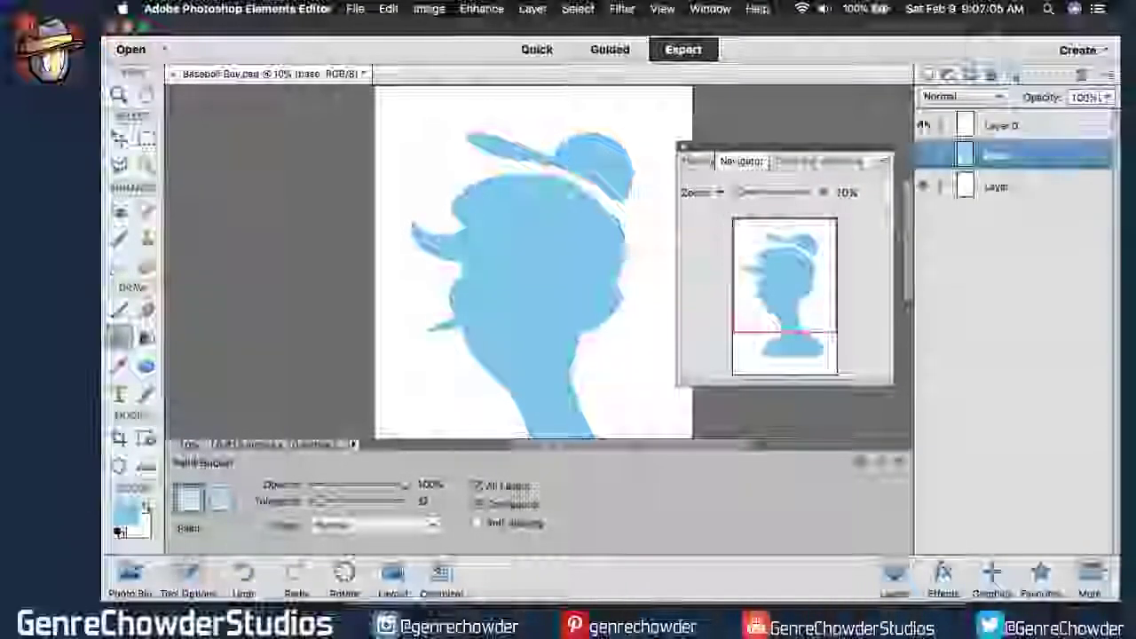
pyautogui.moveTo(691, 195); pyautogui.dragTo(701, 197)
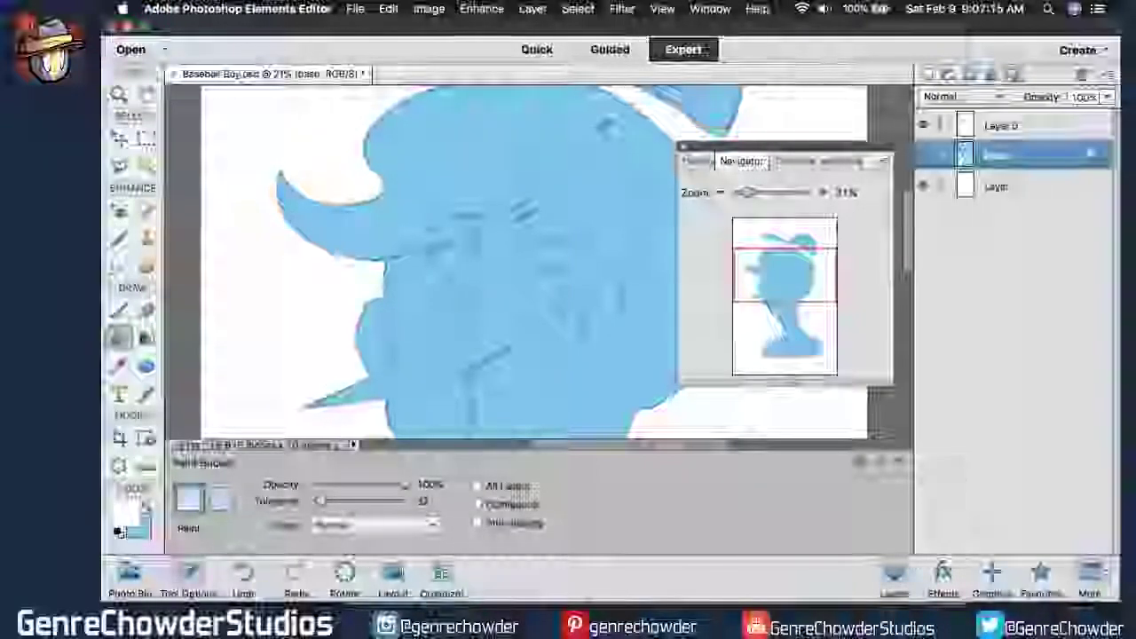
pyautogui.click(631, 142)
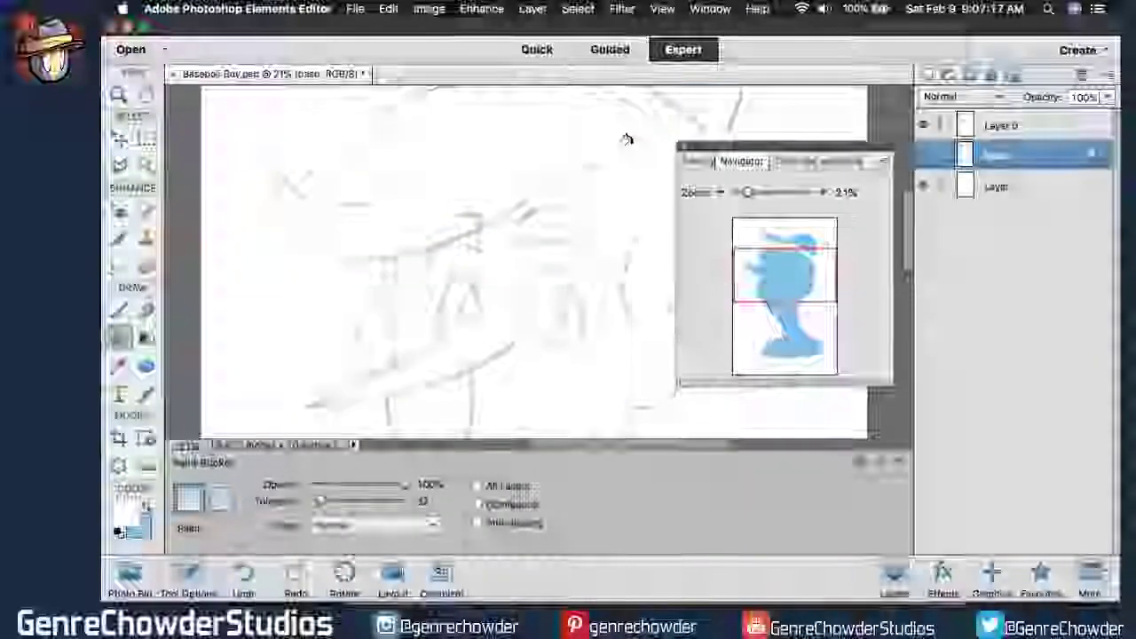
pyautogui.click(924, 126)
pyautogui.click(923, 126)
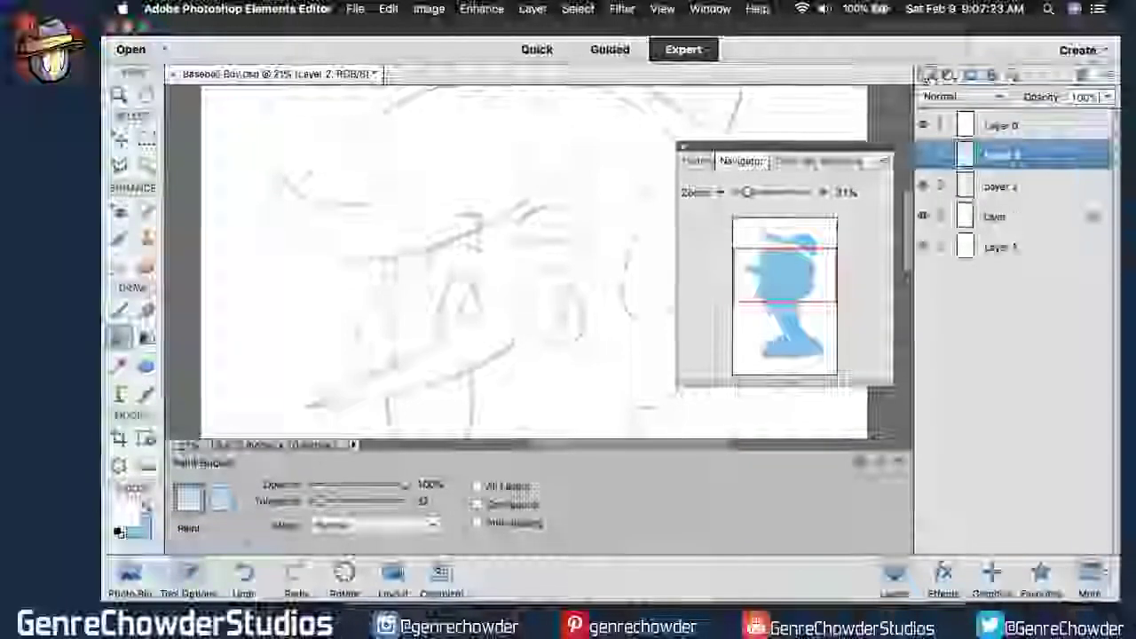
# Add new layers above the base up to Layer 8 and clip Layers 2 through 8 to the base layer.
pyautogui.click(930, 77)
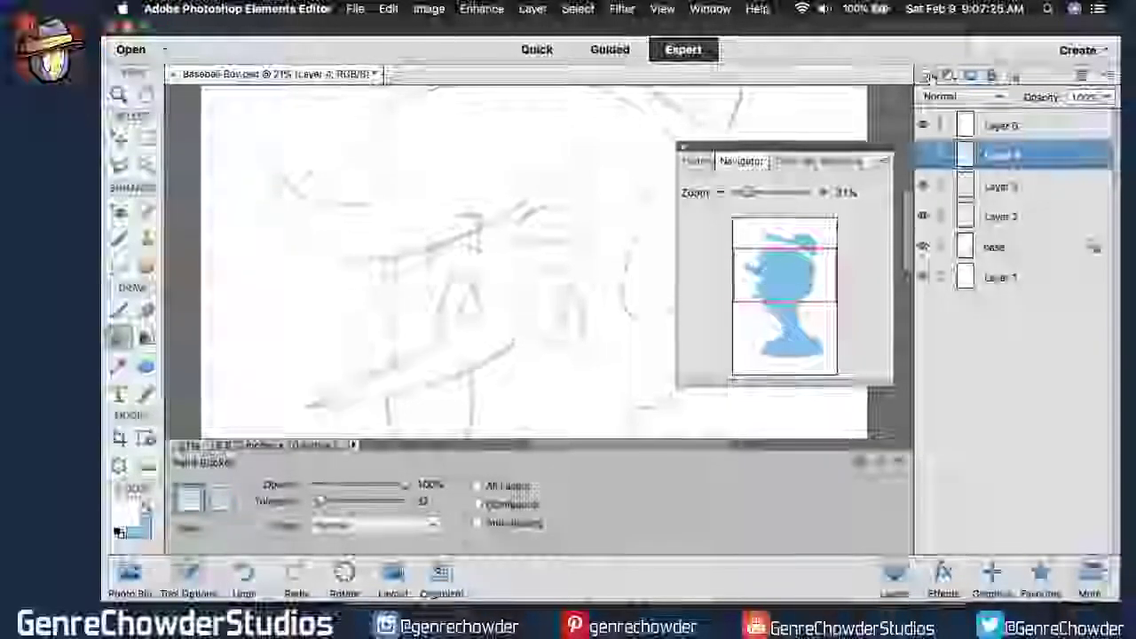
pyautogui.click(926, 76)
pyautogui.click(926, 75)
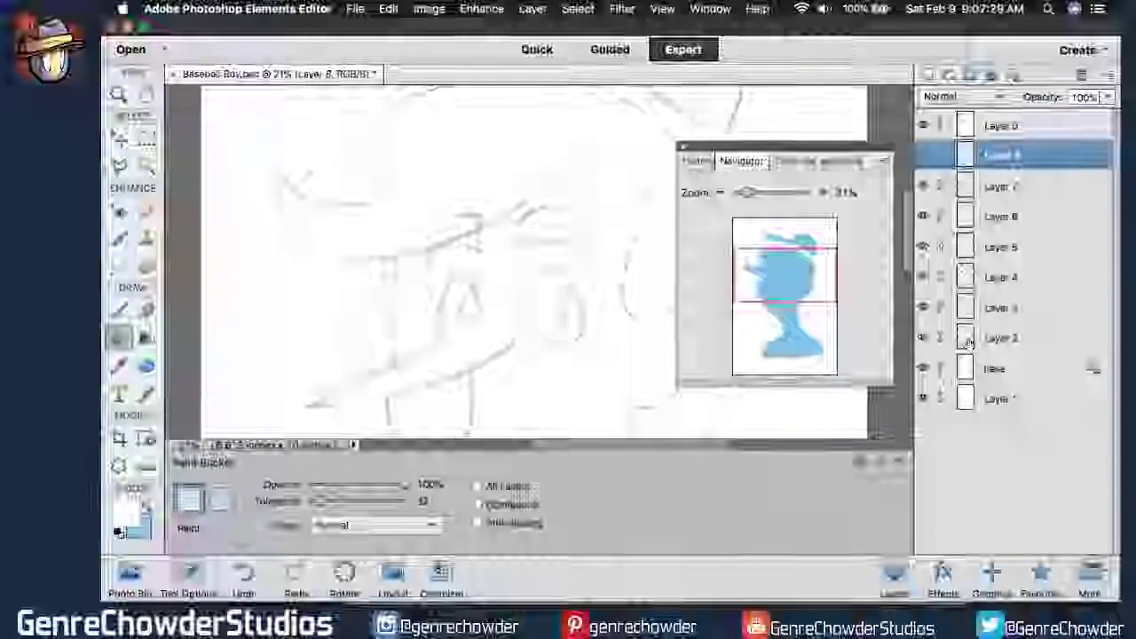
pyautogui.keyDown('shift'); pyautogui.click(964, 337); pyautogui.keyUp('shift')
pyautogui.press('alt+super+g')
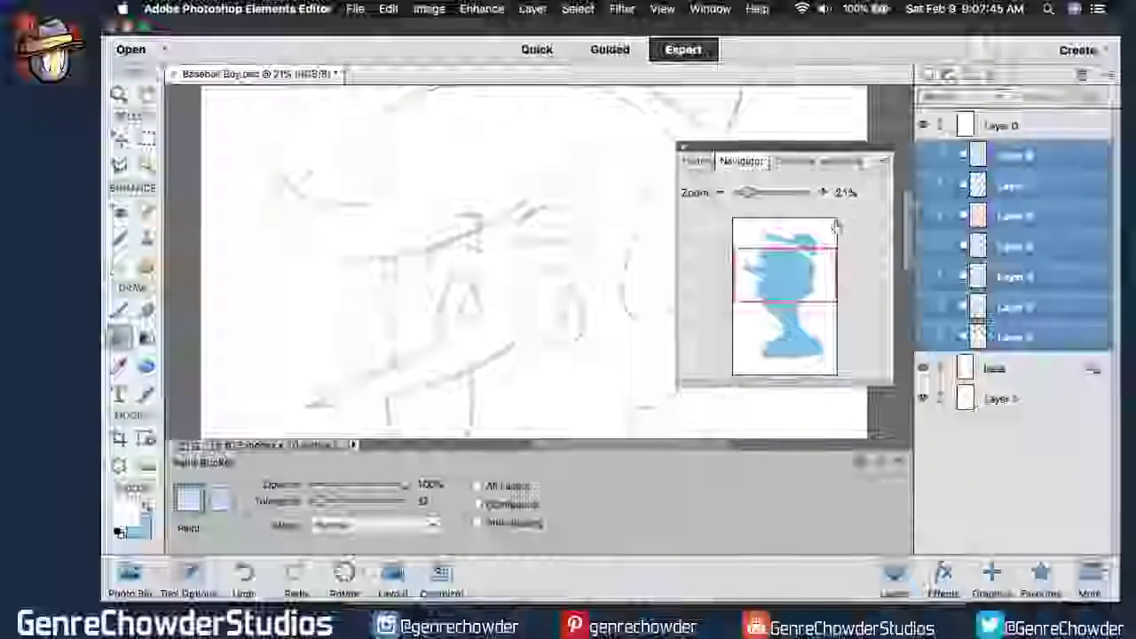
# Rename the clipped layer directly above the base as skin.
pyautogui.moveTo(904, 211); pyautogui.dragTo(900, 307)
pyautogui.click(1012, 339)
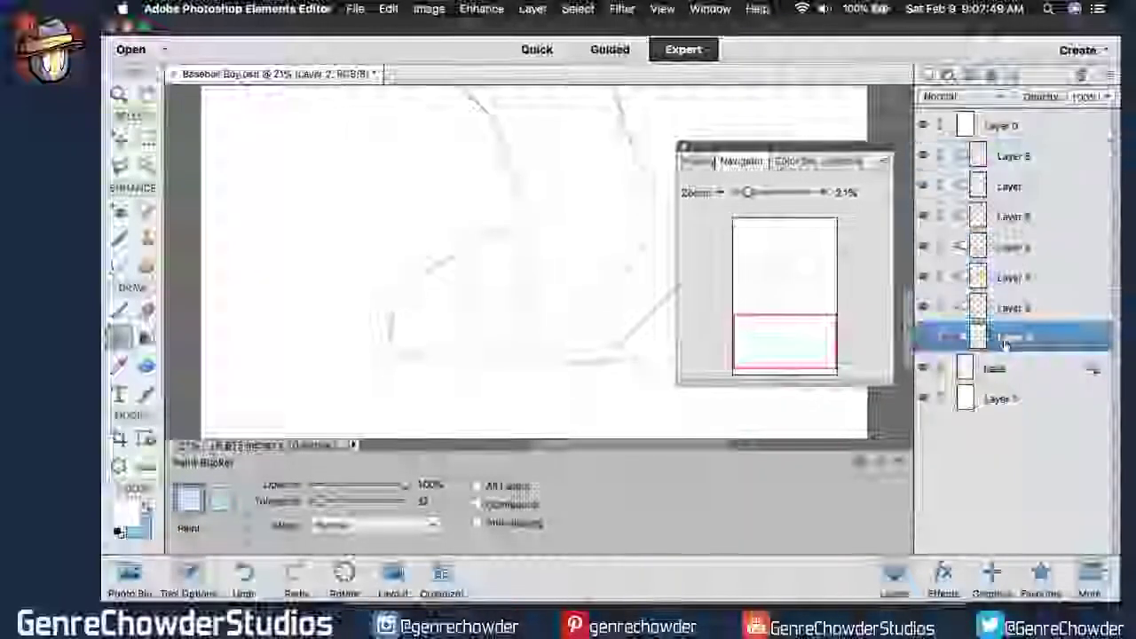
pyautogui.doubleClick(1013, 341)
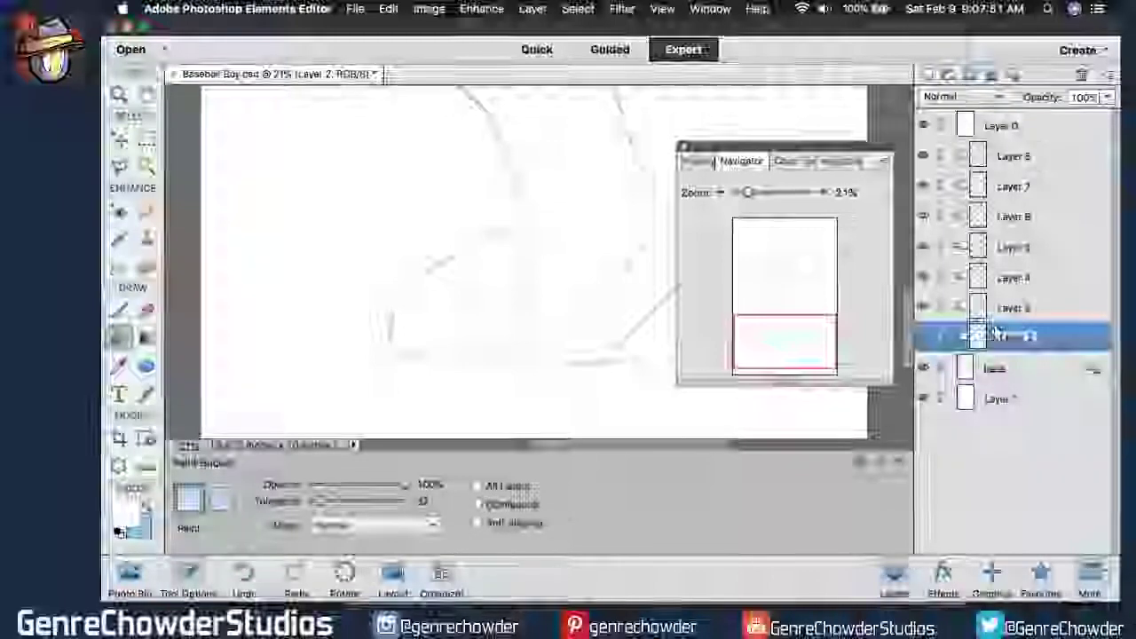
pyautogui.write('skin')
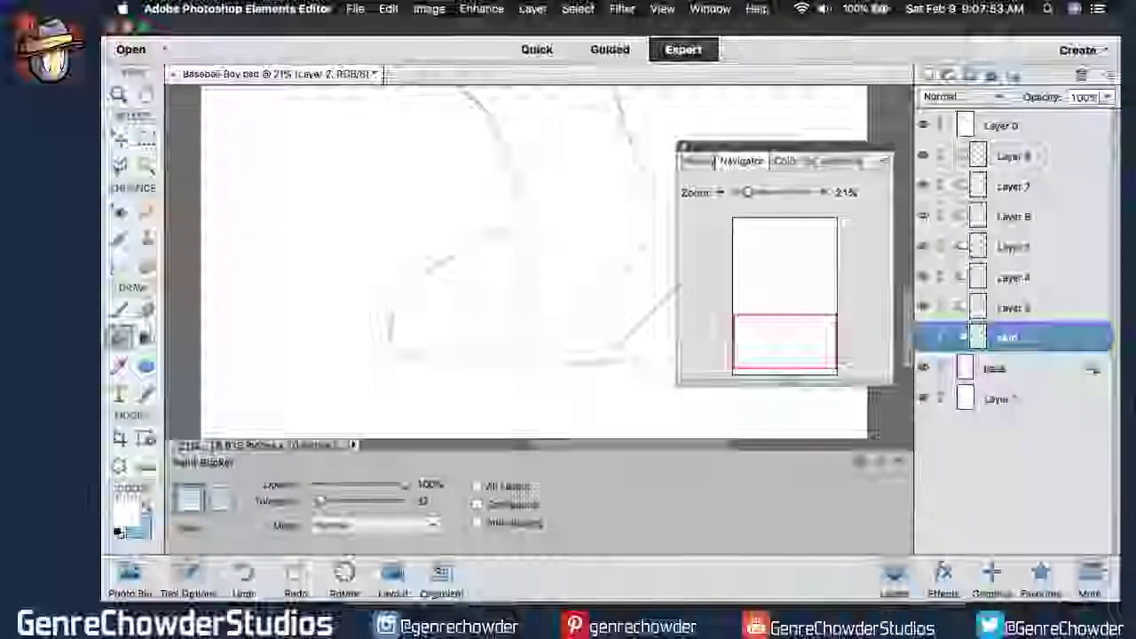
pyautogui.press('Return')
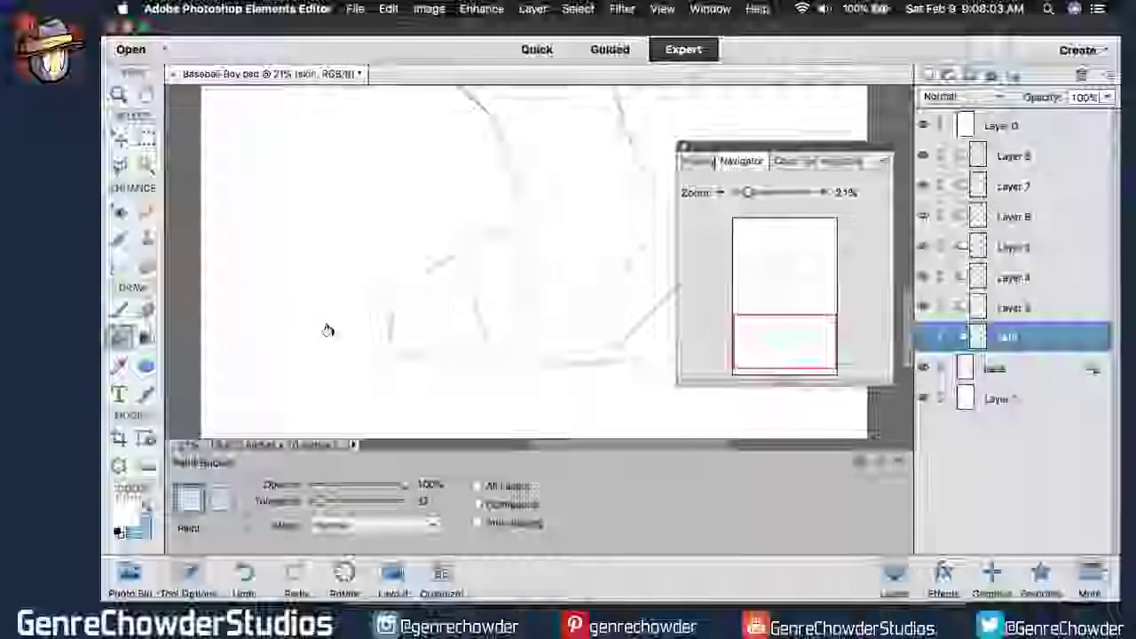
# Switch to the Pencil tool and choose the creamcoffee swatch as the foreground colour.
pyautogui.click(147, 393)
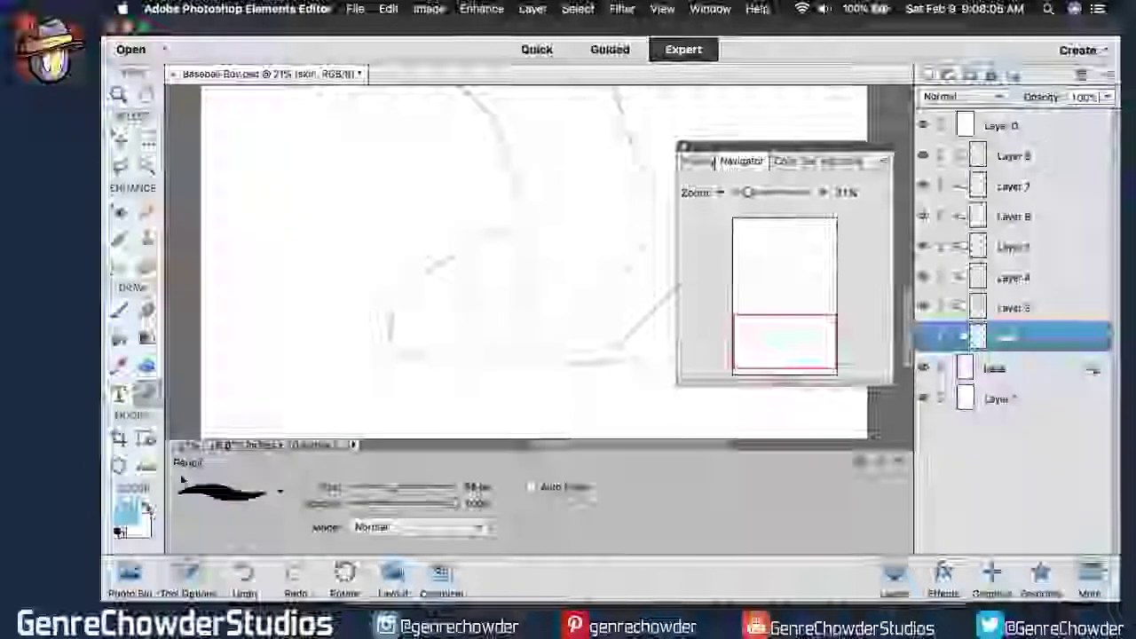
pyautogui.click(786, 161)
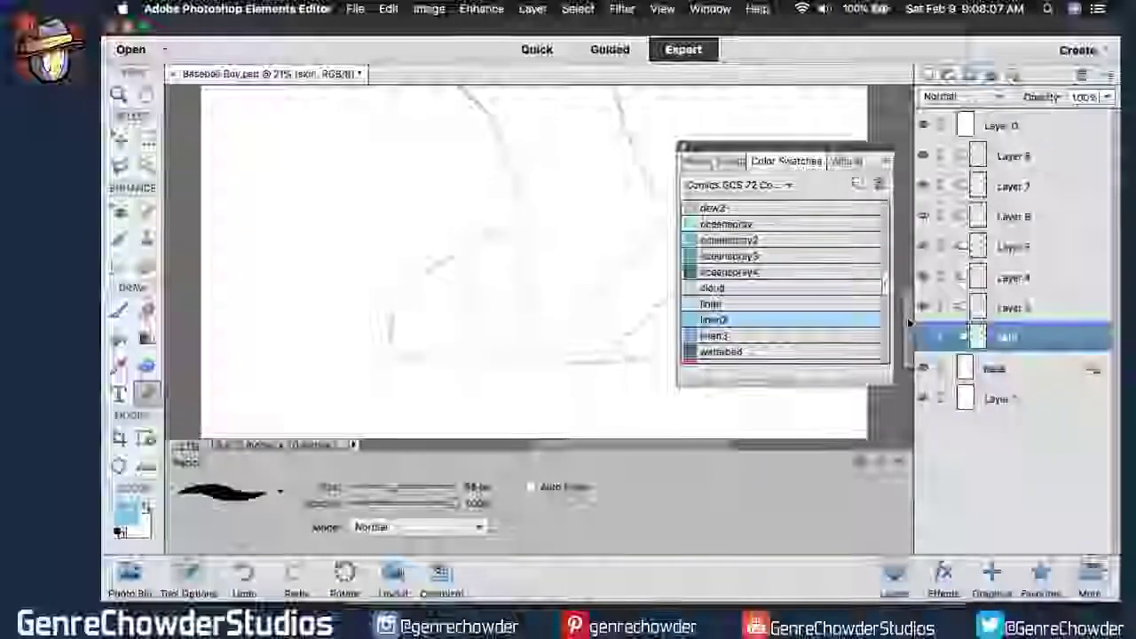
pyautogui.moveTo(905, 325); pyautogui.dragTo(910, 240)
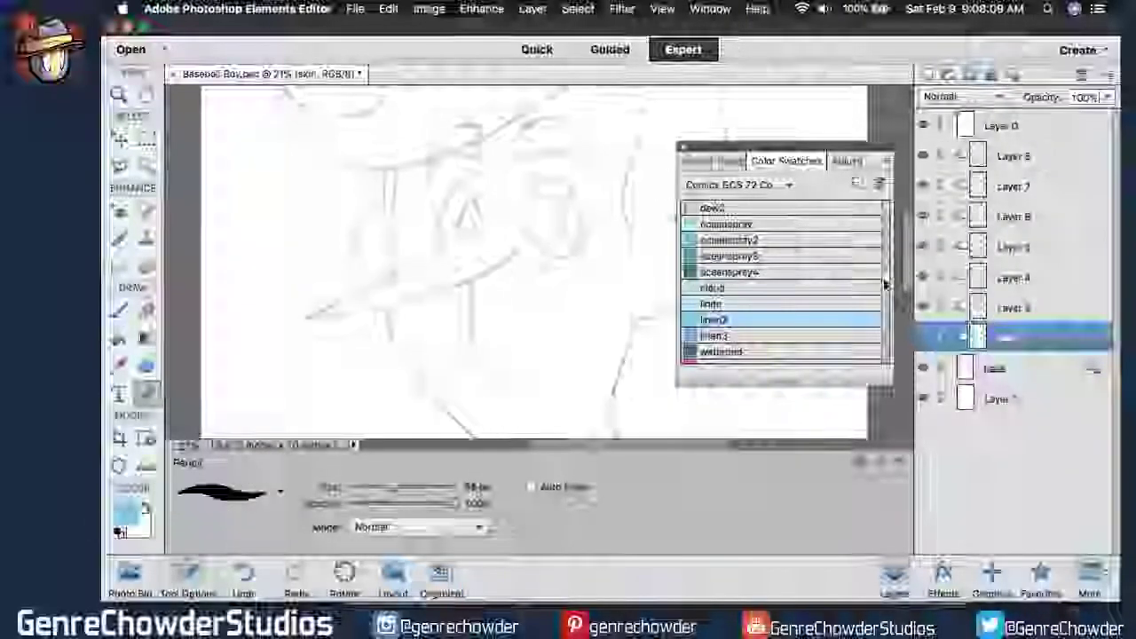
pyautogui.moveTo(885, 284); pyautogui.dragTo(890, 242)
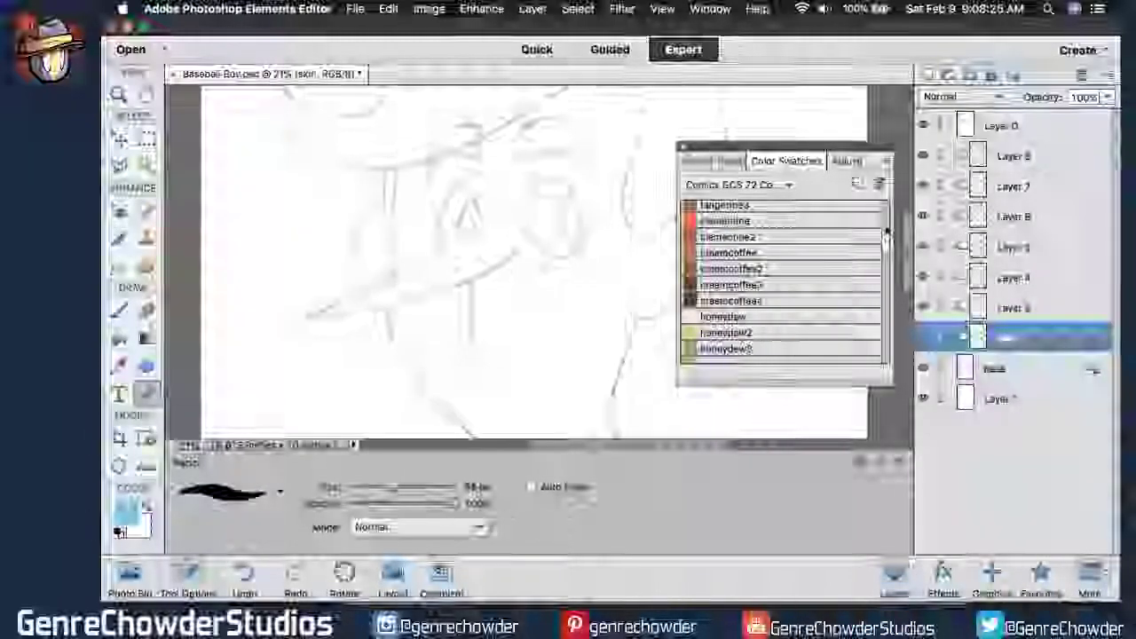
pyautogui.scroll(3, 885, 227)
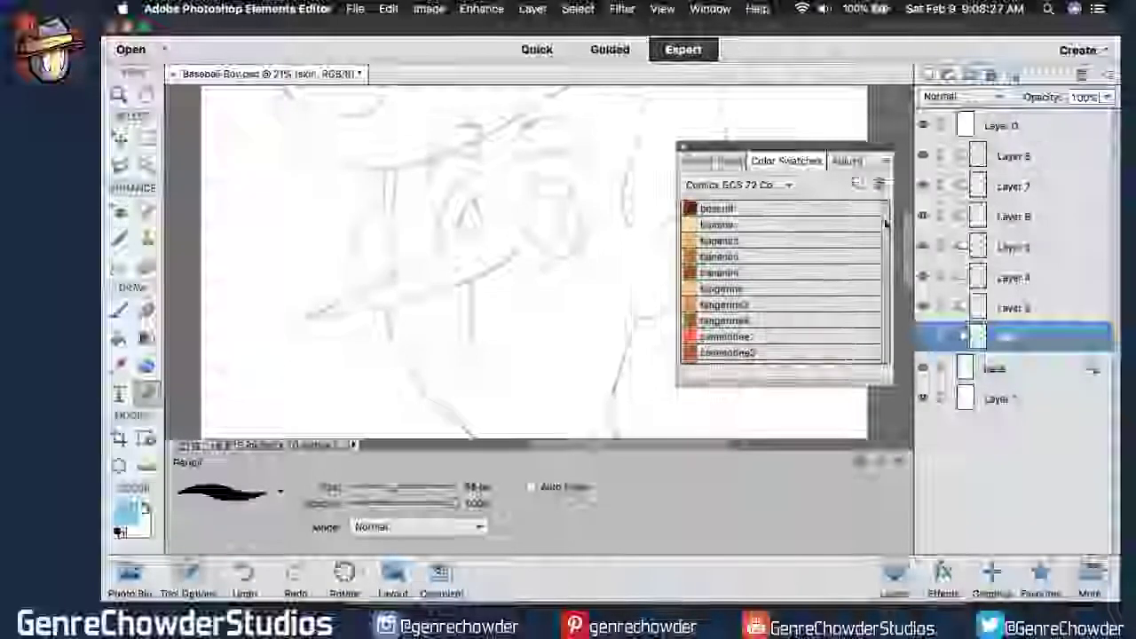
pyautogui.scroll(-3, 886, 229)
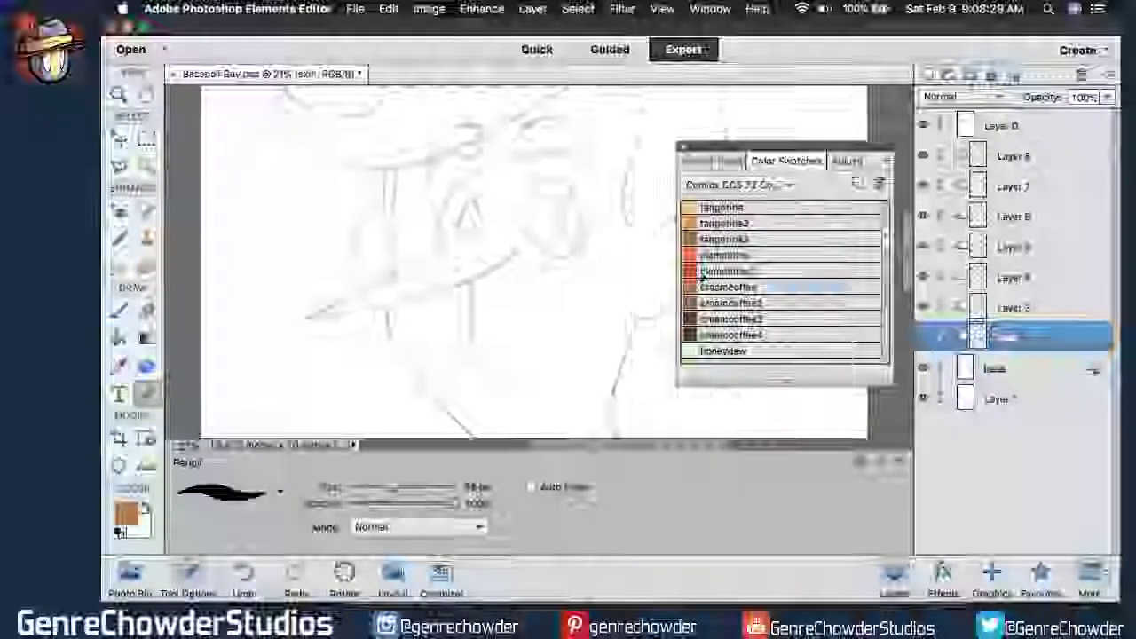
# Lighten the foreground colour to a skin tone with 38% saturation and 84% brightness (#d7aa85).
pyautogui.click(119, 364)
pyautogui.click(126, 513)
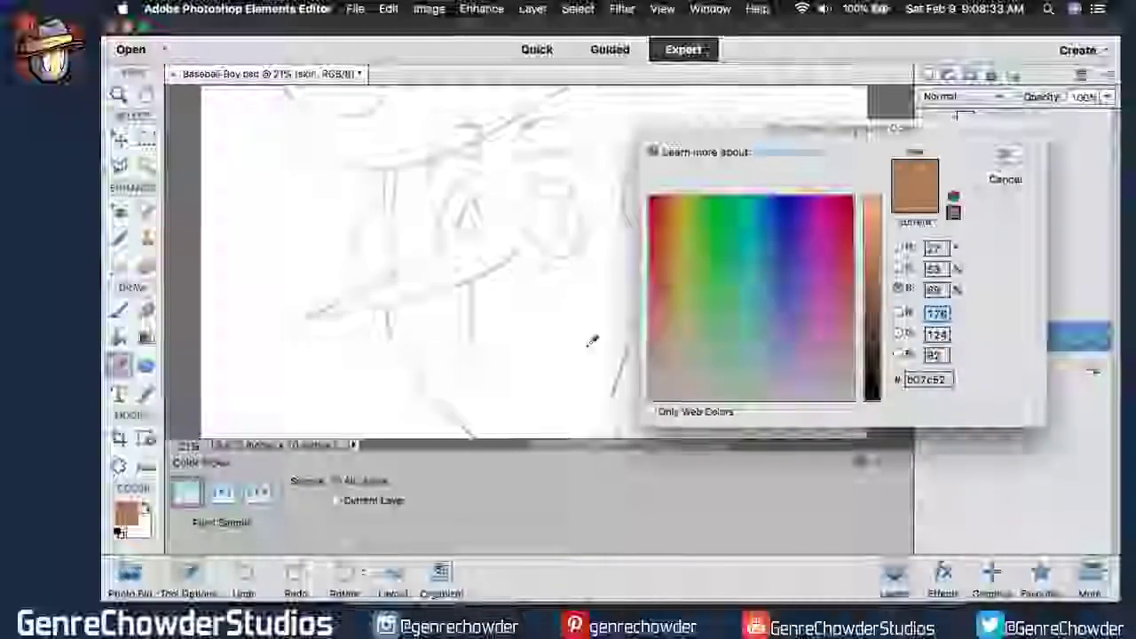
pyautogui.click(897, 267)
pyautogui.moveTo(875, 293); pyautogui.dragTo(876, 321)
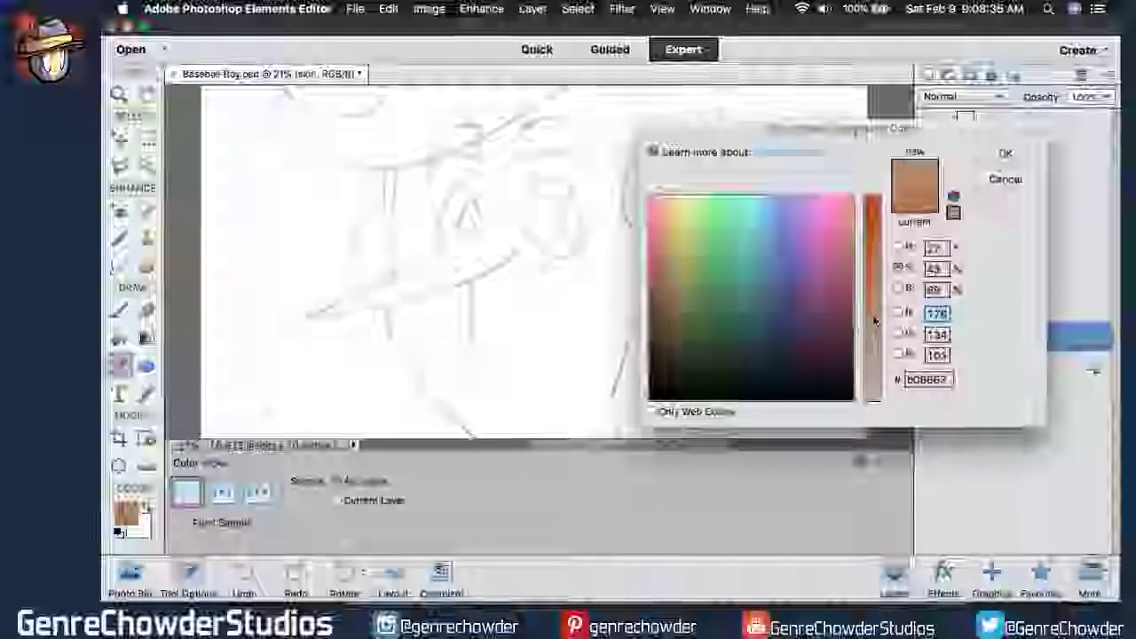
pyautogui.click(898, 288)
pyautogui.moveTo(875, 258); pyautogui.dragTo(875, 231)
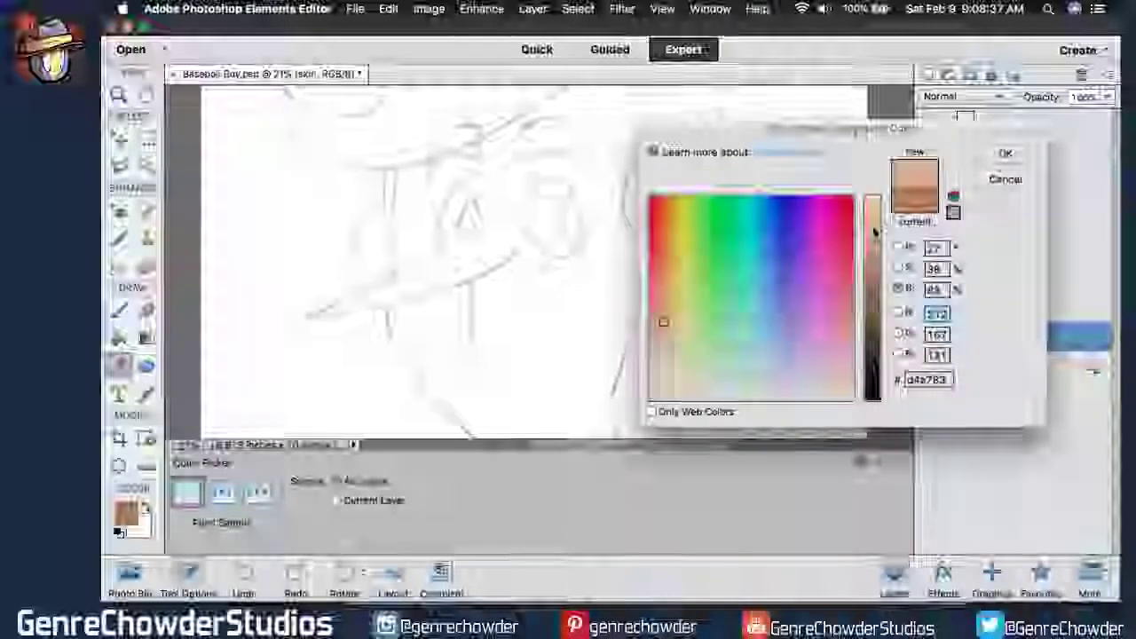
pyautogui.click(1006, 153)
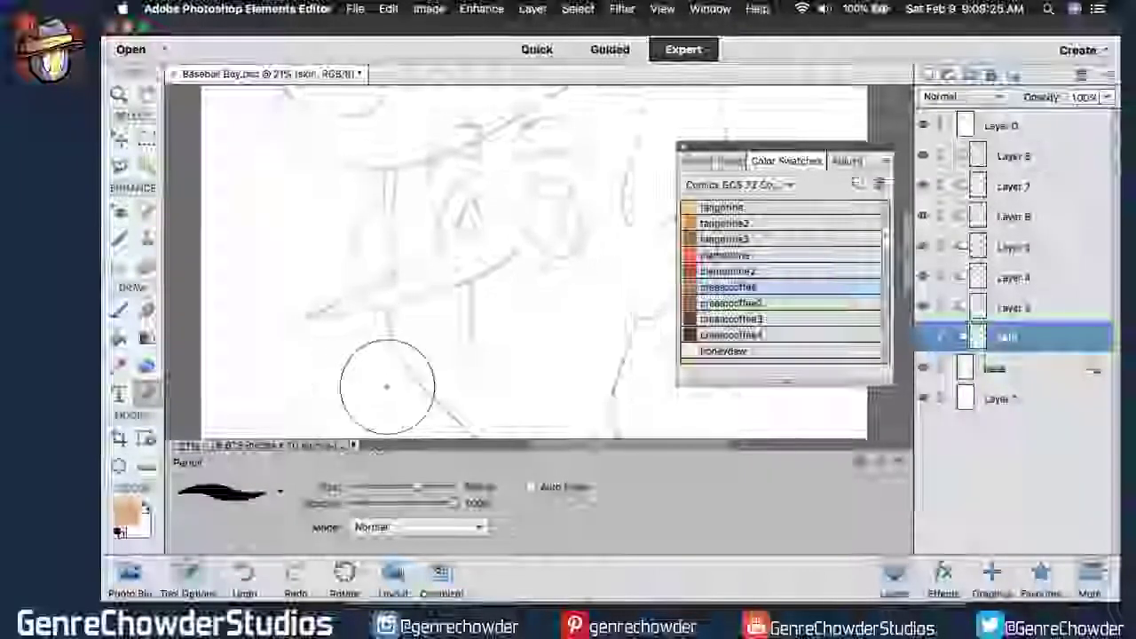
# Paint the boy's face, ear and neck with the skin tone on the skin layer using a large pencil.
pyautogui.moveTo(306, 313)
pyautogui.mouseDown()
pyautogui.moveTo(404, 291)
pyautogui.moveTo(575, 207)
pyautogui.moveTo(606, 187)
pyautogui.moveTo(336, 273)
pyautogui.moveTo(559, 171)
pyautogui.moveTo(345, 236)
pyautogui.moveTo(461, 162)
pyautogui.moveTo(606, 113)
pyautogui.moveTo(508, 124)
pyautogui.moveTo(639, 102)
pyautogui.moveTo(555, 238)
pyautogui.moveTo(628, 206)
pyautogui.moveTo(615, 245)
pyautogui.moveTo(616, 355)
pyautogui.moveTo(541, 279)
pyautogui.moveTo(441, 342)
pyautogui.moveTo(609, 383)
pyautogui.moveTo(621, 452)
pyautogui.mouseUp()
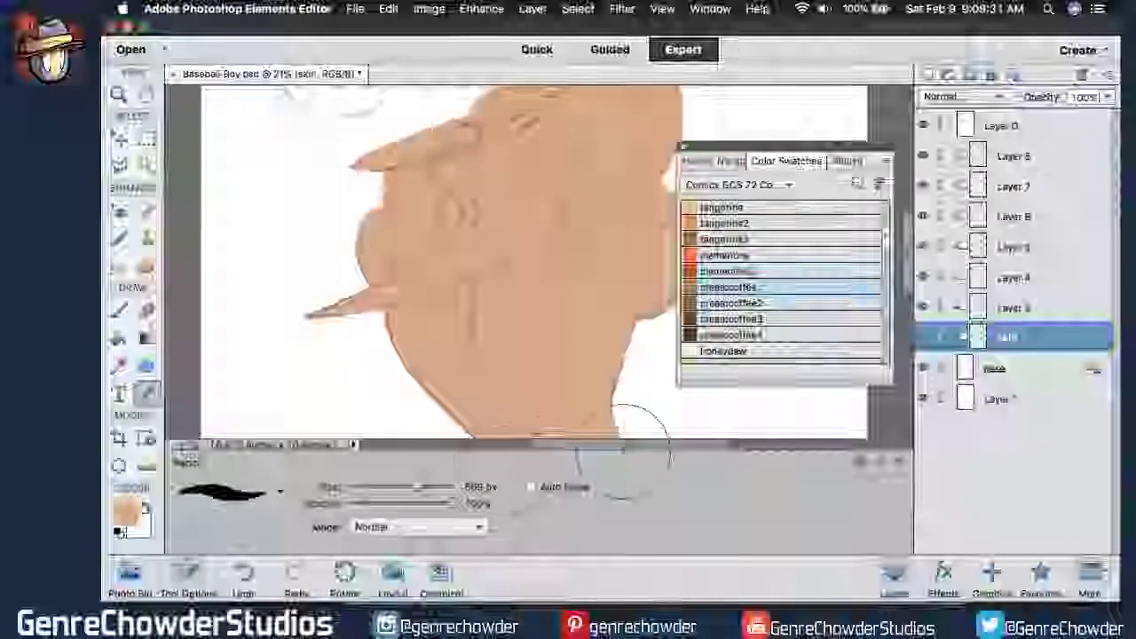
pyautogui.moveTo(905, 251); pyautogui.dragTo(907, 293)
pyautogui.moveTo(533, 310)
pyautogui.mouseDown()
pyautogui.moveTo(568, 275)
pyautogui.moveTo(630, 266)
pyautogui.moveTo(533, 346)
pyautogui.moveTo(590, 377)
pyautogui.moveTo(603, 439)
pyautogui.moveTo(634, 317)
pyautogui.mouseUp()
pyautogui.moveTo(910, 302); pyautogui.dragTo(905, 217)
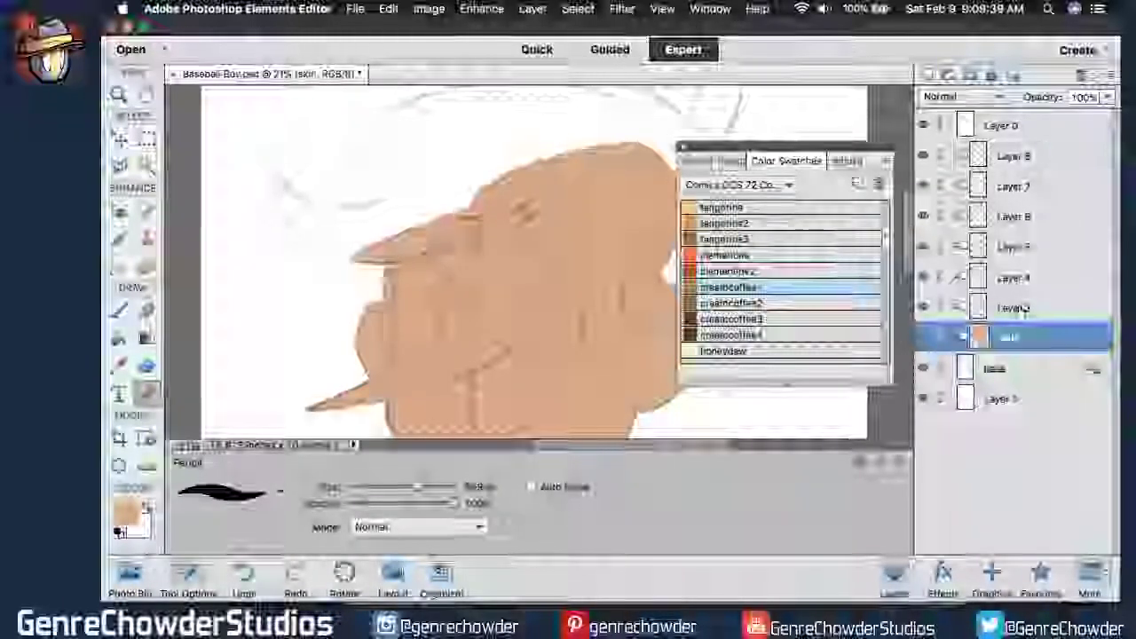
# Rename the layer directly above skin as eyeshell.
pyautogui.click(1017, 308)
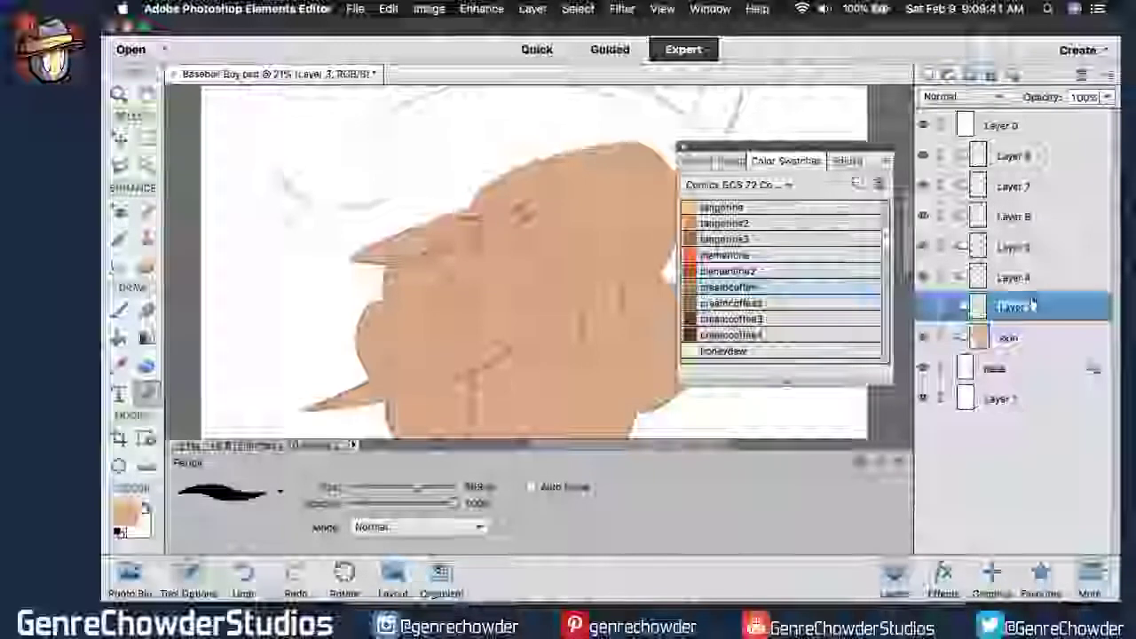
pyautogui.write('eyes')
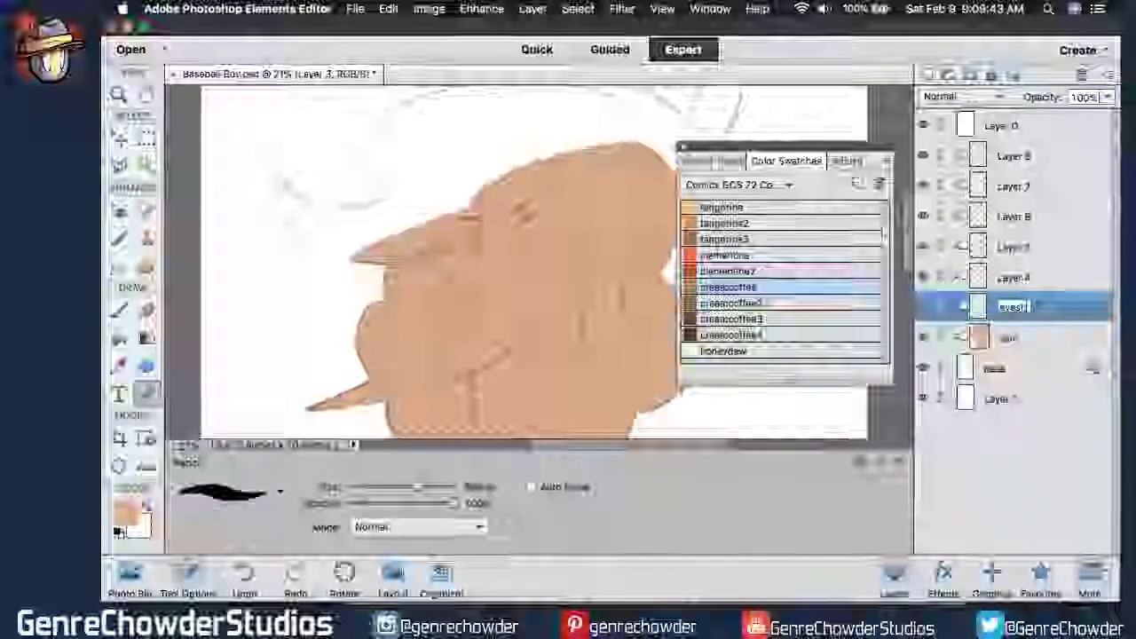
pyautogui.write('hine')
pyautogui.press('Return')
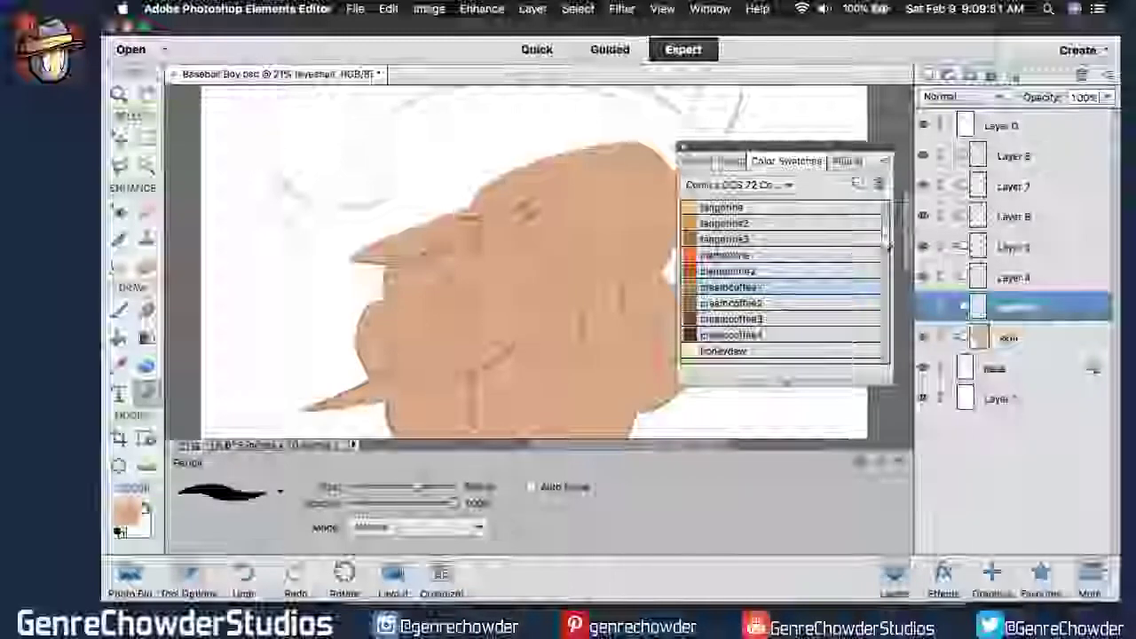
# Change the foreground colour to a warm off-white with 11% saturation and 100% brightness (#ffefe2).
pyautogui.moveTo(886, 237); pyautogui.dragTo(904, 197)
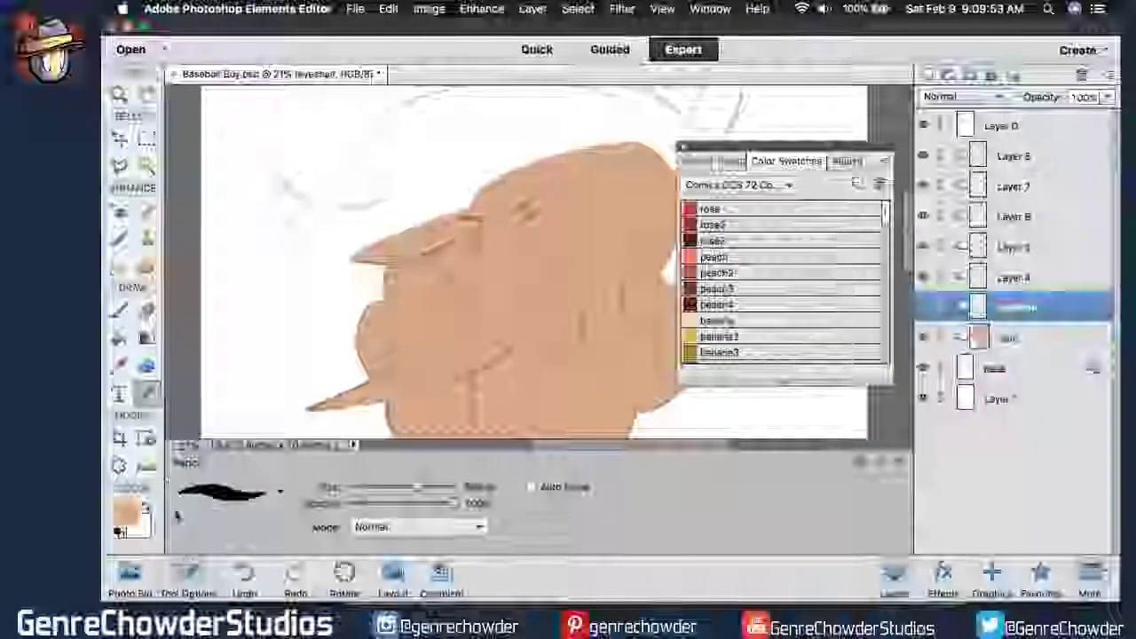
pyautogui.click(129, 513)
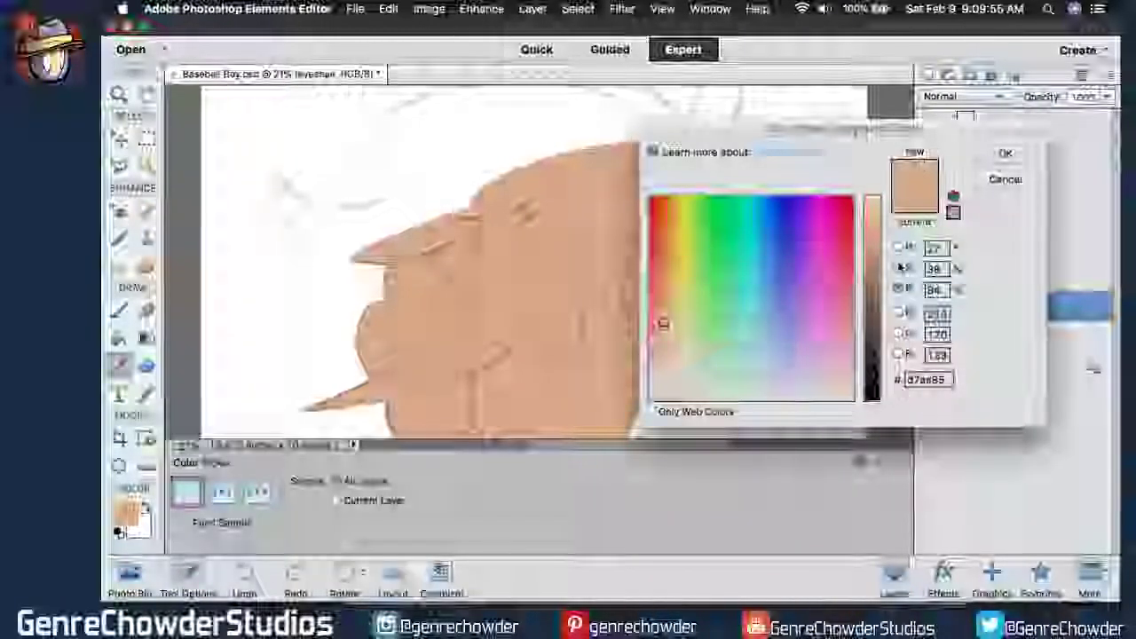
pyautogui.click(899, 267)
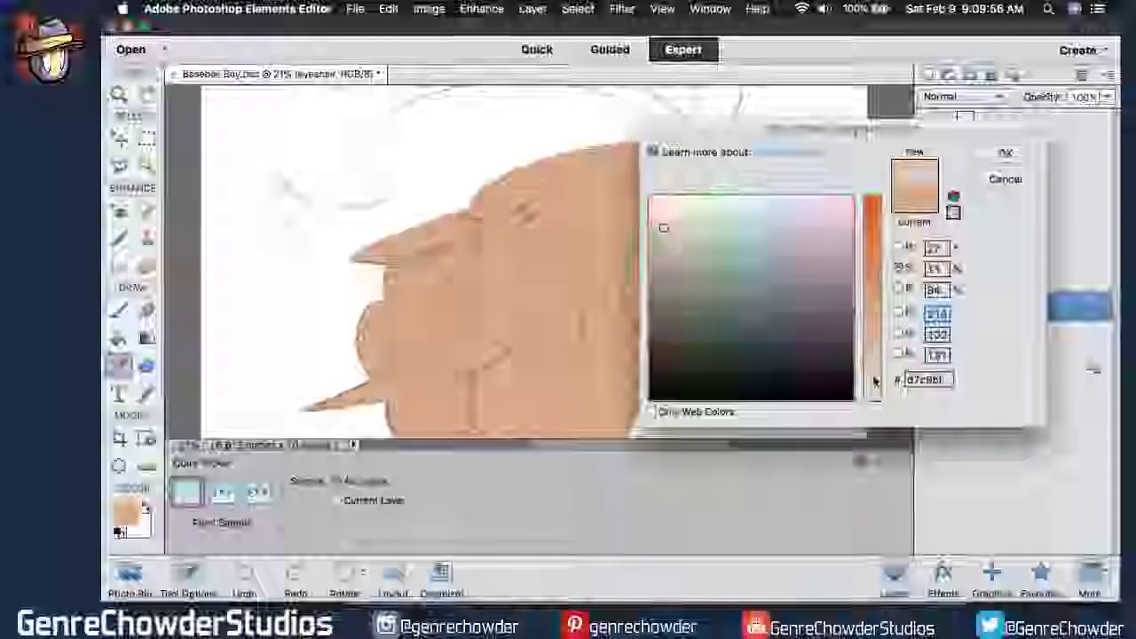
pyautogui.click(898, 289)
pyautogui.moveTo(875, 206); pyautogui.dragTo(880, 181)
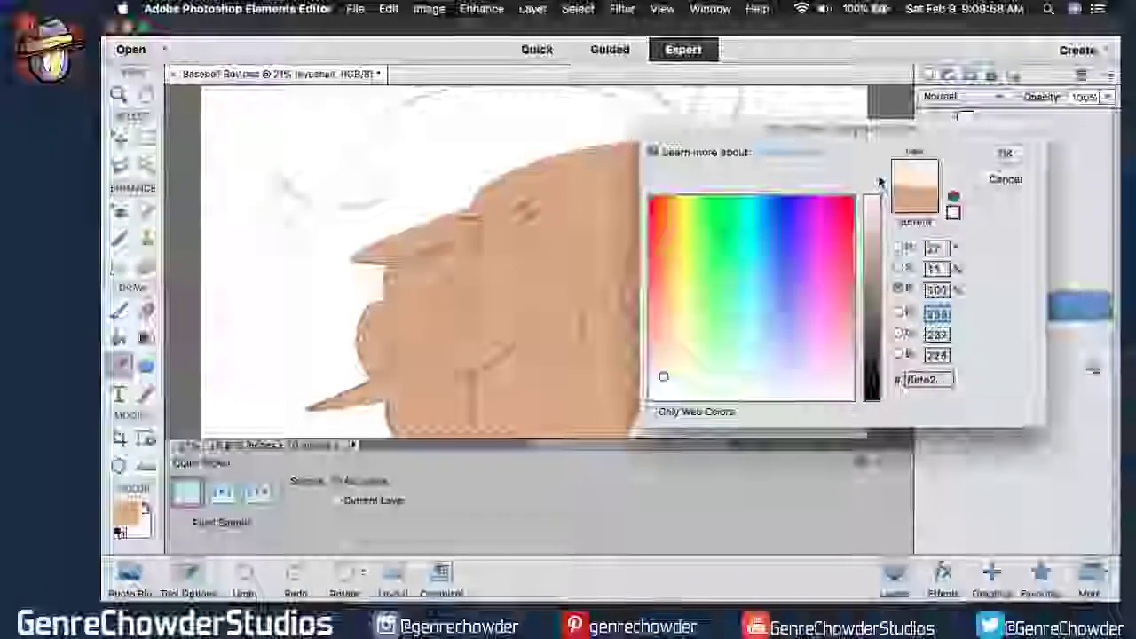
pyautogui.click(1003, 155)
# Outline and fill the boy's narrower left-hand eye with off-white on the layer above skin using a fine pencil, and save the file.
pyautogui.click(740, 161)
pyautogui.moveTo(689, 203); pyautogui.dragTo(753, 200)
pyautogui.moveTo(767, 278); pyautogui.dragTo(768, 285)
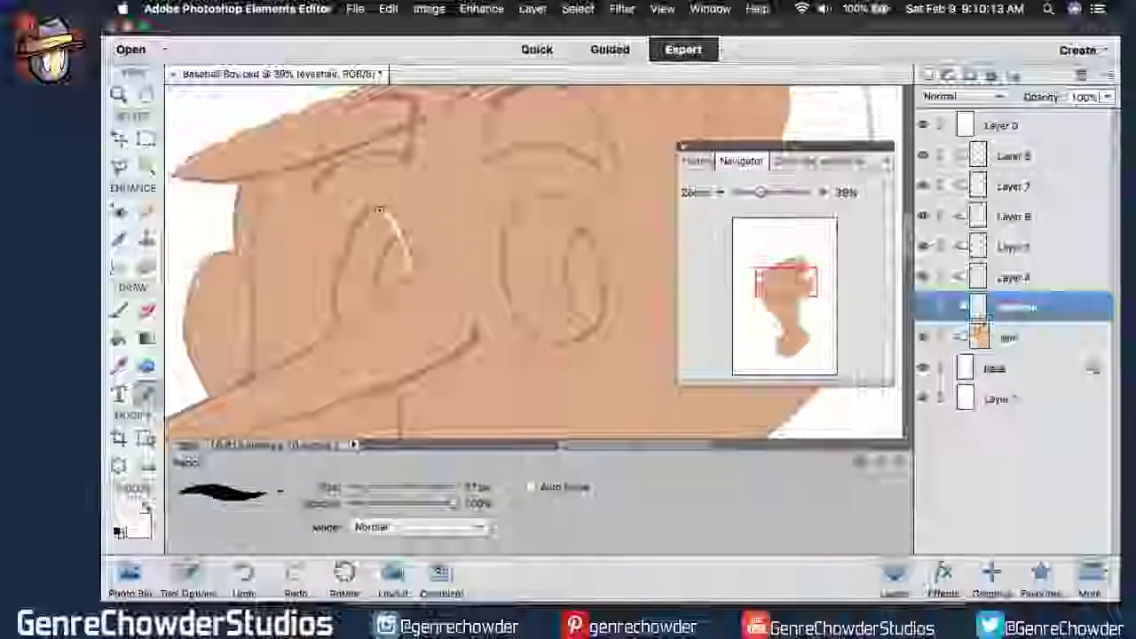
pyautogui.press('n')
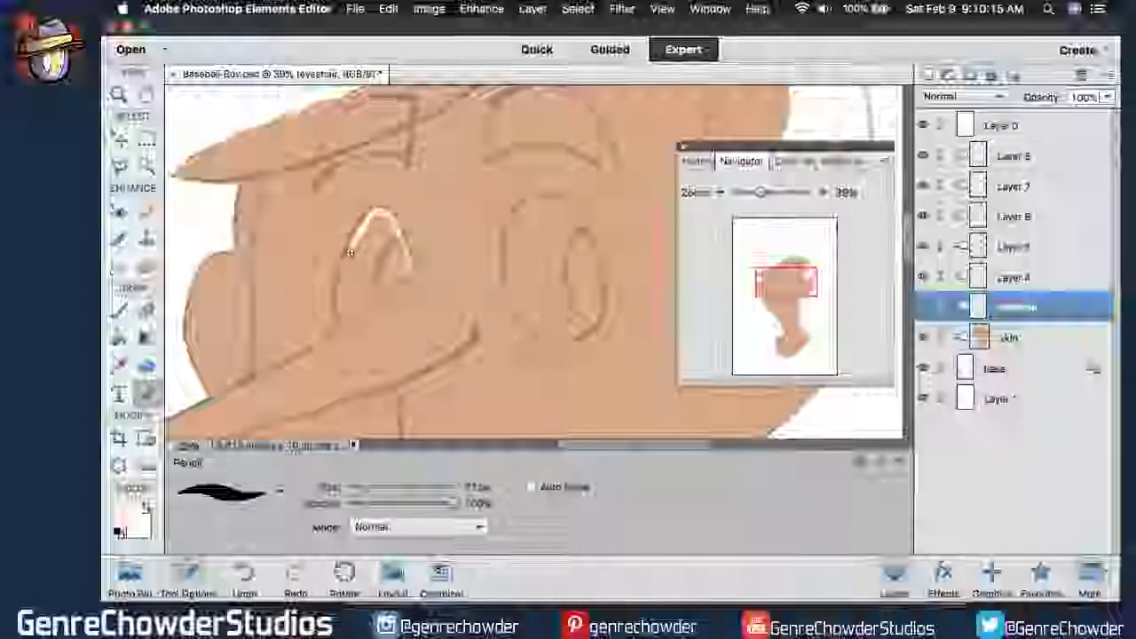
pyautogui.moveTo(344, 272); pyautogui.dragTo(342, 326)
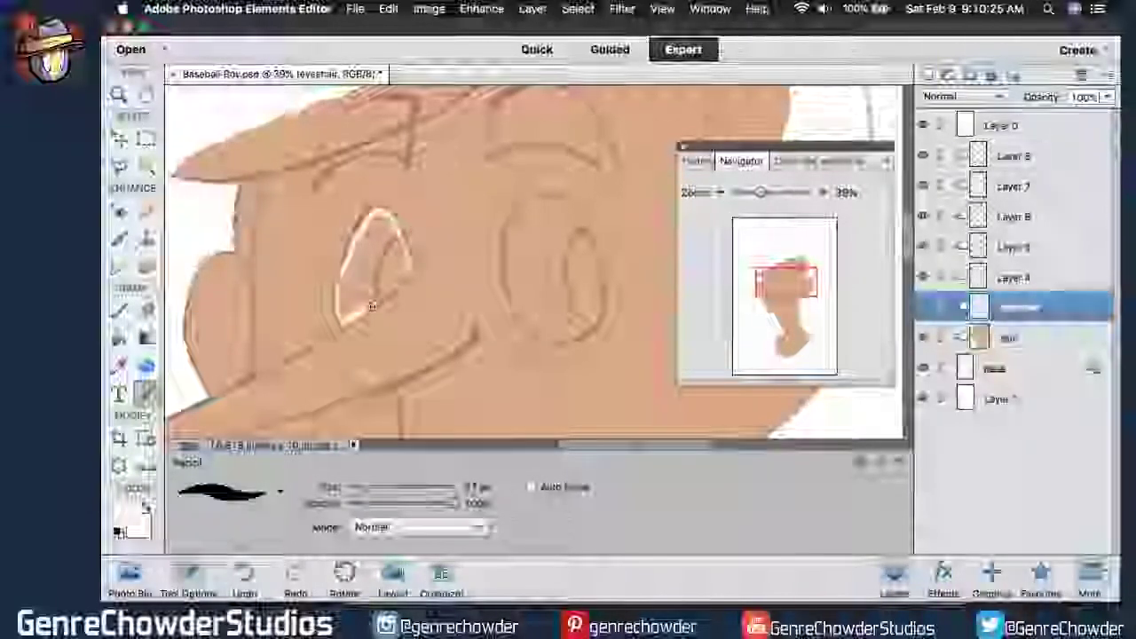
pyautogui.press('n')
pyautogui.moveTo(387, 295); pyautogui.dragTo(410, 270)
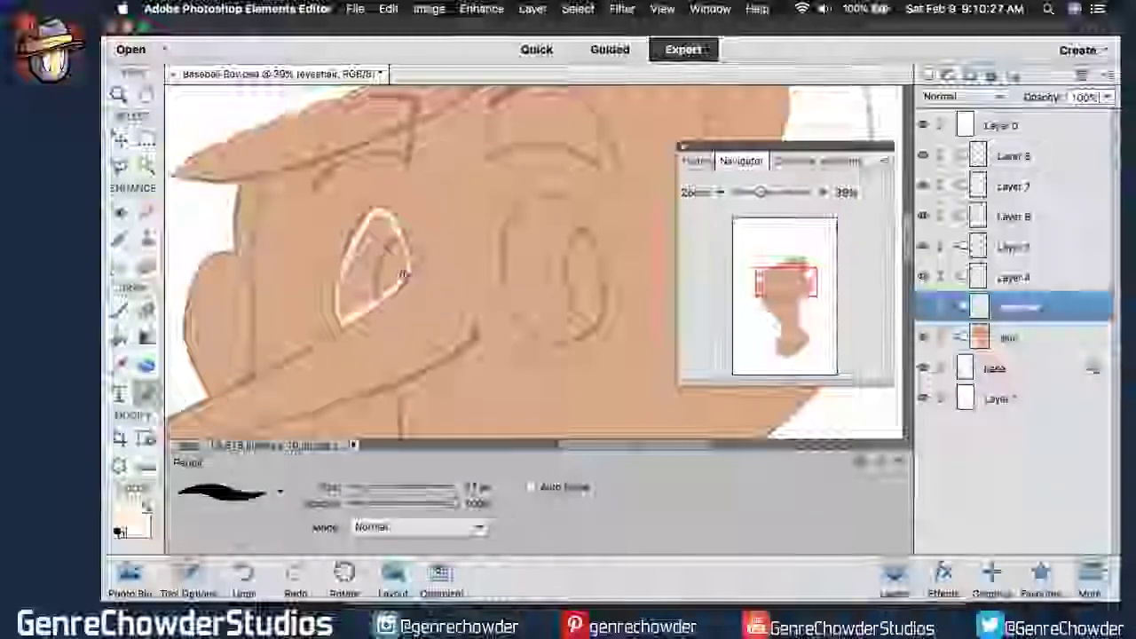
pyautogui.click(146, 310)
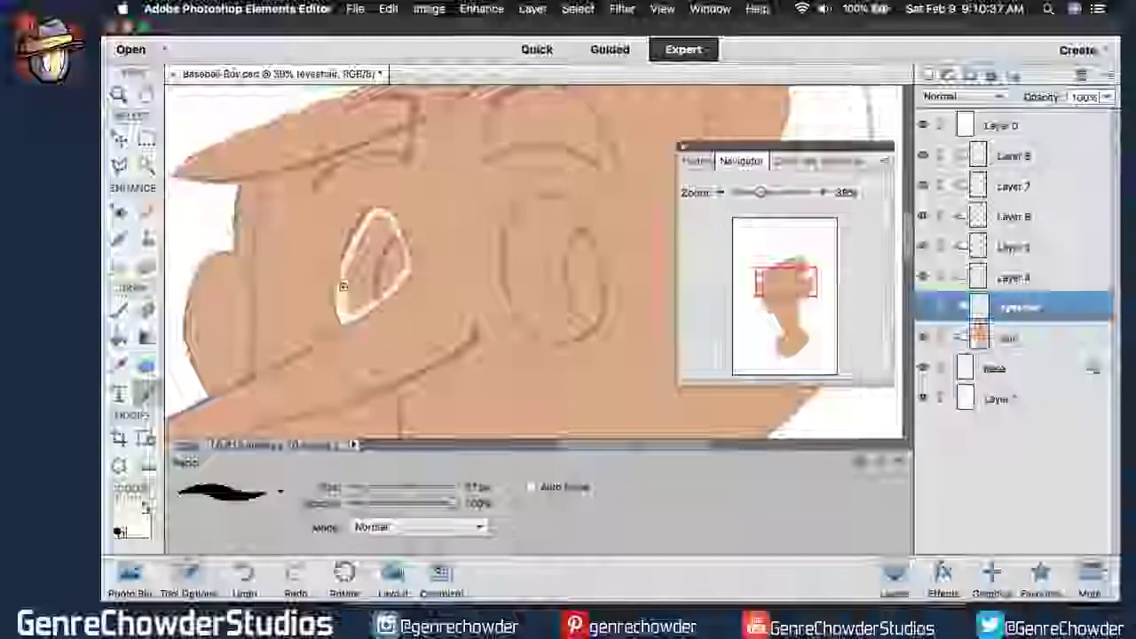
pyautogui.moveTo(343, 307); pyautogui.dragTo(349, 265)
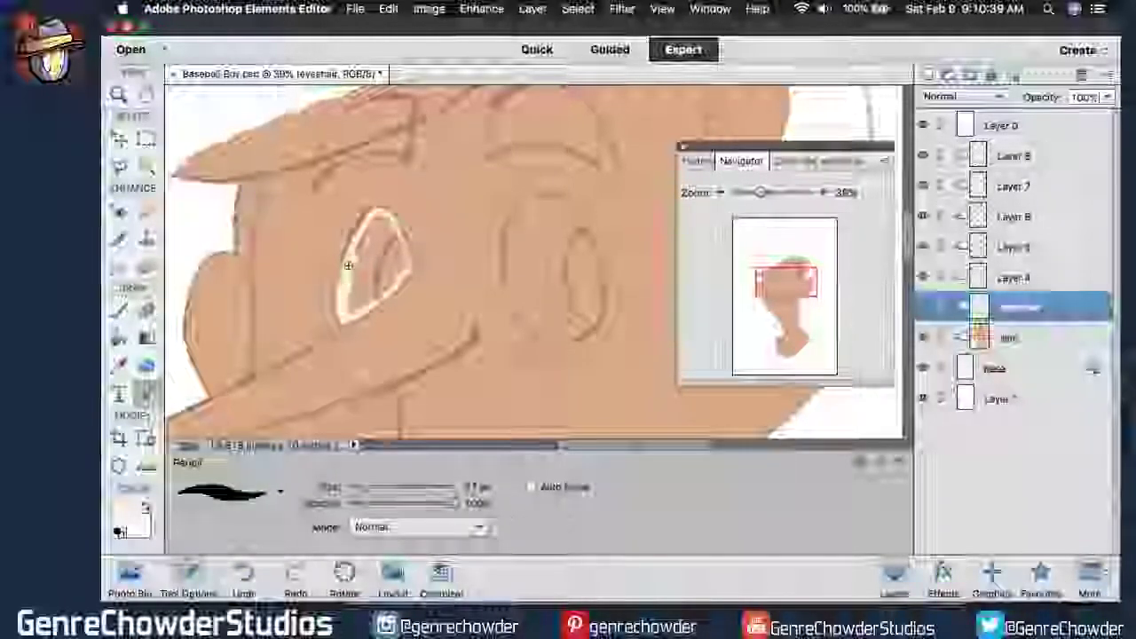
pyautogui.moveTo(348, 305)
pyautogui.mouseDown()
pyautogui.moveTo(372, 266)
pyautogui.moveTo(391, 288)
pyautogui.moveTo(404, 274)
pyautogui.moveTo(399, 291)
pyautogui.moveTo(404, 266)
pyautogui.moveTo(387, 222)
pyautogui.moveTo(355, 281)
pyautogui.moveTo(370, 245)
pyautogui.mouseUp()
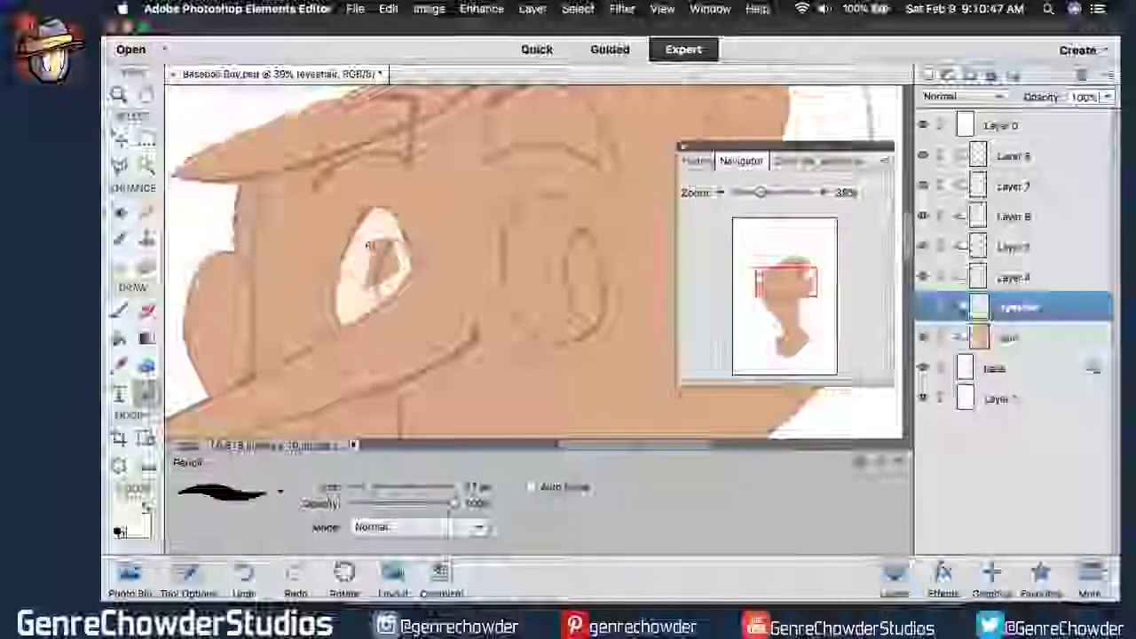
pyautogui.moveTo(365, 293)
pyautogui.mouseDown()
pyautogui.moveTo(385, 243)
pyautogui.moveTo(391, 242)
pyautogui.mouseUp()
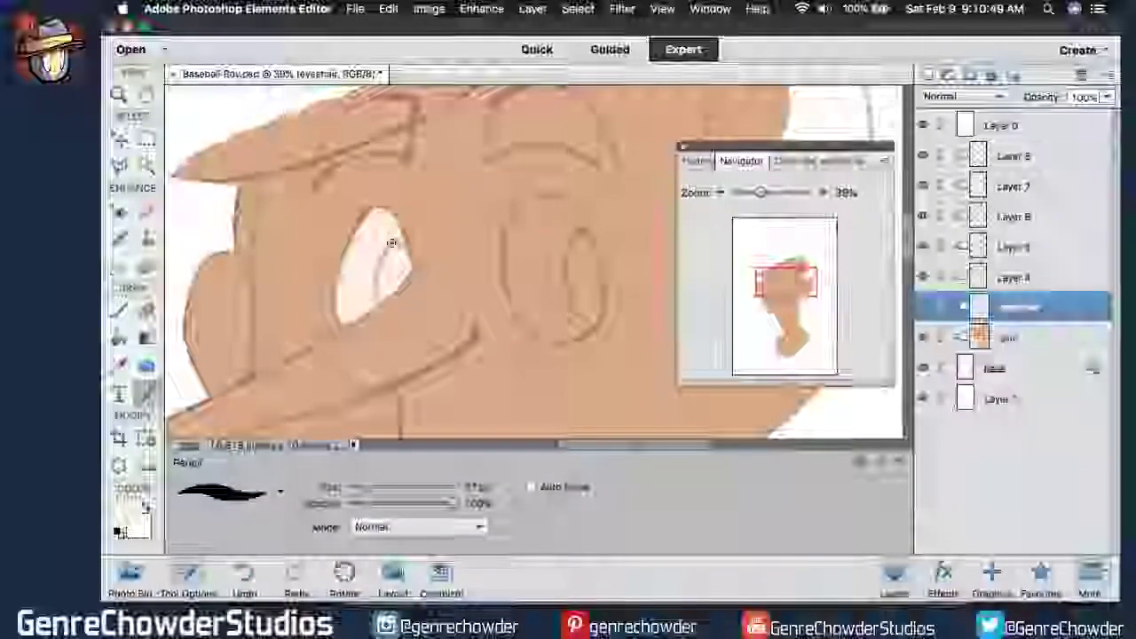
pyautogui.press('super+s')
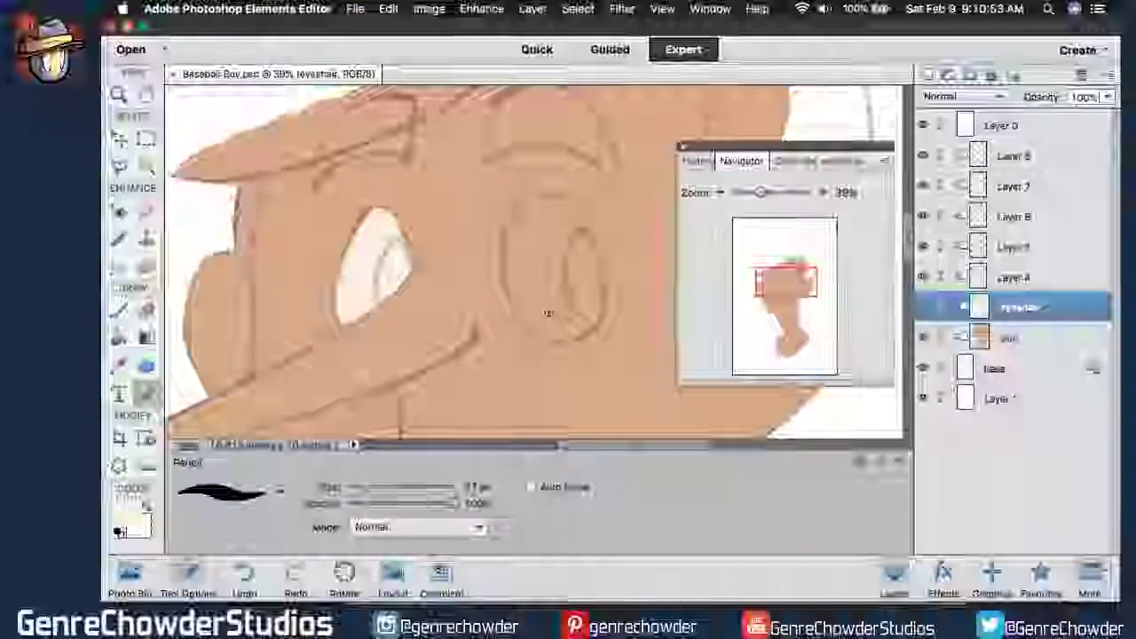
# Outline and fill the larger right-hand eye with off-white using a slightly thicker pencil.
pyautogui.click(383, 488)
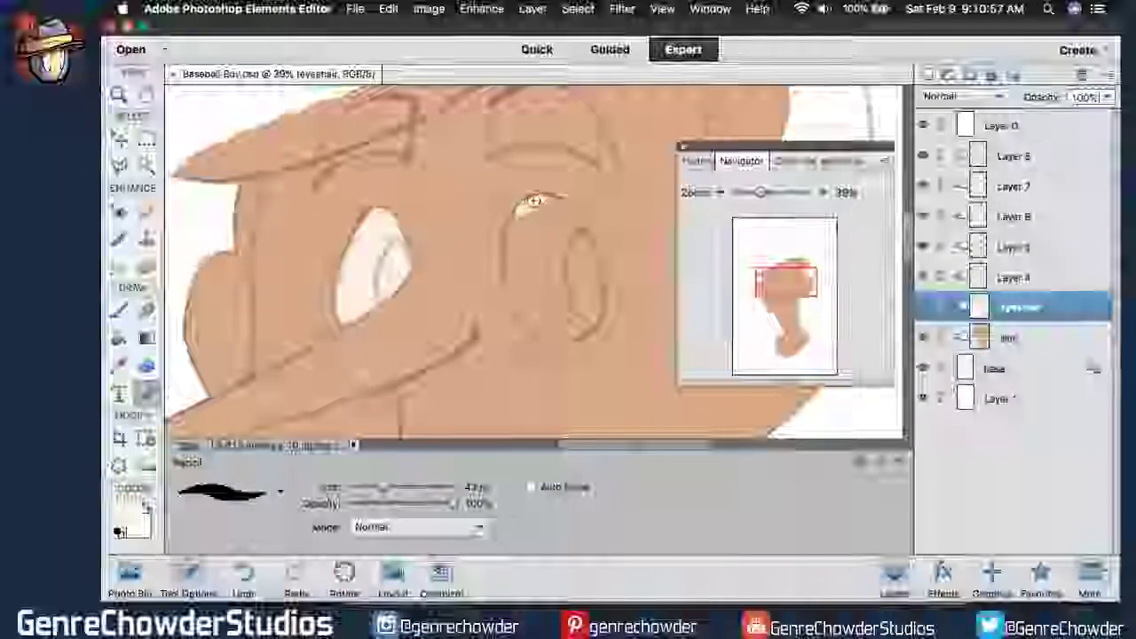
pyautogui.moveTo(527, 202); pyautogui.dragTo(517, 215)
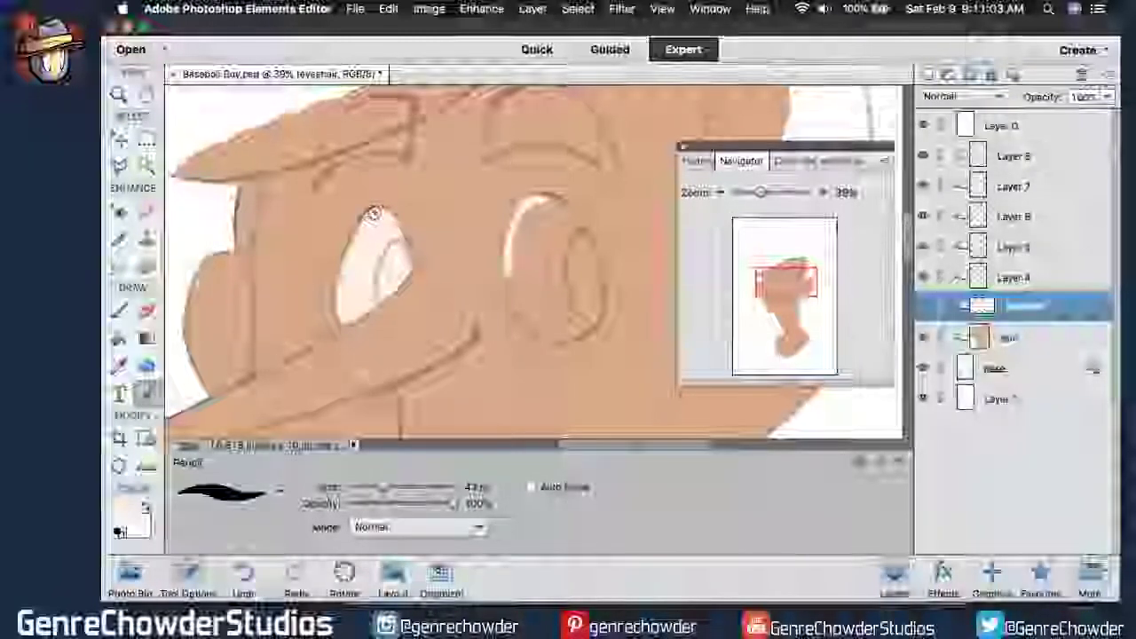
pyautogui.press('n')
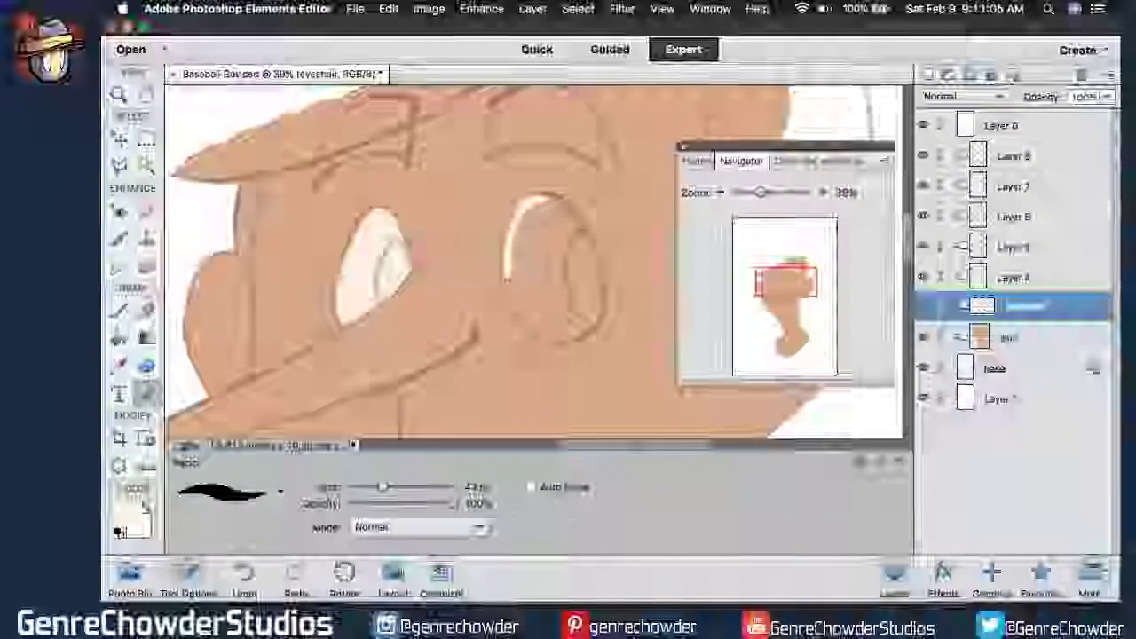
pyautogui.moveTo(545, 202)
pyautogui.mouseDown()
pyautogui.moveTo(507, 278)
pyautogui.moveTo(515, 305)
pyautogui.moveTo(511, 270)
pyautogui.moveTo(526, 316)
pyautogui.mouseUp()
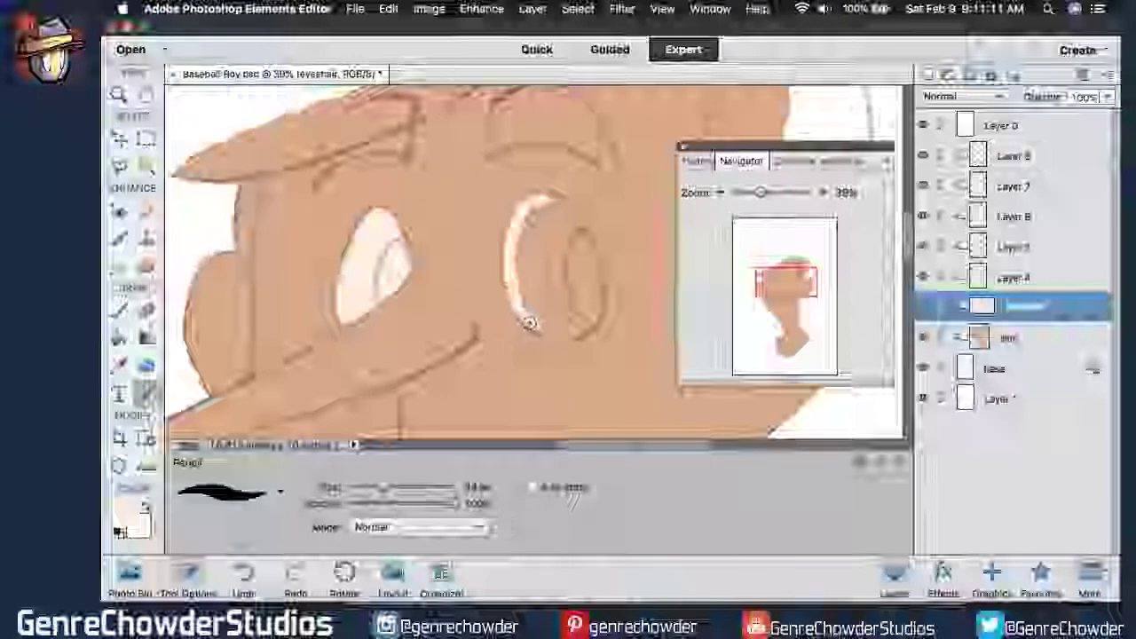
pyautogui.moveTo(546, 333)
pyautogui.mouseDown()
pyautogui.moveTo(570, 335)
pyautogui.moveTo(595, 313)
pyautogui.moveTo(583, 257)
pyautogui.mouseUp()
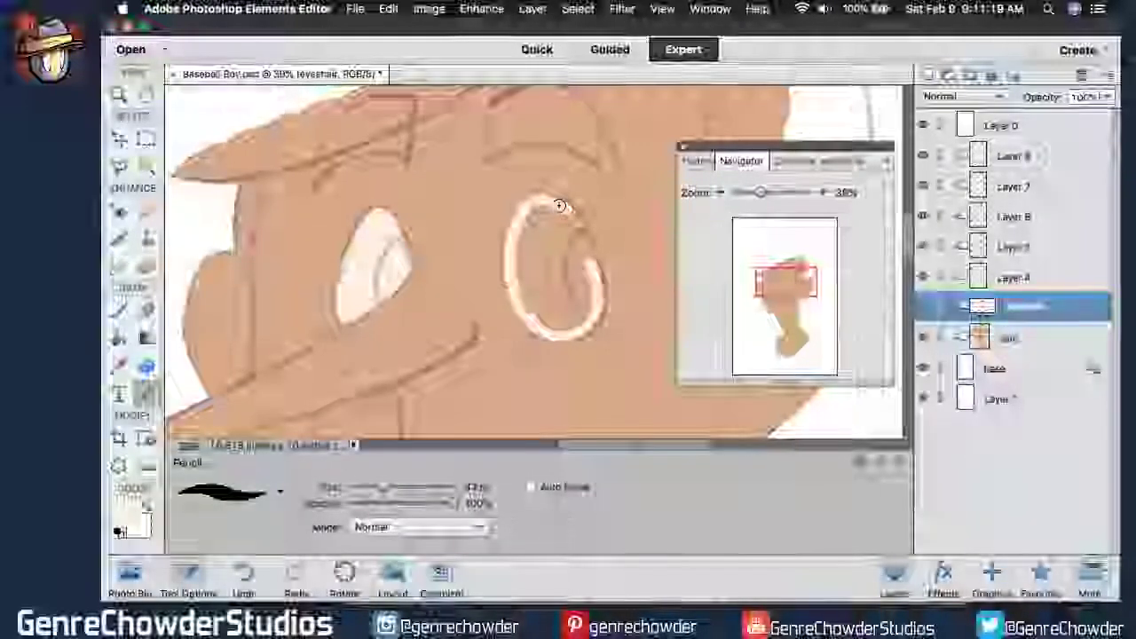
pyautogui.moveTo(569, 212); pyautogui.dragTo(576, 221)
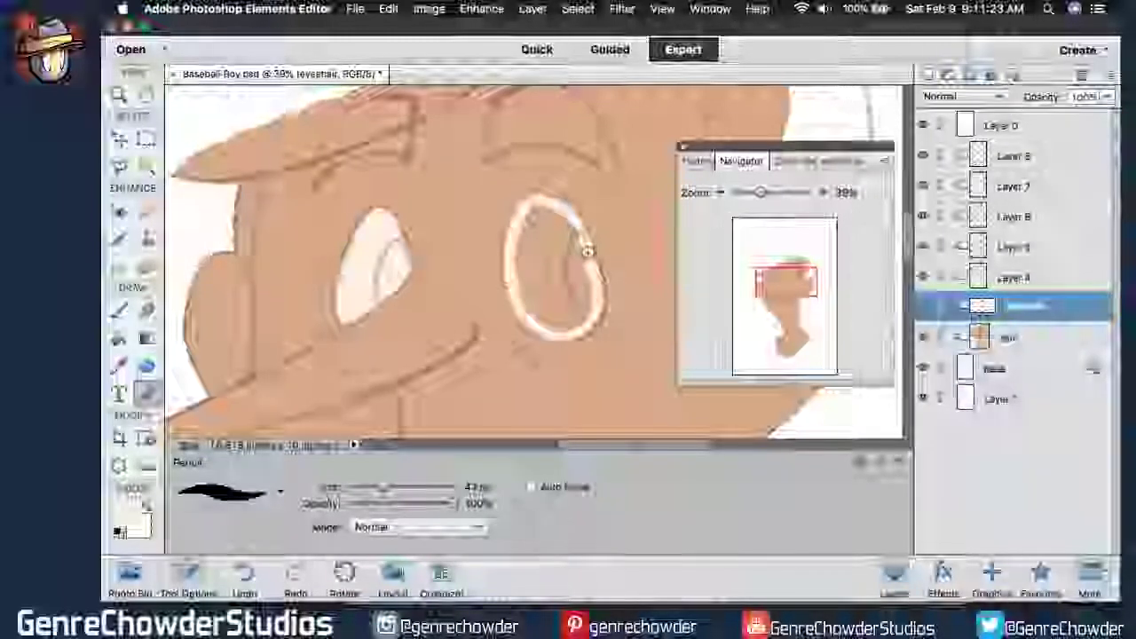
pyautogui.moveTo(580, 233); pyautogui.dragTo(599, 308)
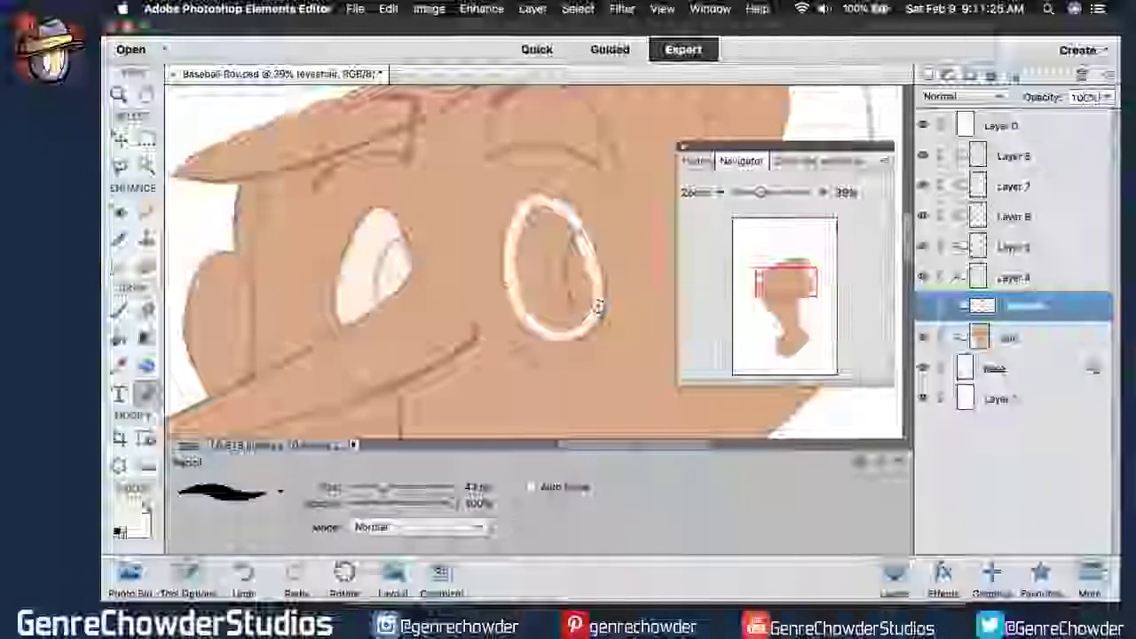
pyautogui.moveTo(598, 267)
pyautogui.mouseDown()
pyautogui.moveTo(574, 227)
pyautogui.moveTo(529, 209)
pyautogui.moveTo(516, 255)
pyautogui.moveTo(538, 316)
pyautogui.moveTo(523, 296)
pyautogui.moveTo(576, 320)
pyautogui.moveTo(564, 329)
pyautogui.moveTo(593, 299)
pyautogui.moveTo(574, 319)
pyautogui.moveTo(585, 266)
pyautogui.moveTo(555, 320)
pyautogui.moveTo(545, 281)
pyautogui.mouseUp()
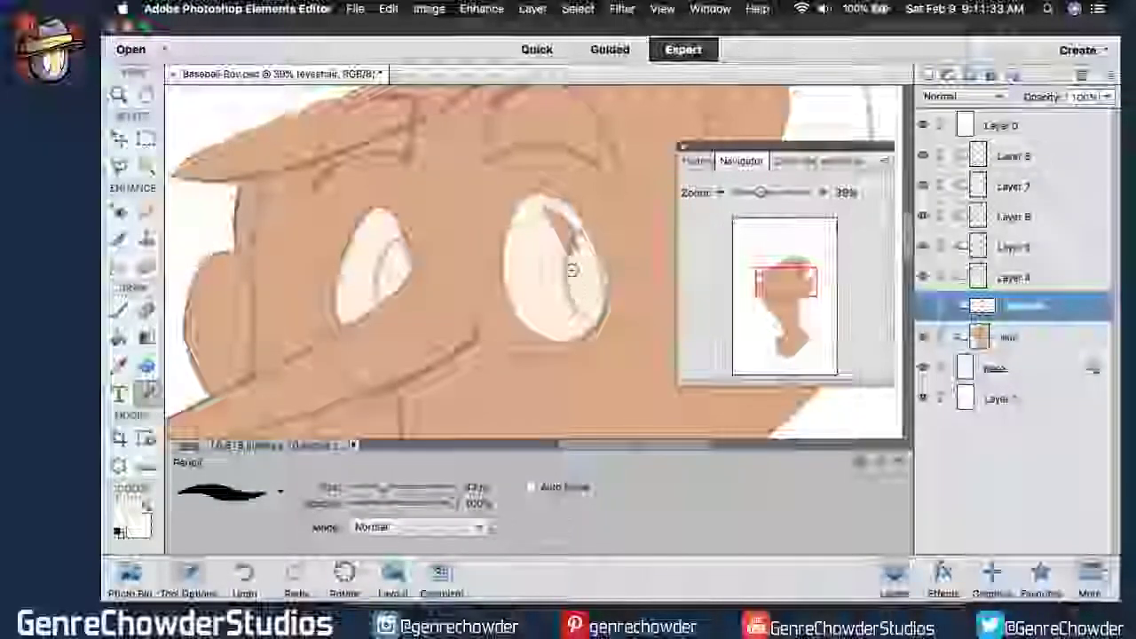
pyautogui.moveTo(550, 214); pyautogui.dragTo(580, 251)
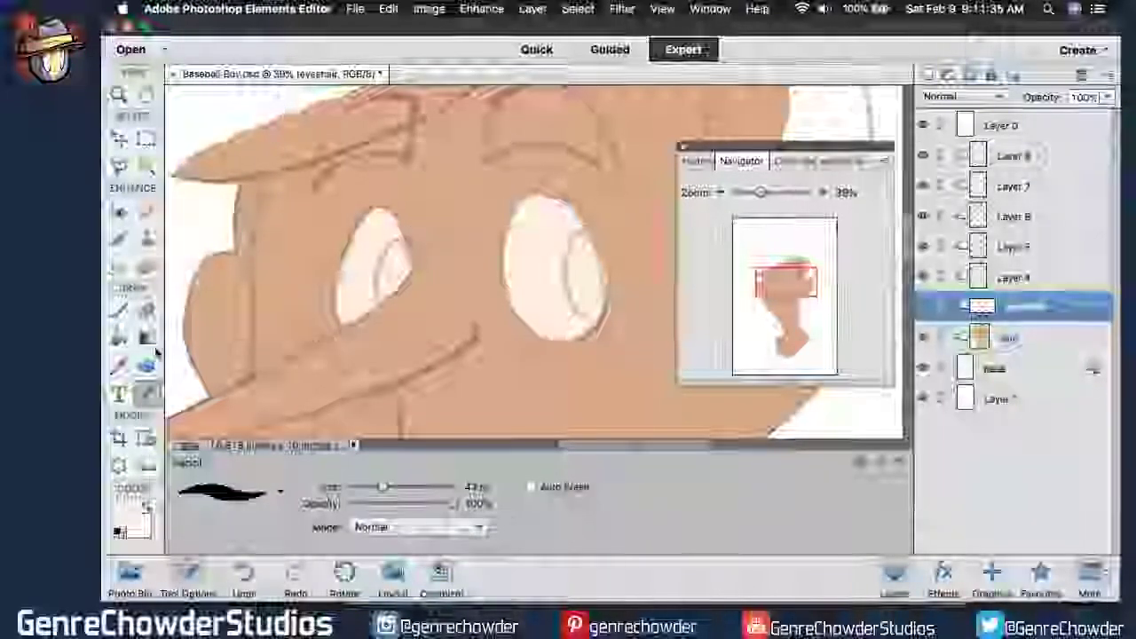
# Erase the off-white paint that spills outside the sketched outline of the right-hand eye.
pyautogui.press('e')
pyautogui.moveTo(610, 257); pyautogui.dragTo(601, 254)
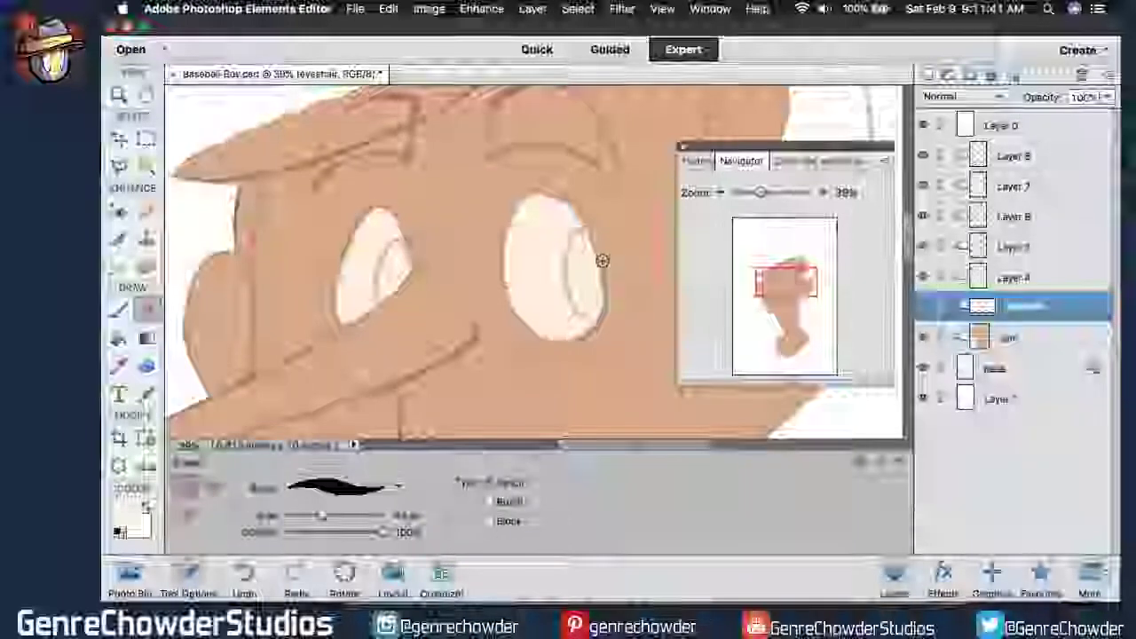
pyautogui.moveTo(603, 275); pyautogui.dragTo(601, 327)
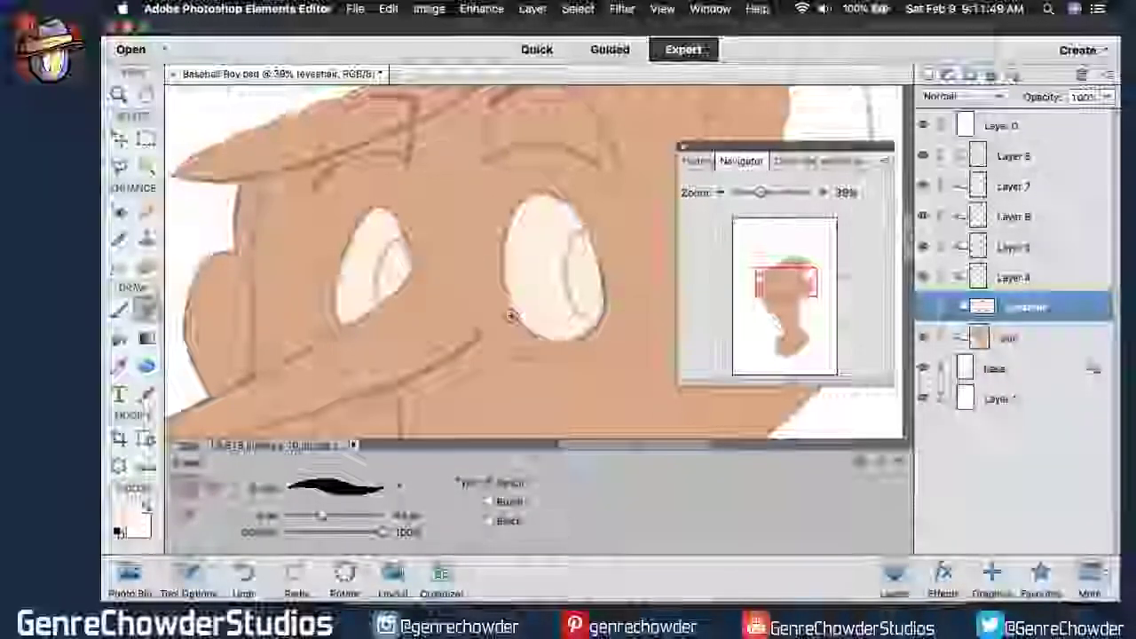
pyautogui.moveTo(497, 284); pyautogui.dragTo(522, 328)
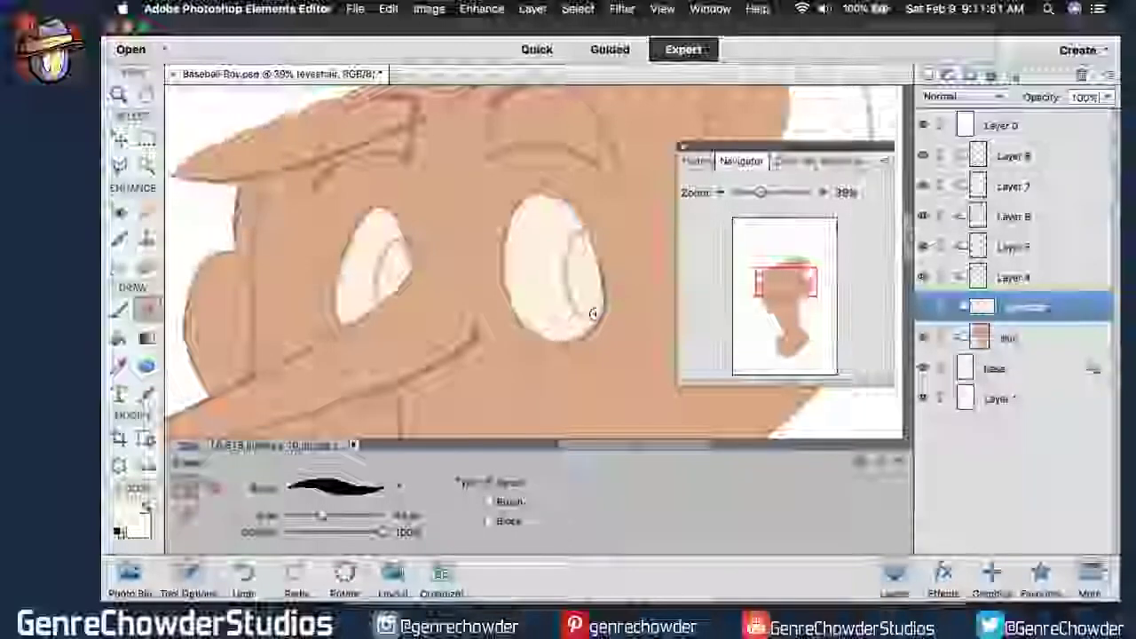
pyautogui.moveTo(568, 209); pyautogui.dragTo(534, 191)
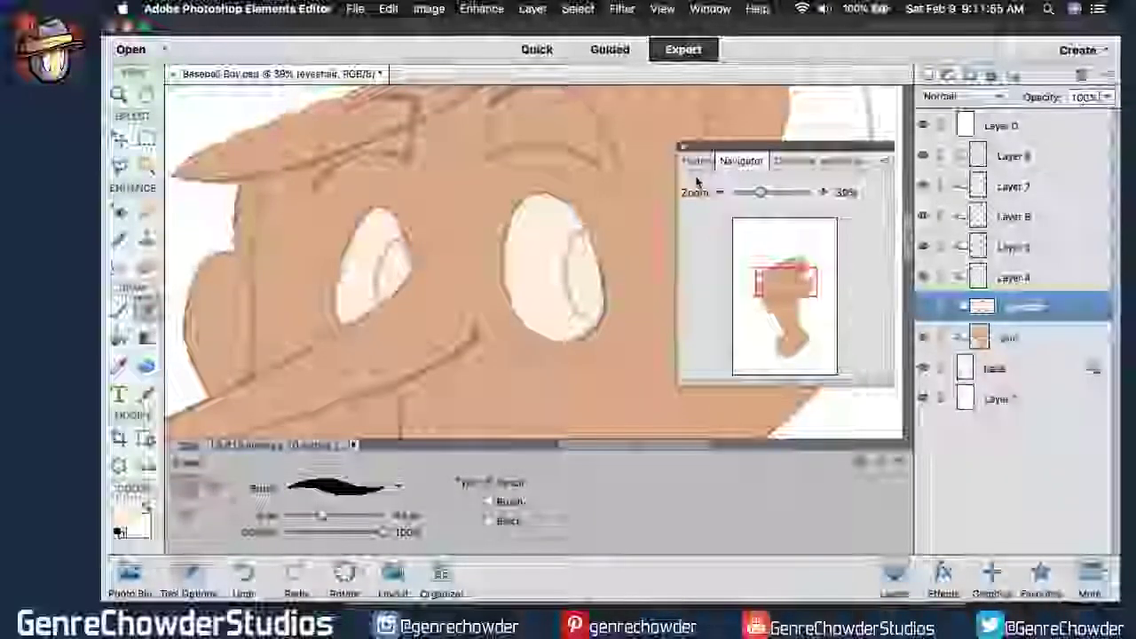
# Return to the Pencil tool, sample the skin tone and darken the foreground colour to a brown with 64% saturation and 50% brightness.
pyautogui.moveTo(690, 197)
pyautogui.mouseDown()
pyautogui.moveTo(666, 195)
pyautogui.moveTo(686, 206)
pyautogui.mouseUp()
pyautogui.moveTo(907, 245); pyautogui.dragTo(908, 226)
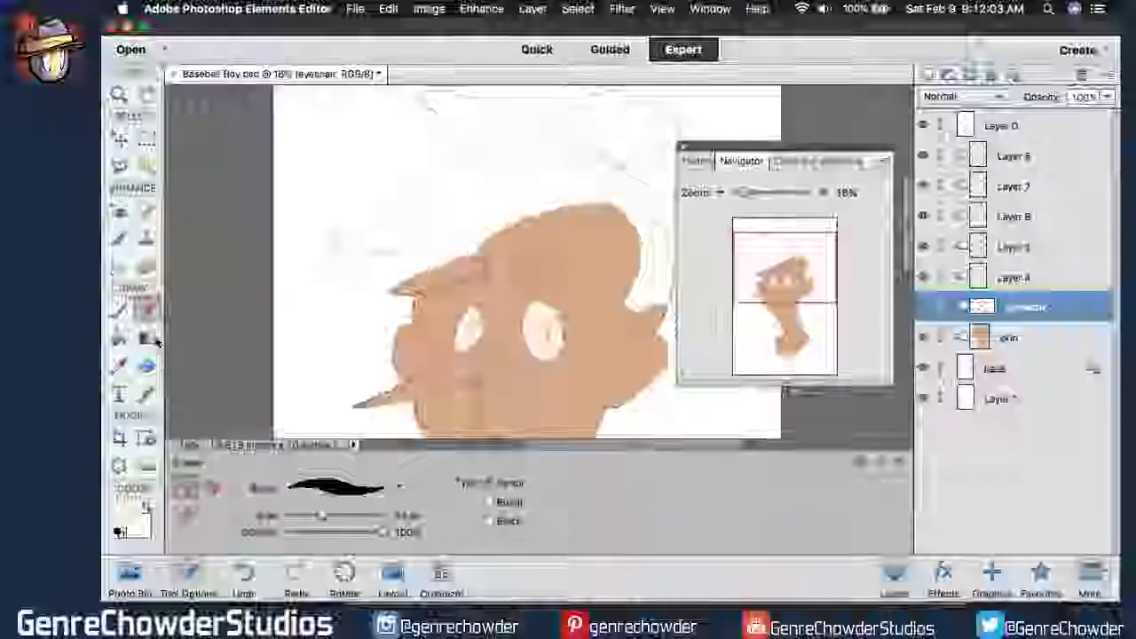
pyautogui.click(147, 396)
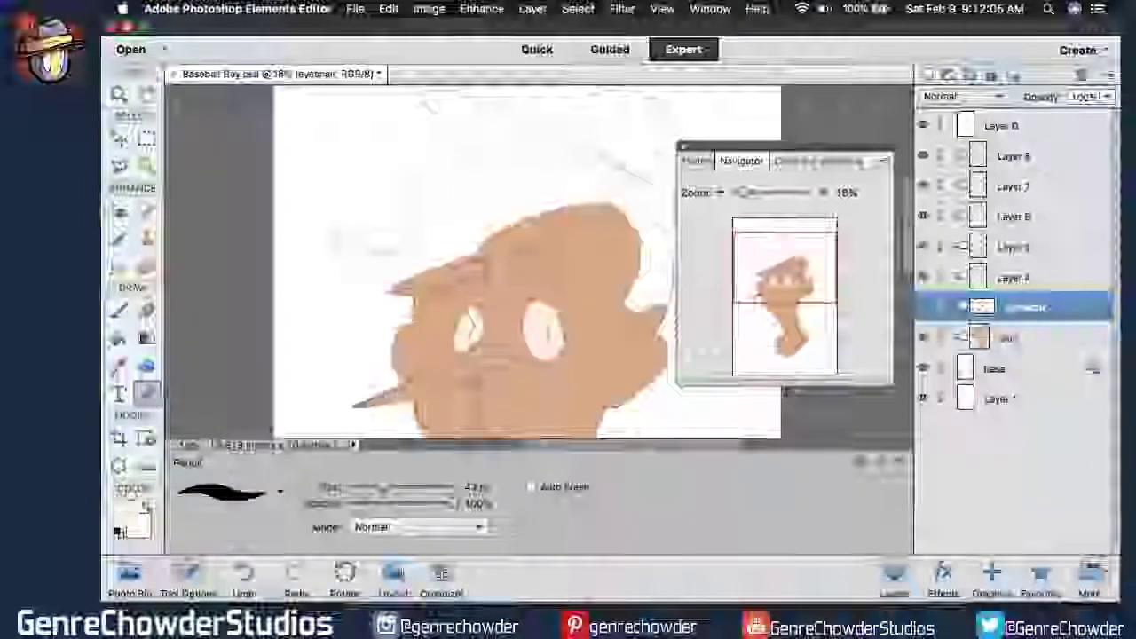
pyautogui.click(127, 517)
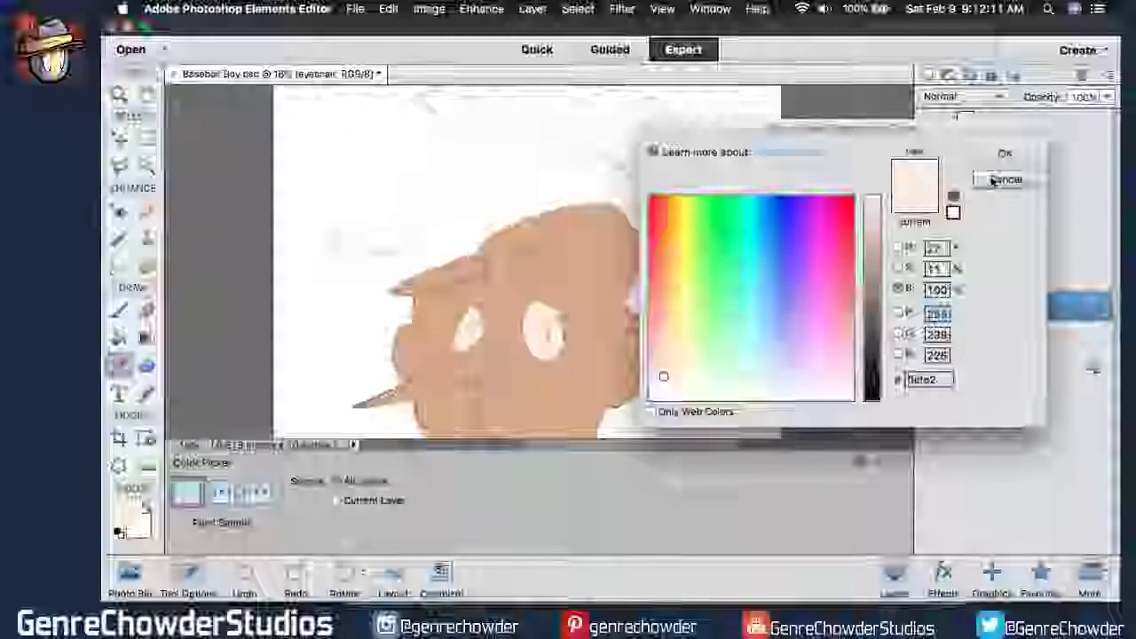
pyautogui.click(577, 256)
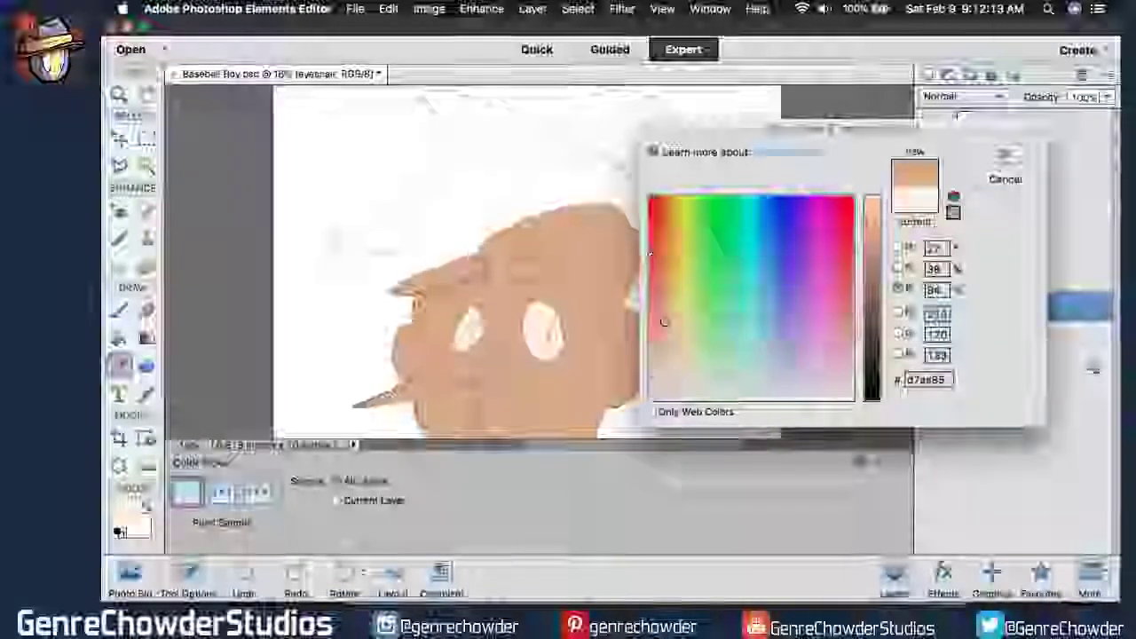
pyautogui.moveTo(874, 275)
pyautogui.mouseDown()
pyautogui.moveTo(872, 318)
pyautogui.moveTo(879, 272)
pyautogui.mouseUp()
pyautogui.click(898, 268)
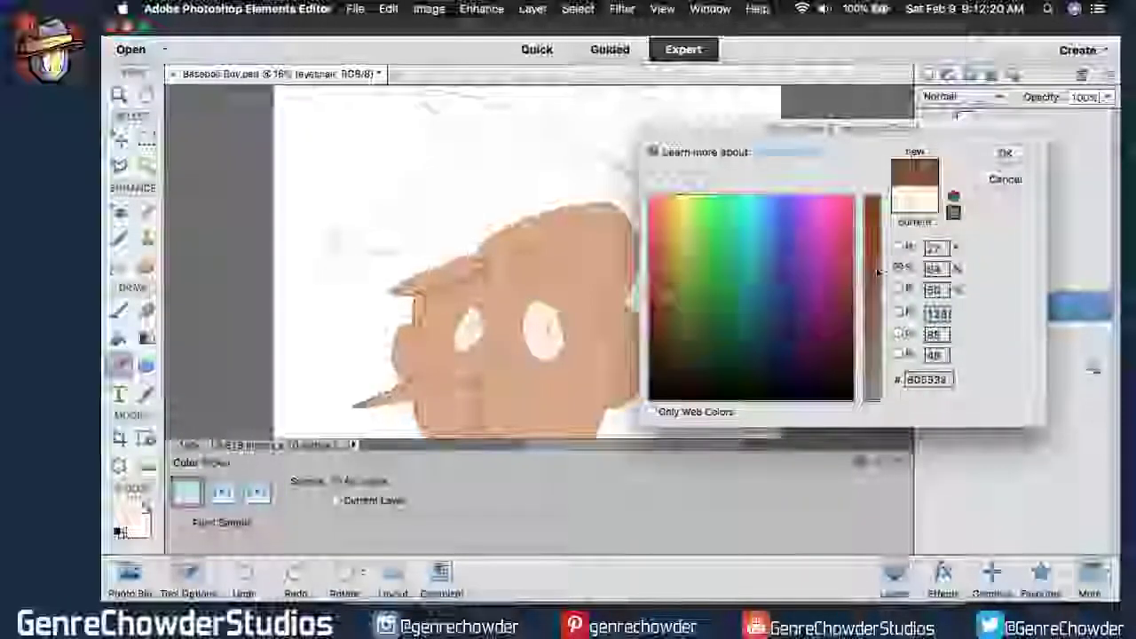
pyautogui.click(1002, 154)
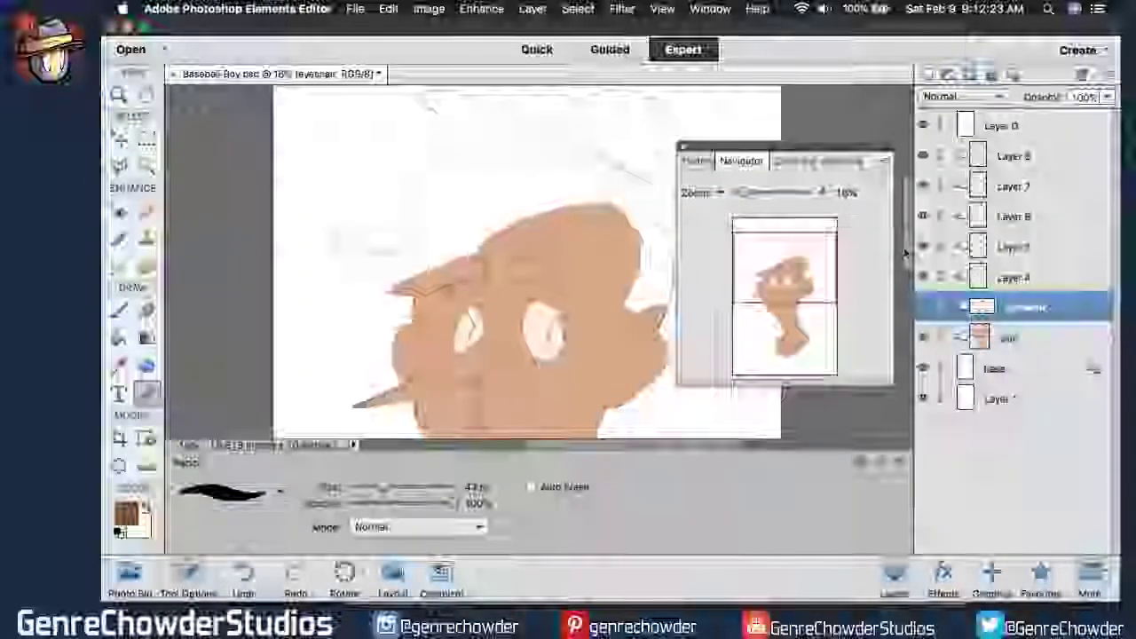
# Outline and fill the swept-forward front section of the boy's hair with brown on the eyes/hair layer using a thick pencil.
pyautogui.moveTo(910, 245); pyautogui.dragTo(909, 238)
pyautogui.moveTo(698, 192); pyautogui.dragTo(708, 193)
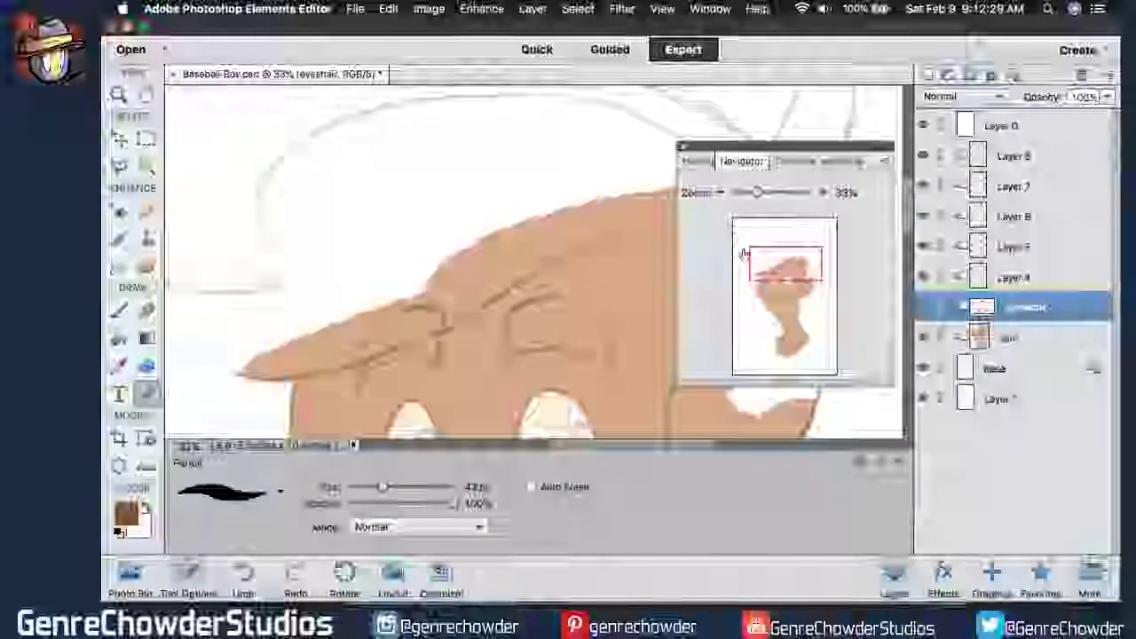
pyautogui.moveTo(759, 265); pyautogui.dragTo(754, 268)
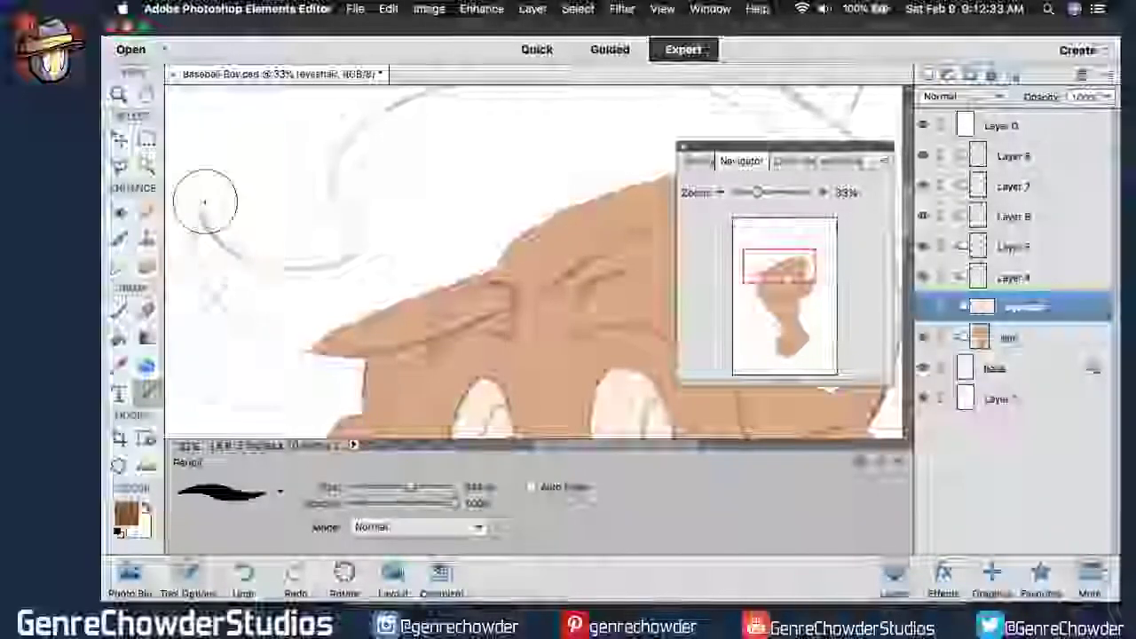
pyautogui.moveTo(205, 202)
pyautogui.mouseDown()
pyautogui.moveTo(228, 286)
pyautogui.moveTo(278, 241)
pyautogui.moveTo(210, 222)
pyautogui.moveTo(347, 209)
pyautogui.moveTo(373, 146)
pyautogui.moveTo(421, 133)
pyautogui.moveTo(443, 293)
pyautogui.moveTo(372, 339)
pyautogui.moveTo(437, 324)
pyautogui.moveTo(470, 266)
pyautogui.moveTo(559, 266)
pyautogui.moveTo(657, 168)
pyautogui.moveTo(435, 125)
pyautogui.mouseUp()
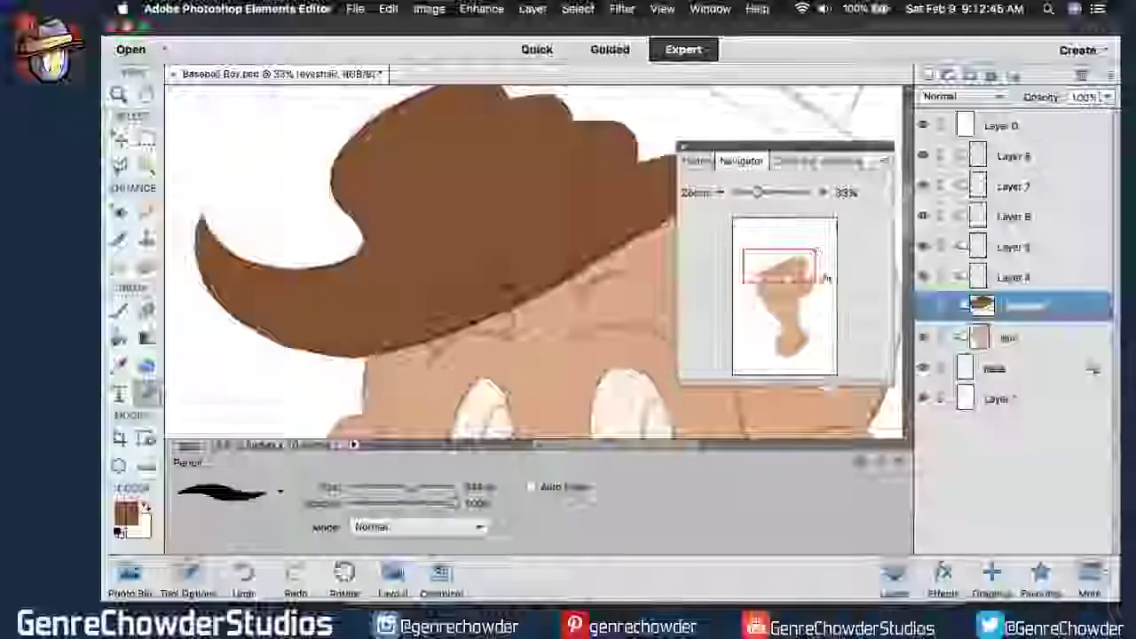
# Continue the brown hair fill over the crown and down the back of the head to just above the ear.
pyautogui.moveTo(803, 270); pyautogui.dragTo(814, 261)
pyautogui.moveTo(342, 191)
pyautogui.mouseDown()
pyautogui.moveTo(433, 182)
pyautogui.moveTo(606, 222)
pyautogui.moveTo(617, 235)
pyautogui.moveTo(546, 240)
pyautogui.moveTo(629, 273)
pyautogui.mouseUp()
pyautogui.moveTo(644, 448); pyautogui.dragTo(682, 453)
pyautogui.moveTo(482, 263)
pyautogui.mouseDown()
pyautogui.moveTo(603, 330)
pyautogui.moveTo(633, 388)
pyautogui.moveTo(622, 435)
pyautogui.mouseUp()
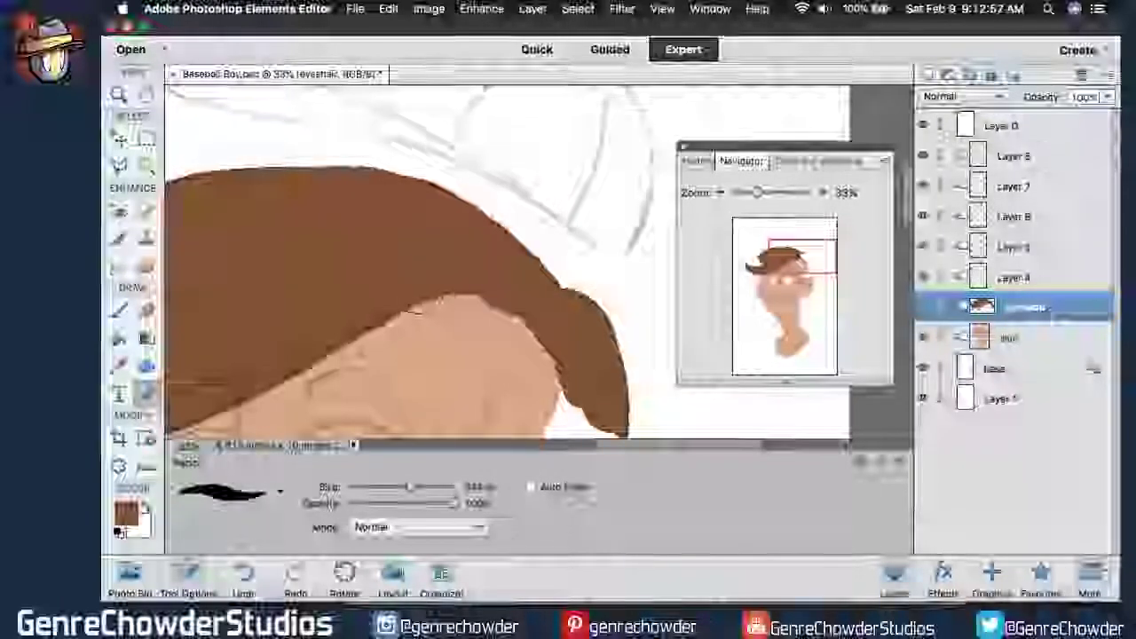
pyautogui.moveTo(493, 261)
pyautogui.mouseDown()
pyautogui.moveTo(426, 258)
pyautogui.moveTo(524, 316)
pyautogui.moveTo(484, 311)
pyautogui.moveTo(559, 391)
pyautogui.moveTo(555, 435)
pyautogui.moveTo(590, 435)
pyautogui.moveTo(497, 351)
pyautogui.mouseUp()
pyautogui.scroll(-5, 655, 398)
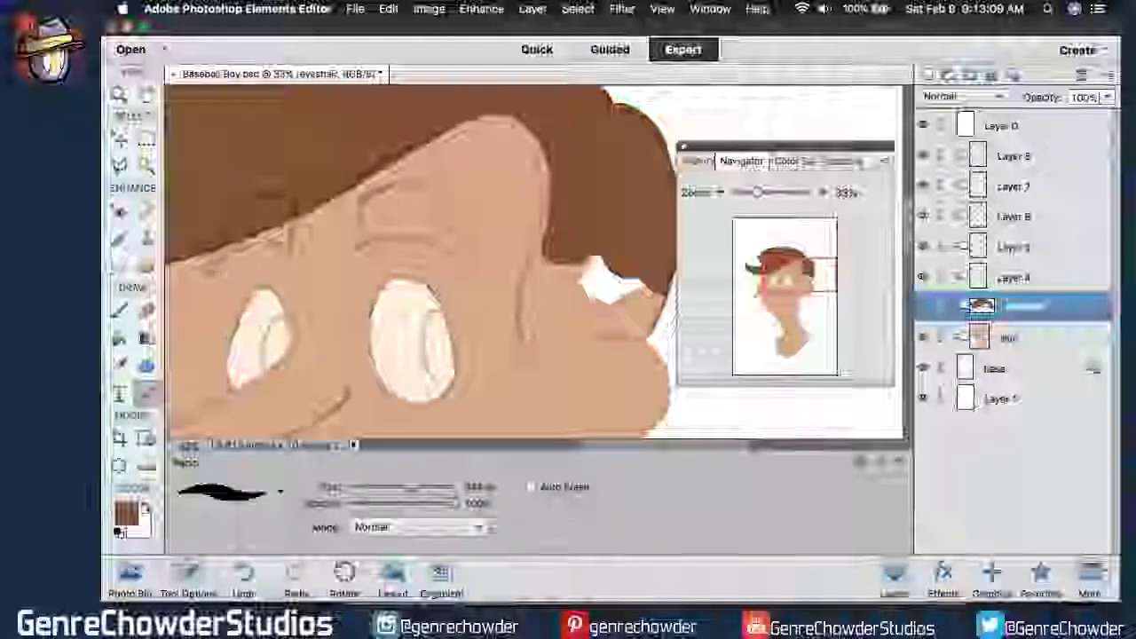
# Paint the brown sideburn in front of the ear, then fill the remaining gap above the ear with a finer pencil.
pyautogui.moveTo(529, 213)
pyautogui.mouseDown()
pyautogui.moveTo(544, 257)
pyautogui.moveTo(535, 315)
pyautogui.moveTo(559, 357)
pyautogui.mouseUp()
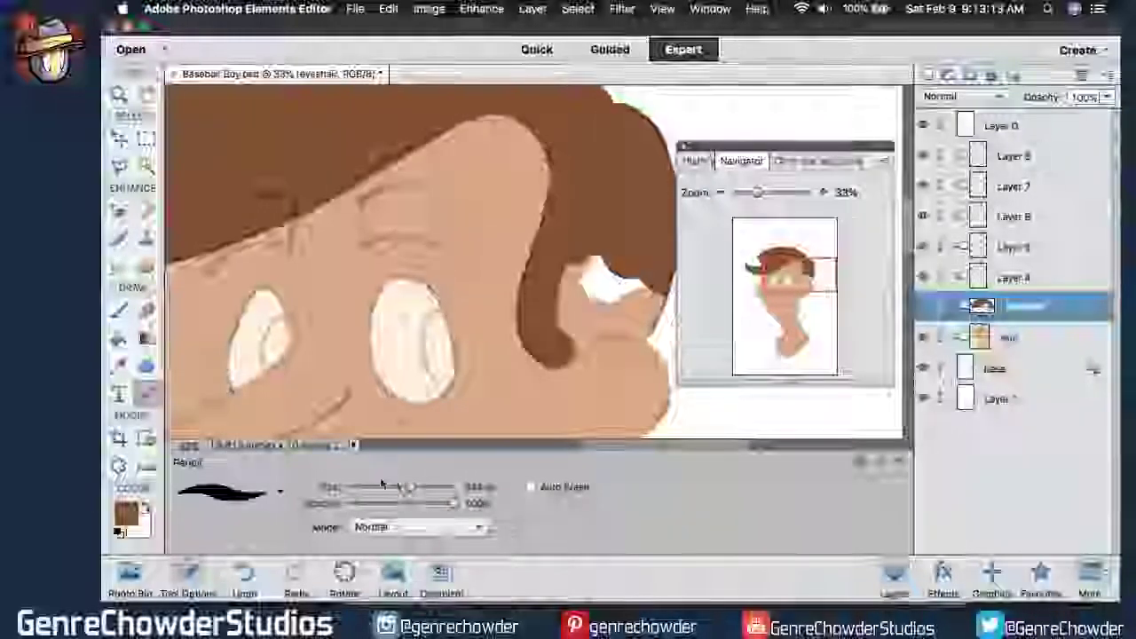
pyautogui.moveTo(378, 488); pyautogui.dragTo(383, 487)
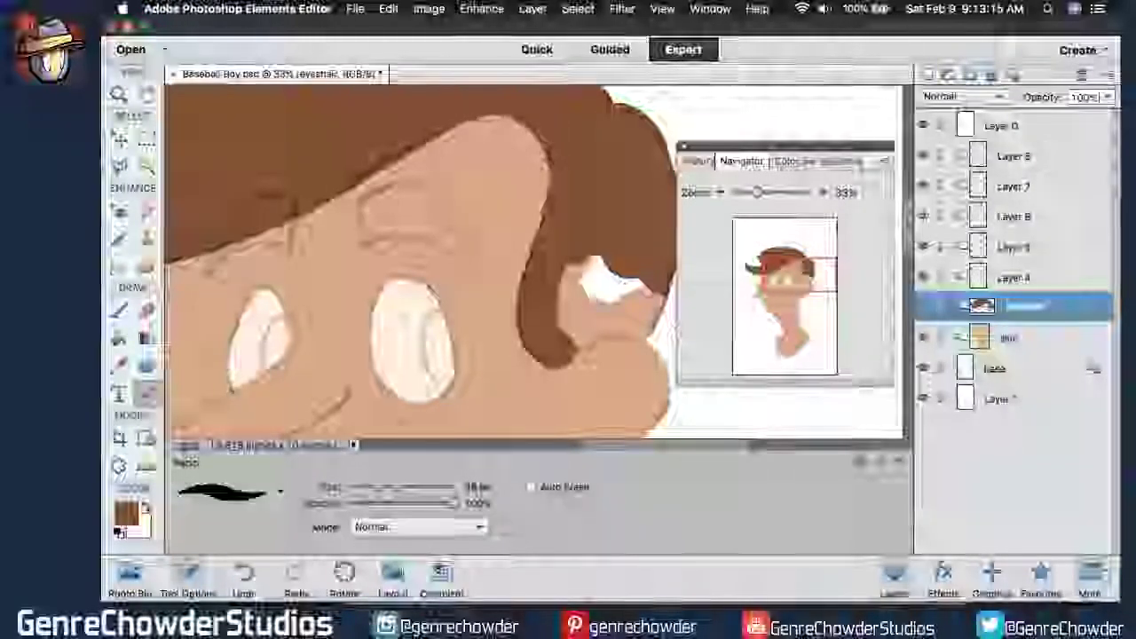
pyautogui.moveTo(568, 353); pyautogui.dragTo(635, 334)
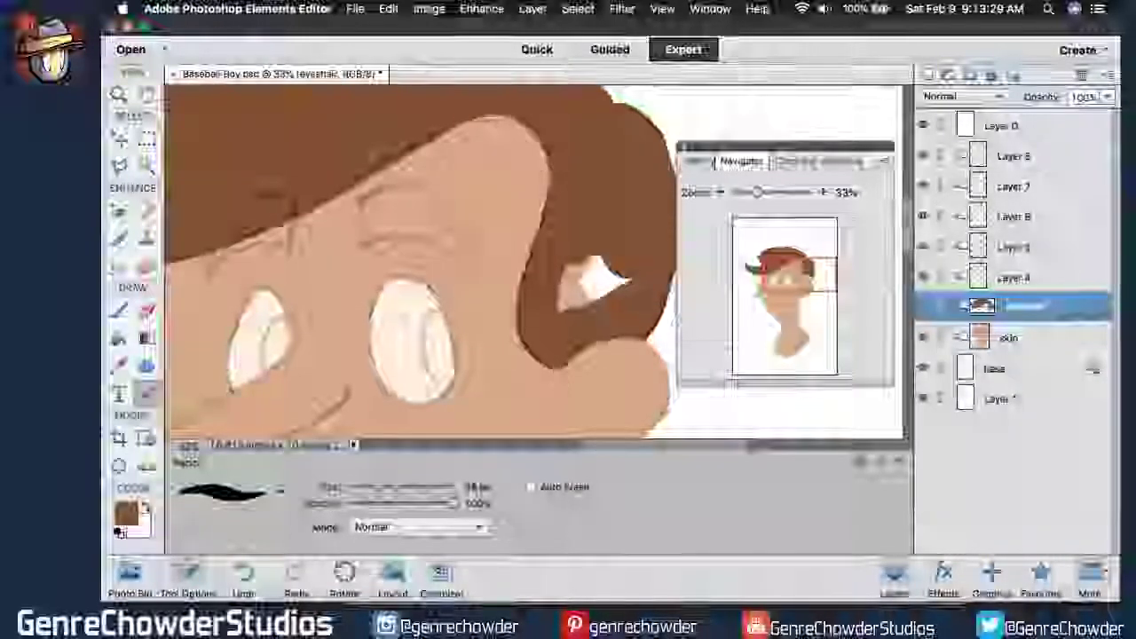
pyautogui.moveTo(606, 272); pyautogui.dragTo(563, 298)
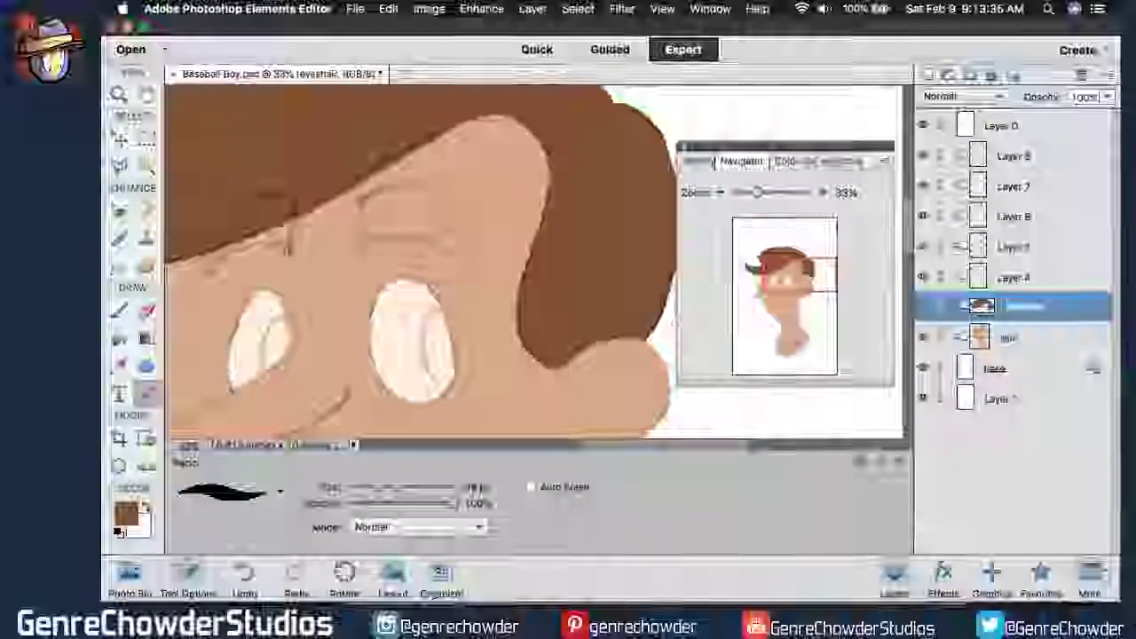
# Draw and fill the small brown tips of the brow and fringe above the narrower left-hand eye.
pyautogui.moveTo(285, 229); pyautogui.dragTo(289, 253)
pyautogui.moveTo(210, 254); pyautogui.dragTo(212, 273)
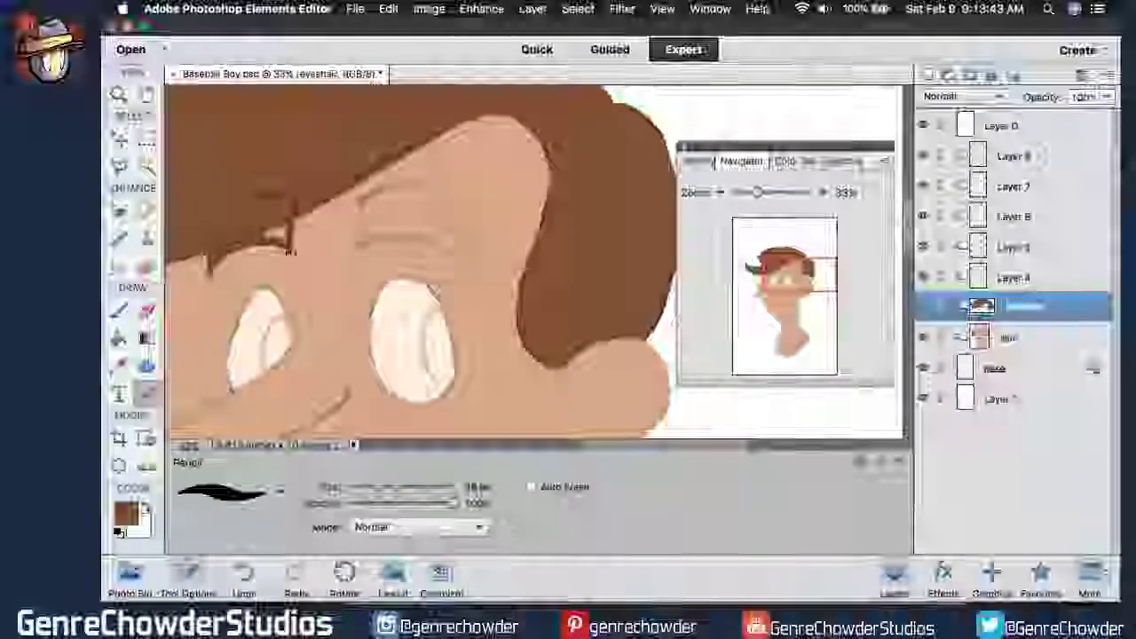
pyautogui.moveTo(278, 236); pyautogui.dragTo(286, 240)
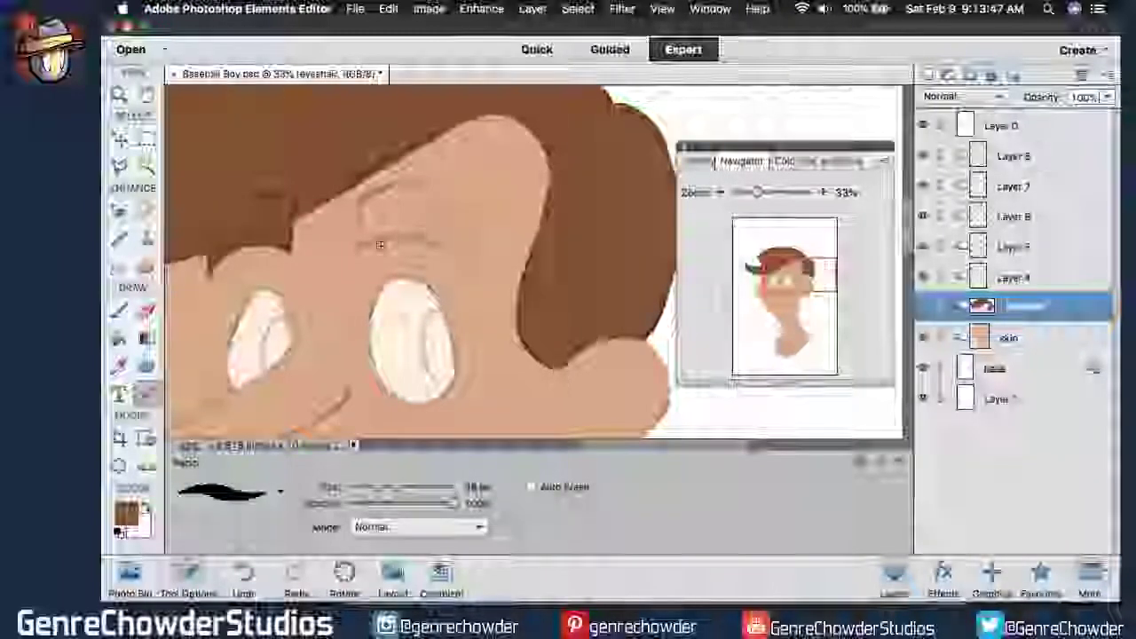
# Outline the arched eyebrow above the larger right-hand eye and fill it with the same brown.
pyautogui.moveTo(356, 247); pyautogui.dragTo(361, 211)
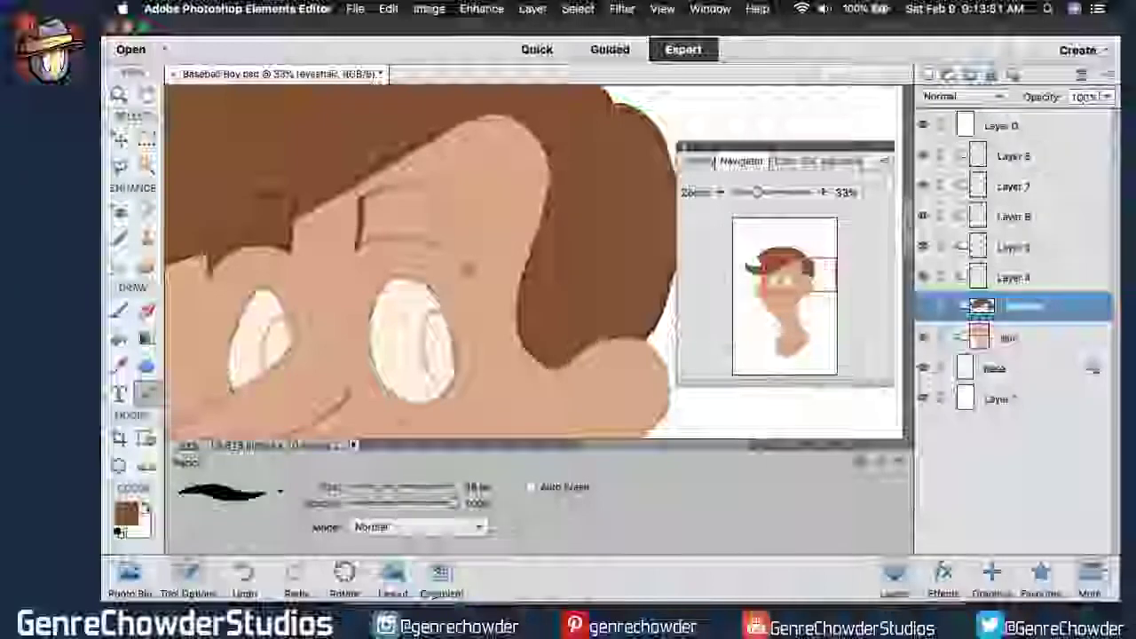
pyautogui.moveTo(470, 270)
pyautogui.mouseDown()
pyautogui.moveTo(454, 230)
pyautogui.moveTo(480, 280)
pyautogui.mouseUp()
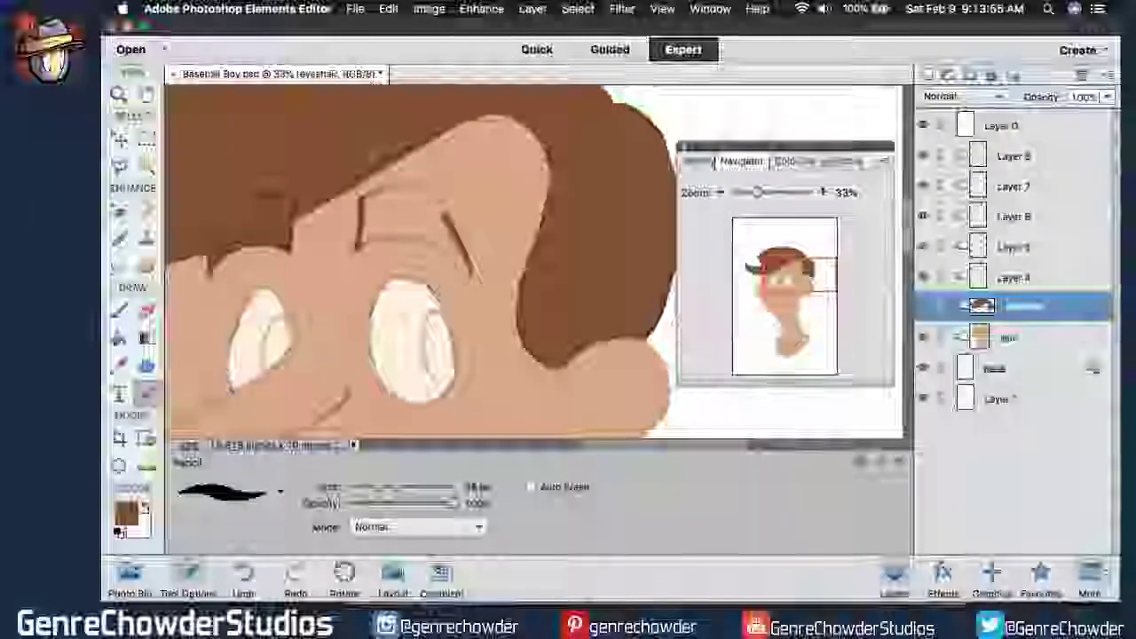
pyautogui.moveTo(362, 242)
pyautogui.mouseDown()
pyautogui.moveTo(422, 237)
pyautogui.moveTo(471, 272)
pyautogui.mouseUp()
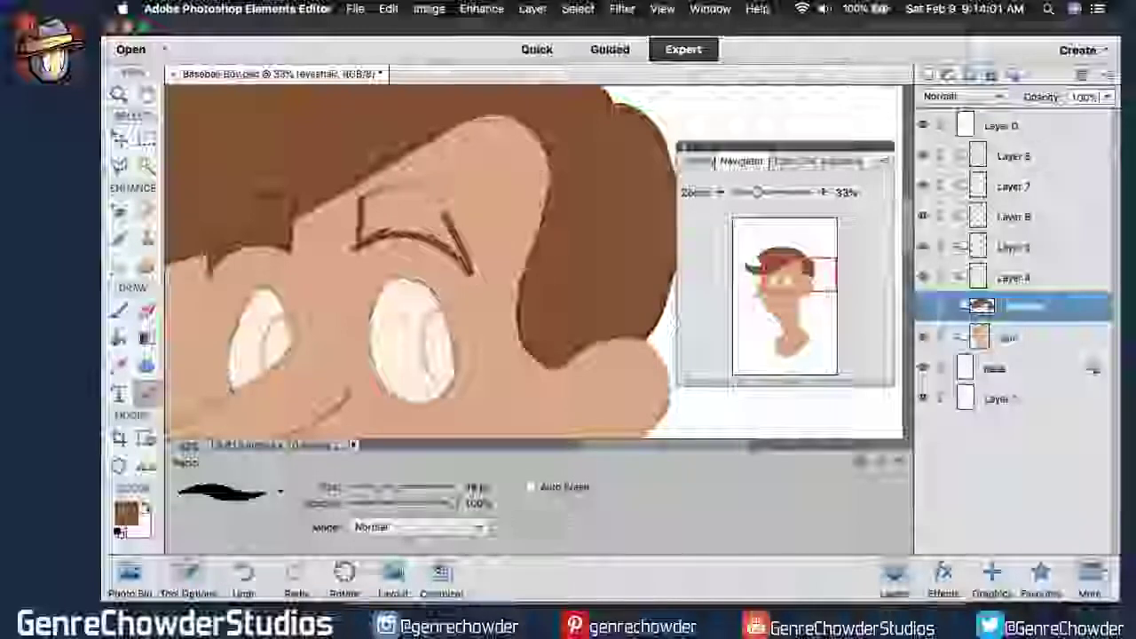
pyautogui.press('e')
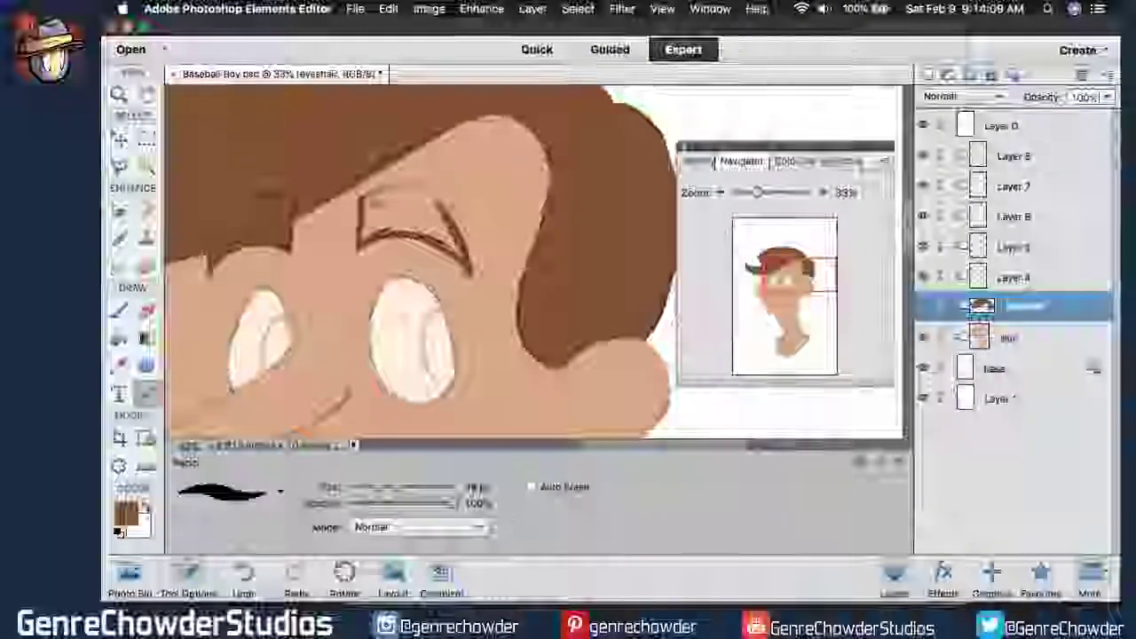
pyautogui.moveTo(428, 193)
pyautogui.mouseDown()
pyautogui.moveTo(384, 187)
pyautogui.moveTo(360, 199)
pyautogui.mouseUp()
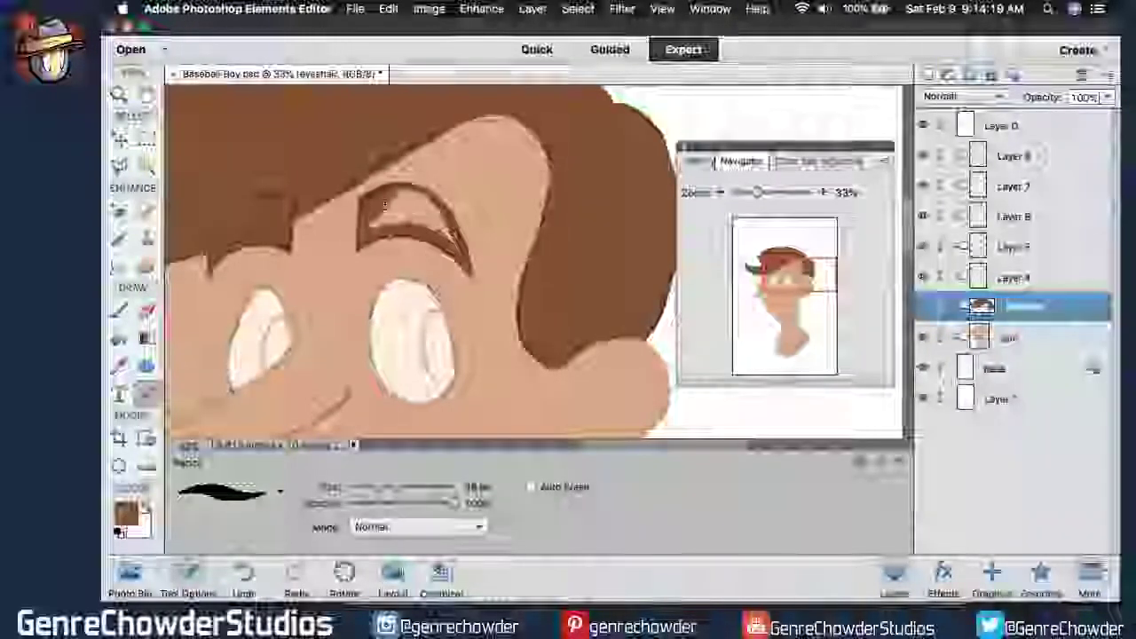
pyautogui.moveTo(395, 213)
pyautogui.mouseDown()
pyautogui.moveTo(444, 235)
pyautogui.moveTo(401, 178)
pyautogui.mouseUp()
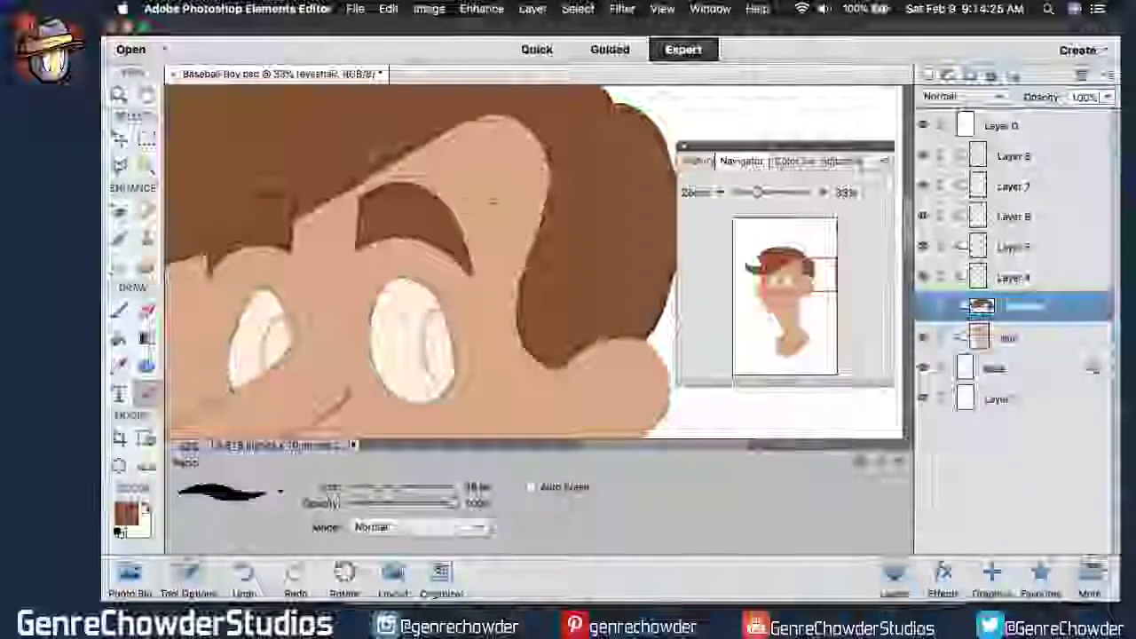
# Select the hair and eyebrow area with a Polygonal Lasso outline running around the upper part of the head.
pyautogui.moveTo(706, 193); pyautogui.dragTo(691, 197)
pyautogui.moveTo(776, 284); pyautogui.dragTo(780, 264)
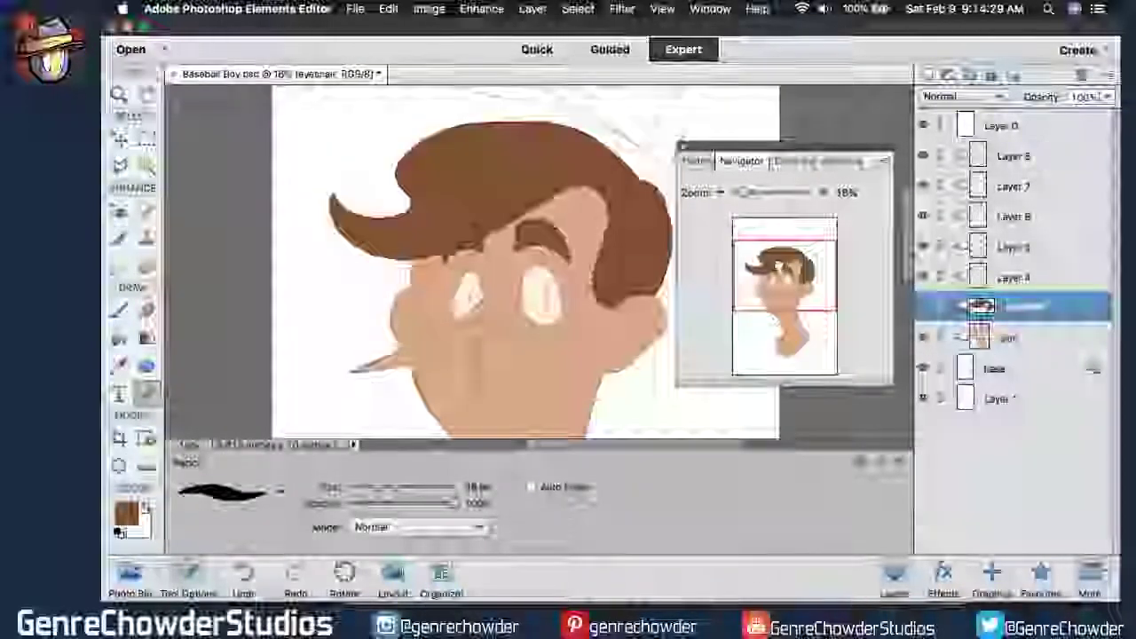
pyautogui.click(118, 164)
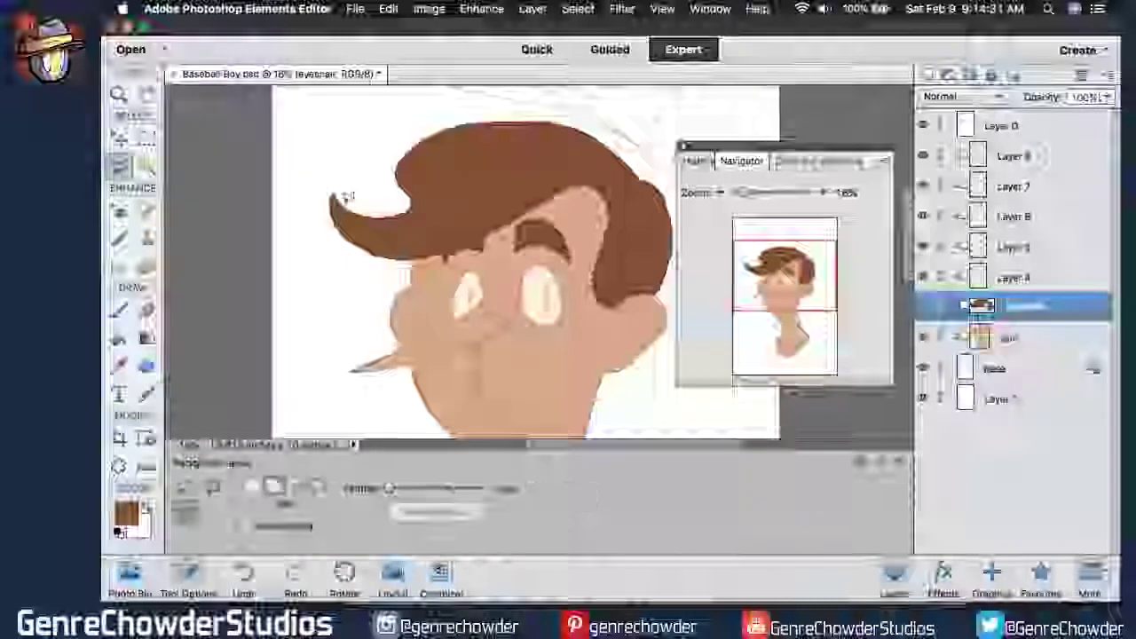
pyautogui.click(311, 279)
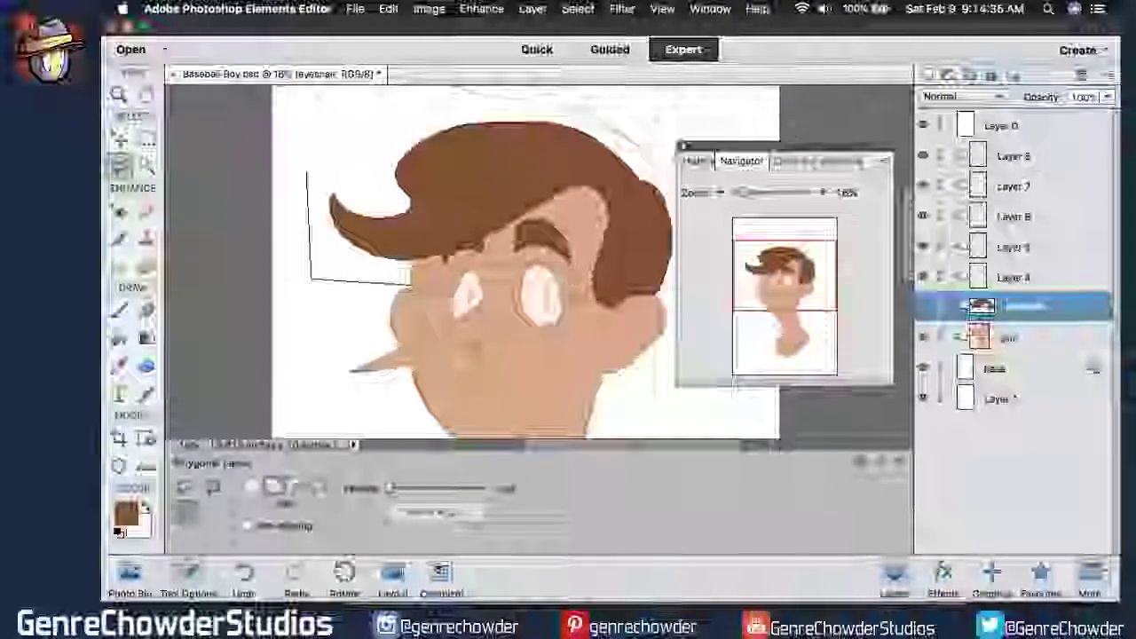
pyautogui.click(666, 340)
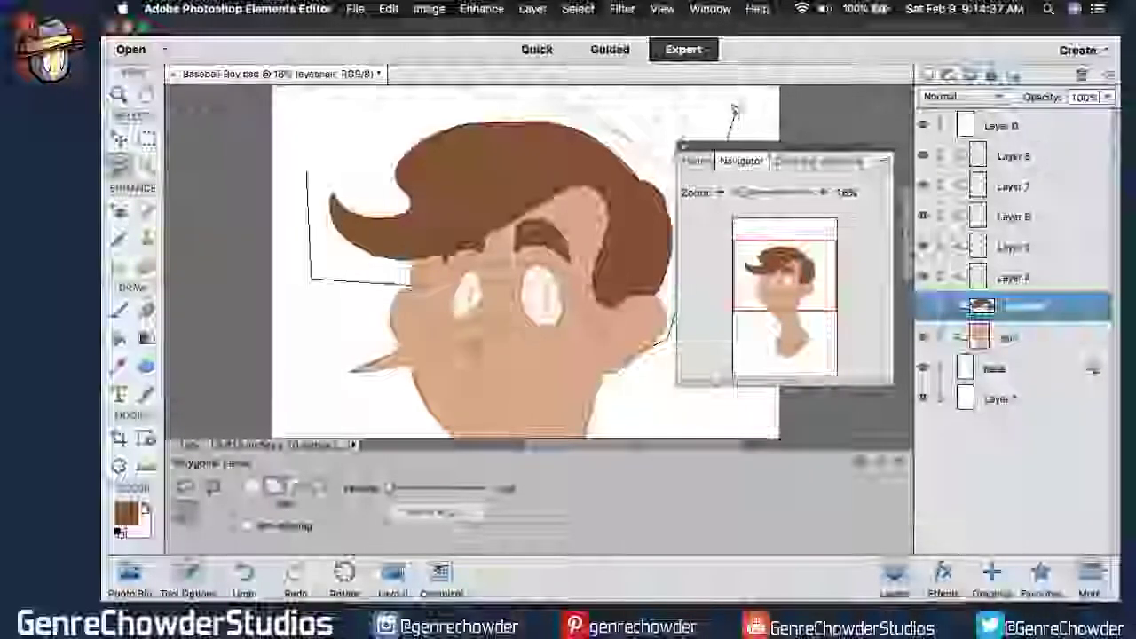
pyautogui.click(745, 103)
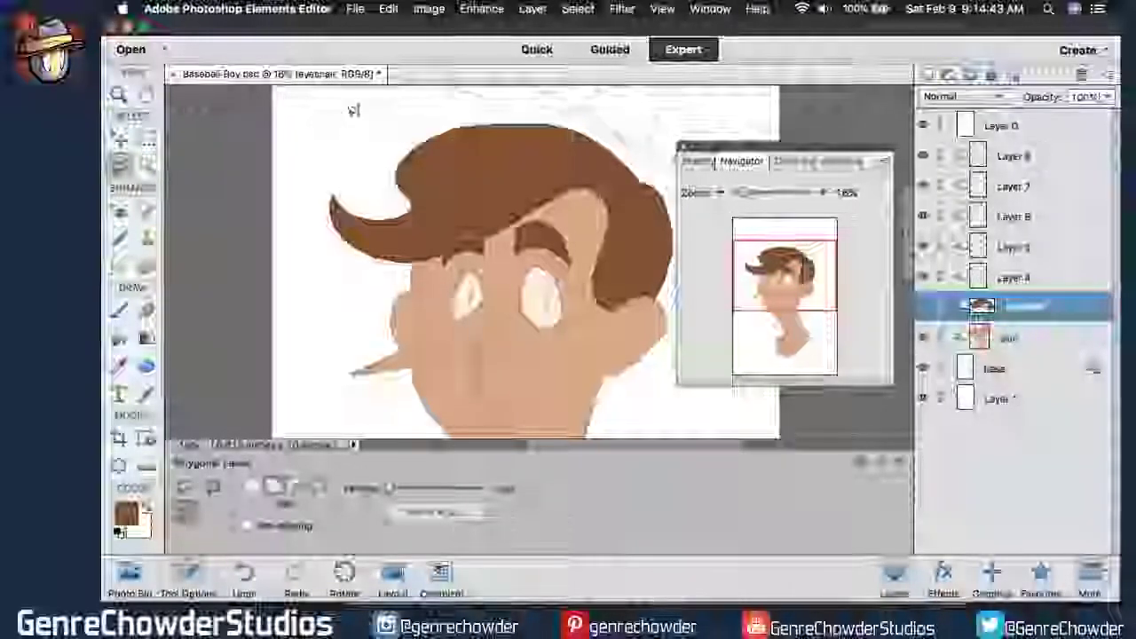
pyautogui.press('Return')
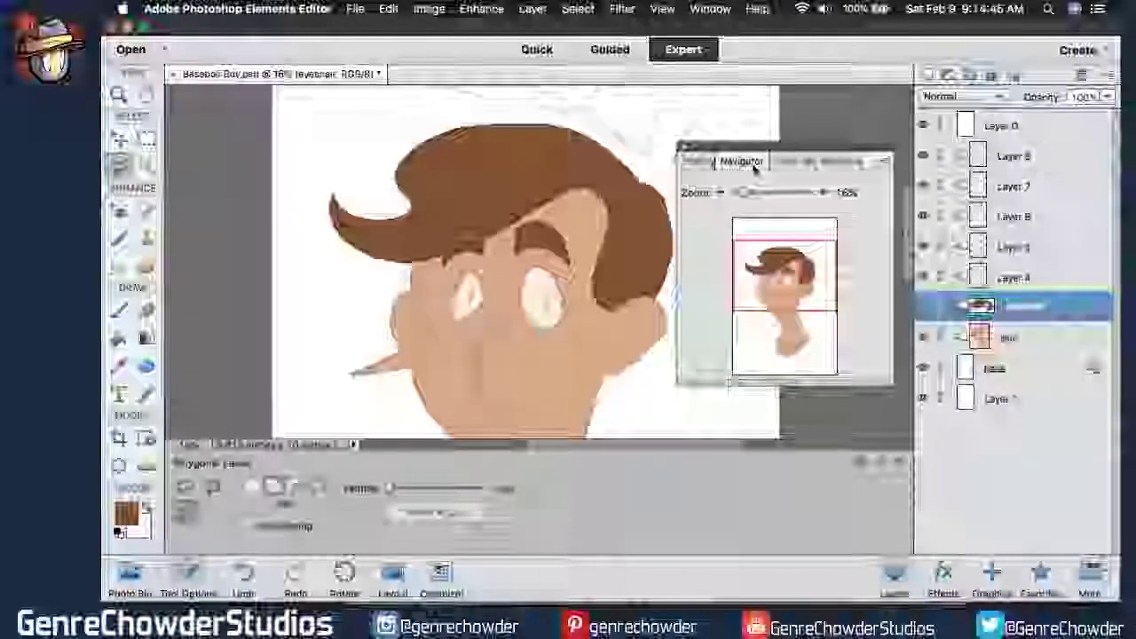
# Collapse the Navigator and open the Hue/Saturation adjustment for the selected hair area.
pyautogui.doubleClick(748, 162)
pyautogui.click(429, 9)
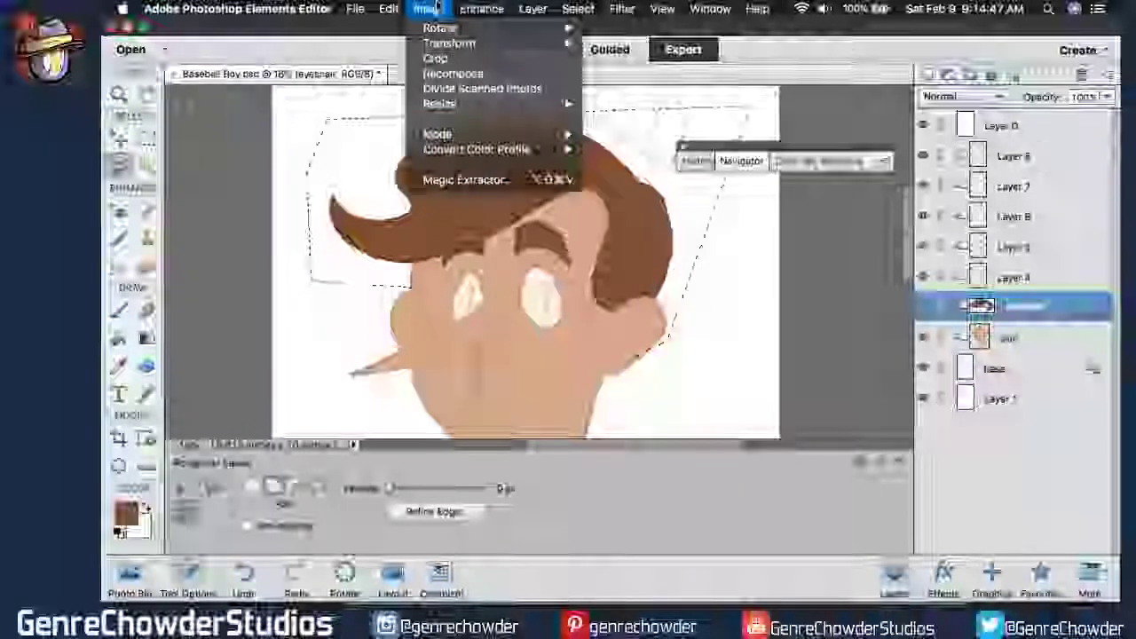
pyautogui.moveTo(482, 9)
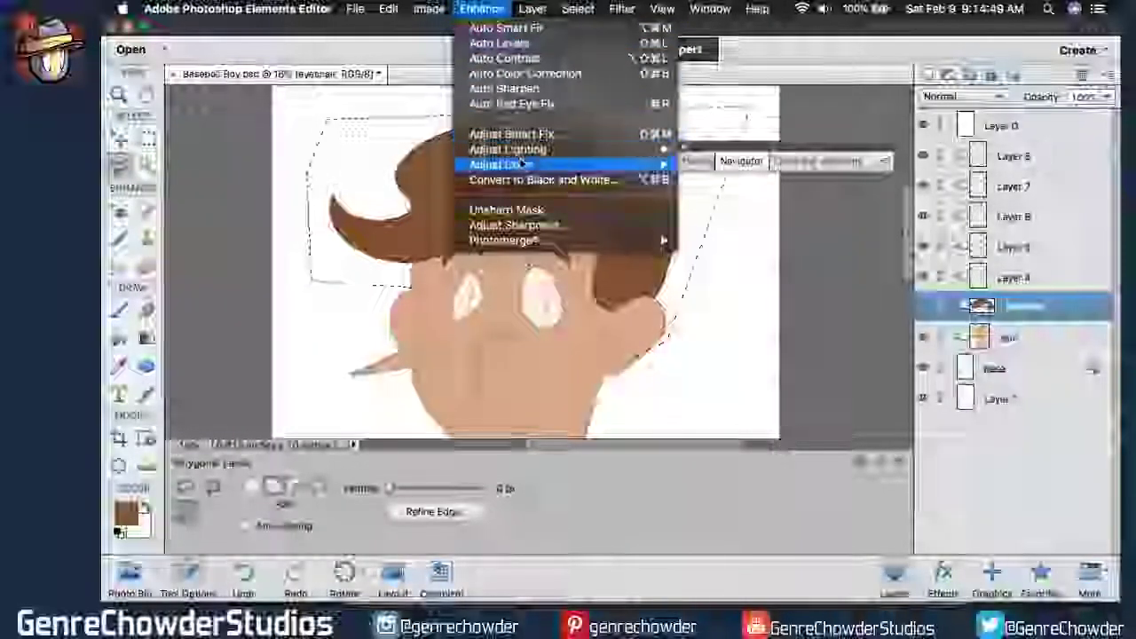
pyautogui.moveTo(523, 165)
pyautogui.click(752, 180)
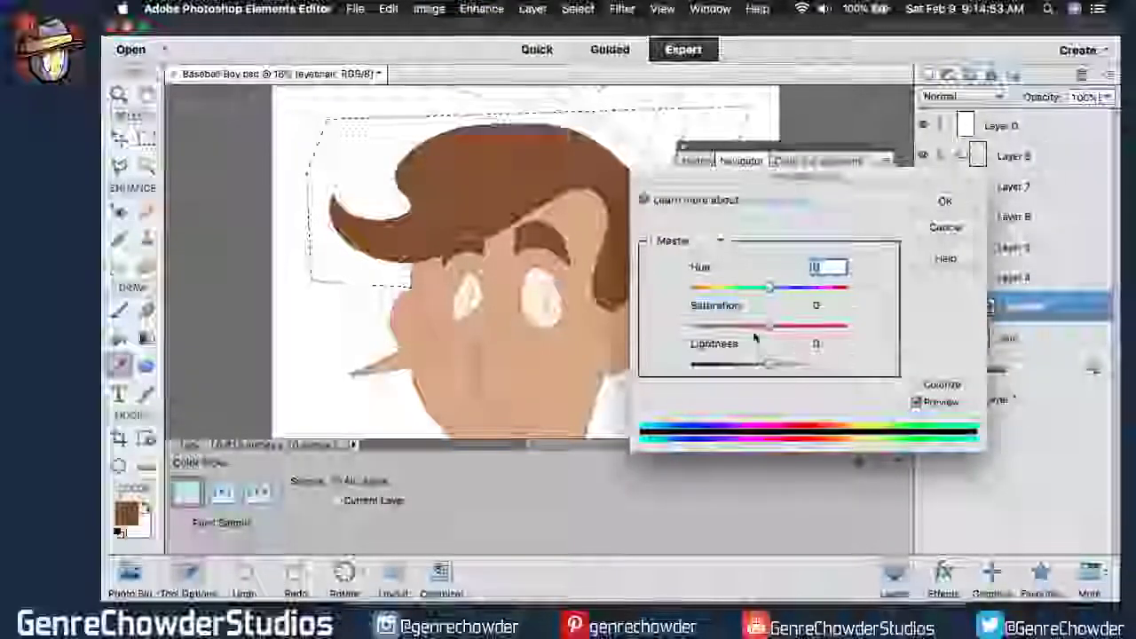
# Try a saturation of +27 with lightness −17, then a milder boost with lightness −2, and compare it with the original colour.
pyautogui.moveTo(721, 310); pyautogui.dragTo(701, 340)
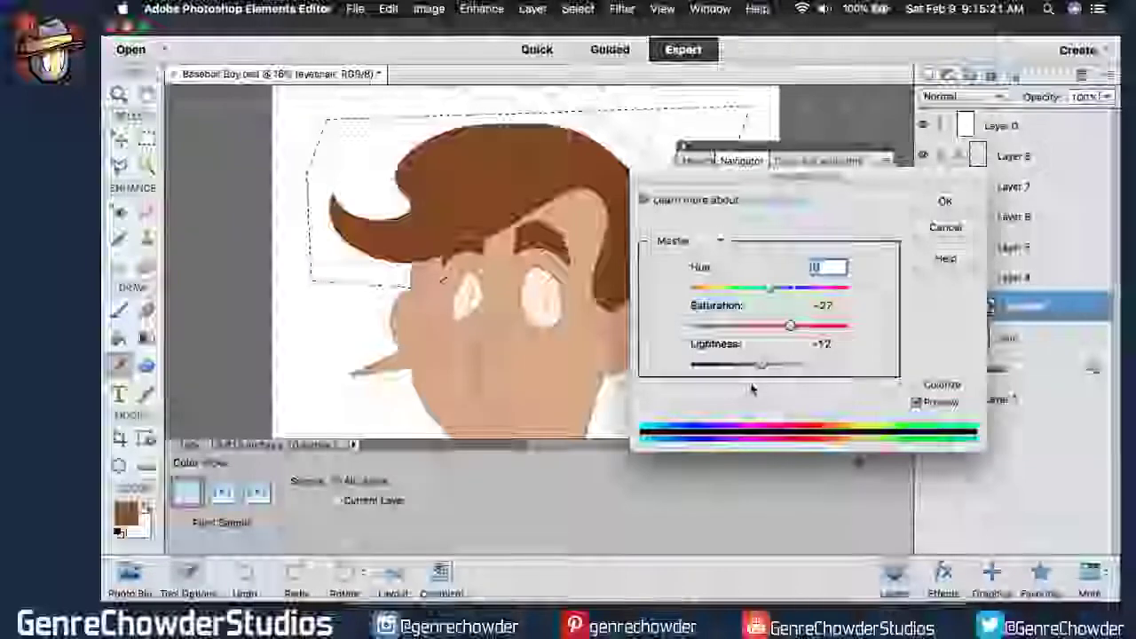
pyautogui.moveTo(760, 367); pyautogui.dragTo(748, 367)
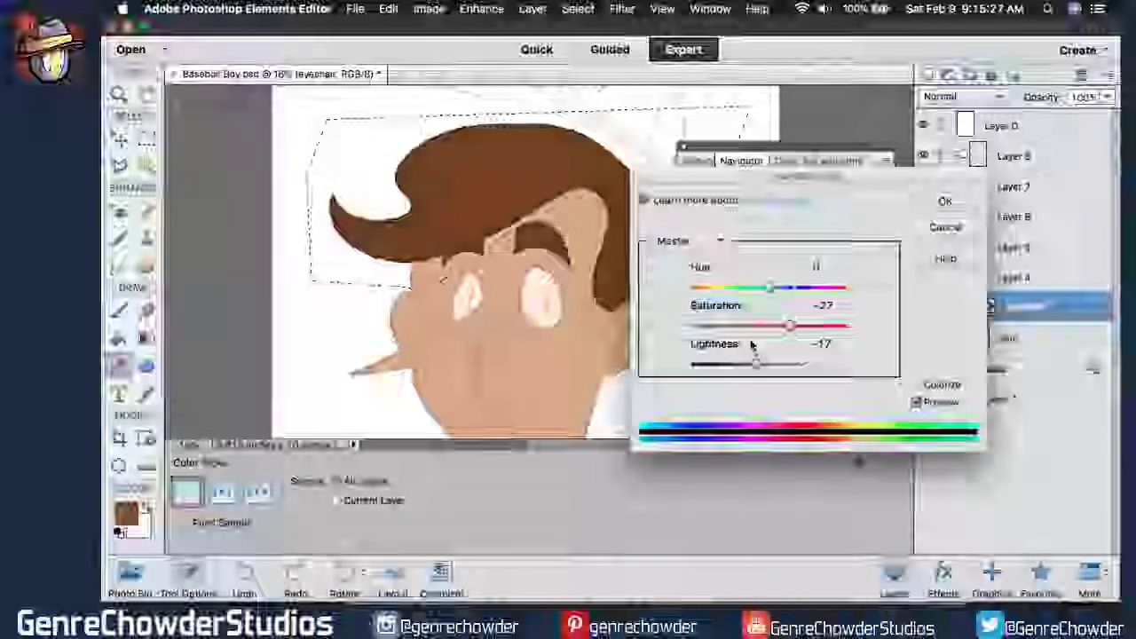
pyautogui.moveTo(724, 306); pyautogui.dragTo(740, 344)
pyautogui.click(740, 307)
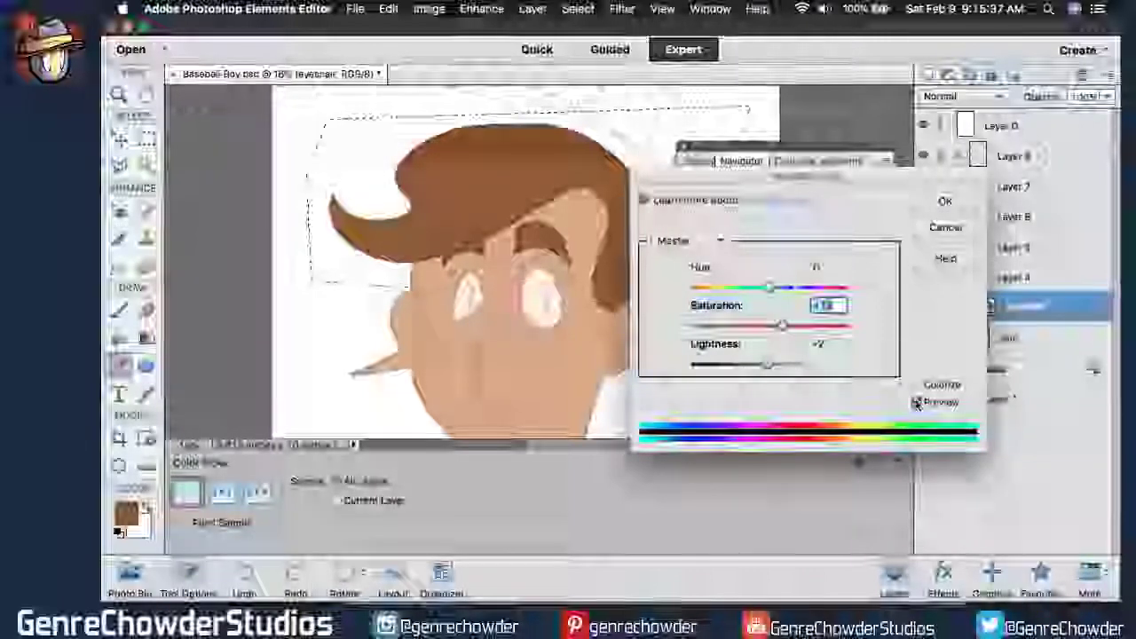
pyautogui.click(917, 404)
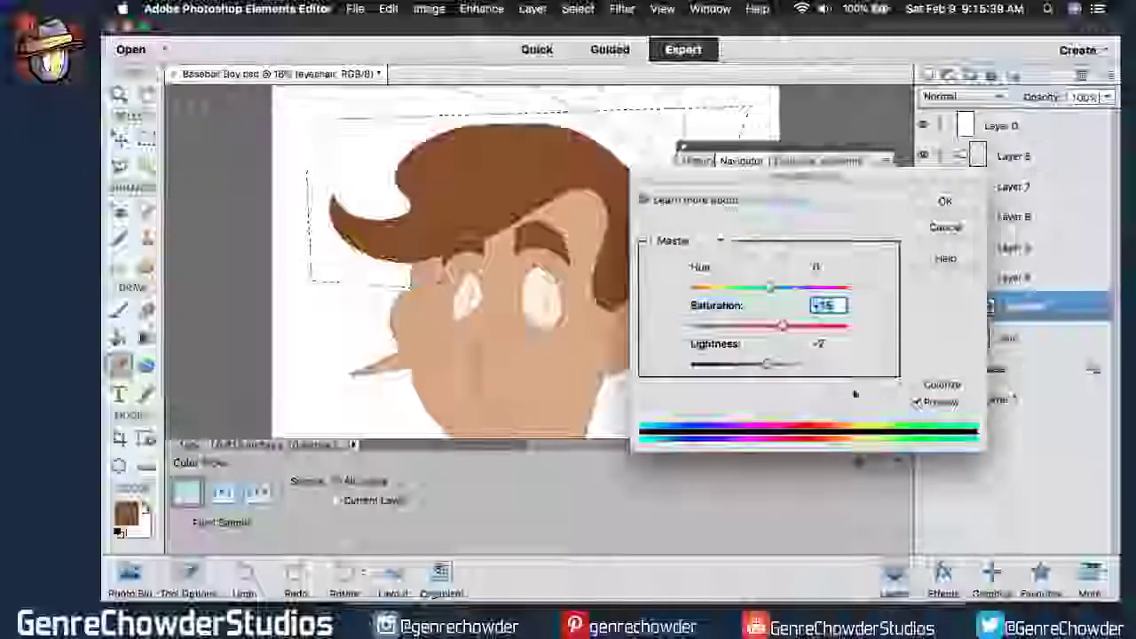
pyautogui.click(915, 402)
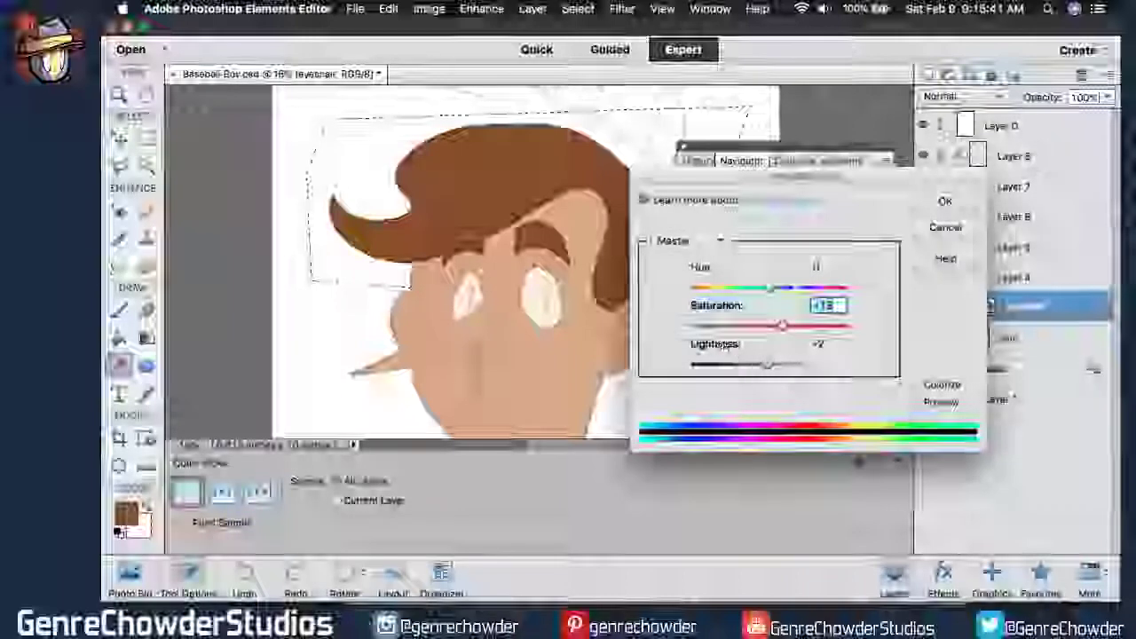
# Try a raised saturation and a brighter lightness of up to +14 on the selected hair, comparing with the original colour.
pyautogui.moveTo(733, 347); pyautogui.dragTo(748, 347)
pyautogui.click(918, 403)
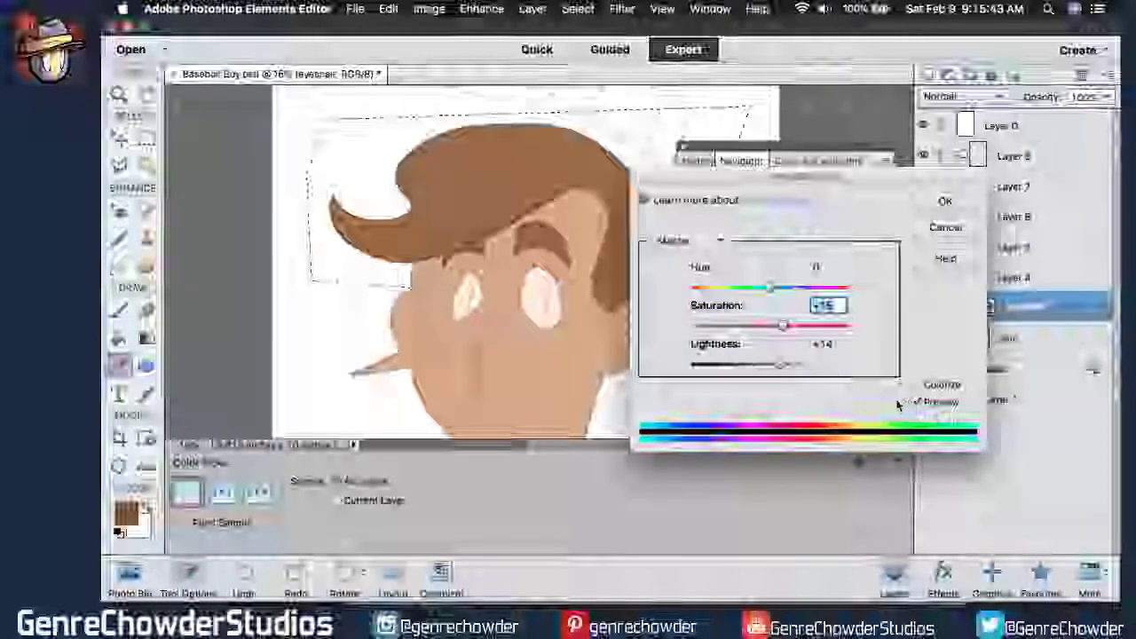
pyautogui.moveTo(717, 347); pyautogui.dragTo(705, 347)
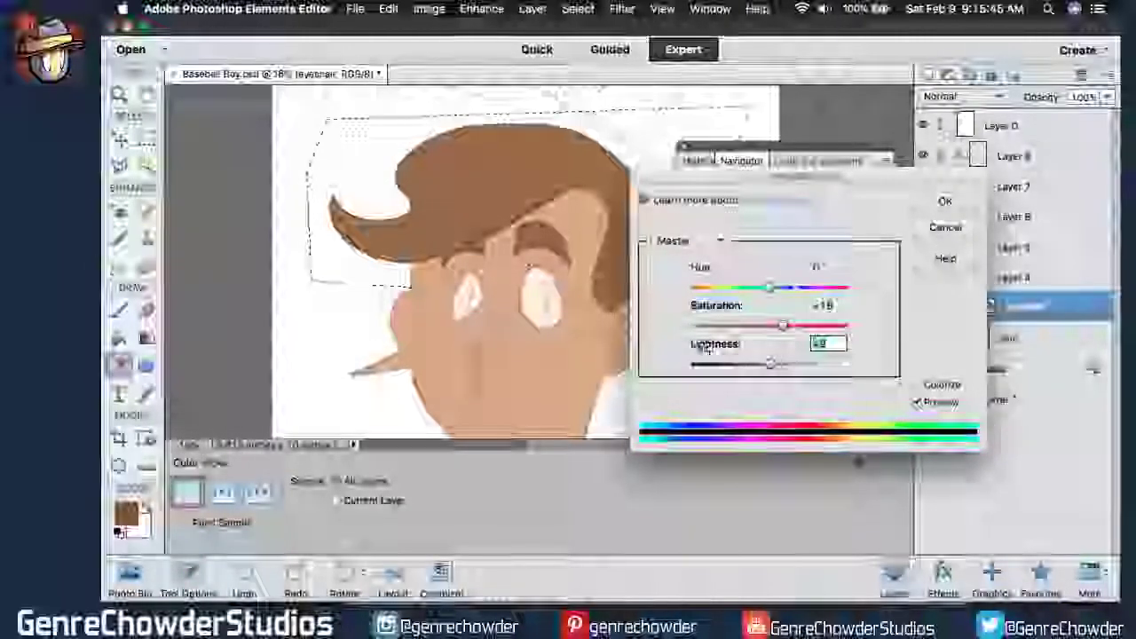
pyautogui.moveTo(770, 364); pyautogui.dragTo(777, 364)
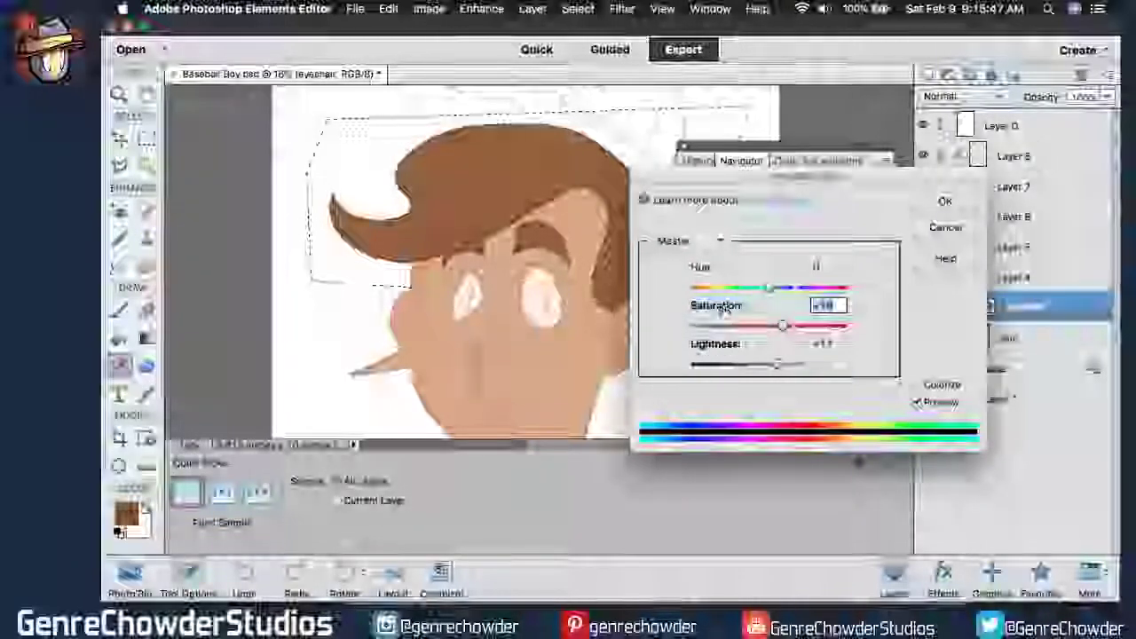
# Reduce the hair's saturation to −3, shift the hue slightly and raise the lightness a little, apply the adjustment and deselect.
pyautogui.moveTo(708, 312); pyautogui.dragTo(706, 311)
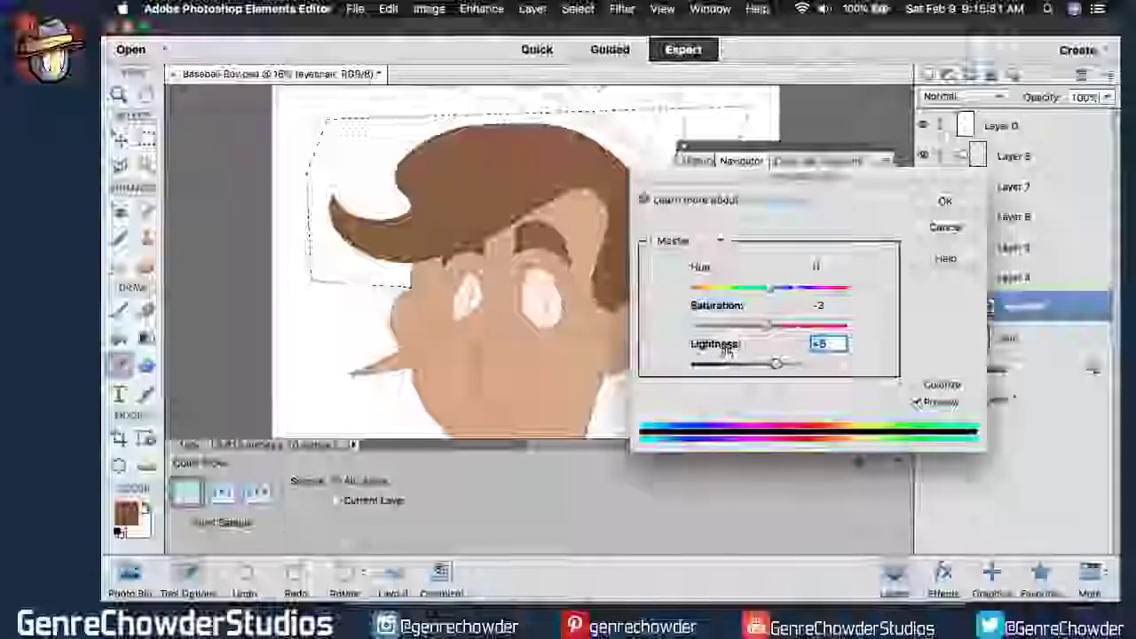
pyautogui.click(714, 306)
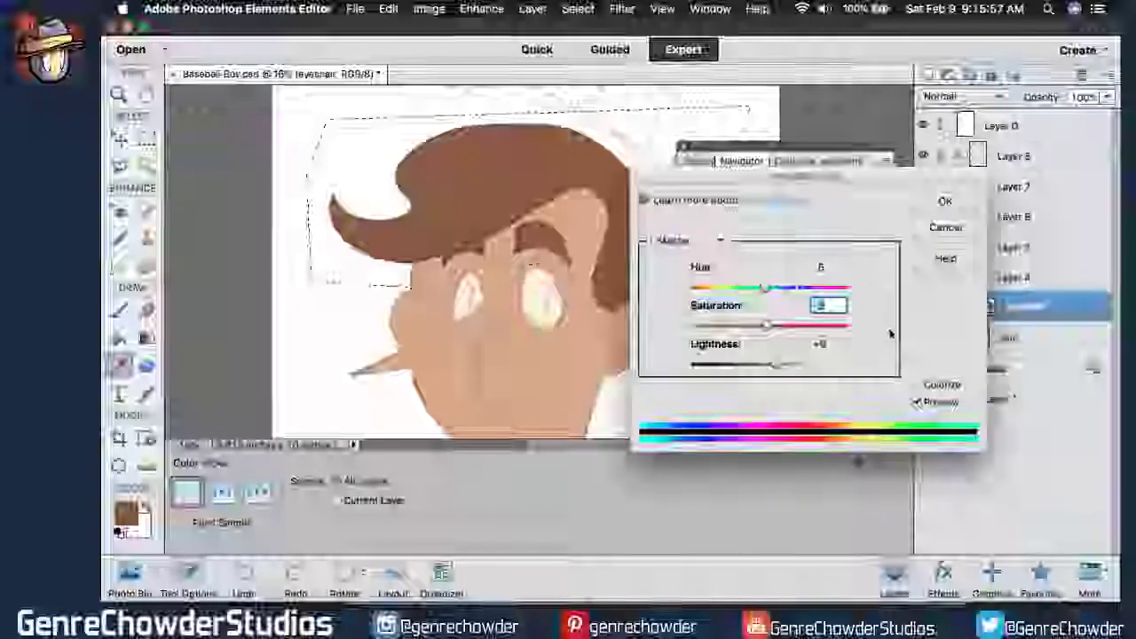
pyautogui.click(943, 202)
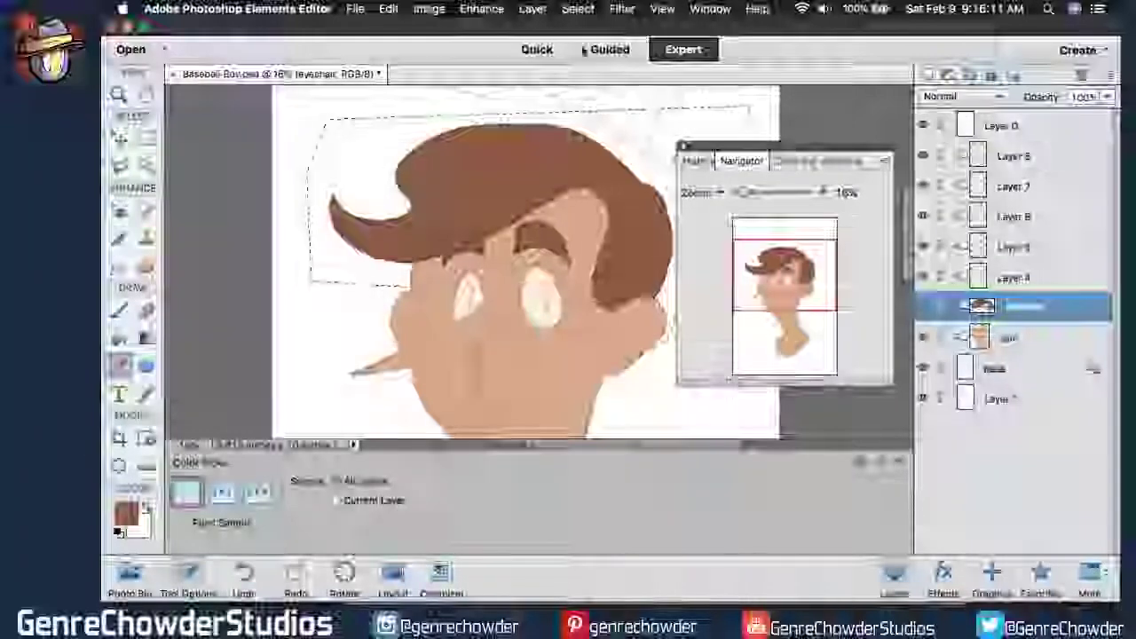
pyautogui.click(578, 9)
pyautogui.click(595, 40)
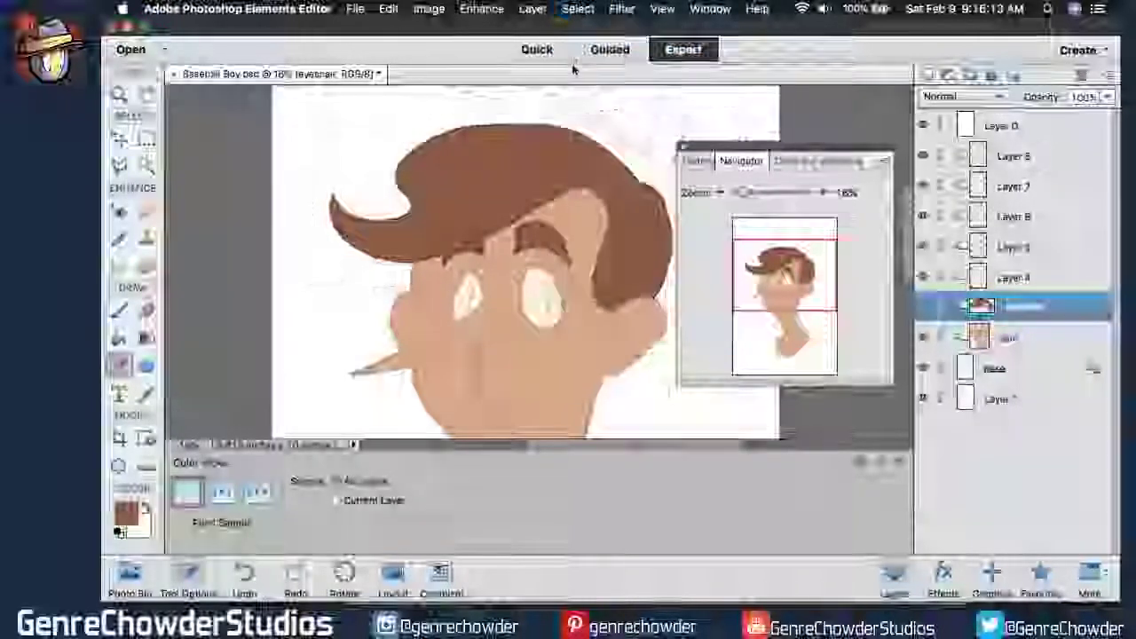
# Choose the Pencil for the irises and set the foreground colour to olive green #9c9041.
pyautogui.moveTo(739, 197); pyautogui.dragTo(759, 194)
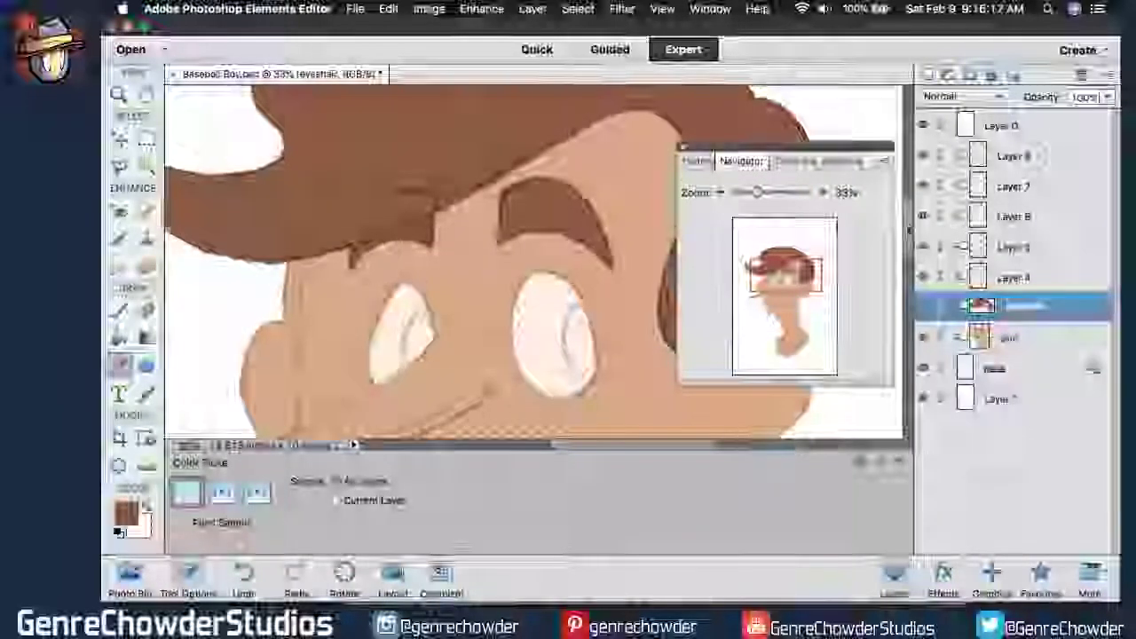
pyautogui.click(147, 393)
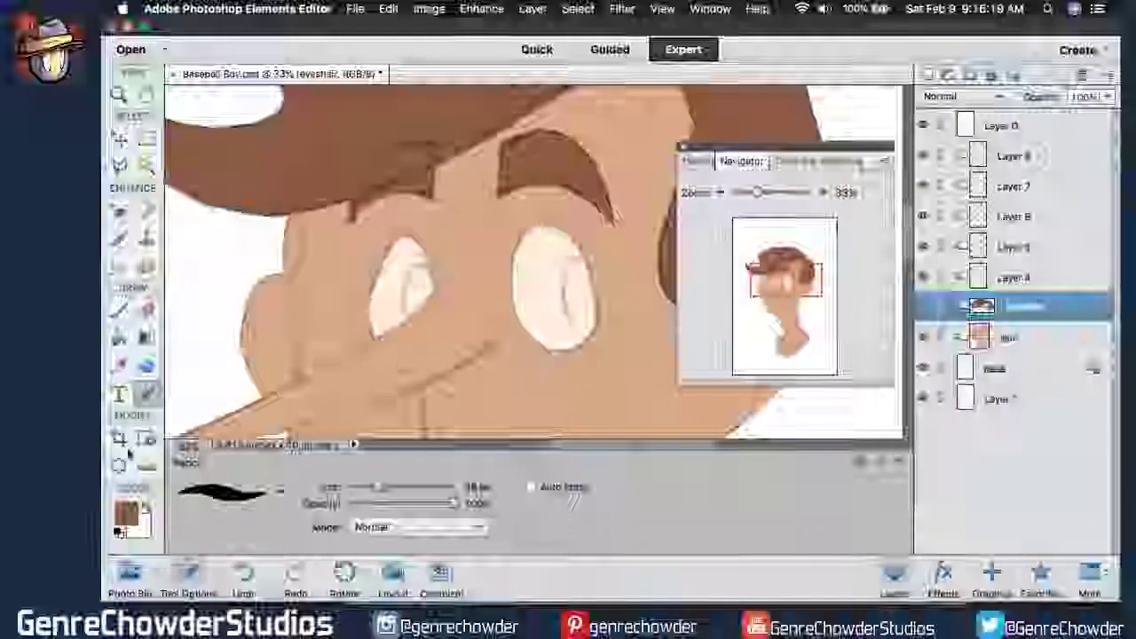
pyautogui.click(126, 513)
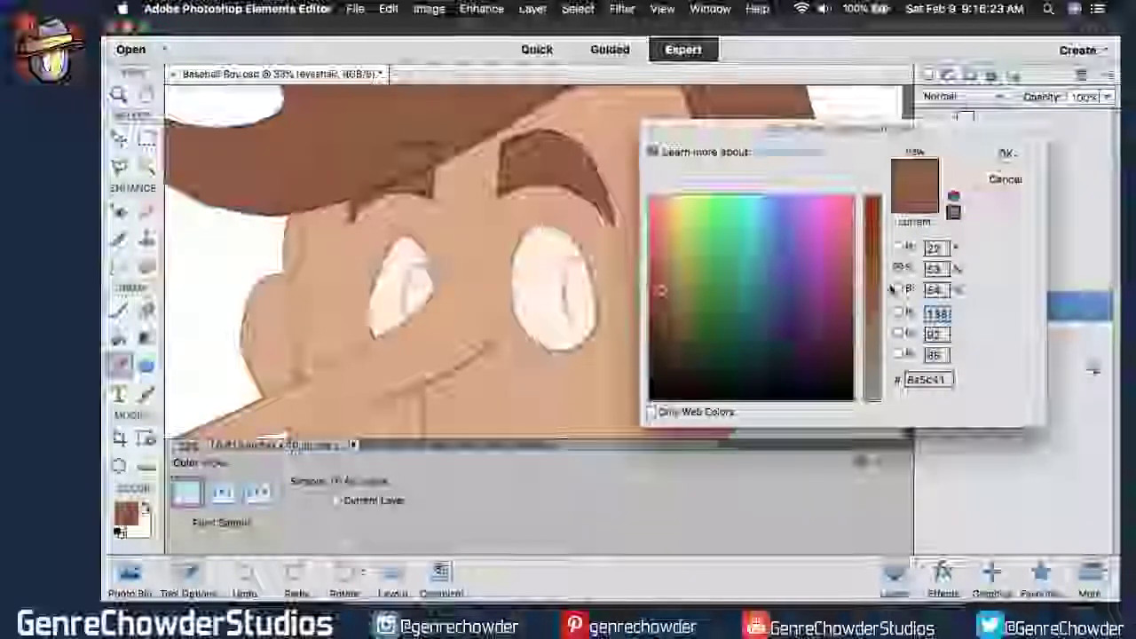
pyautogui.click(897, 314)
pyautogui.click(897, 334)
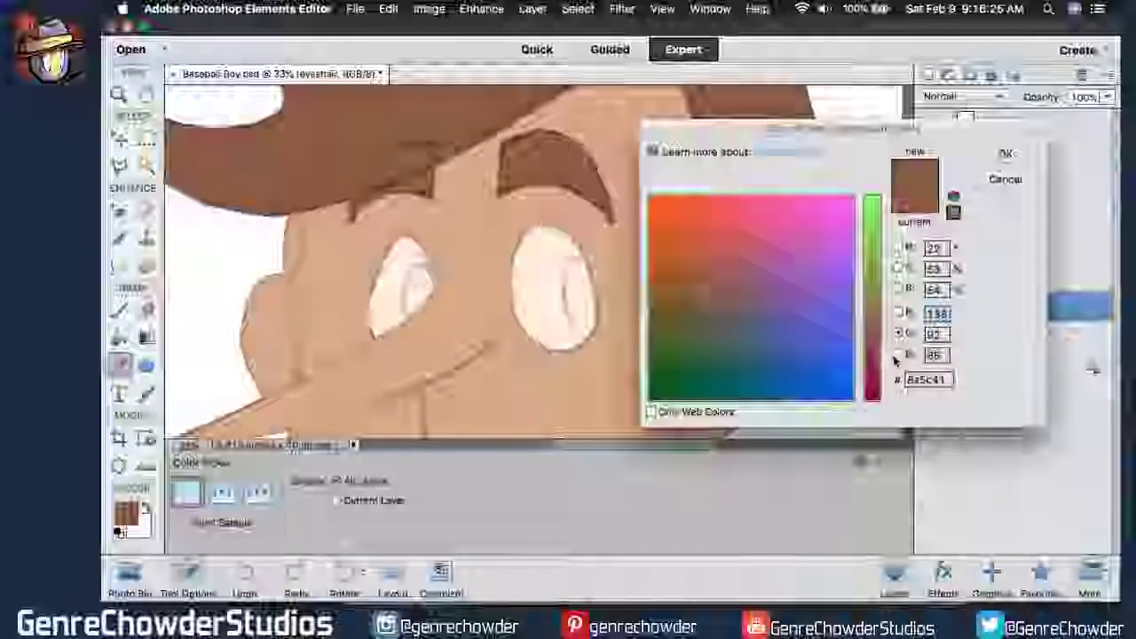
pyautogui.click(897, 354)
pyautogui.click(898, 334)
pyautogui.click(899, 312)
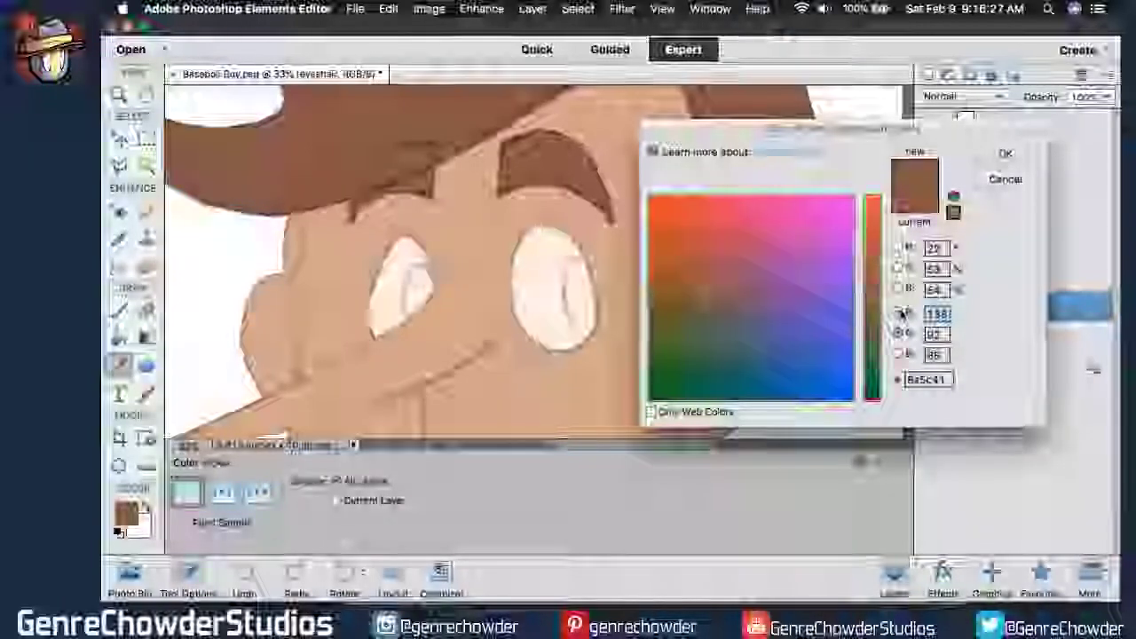
pyautogui.click(898, 355)
pyautogui.moveTo(759, 326); pyautogui.dragTo(775, 284)
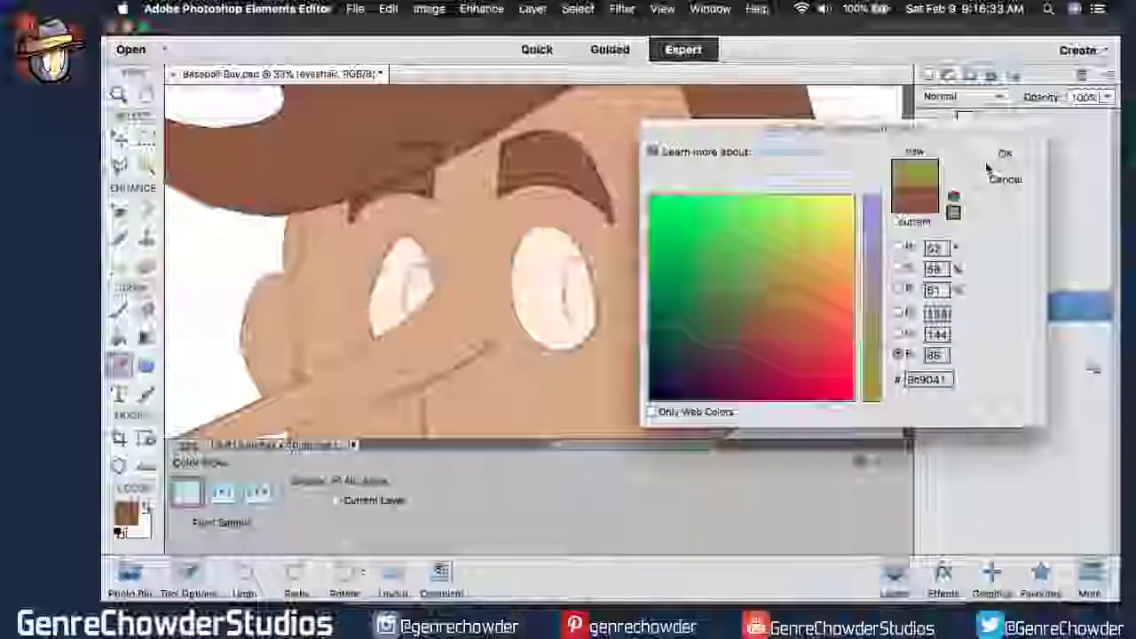
pyautogui.click(1004, 156)
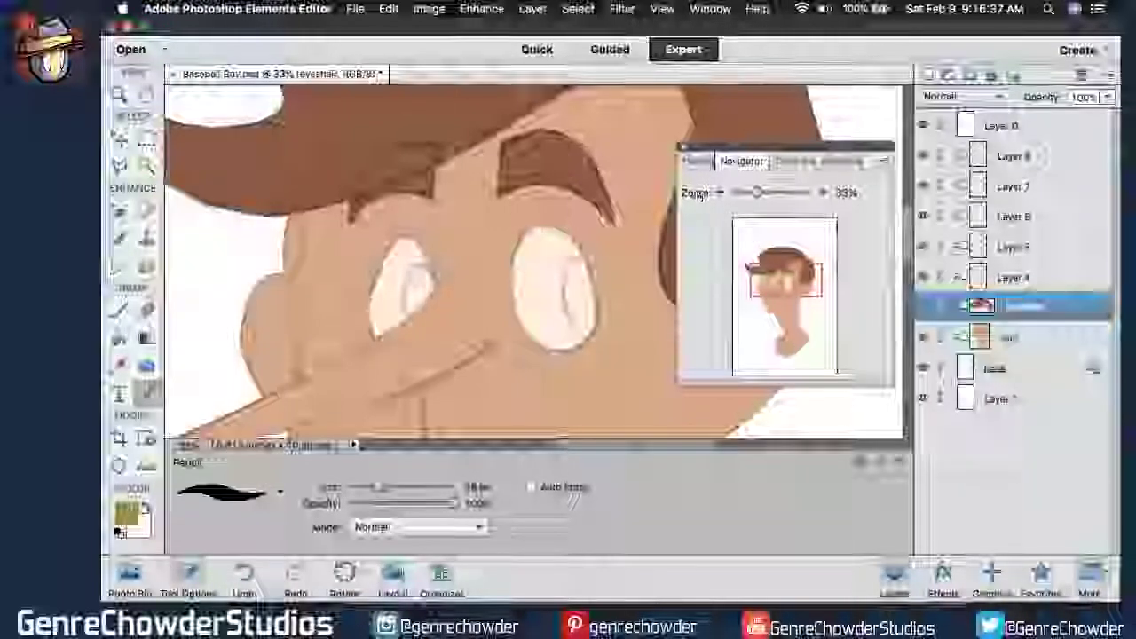
# Outline the iris of the narrower eye along the sketch line and fill it with olive green.
pyautogui.moveTo(699, 194); pyautogui.dragTo(714, 196)
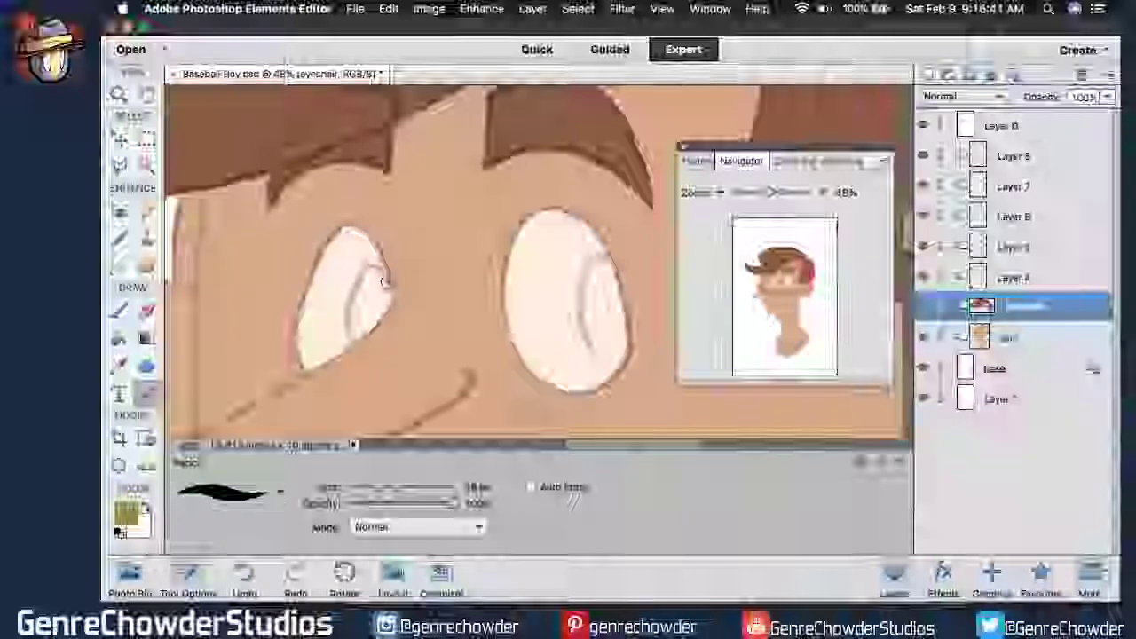
pyautogui.moveTo(383, 276)
pyautogui.mouseDown()
pyautogui.moveTo(362, 277)
pyautogui.moveTo(347, 333)
pyautogui.mouseUp()
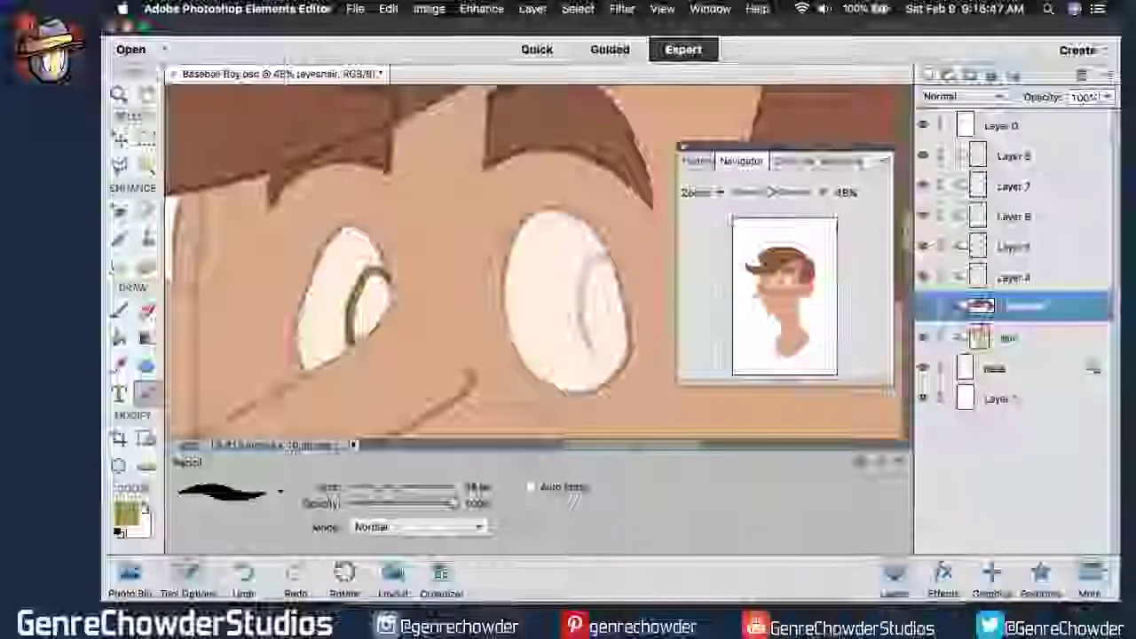
pyautogui.moveTo(359, 332); pyautogui.dragTo(378, 316)
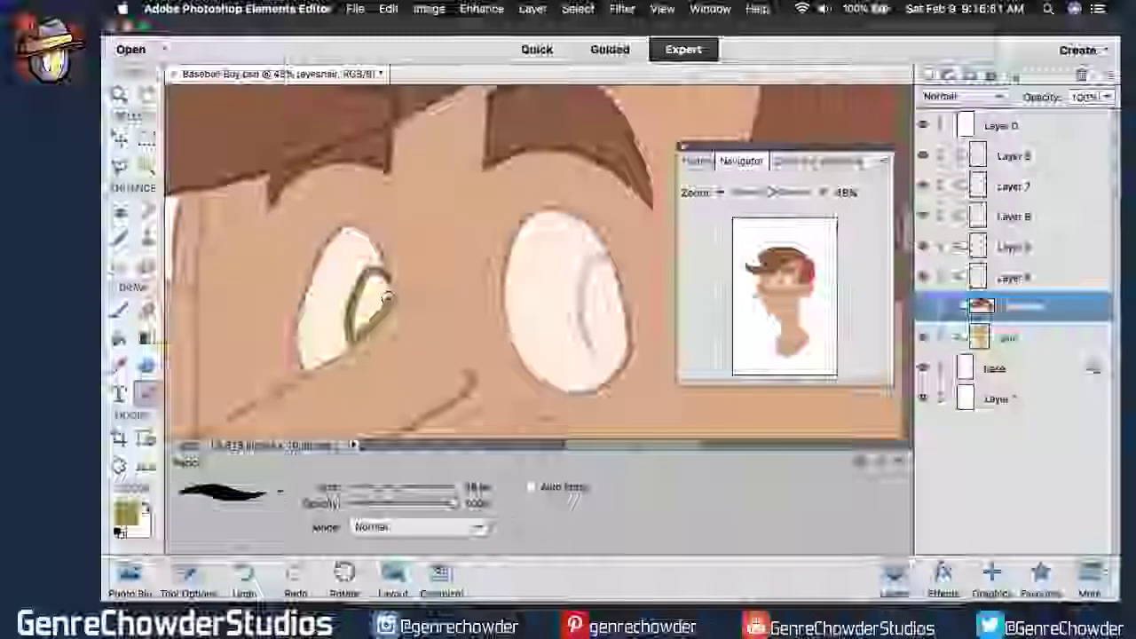
pyautogui.moveTo(387, 285)
pyautogui.mouseDown()
pyautogui.moveTo(378, 282)
pyautogui.moveTo(373, 315)
pyautogui.moveTo(364, 296)
pyautogui.moveTo(374, 289)
pyautogui.mouseUp()
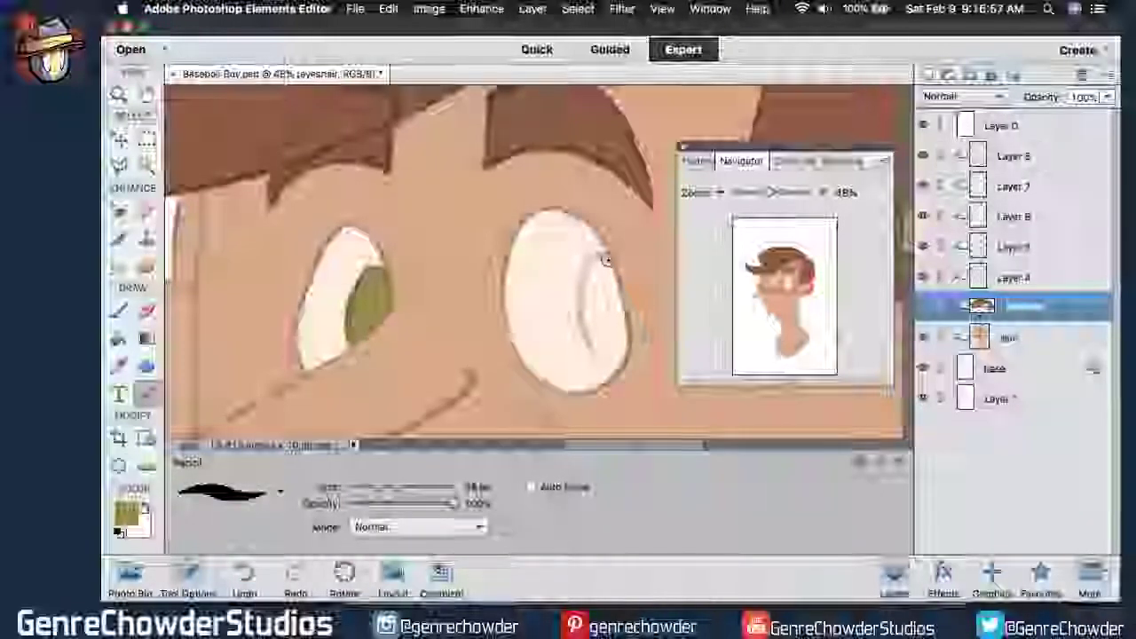
# Outline and fill the larger eye's iris with the same olive green and tidy its outer edge with the Eraser.
pyautogui.moveTo(600, 258)
pyautogui.mouseDown()
pyautogui.moveTo(580, 315)
pyautogui.moveTo(591, 351)
pyautogui.moveTo(608, 362)
pyautogui.moveTo(626, 324)
pyautogui.moveTo(603, 262)
pyautogui.moveTo(616, 309)
pyautogui.mouseUp()
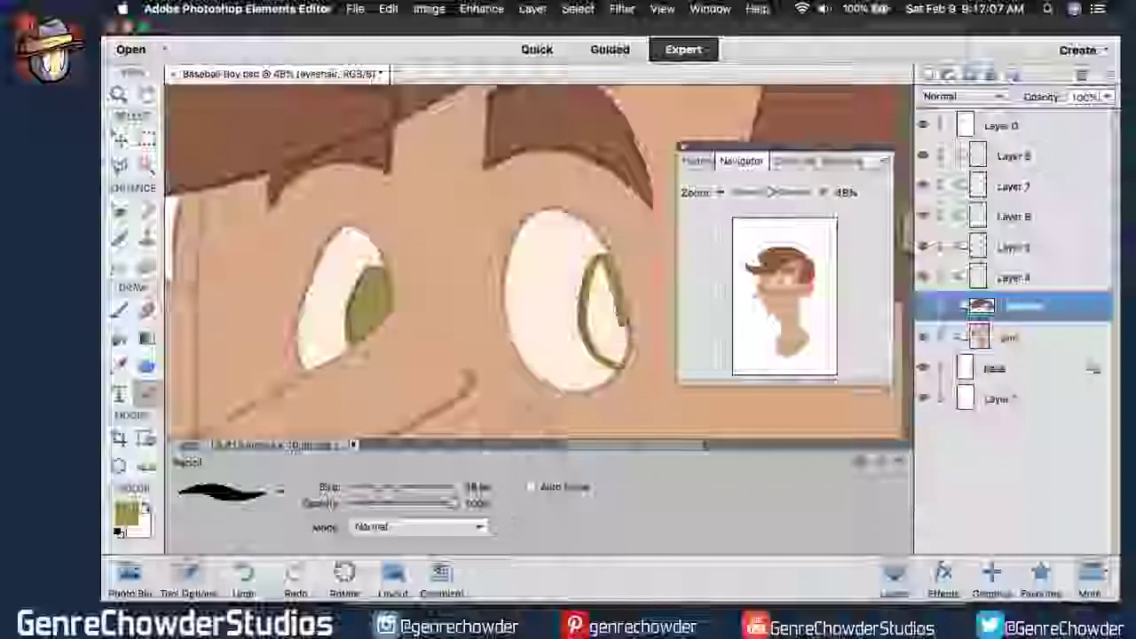
pyautogui.moveTo(610, 266)
pyautogui.mouseDown()
pyautogui.moveTo(624, 353)
pyautogui.moveTo(590, 329)
pyautogui.moveTo(612, 323)
pyautogui.moveTo(594, 319)
pyautogui.moveTo(585, 293)
pyautogui.moveTo(603, 266)
pyautogui.moveTo(603, 320)
pyautogui.mouseUp()
pyautogui.click(147, 306)
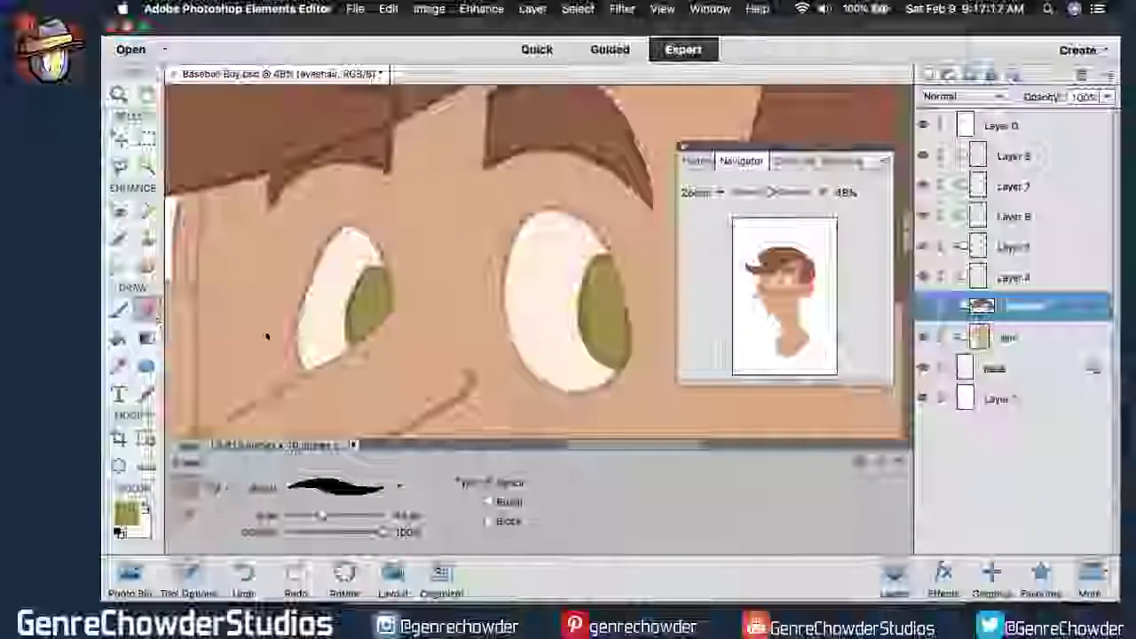
pyautogui.moveTo(628, 362); pyautogui.dragTo(633, 311)
# Rename Layer 4, directly above the eyes and hair layer, as top1.
pyautogui.moveTo(708, 192); pyautogui.dragTo(665, 191)
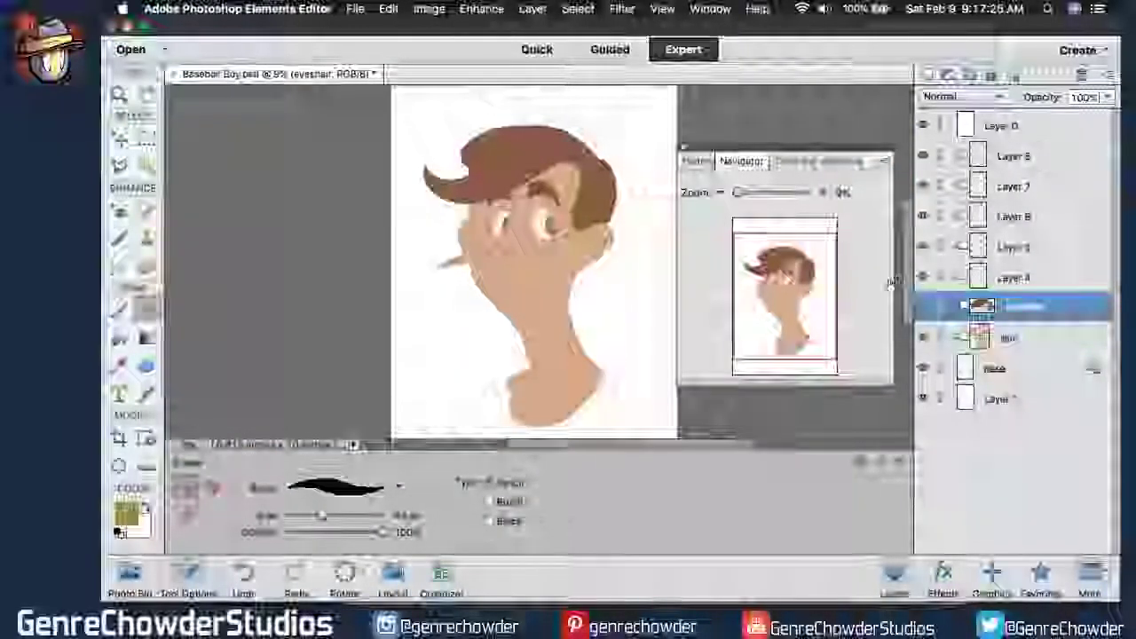
pyautogui.moveTo(903, 279)
pyautogui.mouseDown()
pyautogui.moveTo(907, 238)
pyautogui.moveTo(906, 276)
pyautogui.mouseUp()
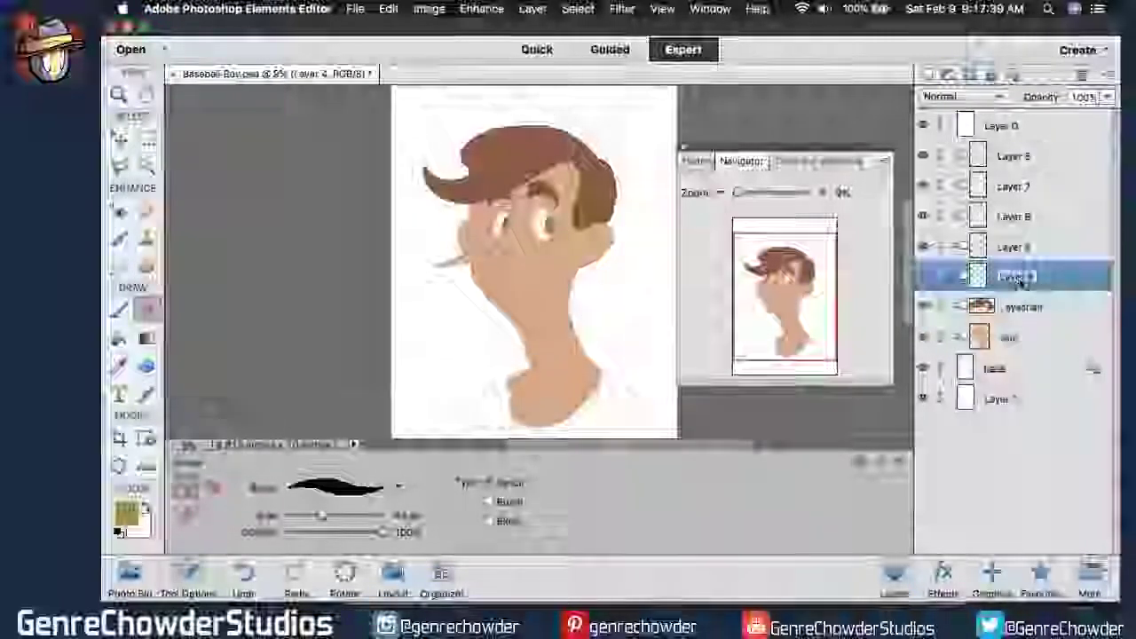
pyautogui.write('top')
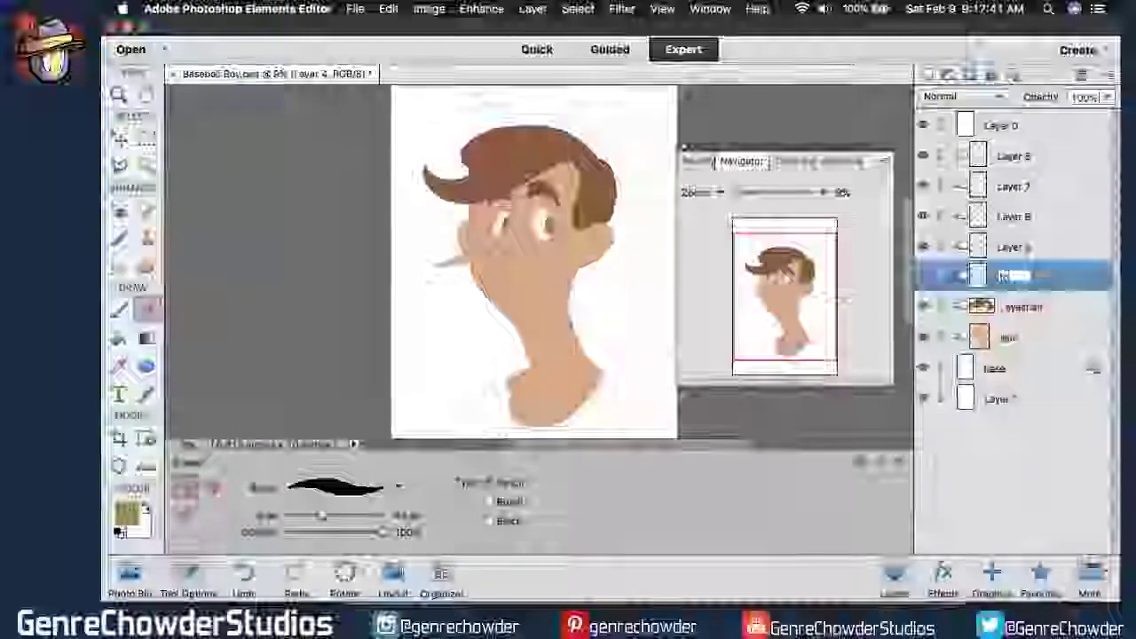
pyautogui.write('1')
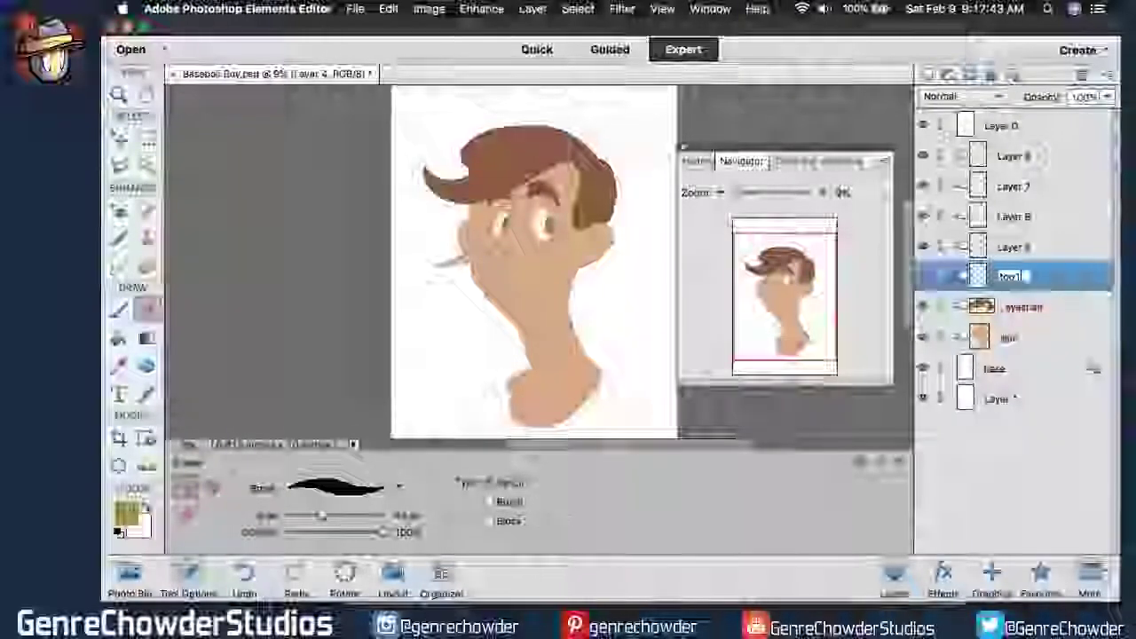
pyautogui.press('Return')
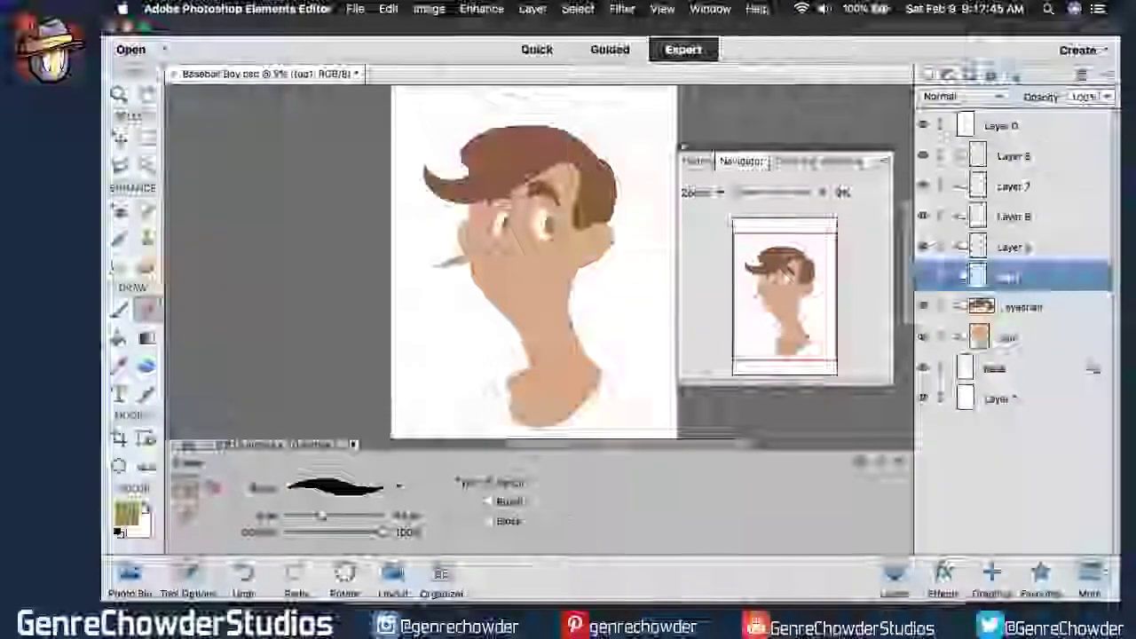
# Enlarge the Pencil brush for the shirt and choose the green pear3 swatch as the foreground colour.
pyautogui.click(147, 394)
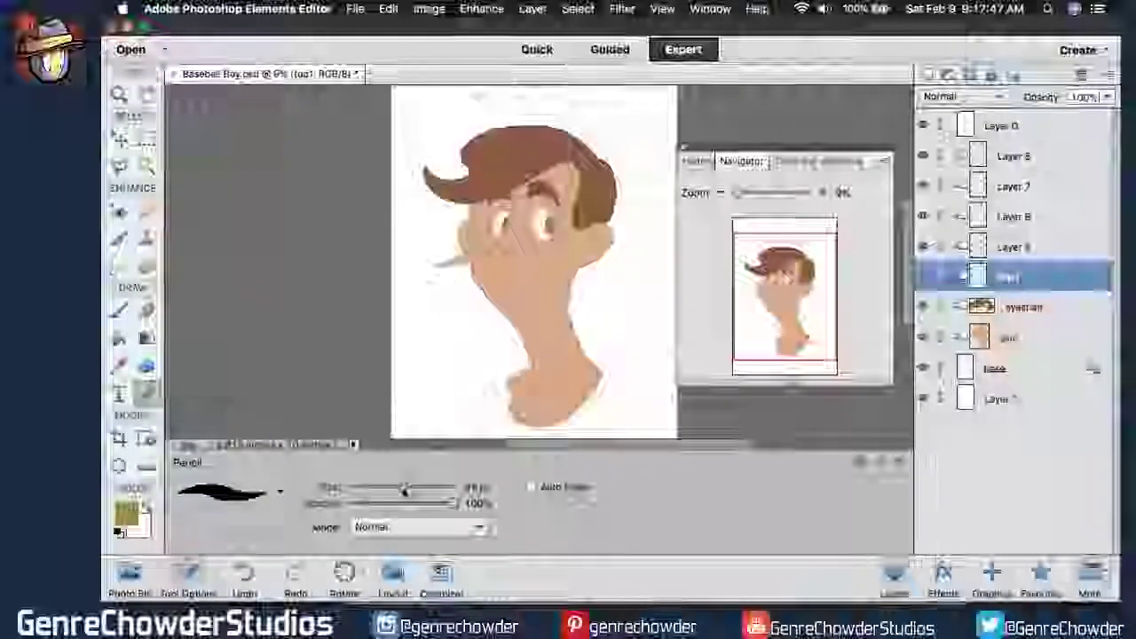
pyautogui.moveTo(404, 489); pyautogui.dragTo(416, 490)
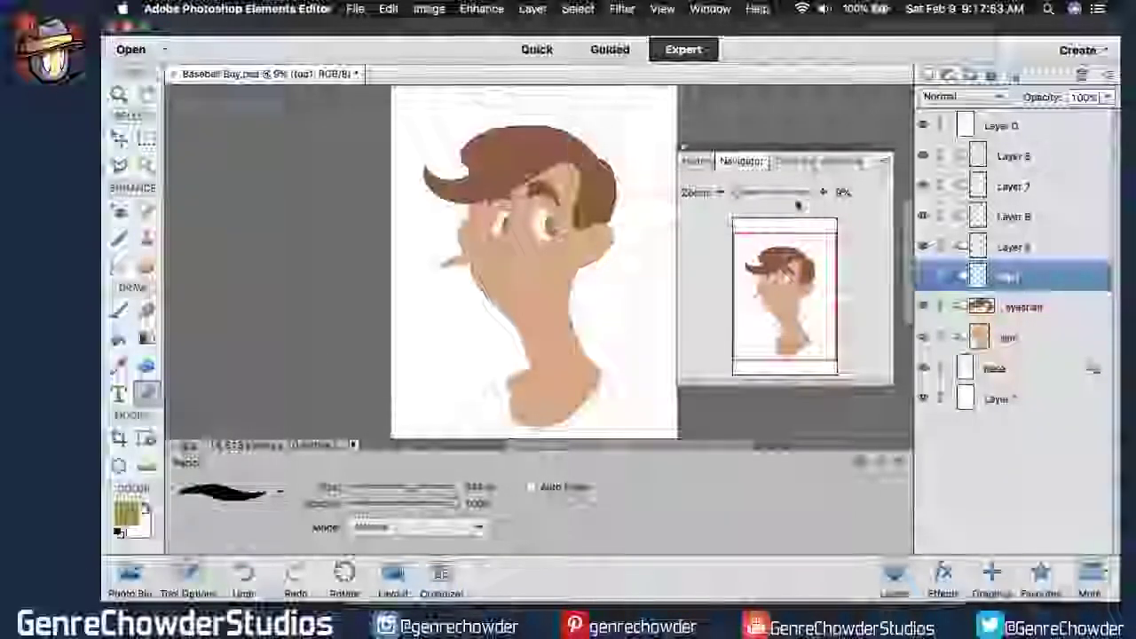
pyautogui.click(789, 160)
pyautogui.moveTo(885, 213); pyautogui.dragTo(883, 251)
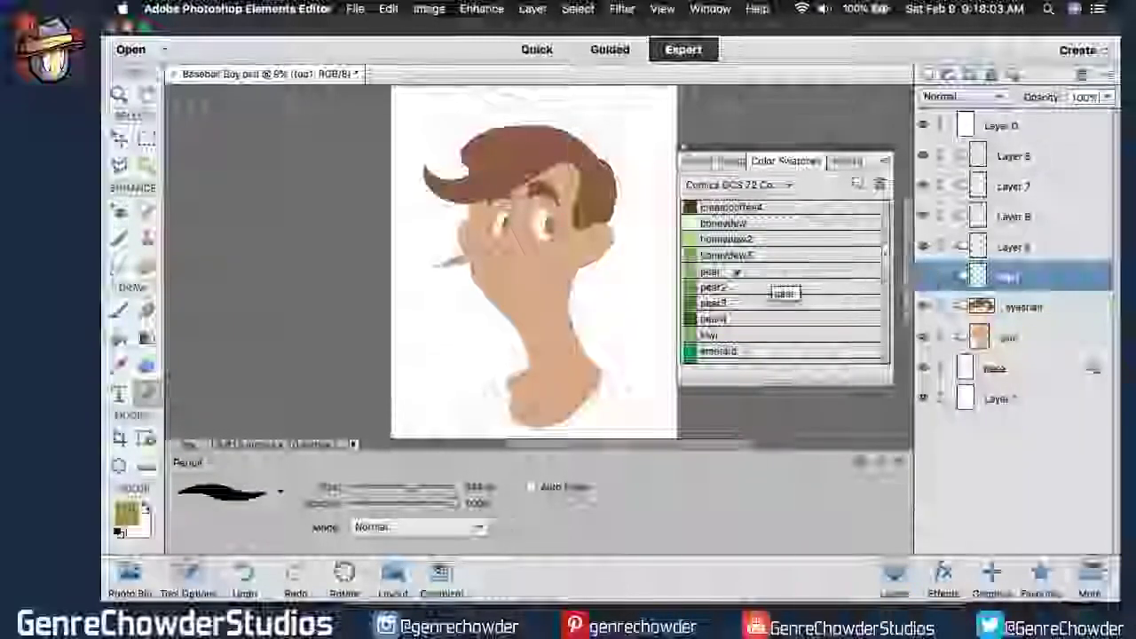
pyautogui.click(710, 302)
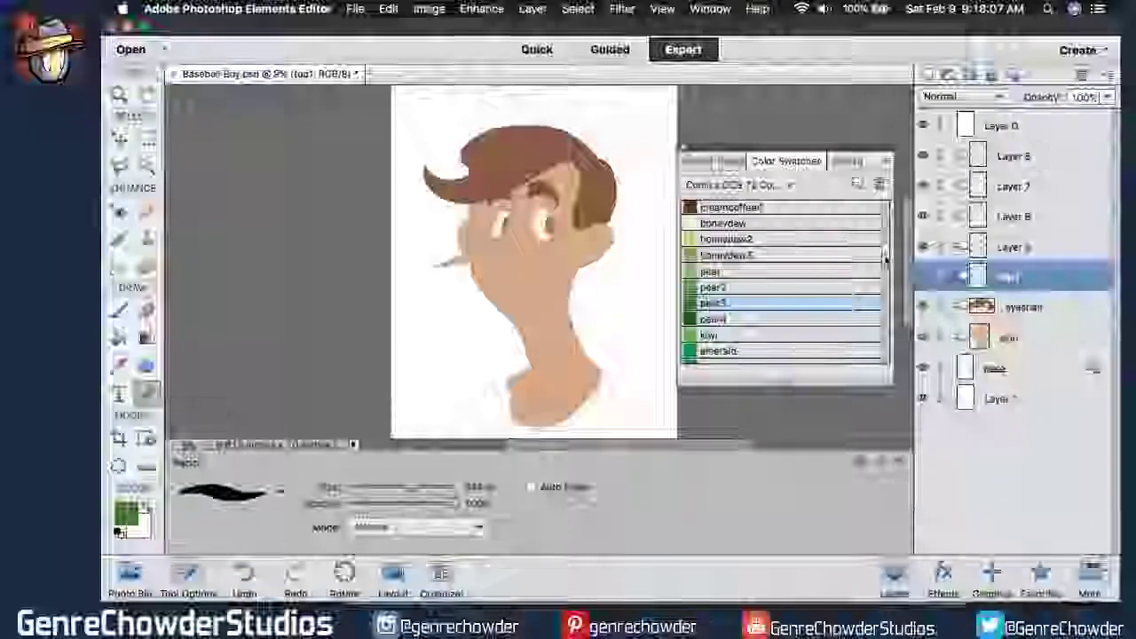
pyautogui.moveTo(885, 270)
pyautogui.mouseDown()
pyautogui.moveTo(885, 251)
pyautogui.moveTo(887, 284)
pyautogui.mouseUp()
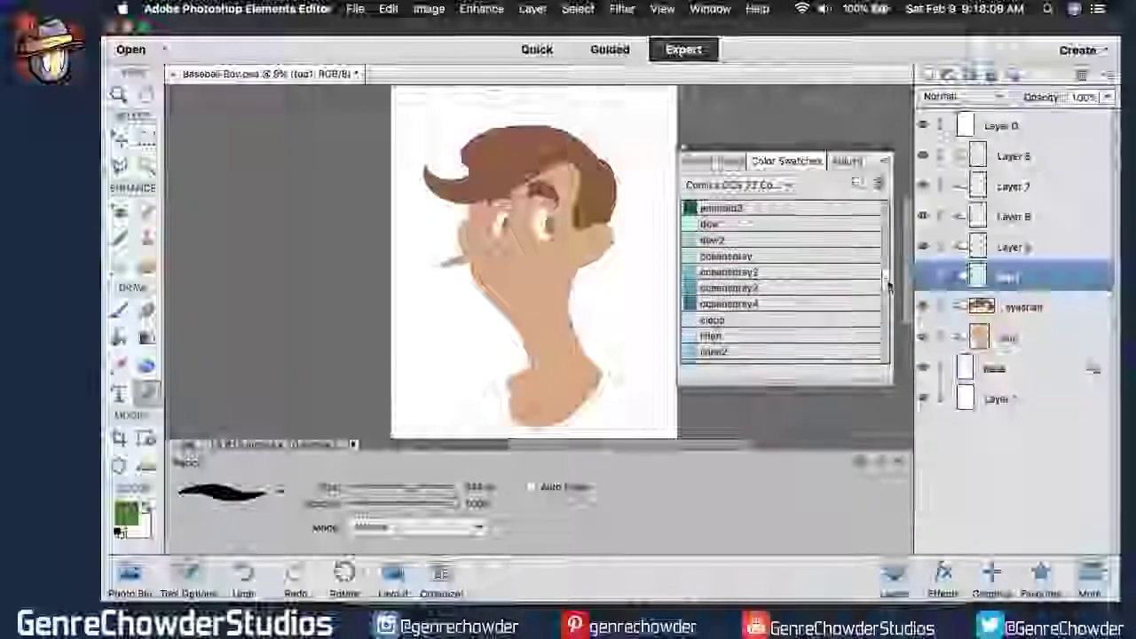
# Paint the whole shirt green on the top1 layer, covering both shoulders and the V-shaped collar around the neck.
pyautogui.click(722, 162)
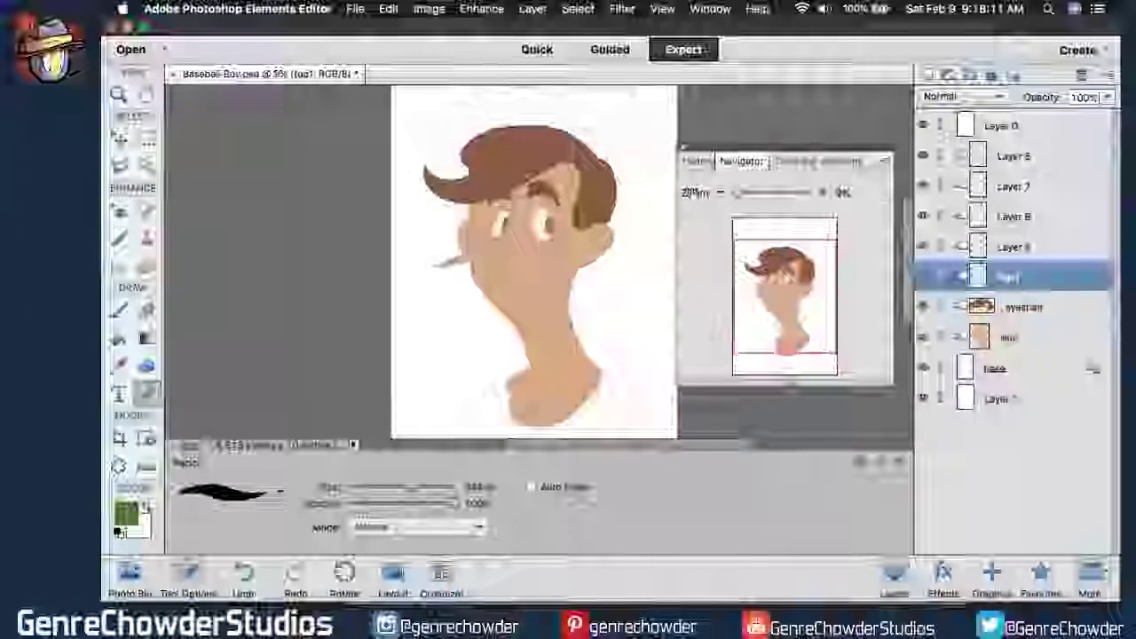
pyautogui.moveTo(692, 193); pyautogui.dragTo(701, 193)
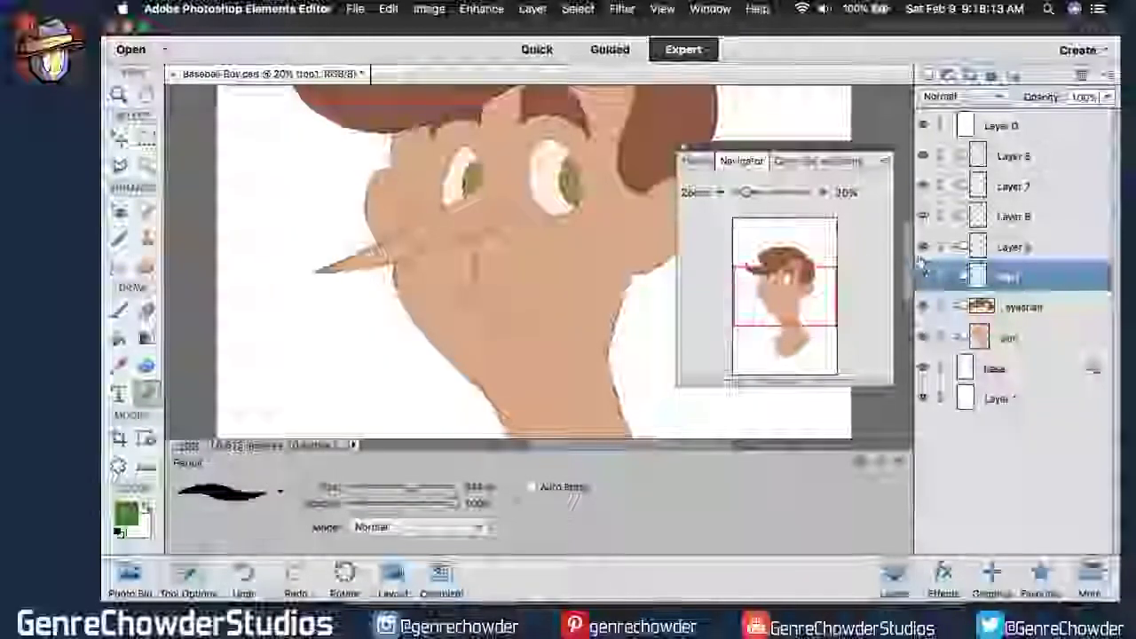
pyautogui.moveTo(908, 262); pyautogui.dragTo(904, 317)
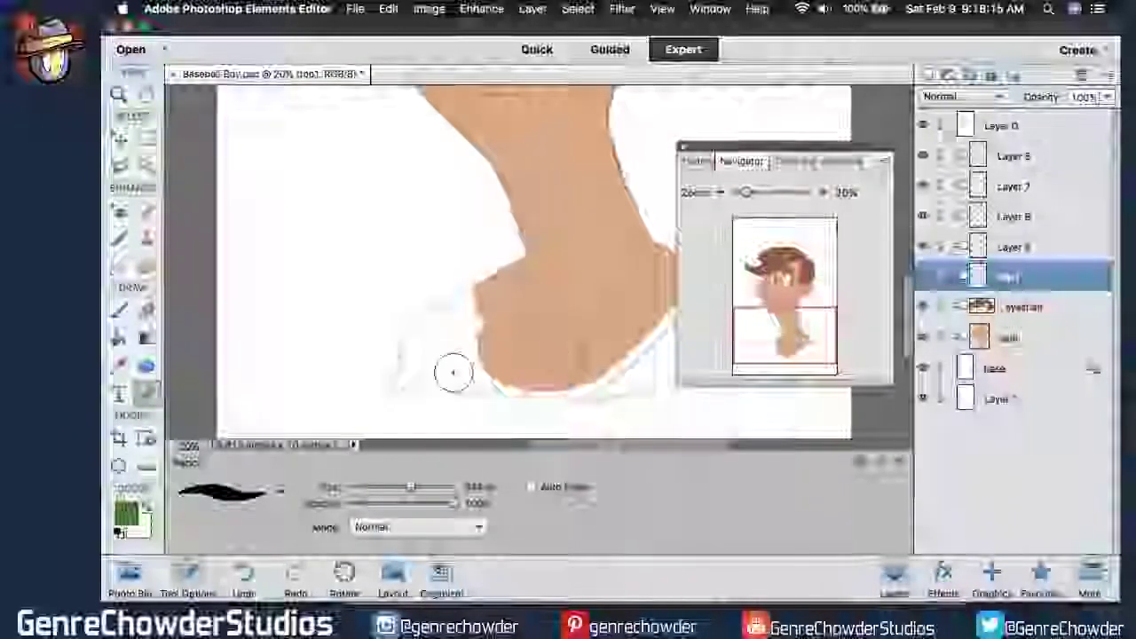
pyautogui.moveTo(398, 359)
pyautogui.mouseDown()
pyautogui.moveTo(414, 327)
pyautogui.moveTo(413, 395)
pyautogui.moveTo(440, 369)
pyautogui.moveTo(443, 402)
pyautogui.moveTo(465, 281)
pyautogui.moveTo(486, 401)
pyautogui.moveTo(486, 265)
pyautogui.moveTo(505, 402)
pyautogui.moveTo(493, 271)
pyautogui.moveTo(522, 403)
pyautogui.moveTo(502, 243)
pyautogui.moveTo(544, 365)
pyautogui.moveTo(559, 417)
pyautogui.mouseUp()
pyautogui.hscroll(5, 621, 439)
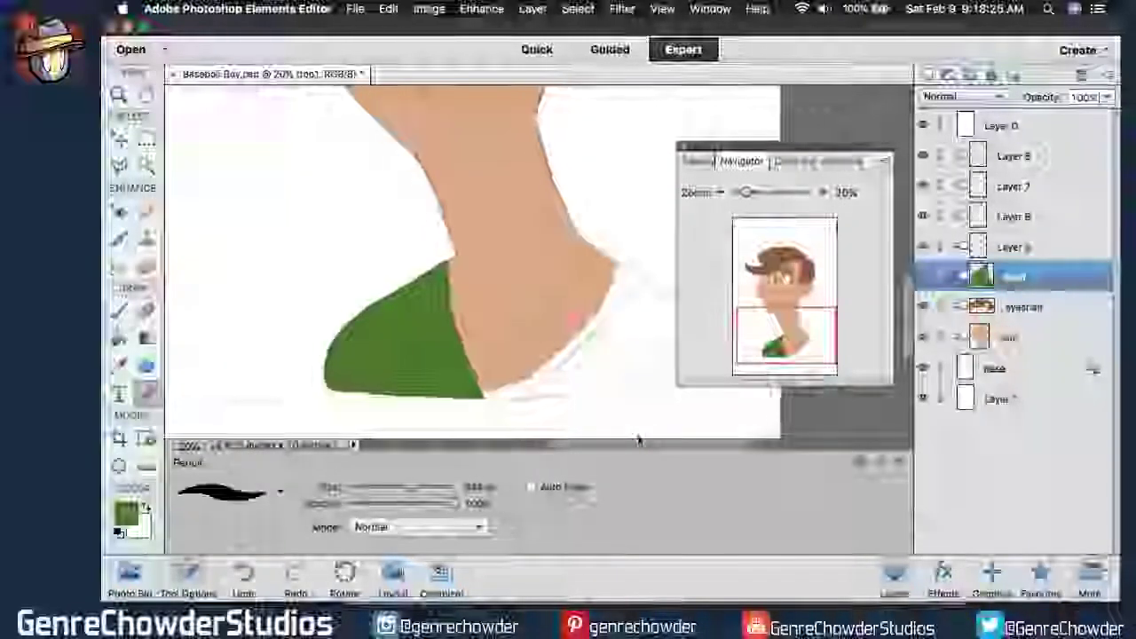
pyautogui.moveTo(639, 376)
pyautogui.mouseDown()
pyautogui.moveTo(576, 417)
pyautogui.moveTo(651, 318)
pyautogui.moveTo(559, 397)
pyautogui.moveTo(563, 358)
pyautogui.moveTo(635, 299)
pyautogui.moveTo(500, 411)
pyautogui.moveTo(650, 258)
pyautogui.moveTo(461, 425)
pyautogui.moveTo(642, 248)
pyautogui.moveTo(471, 398)
pyautogui.moveTo(414, 418)
pyautogui.mouseUp()
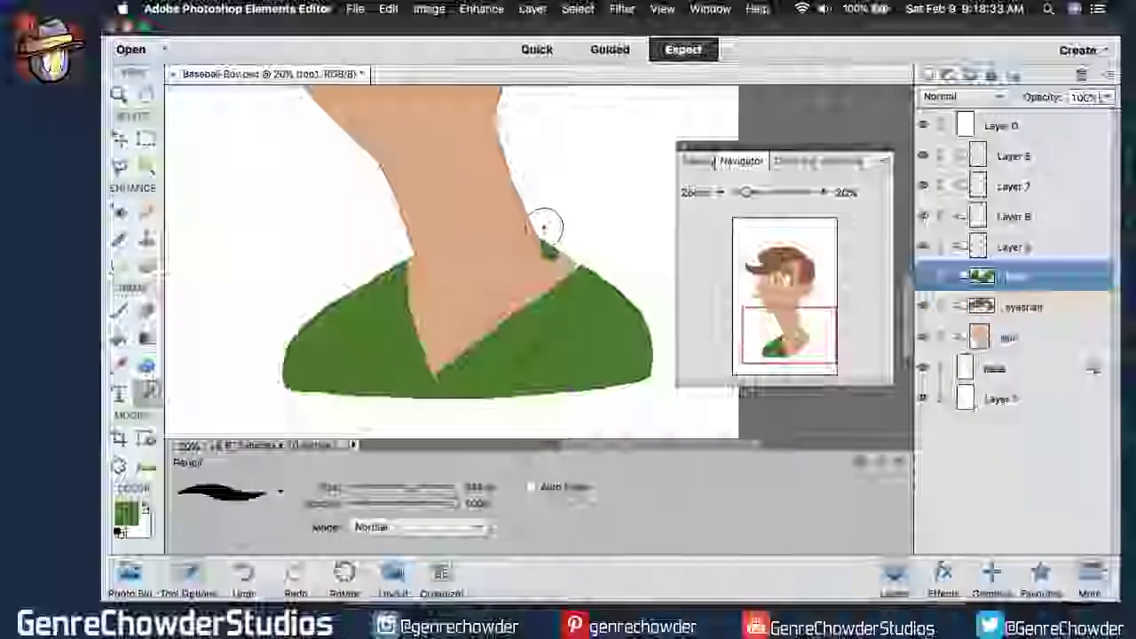
pyautogui.moveTo(540, 228)
pyautogui.mouseDown()
pyautogui.moveTo(551, 265)
pyautogui.moveTo(526, 280)
pyautogui.moveTo(556, 243)
pyautogui.moveTo(490, 326)
pyautogui.moveTo(437, 371)
pyautogui.mouseUp()
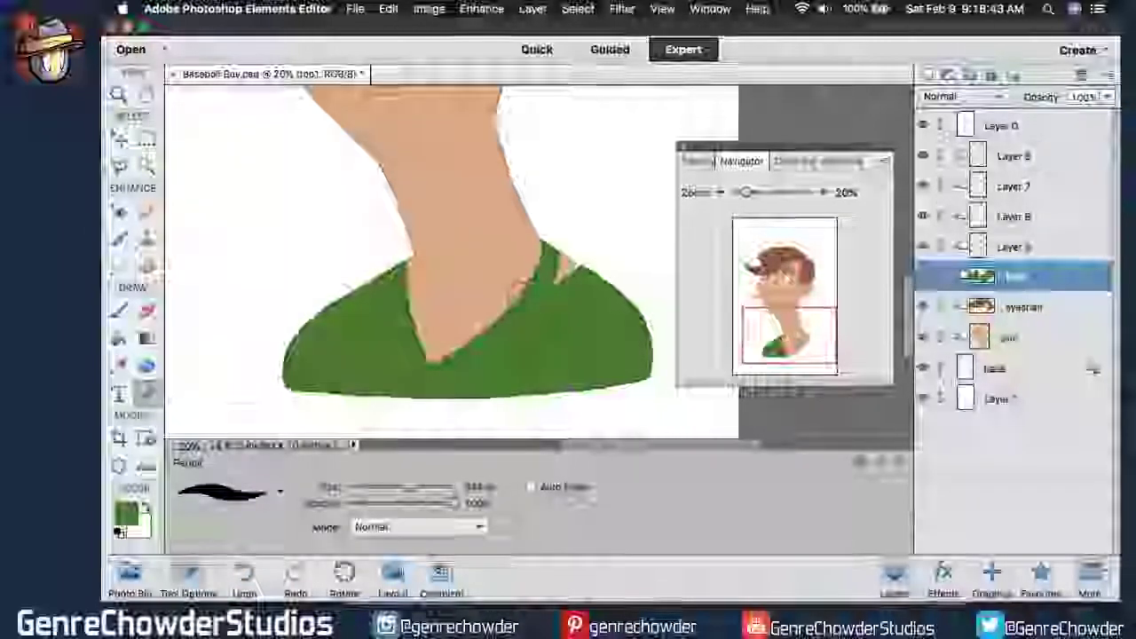
pyautogui.click(563, 270)
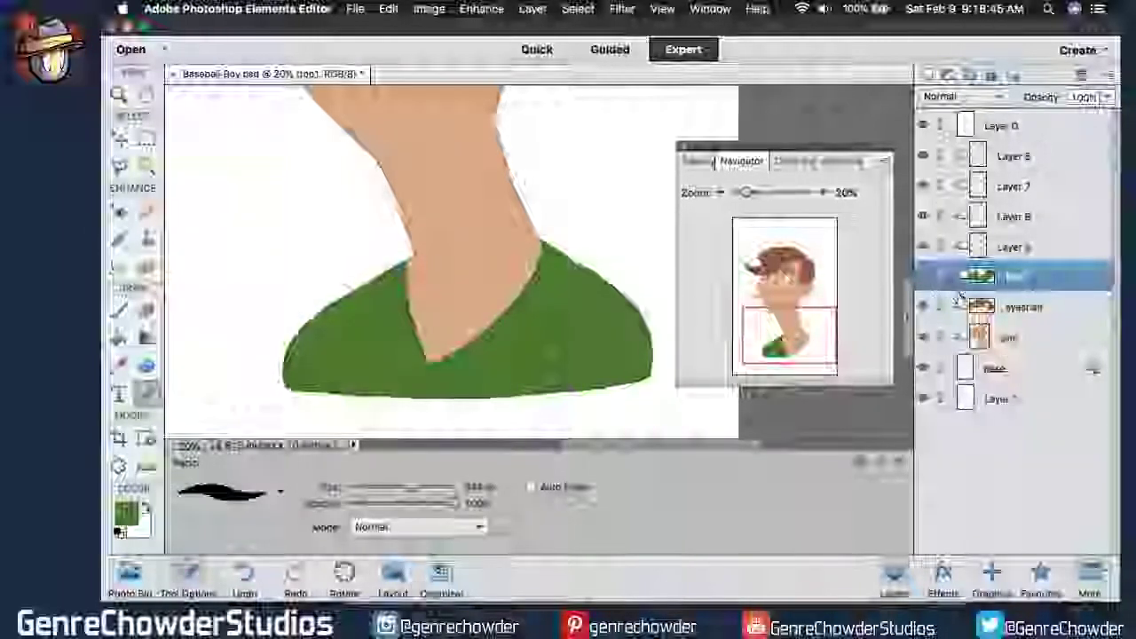
# Paint the baseball cap's brim and crown with the same green on the top1 layer.
pyautogui.scroll(10, 905, 320)
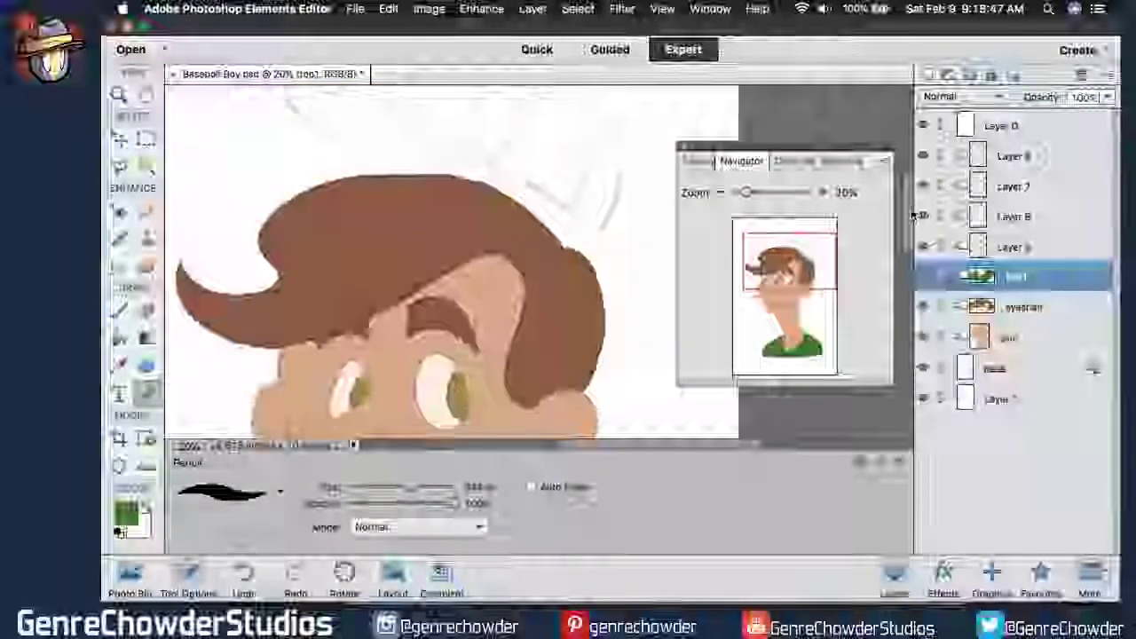
pyautogui.moveTo(288, 167)
pyautogui.mouseDown()
pyautogui.moveTo(552, 246)
pyautogui.moveTo(461, 200)
pyautogui.moveTo(608, 306)
pyautogui.moveTo(469, 165)
pyautogui.moveTo(620, 273)
pyautogui.moveTo(562, 219)
pyautogui.moveTo(580, 162)
pyautogui.mouseUp()
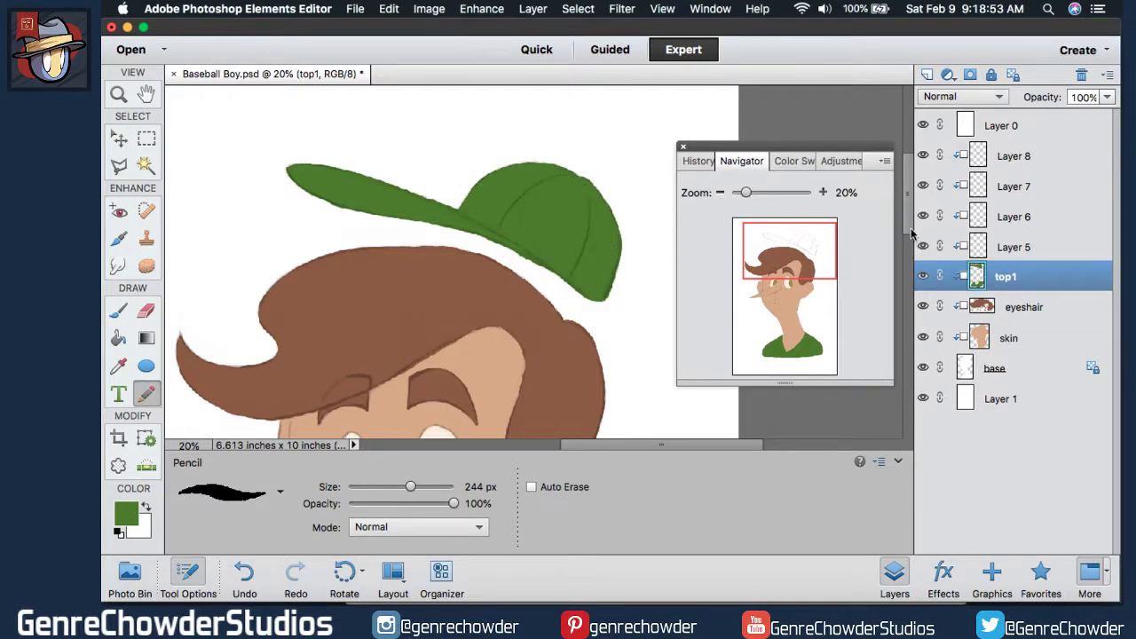
pyautogui.moveTo(907, 232); pyautogui.dragTo(883, 342)
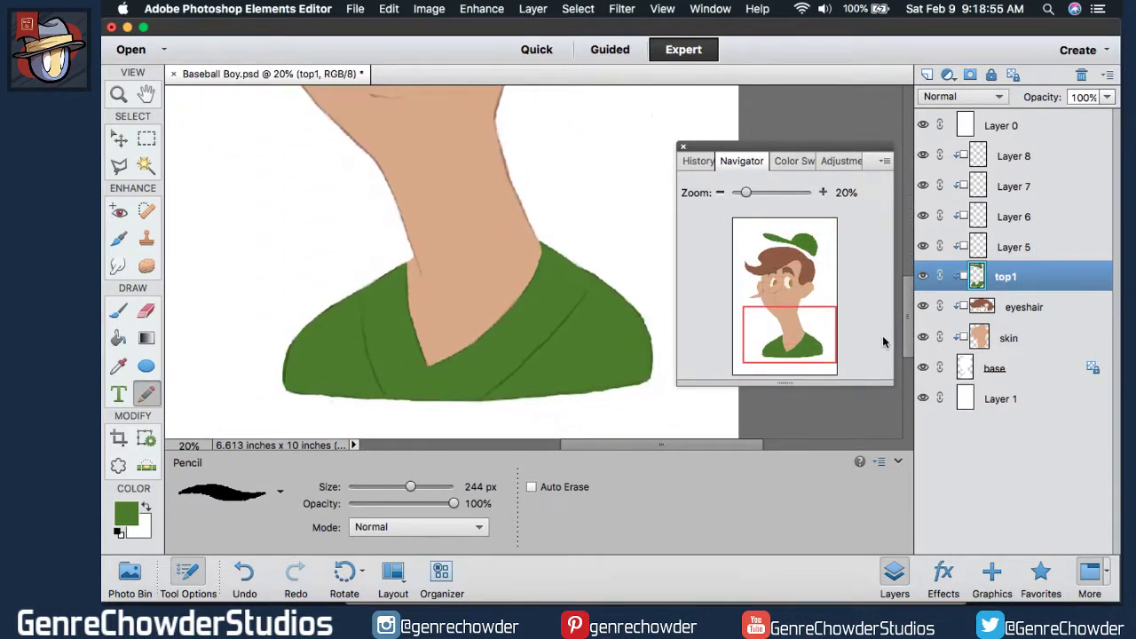
# Rename Layer 5 as top2 and choose the yellow banana2 swatch as the foreground colour.
pyautogui.doubleClick(1013, 246)
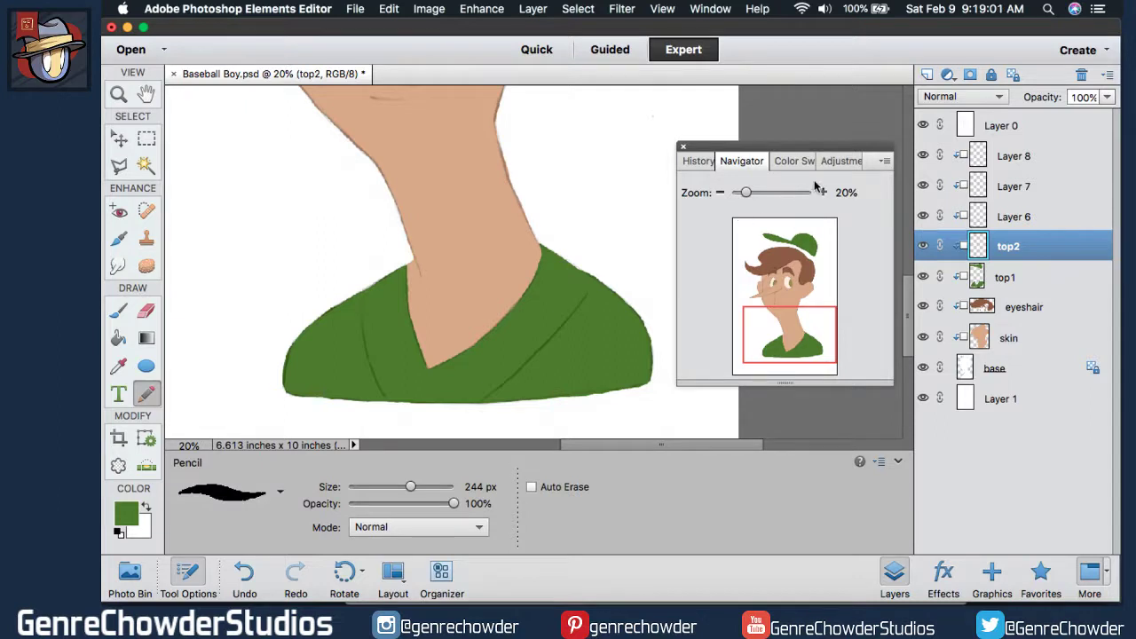
pyautogui.moveTo(905, 301); pyautogui.dragTo(918, 214)
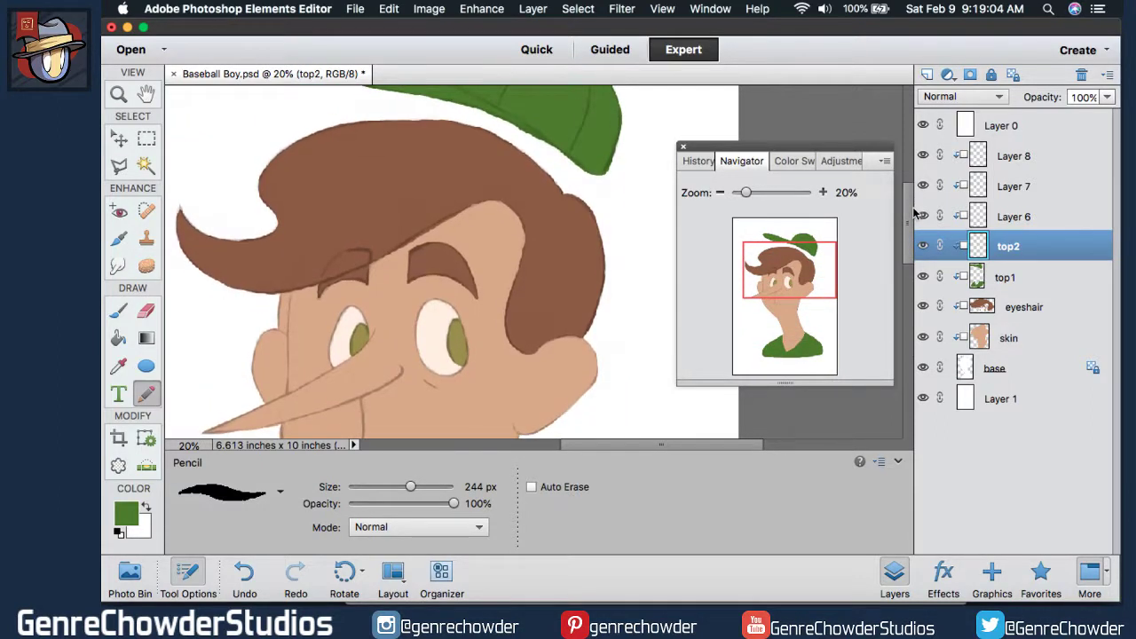
pyautogui.click(794, 161)
pyautogui.moveTo(884, 264); pyautogui.dragTo(907, 320)
pyautogui.click(696, 325)
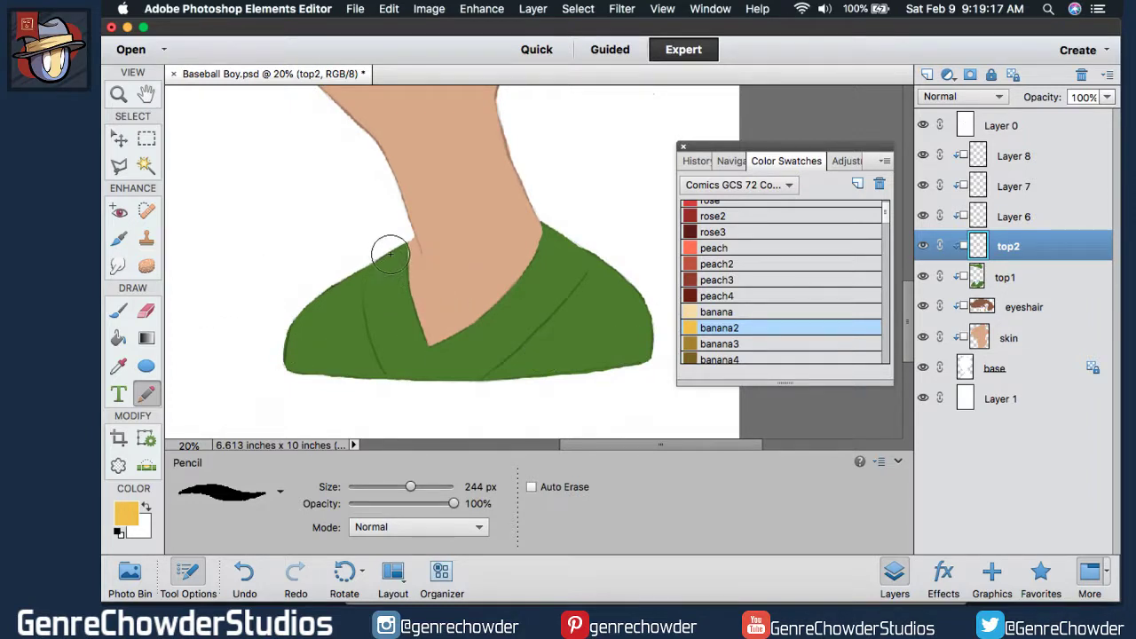
# Paint the shirt's V-shaped collar band yellow on the top2 layer with the 244 px Pencil, following the sketch lines.
pyautogui.moveTo(383, 244)
pyautogui.mouseDown()
pyautogui.moveTo(400, 380)
pyautogui.moveTo(396, 361)
pyautogui.mouseUp()
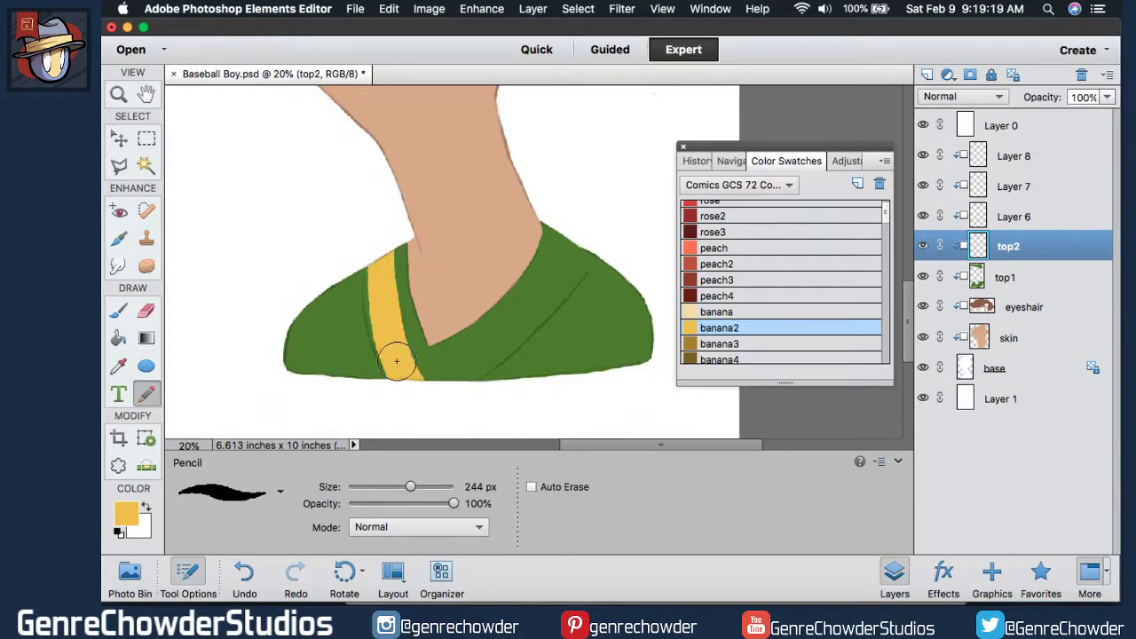
pyautogui.moveTo(382, 303)
pyautogui.mouseDown()
pyautogui.moveTo(384, 242)
pyautogui.moveTo(380, 295)
pyautogui.moveTo(411, 382)
pyautogui.moveTo(390, 342)
pyautogui.moveTo(382, 251)
pyautogui.moveTo(404, 378)
pyautogui.mouseUp()
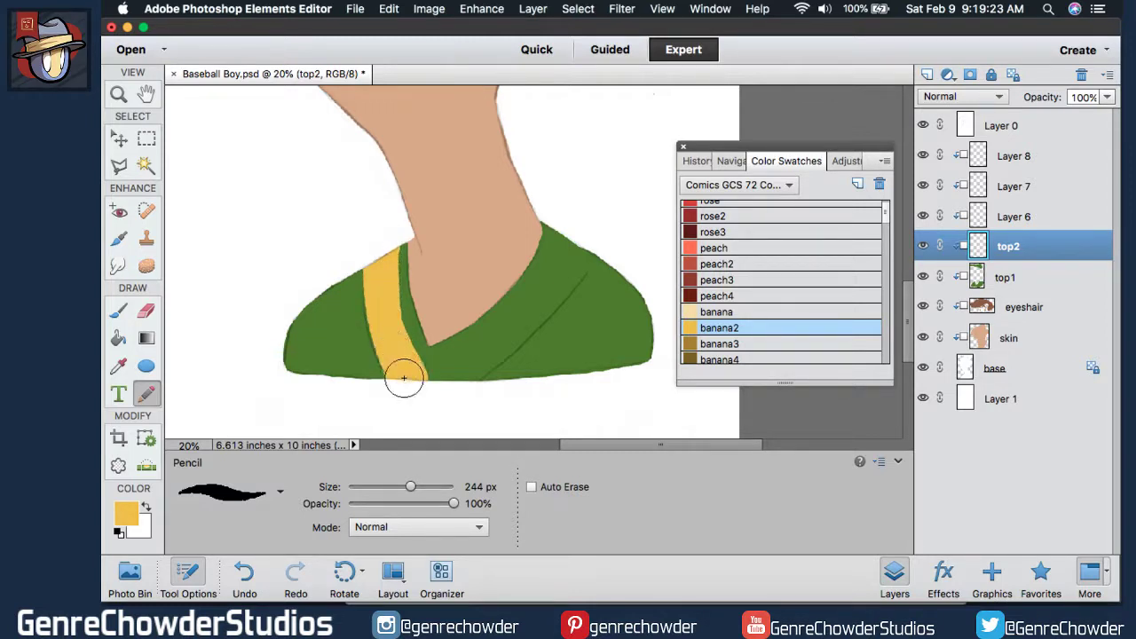
pyautogui.moveTo(381, 241); pyautogui.dragTo(388, 335)
pyautogui.moveTo(413, 396)
pyautogui.mouseDown()
pyautogui.moveTo(375, 229)
pyautogui.moveTo(389, 192)
pyautogui.moveTo(399, 302)
pyautogui.mouseUp()
pyautogui.click(147, 311)
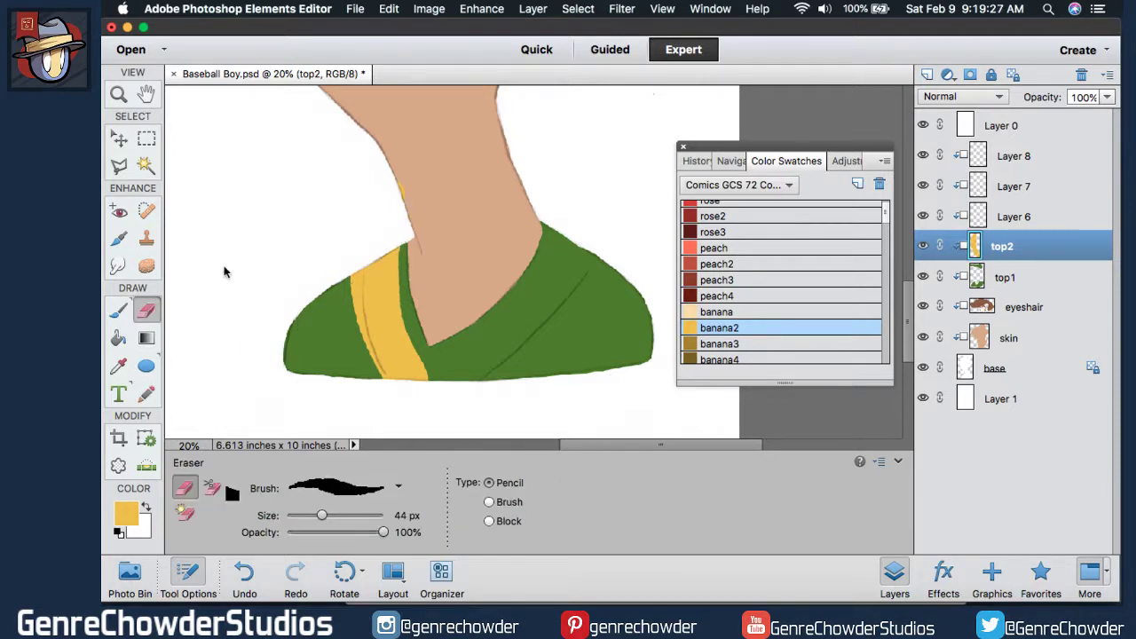
pyautogui.click(148, 391)
pyautogui.moveTo(391, 240)
pyautogui.mouseDown()
pyautogui.moveTo(402, 347)
pyautogui.moveTo(418, 394)
pyautogui.mouseUp()
pyautogui.moveTo(396, 241)
pyautogui.mouseDown()
pyautogui.moveTo(406, 340)
pyautogui.moveTo(423, 393)
pyautogui.moveTo(388, 242)
pyautogui.moveTo(434, 399)
pyautogui.moveTo(388, 237)
pyautogui.moveTo(419, 351)
pyautogui.moveTo(438, 371)
pyautogui.mouseUp()
pyautogui.moveTo(557, 221)
pyautogui.mouseDown()
pyautogui.moveTo(507, 299)
pyautogui.moveTo(414, 373)
pyautogui.moveTo(543, 263)
pyautogui.moveTo(431, 380)
pyautogui.moveTo(520, 310)
pyautogui.moveTo(573, 239)
pyautogui.moveTo(458, 370)
pyautogui.moveTo(585, 228)
pyautogui.moveTo(487, 350)
pyautogui.moveTo(507, 334)
pyautogui.moveTo(596, 224)
pyautogui.mouseUp()
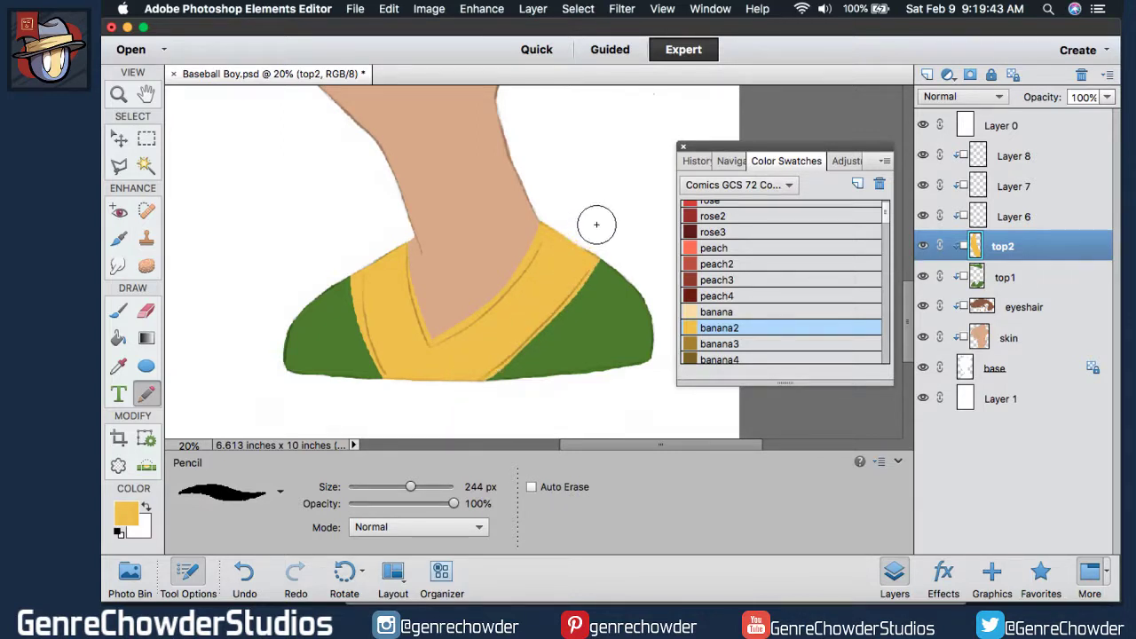
pyautogui.moveTo(492, 349); pyautogui.dragTo(441, 379)
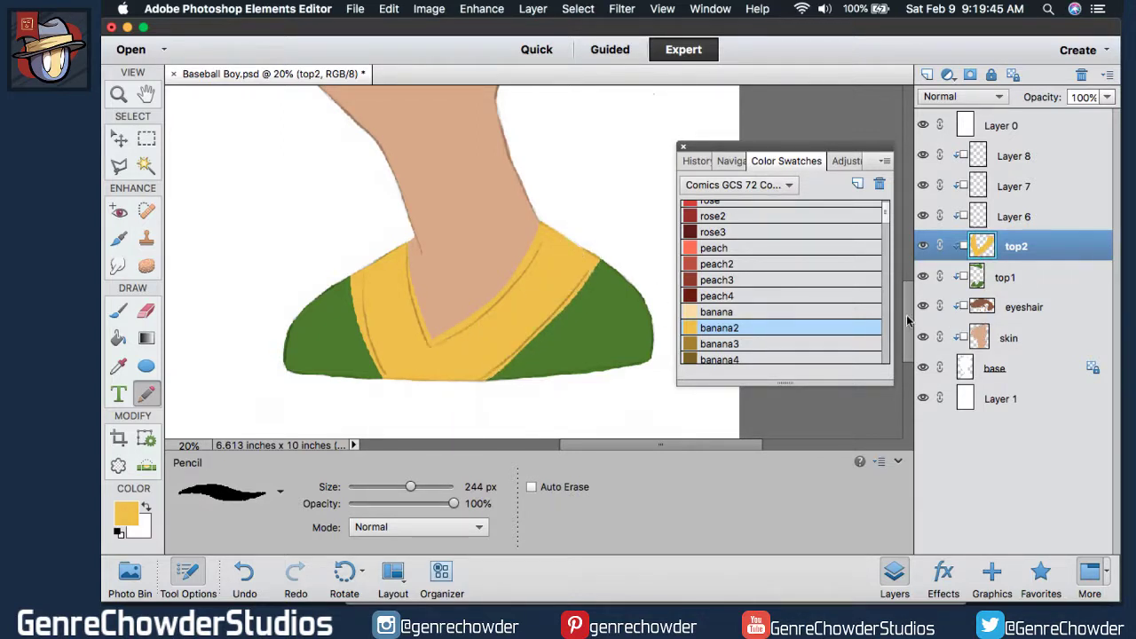
# Paint the cap's brim yellow on the top2 layer up to where it meets the crown.
pyautogui.moveTo(907, 321); pyautogui.dragTo(928, 202)
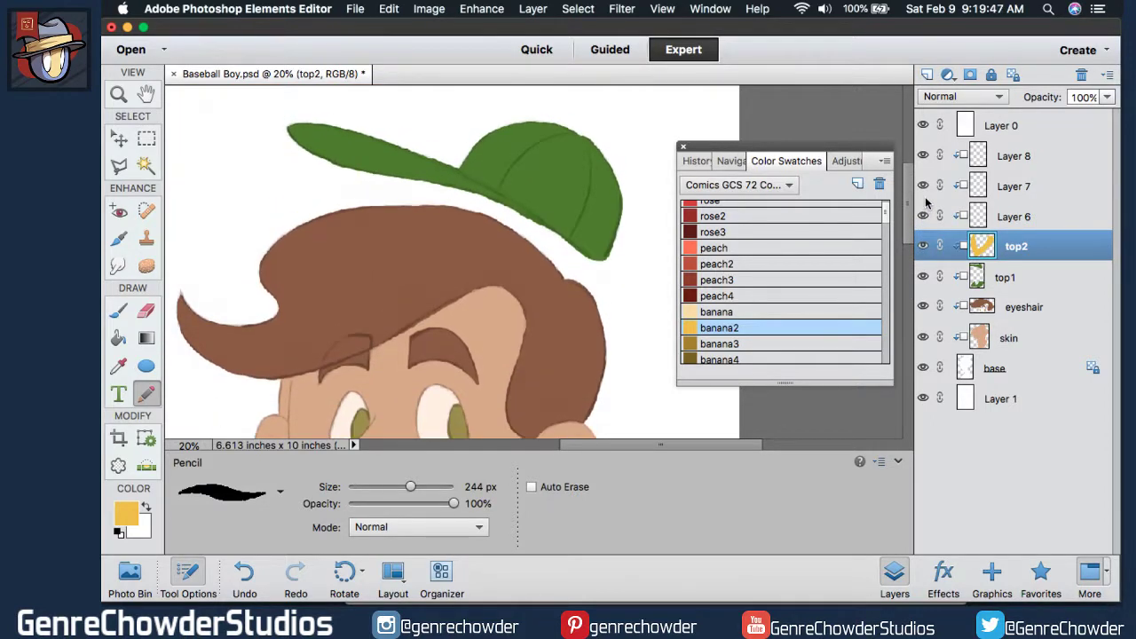
pyautogui.moveTo(329, 163)
pyautogui.mouseDown()
pyautogui.moveTo(290, 139)
pyautogui.moveTo(437, 171)
pyautogui.moveTo(378, 148)
pyautogui.moveTo(448, 176)
pyautogui.moveTo(421, 160)
pyautogui.moveTo(559, 266)
pyautogui.mouseUp()
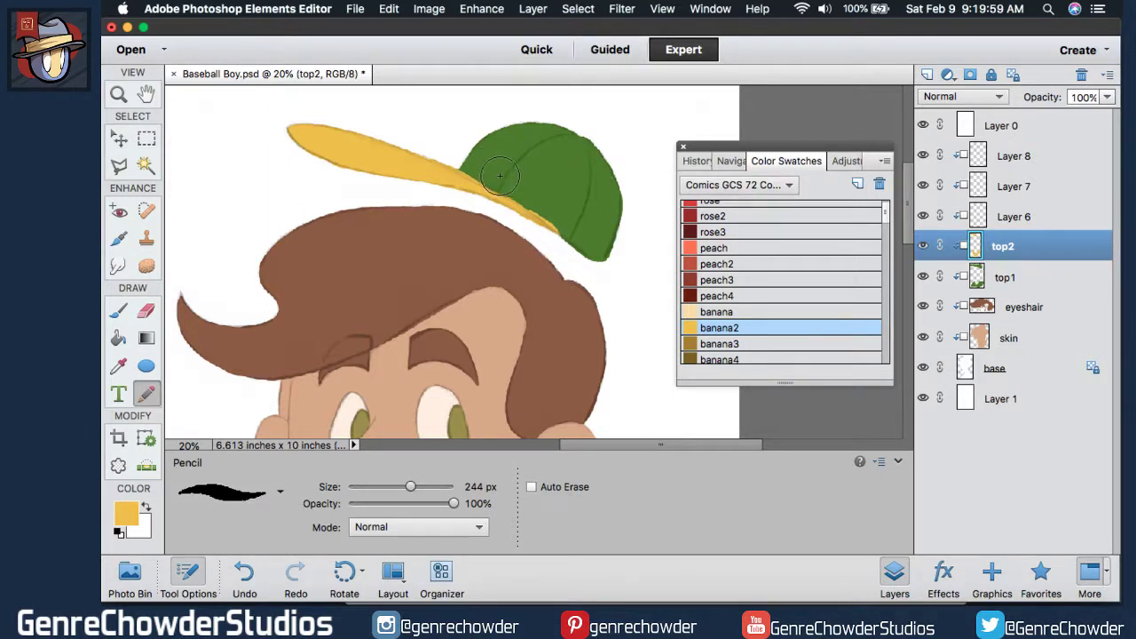
pyautogui.moveTo(532, 207)
pyautogui.mouseDown()
pyautogui.moveTo(579, 140)
pyautogui.moveTo(512, 202)
pyautogui.mouseUp()
# Try filling the cap's middle panel with yellow and undo those strokes.
pyautogui.moveTo(555, 152)
pyautogui.mouseDown()
pyautogui.moveTo(506, 203)
pyautogui.moveTo(550, 155)
pyautogui.moveTo(556, 176)
pyautogui.moveTo(532, 217)
pyautogui.moveTo(567, 166)
pyautogui.moveTo(559, 235)
pyautogui.moveTo(577, 139)
pyautogui.moveTo(572, 200)
pyautogui.moveTo(548, 245)
pyautogui.mouseUp()
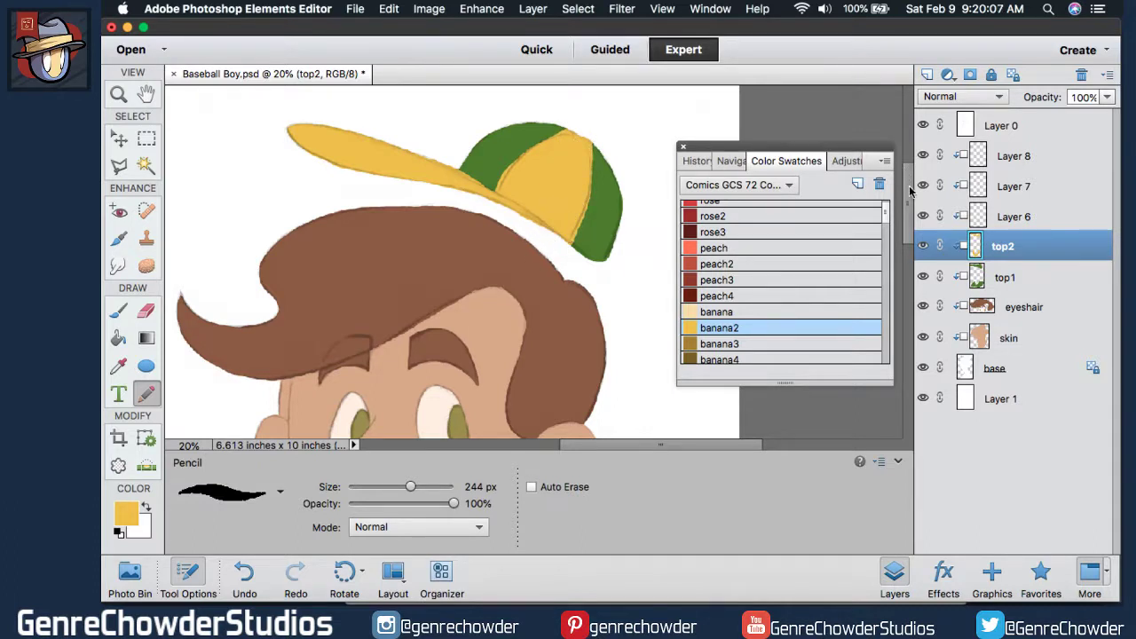
pyautogui.moveTo(910, 191); pyautogui.dragTo(888, 168)
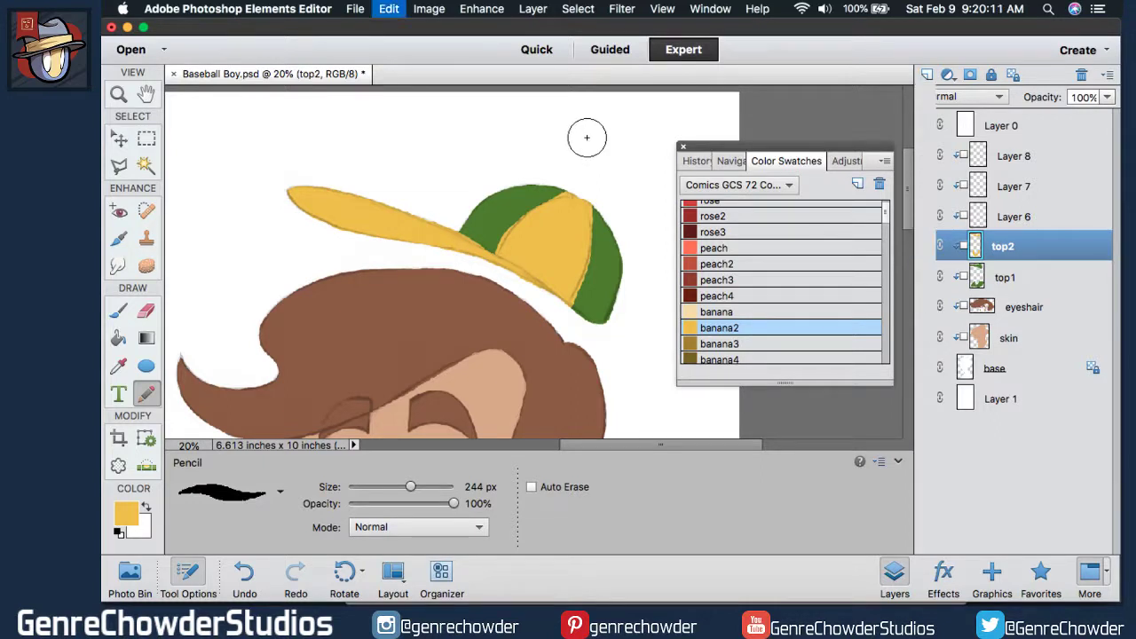
pyautogui.press('super+z')
pyautogui.press('super+z')
# Try yellow on the cap's front and back panels, compare it with a yellow middle panel, and undo both trials.
pyautogui.moveTo(484, 250)
pyautogui.mouseDown()
pyautogui.moveTo(508, 210)
pyautogui.moveTo(576, 181)
pyautogui.moveTo(452, 236)
pyautogui.moveTo(516, 189)
pyautogui.mouseUp()
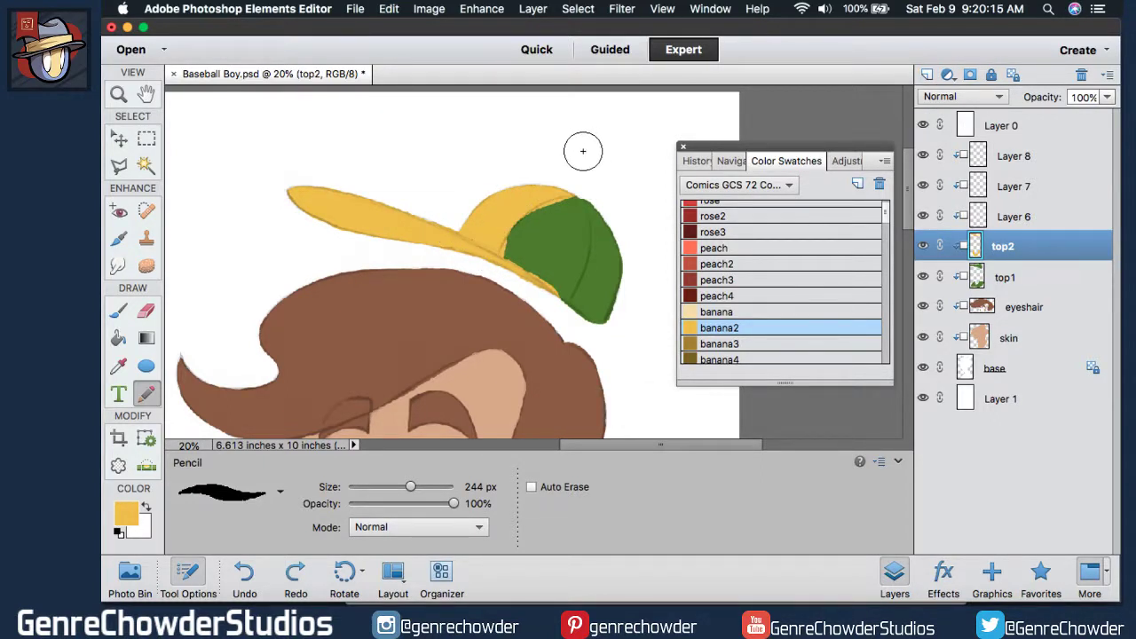
pyautogui.moveTo(599, 191)
pyautogui.mouseDown()
pyautogui.moveTo(611, 238)
pyautogui.moveTo(589, 178)
pyautogui.moveTo(598, 262)
pyautogui.moveTo(584, 305)
pyautogui.moveTo(566, 313)
pyautogui.moveTo(591, 299)
pyautogui.moveTo(615, 229)
pyautogui.moveTo(598, 310)
pyautogui.mouseUp()
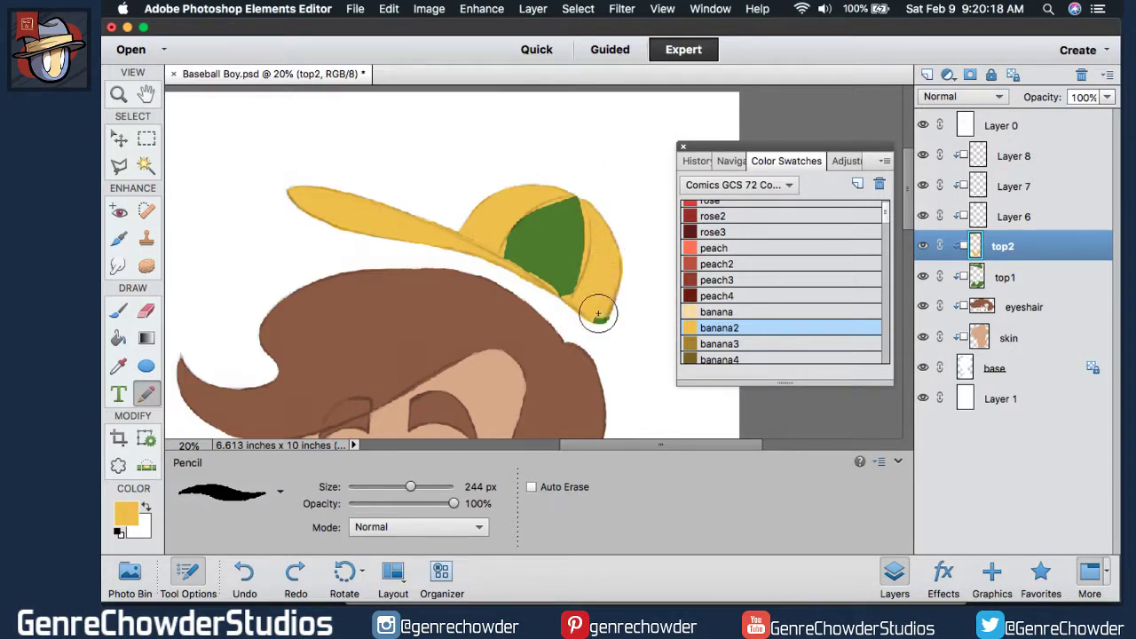
pyautogui.click(732, 160)
pyautogui.moveTo(691, 196)
pyautogui.mouseDown()
pyautogui.moveTo(667, 194)
pyautogui.moveTo(677, 195)
pyautogui.mouseUp()
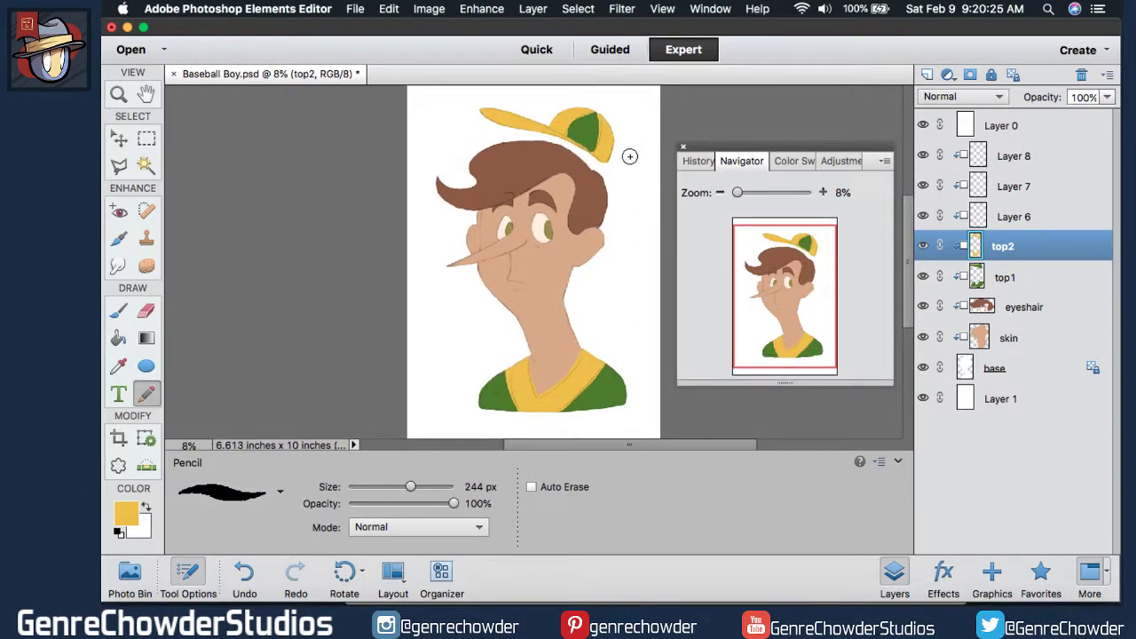
pyautogui.press('super+z')
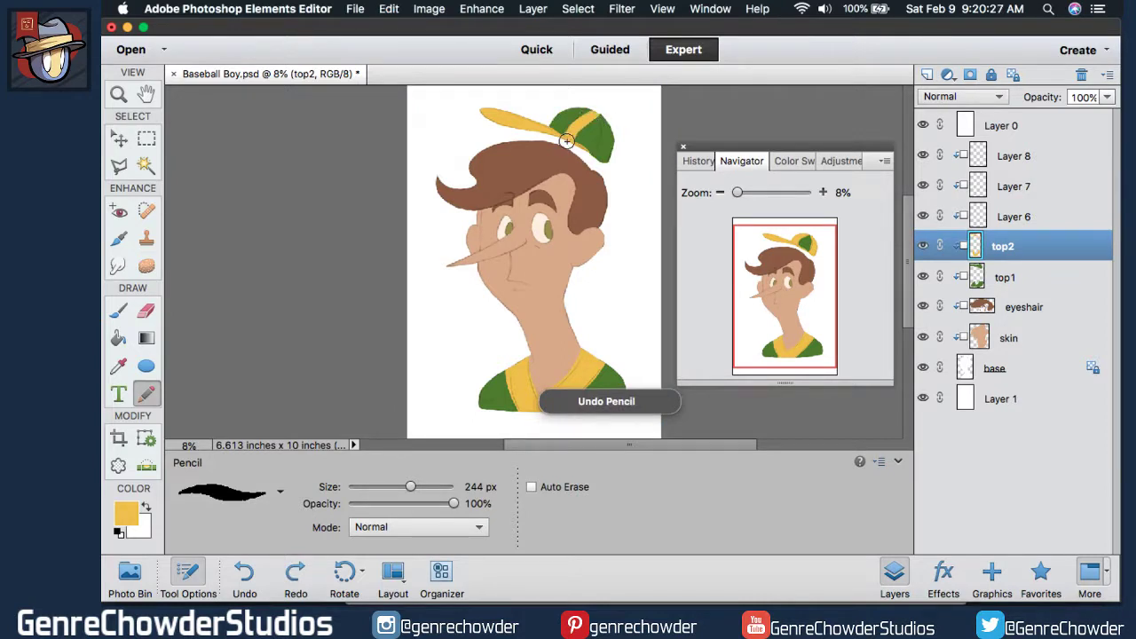
pyautogui.moveTo(566, 140); pyautogui.dragTo(590, 119)
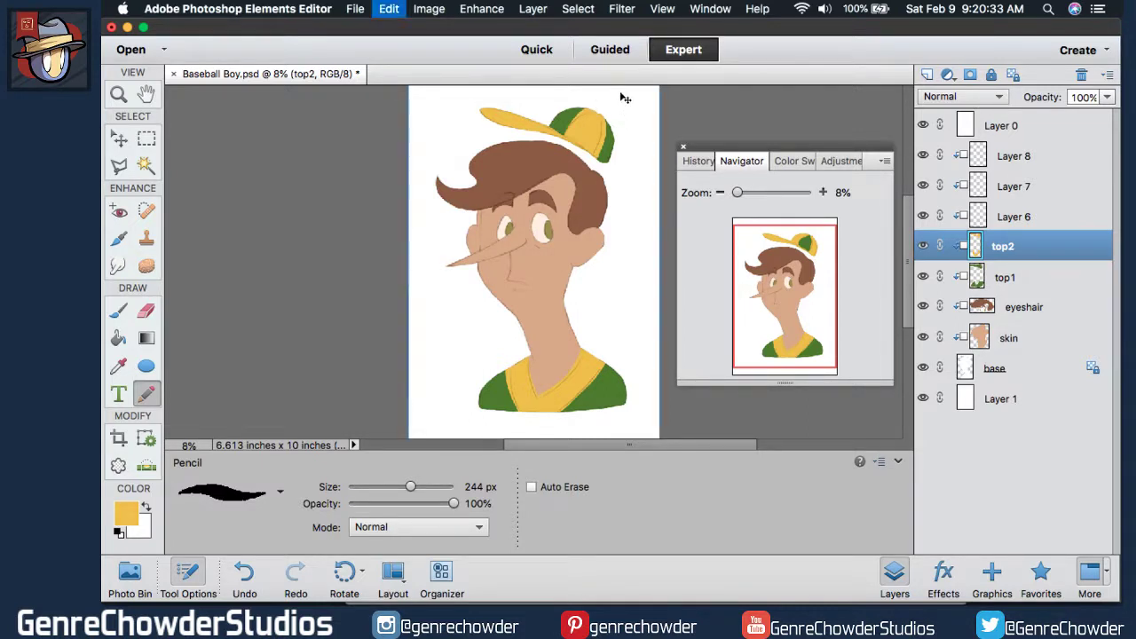
pyautogui.press('super+z')
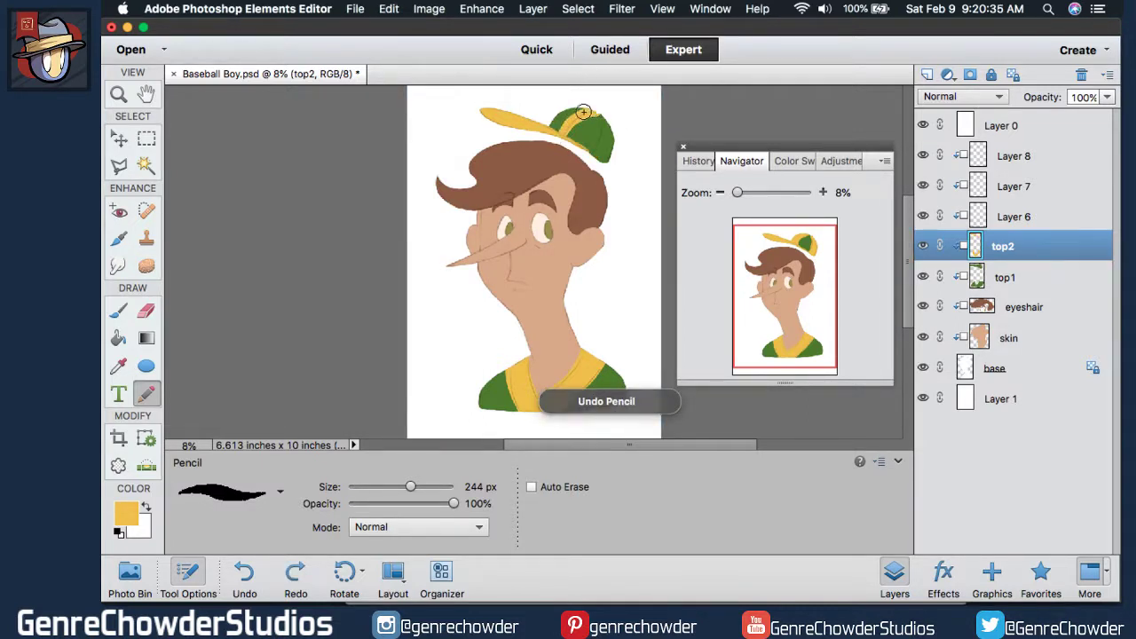
# Paint the cap's front and back panels yellow on the top2 layer, leaving the middle panel green.
pyautogui.moveTo(568, 122); pyautogui.dragTo(559, 116)
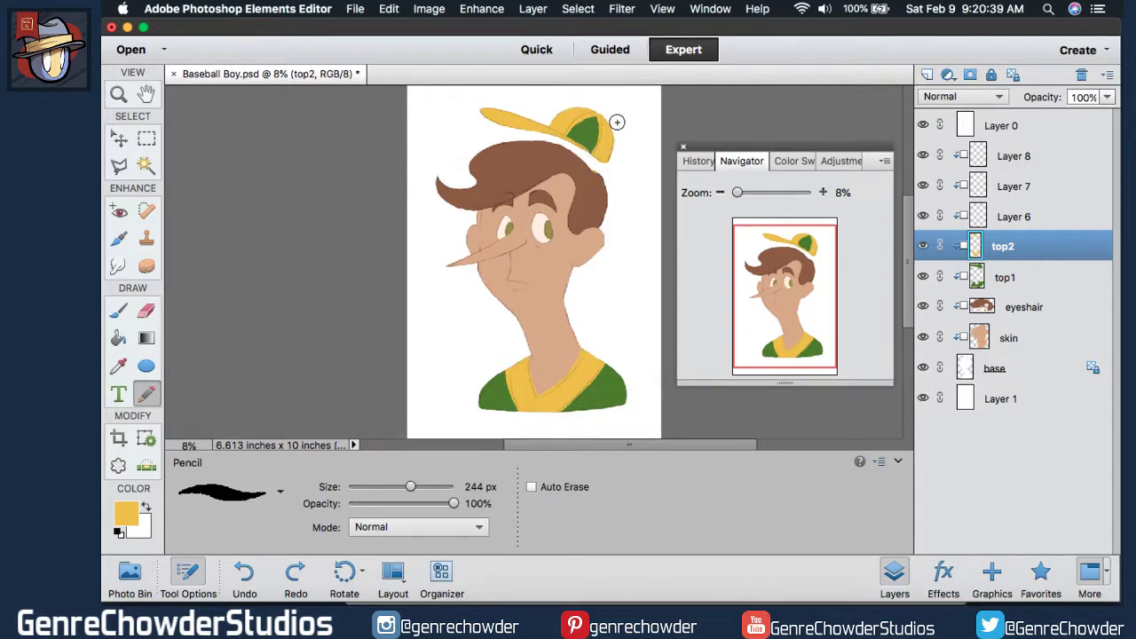
# Erase the yellow spilling past the left outer edge of the shirt's collar band on the top2 layer, using an 81 px eraser.
pyautogui.click(146, 309)
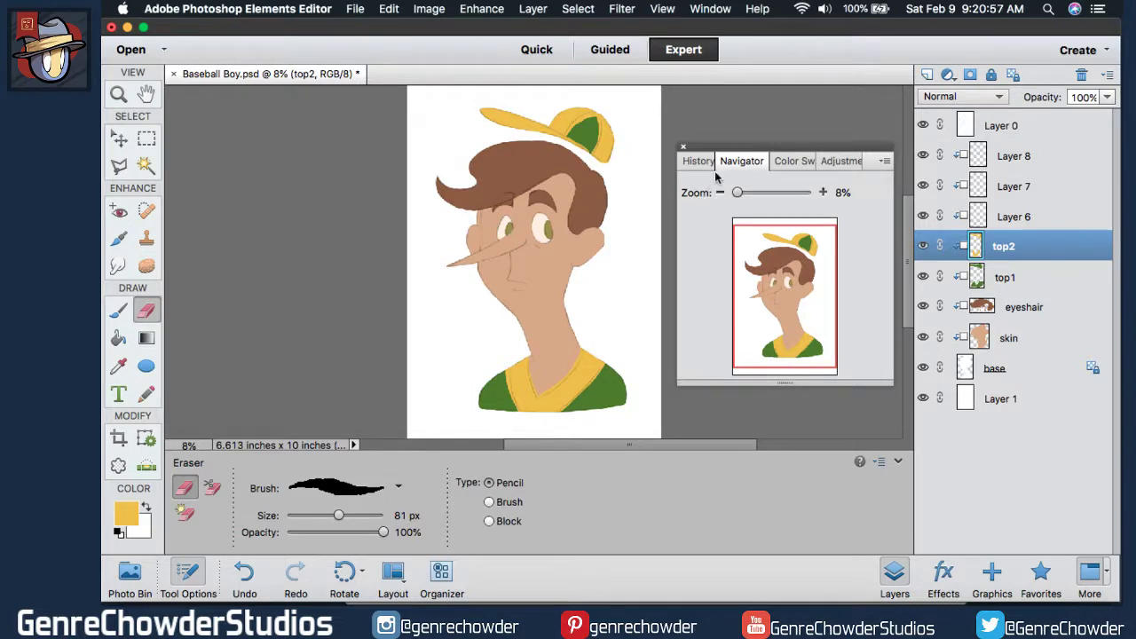
pyautogui.moveTo(688, 200); pyautogui.dragTo(694, 198)
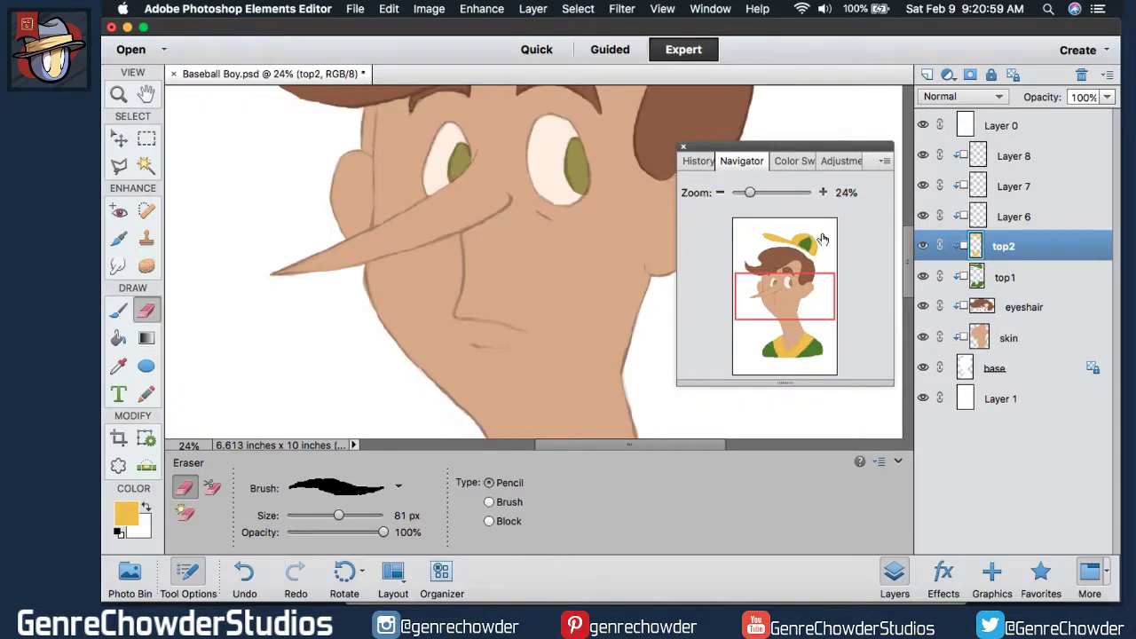
pyautogui.moveTo(789, 275); pyautogui.dragTo(767, 374)
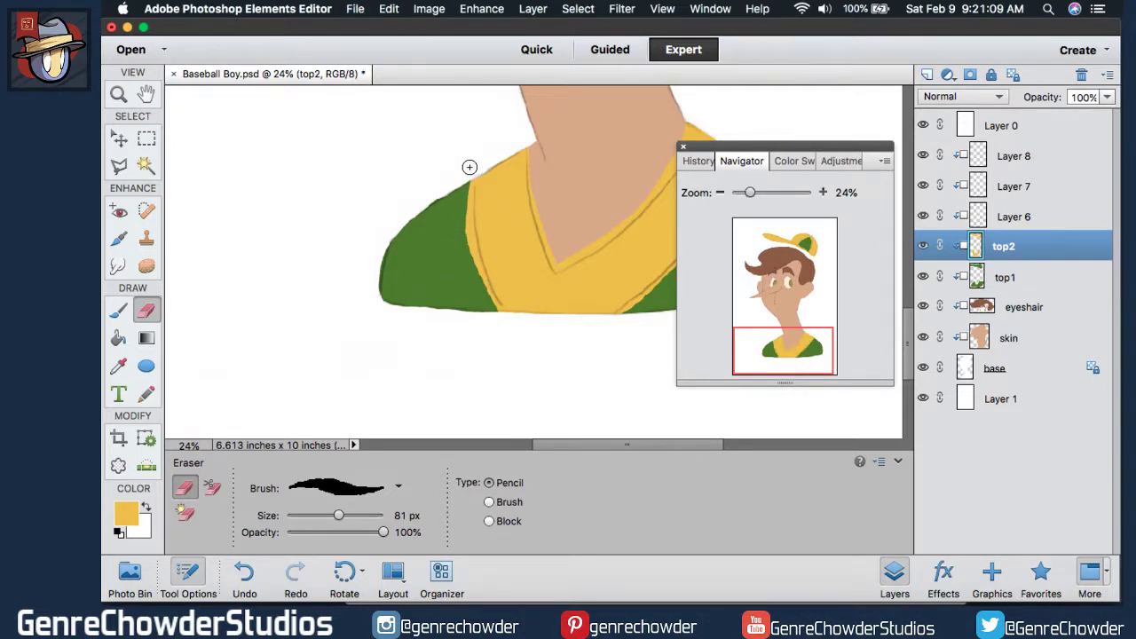
pyautogui.moveTo(471, 178); pyautogui.dragTo(479, 291)
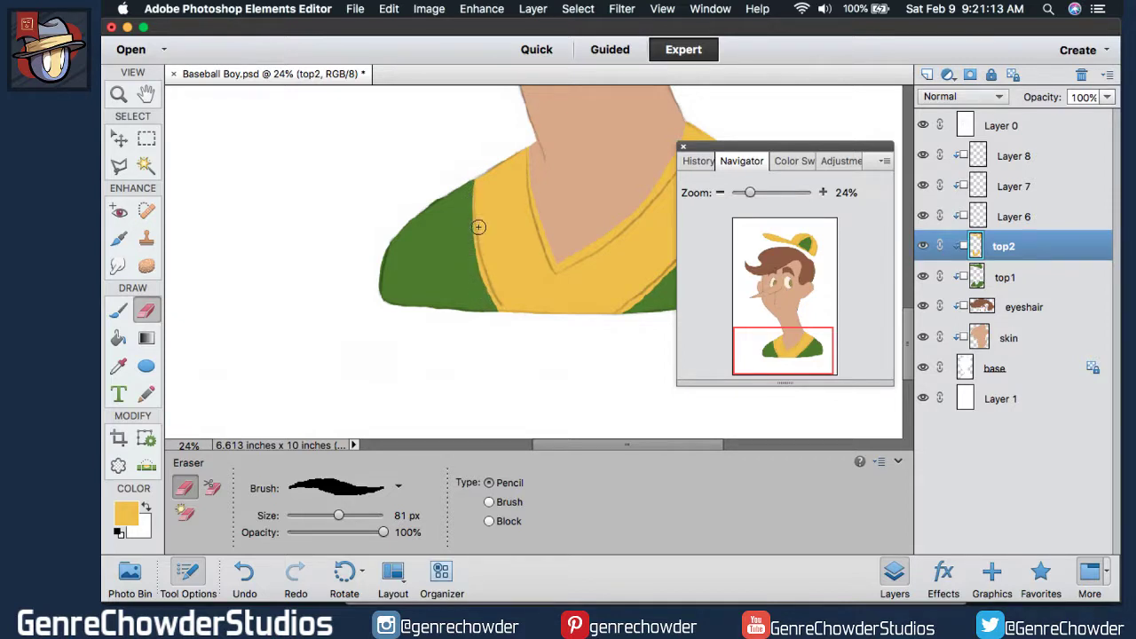
pyautogui.moveTo(472, 170)
pyautogui.mouseDown()
pyautogui.moveTo(469, 216)
pyautogui.moveTo(497, 320)
pyautogui.mouseUp()
pyautogui.moveTo(479, 282); pyautogui.dragTo(502, 327)
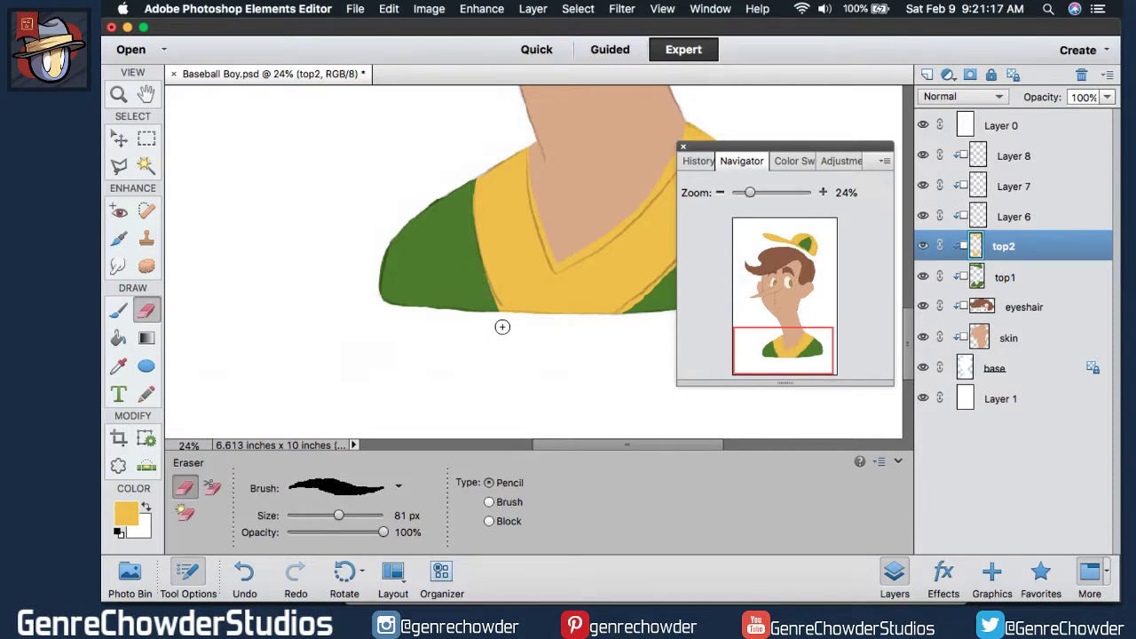
pyautogui.moveTo(474, 267)
pyautogui.mouseDown()
pyautogui.moveTo(504, 325)
pyautogui.moveTo(475, 259)
pyautogui.moveTo(505, 322)
pyautogui.moveTo(487, 292)
pyautogui.moveTo(507, 320)
pyautogui.mouseUp()
# Erase the yellow on top2 and the green on top1 that overlap the skin along the neckline.
pyautogui.moveTo(532, 147)
pyautogui.mouseDown()
pyautogui.moveTo(534, 176)
pyautogui.moveTo(534, 141)
pyautogui.moveTo(552, 258)
pyautogui.mouseUp()
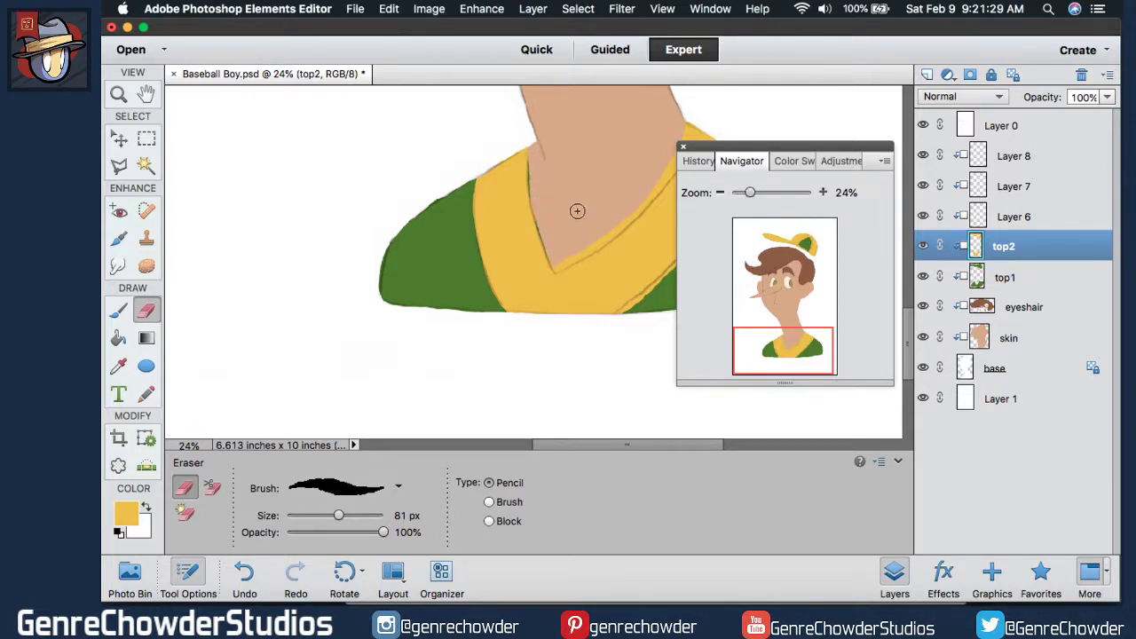
pyautogui.moveTo(576, 443); pyautogui.dragTo(598, 446)
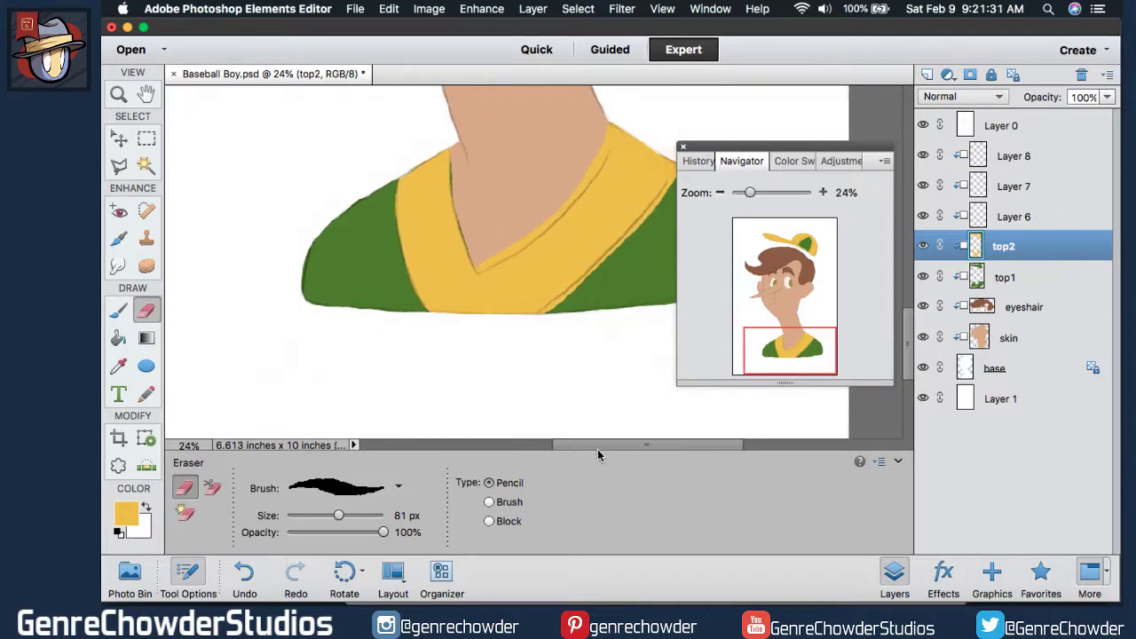
pyautogui.click(980, 276)
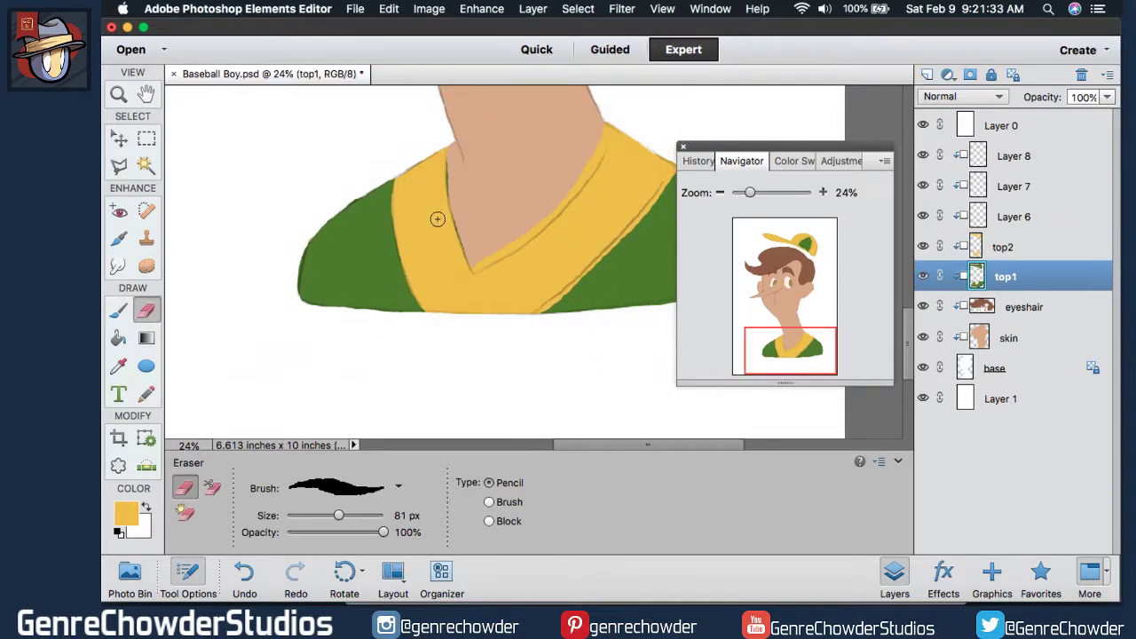
pyautogui.moveTo(449, 161)
pyautogui.mouseDown()
pyautogui.moveTo(456, 233)
pyautogui.moveTo(471, 266)
pyautogui.moveTo(482, 265)
pyautogui.moveTo(580, 193)
pyautogui.moveTo(512, 233)
pyautogui.moveTo(623, 120)
pyautogui.mouseUp()
# Erase the yellow overlapping the neck along the neckline's right side on top2, down to the point of the V.
pyautogui.moveTo(987, 242); pyautogui.dragTo(972, 252)
pyautogui.moveTo(573, 445); pyautogui.dragTo(589, 433)
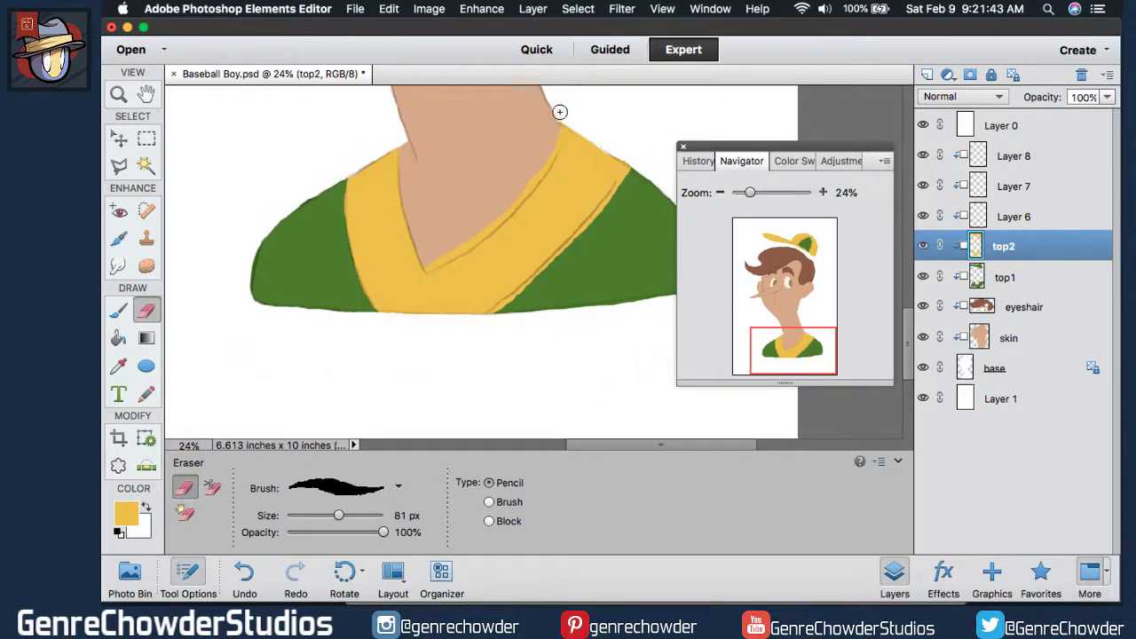
pyautogui.moveTo(563, 124)
pyautogui.mouseDown()
pyautogui.moveTo(489, 219)
pyautogui.moveTo(524, 190)
pyautogui.moveTo(505, 213)
pyautogui.moveTo(461, 243)
pyautogui.moveTo(446, 230)
pyautogui.moveTo(489, 223)
pyautogui.moveTo(427, 265)
pyautogui.moveTo(451, 251)
pyautogui.mouseUp()
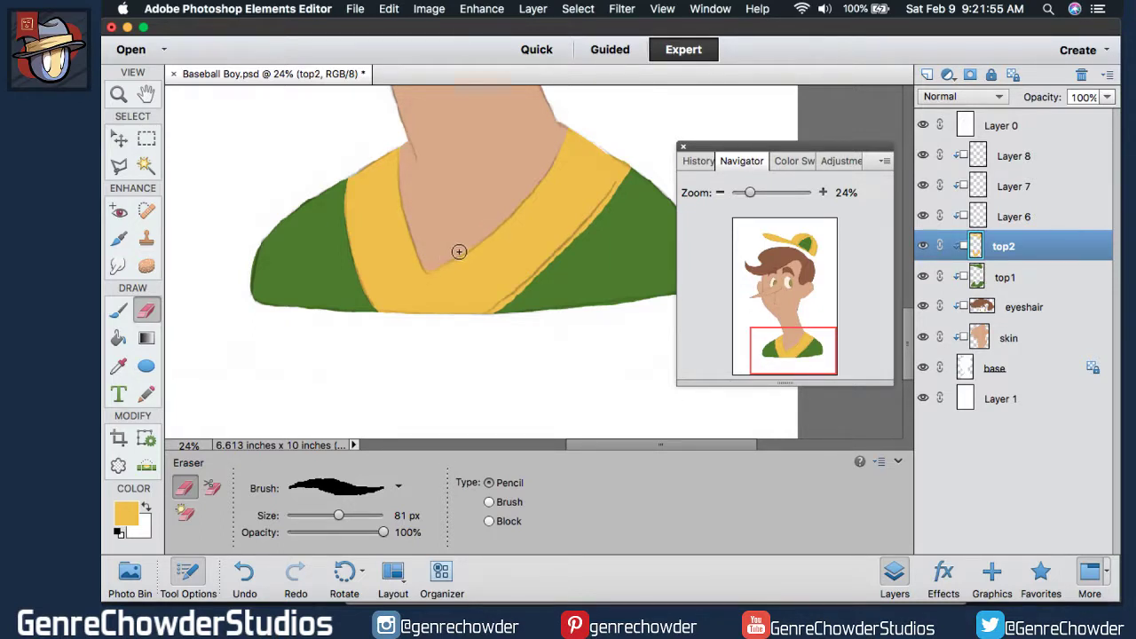
pyautogui.moveTo(425, 267); pyautogui.dragTo(421, 228)
# Trim the yellow along the collar band's right outer edge with the eraser, undoing and redoing the stroke.
pyautogui.moveTo(493, 318); pyautogui.dragTo(561, 258)
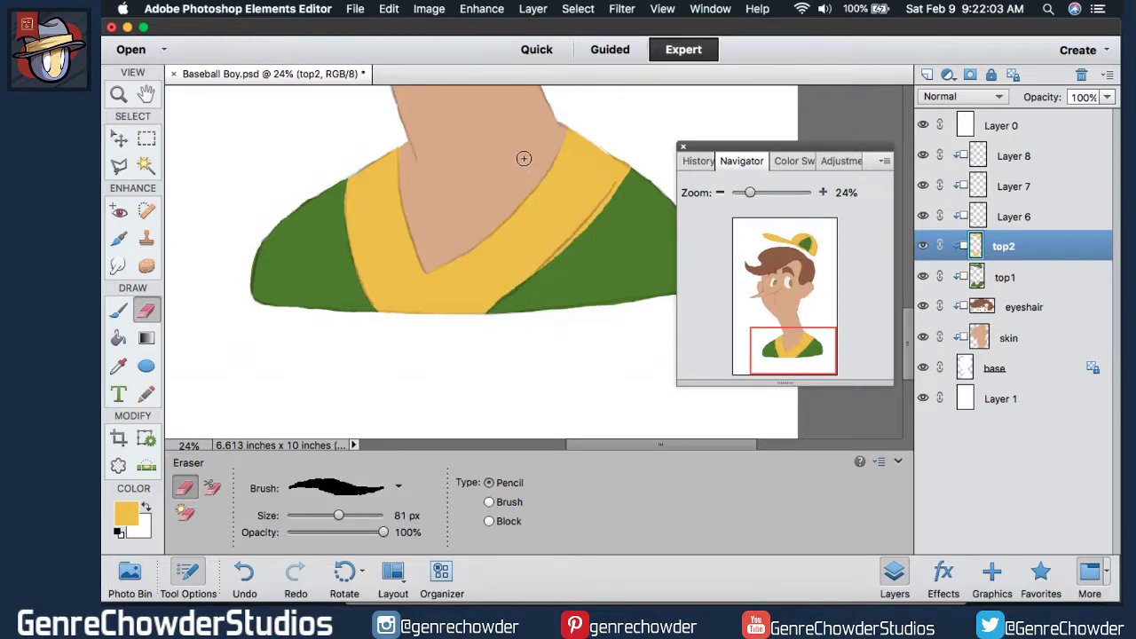
pyautogui.press('super+z')
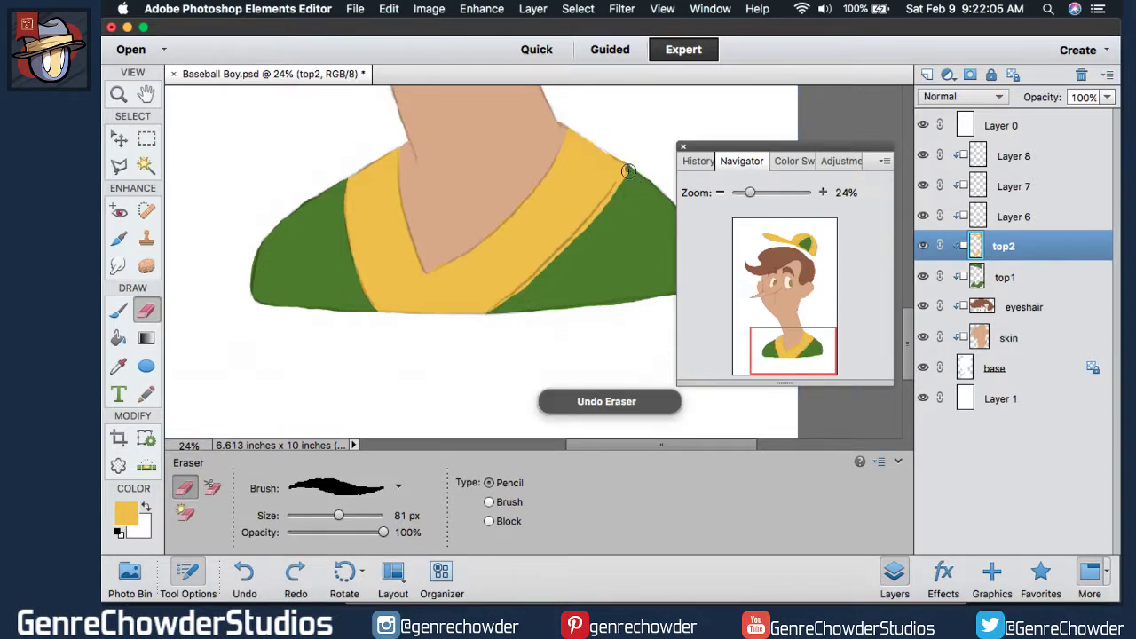
pyautogui.moveTo(628, 165)
pyautogui.mouseDown()
pyautogui.moveTo(568, 247)
pyautogui.moveTo(481, 319)
pyautogui.mouseUp()
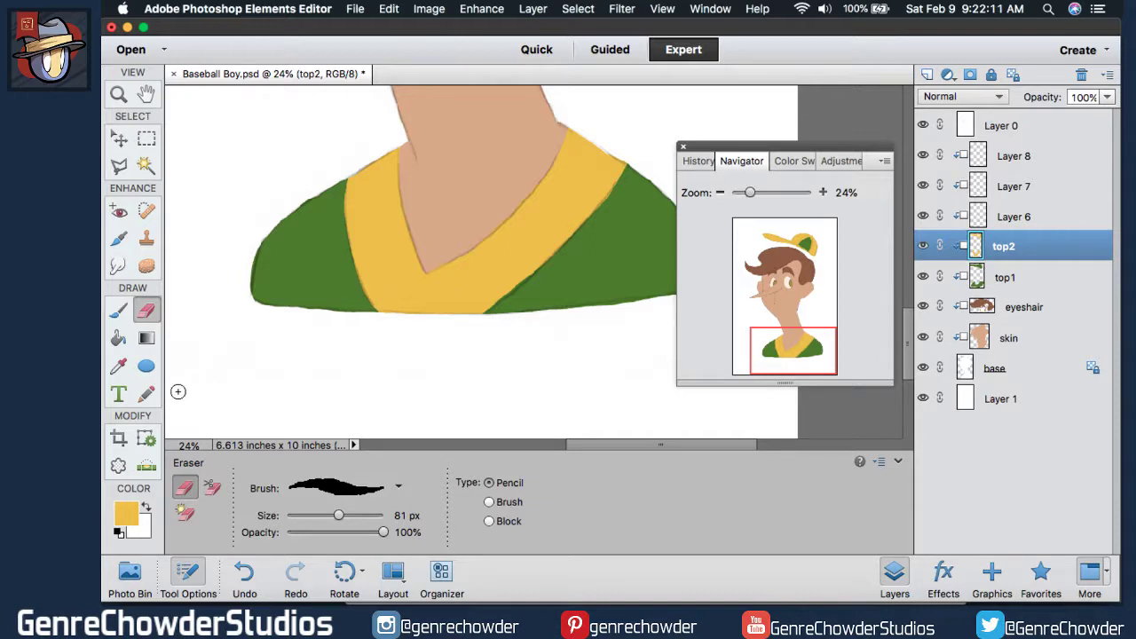
# Repaint the collar band's right outer edge in yellow with the pencil and erase the excess to a clean line.
pyautogui.click(147, 393)
pyautogui.moveTo(607, 182)
pyautogui.mouseDown()
pyautogui.moveTo(548, 246)
pyautogui.moveTo(450, 314)
pyautogui.mouseUp()
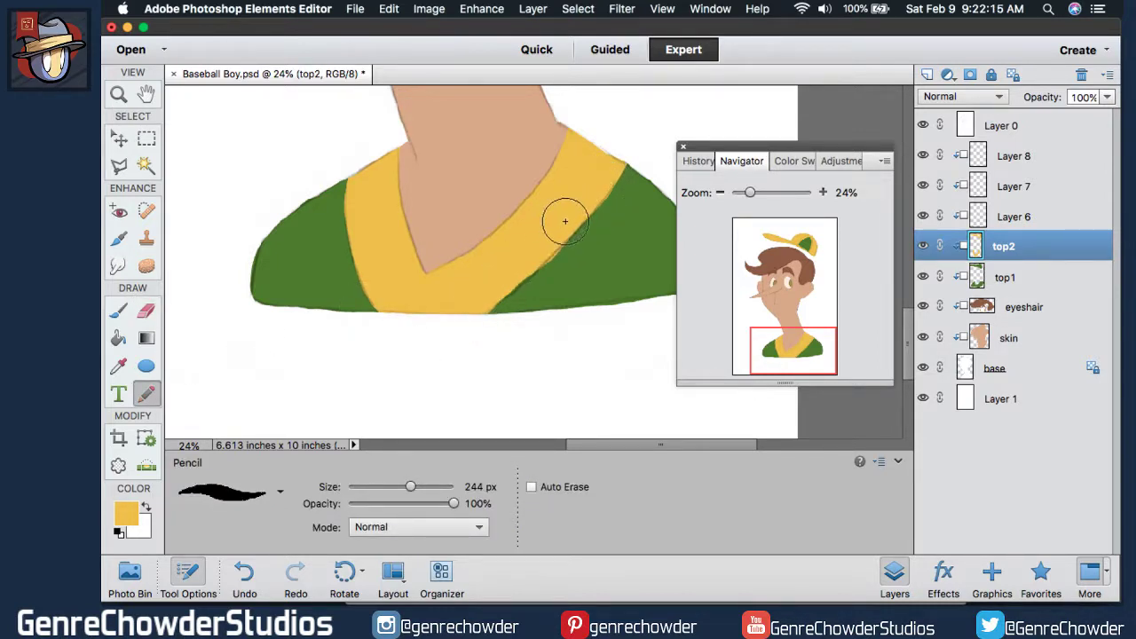
pyautogui.moveTo(566, 221); pyautogui.dragTo(441, 325)
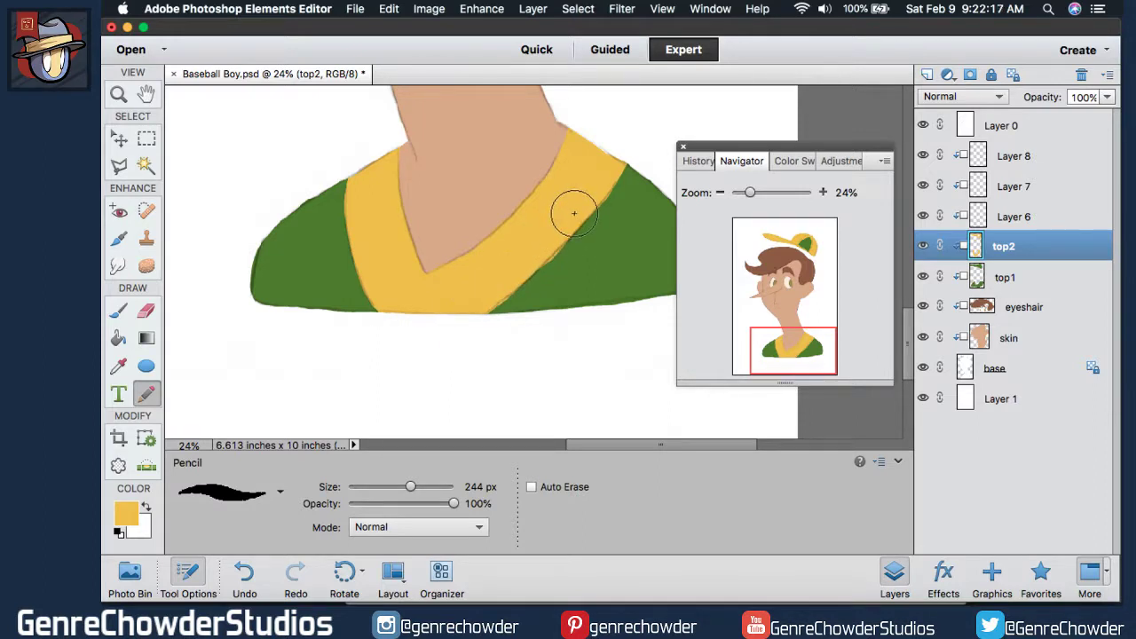
pyautogui.moveTo(573, 213)
pyautogui.mouseDown()
pyautogui.moveTo(513, 276)
pyautogui.moveTo(422, 341)
pyautogui.mouseUp()
pyautogui.click(147, 312)
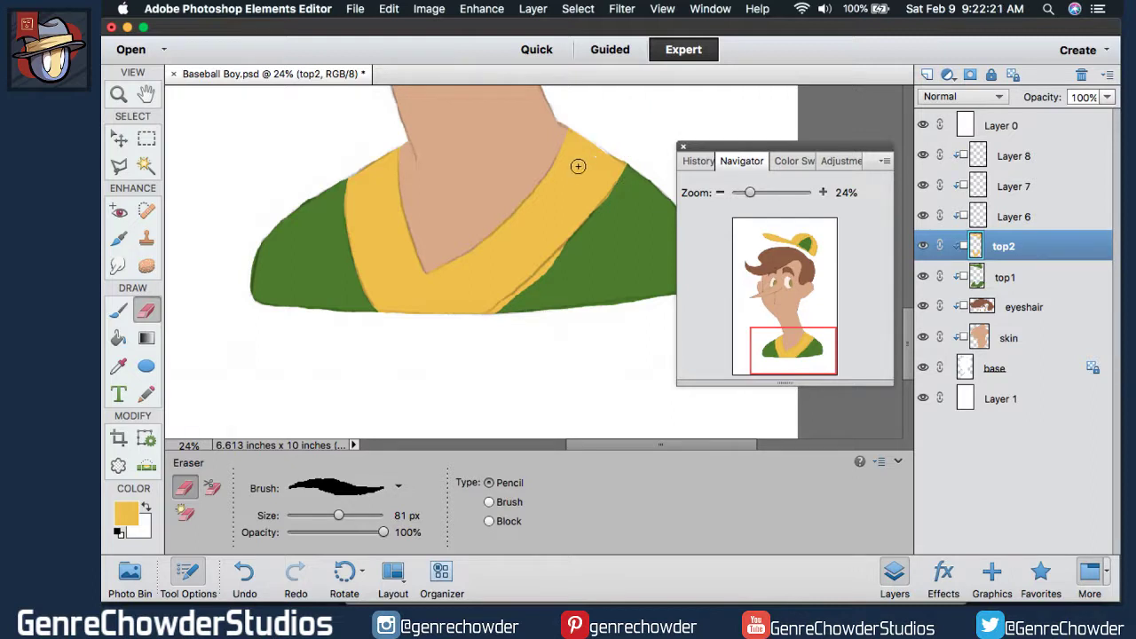
pyautogui.press('super+z')
pyautogui.moveTo(563, 249); pyautogui.dragTo(497, 312)
pyautogui.press('super+z')
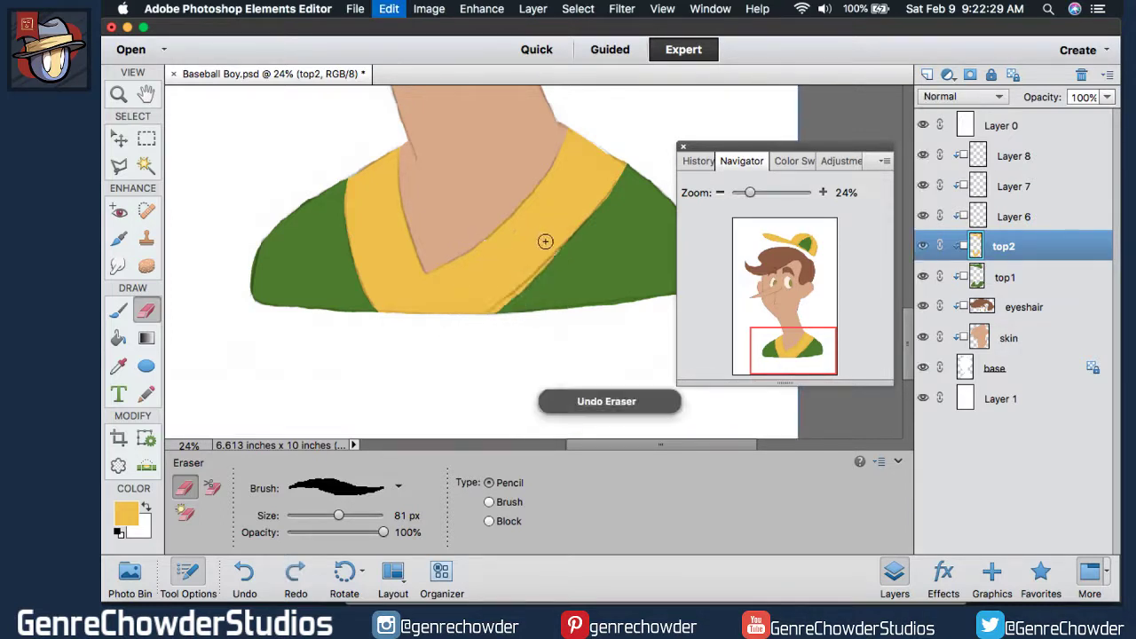
pyautogui.moveTo(559, 255); pyautogui.dragTo(483, 321)
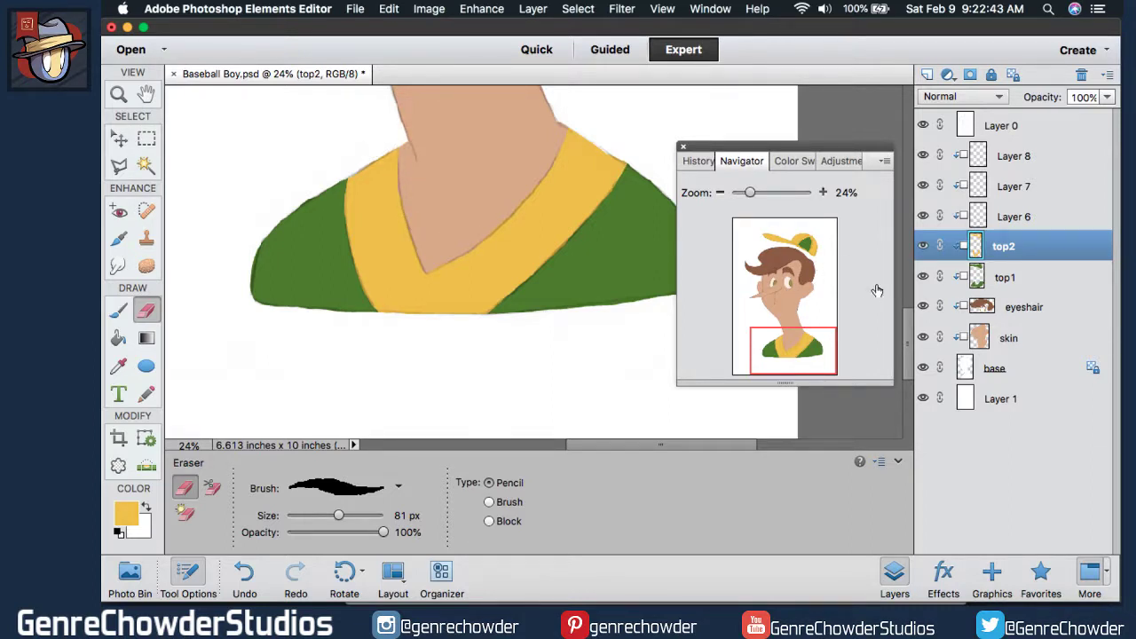
# Erase the yellow overlapping the cap's green middle panel along its front and back seams on top2.
pyautogui.moveTo(901, 336); pyautogui.dragTo(923, 179)
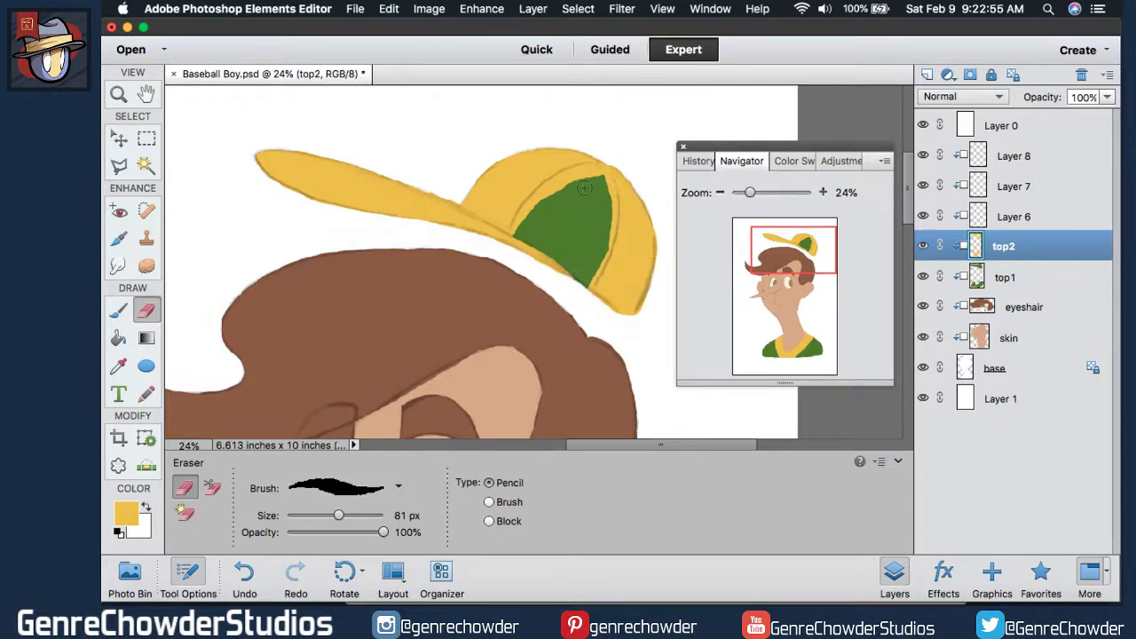
pyautogui.moveTo(583, 188)
pyautogui.mouseDown()
pyautogui.moveTo(609, 163)
pyautogui.moveTo(545, 185)
pyautogui.moveTo(522, 213)
pyautogui.moveTo(512, 230)
pyautogui.moveTo(548, 243)
pyautogui.moveTo(541, 203)
pyautogui.mouseUp()
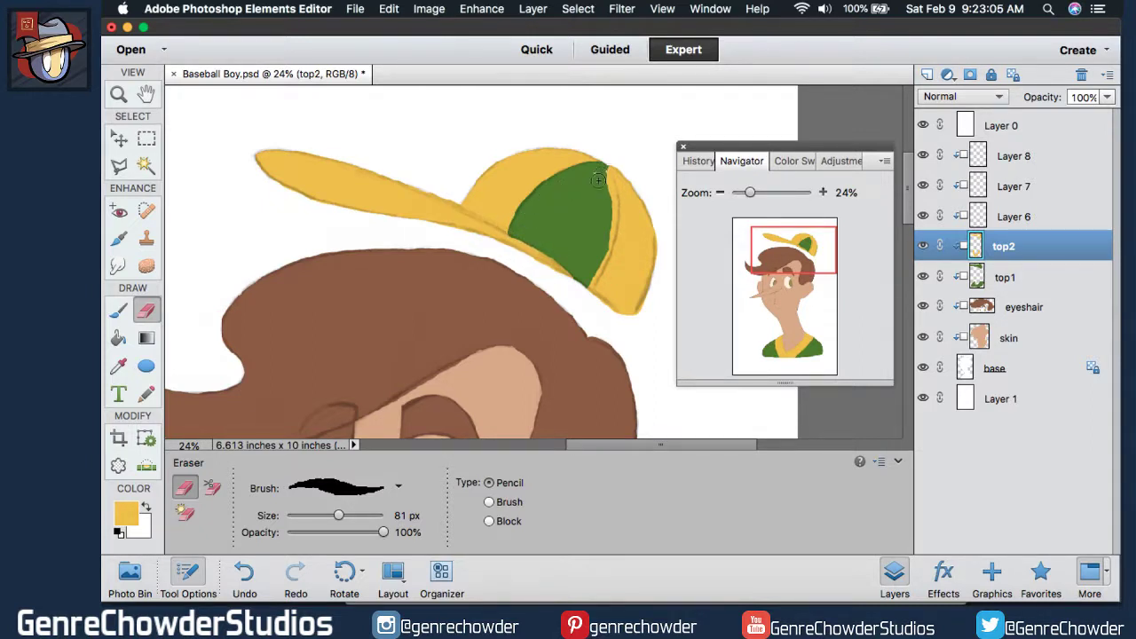
pyautogui.moveTo(601, 173)
pyautogui.mouseDown()
pyautogui.moveTo(611, 168)
pyautogui.moveTo(604, 212)
pyautogui.mouseUp()
pyautogui.moveTo(606, 172)
pyautogui.mouseDown()
pyautogui.moveTo(615, 204)
pyautogui.moveTo(594, 242)
pyautogui.mouseUp()
pyautogui.moveTo(612, 203); pyautogui.dragTo(594, 271)
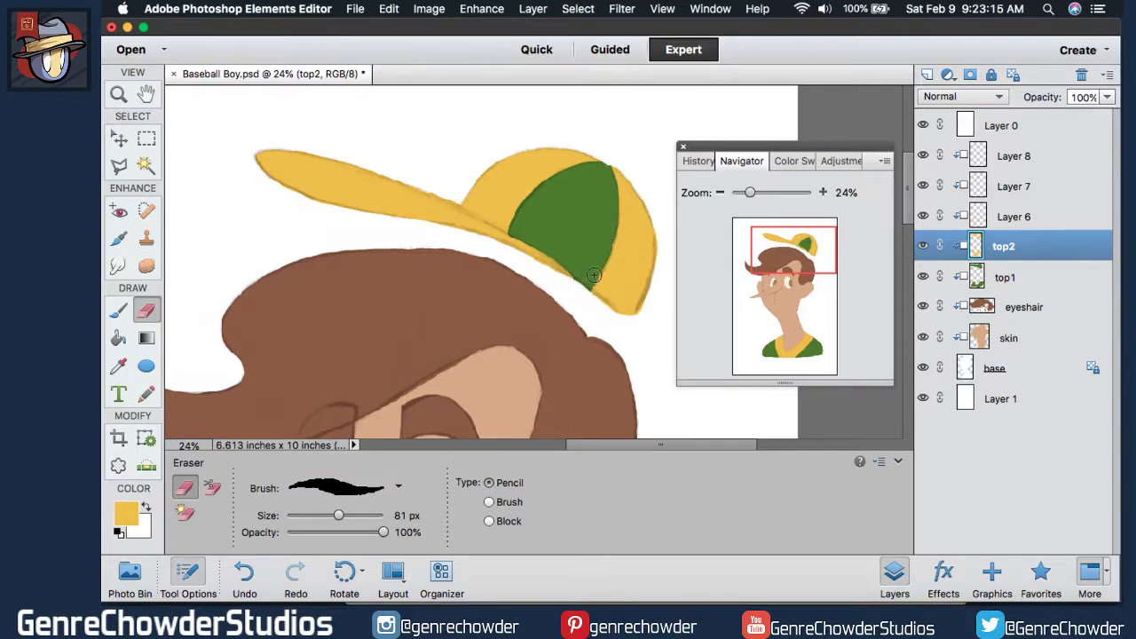
pyautogui.moveTo(596, 271); pyautogui.dragTo(581, 297)
pyautogui.moveTo(615, 207); pyautogui.dragTo(600, 270)
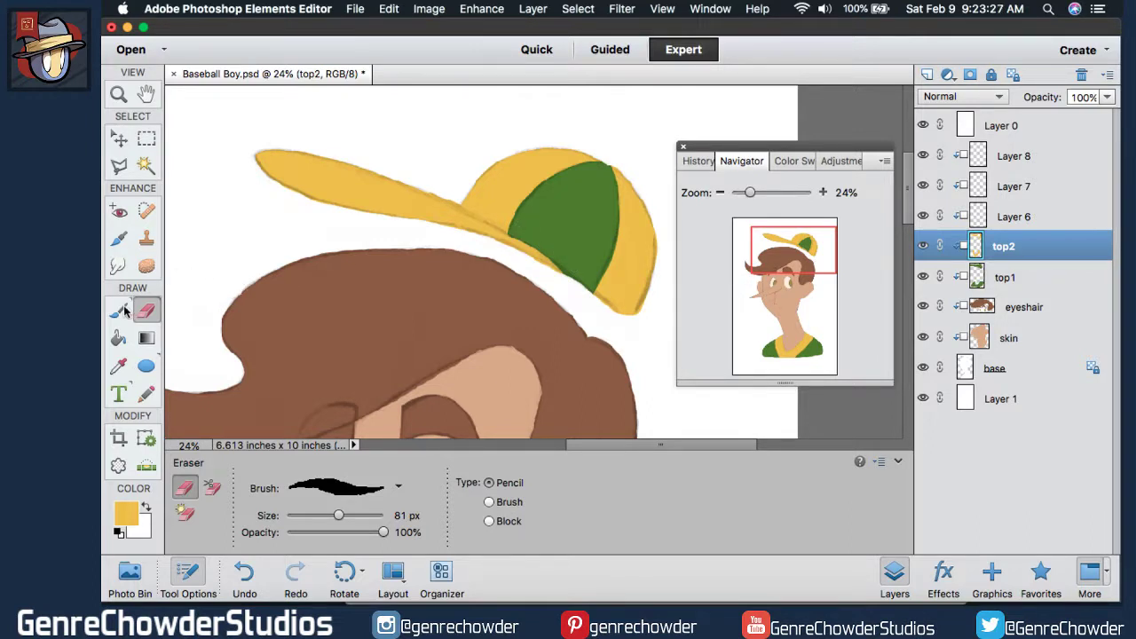
pyautogui.click(146, 396)
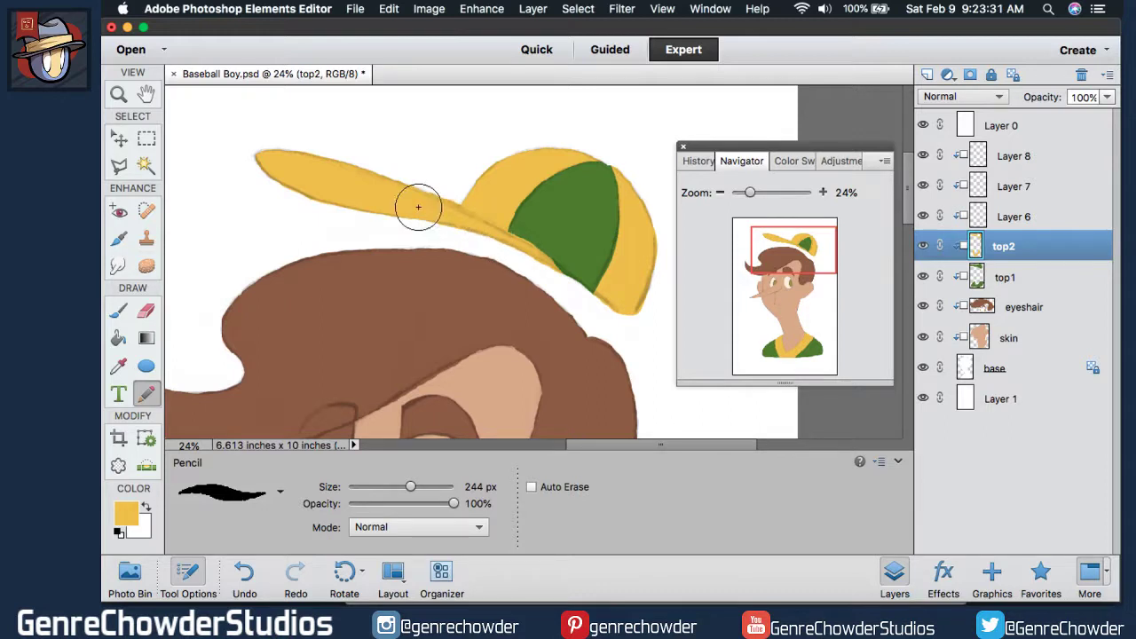
pyautogui.click(147, 310)
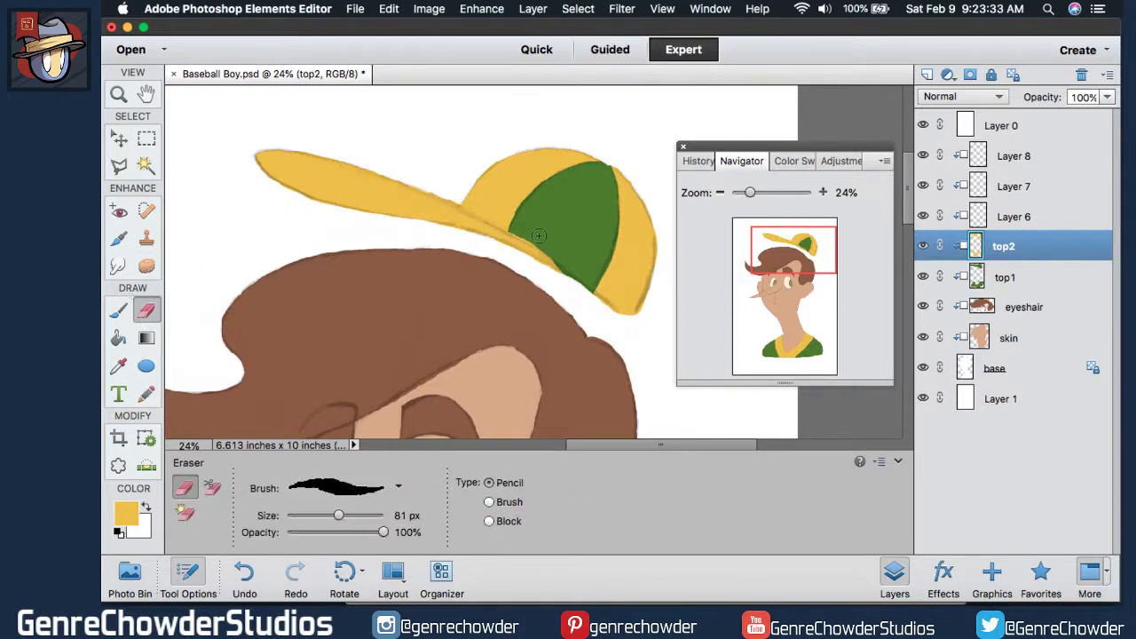
# Add a Hue/Saturation adjustment layer above Layer 0 with saturation at -100, and hide it after checking the values in greyscale.
pyautogui.moveTo(696, 192); pyautogui.dragTo(682, 192)
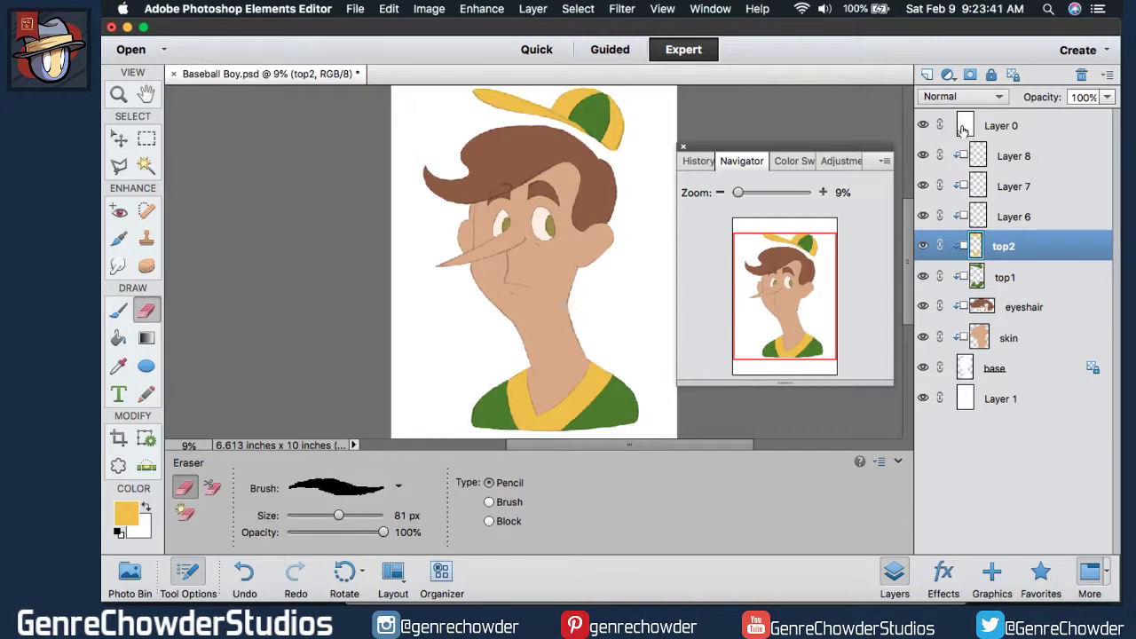
pyautogui.click(963, 128)
pyautogui.click(948, 74)
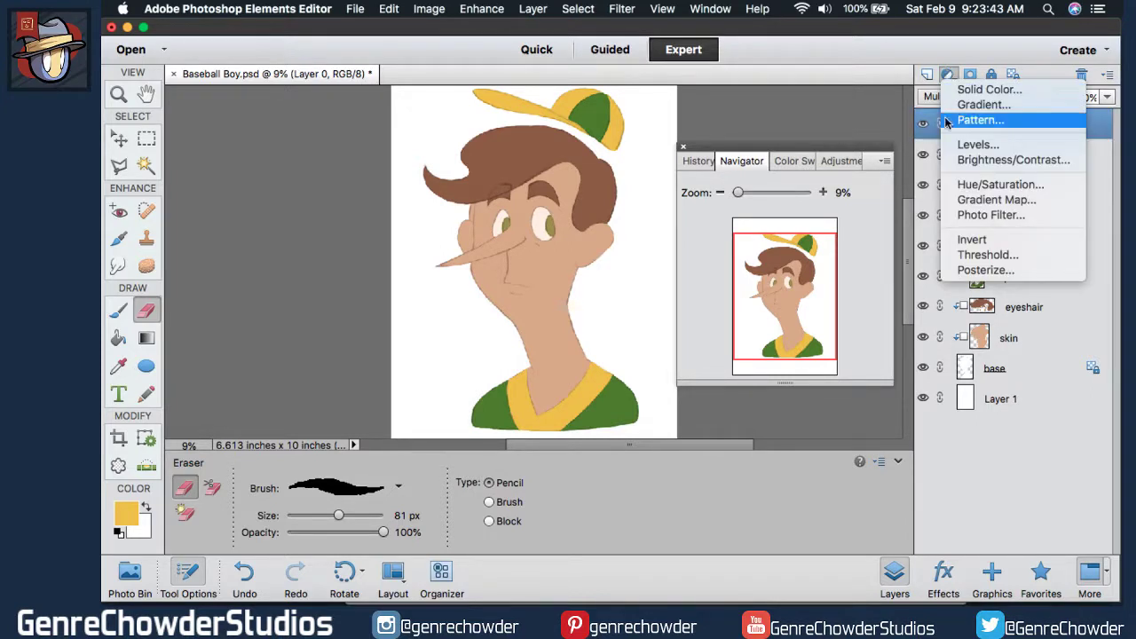
pyautogui.click(955, 182)
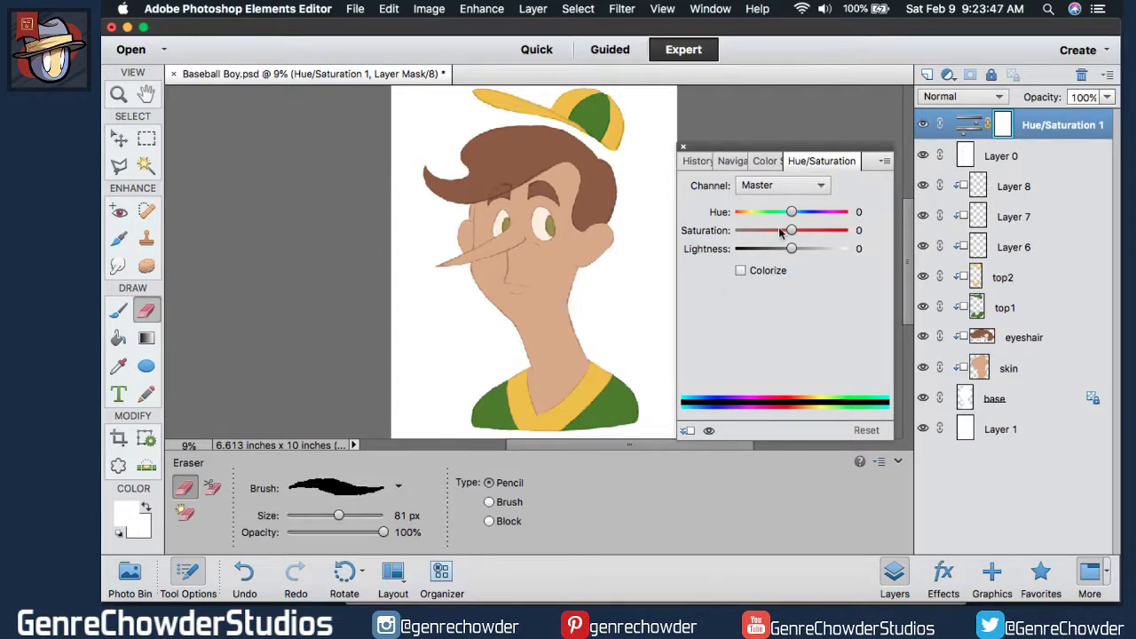
pyautogui.moveTo(773, 228); pyautogui.dragTo(666, 231)
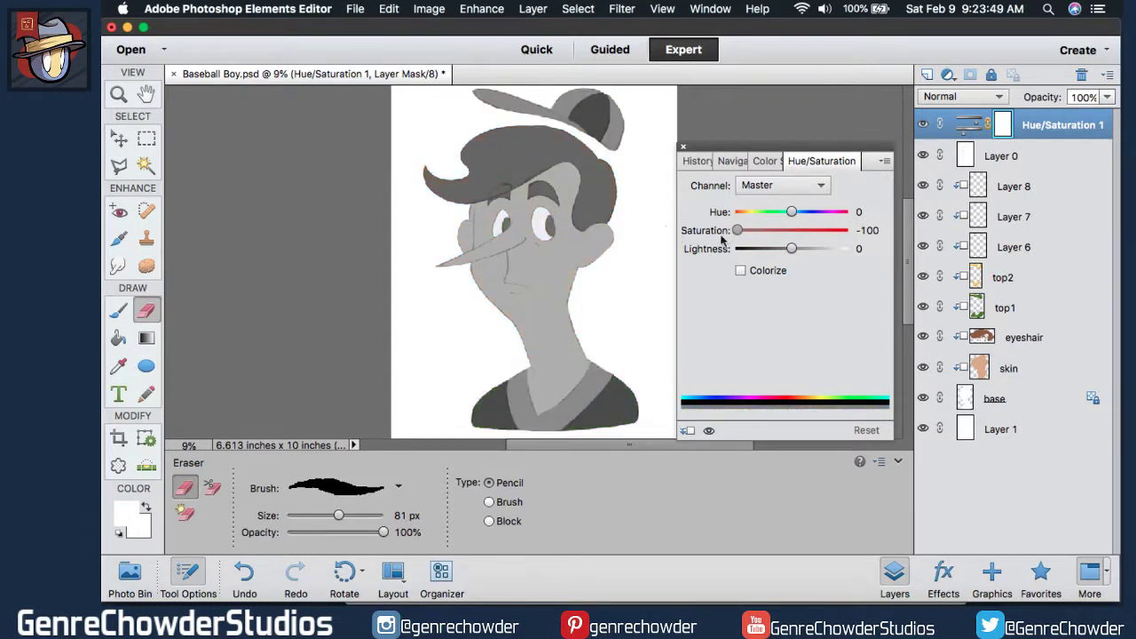
pyautogui.moveTo(737, 229); pyautogui.dragTo(710, 242)
pyautogui.hotkey('ctrl', 'z')
pyautogui.hotkey('ctrl', 'z')
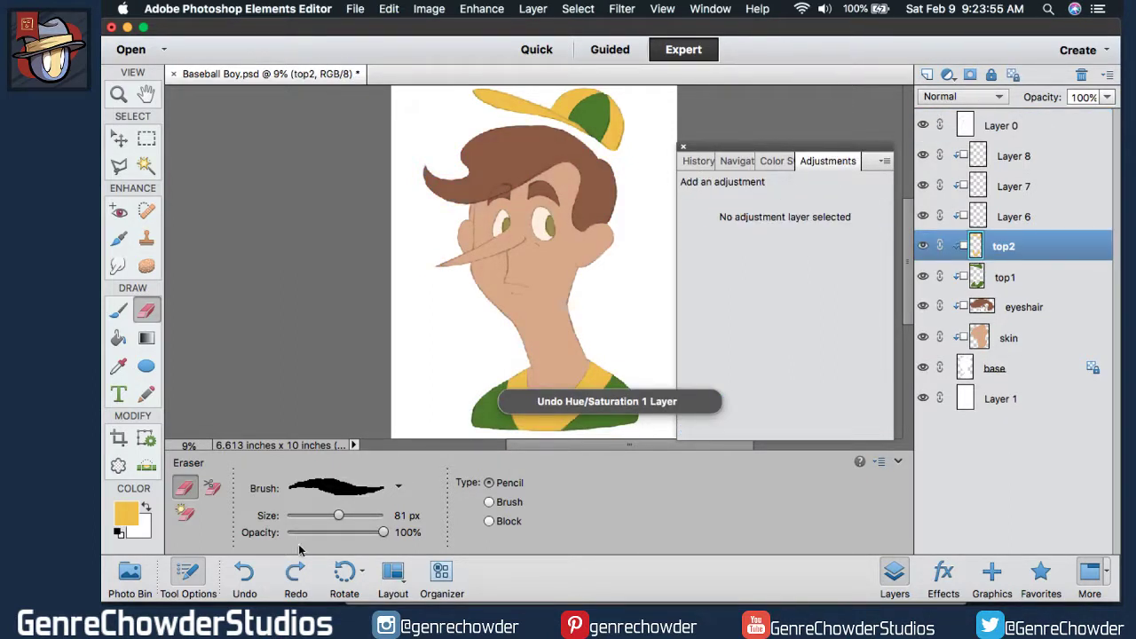
pyautogui.hotkey('ctrl', 'y')
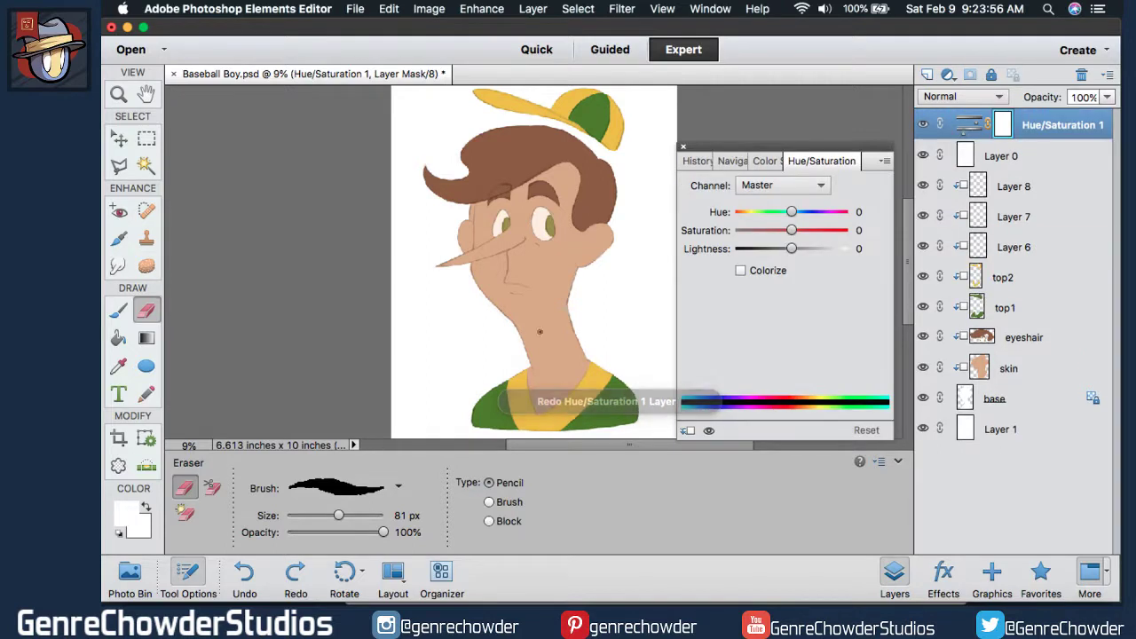
pyautogui.moveTo(780, 236); pyautogui.dragTo(677, 233)
pyautogui.click(926, 126)
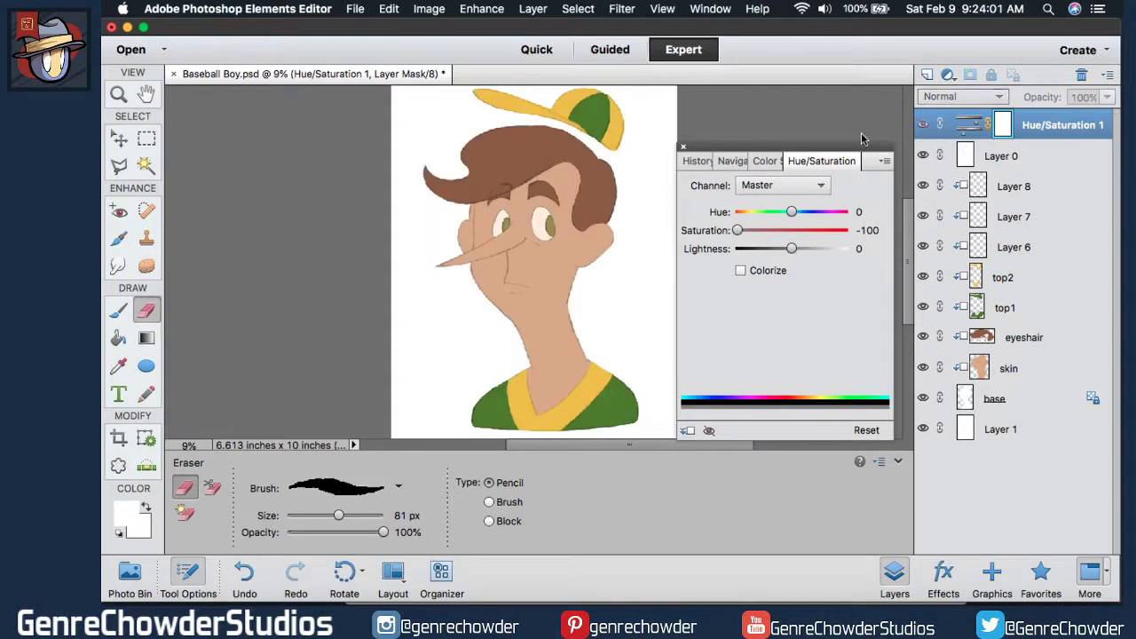
# Select Layer 6 for work on the face and keep its blending mode at Normal.
pyautogui.click(734, 161)
pyautogui.moveTo(694, 200)
pyautogui.mouseDown()
pyautogui.moveTo(698, 188)
pyautogui.moveTo(707, 195)
pyautogui.mouseUp()
pyautogui.moveTo(907, 253)
pyautogui.mouseDown()
pyautogui.moveTo(906, 184)
pyautogui.moveTo(905, 235)
pyautogui.mouseUp()
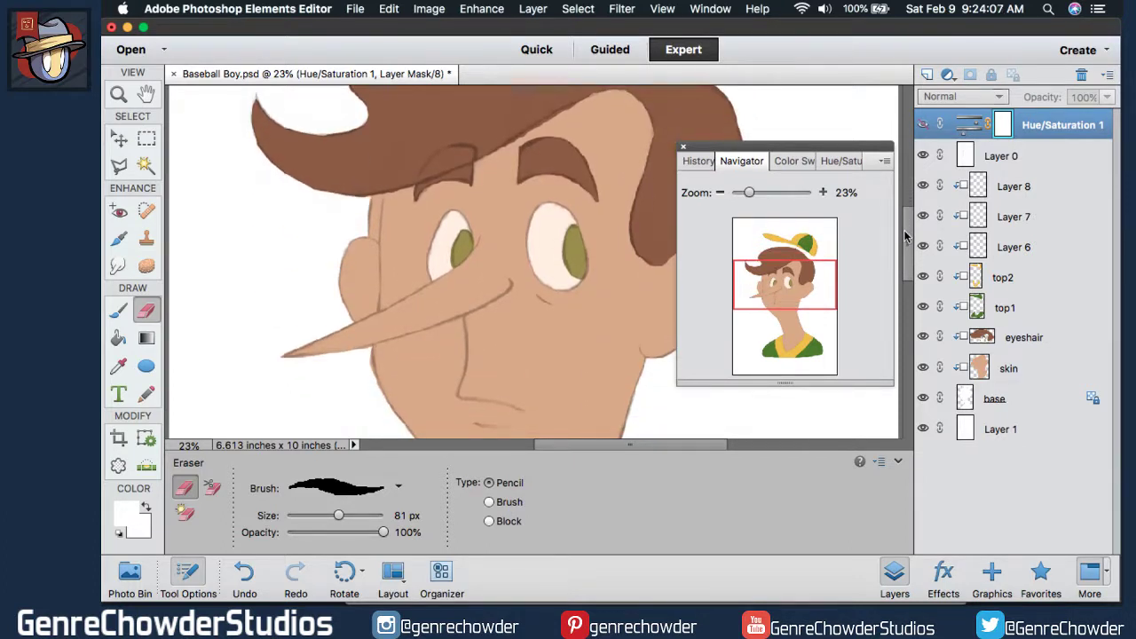
pyautogui.moveTo(605, 449); pyautogui.dragTo(616, 446)
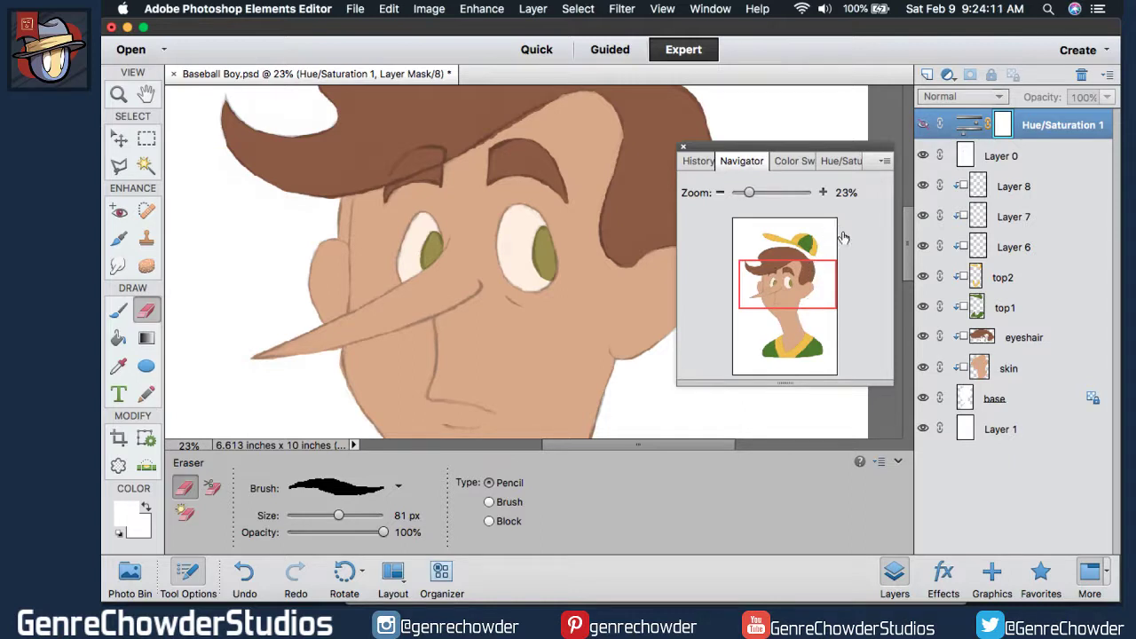
pyautogui.click(980, 255)
pyautogui.click(963, 96)
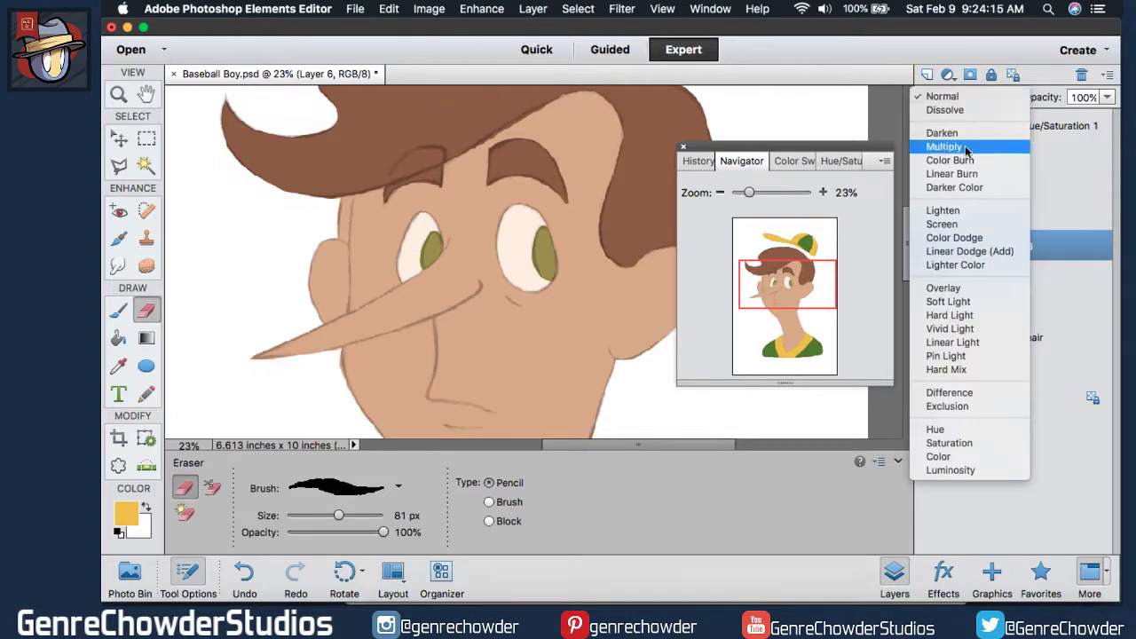
pyautogui.click(942, 96)
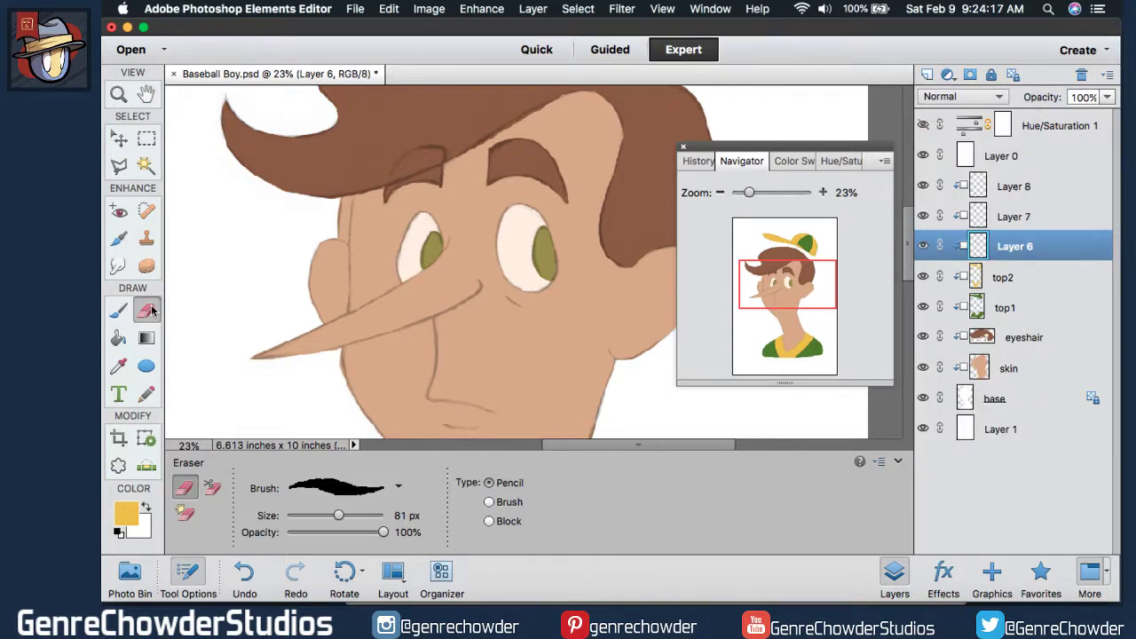
# Switch to the Brush tool and choose the soft-edged 50 px textured brush from the charfades_paint brush set.
pyautogui.press('b')
pyautogui.click(474, 489)
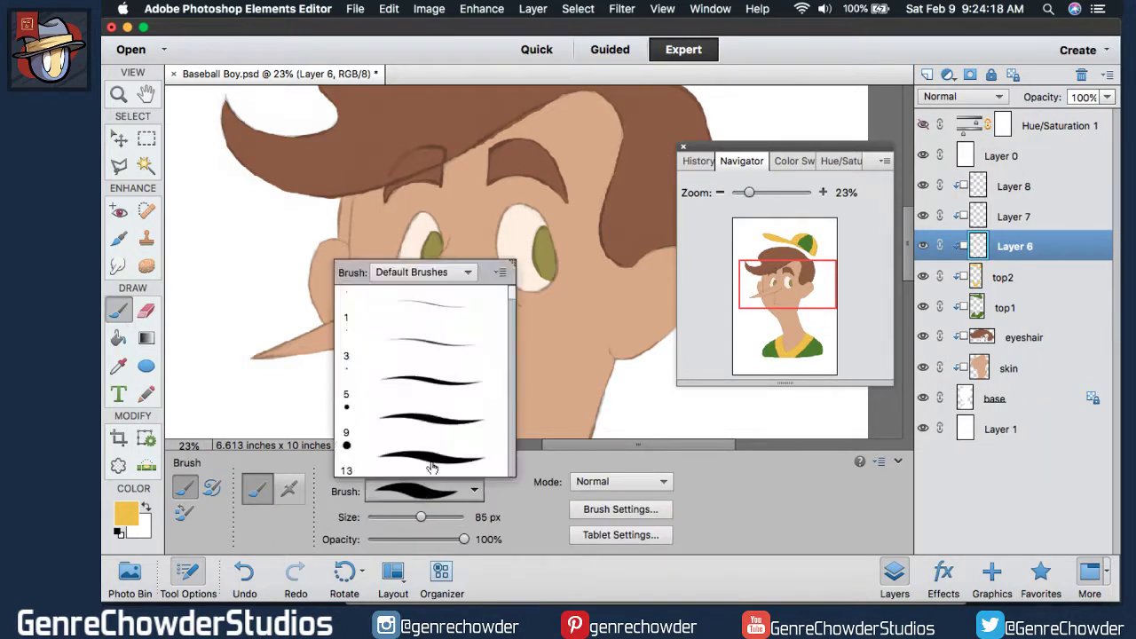
pyautogui.click(461, 271)
pyautogui.click(457, 350)
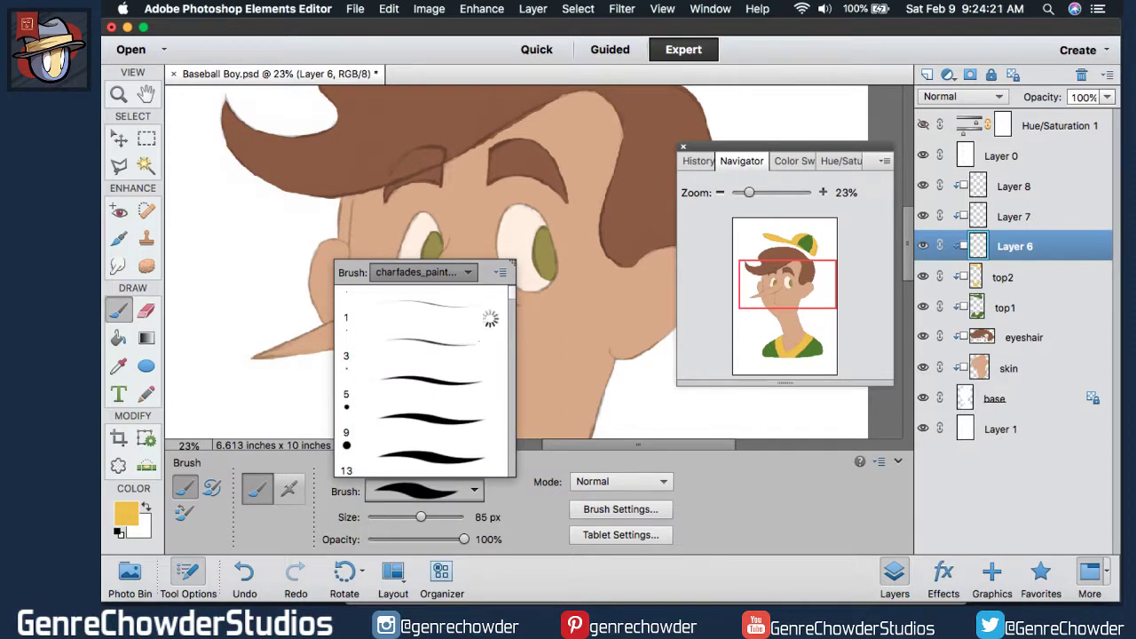
pyautogui.scroll(-5, 459, 368)
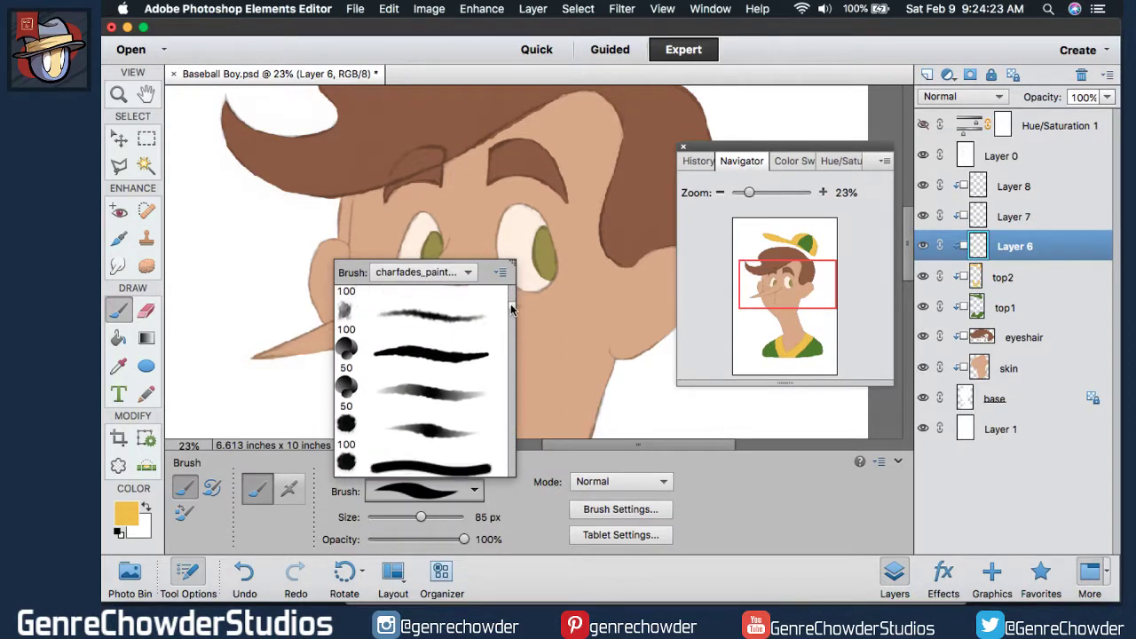
pyautogui.click(454, 371)
# Set the foreground colour to the rose swatch and the brush to 205 px at 29% opacity.
pyautogui.click(794, 161)
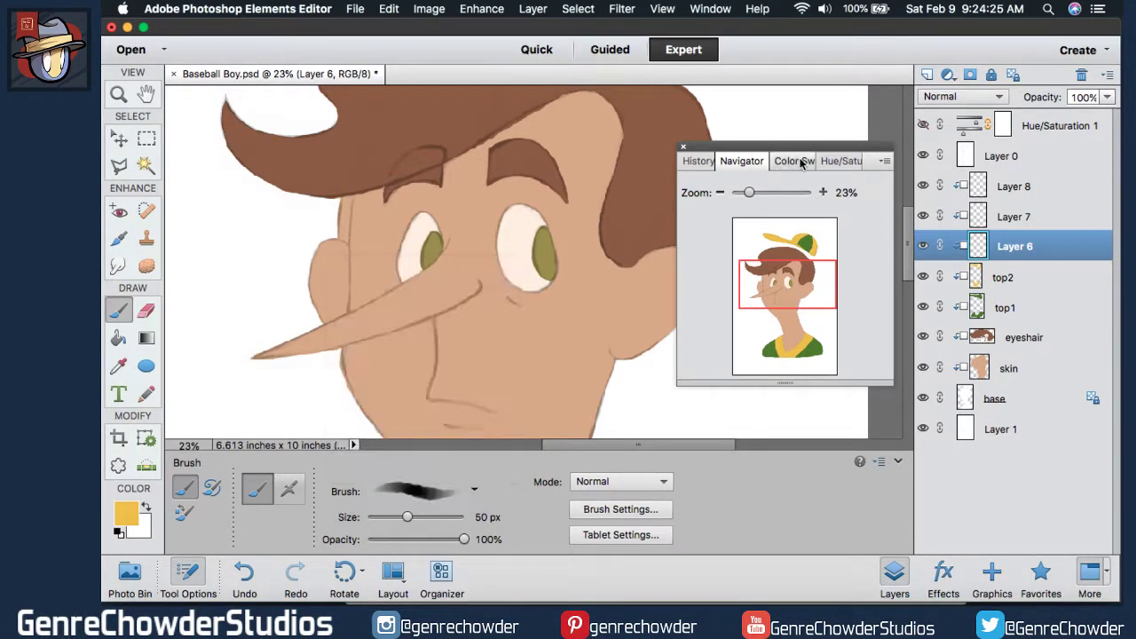
pyautogui.click(794, 161)
pyautogui.scroll(2, 884, 215)
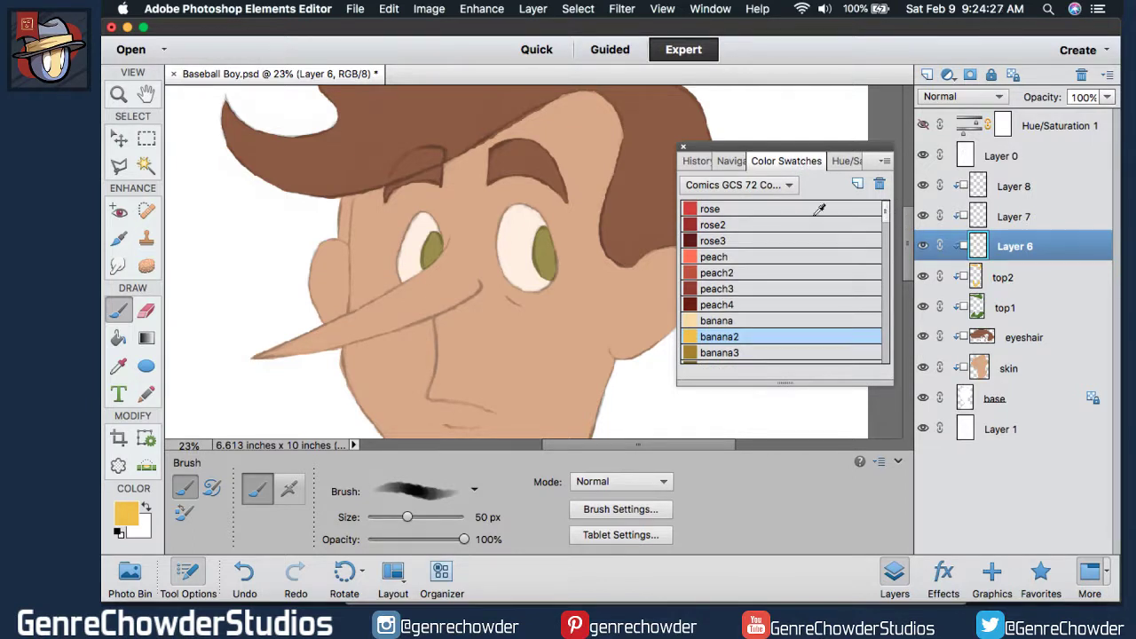
pyautogui.click(696, 208)
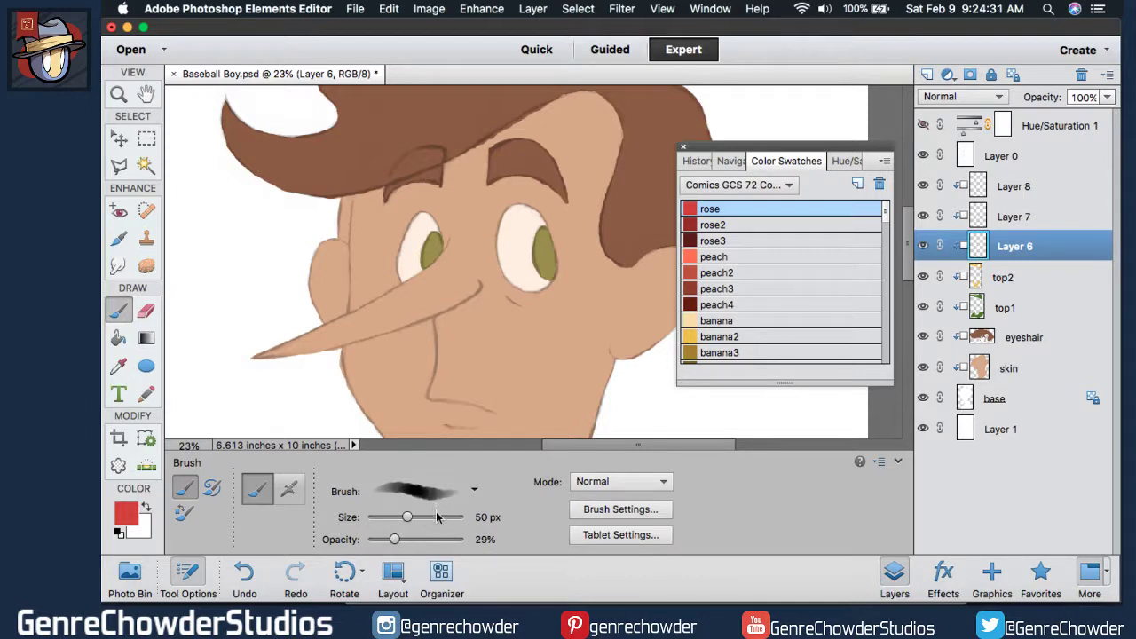
pyautogui.moveTo(435, 518); pyautogui.dragTo(430, 518)
# Rename Layer 6 as blush.
pyautogui.doubleClick(1016, 248)
pyautogui.write('b')
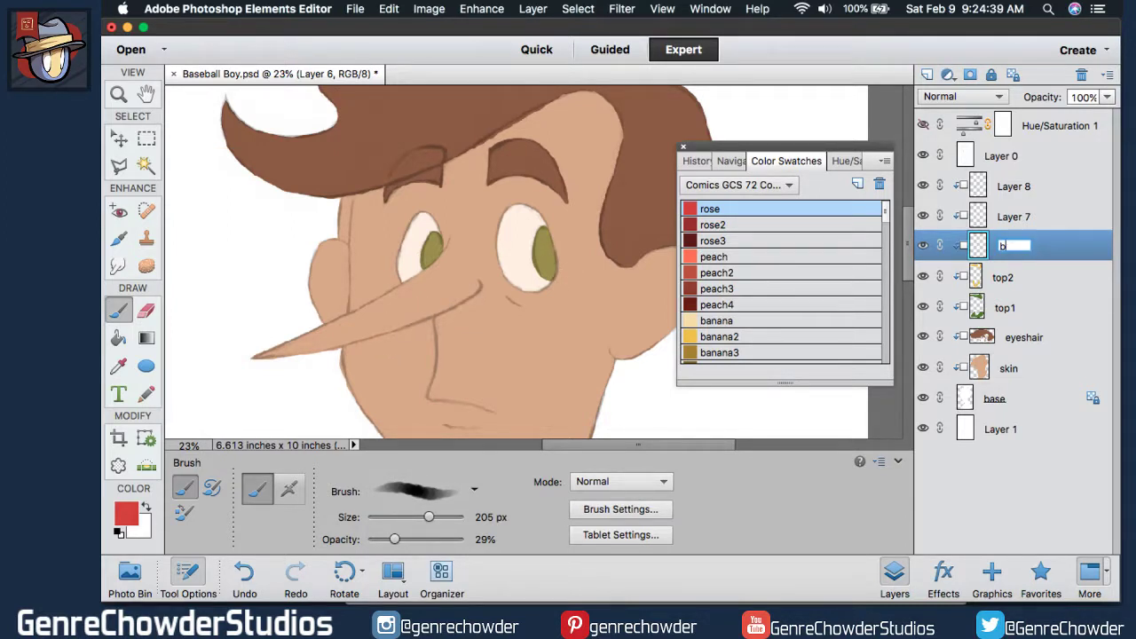
pyautogui.write('lush')
pyautogui.press('Return')
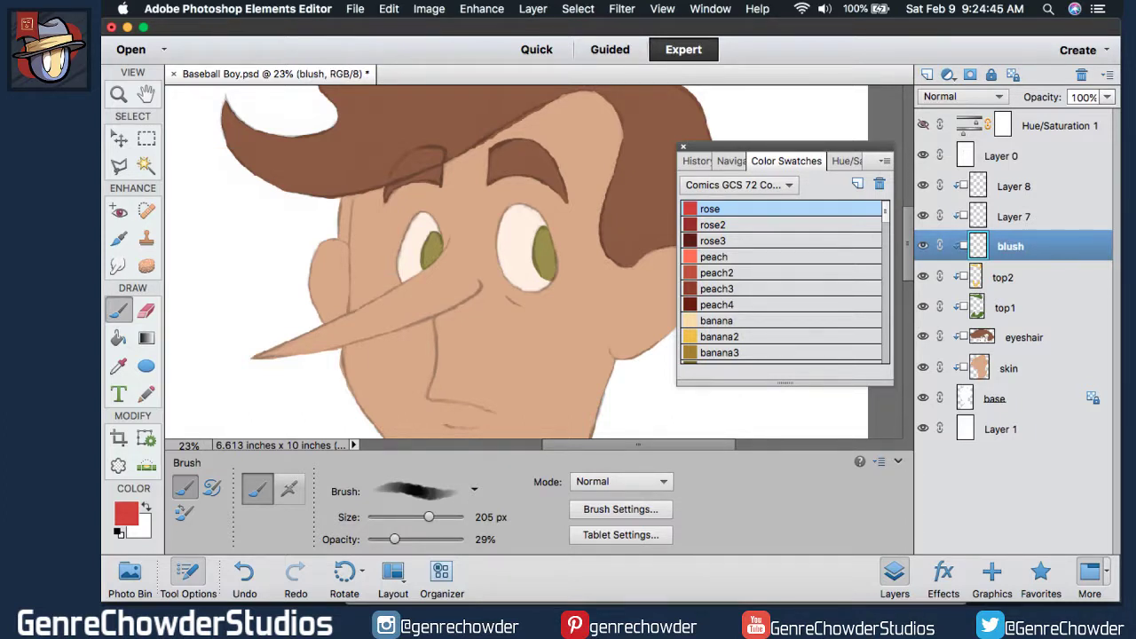
# Reduce the brush to 101 px and paint a light rose tint along the nose from its tip to the bridge.
pyautogui.moveTo(428, 518); pyautogui.dragTo(426, 521)
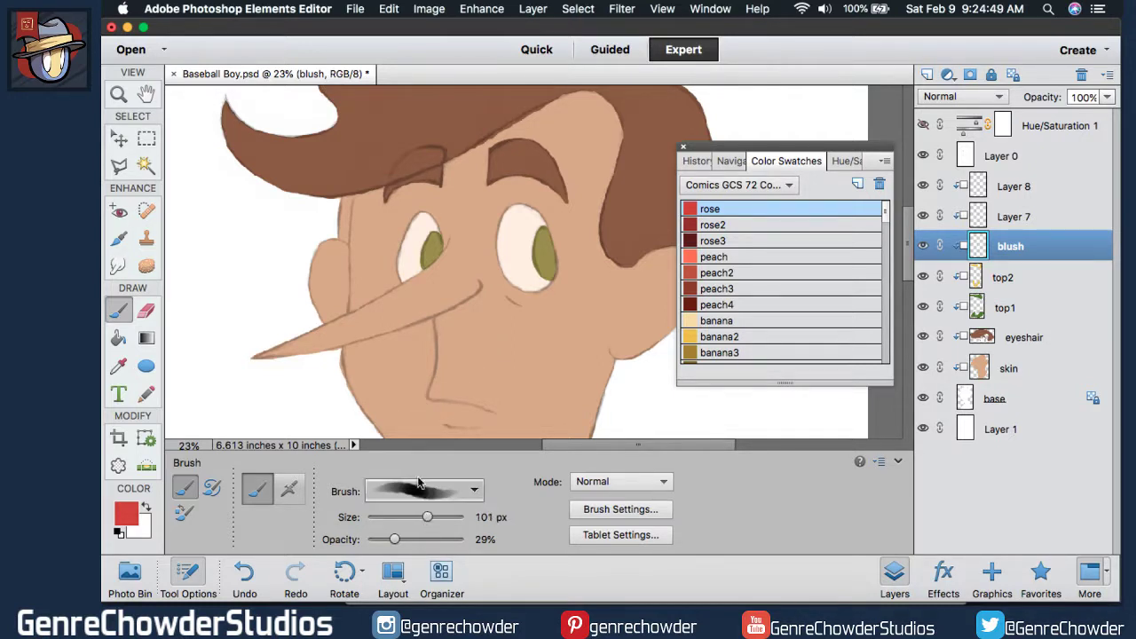
pyautogui.moveTo(261, 356)
pyautogui.mouseDown()
pyautogui.moveTo(325, 326)
pyautogui.moveTo(289, 359)
pyautogui.moveTo(389, 311)
pyautogui.moveTo(316, 354)
pyautogui.moveTo(374, 332)
pyautogui.mouseUp()
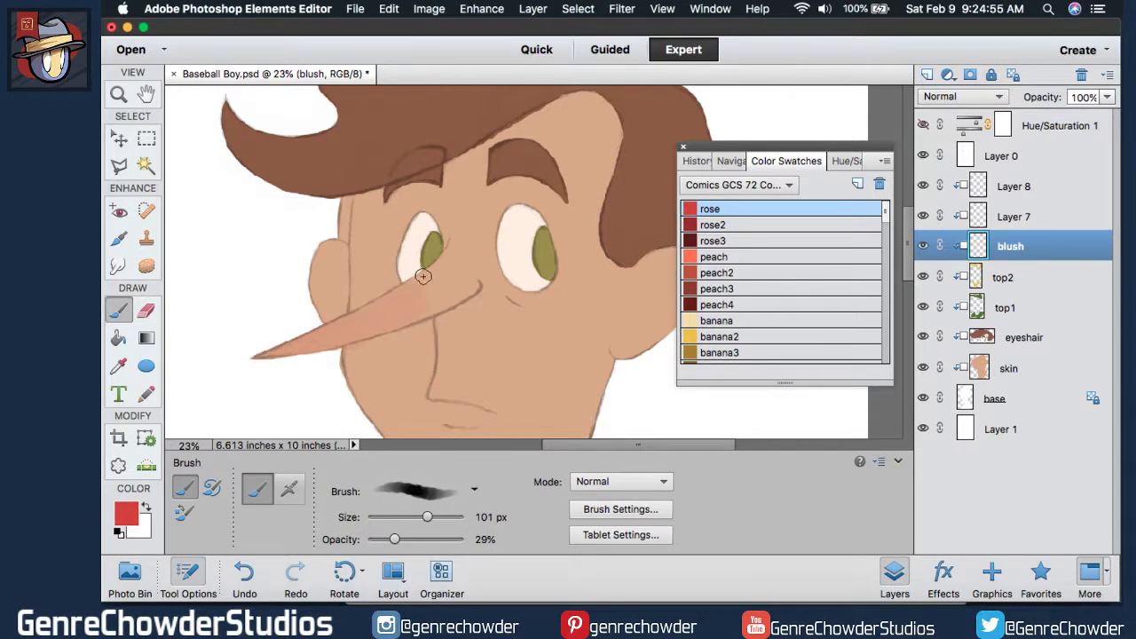
pyautogui.moveTo(440, 304); pyautogui.dragTo(456, 304)
# Set the Eraser to Brush type with a soft textured charfades_paint brush, 93 px at 51% opacity.
pyautogui.click(145, 312)
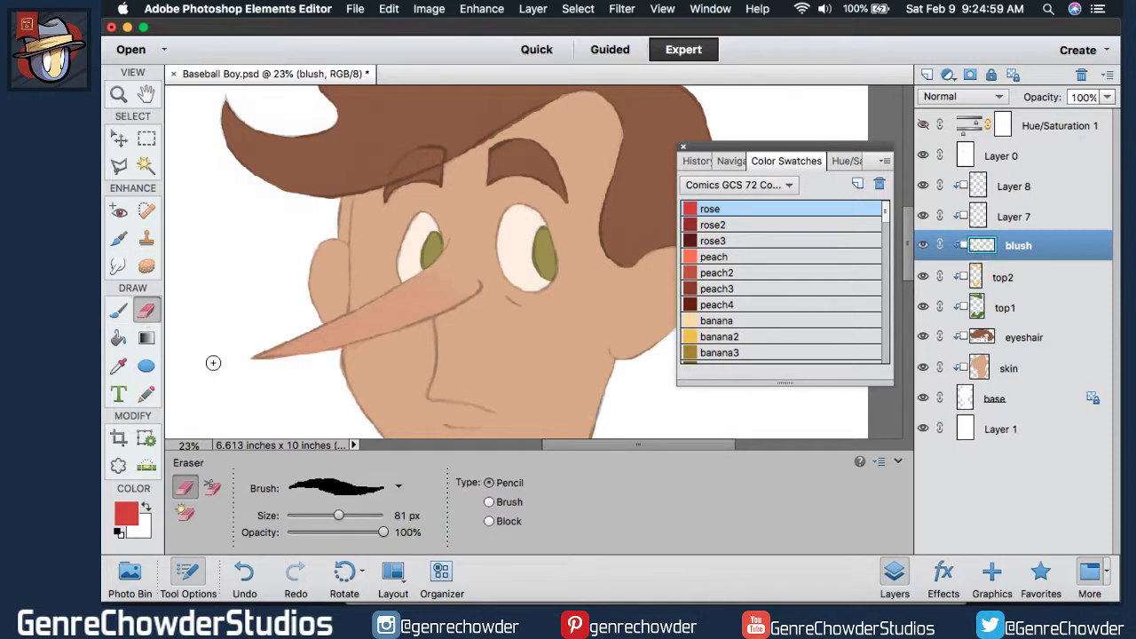
pyautogui.click(489, 501)
pyautogui.click(337, 489)
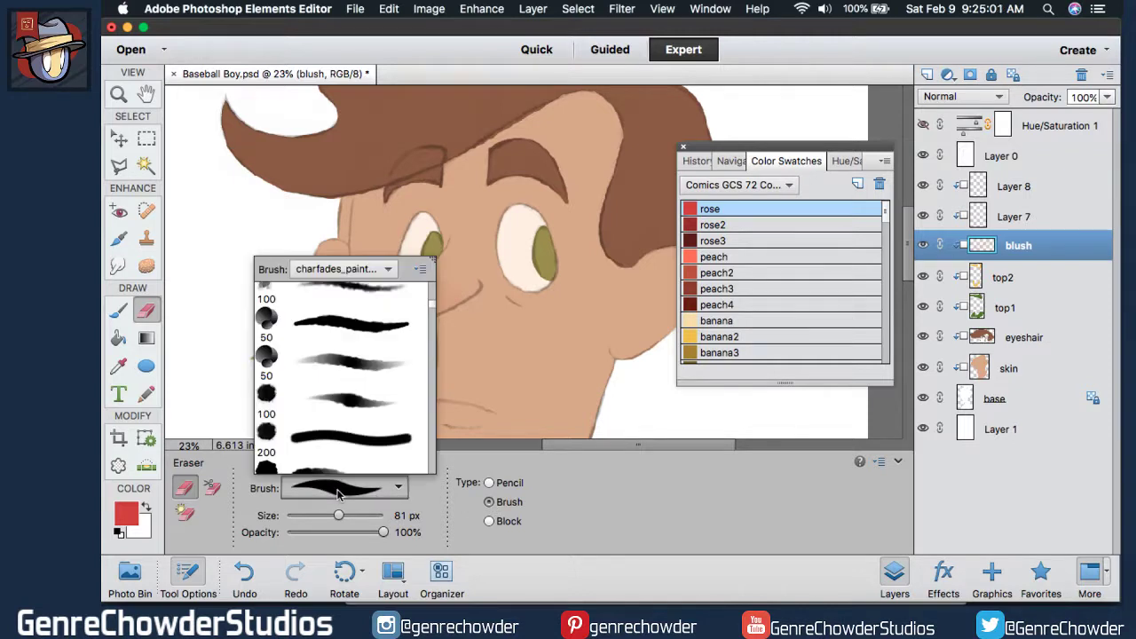
pyautogui.click(377, 379)
pyautogui.moveTo(339, 533); pyautogui.dragTo(343, 517)
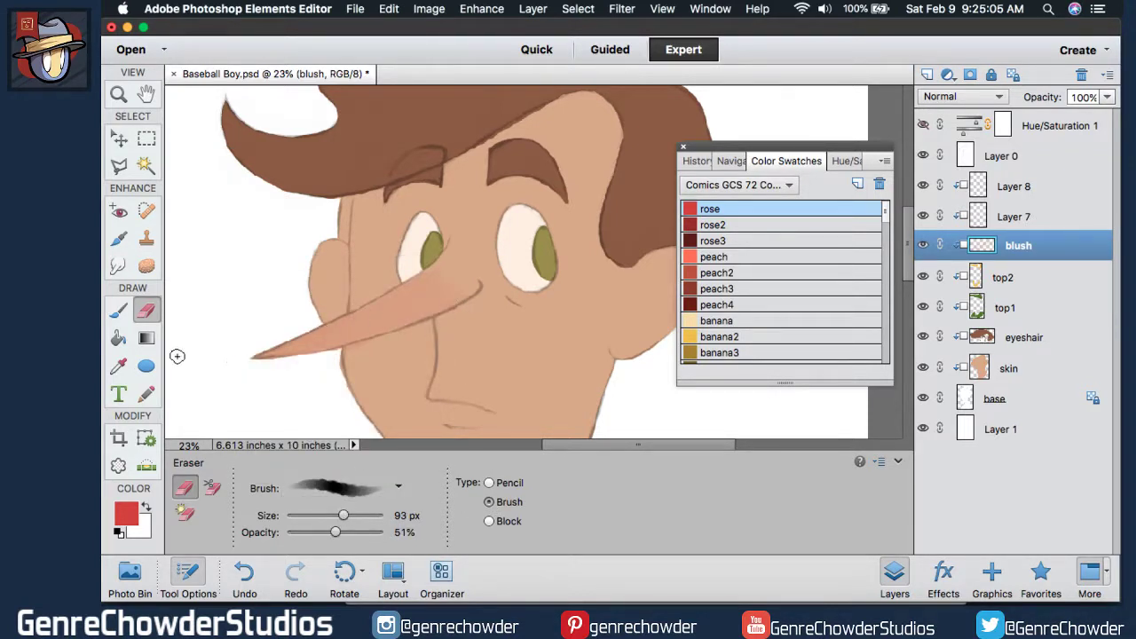
# Deepen the rose on the outer half of the nose, alternating brush and eraser to blend it toward the bridge.
pyautogui.click(120, 311)
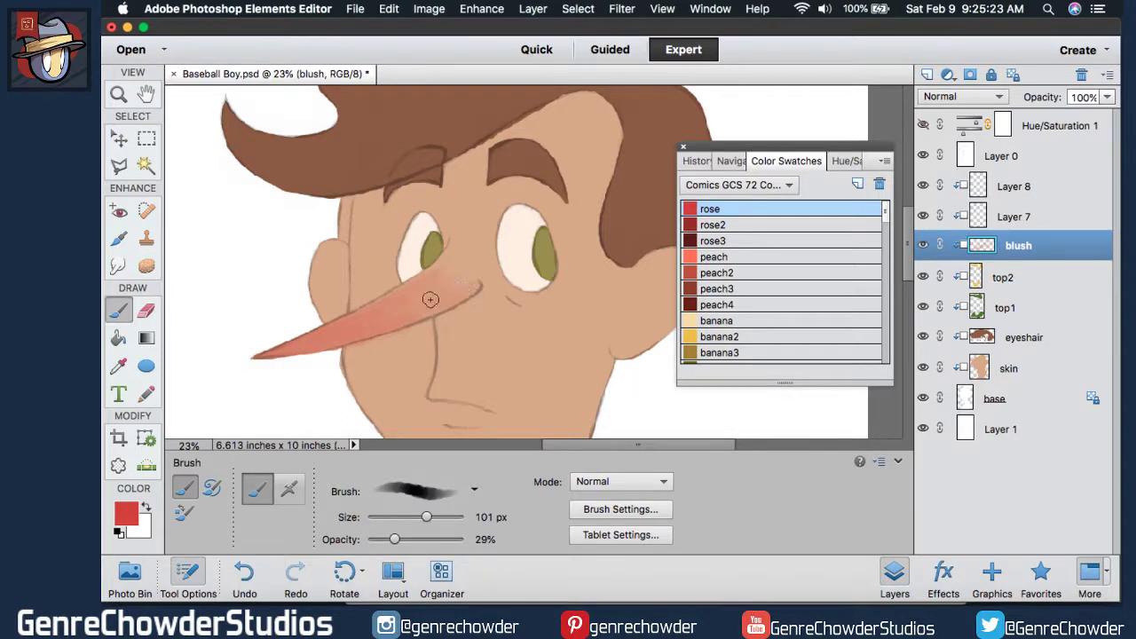
pyautogui.moveTo(404, 311)
pyautogui.mouseDown()
pyautogui.moveTo(440, 306)
pyautogui.moveTo(258, 358)
pyautogui.mouseUp()
pyautogui.click(145, 311)
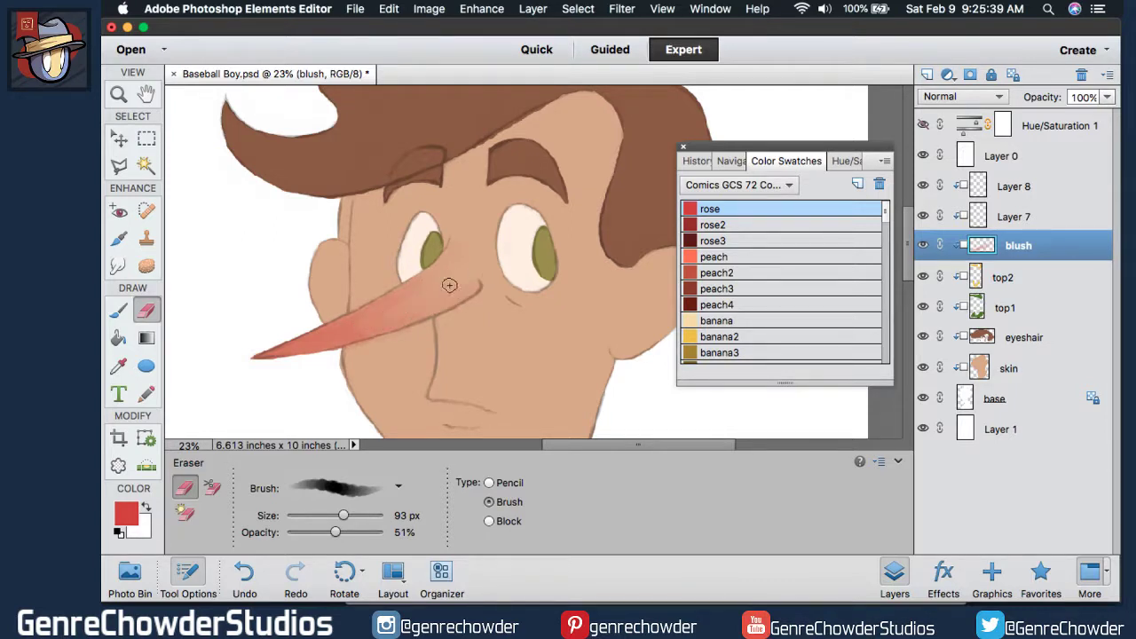
pyautogui.click(122, 311)
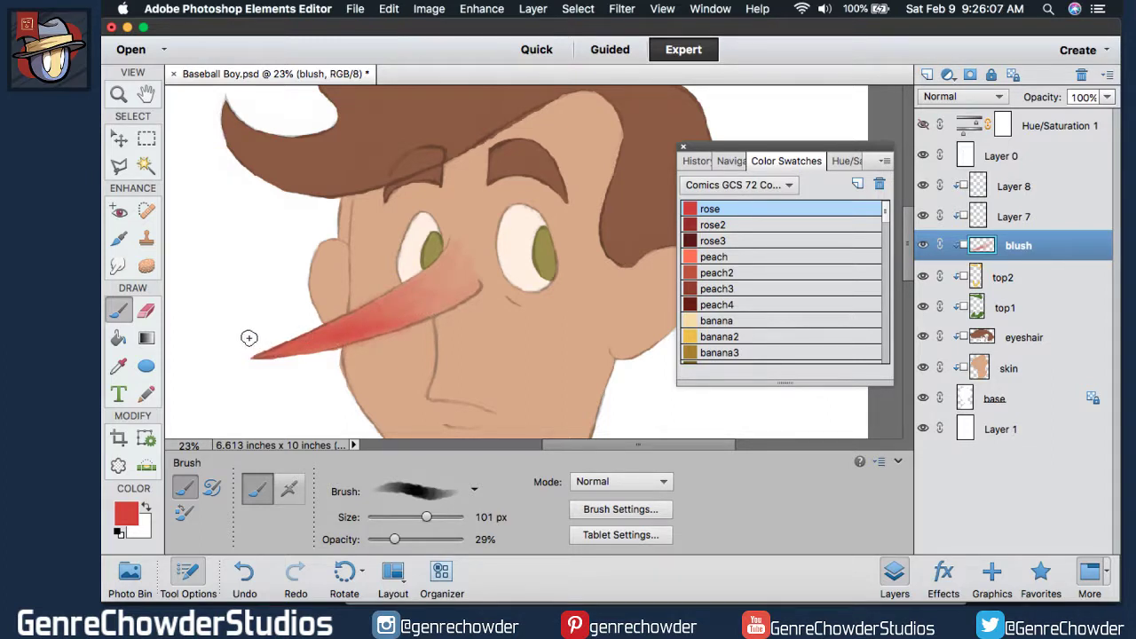
# Soften the blush where the nose meets the face, setting the eraser to 488 px and 21% opacity.
pyautogui.click(149, 311)
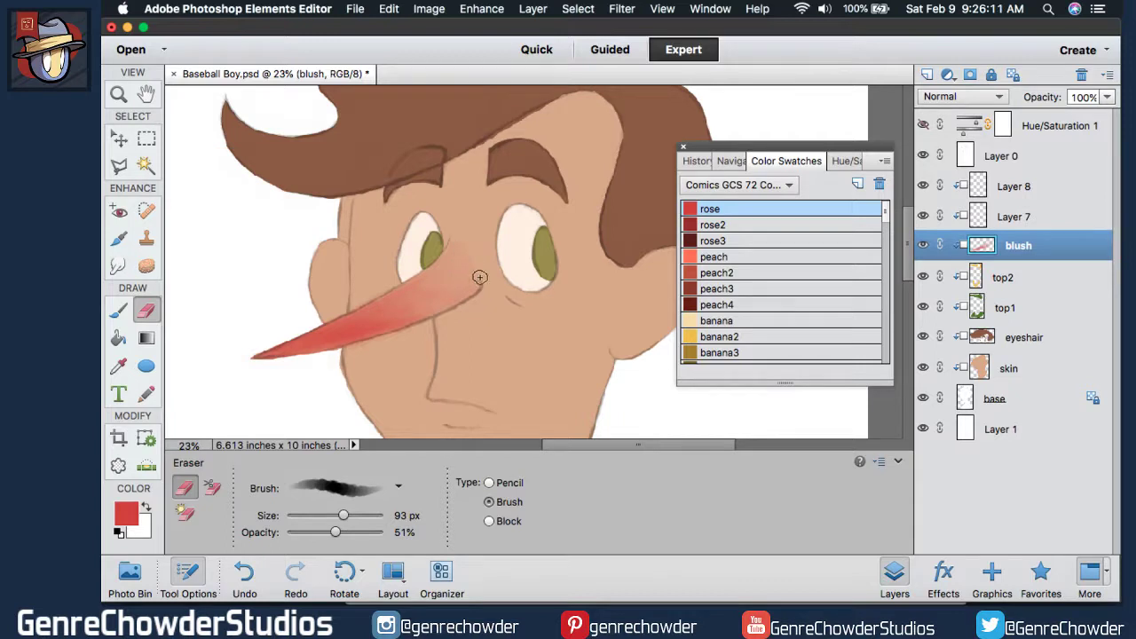
pyautogui.moveTo(343, 515); pyautogui.dragTo(352, 523)
pyautogui.moveTo(307, 533); pyautogui.dragTo(305, 532)
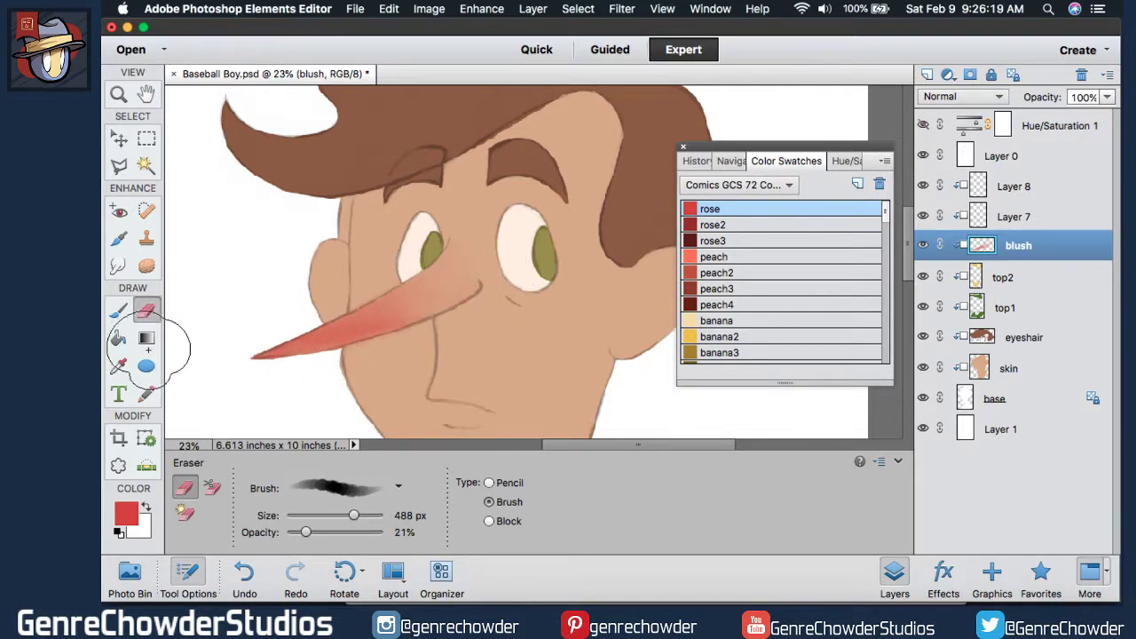
# Lower the brush opacity to 15% and blend more rose over the upper nose and its bridge.
pyautogui.click(118, 310)
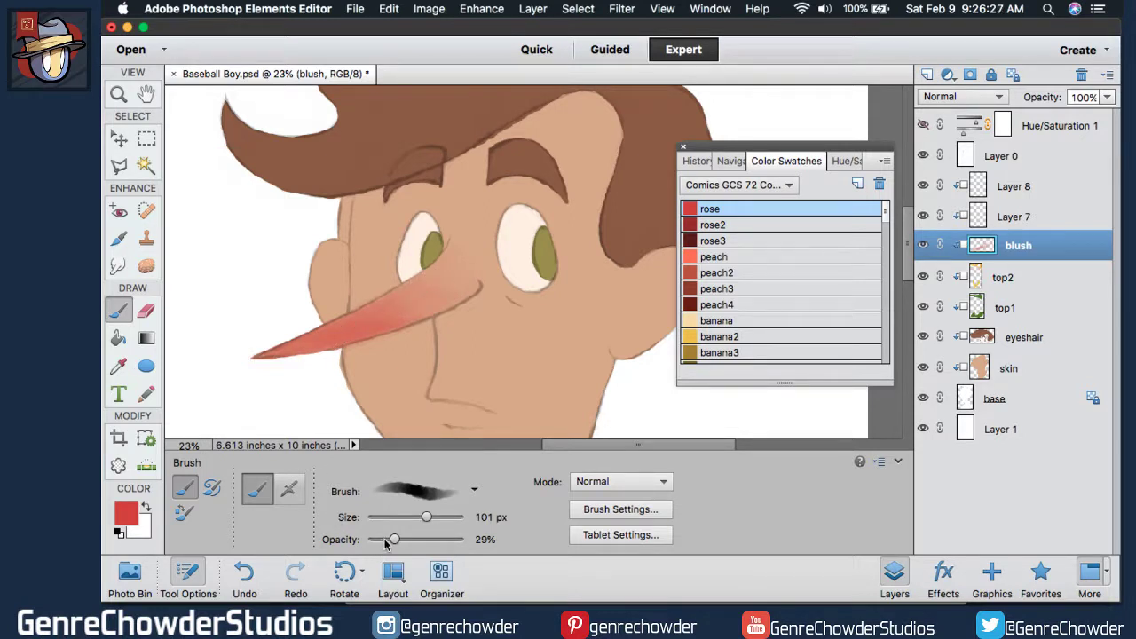
pyautogui.moveTo(388, 543); pyautogui.dragTo(381, 543)
pyautogui.moveTo(461, 293)
pyautogui.mouseDown()
pyautogui.moveTo(389, 325)
pyautogui.moveTo(473, 282)
pyautogui.moveTo(387, 321)
pyautogui.mouseUp()
pyautogui.moveTo(477, 275); pyautogui.dragTo(402, 301)
pyautogui.moveTo(449, 257)
pyautogui.mouseDown()
pyautogui.moveTo(472, 284)
pyautogui.moveTo(464, 256)
pyautogui.mouseUp()
pyautogui.click(146, 309)
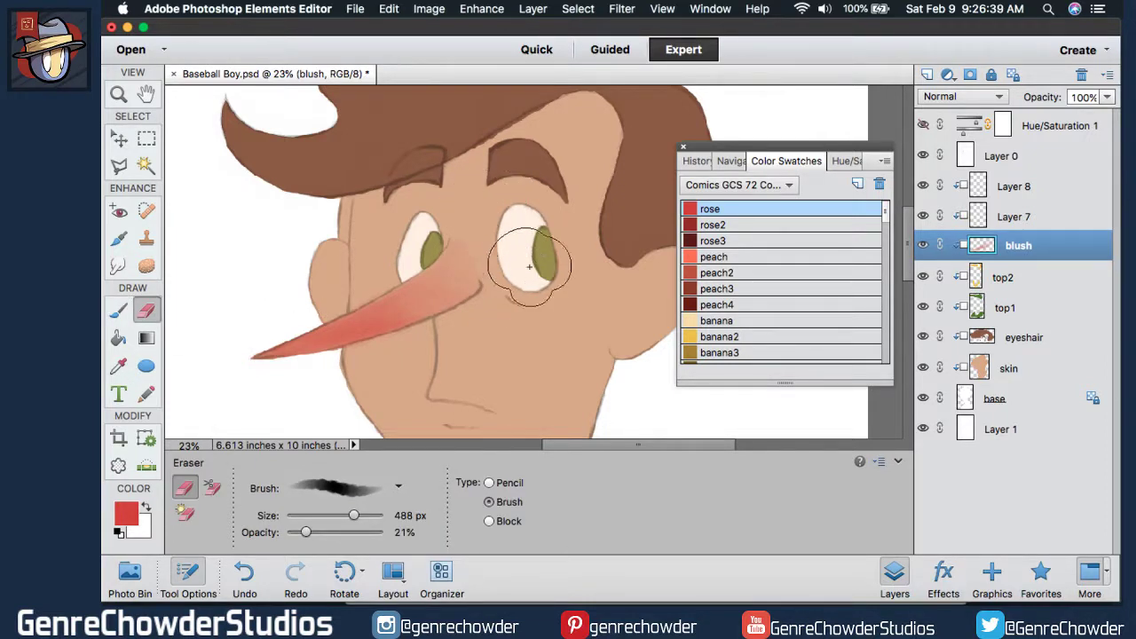
# Paint rose blush on both cheeks with the brush at 205 px and 15% opacity, undoing a stray stroke.
pyautogui.click(119, 311)
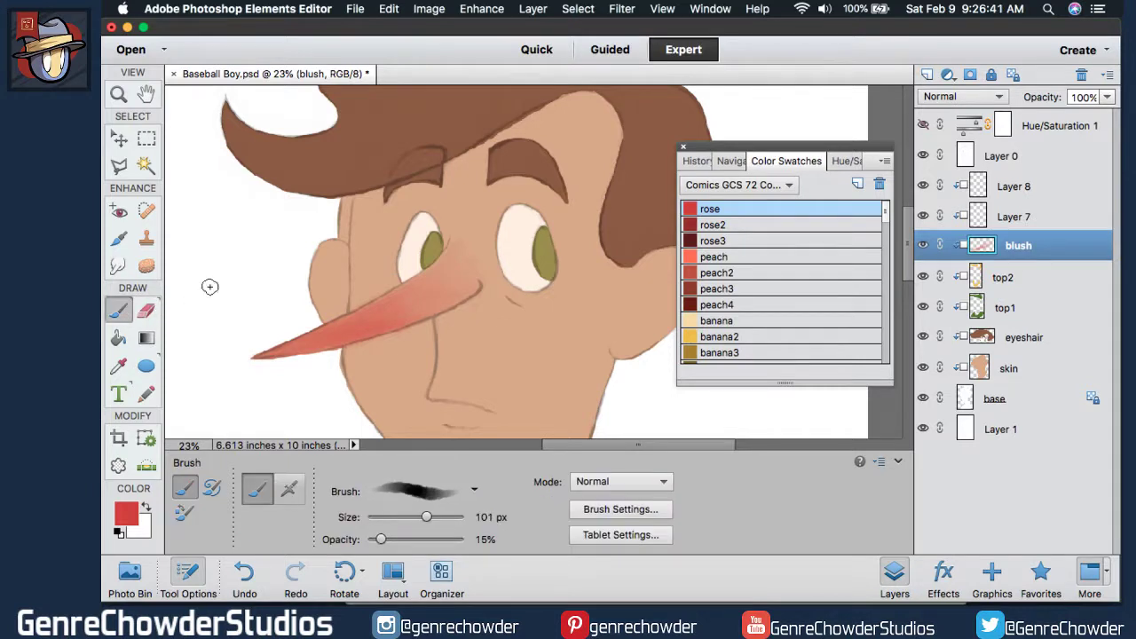
pyautogui.click(430, 517)
pyautogui.moveTo(531, 335)
pyautogui.mouseDown()
pyautogui.moveTo(562, 322)
pyautogui.moveTo(561, 337)
pyautogui.moveTo(513, 325)
pyautogui.moveTo(565, 322)
pyautogui.moveTo(519, 323)
pyautogui.moveTo(551, 313)
pyautogui.moveTo(580, 323)
pyautogui.moveTo(565, 347)
pyautogui.moveTo(505, 330)
pyautogui.moveTo(568, 339)
pyautogui.moveTo(574, 318)
pyautogui.moveTo(579, 330)
pyautogui.moveTo(550, 324)
pyautogui.moveTo(540, 394)
pyautogui.moveTo(564, 368)
pyautogui.moveTo(575, 324)
pyautogui.moveTo(502, 317)
pyautogui.moveTo(564, 354)
pyautogui.moveTo(578, 316)
pyautogui.moveTo(551, 375)
pyautogui.moveTo(519, 327)
pyautogui.moveTo(585, 326)
pyautogui.moveTo(562, 358)
pyautogui.moveTo(579, 319)
pyautogui.moveTo(549, 388)
pyautogui.moveTo(520, 326)
pyautogui.moveTo(578, 324)
pyautogui.moveTo(587, 312)
pyautogui.moveTo(562, 355)
pyautogui.mouseUp()
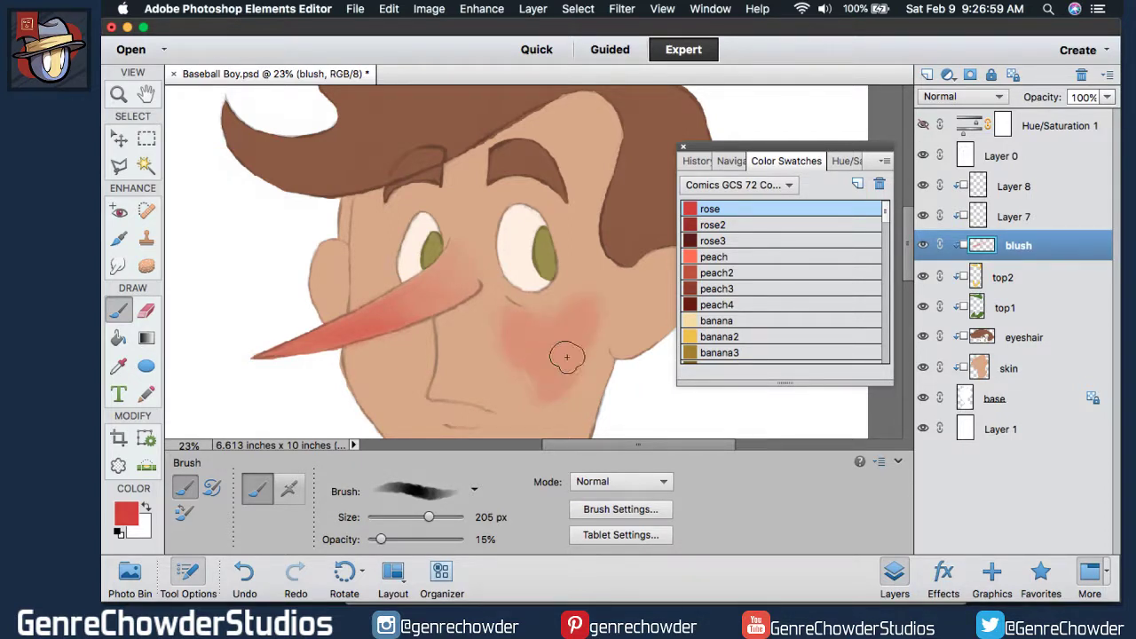
pyautogui.moveTo(372, 341)
pyautogui.mouseDown()
pyautogui.moveTo(361, 393)
pyautogui.moveTo(381, 363)
pyautogui.moveTo(371, 391)
pyautogui.moveTo(362, 358)
pyautogui.mouseUp()
pyautogui.press('super+z')
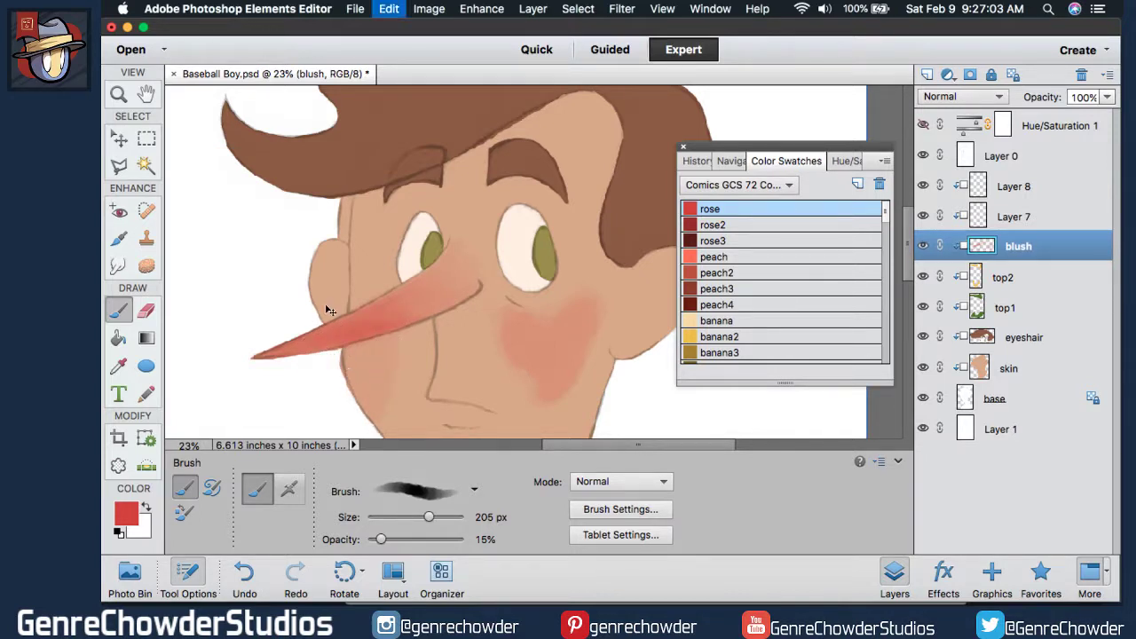
pyautogui.moveTo(372, 358)
pyautogui.mouseDown()
pyautogui.moveTo(356, 390)
pyautogui.moveTo(386, 339)
pyautogui.moveTo(372, 345)
pyautogui.moveTo(379, 358)
pyautogui.moveTo(384, 342)
pyautogui.moveTo(363, 353)
pyautogui.moveTo(370, 398)
pyautogui.moveTo(354, 398)
pyautogui.moveTo(393, 367)
pyautogui.moveTo(382, 347)
pyautogui.moveTo(365, 353)
pyautogui.moveTo(402, 343)
pyautogui.moveTo(368, 386)
pyautogui.moveTo(398, 333)
pyautogui.moveTo(377, 361)
pyautogui.moveTo(340, 356)
pyautogui.moveTo(372, 383)
pyautogui.moveTo(384, 373)
pyautogui.moveTo(362, 349)
pyautogui.moveTo(371, 281)
pyautogui.moveTo(350, 314)
pyautogui.moveTo(361, 261)
pyautogui.moveTo(380, 299)
pyautogui.moveTo(359, 276)
pyautogui.moveTo(352, 409)
pyautogui.moveTo(360, 354)
pyautogui.moveTo(379, 343)
pyautogui.moveTo(342, 380)
pyautogui.moveTo(372, 406)
pyautogui.moveTo(389, 381)
pyautogui.moveTo(348, 366)
pyautogui.moveTo(348, 396)
pyautogui.moveTo(382, 380)
pyautogui.moveTo(380, 357)
pyautogui.moveTo(351, 403)
pyautogui.moveTo(373, 424)
pyautogui.moveTo(327, 289)
pyautogui.moveTo(342, 278)
pyautogui.moveTo(358, 306)
pyautogui.moveTo(359, 259)
pyautogui.moveTo(367, 296)
pyautogui.moveTo(362, 266)
pyautogui.moveTo(613, 328)
pyautogui.moveTo(546, 365)
pyautogui.moveTo(594, 277)
pyautogui.moveTo(561, 374)
pyautogui.moveTo(593, 271)
pyautogui.moveTo(552, 383)
pyautogui.moveTo(564, 391)
pyautogui.moveTo(549, 393)
pyautogui.moveTo(546, 376)
pyautogui.moveTo(576, 281)
pyautogui.moveTo(553, 393)
pyautogui.moveTo(512, 323)
pyautogui.moveTo(510, 346)
pyautogui.moveTo(582, 308)
pyautogui.moveTo(557, 404)
pyautogui.moveTo(592, 323)
pyautogui.mouseUp()
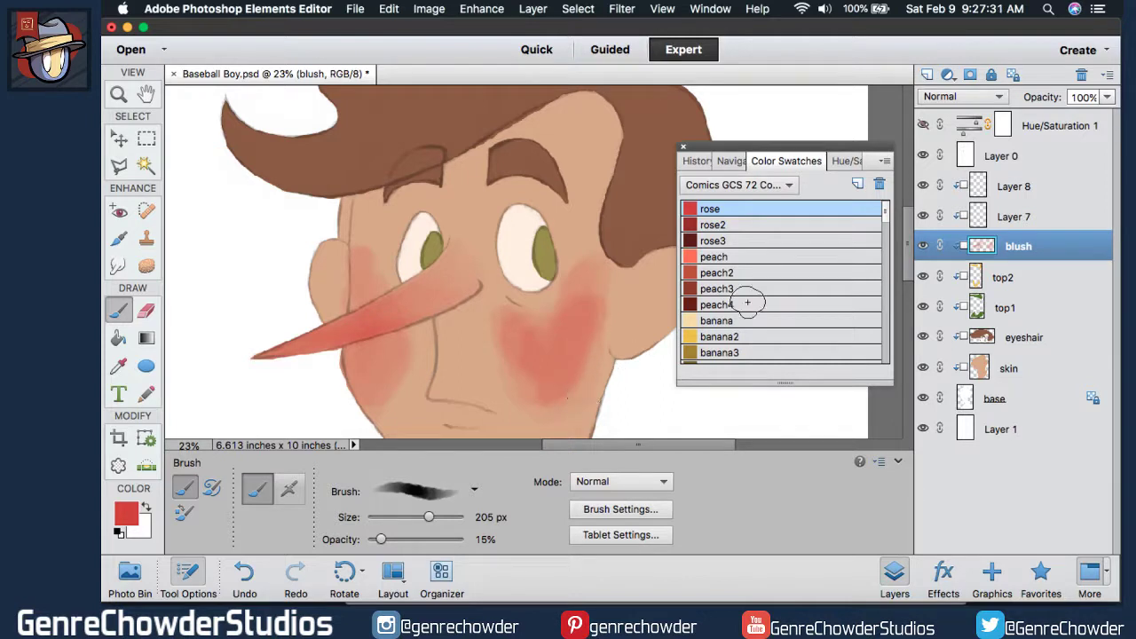
# Tint both ears with rose and move the blush layer below eyeshair, directly above skin.
pyautogui.moveTo(910, 257)
pyautogui.mouseDown()
pyautogui.moveTo(904, 306)
pyautogui.moveTo(907, 242)
pyautogui.moveTo(910, 265)
pyautogui.mouseUp()
pyautogui.moveTo(311, 225)
pyautogui.mouseDown()
pyautogui.moveTo(314, 237)
pyautogui.moveTo(330, 215)
pyautogui.moveTo(329, 257)
pyautogui.moveTo(325, 222)
pyautogui.moveTo(314, 254)
pyautogui.moveTo(325, 209)
pyautogui.moveTo(307, 269)
pyautogui.moveTo(322, 254)
pyautogui.mouseUp()
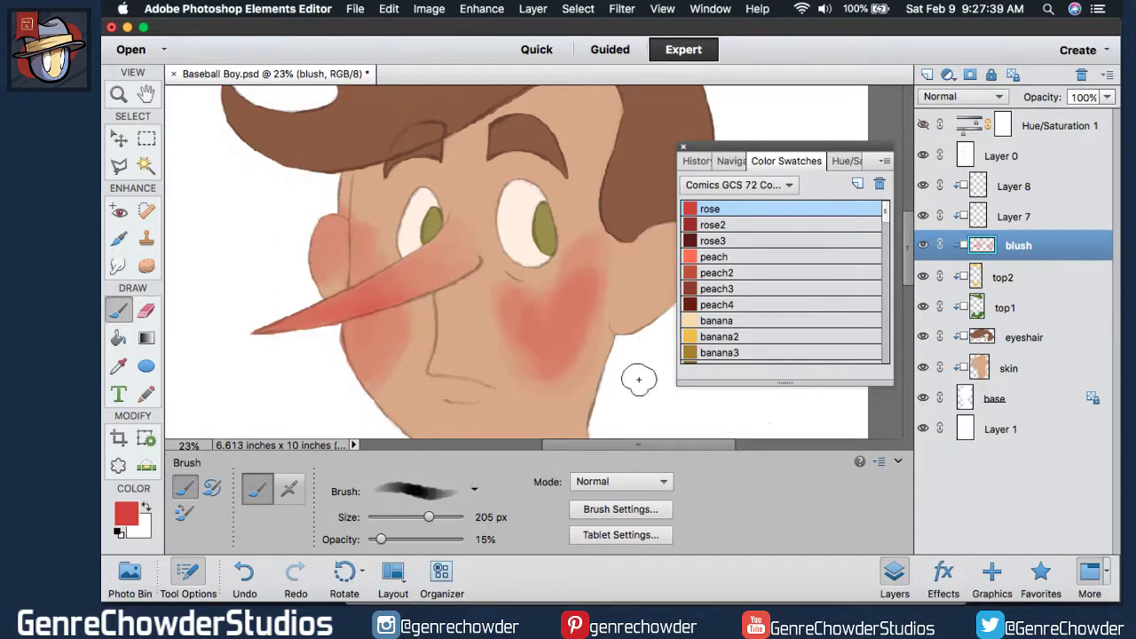
pyautogui.moveTo(680, 448); pyautogui.dragTo(697, 446)
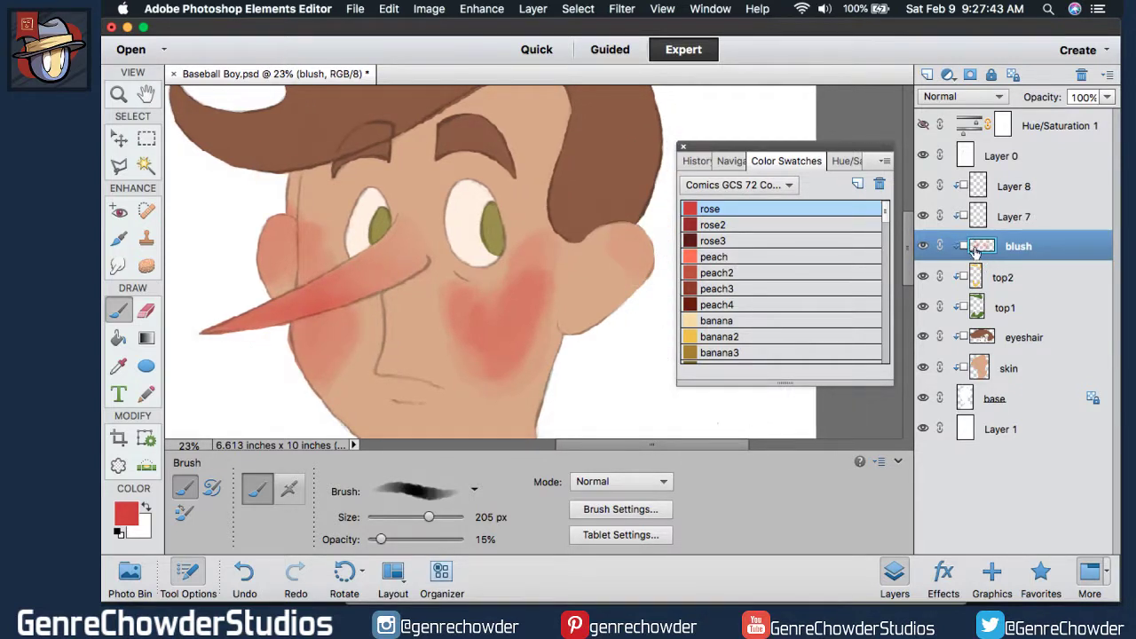
pyautogui.moveTo(981, 249); pyautogui.dragTo(980, 355)
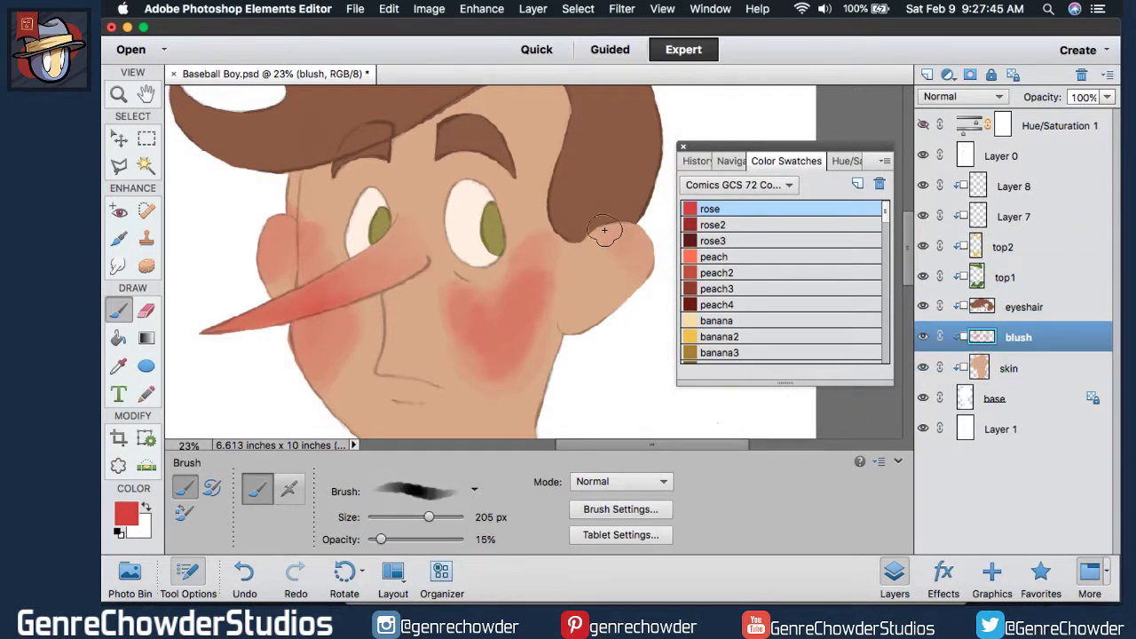
pyautogui.moveTo(593, 232)
pyautogui.mouseDown()
pyautogui.moveTo(630, 275)
pyautogui.moveTo(655, 254)
pyautogui.moveTo(616, 226)
pyautogui.moveTo(656, 213)
pyautogui.mouseUp()
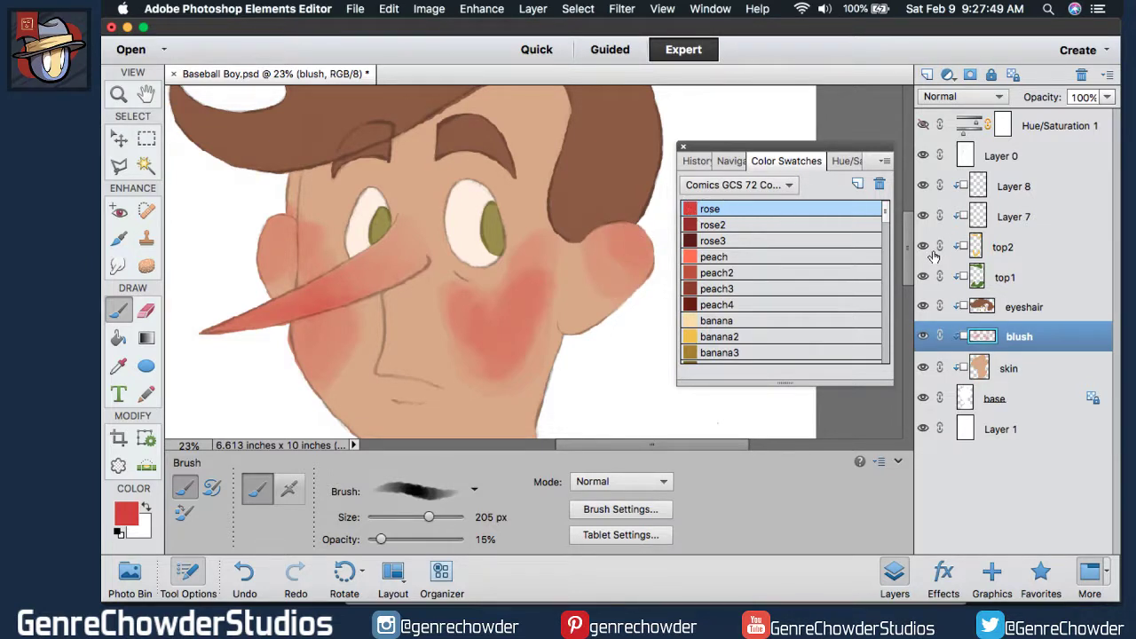
# Tint the neck faintly with rose using the brush at 326 px and 7% opacity.
pyautogui.moveTo(905, 257); pyautogui.dragTo(905, 315)
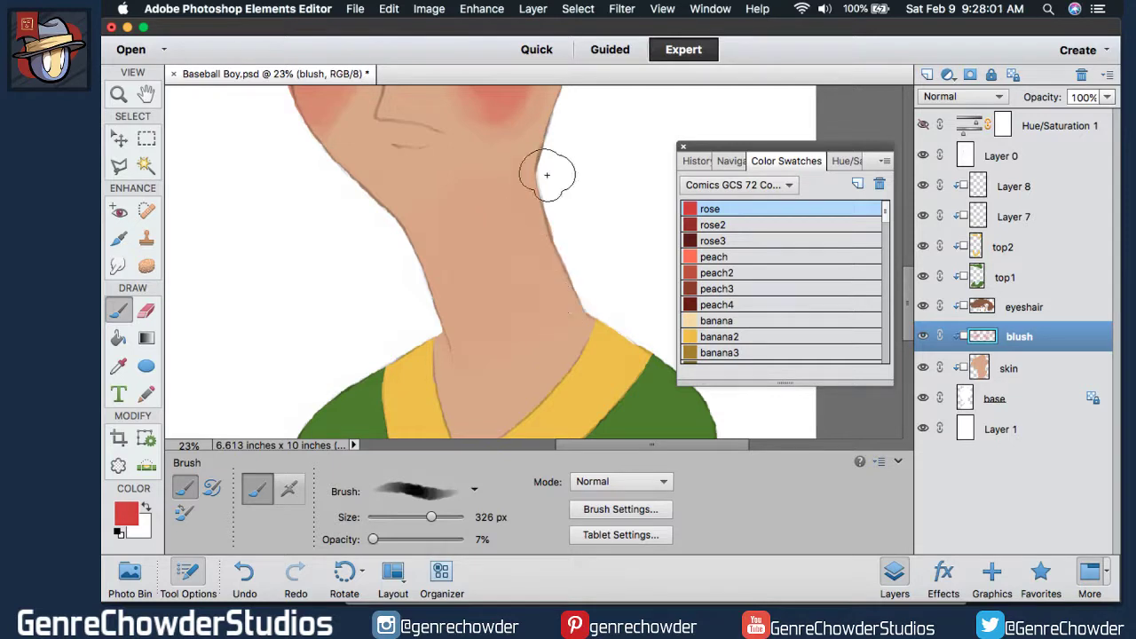
pyautogui.moveTo(419, 253); pyautogui.dragTo(491, 371)
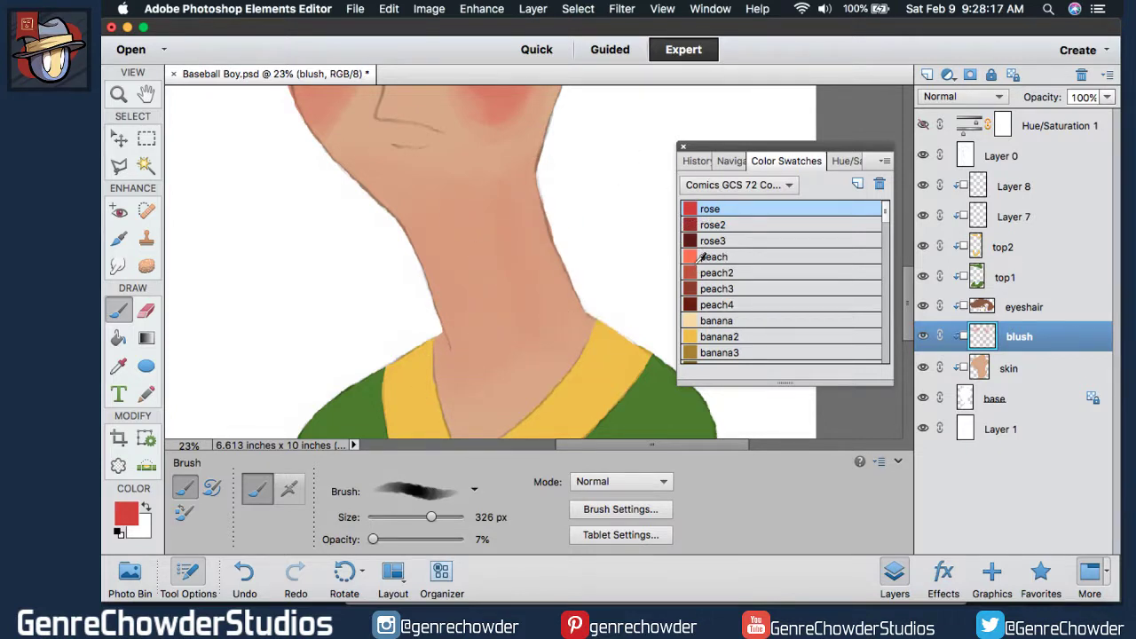
# Fade the blush on the cheeks, ears and nose with the eraser at 246 px and 32% opacity.
pyautogui.moveTo(910, 313); pyautogui.dragTo(917, 255)
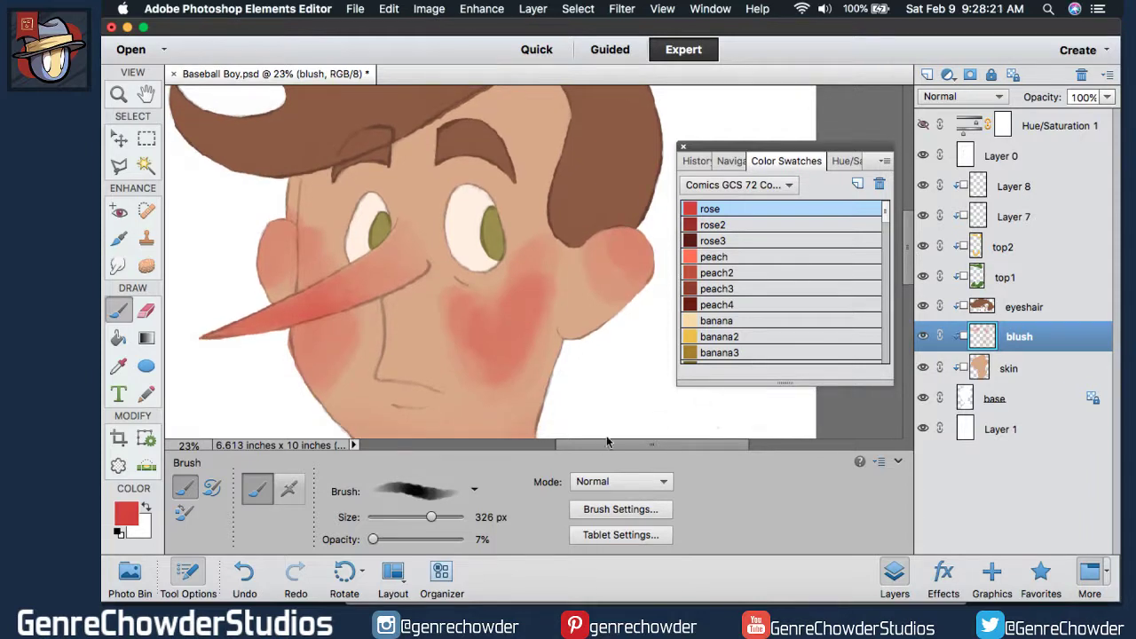
pyautogui.moveTo(618, 446); pyautogui.dragTo(597, 442)
pyautogui.click(146, 309)
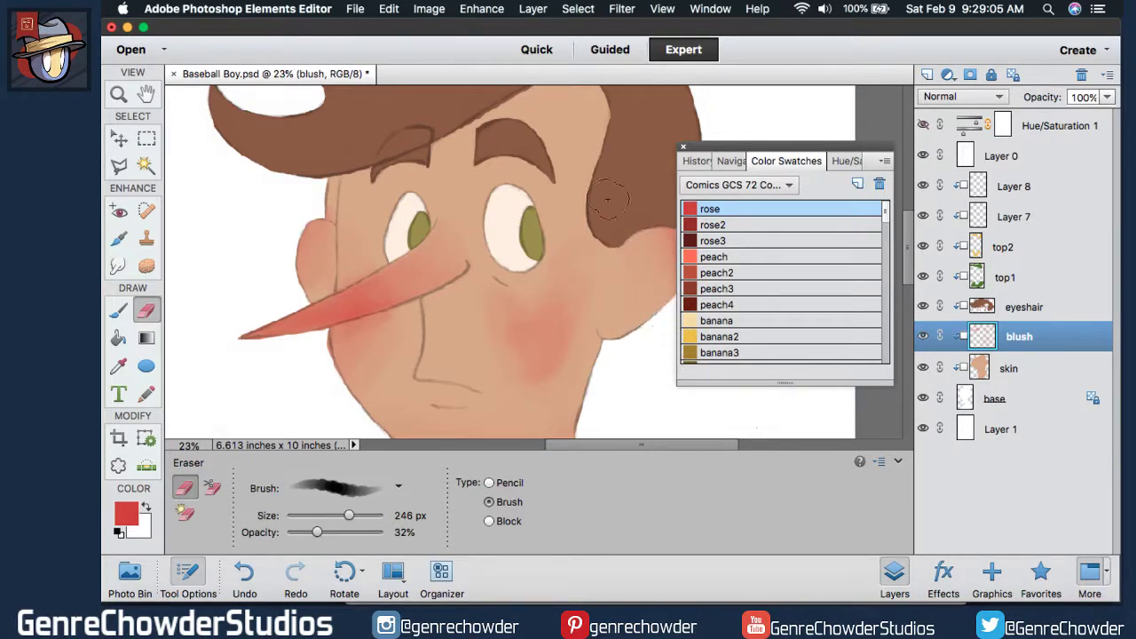
pyautogui.moveTo(335, 245)
pyautogui.mouseDown()
pyautogui.moveTo(308, 285)
pyautogui.moveTo(331, 210)
pyautogui.moveTo(322, 239)
pyautogui.moveTo(359, 226)
pyautogui.moveTo(346, 272)
pyautogui.moveTo(374, 255)
pyautogui.mouseUp()
pyautogui.moveTo(532, 361)
pyautogui.mouseDown()
pyautogui.moveTo(490, 295)
pyautogui.moveTo(529, 404)
pyautogui.moveTo(538, 373)
pyautogui.mouseUp()
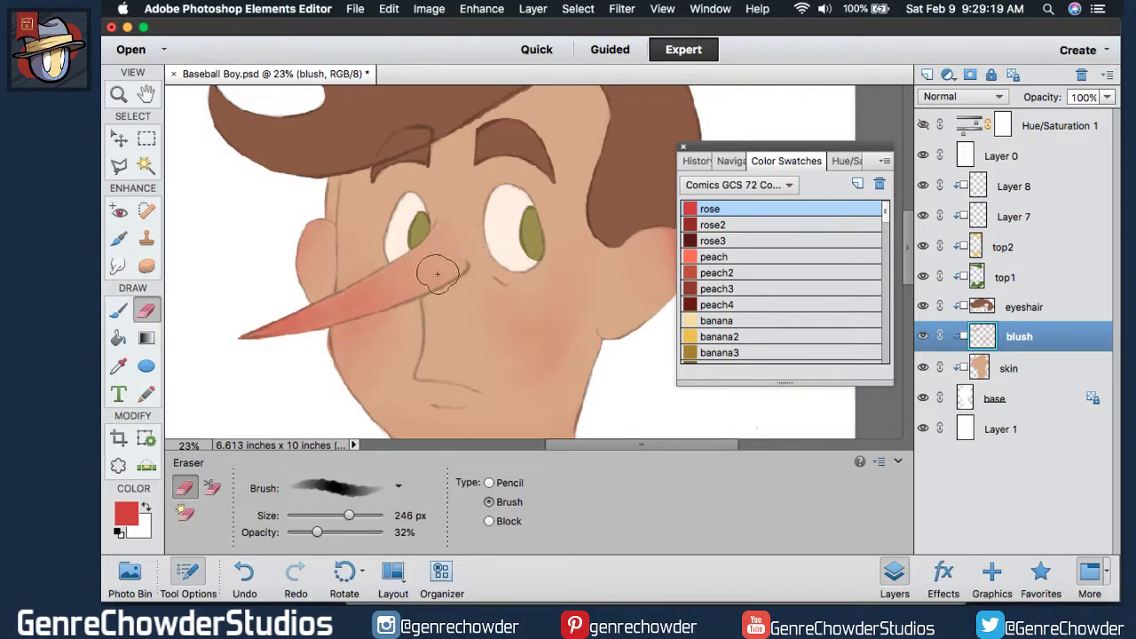
# Build faint rose back up over the nose and its bridge with the brush at 7% opacity.
pyautogui.click(117, 311)
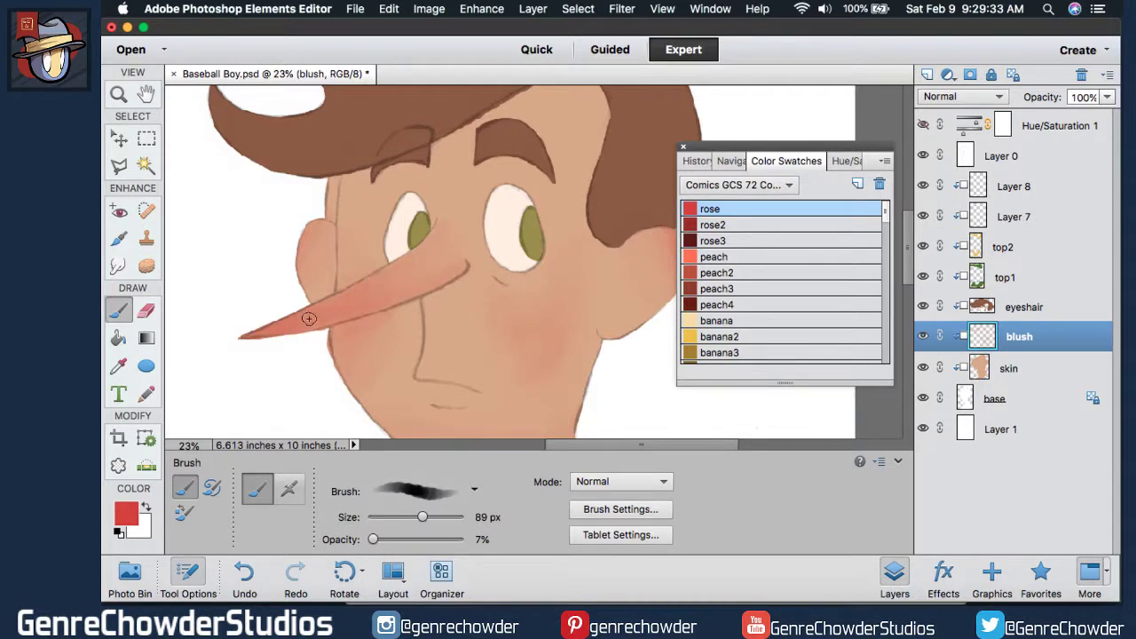
pyautogui.click(427, 516)
pyautogui.click(146, 310)
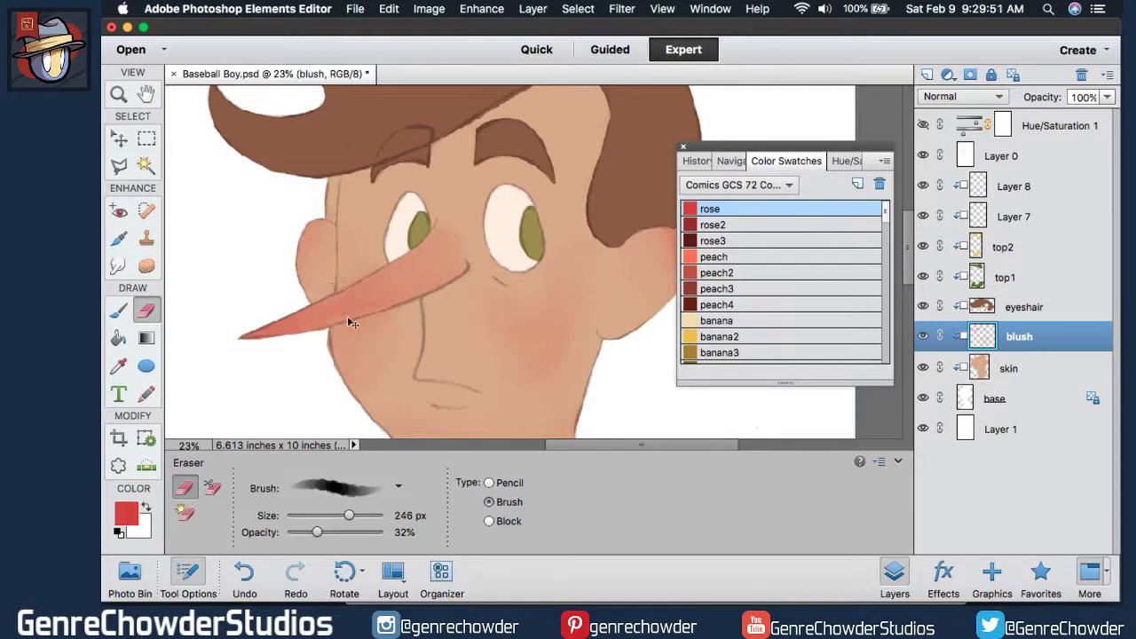
# Undo the last stroke and set the blush layer's blending mode to Multiply.
pyautogui.press('super+z')
pyautogui.click(976, 98)
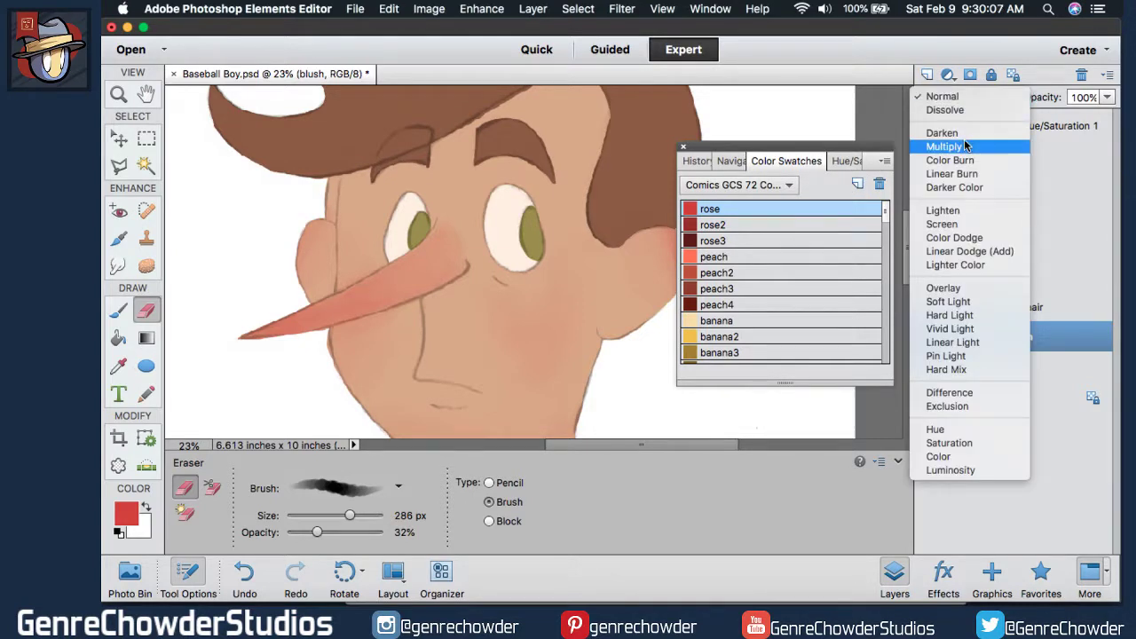
pyautogui.click(946, 144)
# Touch up the cheek and nose with rose at 7% opacity, and fade the cheek and neck with the eraser at 286 px and 32%.
pyautogui.moveTo(907, 235); pyautogui.dragTo(903, 260)
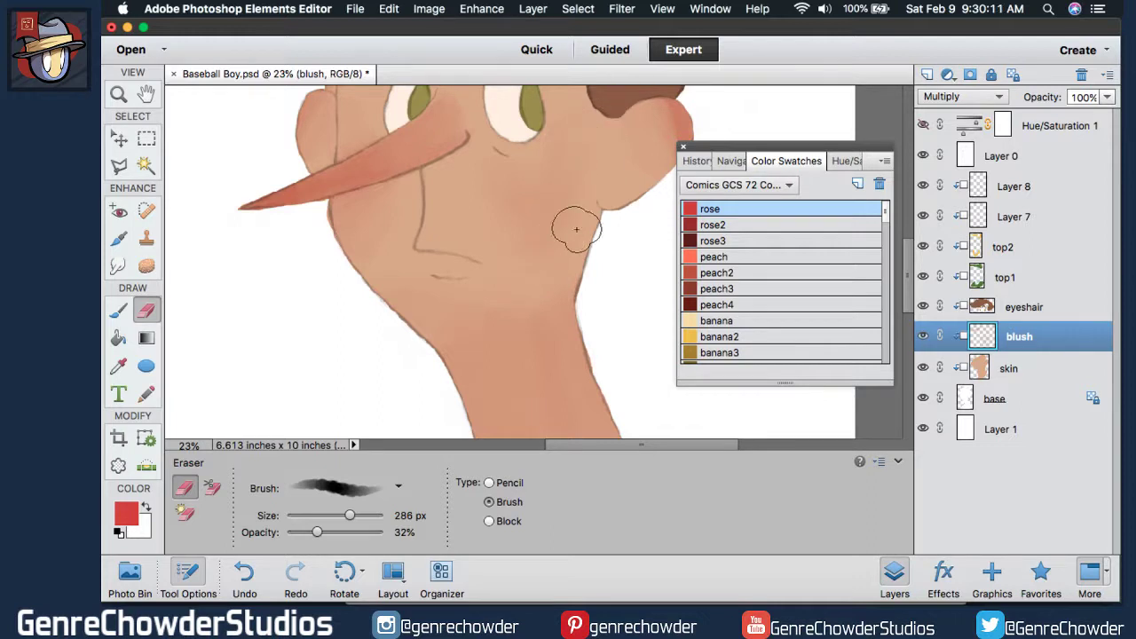
pyautogui.click(118, 310)
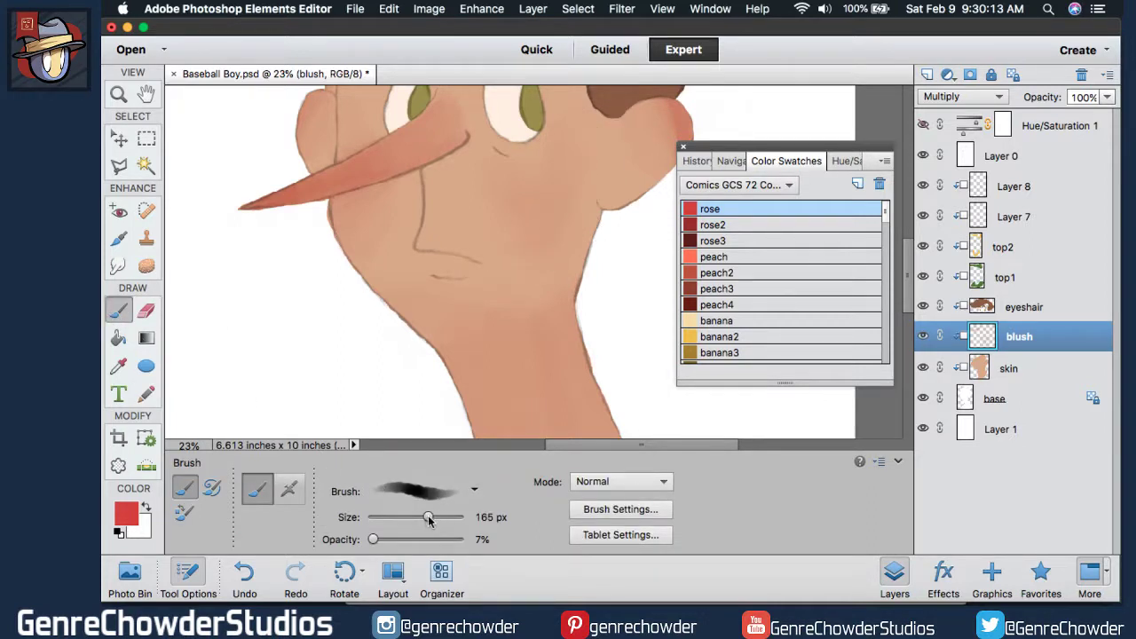
pyautogui.moveTo(553, 187)
pyautogui.mouseDown()
pyautogui.moveTo(511, 176)
pyautogui.moveTo(547, 199)
pyautogui.moveTo(488, 179)
pyautogui.moveTo(549, 204)
pyautogui.moveTo(569, 151)
pyautogui.moveTo(532, 219)
pyautogui.moveTo(570, 139)
pyautogui.moveTo(499, 192)
pyautogui.moveTo(560, 169)
pyautogui.moveTo(556, 159)
pyautogui.moveTo(502, 181)
pyautogui.moveTo(531, 211)
pyautogui.moveTo(567, 168)
pyautogui.moveTo(493, 187)
pyautogui.moveTo(534, 194)
pyautogui.moveTo(352, 208)
pyautogui.moveTo(352, 239)
pyautogui.moveTo(381, 194)
pyautogui.moveTo(338, 210)
pyautogui.moveTo(346, 222)
pyautogui.moveTo(363, 208)
pyautogui.moveTo(384, 240)
pyautogui.moveTo(401, 203)
pyautogui.moveTo(364, 254)
pyautogui.moveTo(374, 245)
pyautogui.moveTo(363, 227)
pyautogui.moveTo(396, 168)
pyautogui.mouseUp()
pyautogui.click(147, 310)
pyautogui.moveTo(524, 150)
pyautogui.mouseDown()
pyautogui.moveTo(502, 199)
pyautogui.moveTo(490, 167)
pyautogui.moveTo(528, 249)
pyautogui.moveTo(479, 228)
pyautogui.moveTo(504, 169)
pyautogui.moveTo(475, 210)
pyautogui.moveTo(553, 236)
pyautogui.moveTo(509, 187)
pyautogui.moveTo(526, 165)
pyautogui.moveTo(555, 172)
pyautogui.moveTo(571, 131)
pyautogui.moveTo(586, 148)
pyautogui.moveTo(567, 134)
pyautogui.moveTo(570, 245)
pyautogui.moveTo(595, 179)
pyautogui.moveTo(506, 207)
pyautogui.moveTo(567, 204)
pyautogui.moveTo(542, 235)
pyautogui.moveTo(495, 198)
pyautogui.moveTo(560, 229)
pyautogui.moveTo(593, 143)
pyautogui.moveTo(574, 129)
pyautogui.moveTo(490, 173)
pyautogui.moveTo(590, 118)
pyautogui.moveTo(576, 116)
pyautogui.moveTo(521, 139)
pyautogui.moveTo(583, 139)
pyautogui.moveTo(505, 201)
pyautogui.moveTo(543, 196)
pyautogui.moveTo(586, 156)
pyautogui.moveTo(581, 201)
pyautogui.moveTo(432, 326)
pyautogui.moveTo(590, 300)
pyautogui.moveTo(563, 343)
pyautogui.mouseUp()
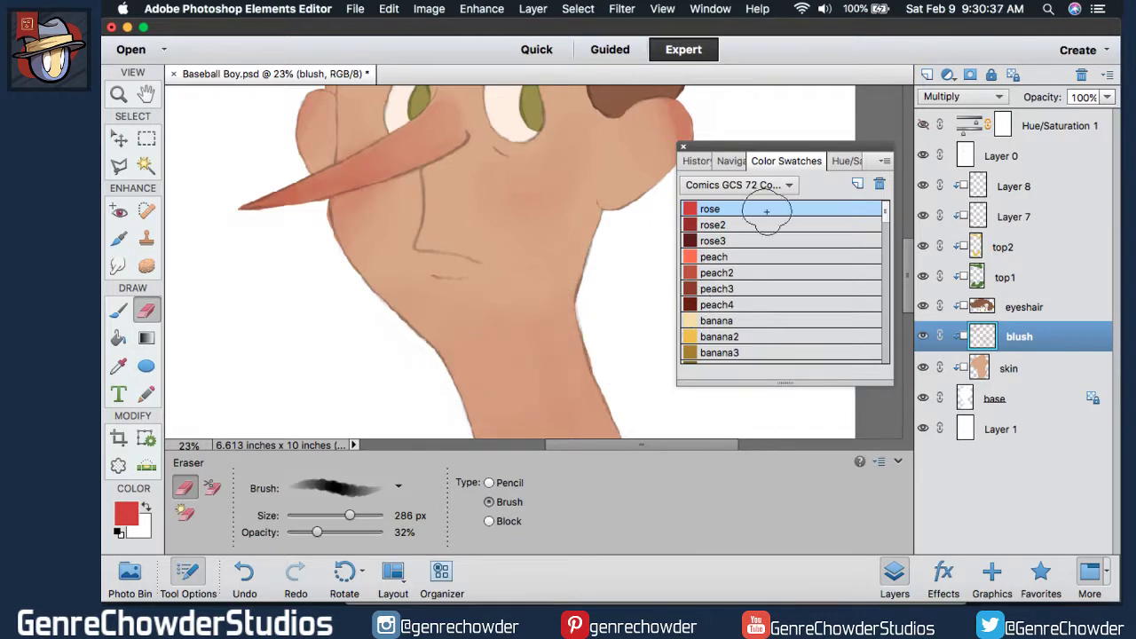
pyautogui.click(730, 161)
pyautogui.moveTo(907, 245); pyautogui.dragTo(907, 289)
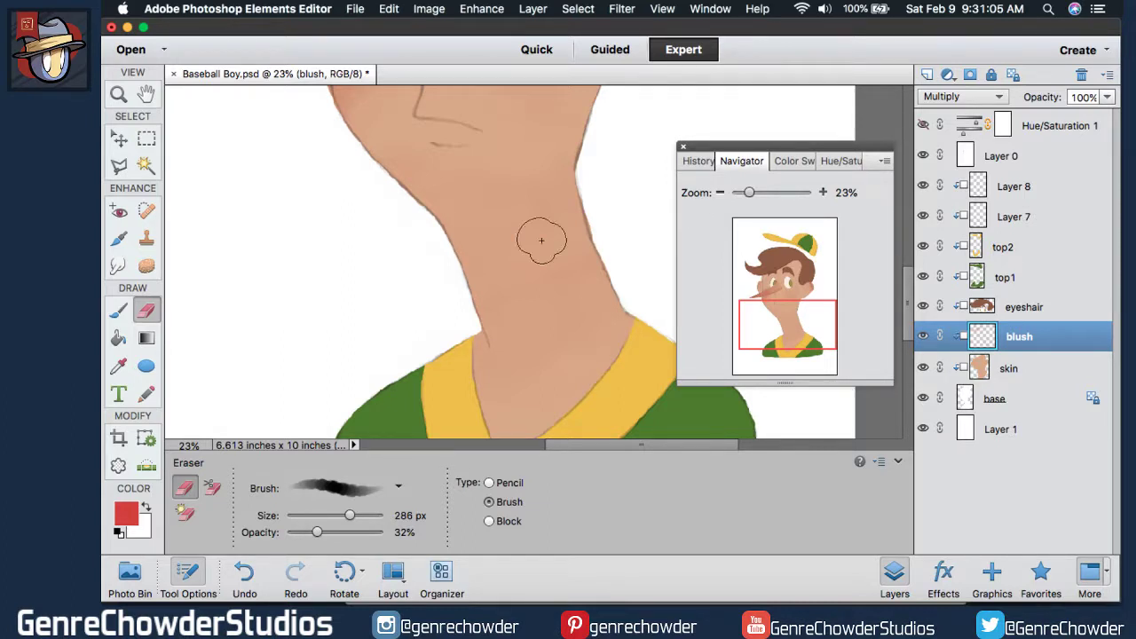
# Soften the blush around the nose bridge and cheeks with the 286 px eraser, touching up the nose with the brush at 97 px and 7%.
pyautogui.scroll(6, 907, 303)
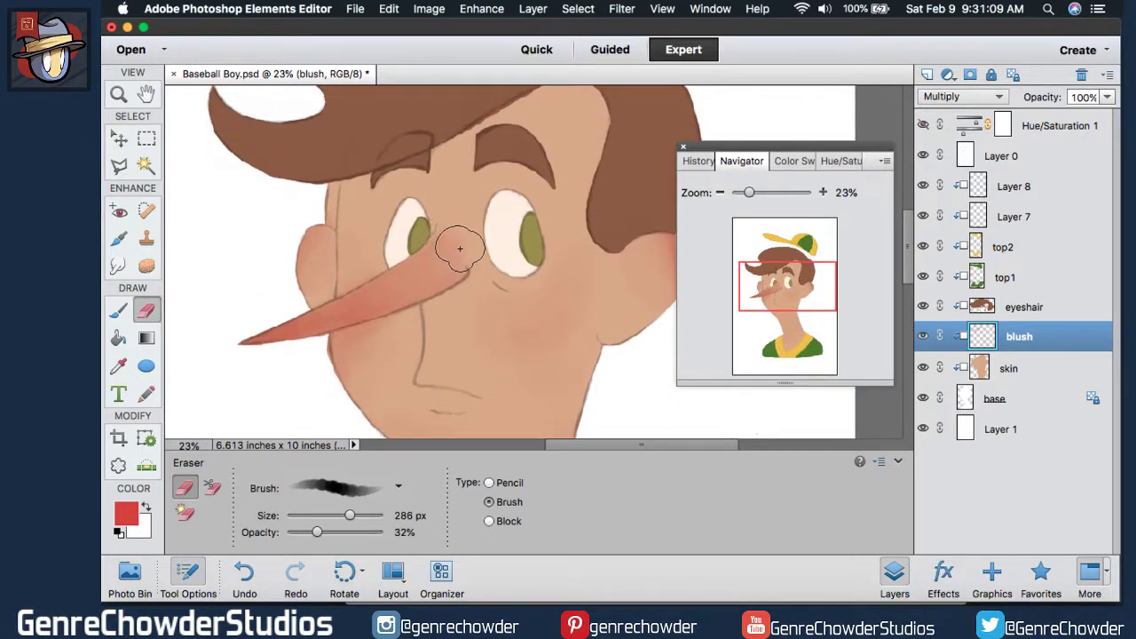
pyautogui.moveTo(461, 264)
pyautogui.mouseDown()
pyautogui.moveTo(456, 232)
pyautogui.moveTo(471, 312)
pyautogui.moveTo(438, 225)
pyautogui.moveTo(464, 306)
pyautogui.moveTo(459, 224)
pyautogui.moveTo(459, 299)
pyautogui.moveTo(462, 243)
pyautogui.moveTo(472, 305)
pyautogui.moveTo(421, 266)
pyautogui.mouseUp()
pyautogui.click(121, 311)
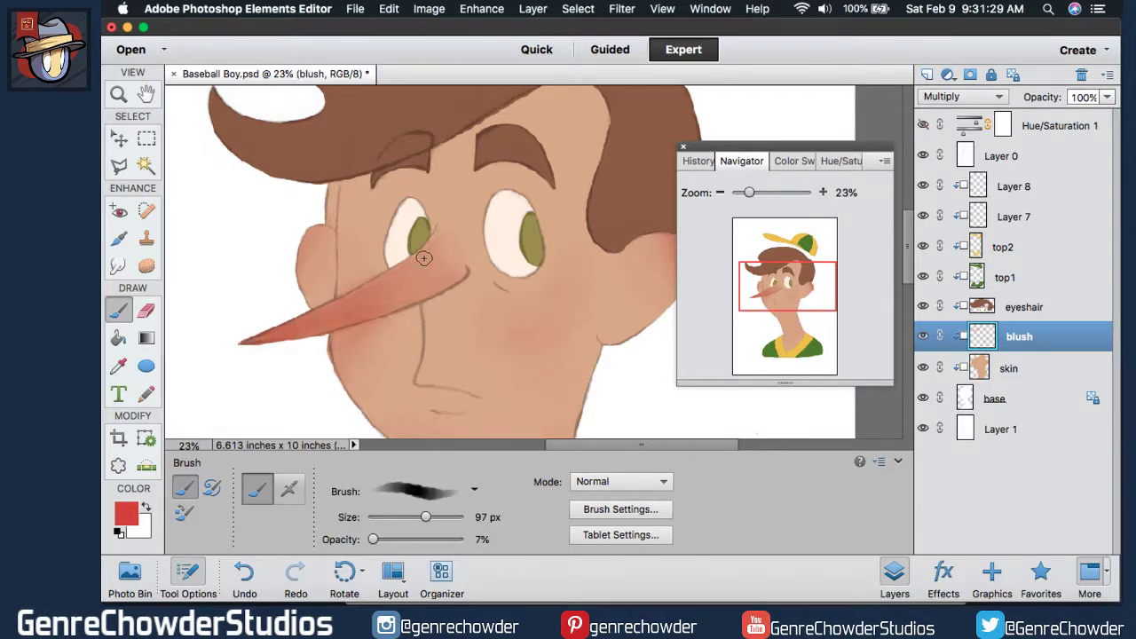
pyautogui.click(147, 310)
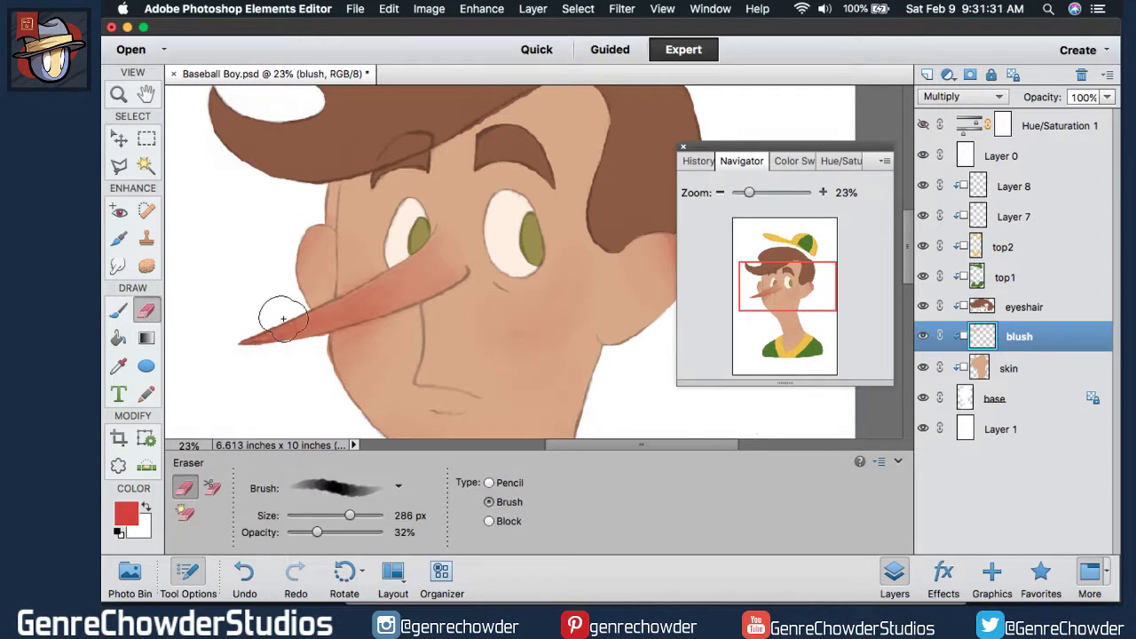
pyautogui.moveTo(308, 370)
pyautogui.mouseDown()
pyautogui.moveTo(423, 332)
pyautogui.moveTo(316, 363)
pyautogui.mouseUp()
pyautogui.moveTo(557, 327)
pyautogui.mouseDown()
pyautogui.moveTo(536, 369)
pyautogui.moveTo(587, 324)
pyautogui.moveTo(589, 305)
pyautogui.moveTo(578, 287)
pyautogui.moveTo(527, 274)
pyautogui.mouseUp()
pyautogui.moveTo(467, 246)
pyautogui.mouseDown()
pyautogui.moveTo(347, 285)
pyautogui.moveTo(470, 215)
pyautogui.moveTo(329, 320)
pyautogui.moveTo(407, 265)
pyautogui.moveTo(455, 247)
pyautogui.moveTo(467, 262)
pyautogui.moveTo(331, 300)
pyautogui.moveTo(476, 233)
pyautogui.moveTo(370, 292)
pyautogui.moveTo(468, 255)
pyautogui.moveTo(467, 268)
pyautogui.moveTo(314, 324)
pyautogui.moveTo(462, 250)
pyautogui.mouseUp()
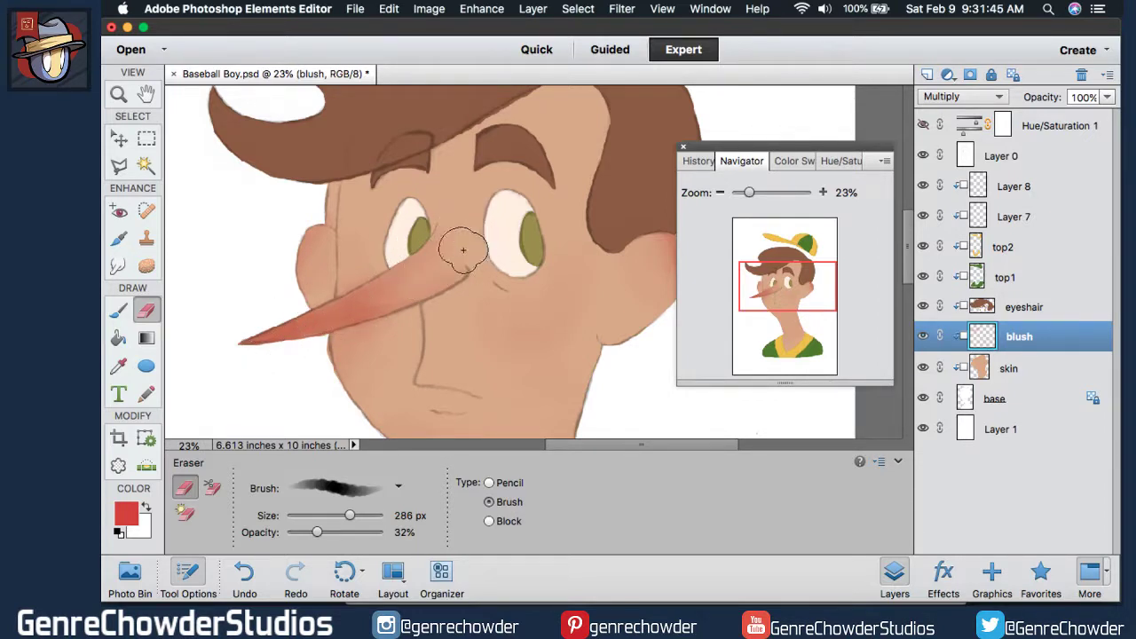
# Deepen the rose on the nose with the 97 px brush at 7% opacity and erase excess blush around its bridge.
pyautogui.click(119, 311)
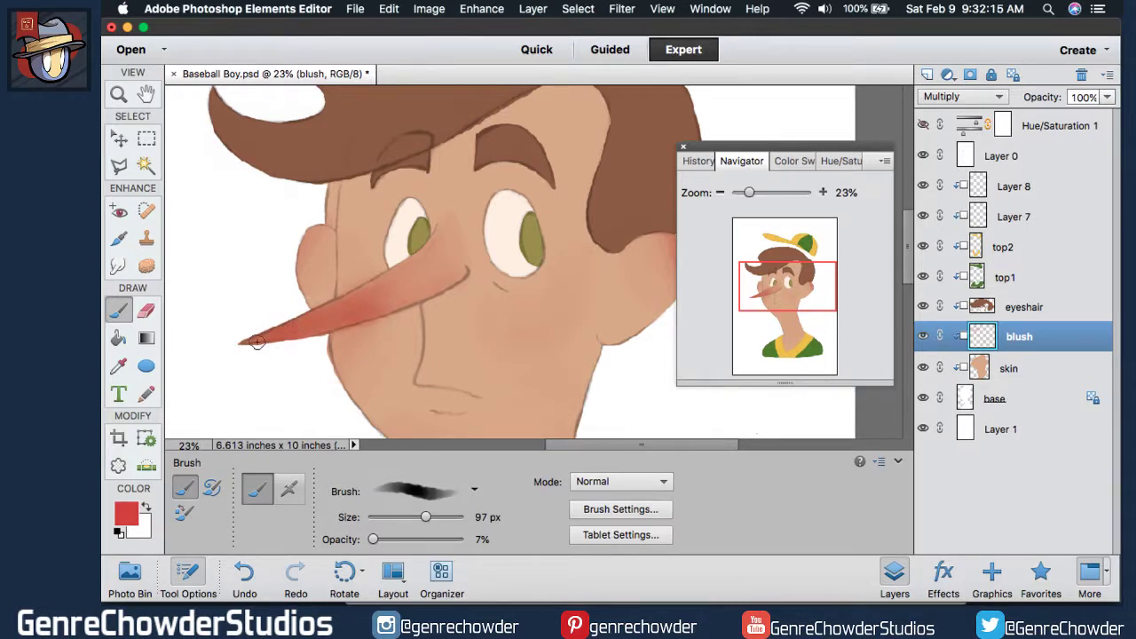
pyautogui.click(146, 309)
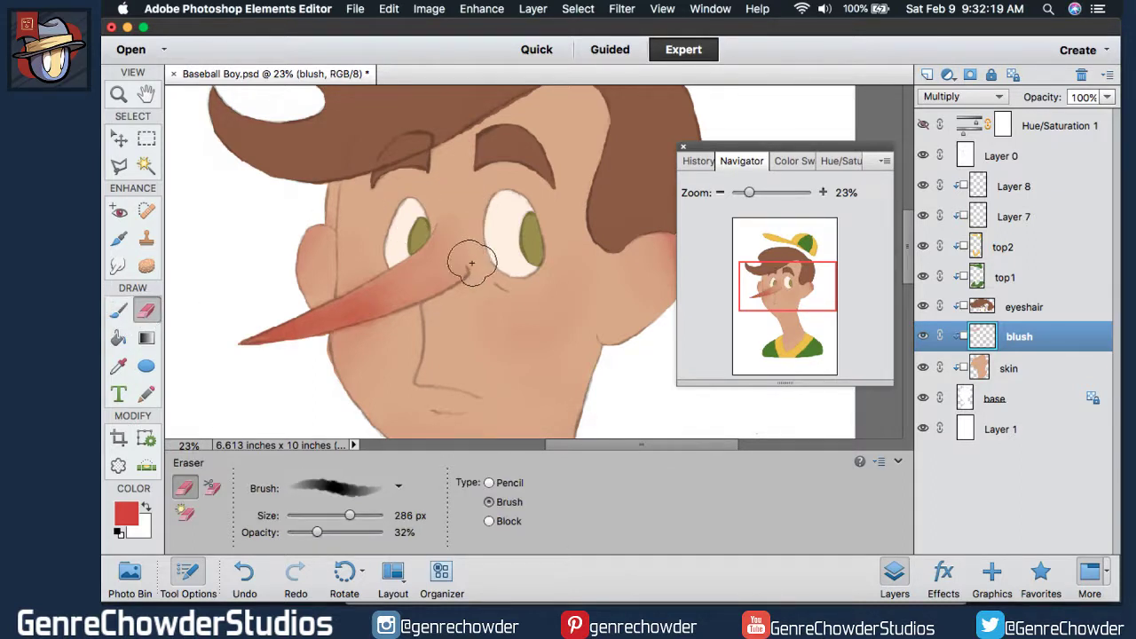
pyautogui.moveTo(471, 188)
pyautogui.mouseDown()
pyautogui.moveTo(472, 251)
pyautogui.moveTo(467, 193)
pyautogui.mouseUp()
pyautogui.moveTo(701, 191)
pyautogui.mouseDown()
pyautogui.moveTo(684, 196)
pyautogui.moveTo(701, 193)
pyautogui.mouseUp()
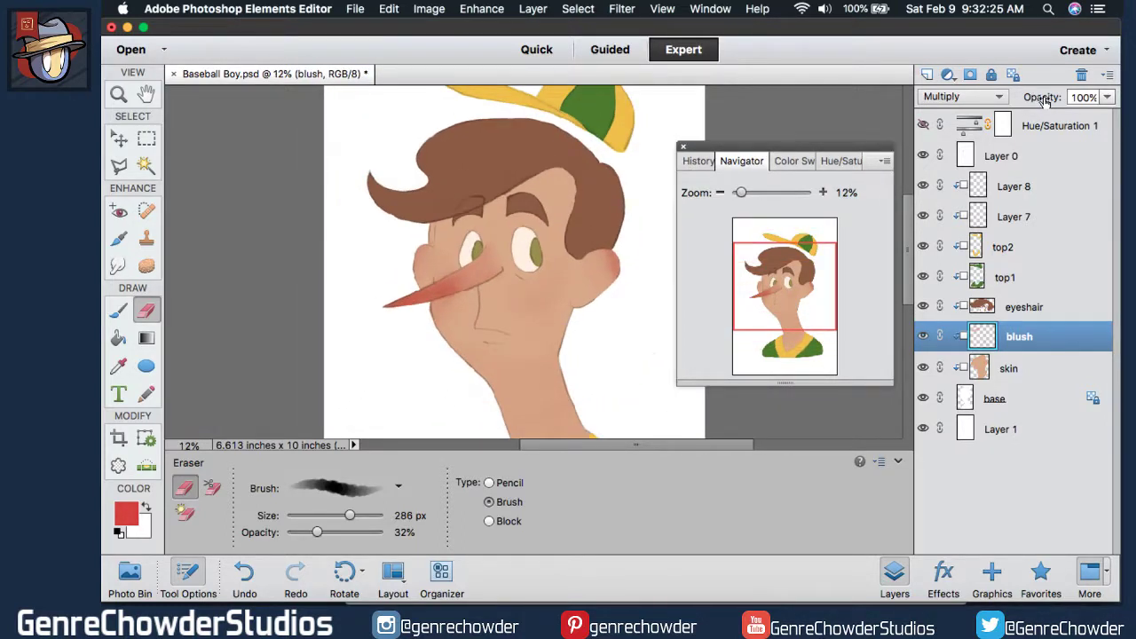
pyautogui.moveTo(1045, 100)
pyautogui.mouseDown()
pyautogui.moveTo(1003, 100)
pyautogui.moveTo(1095, 94)
pyautogui.mouseUp()
# Build rose back up on both cheeks with the brush at 326 px and 7% opacity, and soften the edges with the 286 px eraser.
pyautogui.click(116, 310)
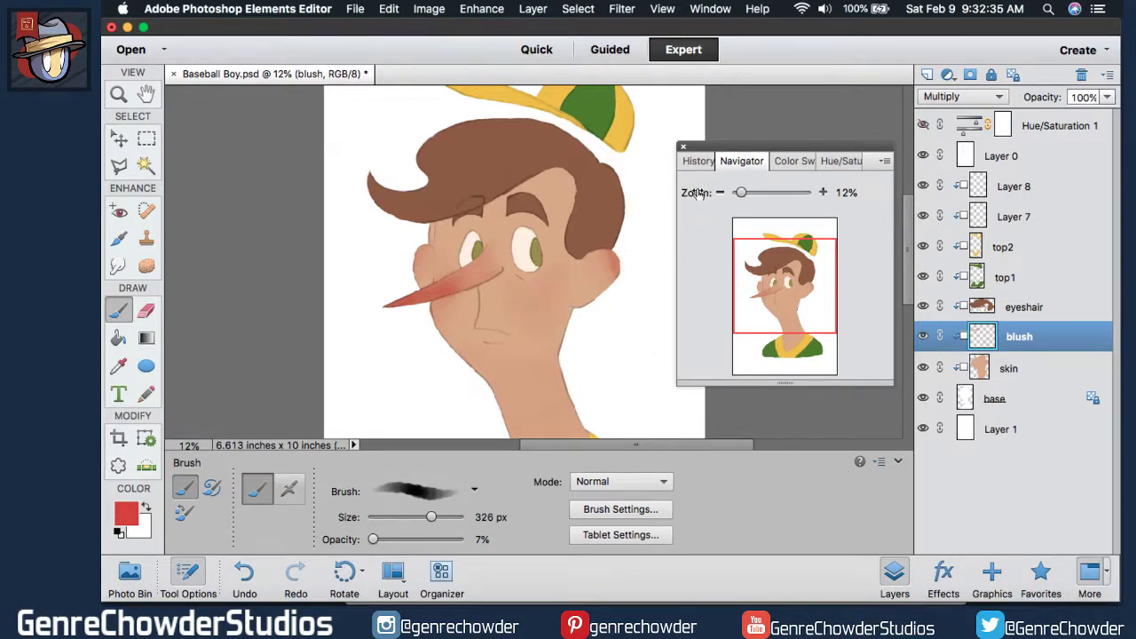
pyautogui.moveTo(696, 193); pyautogui.dragTo(703, 192)
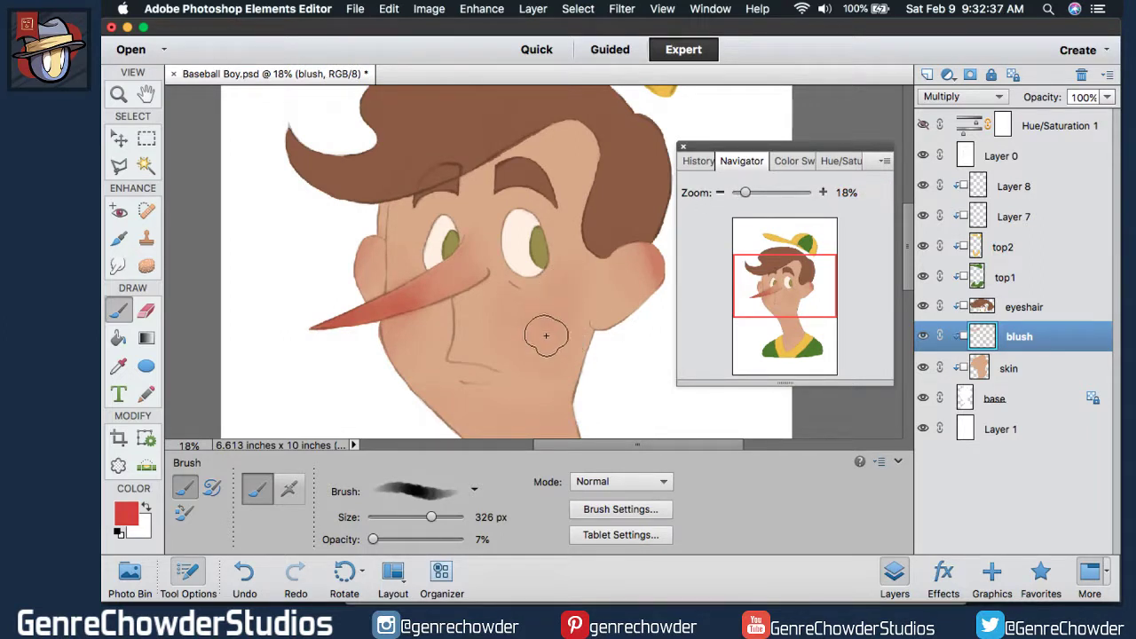
pyautogui.moveTo(546, 335)
pyautogui.mouseDown()
pyautogui.moveTo(504, 298)
pyautogui.moveTo(527, 318)
pyautogui.moveTo(584, 303)
pyautogui.mouseUp()
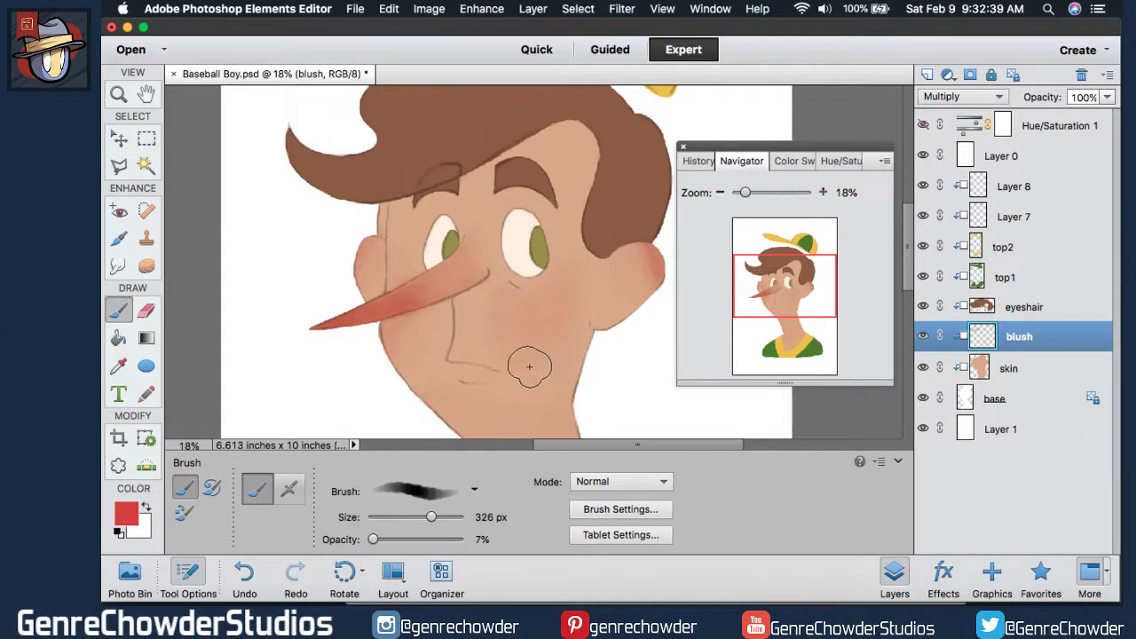
pyautogui.moveTo(415, 340)
pyautogui.mouseDown()
pyautogui.moveTo(390, 389)
pyautogui.moveTo(392, 335)
pyautogui.moveTo(399, 360)
pyautogui.moveTo(528, 334)
pyautogui.moveTo(515, 308)
pyautogui.moveTo(575, 280)
pyautogui.moveTo(558, 340)
pyautogui.moveTo(536, 341)
pyautogui.moveTo(509, 320)
pyautogui.moveTo(524, 349)
pyautogui.moveTo(569, 309)
pyautogui.mouseUp()
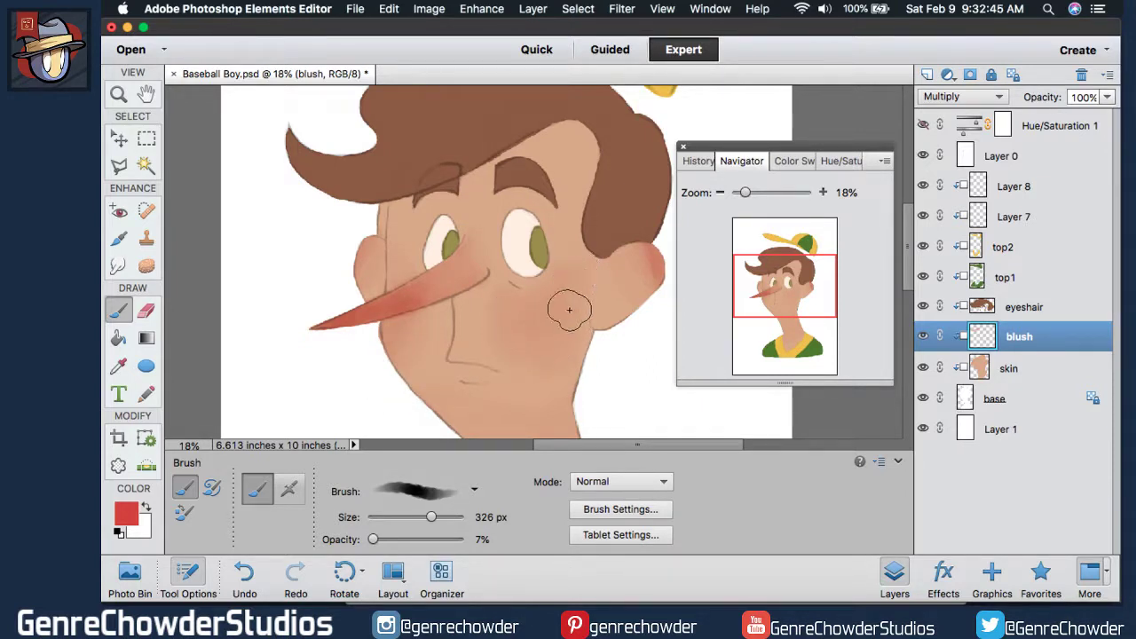
pyautogui.click(147, 309)
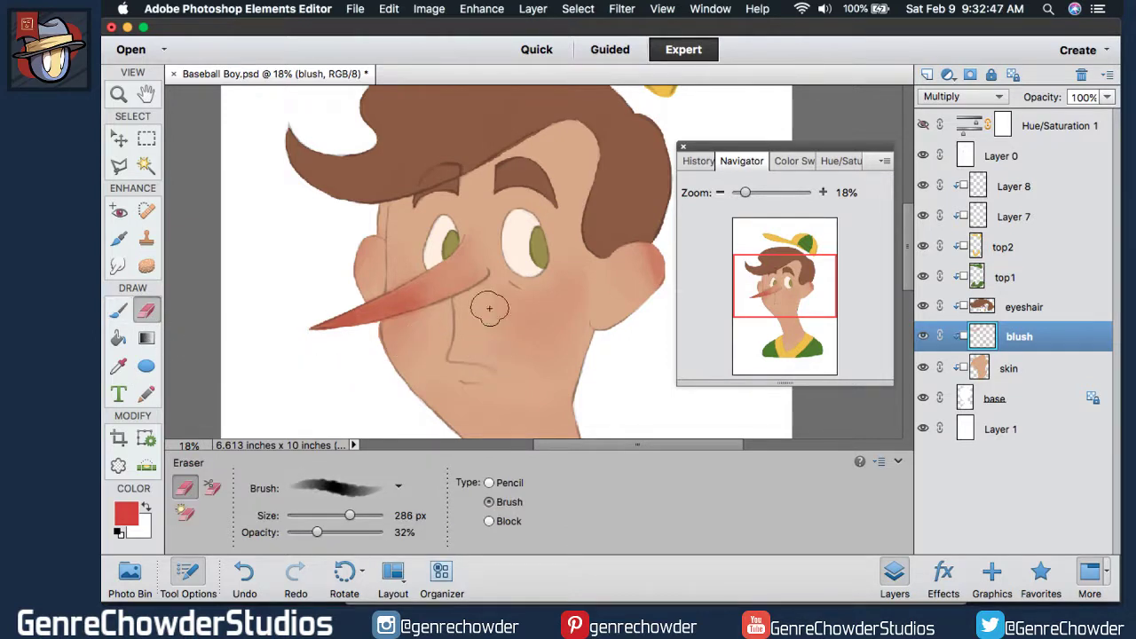
pyautogui.moveTo(489, 308)
pyautogui.mouseDown()
pyautogui.moveTo(491, 336)
pyautogui.moveTo(491, 298)
pyautogui.moveTo(489, 369)
pyautogui.moveTo(501, 301)
pyautogui.moveTo(524, 371)
pyautogui.mouseUp()
# Lower the blush layer's opacity to 72%.
pyautogui.moveTo(914, 244); pyautogui.dragTo(964, 286)
pyautogui.scroll(-1, 907, 292)
pyautogui.scroll(1, 906, 297)
pyautogui.scroll(-3, 911, 293)
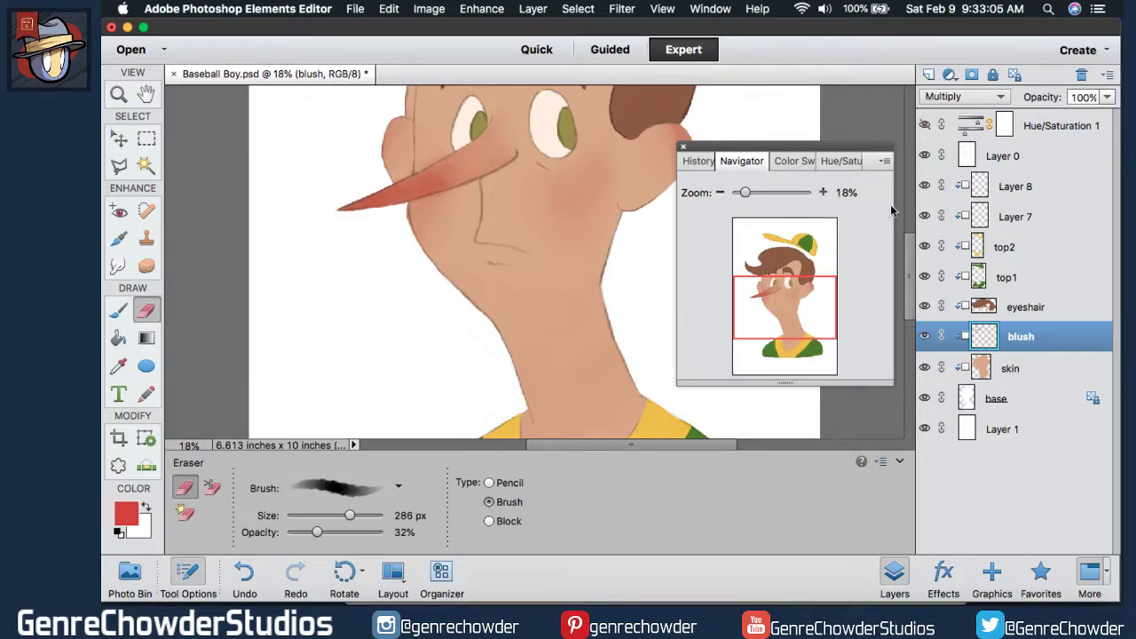
pyautogui.moveTo(1050, 99); pyautogui.dragTo(1030, 97)
# Paint rose over the nose bridge and between the eyes with the 326 px brush at 7% opacity, undoing the stray stroke.
pyautogui.moveTo(905, 264)
pyautogui.mouseDown()
pyautogui.moveTo(907, 210)
pyautogui.moveTo(907, 241)
pyautogui.mouseUp()
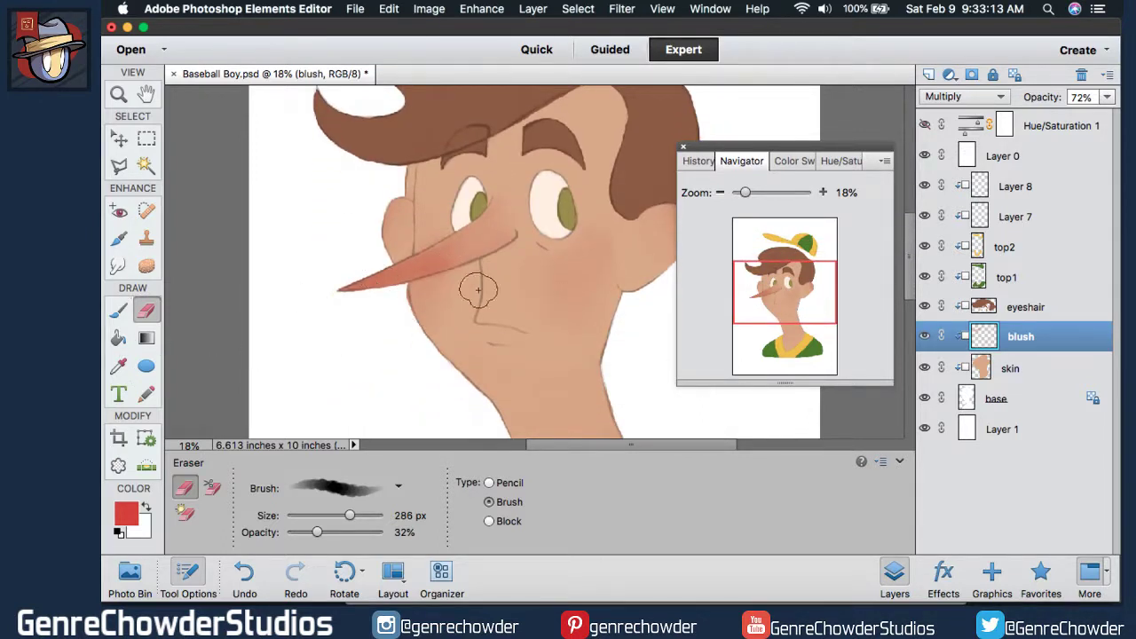
pyautogui.click(118, 310)
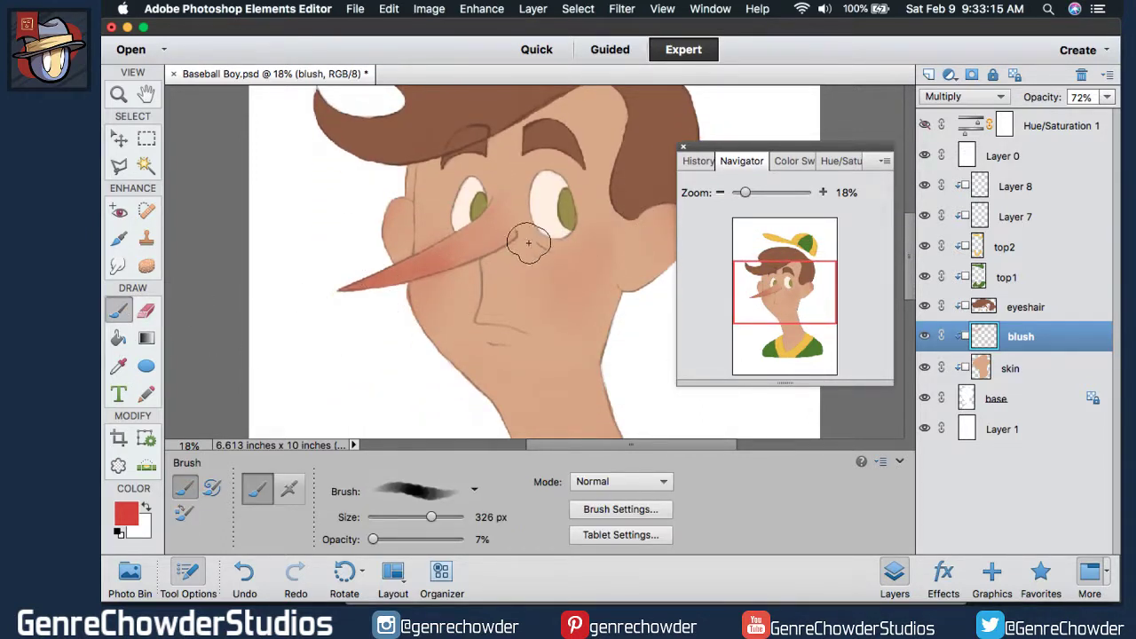
pyautogui.moveTo(528, 242)
pyautogui.mouseDown()
pyautogui.moveTo(494, 234)
pyautogui.moveTo(502, 225)
pyautogui.moveTo(461, 244)
pyautogui.moveTo(499, 217)
pyautogui.moveTo(426, 266)
pyautogui.moveTo(506, 213)
pyautogui.moveTo(499, 228)
pyautogui.moveTo(425, 258)
pyautogui.moveTo(513, 213)
pyautogui.moveTo(513, 196)
pyautogui.moveTo(451, 254)
pyautogui.moveTo(505, 181)
pyautogui.mouseUp()
pyautogui.moveTo(458, 242)
pyautogui.mouseDown()
pyautogui.moveTo(504, 177)
pyautogui.moveTo(464, 245)
pyautogui.mouseUp()
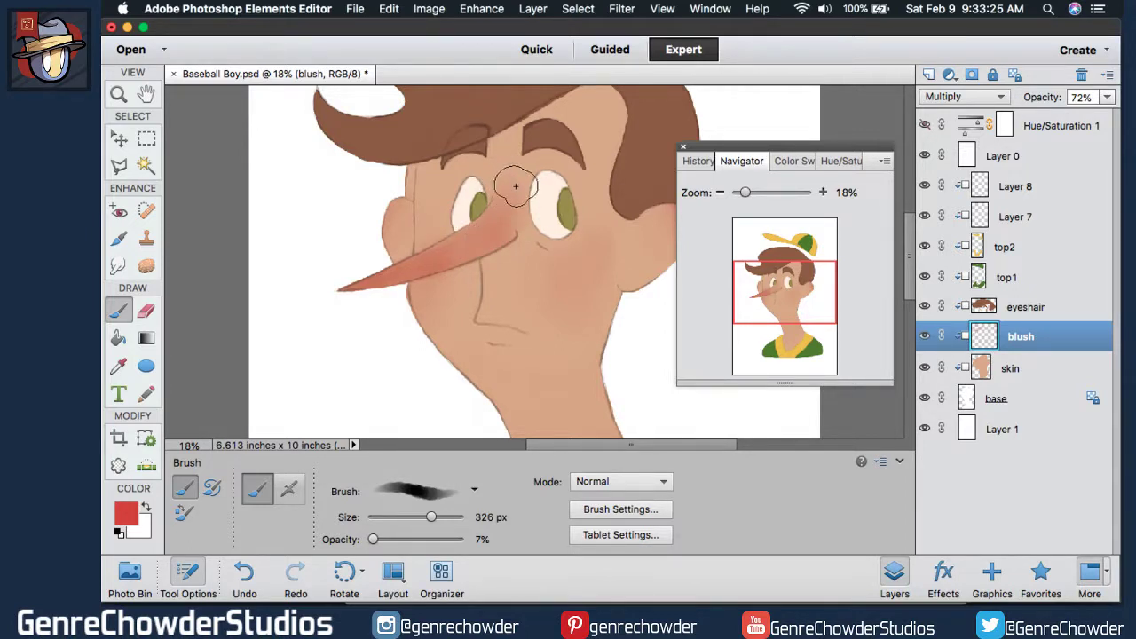
pyautogui.press('super+z')
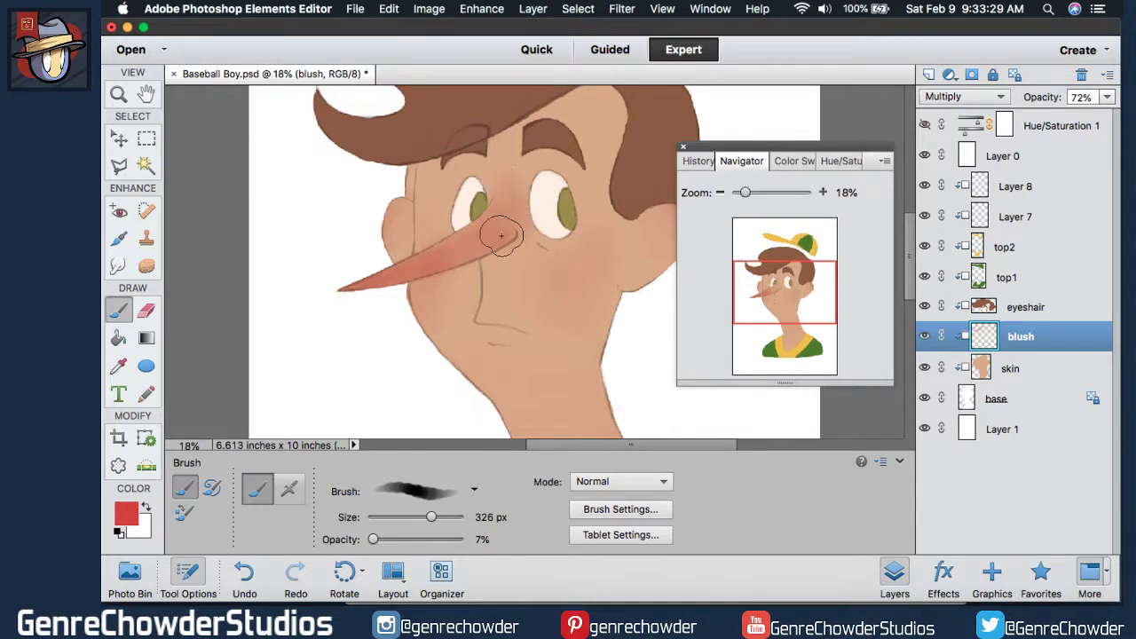
pyautogui.moveTo(495, 239); pyautogui.dragTo(516, 212)
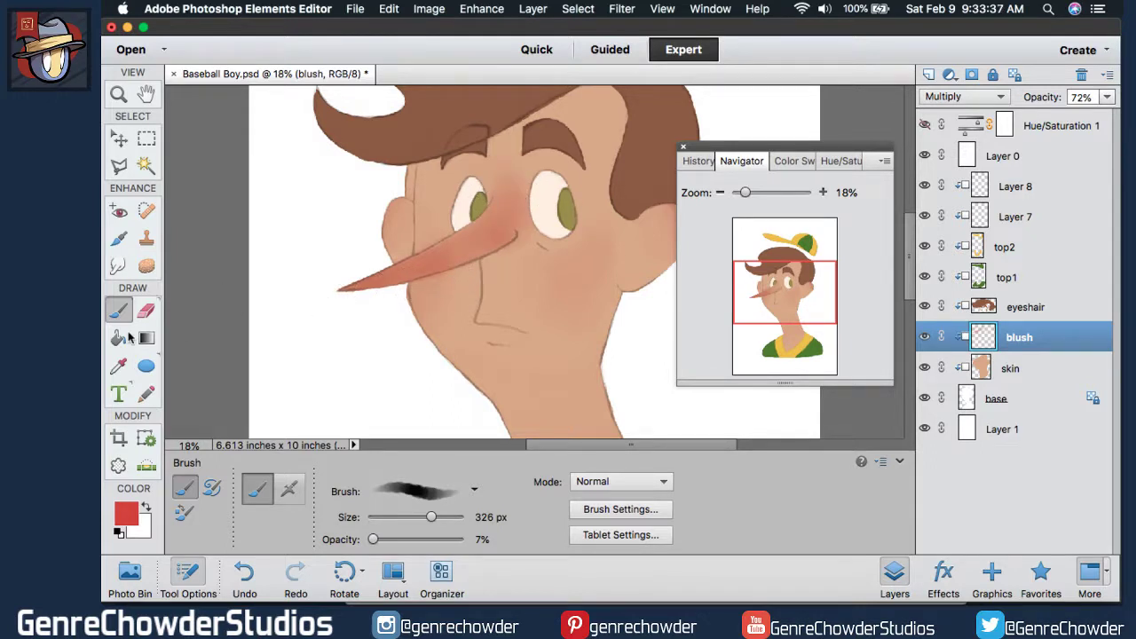
# Erase excess blush around the brow and nose bridge, and fade the cheek with the eraser at 286 px and 15% opacity.
pyautogui.click(146, 310)
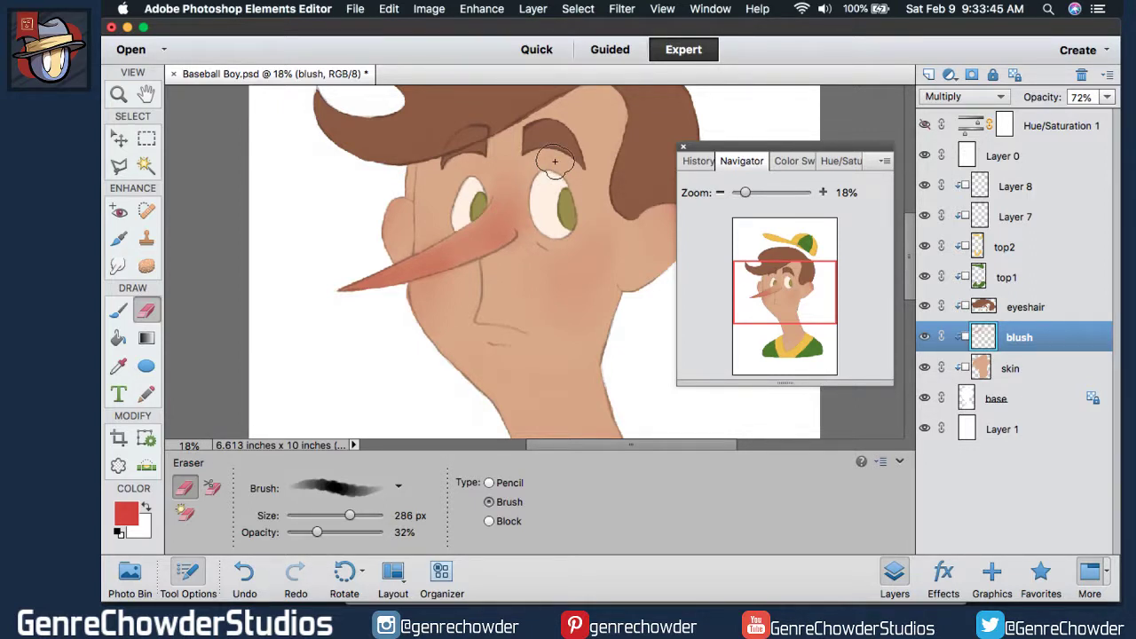
pyautogui.moveTo(555, 161); pyautogui.dragTo(489, 249)
pyautogui.moveTo(308, 532); pyautogui.dragTo(300, 531)
pyautogui.moveTo(591, 252)
pyautogui.mouseDown()
pyautogui.moveTo(610, 272)
pyautogui.moveTo(591, 278)
pyautogui.moveTo(604, 222)
pyautogui.moveTo(576, 319)
pyautogui.moveTo(547, 282)
pyautogui.moveTo(536, 295)
pyautogui.moveTo(561, 338)
pyautogui.moveTo(606, 229)
pyautogui.moveTo(580, 313)
pyautogui.moveTo(569, 320)
pyautogui.moveTo(548, 281)
pyautogui.moveTo(596, 227)
pyautogui.moveTo(607, 321)
pyautogui.moveTo(589, 332)
pyautogui.moveTo(555, 320)
pyautogui.moveTo(551, 299)
pyautogui.moveTo(566, 288)
pyautogui.moveTo(559, 314)
pyautogui.moveTo(544, 312)
pyautogui.moveTo(566, 318)
pyautogui.moveTo(595, 283)
pyautogui.moveTo(592, 267)
pyautogui.moveTo(551, 347)
pyautogui.mouseUp()
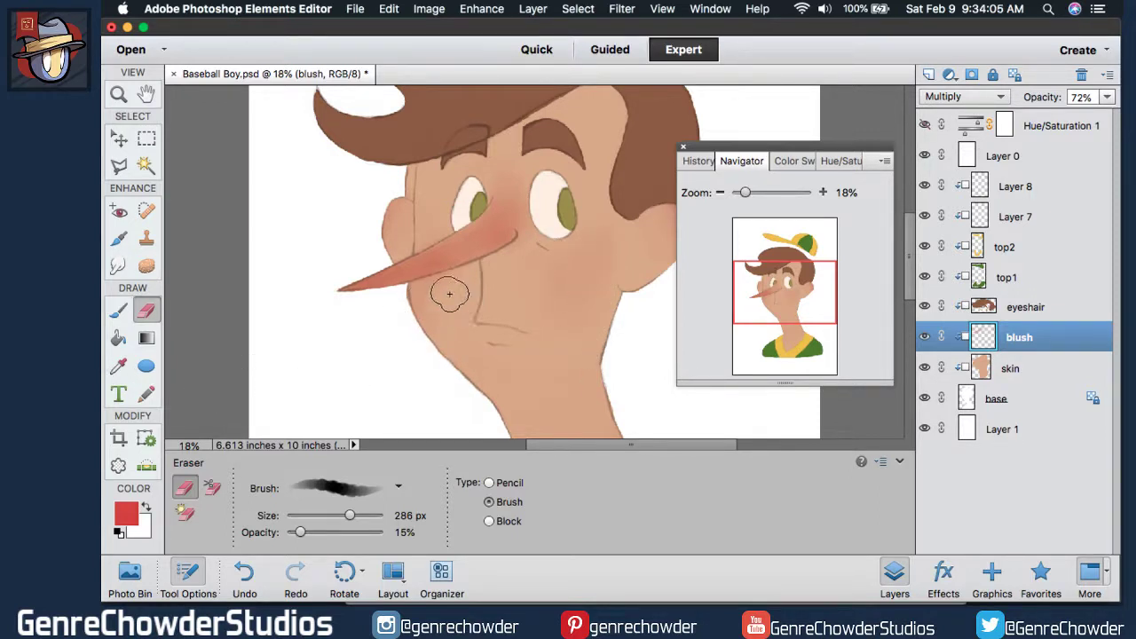
# Repaint rose on both cheeks with the 326 px brush at 7% opacity, redoing the stroke on the far cheek.
pyautogui.click(118, 310)
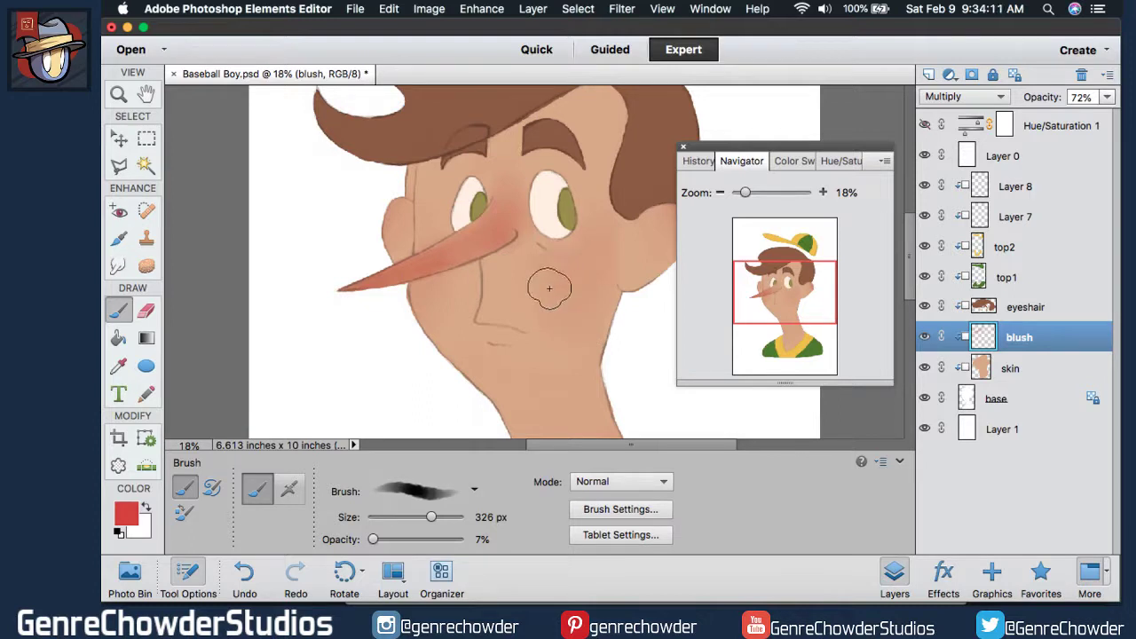
pyautogui.moveTo(572, 280)
pyautogui.mouseDown()
pyautogui.moveTo(536, 273)
pyautogui.moveTo(584, 344)
pyautogui.moveTo(546, 263)
pyautogui.moveTo(568, 294)
pyautogui.moveTo(578, 258)
pyautogui.moveTo(598, 252)
pyautogui.moveTo(590, 295)
pyautogui.moveTo(575, 282)
pyautogui.moveTo(582, 394)
pyautogui.moveTo(574, 317)
pyautogui.moveTo(549, 275)
pyautogui.moveTo(570, 295)
pyautogui.moveTo(597, 239)
pyautogui.moveTo(592, 281)
pyautogui.moveTo(591, 271)
pyautogui.moveTo(568, 313)
pyautogui.mouseUp()
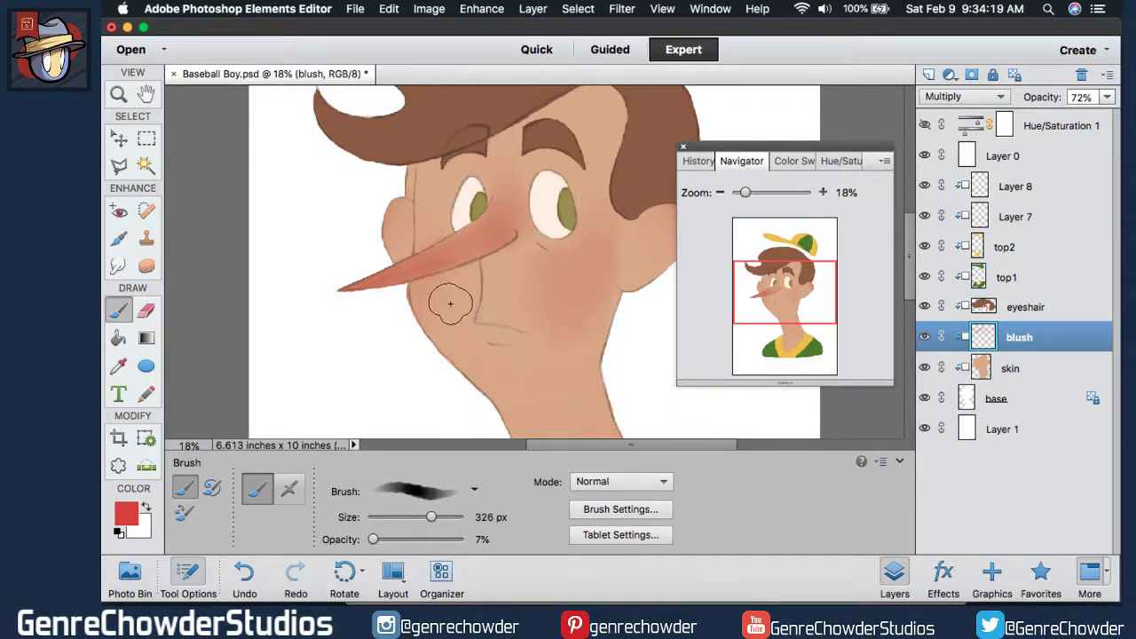
pyautogui.moveTo(449, 305)
pyautogui.mouseDown()
pyautogui.moveTo(421, 290)
pyautogui.moveTo(410, 299)
pyautogui.moveTo(400, 391)
pyautogui.mouseUp()
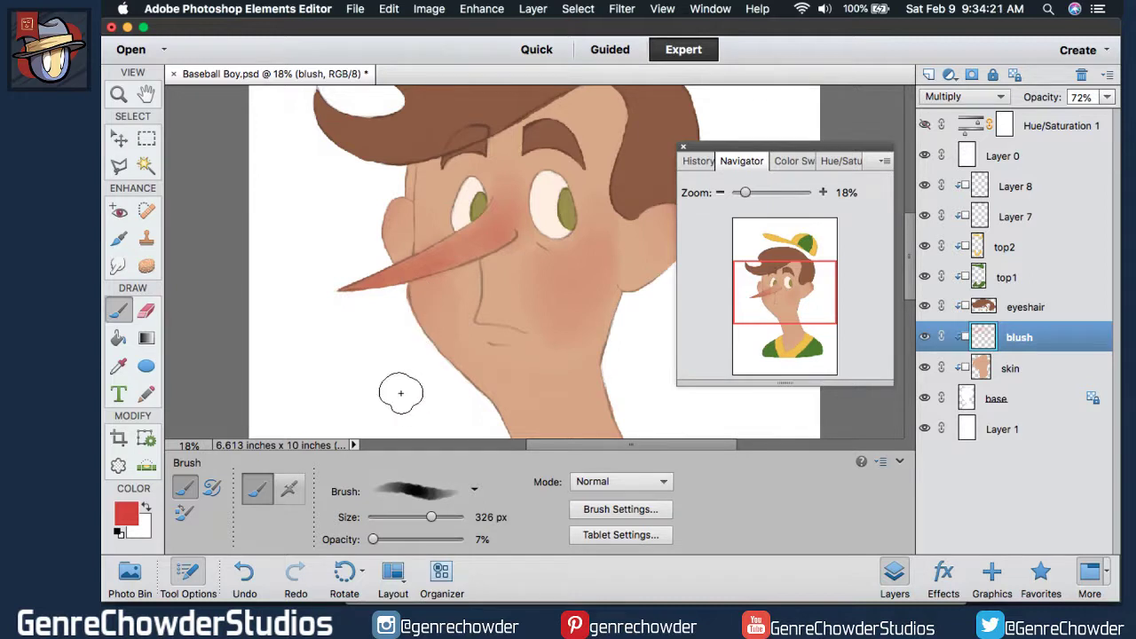
pyautogui.press('super+z')
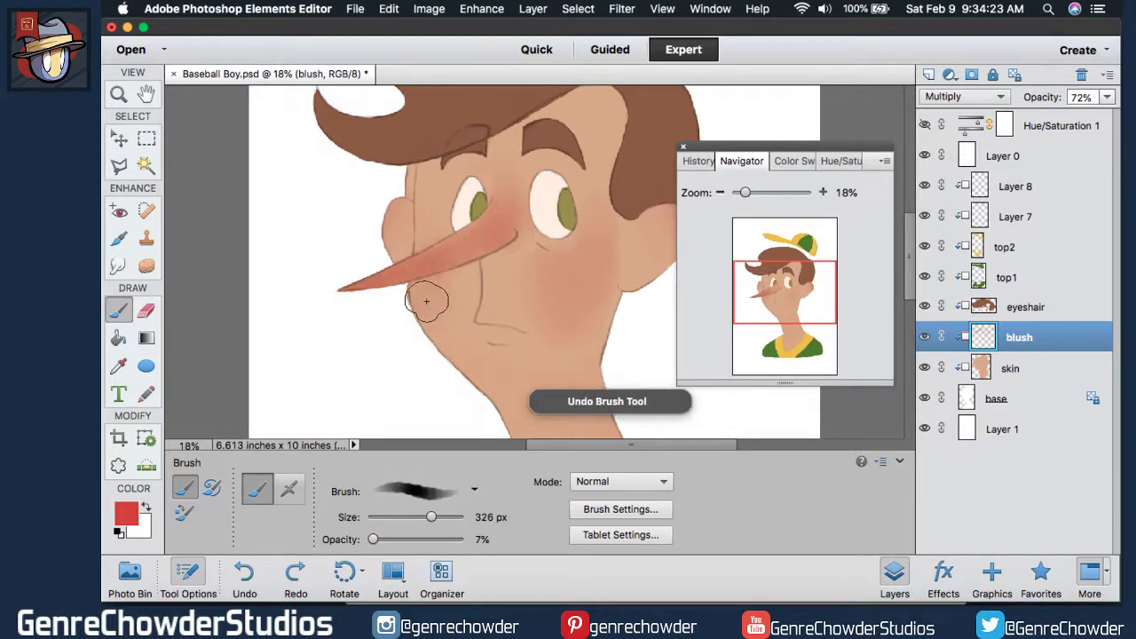
pyautogui.moveTo(419, 317)
pyautogui.mouseDown()
pyautogui.moveTo(443, 284)
pyautogui.moveTo(411, 310)
pyautogui.mouseUp()
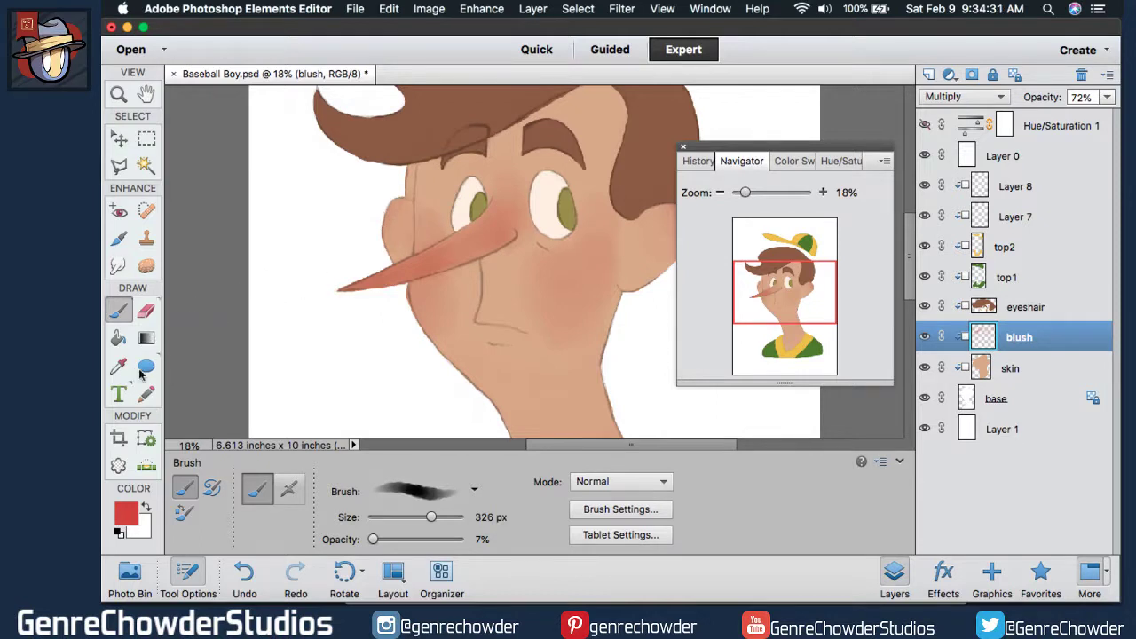
# Soften the blush between the eyes and on both ears with the eraser at 286 px and 15% opacity.
pyautogui.click(146, 309)
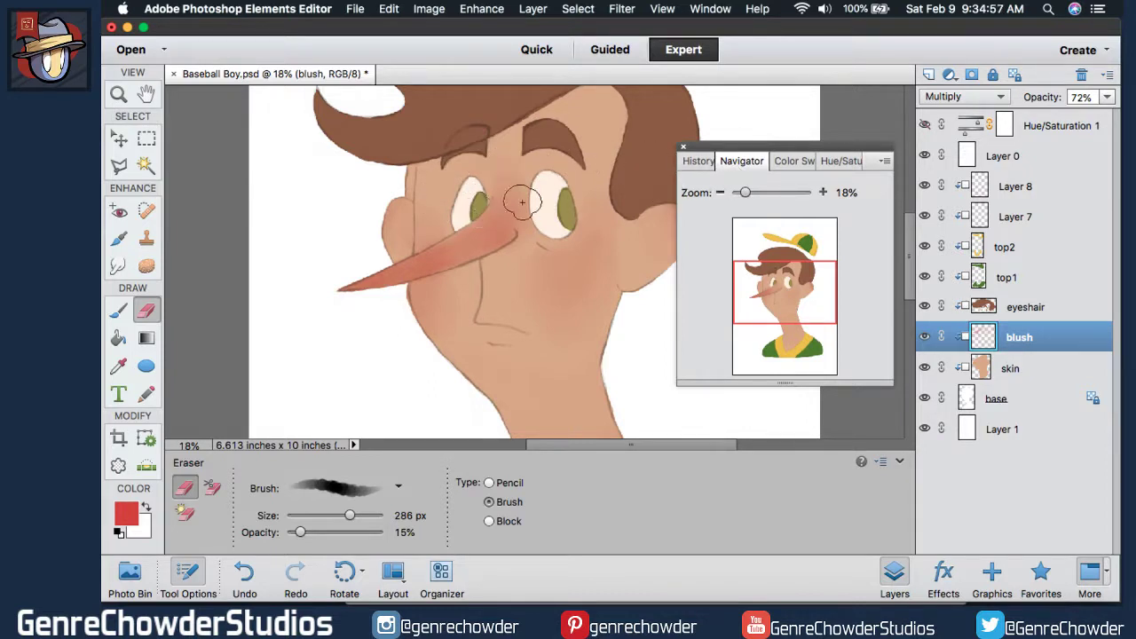
pyautogui.moveTo(908, 246)
pyautogui.mouseDown()
pyautogui.moveTo(902, 287)
pyautogui.moveTo(906, 238)
pyautogui.mouseUp()
pyautogui.moveTo(691, 446); pyautogui.dragTo(707, 441)
pyautogui.moveTo(639, 256)
pyautogui.mouseDown()
pyautogui.moveTo(645, 310)
pyautogui.moveTo(631, 245)
pyautogui.moveTo(646, 286)
pyautogui.moveTo(631, 299)
pyautogui.moveTo(603, 290)
pyautogui.moveTo(640, 254)
pyautogui.moveTo(626, 304)
pyautogui.moveTo(606, 272)
pyautogui.moveTo(642, 255)
pyautogui.moveTo(625, 307)
pyautogui.moveTo(605, 264)
pyautogui.moveTo(641, 281)
pyautogui.moveTo(625, 311)
pyautogui.mouseUp()
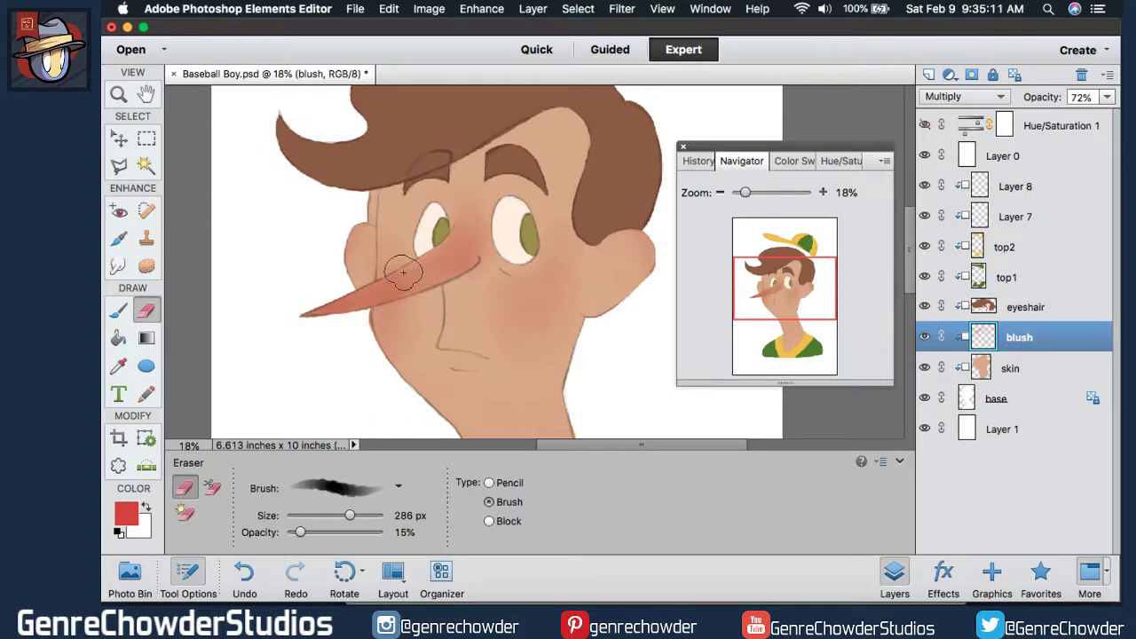
pyautogui.moveTo(354, 244)
pyautogui.mouseDown()
pyautogui.moveTo(338, 268)
pyautogui.moveTo(354, 235)
pyautogui.moveTo(361, 272)
pyautogui.moveTo(359, 225)
pyautogui.moveTo(353, 238)
pyautogui.moveTo(194, 289)
pyautogui.moveTo(361, 231)
pyautogui.moveTo(349, 276)
pyautogui.moveTo(363, 222)
pyautogui.moveTo(353, 270)
pyautogui.mouseUp()
# Return to the 326 px brush and lower the blush layer's opacity to 55%.
pyautogui.click(119, 310)
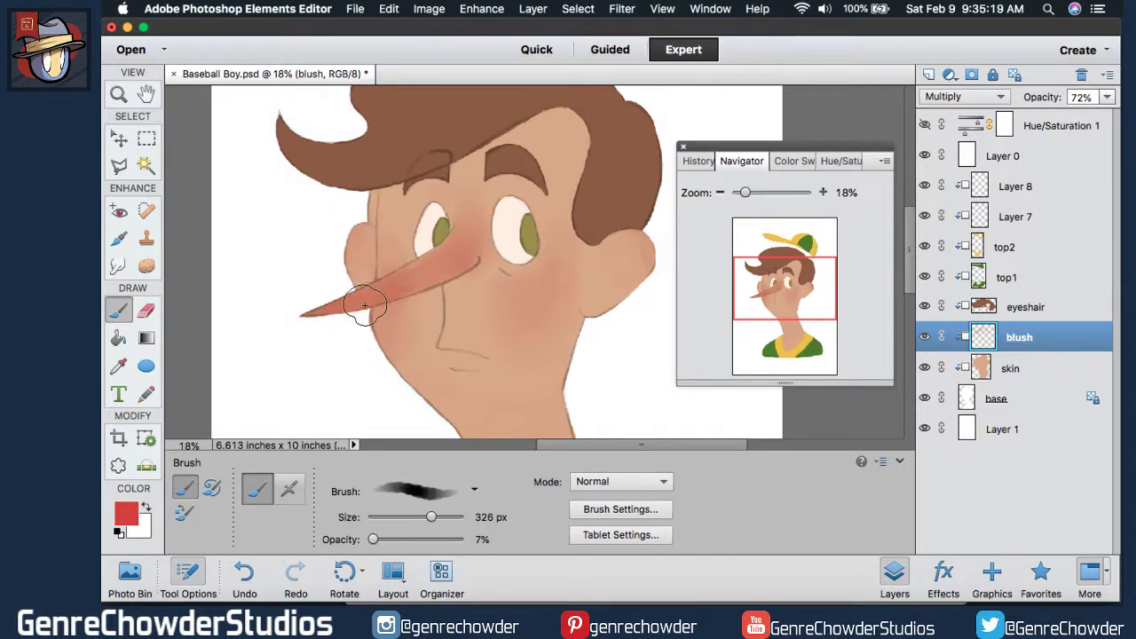
pyautogui.moveTo(1057, 101); pyautogui.dragTo(1042, 98)
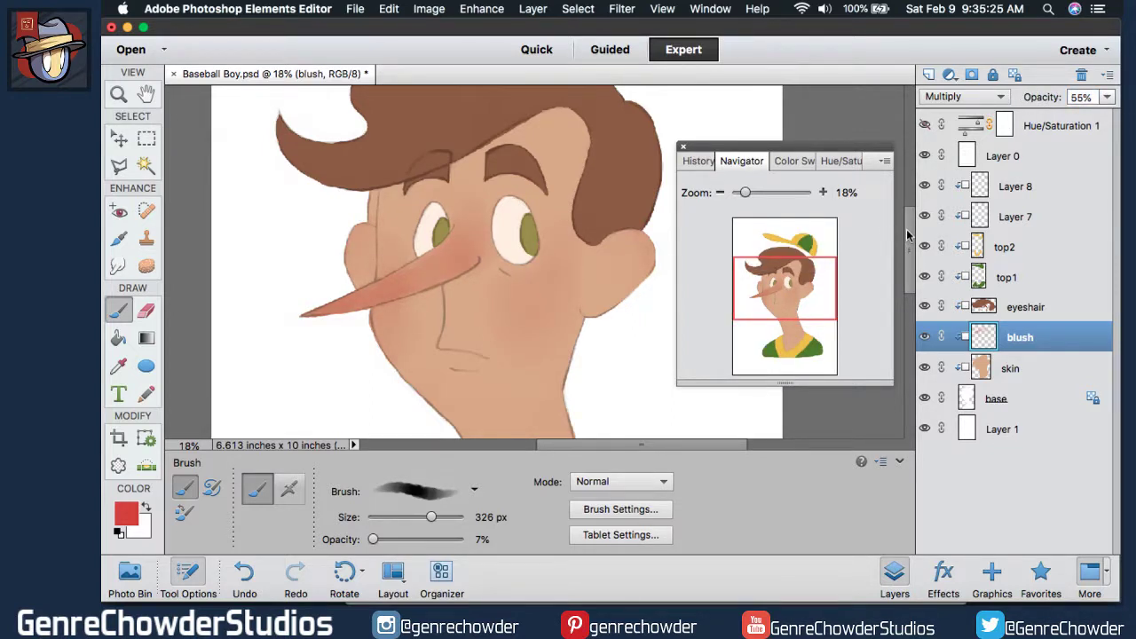
pyautogui.moveTo(907, 235)
pyautogui.mouseDown()
pyautogui.moveTo(898, 293)
pyautogui.moveTo(900, 228)
pyautogui.mouseUp()
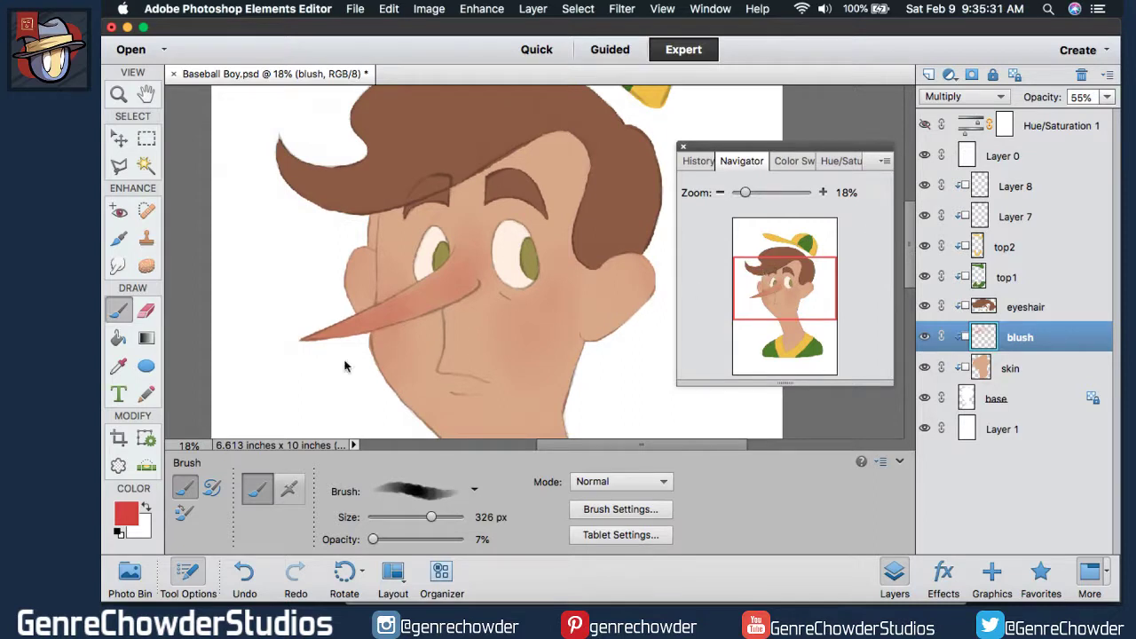
# On the eyeshair layer, sample the hair brown with Layer 0 hidden, and pencil the sideburn above the far ear at 63 px.
pyautogui.moveTo(431, 517); pyautogui.dragTo(426, 517)
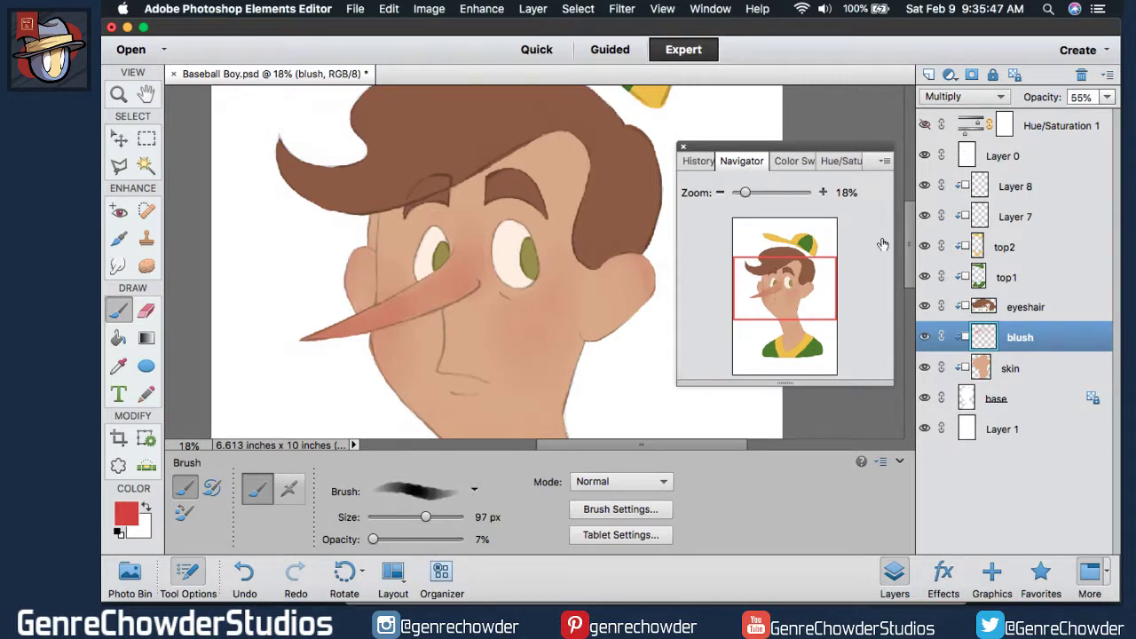
pyautogui.click(978, 307)
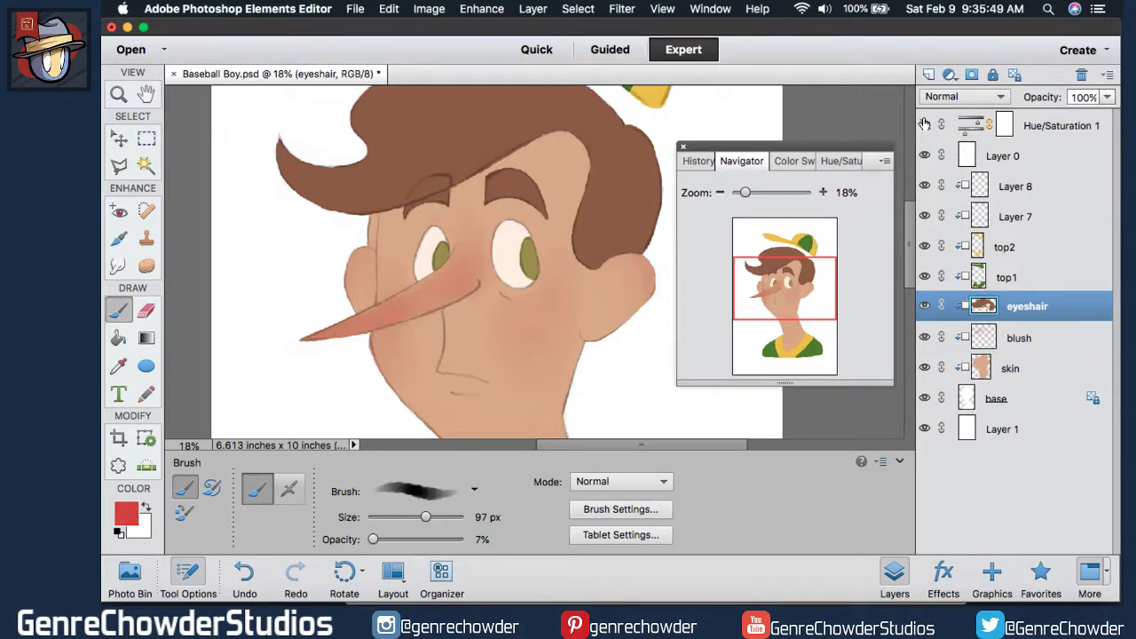
pyautogui.moveTo(923, 124); pyautogui.dragTo(923, 155)
pyautogui.press('i')
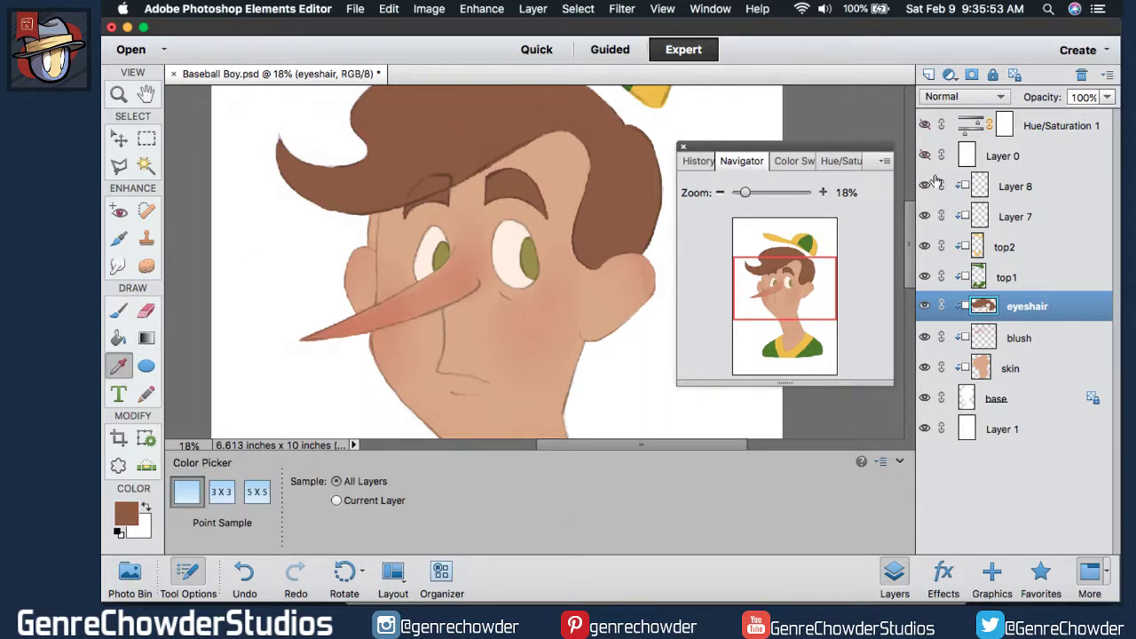
pyautogui.click(147, 394)
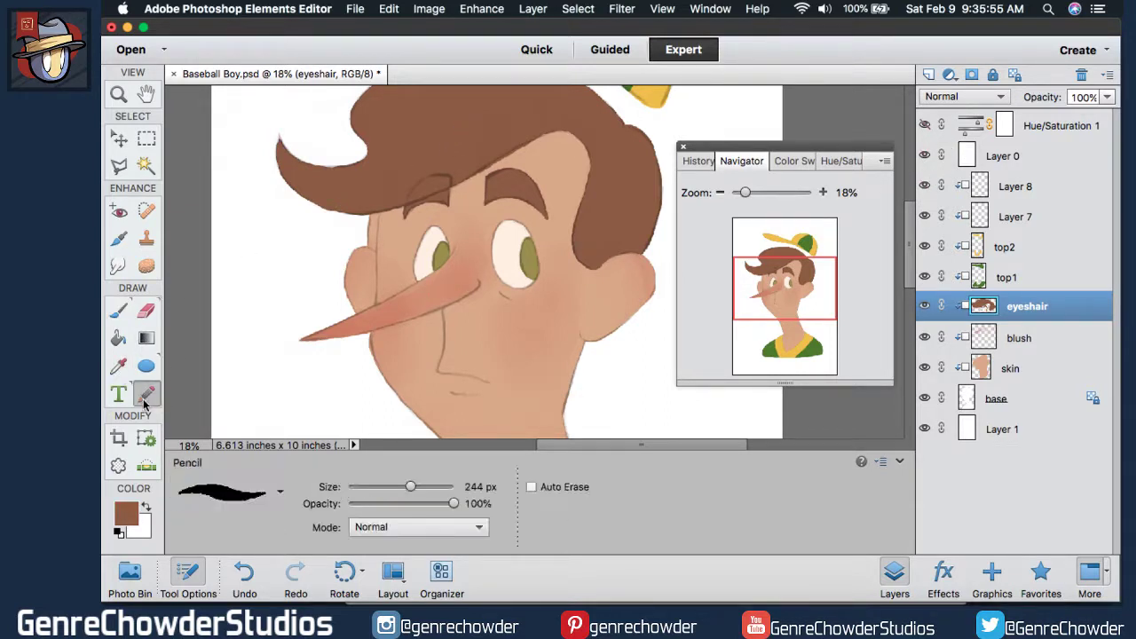
pyautogui.moveTo(417, 487); pyautogui.dragTo(393, 488)
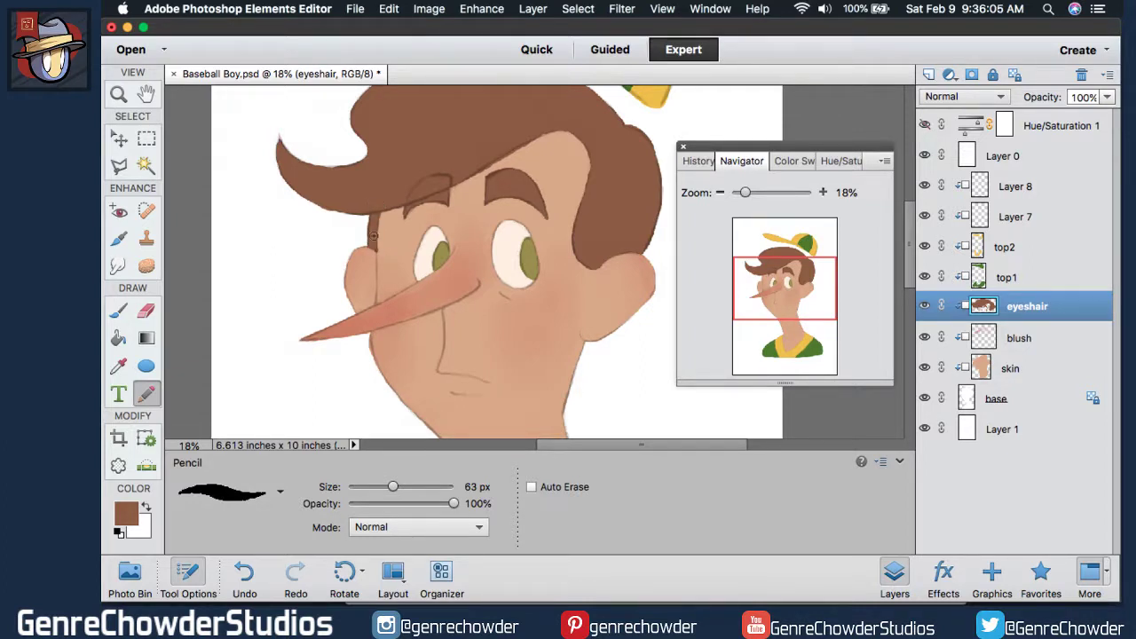
# Undo the last pencil stroke and redraw the edge of the sideburn above the far ear.
pyautogui.click(147, 310)
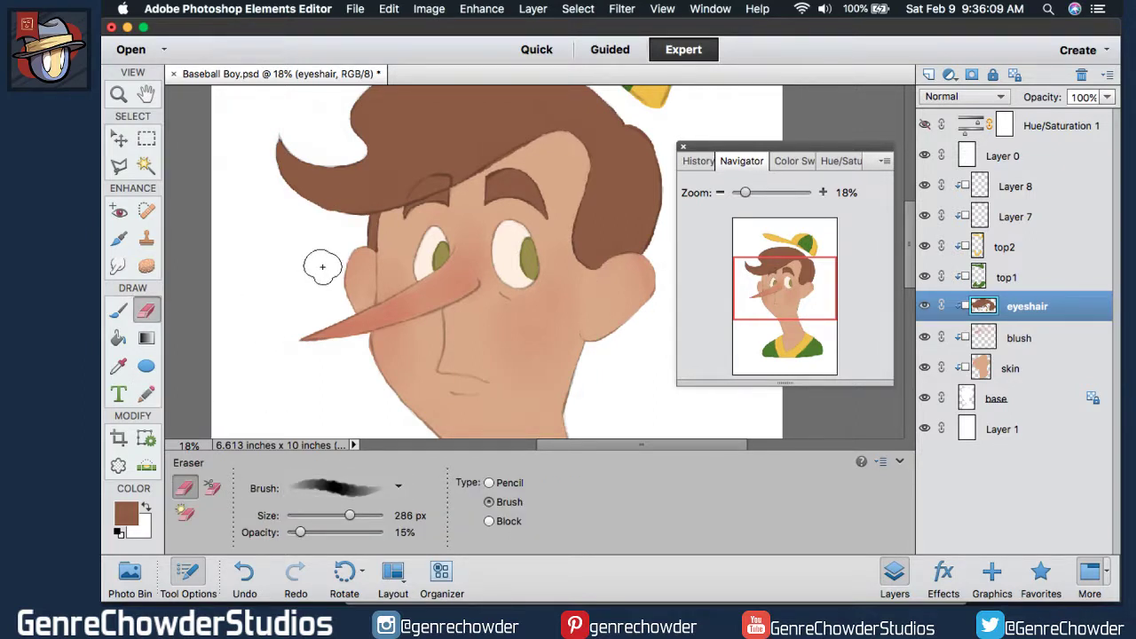
pyautogui.press('super+z')
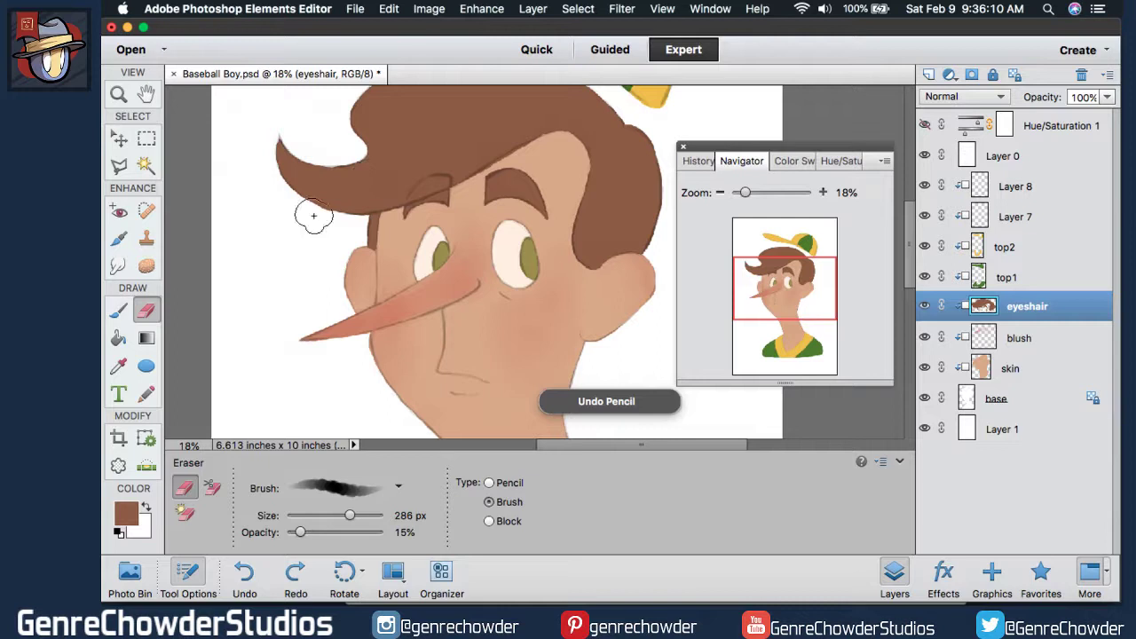
pyautogui.click(147, 393)
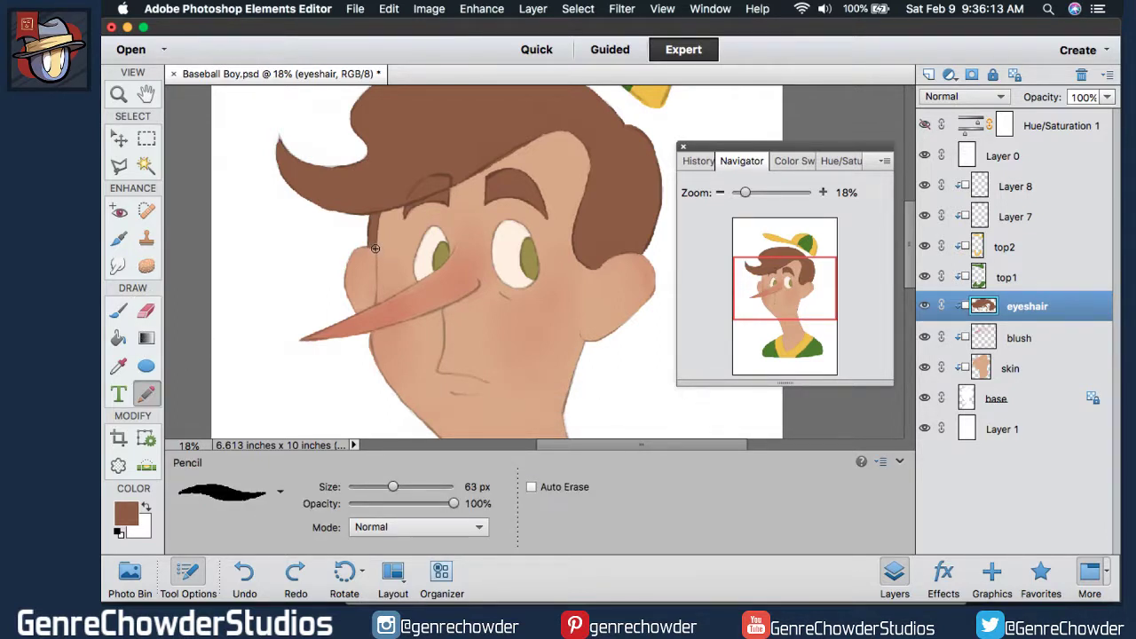
pyautogui.moveTo(376, 249); pyautogui.dragTo(375, 218)
pyautogui.moveTo(911, 235)
pyautogui.mouseDown()
pyautogui.moveTo(908, 267)
pyautogui.moveTo(914, 210)
pyautogui.moveTo(914, 253)
pyautogui.mouseUp()
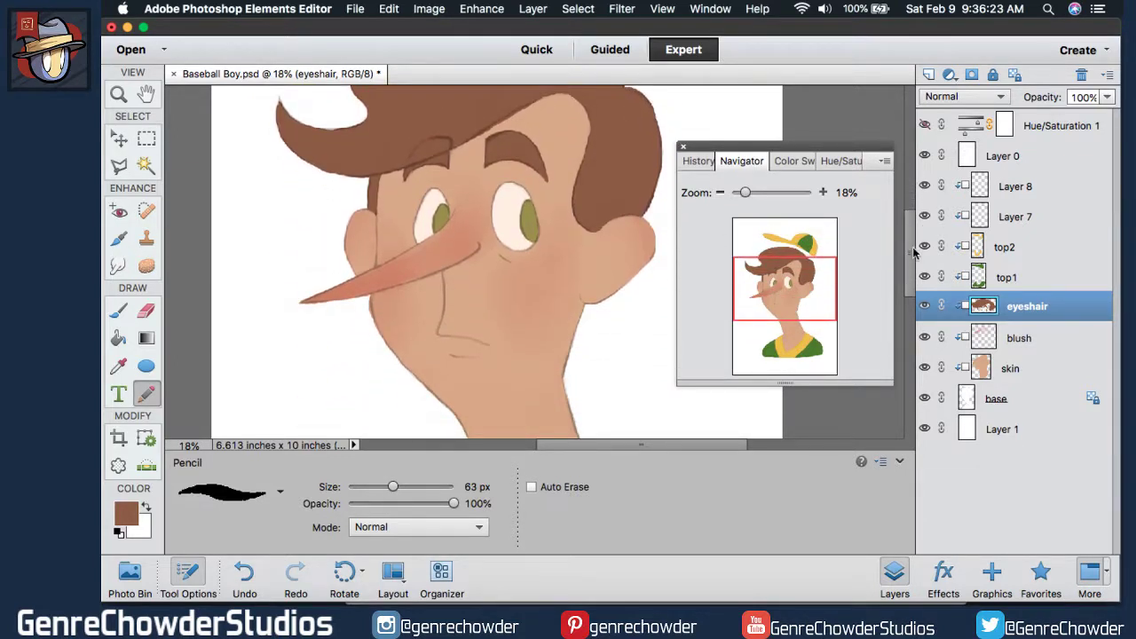
pyautogui.click(985, 338)
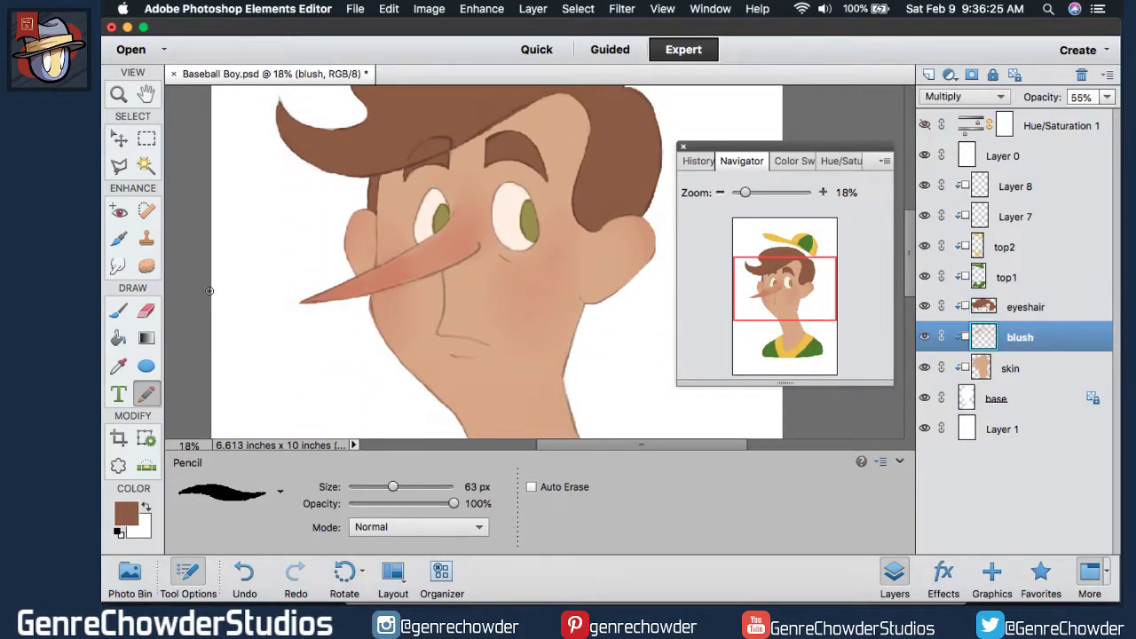
pyautogui.click(146, 309)
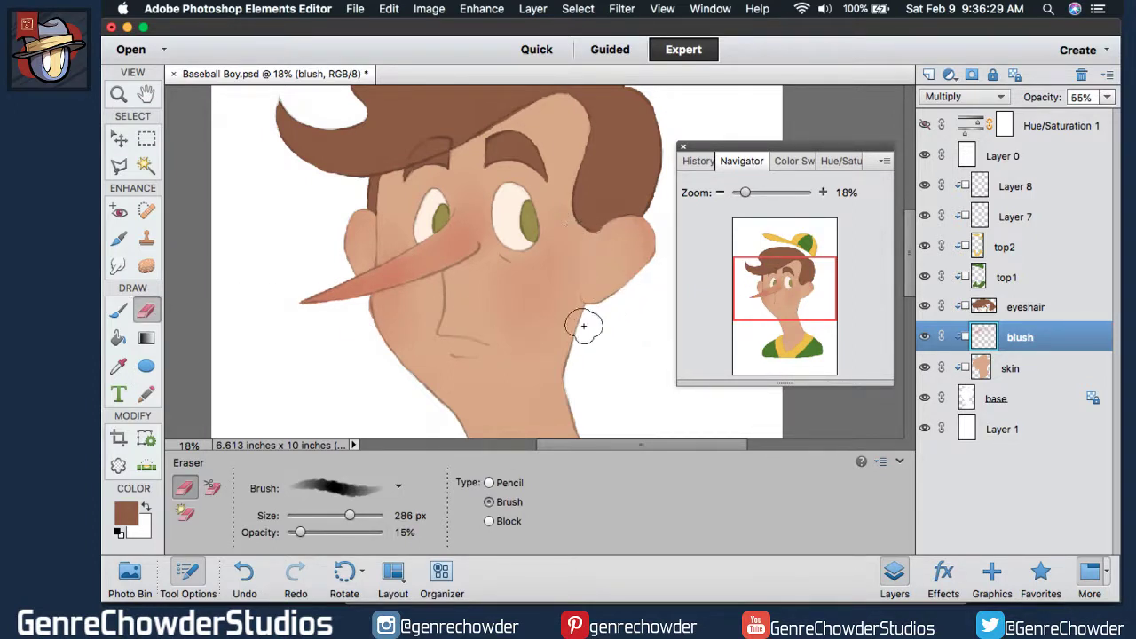
# Activate Layer 7 and set the Brush tool to the hard 13 px tip from Default Brushes, resized to 46 px at 100% opacity.
pyautogui.moveTo(685, 194)
pyautogui.mouseDown()
pyautogui.moveTo(674, 193)
pyautogui.moveTo(696, 197)
pyautogui.mouseUp()
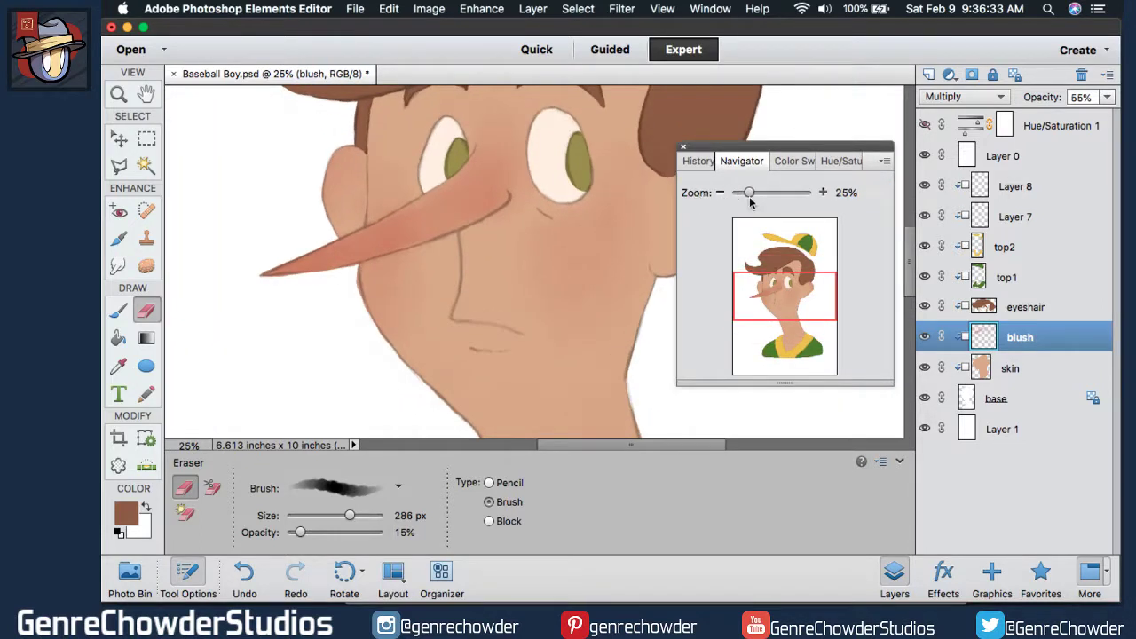
pyautogui.click(976, 217)
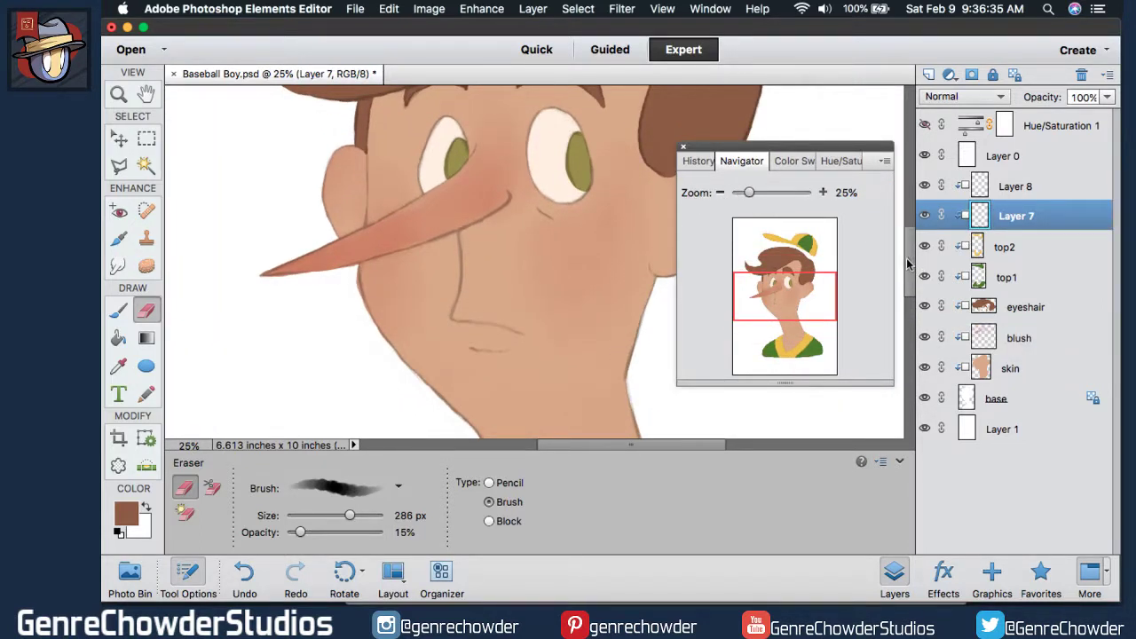
pyautogui.moveTo(908, 265); pyautogui.dragTo(909, 249)
pyautogui.click(119, 311)
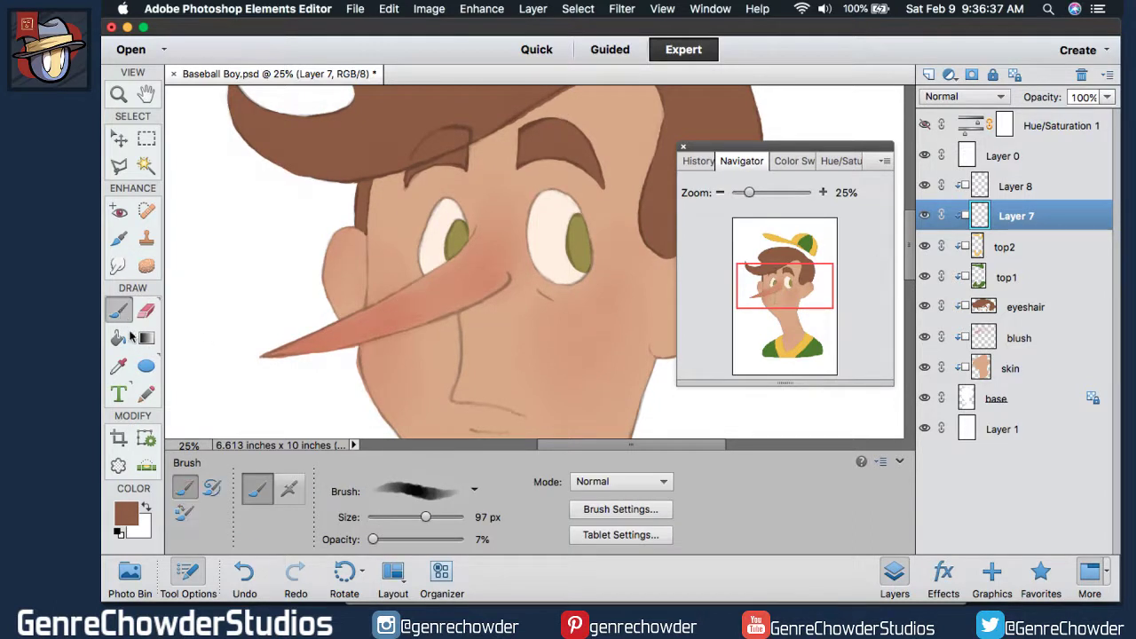
pyautogui.moveTo(383, 539); pyautogui.dragTo(463, 539)
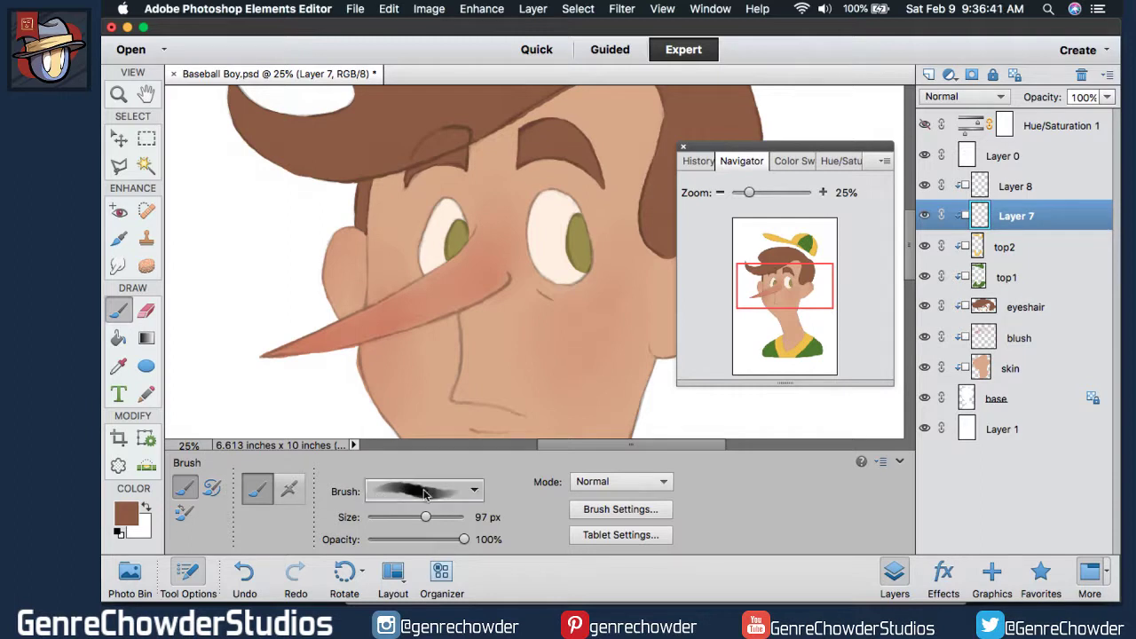
pyautogui.click(424, 495)
pyautogui.click(435, 273)
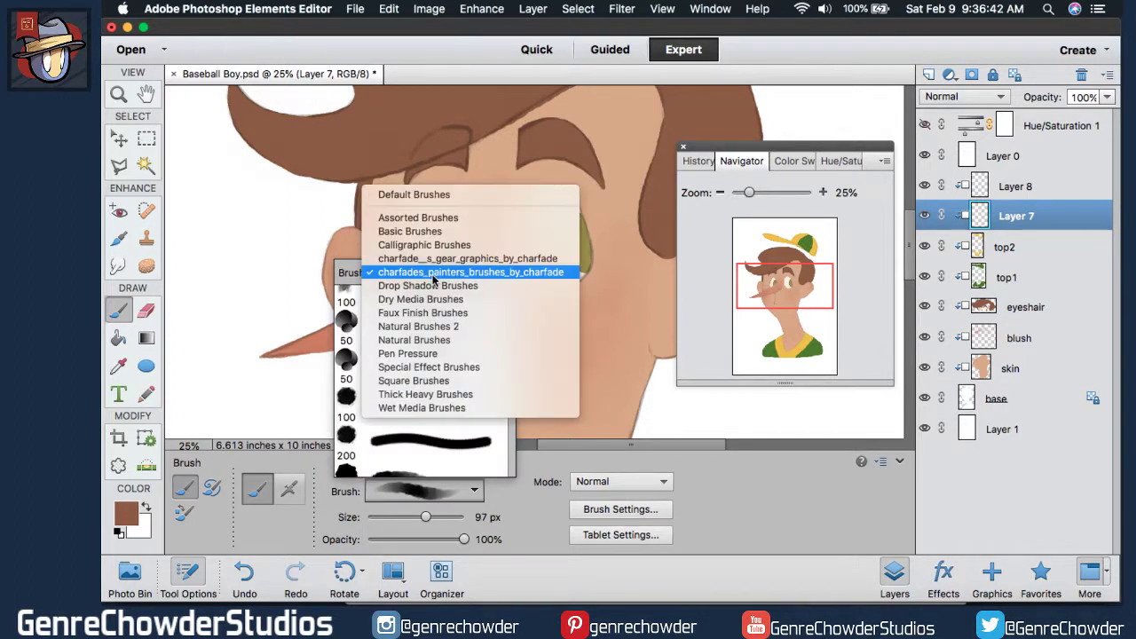
pyautogui.click(435, 197)
pyautogui.click(424, 457)
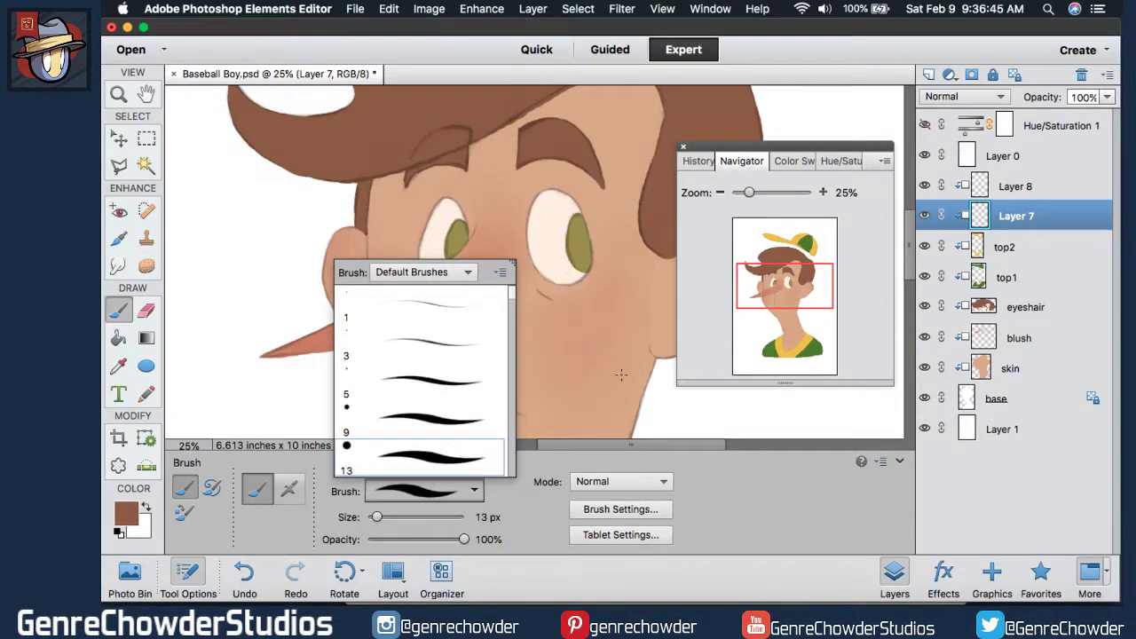
pyautogui.click(403, 517)
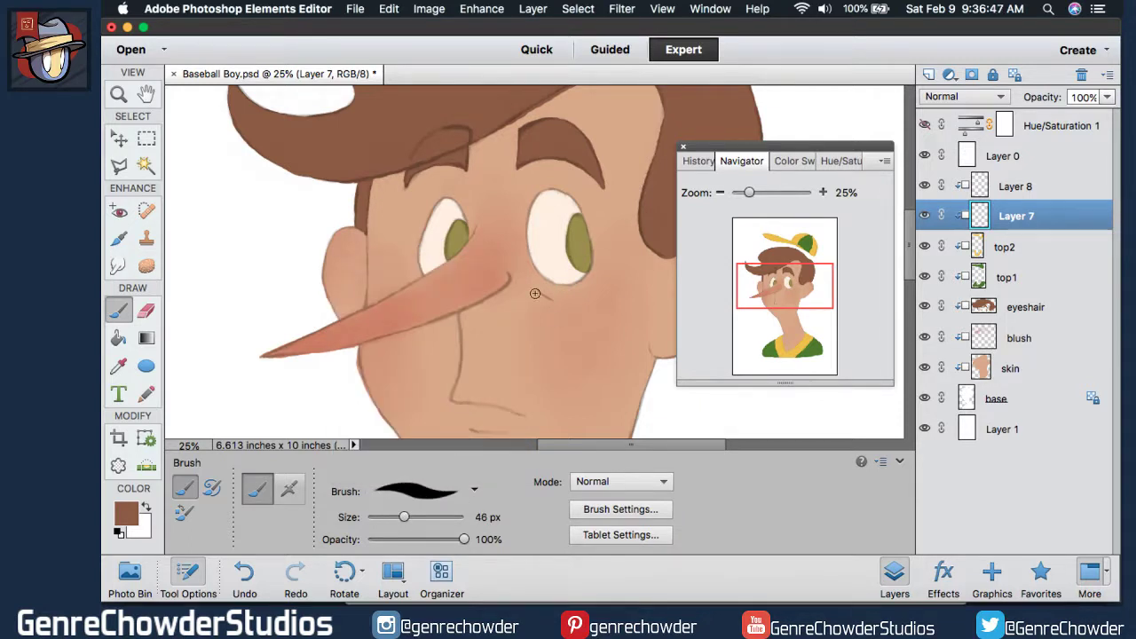
# Sample the olive green of the iris as the foreground colour and darken it to 35% brightness.
pyautogui.click(125, 518)
pyautogui.click(460, 237)
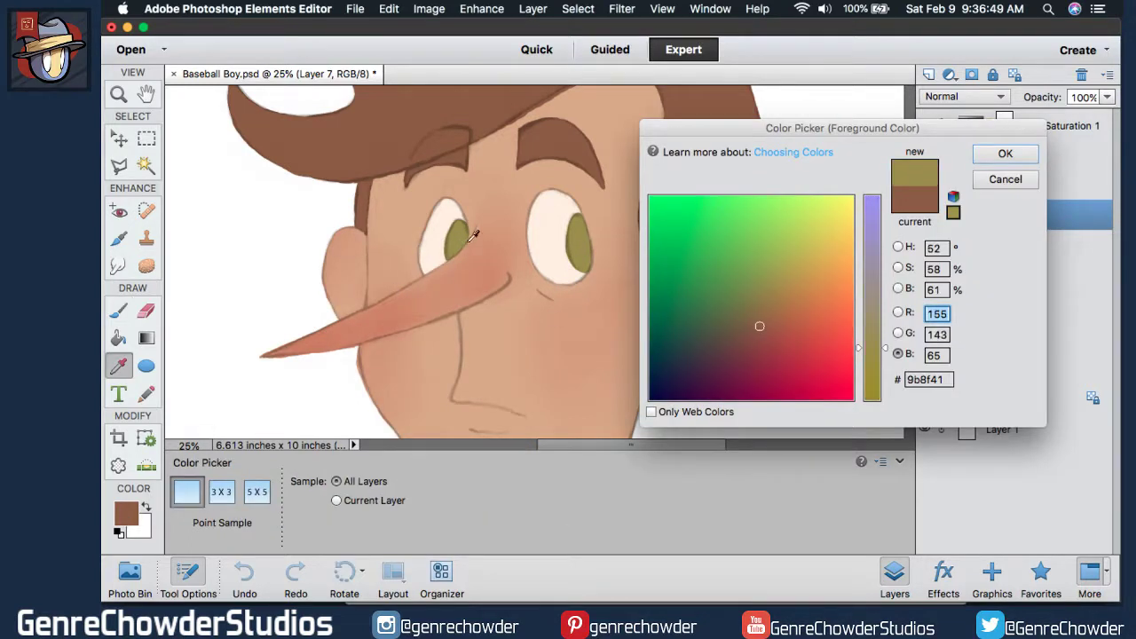
pyautogui.click(985, 160)
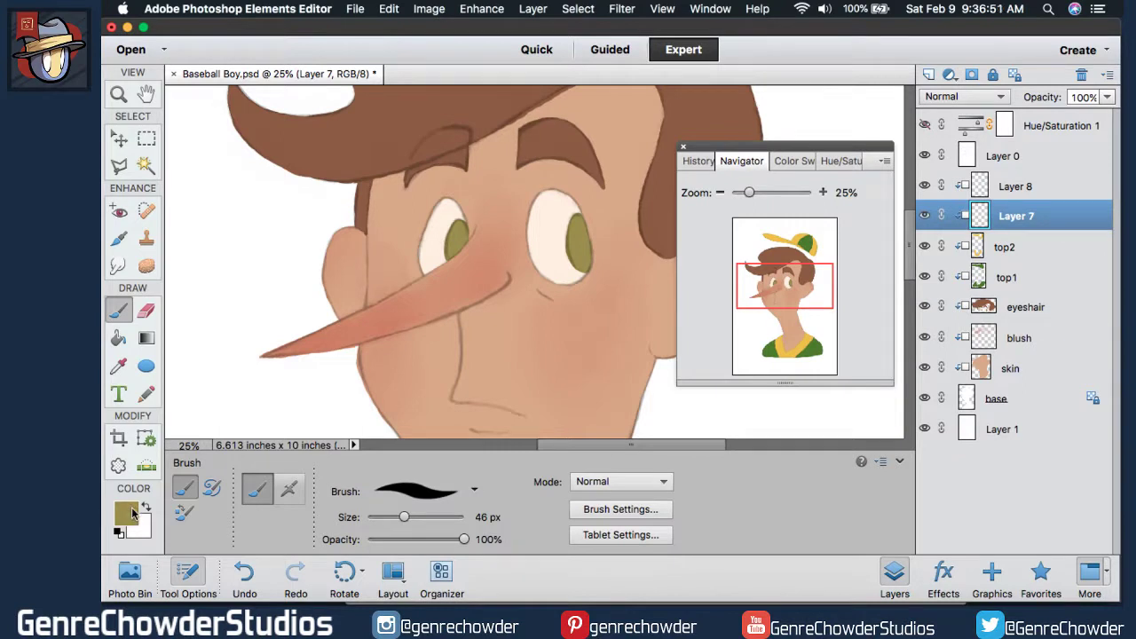
pyautogui.click(131, 516)
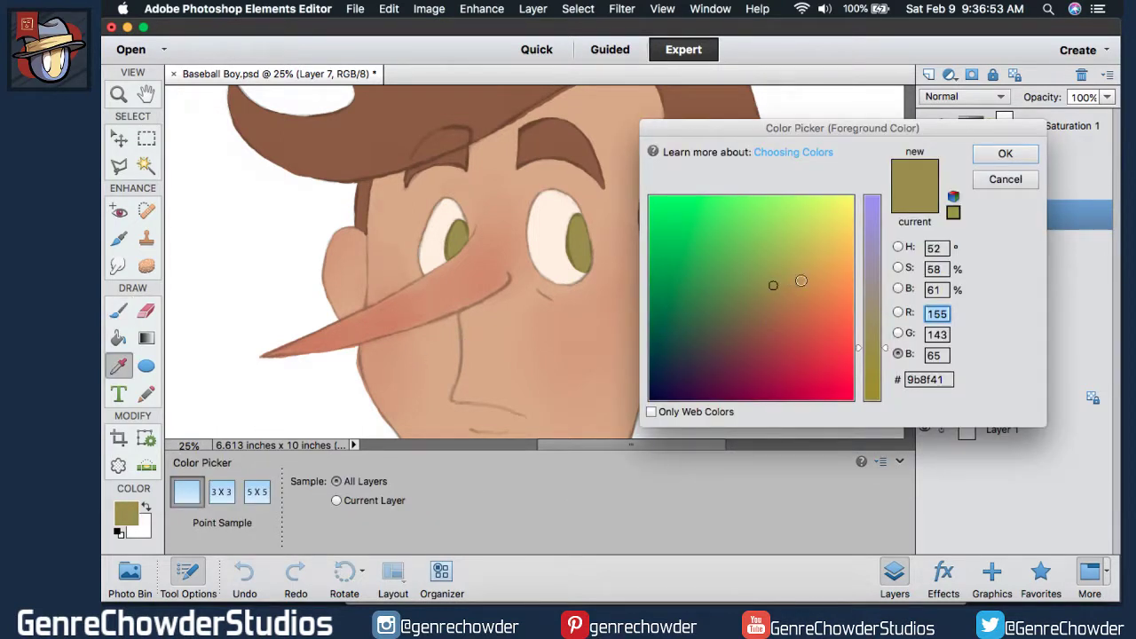
pyautogui.click(898, 247)
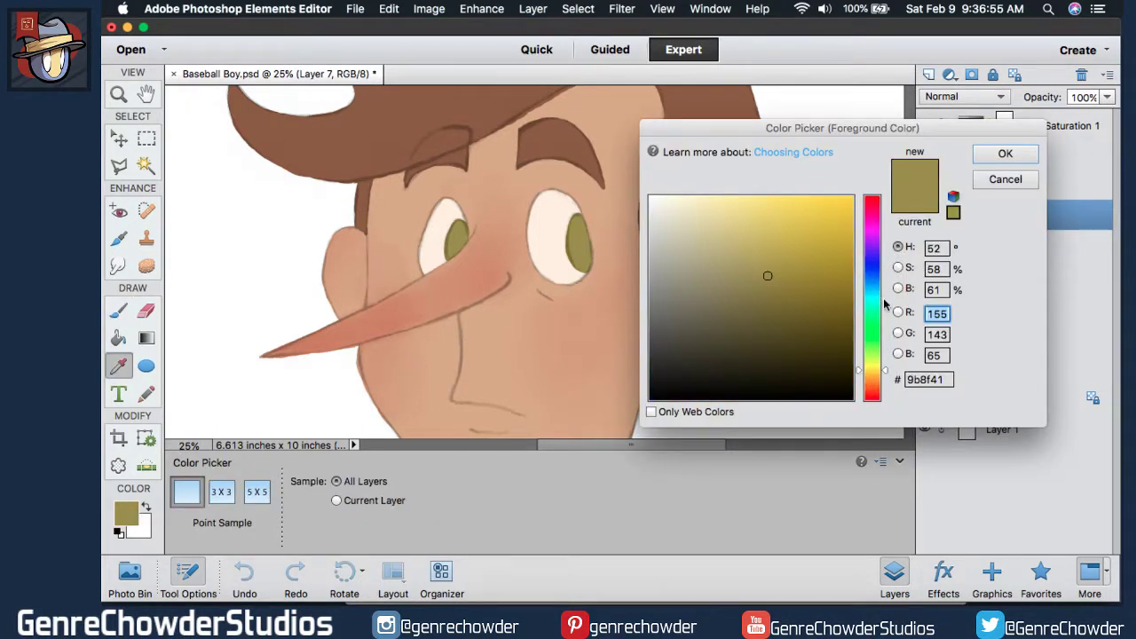
pyautogui.click(898, 268)
pyautogui.click(898, 289)
pyautogui.moveTo(874, 303); pyautogui.dragTo(870, 334)
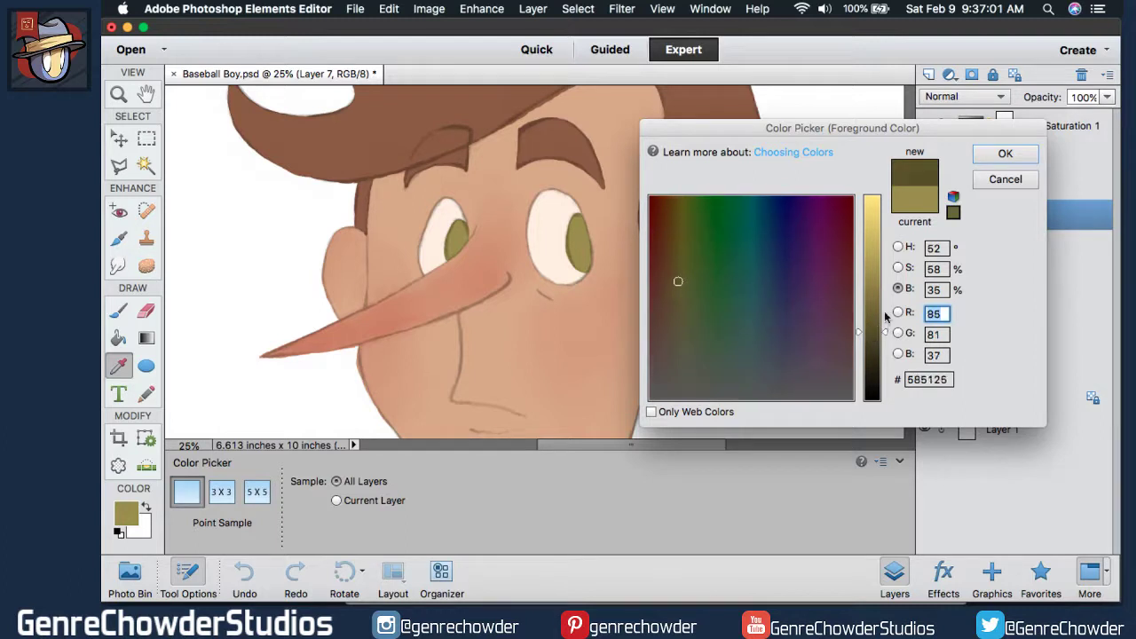
pyautogui.click(1005, 155)
# Paint dark olive pupils inside both irises with the 46 px brush.
pyautogui.press('b')
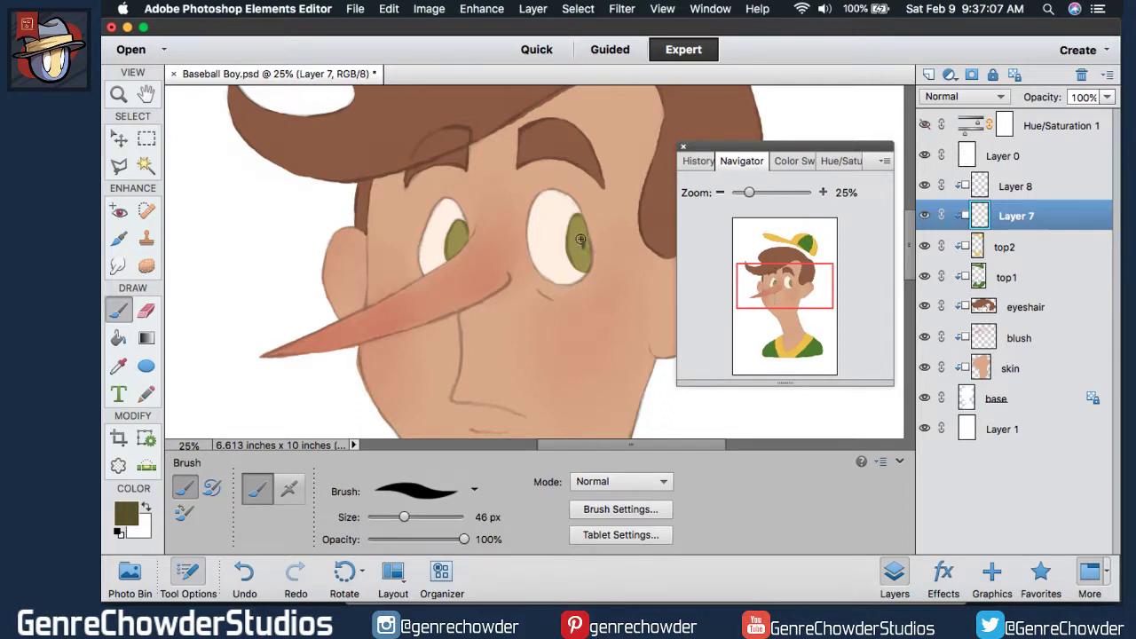
pyautogui.moveTo(583, 249); pyautogui.dragTo(583, 234)
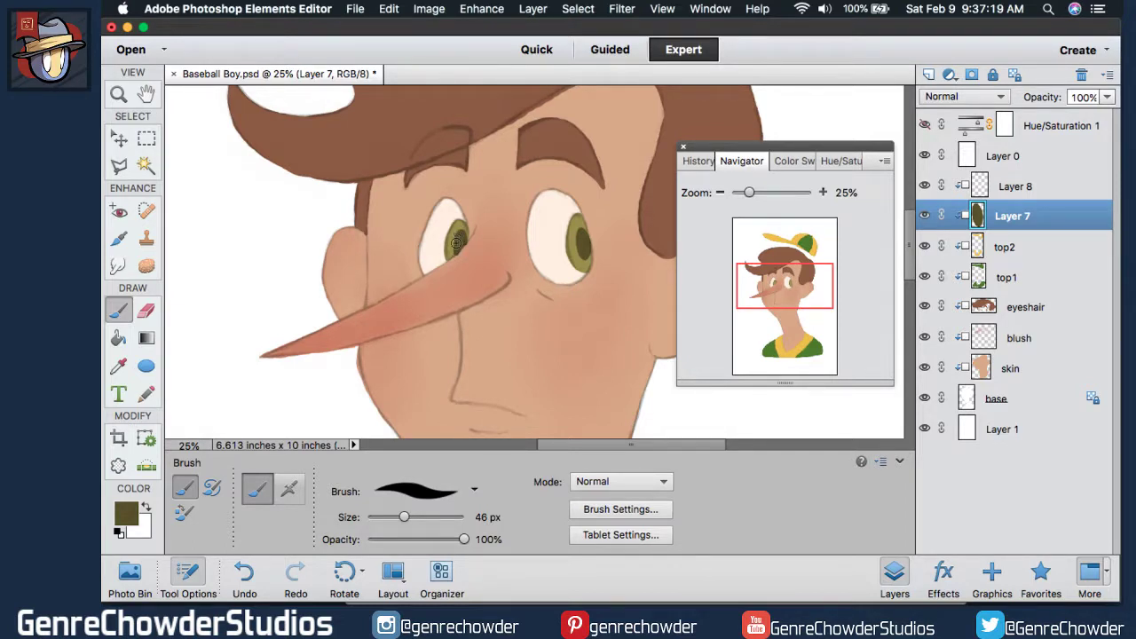
pyautogui.moveTo(456, 244); pyautogui.dragTo(457, 254)
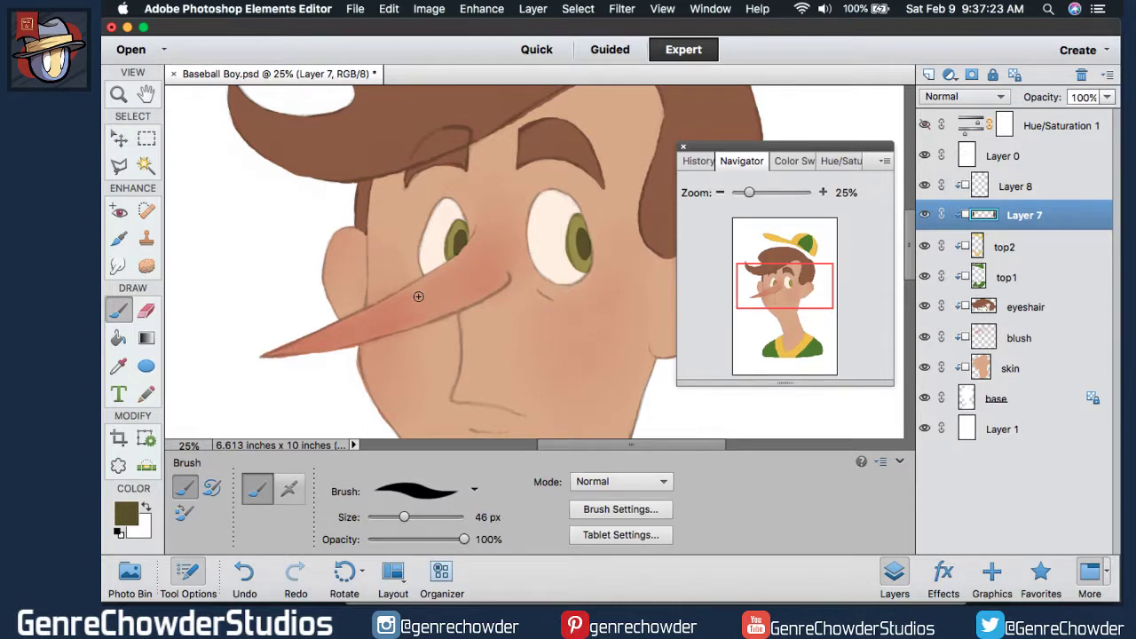
# Set the eraser to the hard 13 px tip from Default Brushes, resized to 28 px at 100% opacity.
pyautogui.click(146, 310)
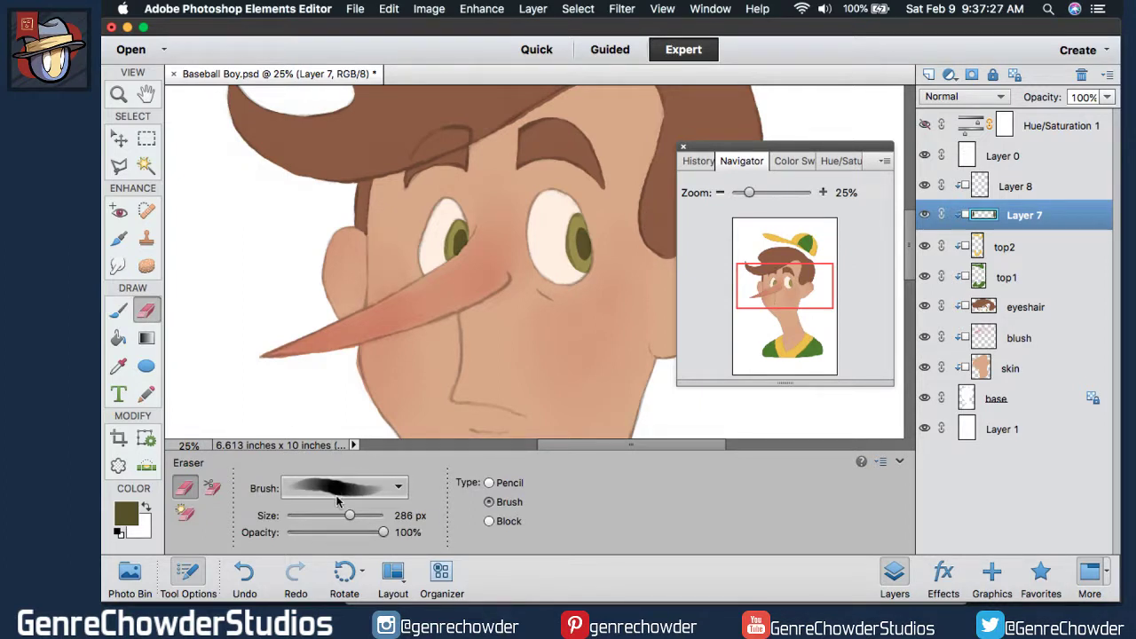
pyautogui.click(397, 486)
pyautogui.click(331, 460)
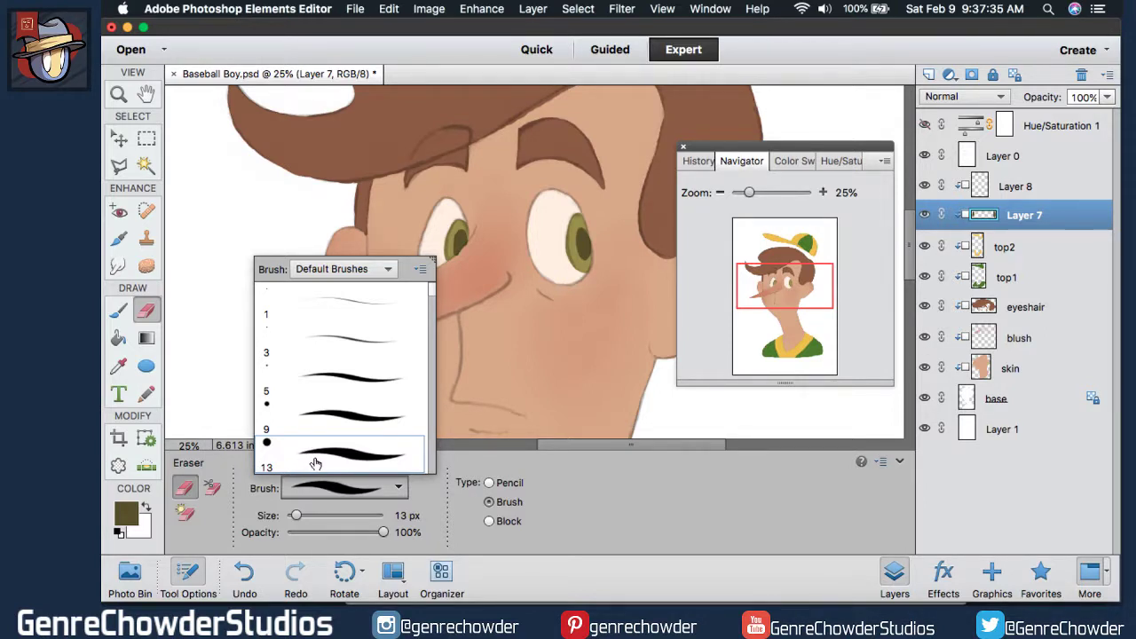
pyautogui.moveTo(301, 516); pyautogui.dragTo(308, 516)
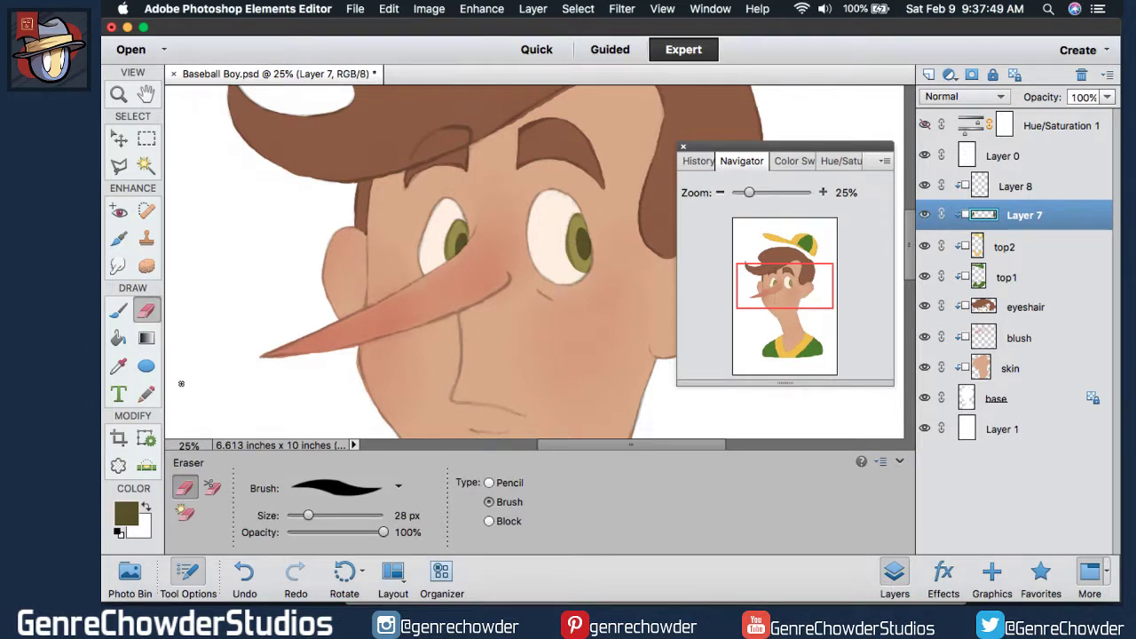
pyautogui.click(130, 318)
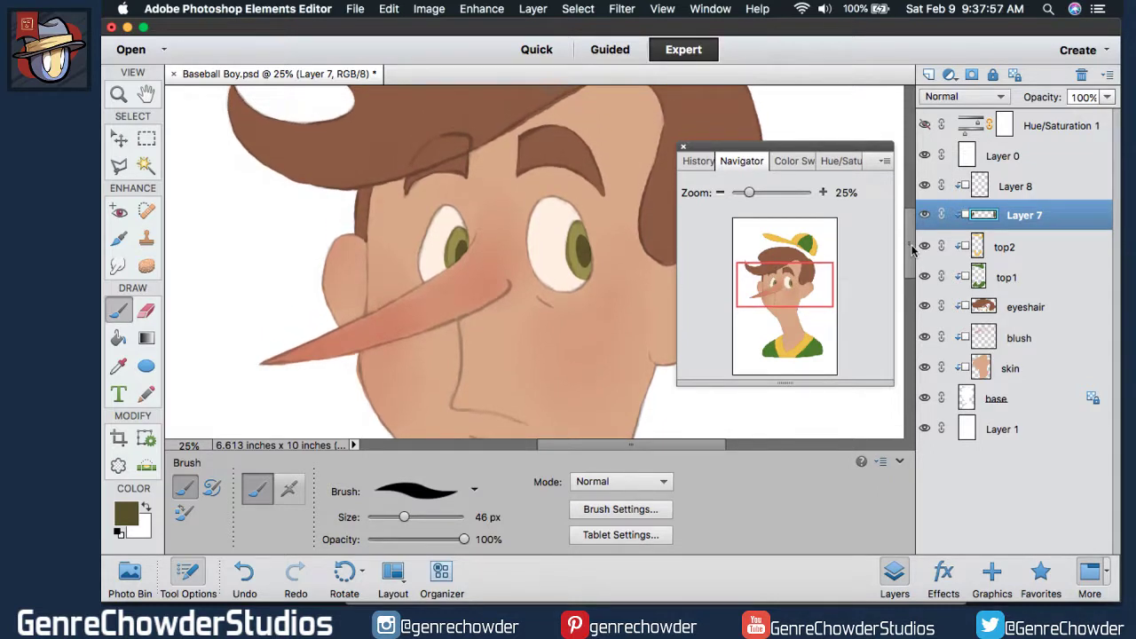
pyautogui.click(964, 156)
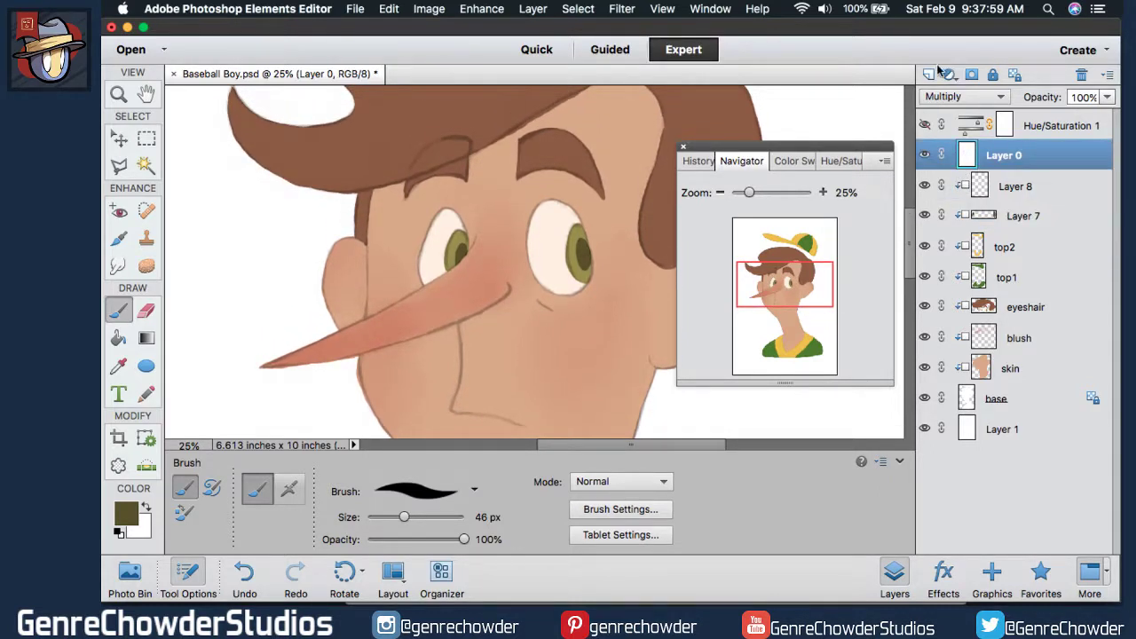
pyautogui.click(925, 74)
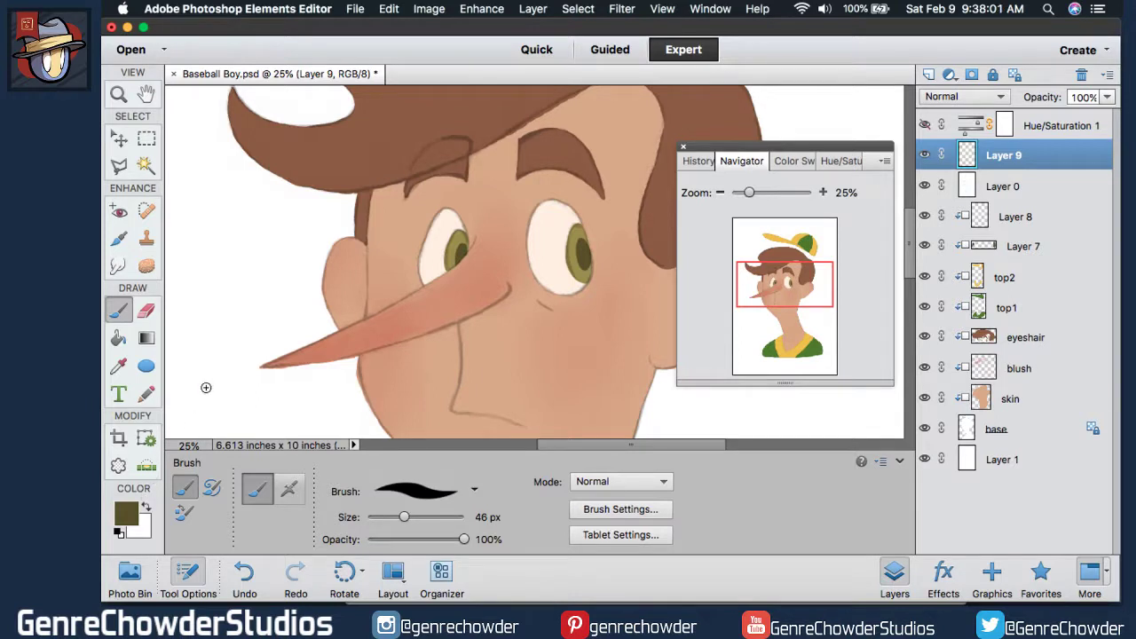
pyautogui.press('super+z')
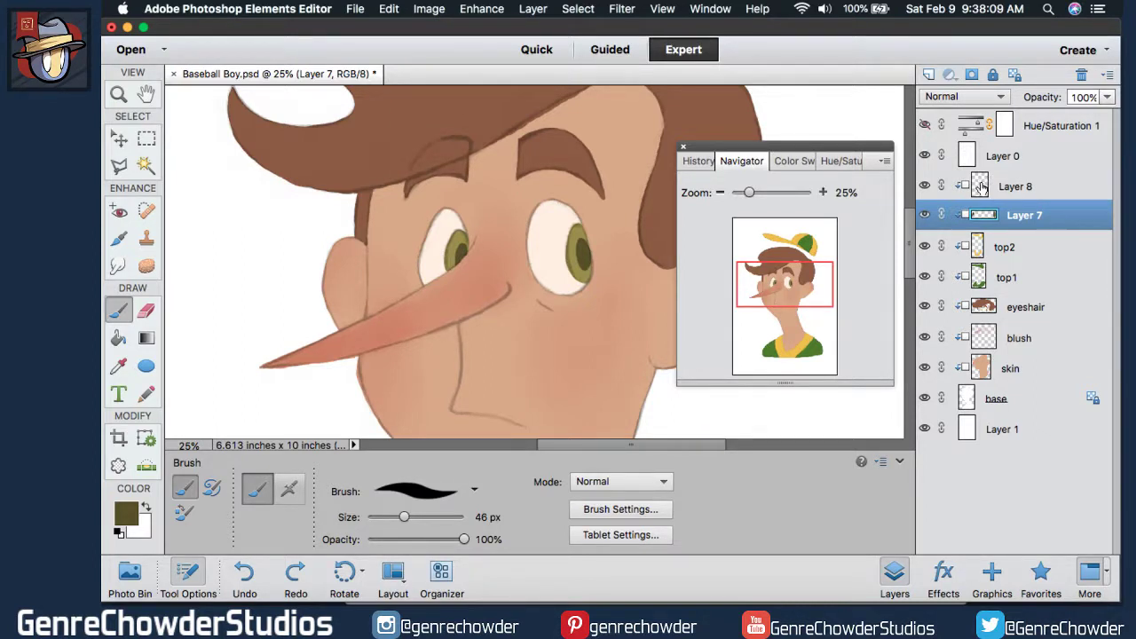
# On Layer 8, paint a shadow across the upper neck below the jaw using the dew2 swatch and a 205 px brush.
pyautogui.click(985, 183)
pyautogui.moveTo(909, 245)
pyautogui.mouseDown()
pyautogui.moveTo(909, 226)
pyautogui.moveTo(908, 274)
pyautogui.moveTo(907, 237)
pyautogui.mouseUp()
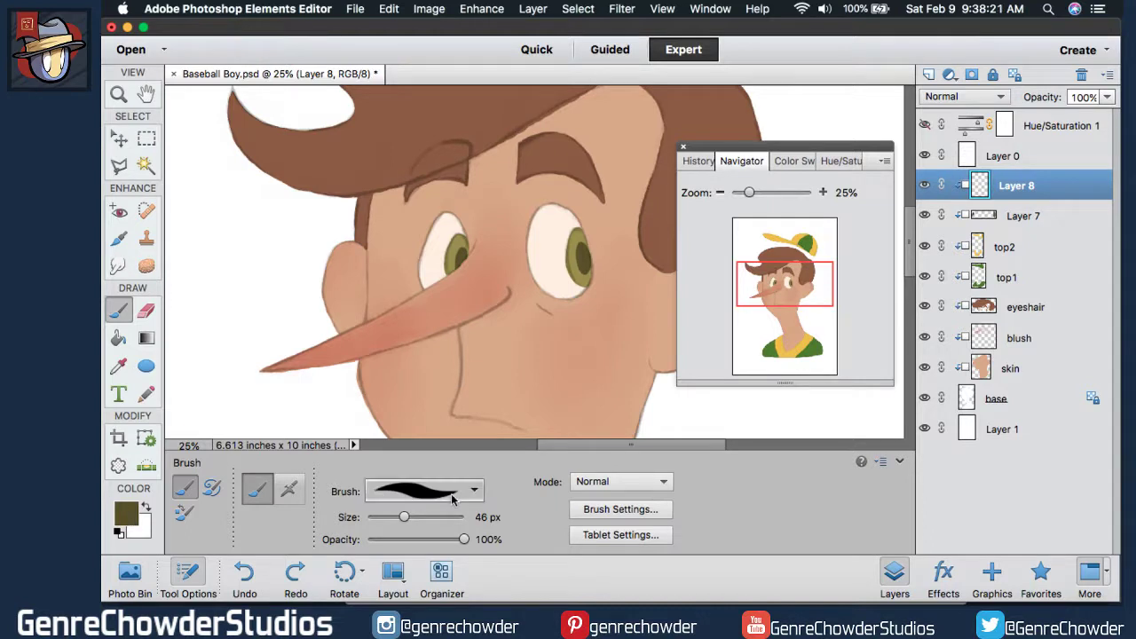
pyautogui.click(416, 523)
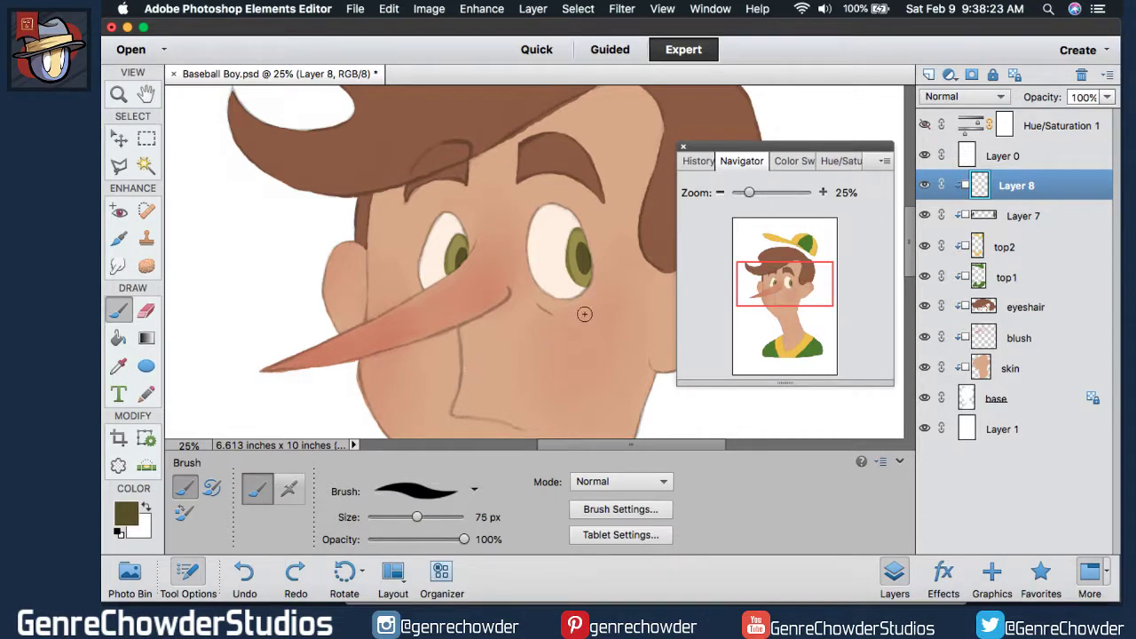
pyautogui.click(794, 161)
pyautogui.click(729, 162)
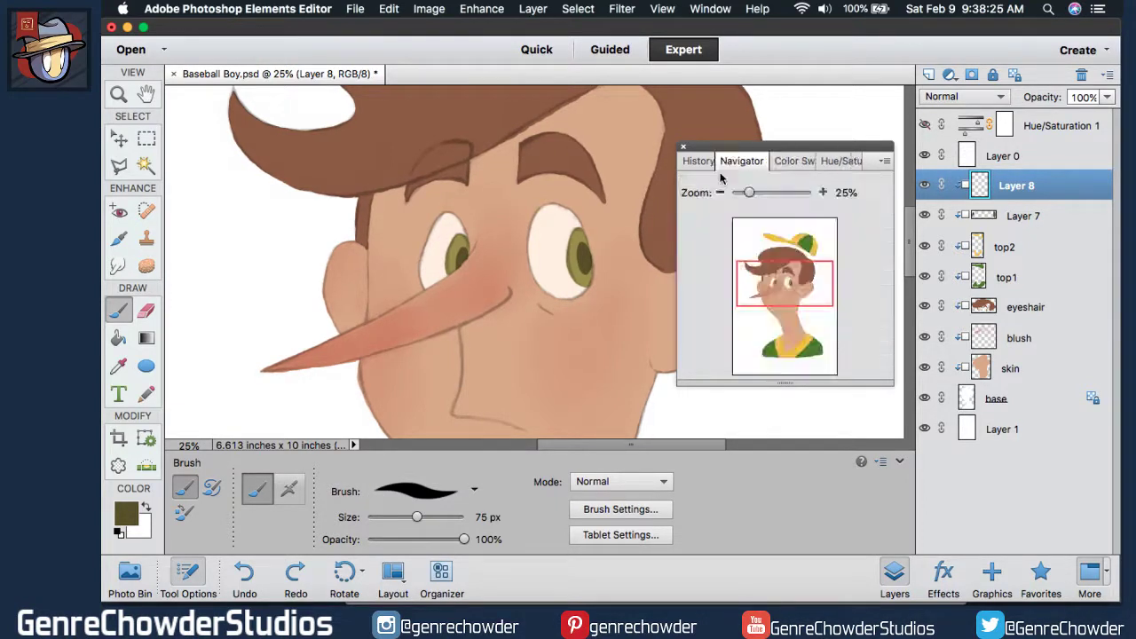
pyautogui.moveTo(694, 194); pyautogui.dragTo(679, 193)
pyautogui.click(808, 161)
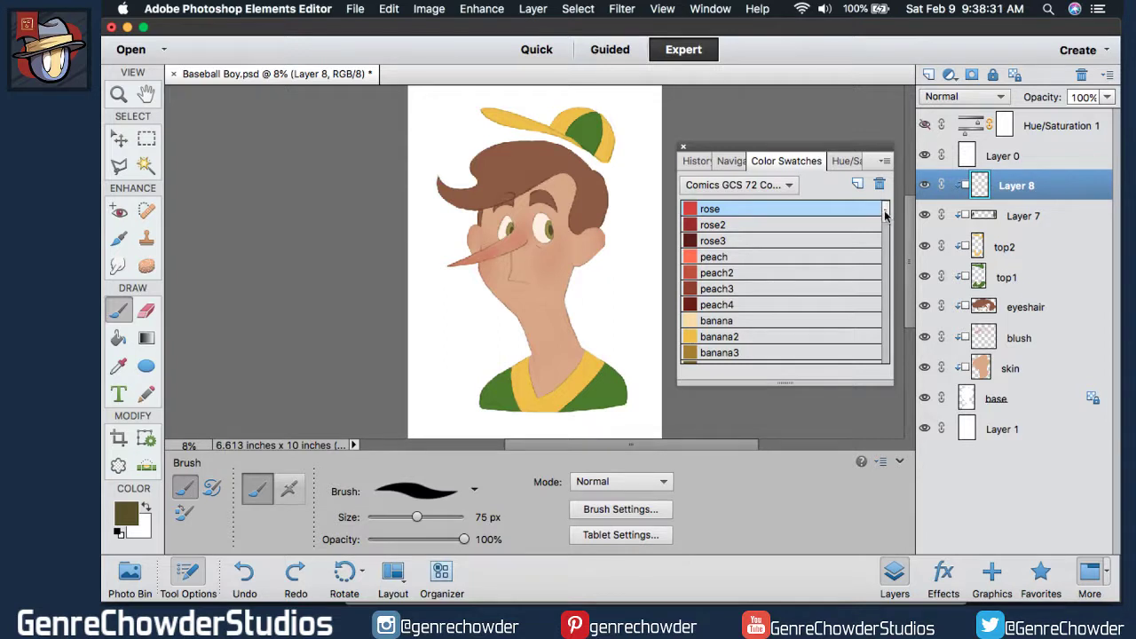
pyautogui.moveTo(885, 216); pyautogui.dragTo(858, 282)
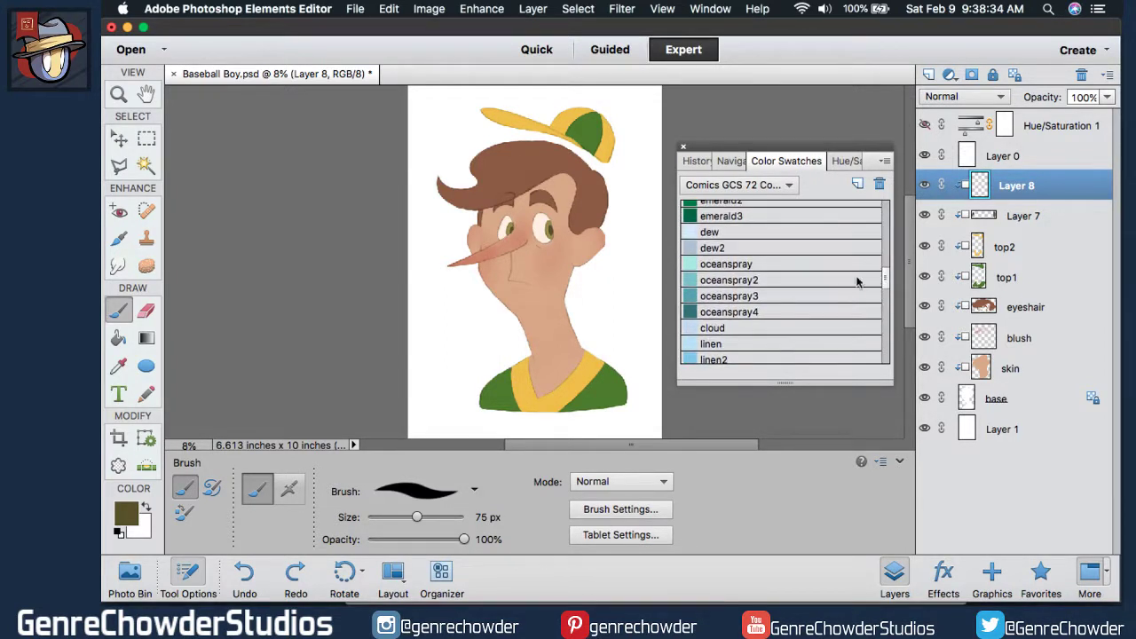
pyautogui.click(691, 248)
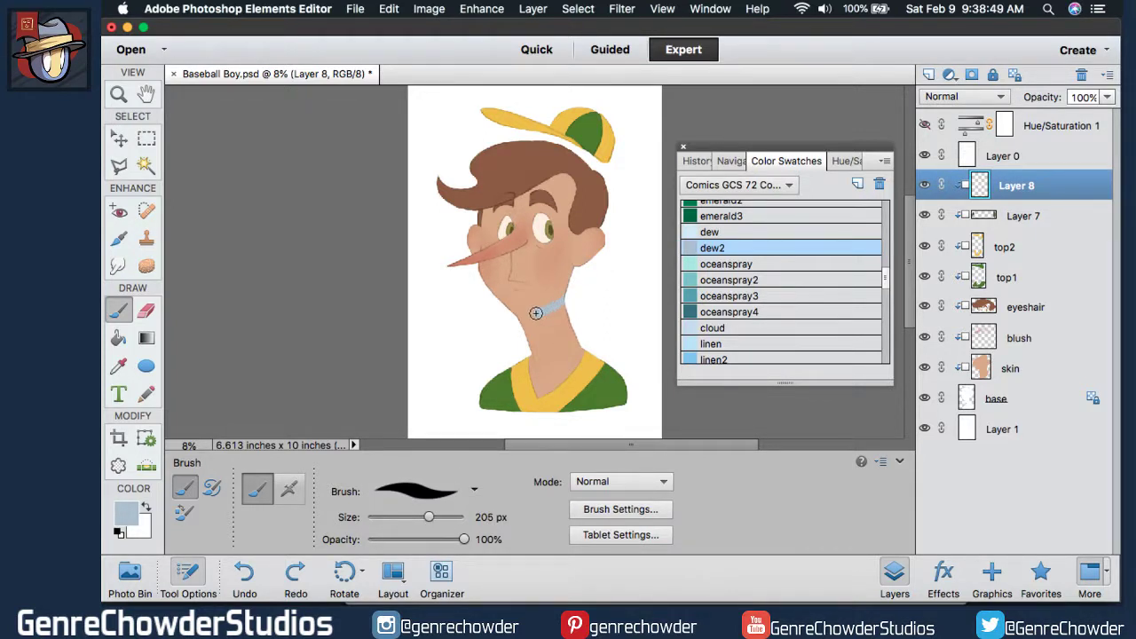
pyautogui.moveTo(497, 317); pyautogui.dragTo(533, 321)
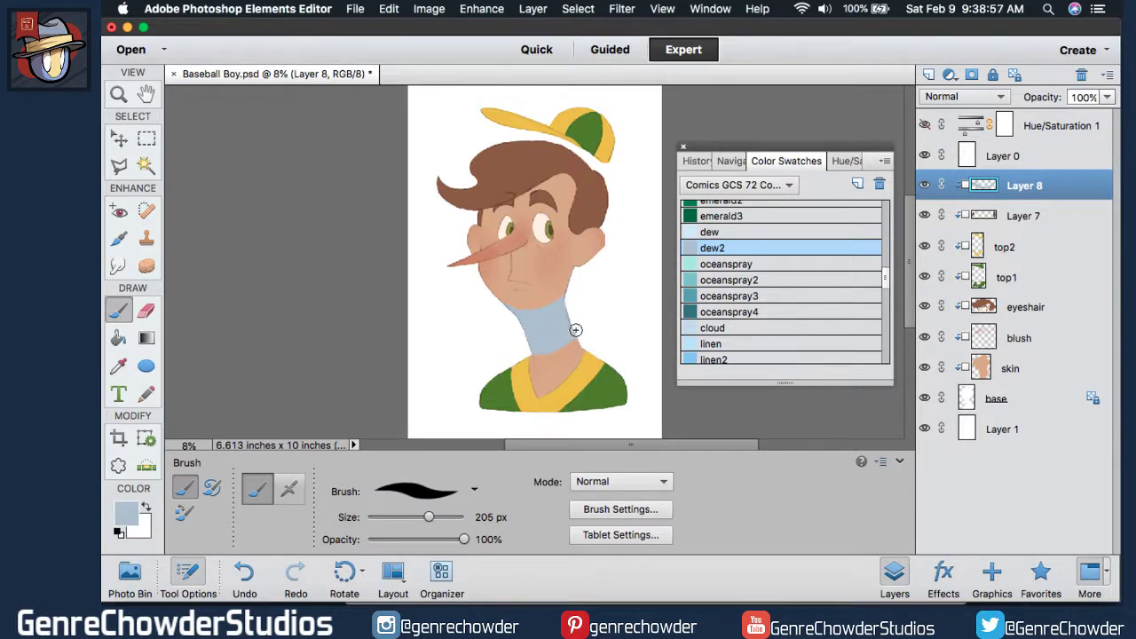
# Set the blend mode of Layer 8, which holds the neck shadow, to Multiply.
pyautogui.click(976, 98)
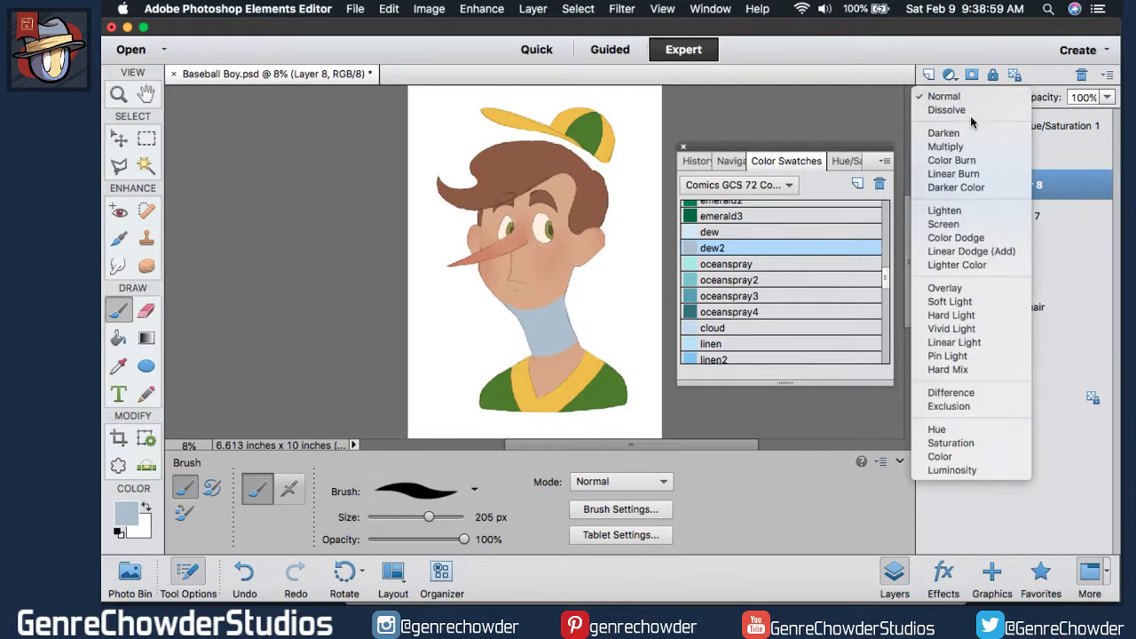
pyautogui.click(945, 147)
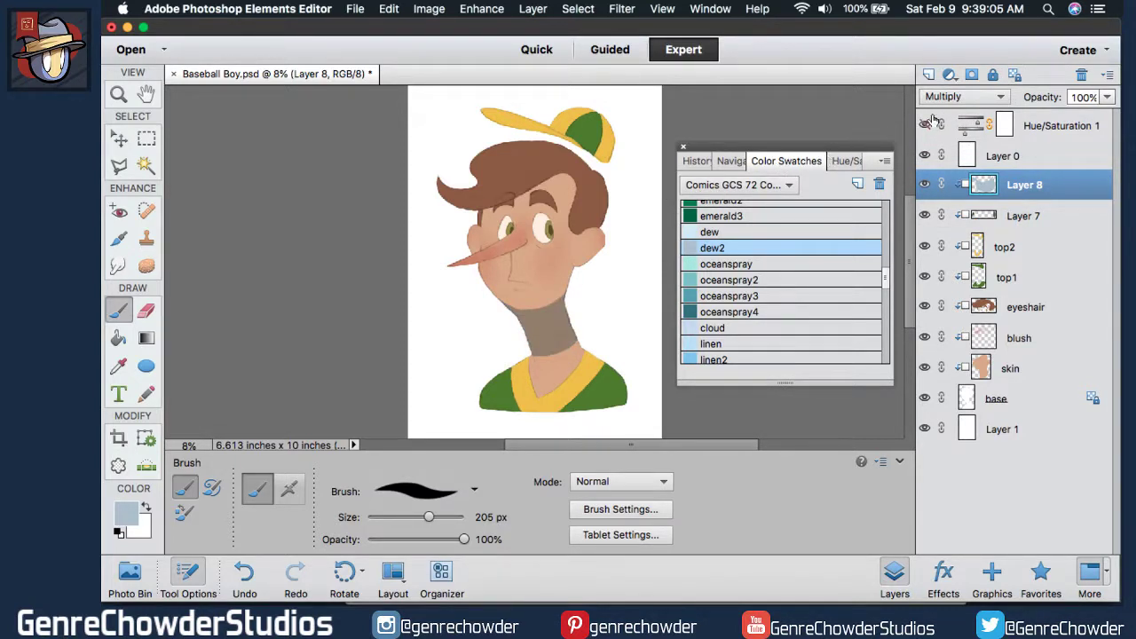
# Lock Layer 8's transparent pixels and recolour the neck shadow with a 592 px brush, trying seashell and shrimp3 and finishing with shrimp.
pyautogui.moveTo(886, 282); pyautogui.dragTo(884, 325)
pyautogui.click(701, 229)
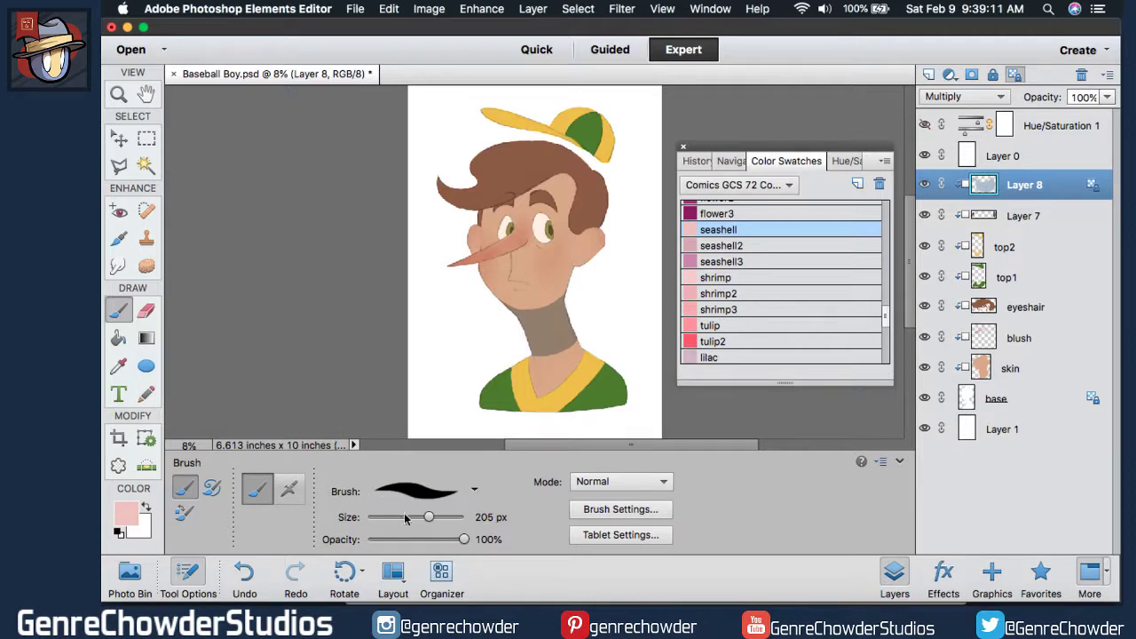
pyautogui.moveTo(434, 520); pyautogui.dragTo(437, 518)
pyautogui.moveTo(556, 295)
pyautogui.mouseDown()
pyautogui.moveTo(525, 302)
pyautogui.moveTo(538, 337)
pyautogui.moveTo(565, 285)
pyautogui.mouseUp()
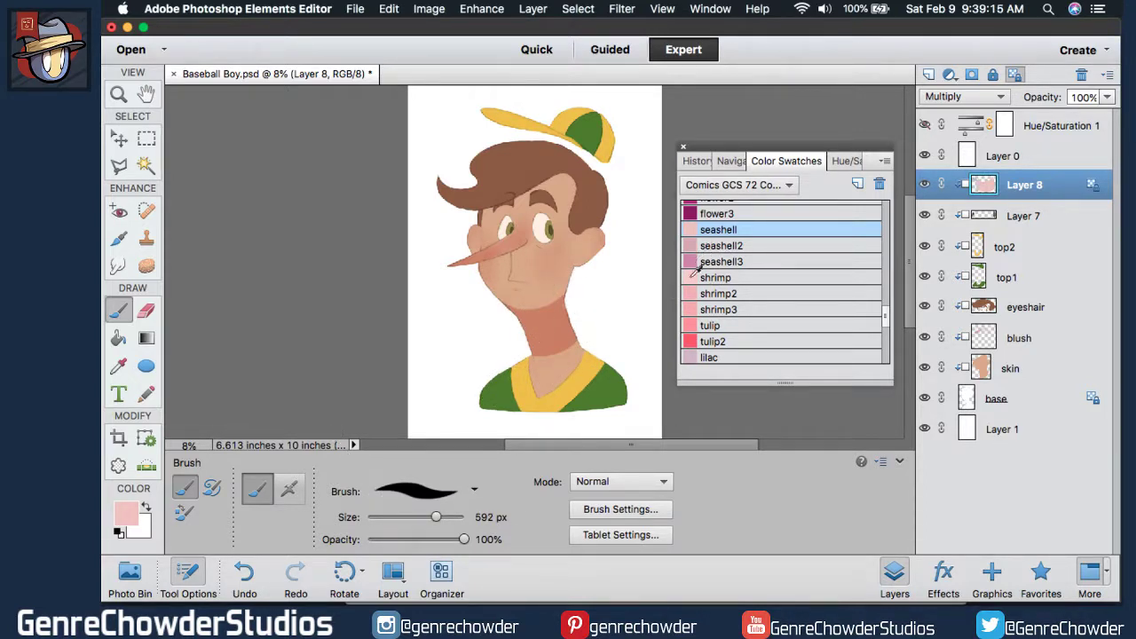
pyautogui.click(701, 309)
pyautogui.moveTo(583, 329)
pyautogui.mouseDown()
pyautogui.moveTo(579, 291)
pyautogui.moveTo(559, 290)
pyautogui.moveTo(595, 273)
pyautogui.mouseUp()
pyautogui.click(703, 277)
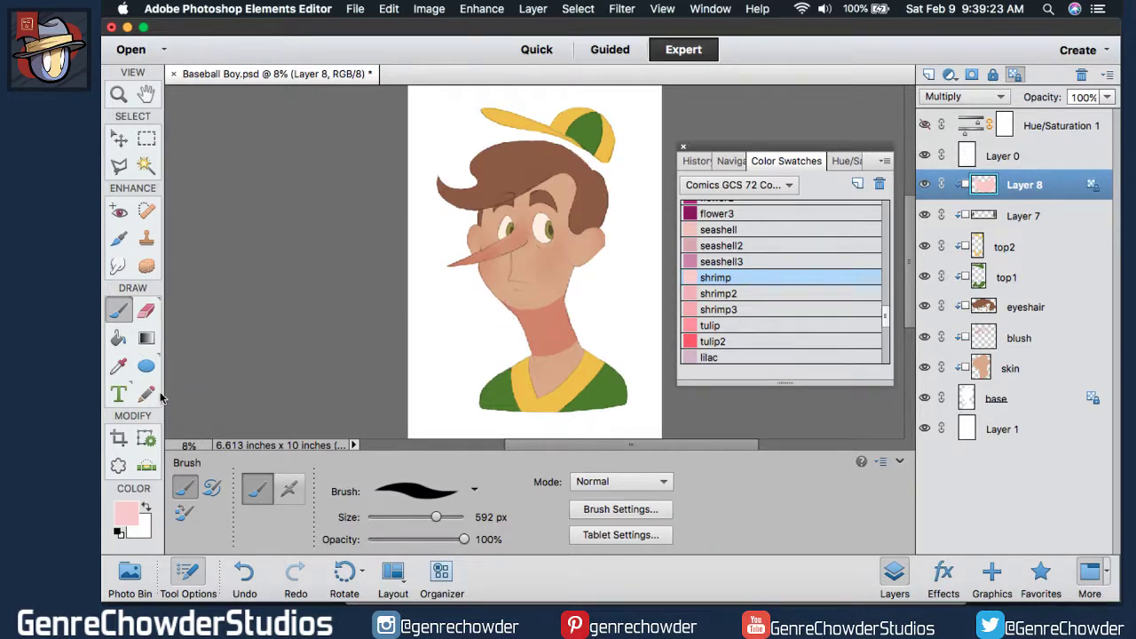
# Unlock Layer 8's transparent pixels and trim the neck shadow's upper edge along the jaw with a 246 px eraser.
pyautogui.click(720, 163)
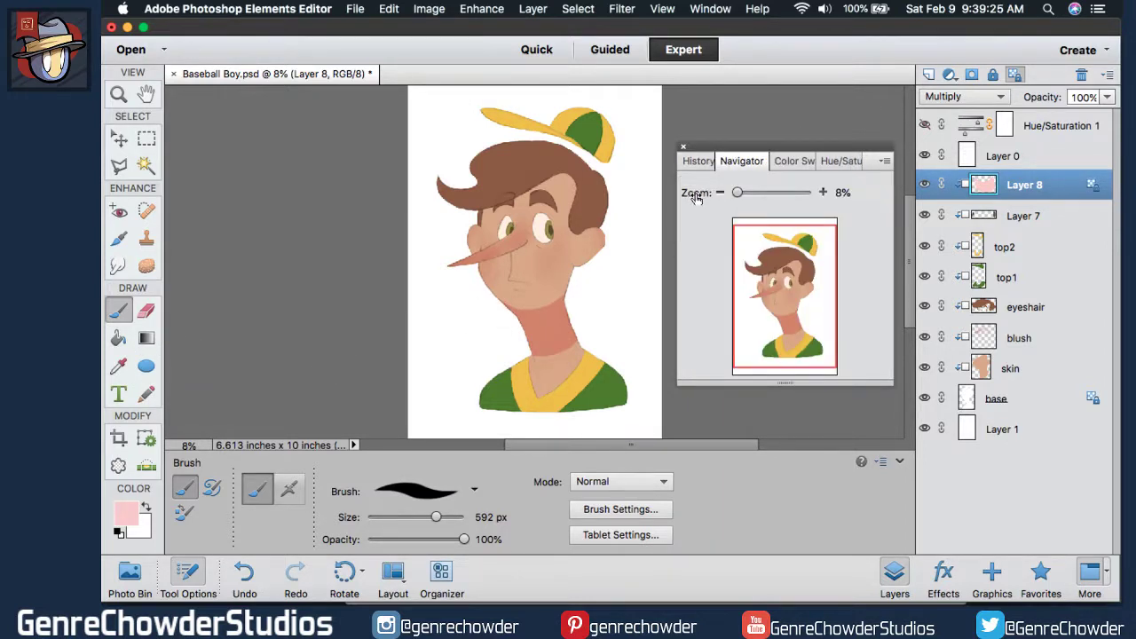
pyautogui.moveTo(696, 197); pyautogui.dragTo(701, 197)
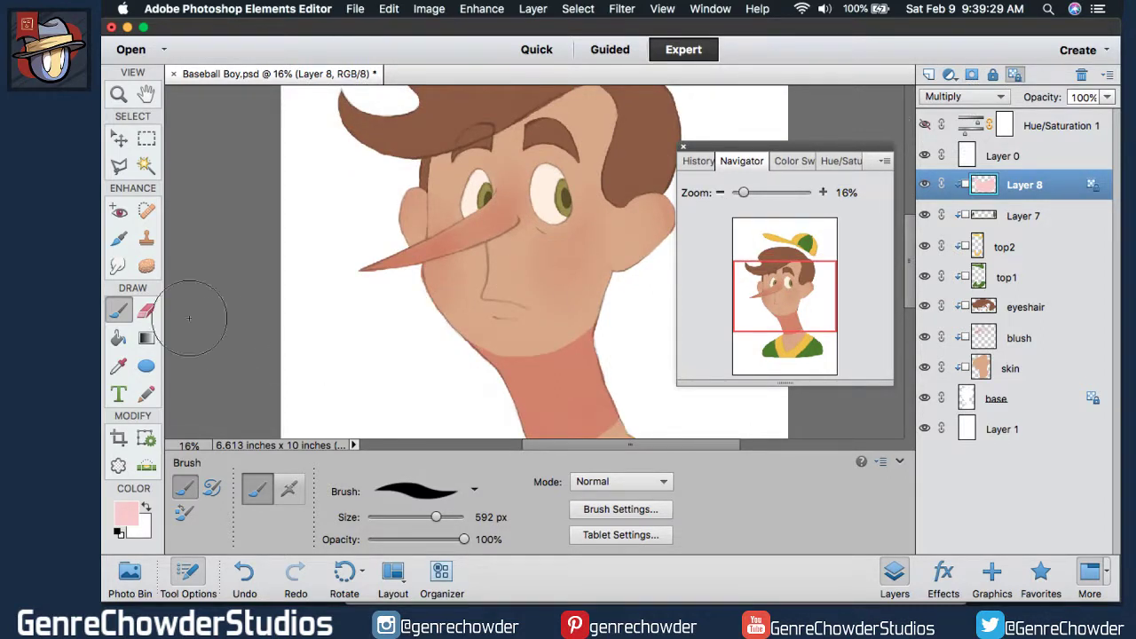
pyautogui.click(147, 310)
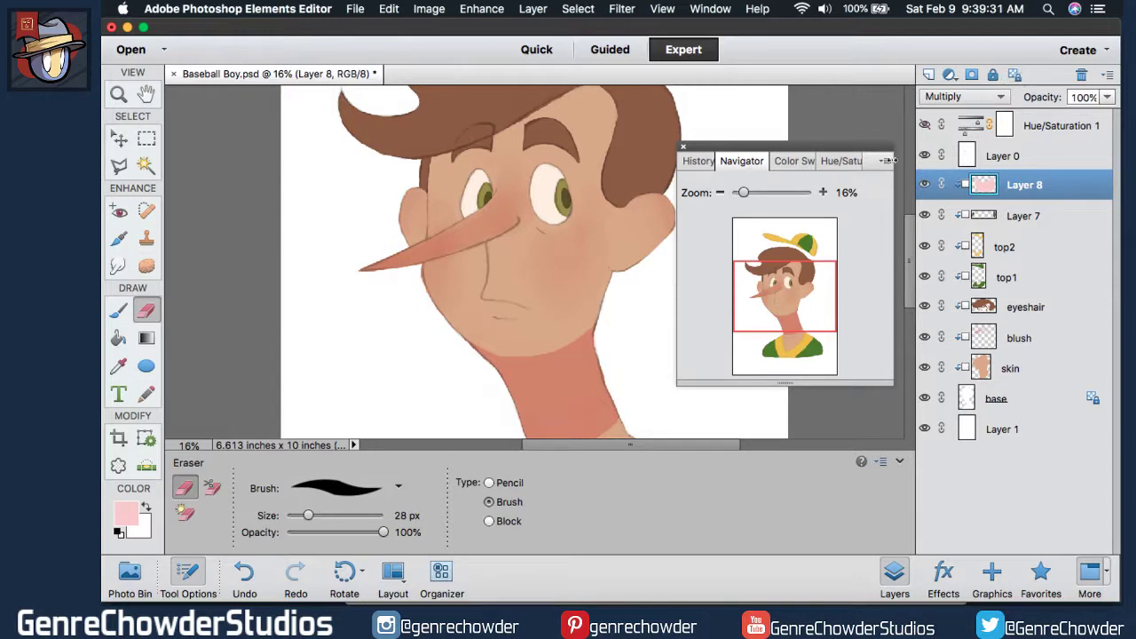
pyautogui.scroll(-3, 912, 245)
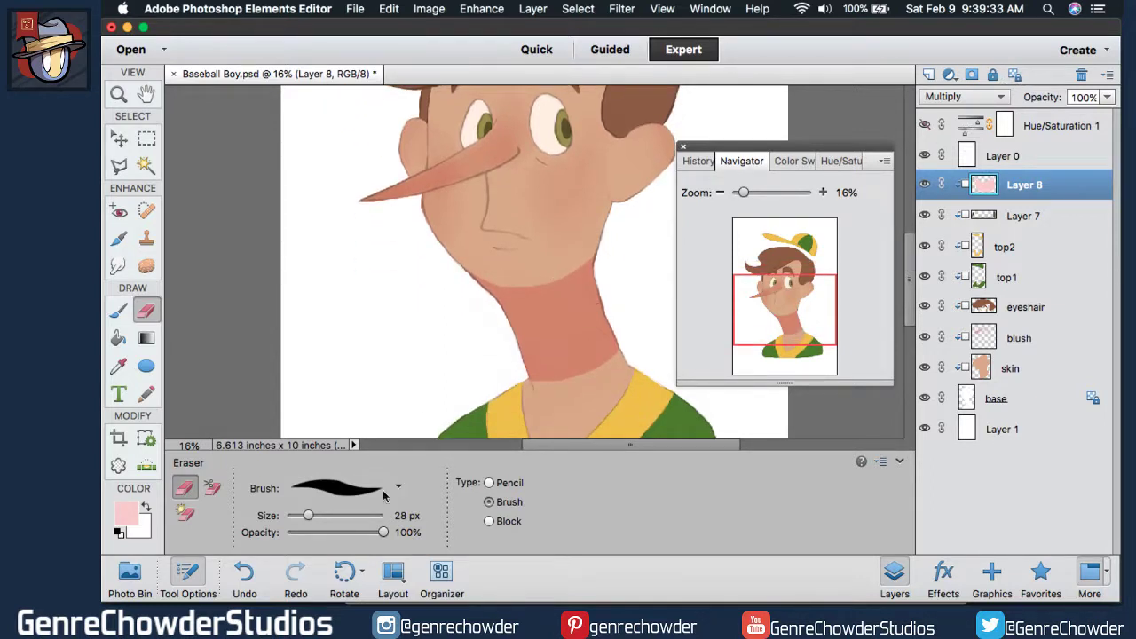
pyautogui.moveTo(335, 522); pyautogui.dragTo(349, 529)
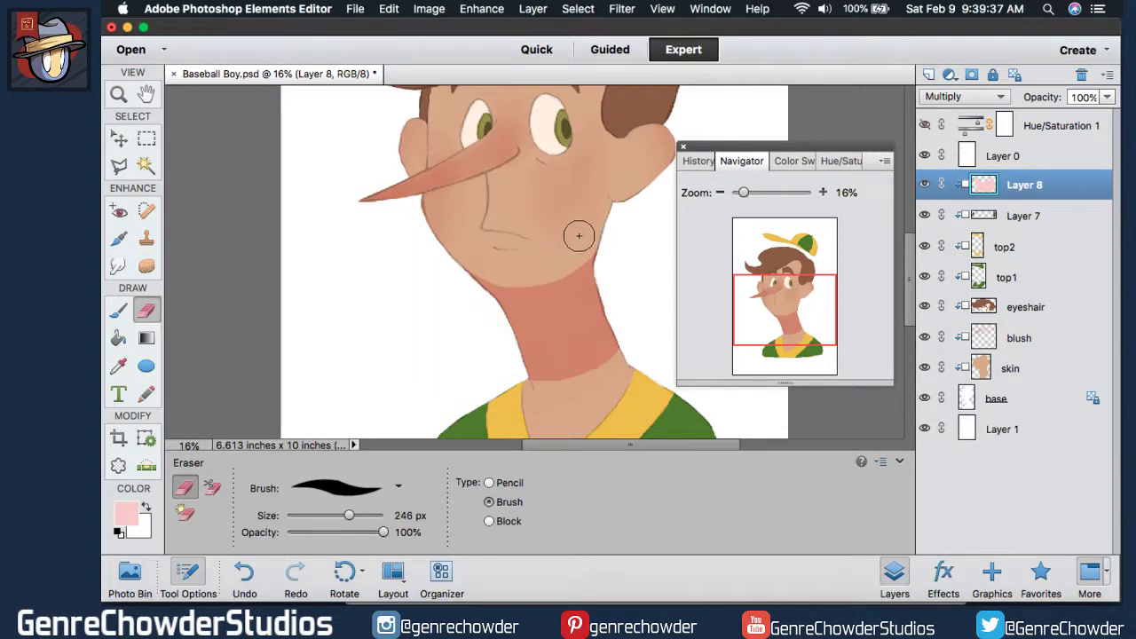
pyautogui.moveTo(544, 283)
pyautogui.mouseDown()
pyautogui.moveTo(496, 284)
pyautogui.moveTo(444, 223)
pyautogui.mouseUp()
pyautogui.moveTo(604, 221)
pyautogui.mouseDown()
pyautogui.moveTo(576, 271)
pyautogui.moveTo(526, 299)
pyautogui.moveTo(484, 288)
pyautogui.moveTo(435, 245)
pyautogui.mouseUp()
# Rebuild the neck shadow's upper edge along the jawline with the 592 px brush and erase the excess near the ear side.
pyautogui.click(118, 310)
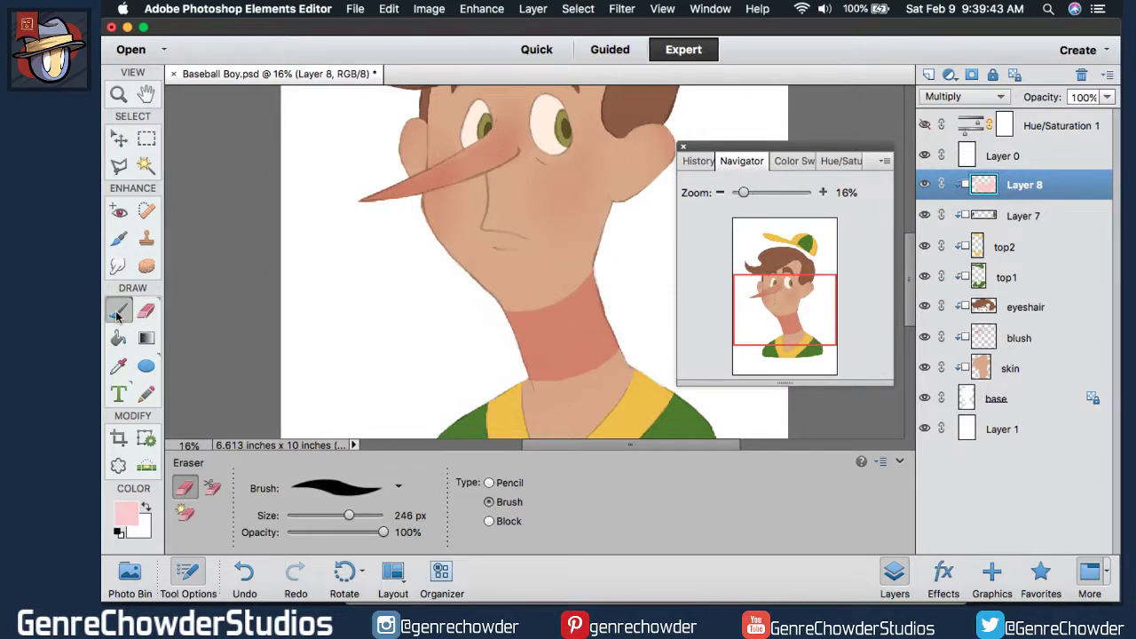
pyautogui.moveTo(451, 295)
pyautogui.mouseDown()
pyautogui.moveTo(505, 313)
pyautogui.moveTo(575, 303)
pyautogui.moveTo(647, 243)
pyautogui.mouseUp()
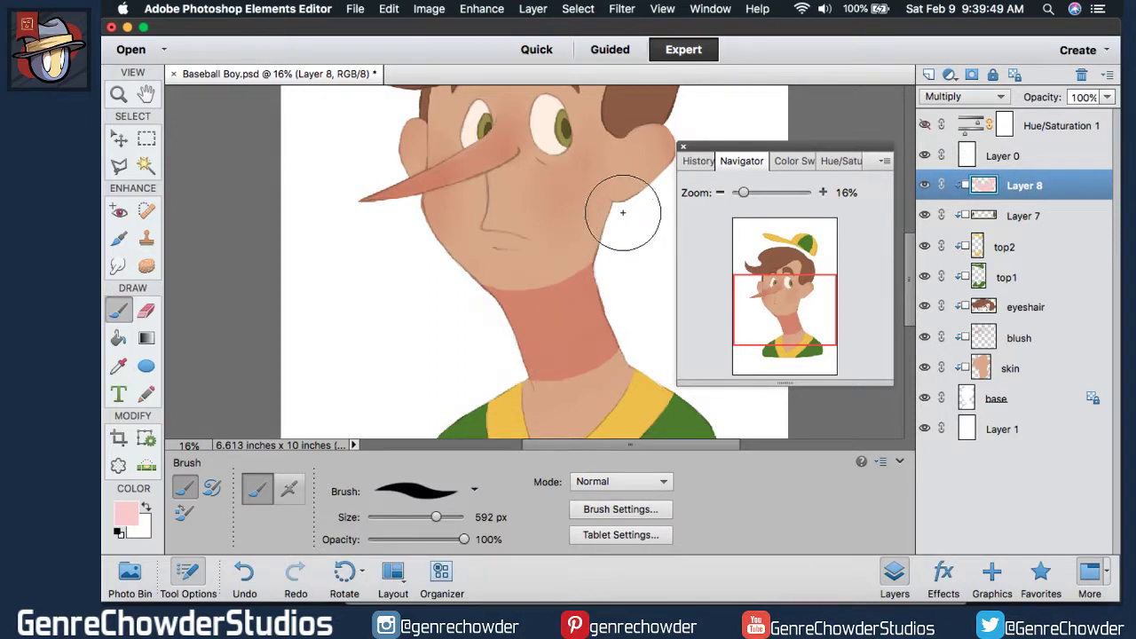
pyautogui.moveTo(610, 243)
pyautogui.mouseDown()
pyautogui.moveTo(569, 287)
pyautogui.moveTo(490, 311)
pyautogui.mouseUp()
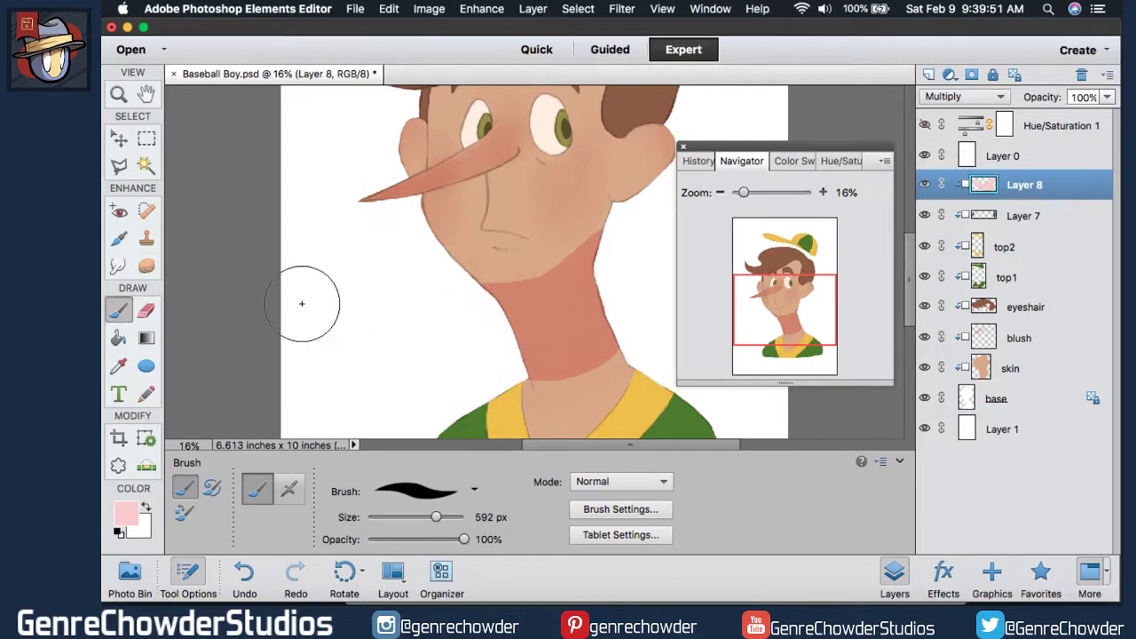
pyautogui.click(147, 310)
pyautogui.moveTo(603, 208)
pyautogui.mouseDown()
pyautogui.moveTo(525, 277)
pyautogui.moveTo(459, 264)
pyautogui.moveTo(422, 219)
pyautogui.moveTo(307, 261)
pyautogui.moveTo(463, 258)
pyautogui.moveTo(406, 239)
pyautogui.moveTo(475, 301)
pyautogui.moveTo(532, 312)
pyautogui.moveTo(623, 267)
pyautogui.mouseUp()
pyautogui.click(118, 310)
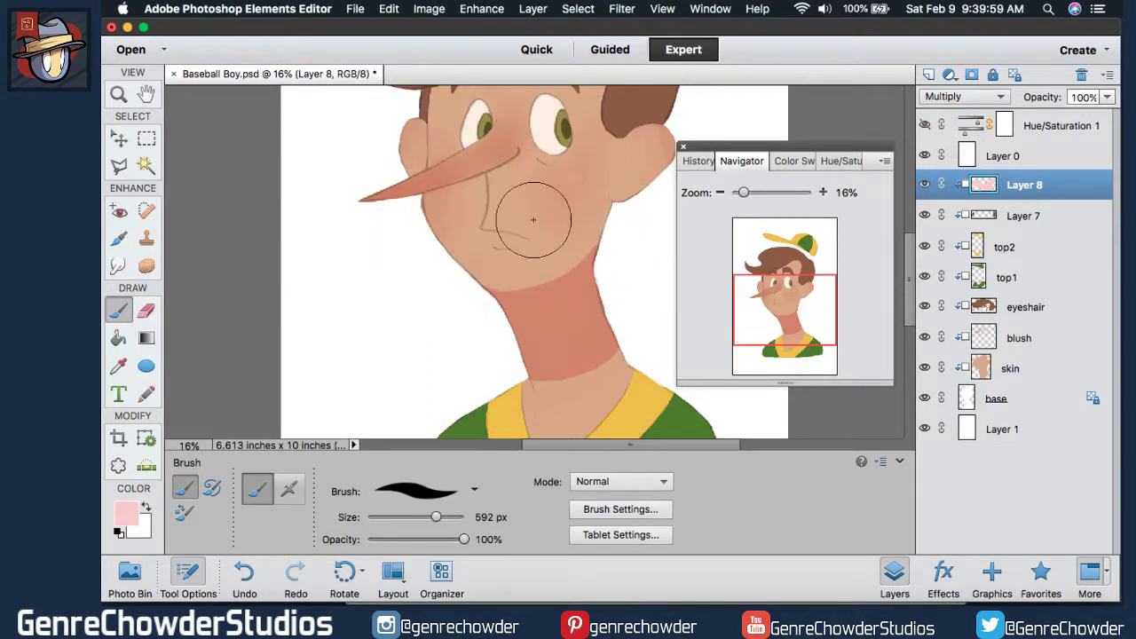
# Reshape the neck shadow's lower edge into a diagonal by erasing at 246 px and painting back at 592 px.
pyautogui.click(147, 310)
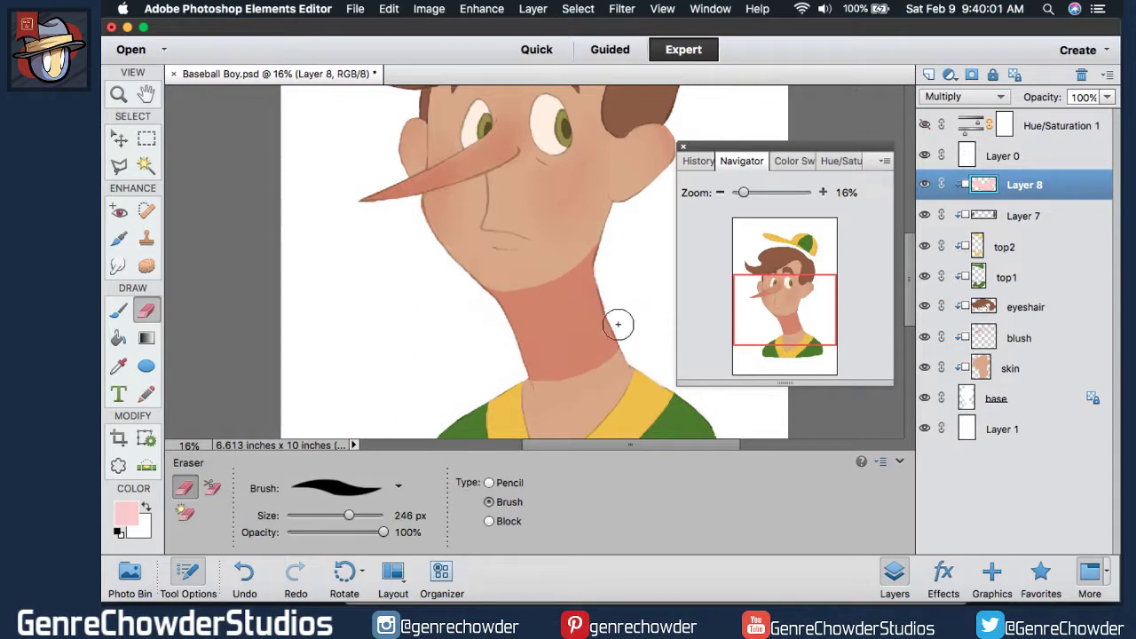
pyautogui.moveTo(629, 325)
pyautogui.mouseDown()
pyautogui.moveTo(591, 373)
pyautogui.moveTo(542, 383)
pyautogui.moveTo(474, 350)
pyautogui.moveTo(518, 379)
pyautogui.moveTo(584, 369)
pyautogui.moveTo(631, 325)
pyautogui.moveTo(648, 274)
pyautogui.moveTo(627, 273)
pyautogui.moveTo(635, 264)
pyautogui.moveTo(622, 310)
pyautogui.moveTo(580, 357)
pyautogui.moveTo(464, 376)
pyautogui.moveTo(500, 308)
pyautogui.moveTo(634, 270)
pyautogui.moveTo(626, 247)
pyautogui.moveTo(589, 342)
pyautogui.moveTo(541, 375)
pyautogui.moveTo(443, 371)
pyautogui.moveTo(476, 322)
pyautogui.moveTo(456, 289)
pyautogui.moveTo(509, 364)
pyautogui.moveTo(560, 375)
pyautogui.moveTo(631, 352)
pyautogui.moveTo(611, 305)
pyautogui.mouseUp()
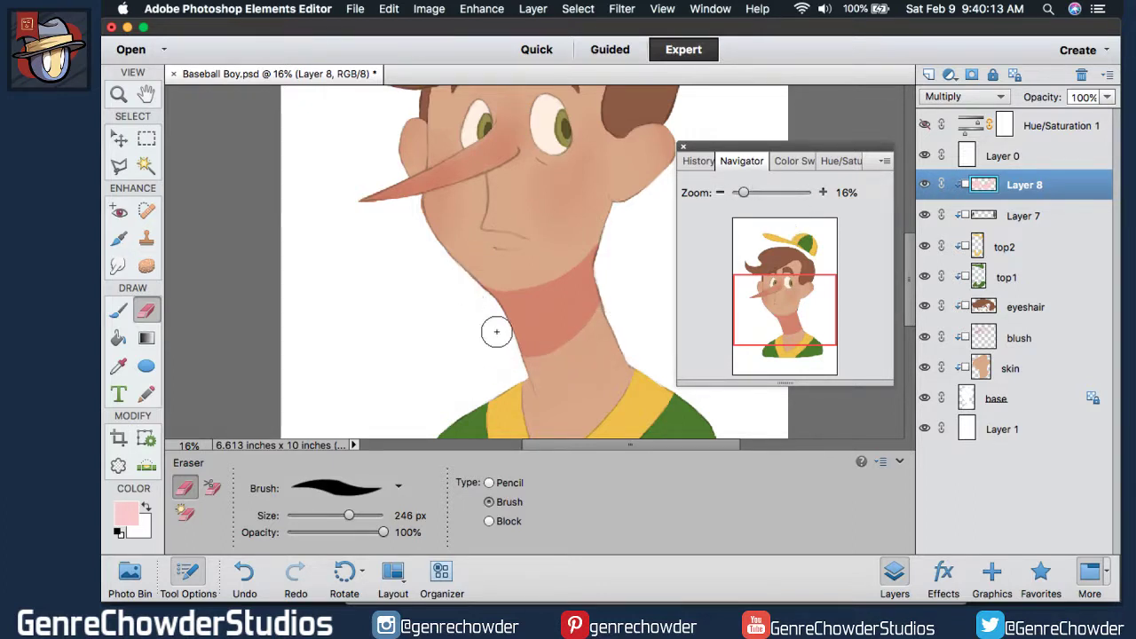
pyautogui.click(121, 311)
pyautogui.moveTo(612, 275)
pyautogui.mouseDown()
pyautogui.moveTo(561, 333)
pyautogui.moveTo(511, 349)
pyautogui.moveTo(535, 265)
pyautogui.mouseUp()
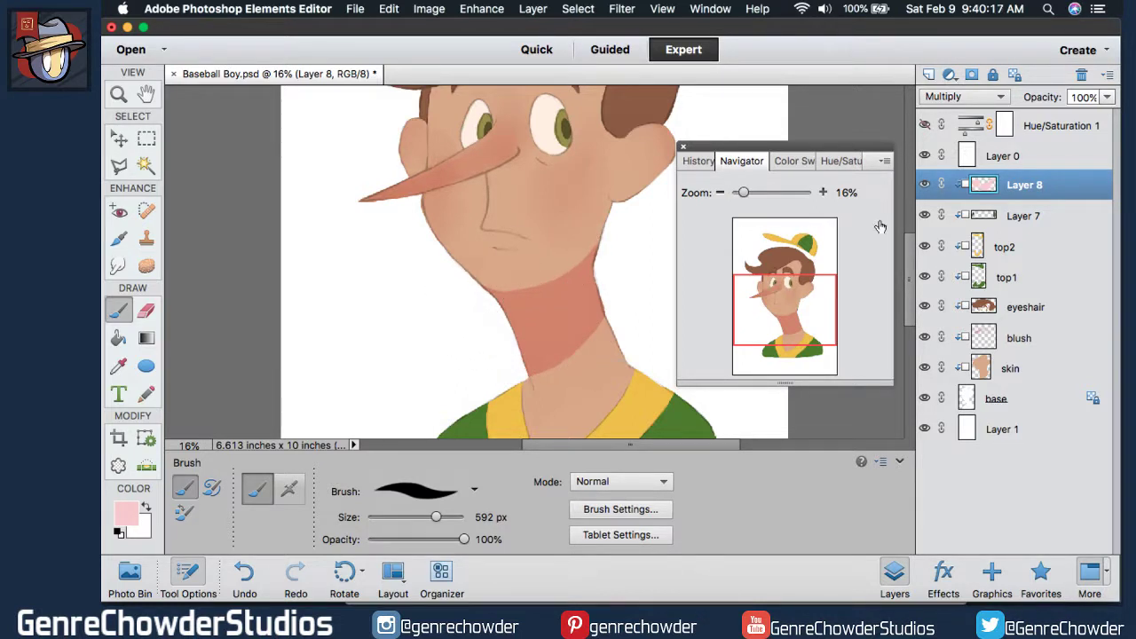
# Paint inner-ear shadows on both ears and a shadow along the underside of the long nose with an 85 px brush.
pyautogui.moveTo(908, 250); pyautogui.dragTo(919, 226)
pyautogui.scroll(5, 920, 224)
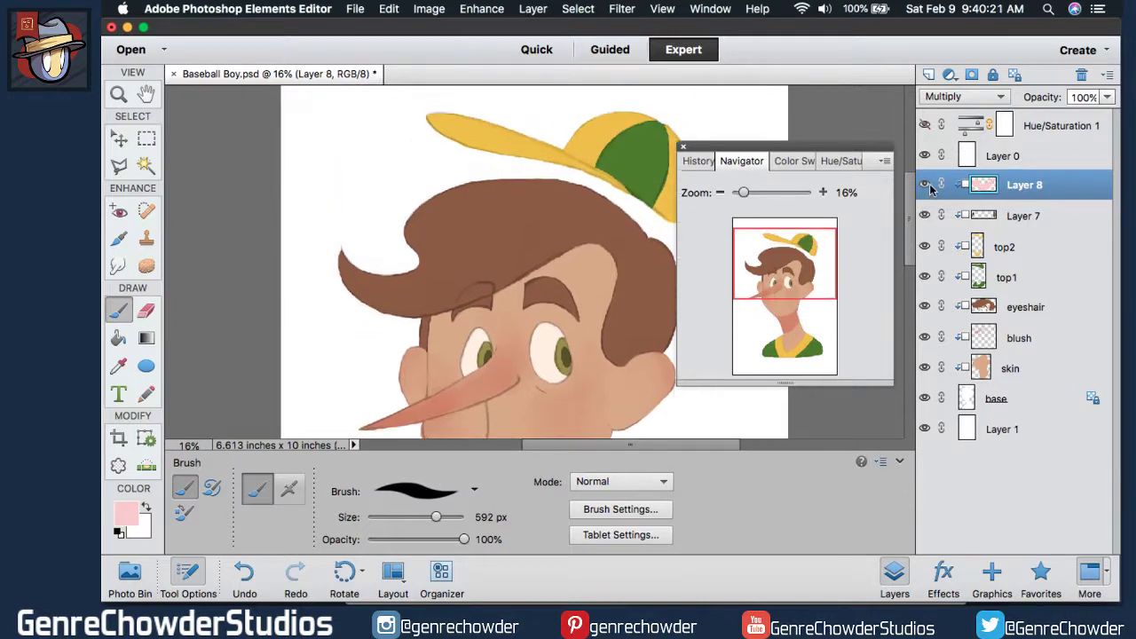
pyautogui.scroll(-3, 931, 184)
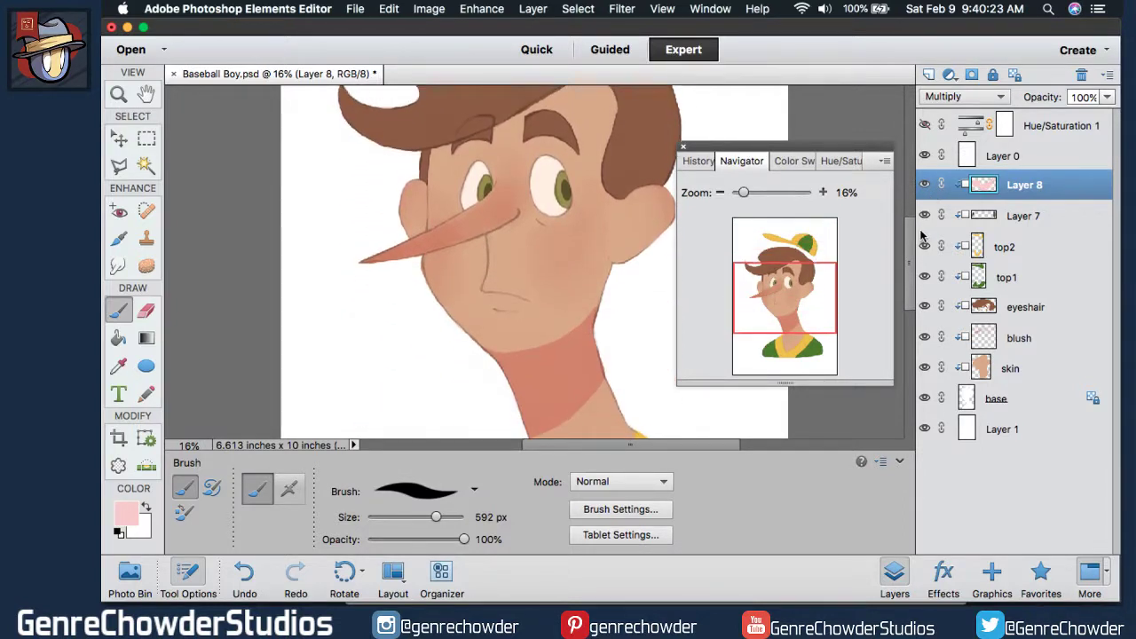
pyautogui.moveTo(921, 227); pyautogui.dragTo(919, 223)
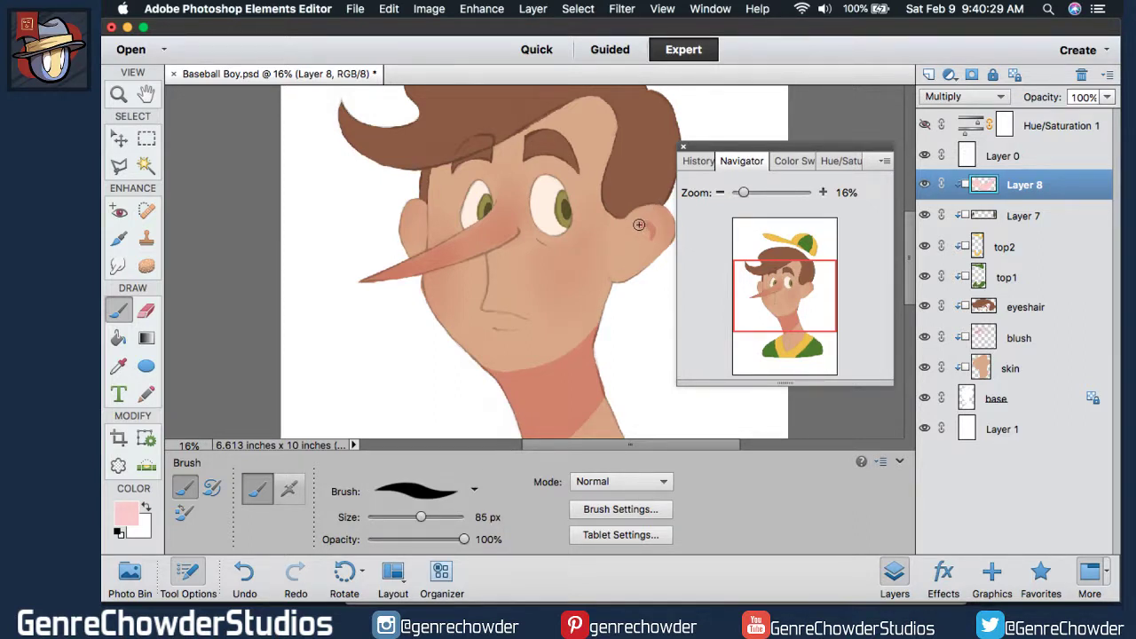
pyautogui.moveTo(626, 259); pyautogui.dragTo(621, 264)
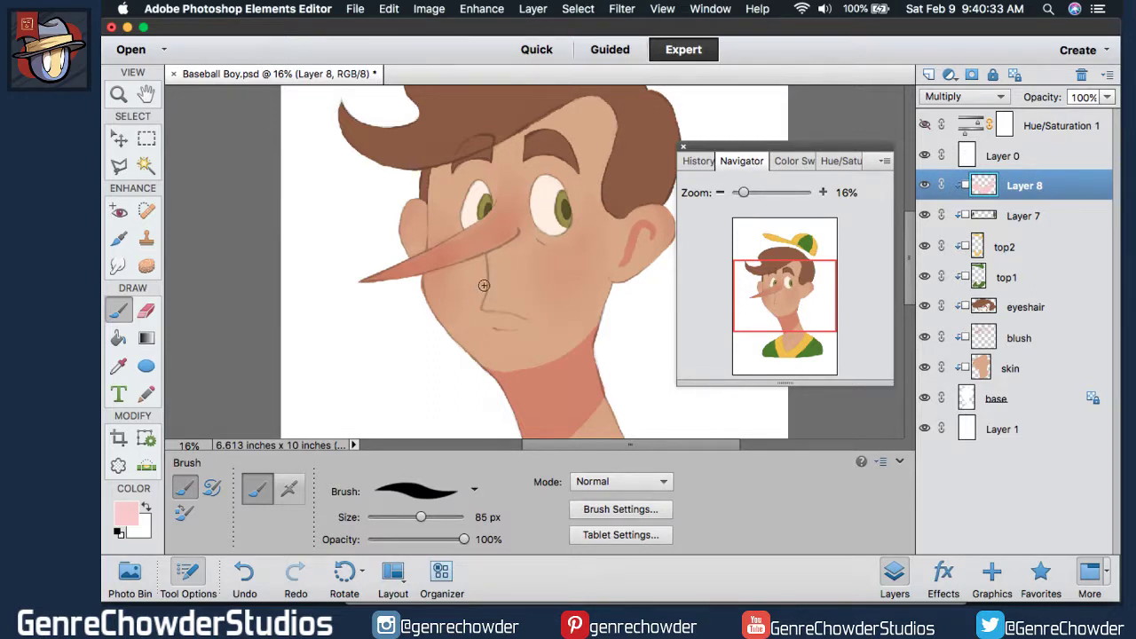
pyautogui.press('super+z')
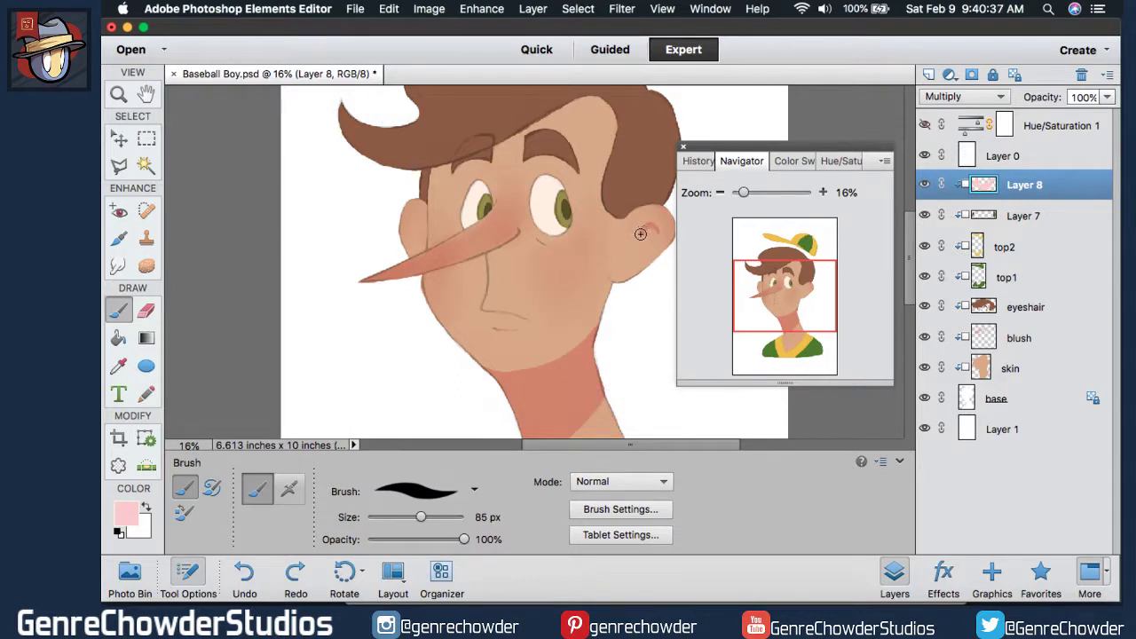
pyautogui.moveTo(634, 259); pyautogui.dragTo(625, 265)
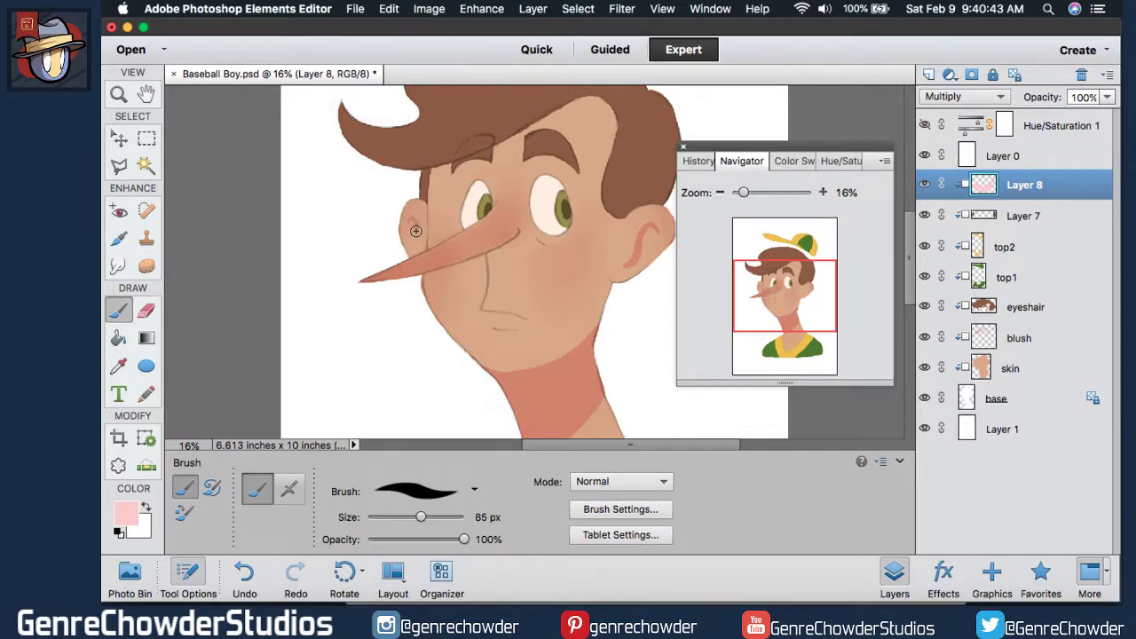
pyautogui.moveTo(414, 244); pyautogui.dragTo(424, 257)
pyautogui.moveTo(473, 254); pyautogui.dragTo(360, 281)
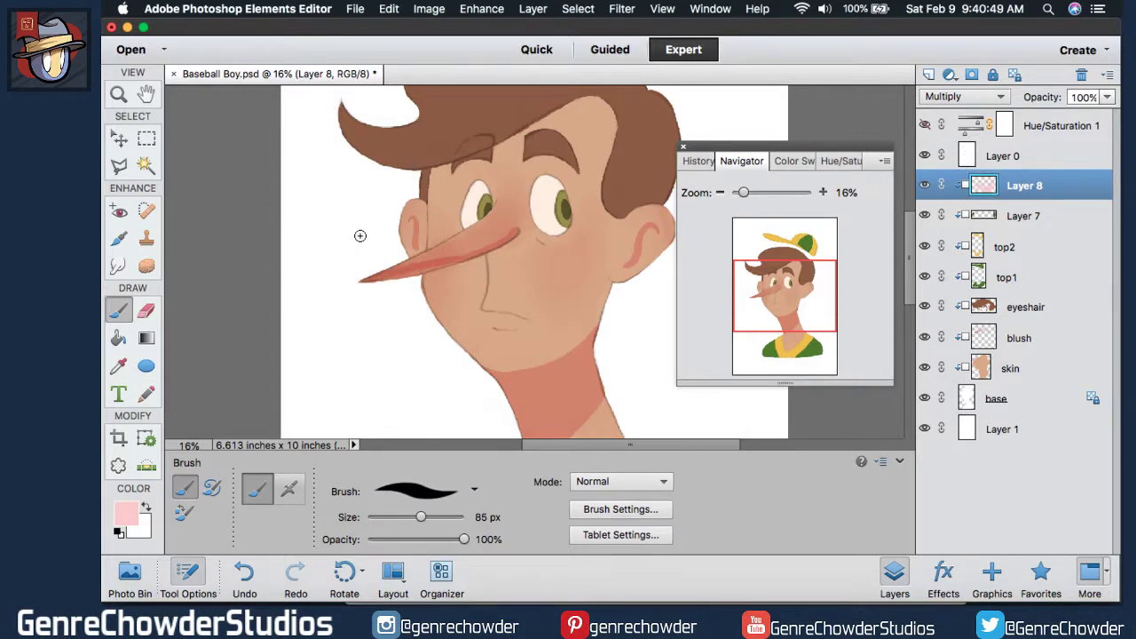
# Undo the shadow along the underside of the long nose, including one repainted trial stroke.
pyautogui.press('super+z')
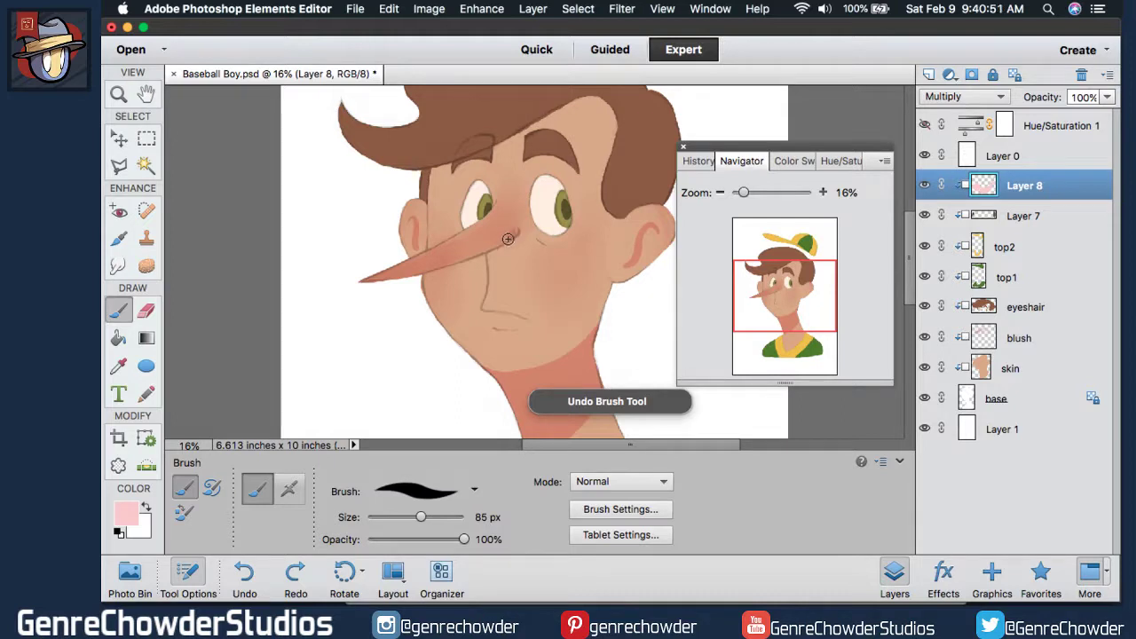
pyautogui.press('super+y')
pyautogui.press('super+z')
pyautogui.moveTo(514, 235); pyautogui.dragTo(360, 282)
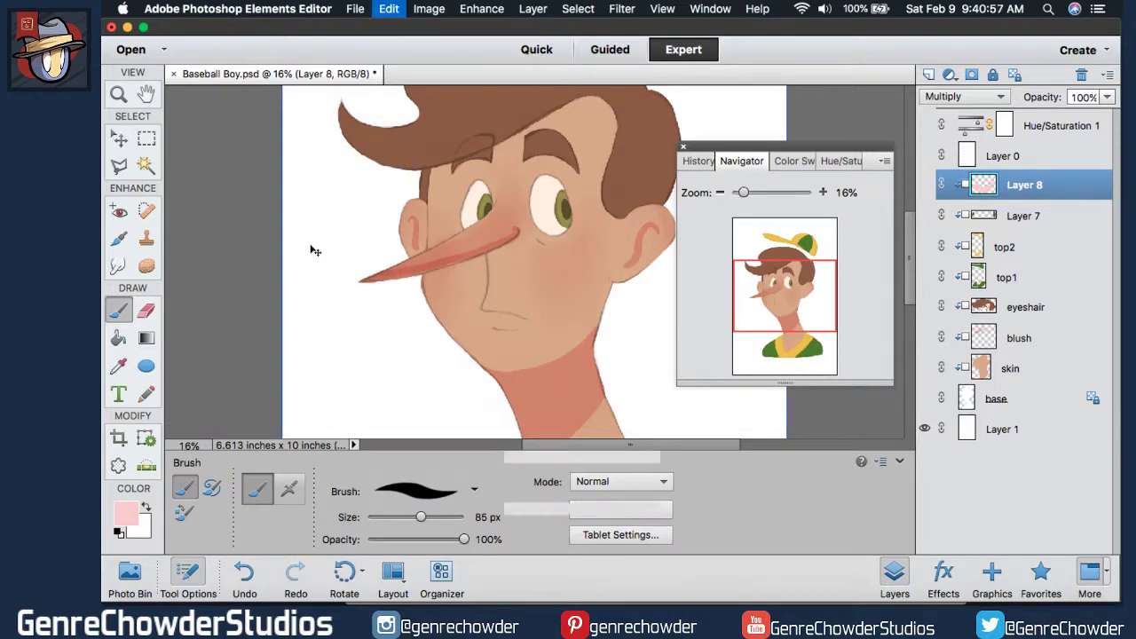
pyautogui.press('super+z')
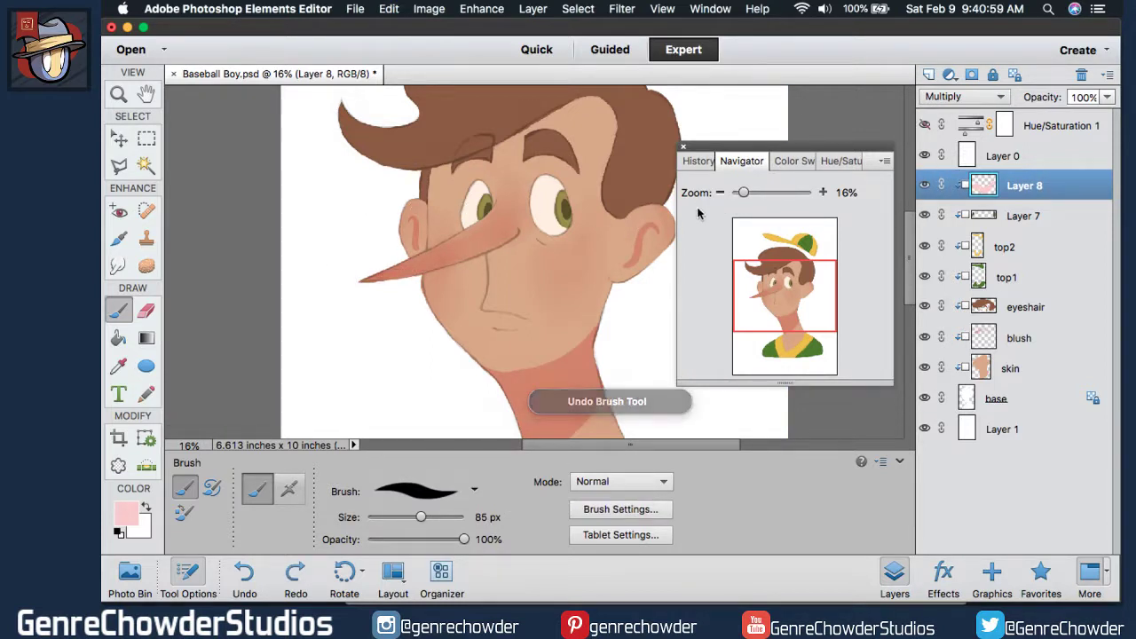
# Undo the thin inner-ear shadows, including a trial curved stroke on the ear beside the nose.
pyautogui.moveTo(697, 198); pyautogui.dragTo(709, 201)
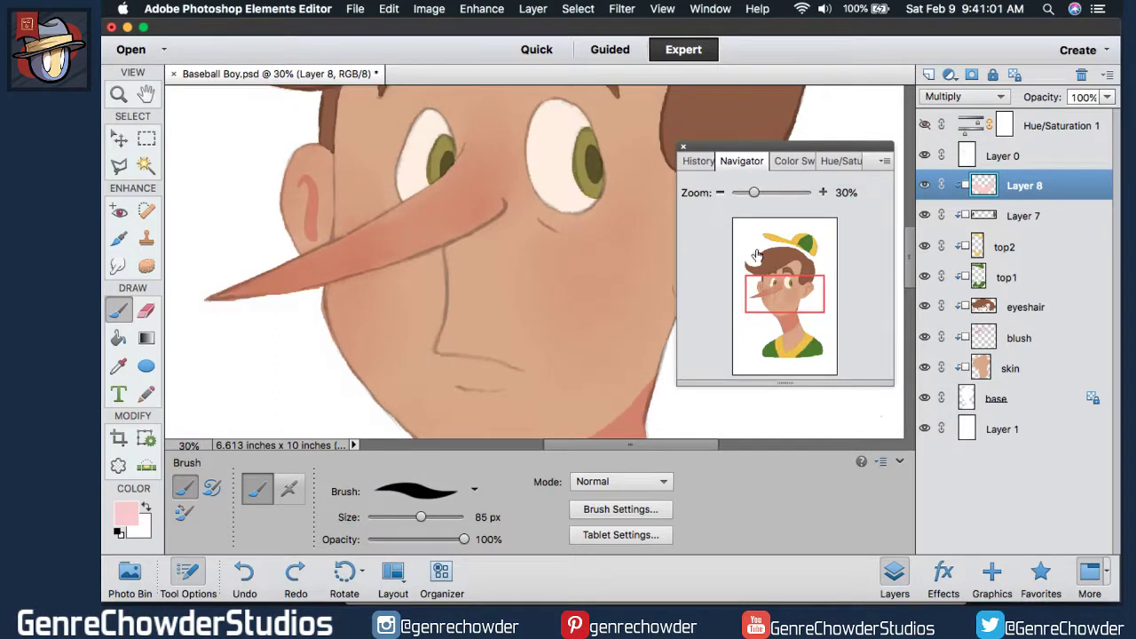
pyautogui.press('super+z')
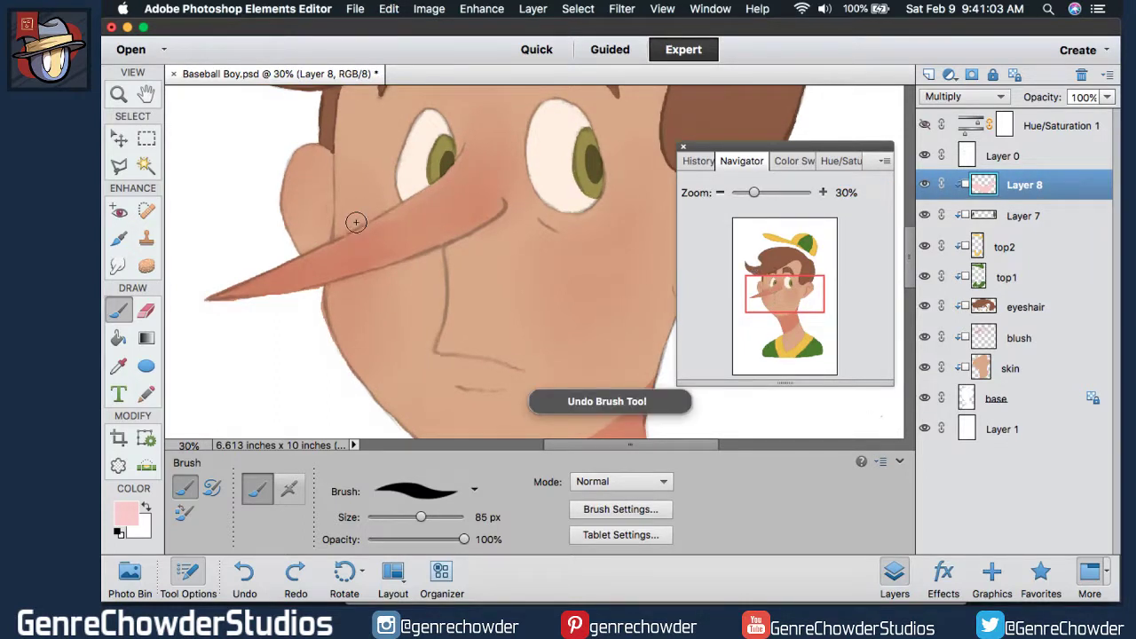
pyautogui.moveTo(309, 183); pyautogui.dragTo(328, 246)
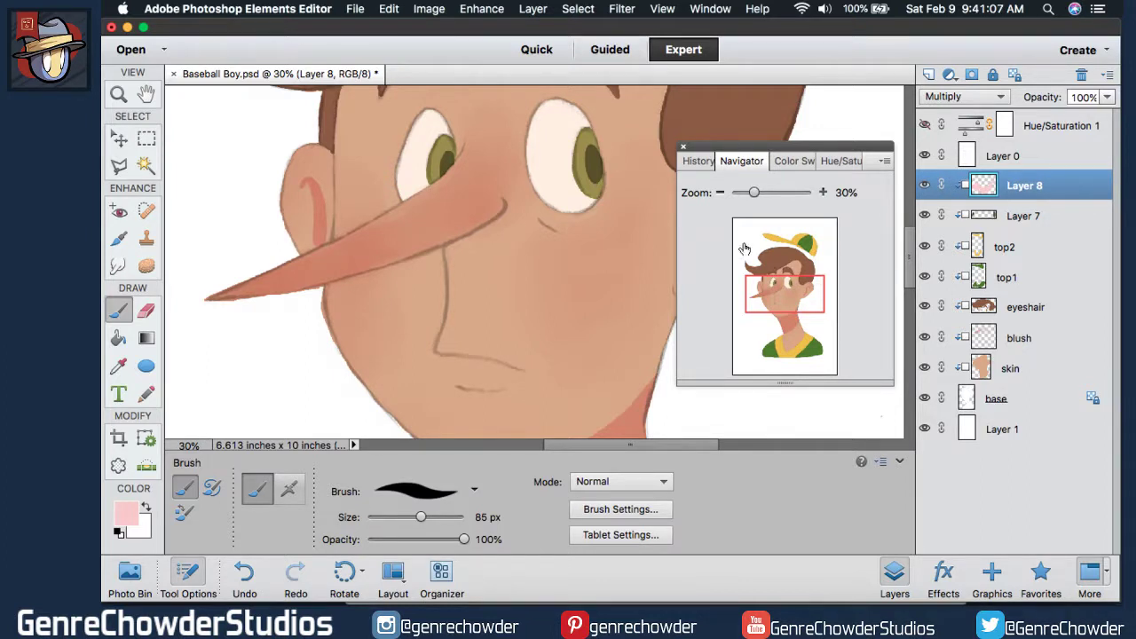
pyautogui.moveTo(692, 193); pyautogui.dragTo(672, 197)
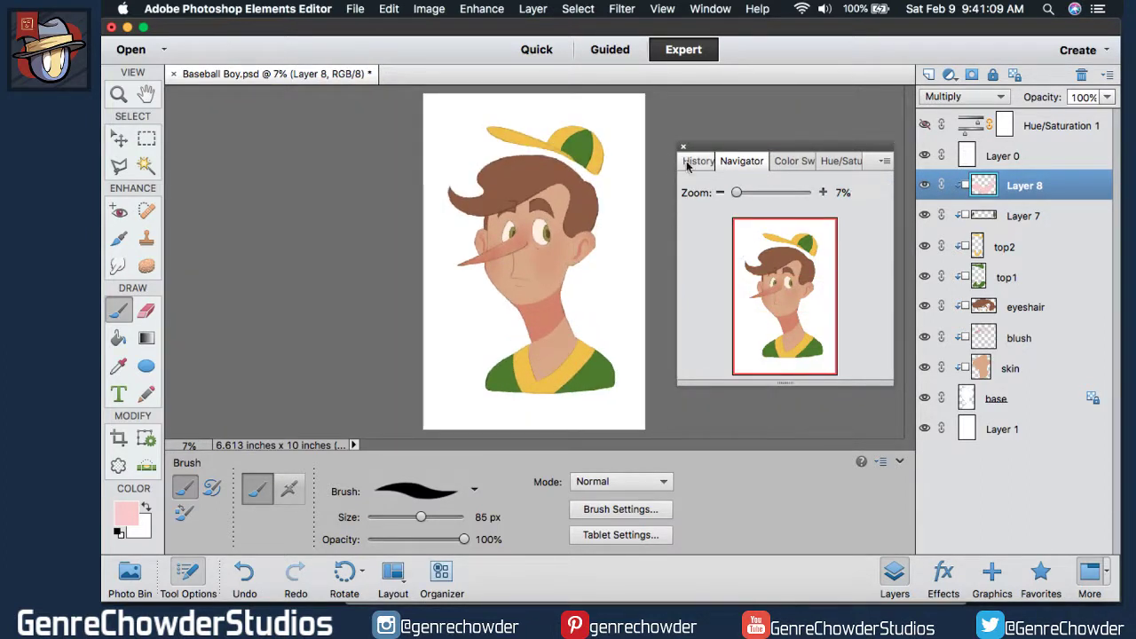
pyautogui.press('super+z')
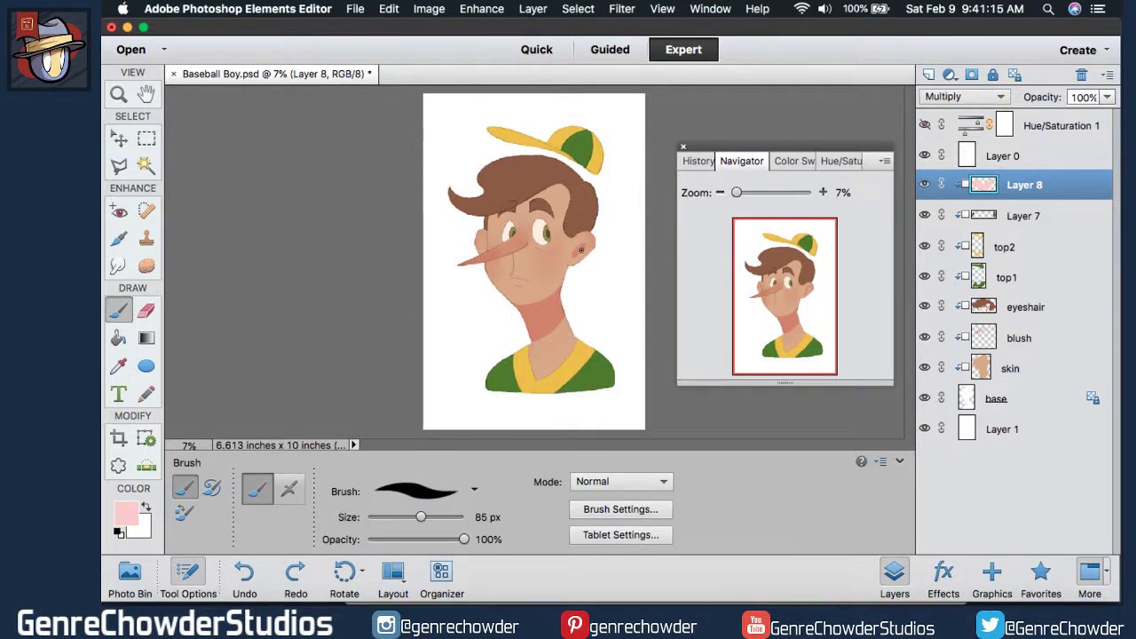
# Paint fuller inner-ear shadows on both ears with the 85 px brush.
pyautogui.moveTo(688, 192); pyautogui.dragTo(697, 193)
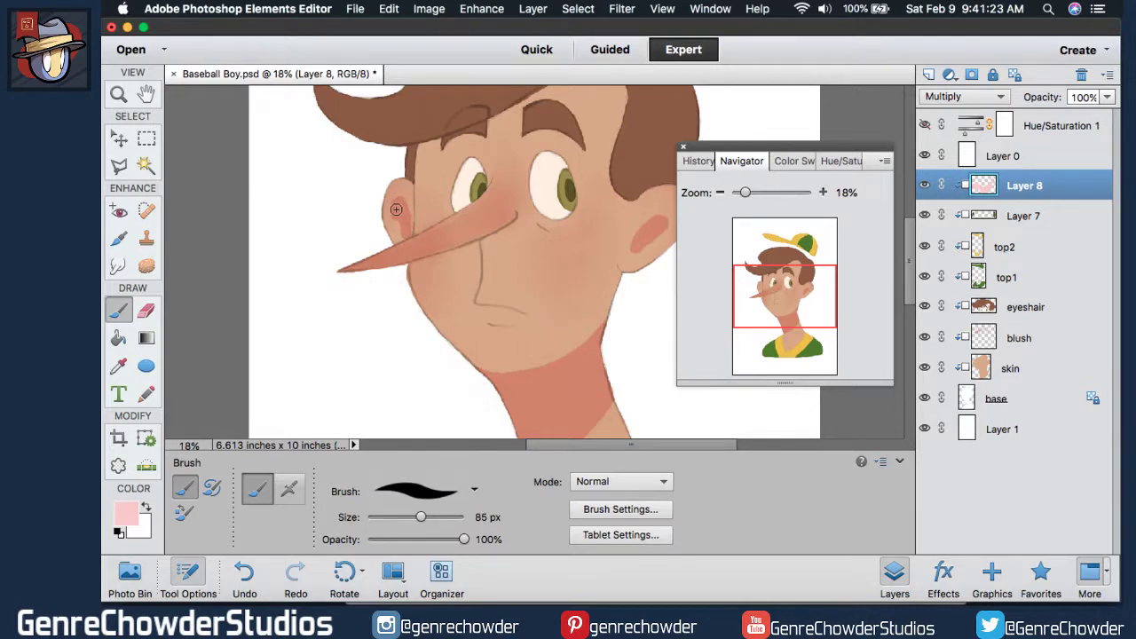
pyautogui.moveTo(407, 212); pyautogui.dragTo(408, 206)
pyautogui.moveTo(630, 447); pyautogui.dragTo(641, 445)
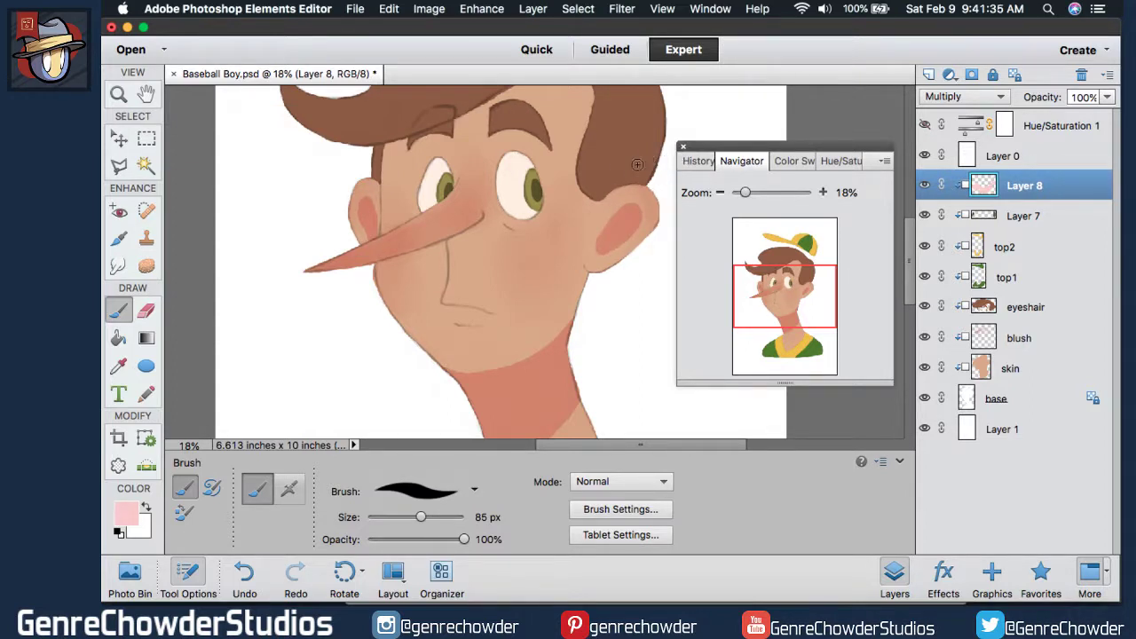
# Trim the edges of both inner-ear shadows into curved shapes with the 246 px eraser, undoing unwanted strokes.
pyautogui.click(147, 311)
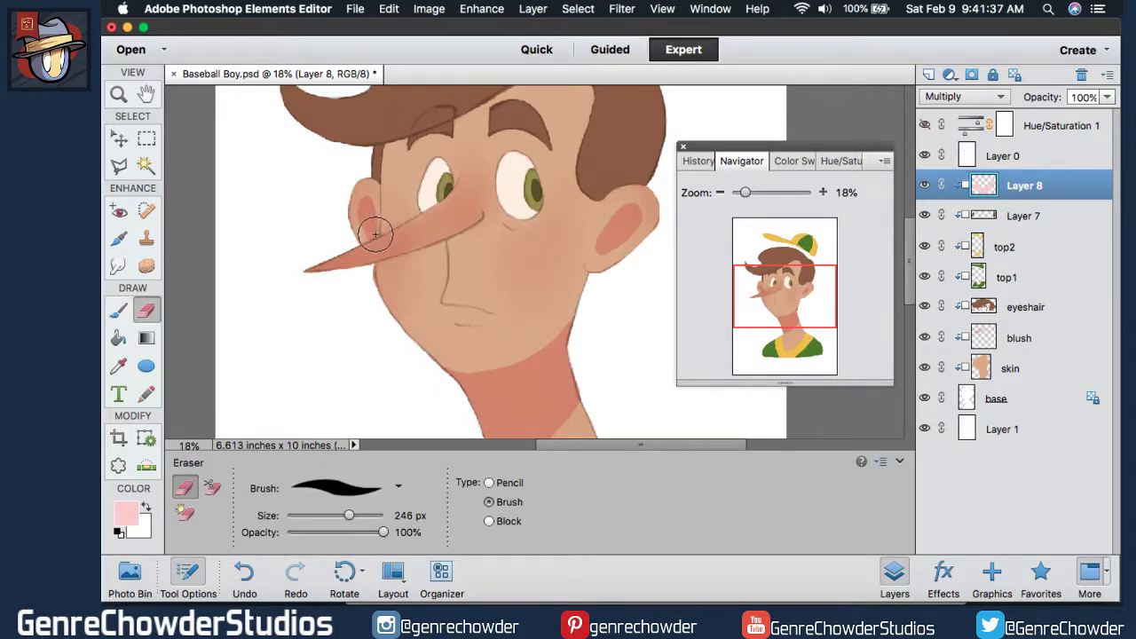
pyautogui.moveTo(380, 232); pyautogui.dragTo(340, 152)
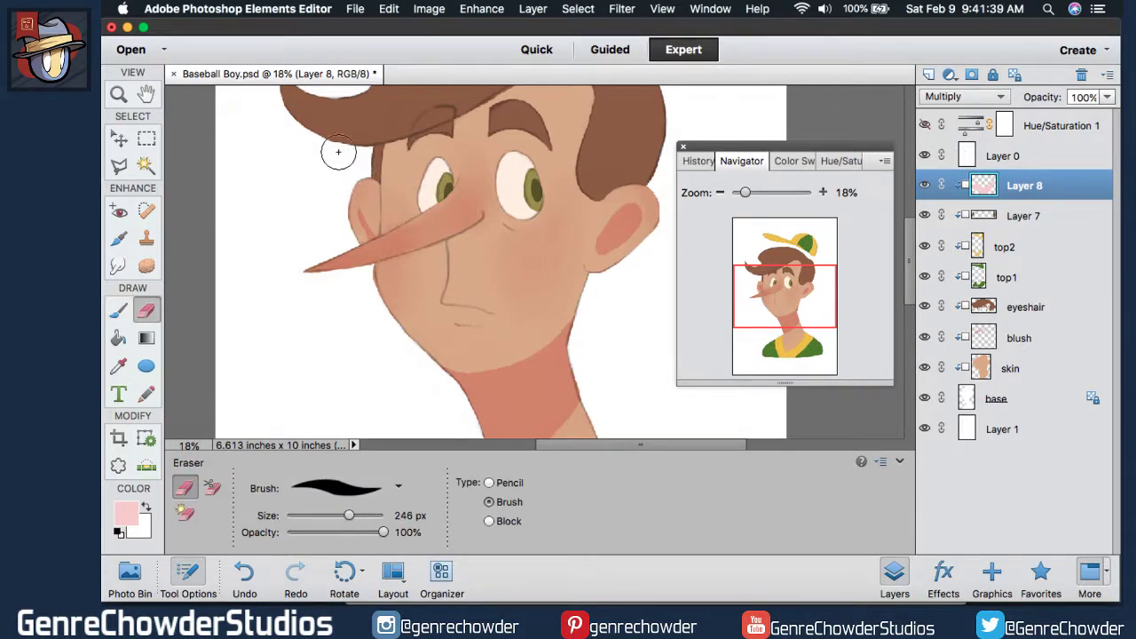
pyautogui.press('super+z')
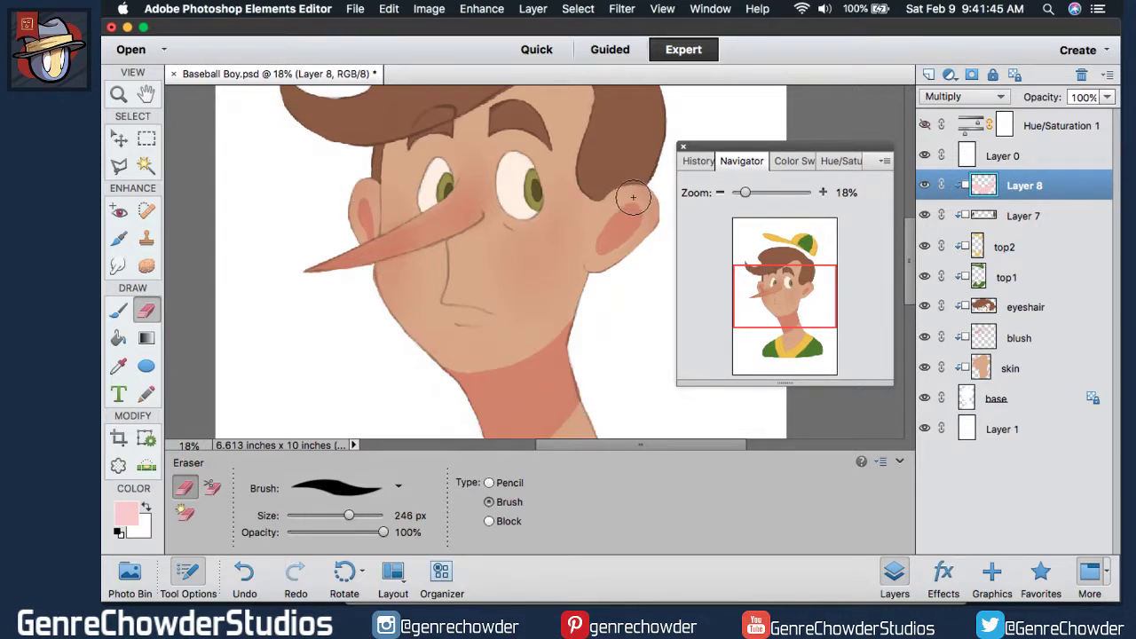
pyautogui.moveTo(609, 216); pyautogui.dragTo(594, 241)
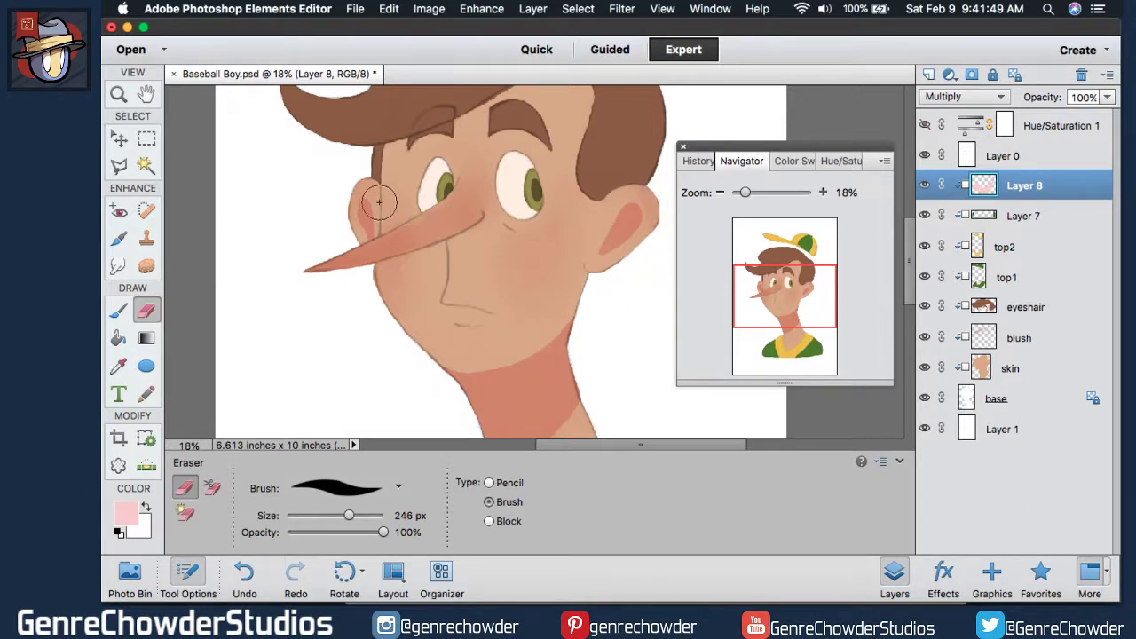
pyautogui.moveTo(353, 182)
pyautogui.mouseDown()
pyautogui.moveTo(376, 223)
pyautogui.moveTo(374, 289)
pyautogui.mouseUp()
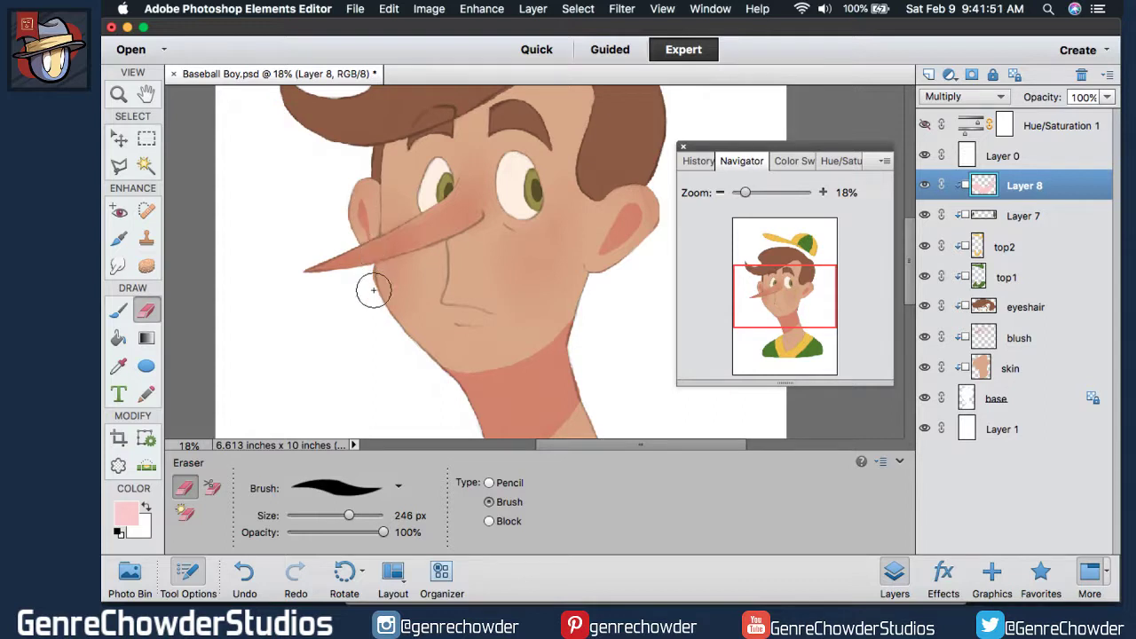
pyautogui.press('super+z')
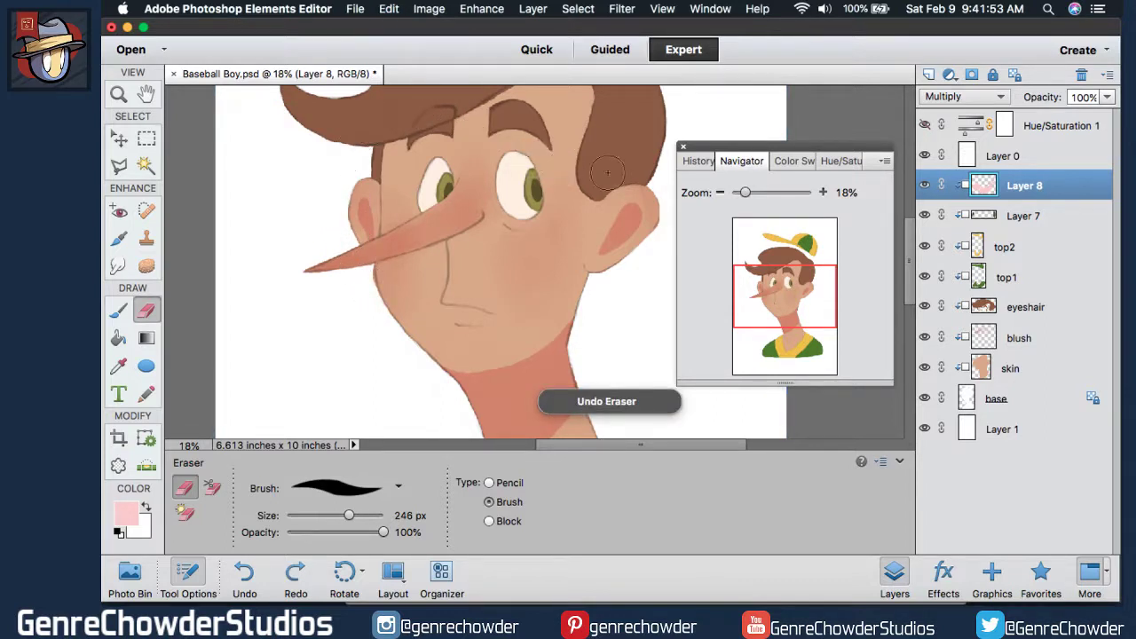
pyautogui.click(118, 309)
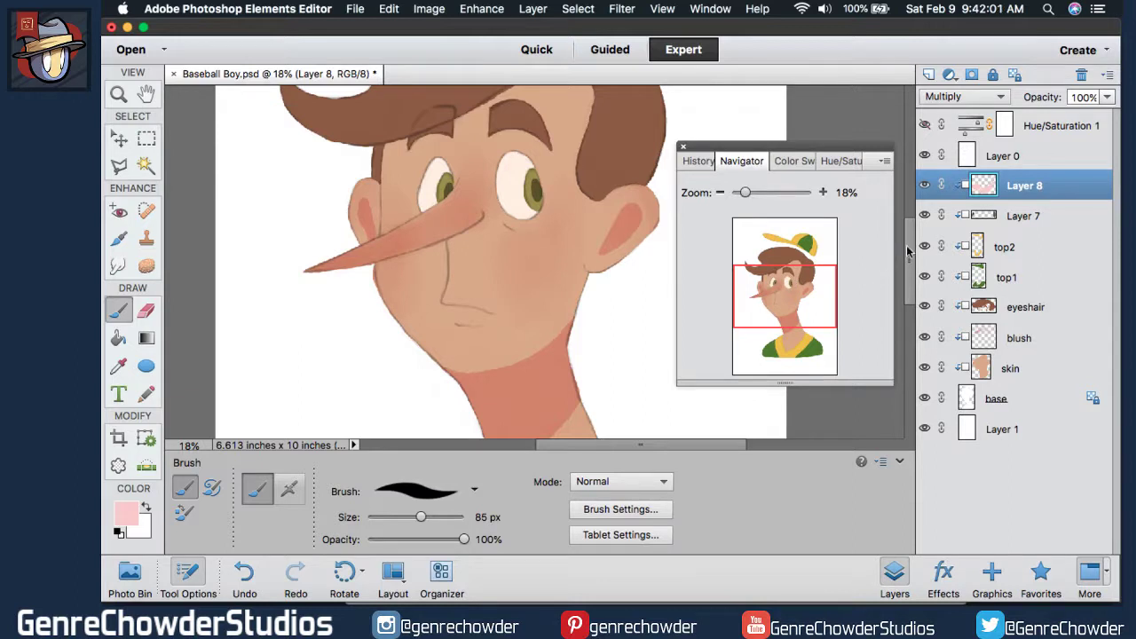
# Reshape the neck shadow's lower edge into a rounded curve with the 246 px eraser.
pyautogui.moveTo(907, 251); pyautogui.dragTo(914, 276)
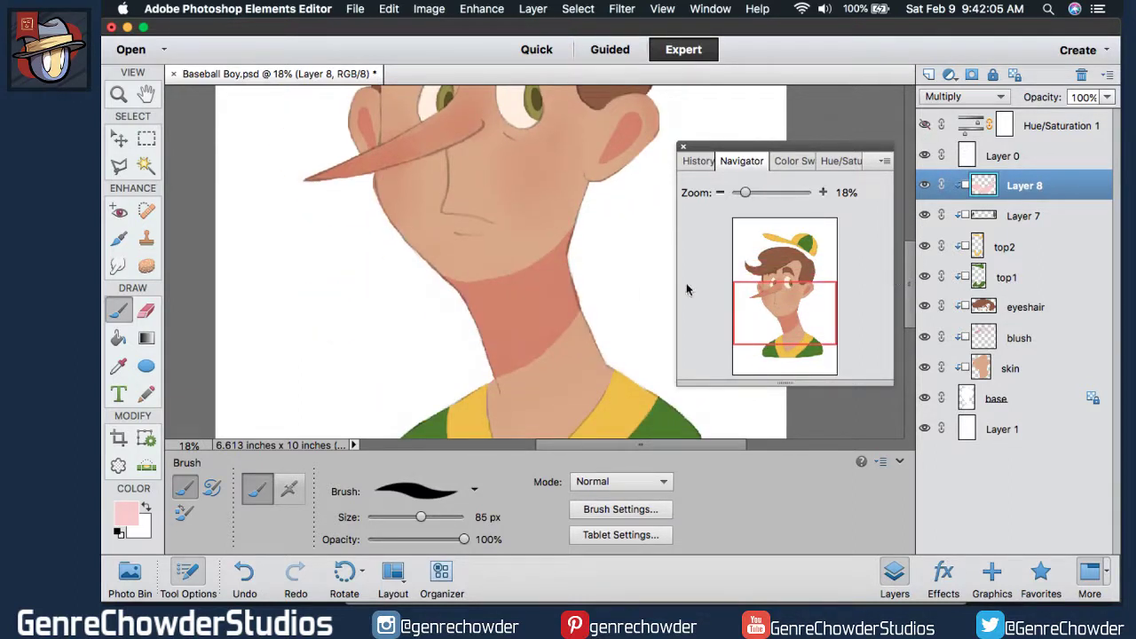
pyautogui.click(148, 311)
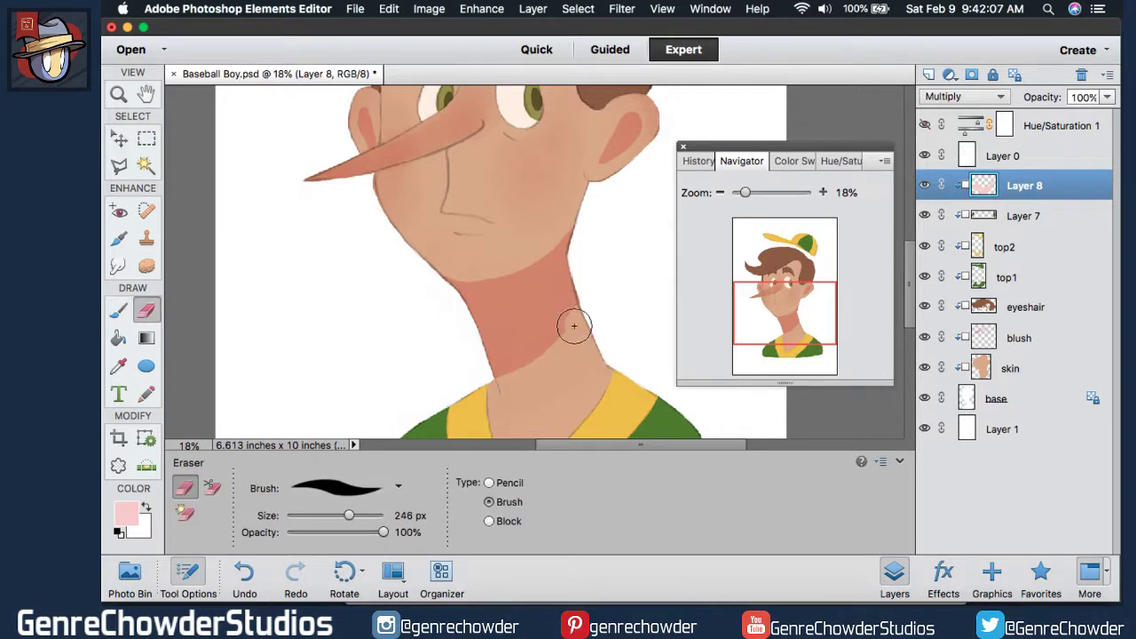
pyautogui.press('super+z')
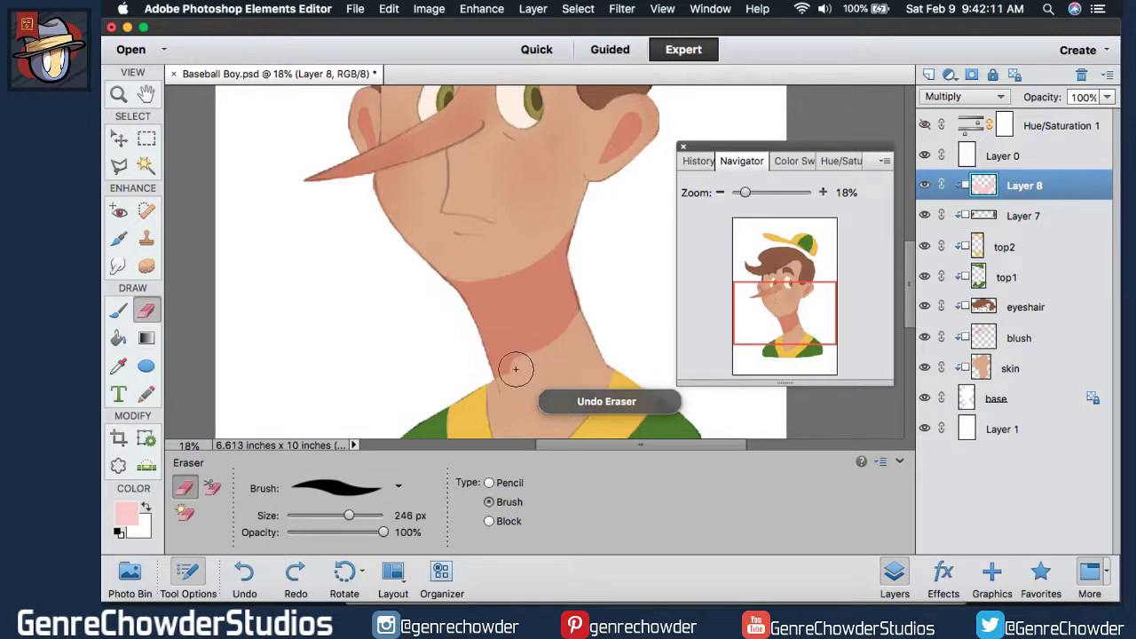
pyautogui.moveTo(455, 374)
pyautogui.mouseDown()
pyautogui.moveTo(403, 332)
pyautogui.moveTo(414, 302)
pyautogui.mouseUp()
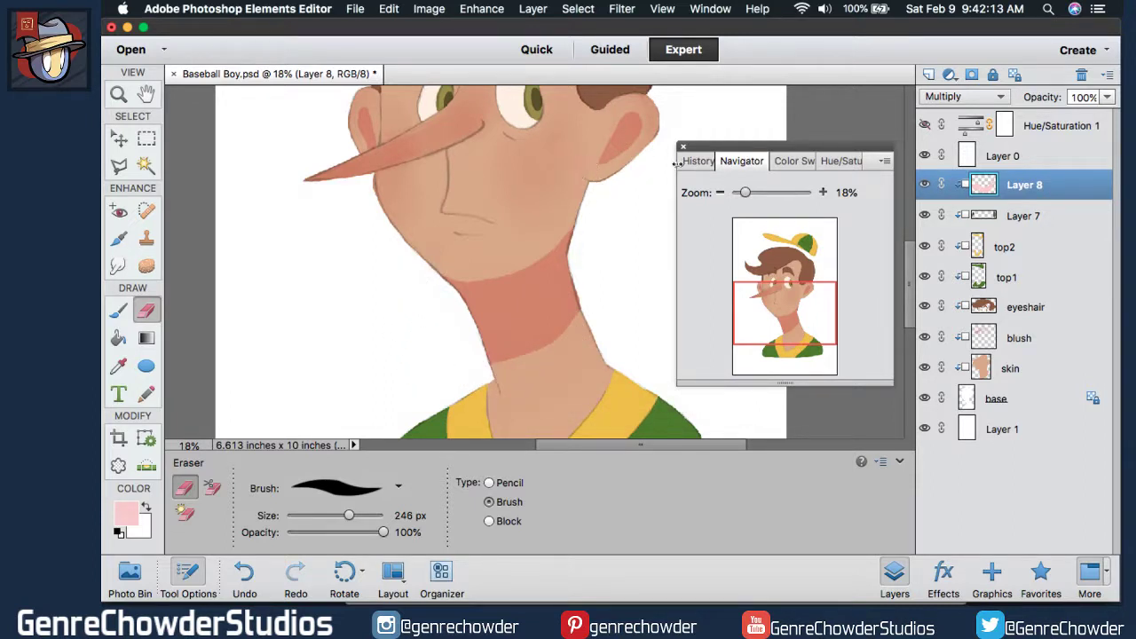
# Add a new empty layer directly above Layer 0.
pyautogui.moveTo(910, 272); pyautogui.dragTo(910, 224)
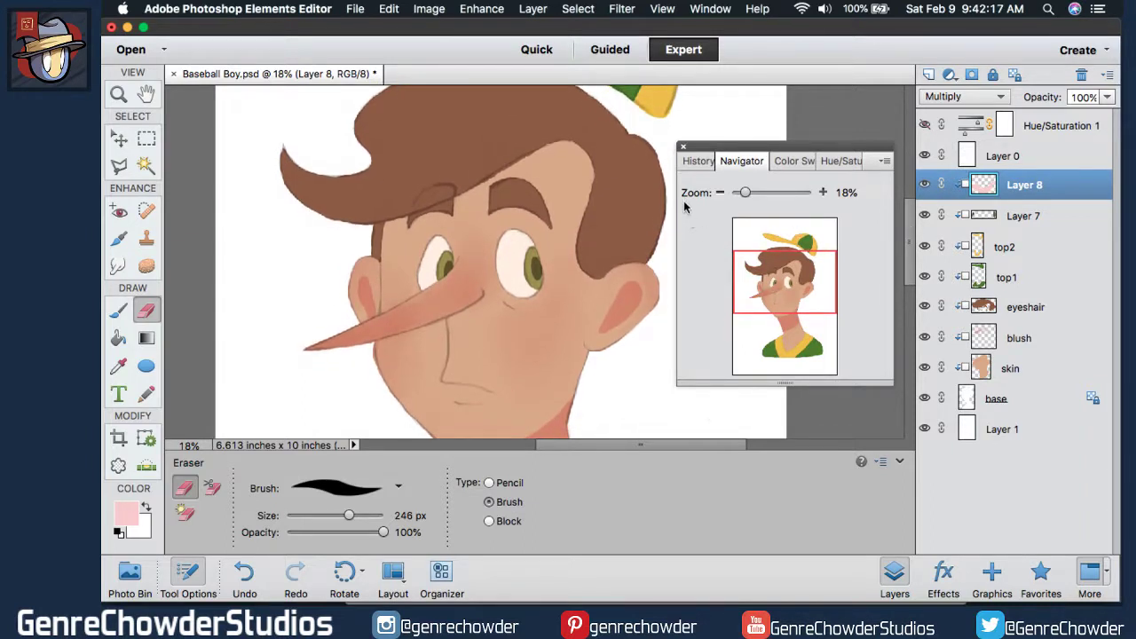
pyautogui.moveTo(690, 198); pyautogui.dragTo(710, 194)
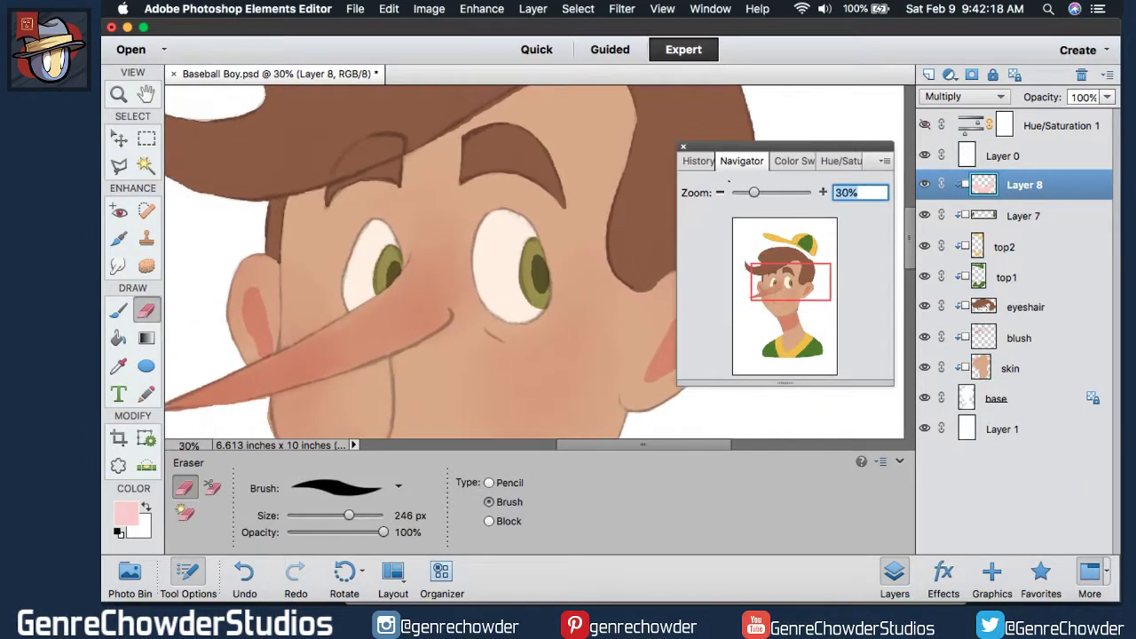
pyautogui.click(930, 120)
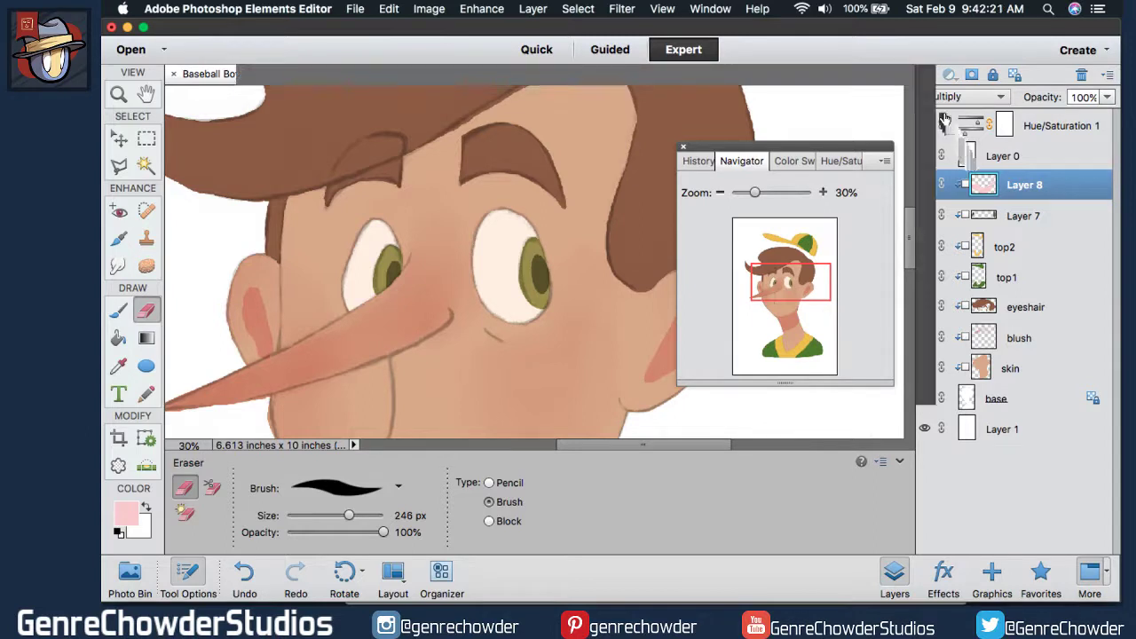
pyautogui.click(928, 74)
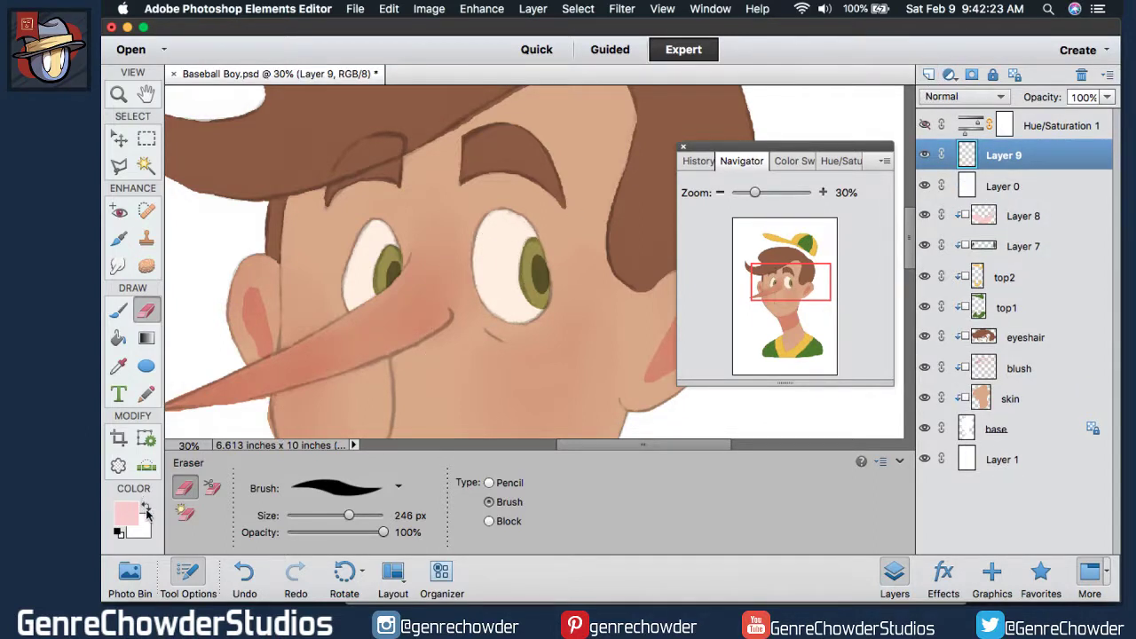
# Sample the eye white, reduce its saturation to 5% for #fff7f1, and make it the foreground colour.
pyautogui.click(142, 530)
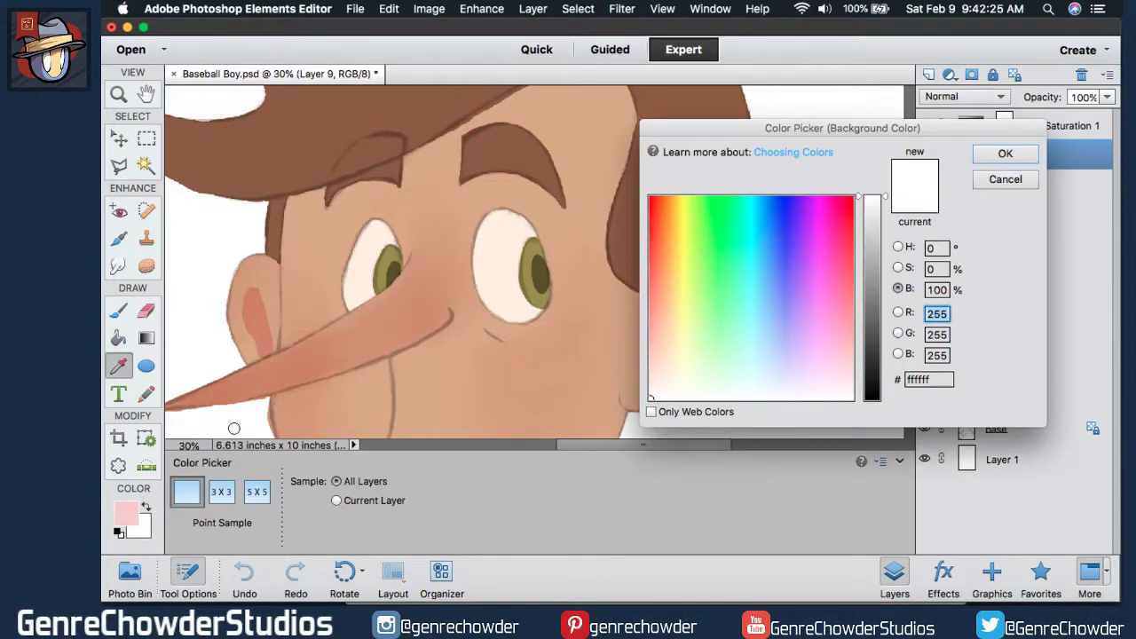
pyautogui.click(513, 232)
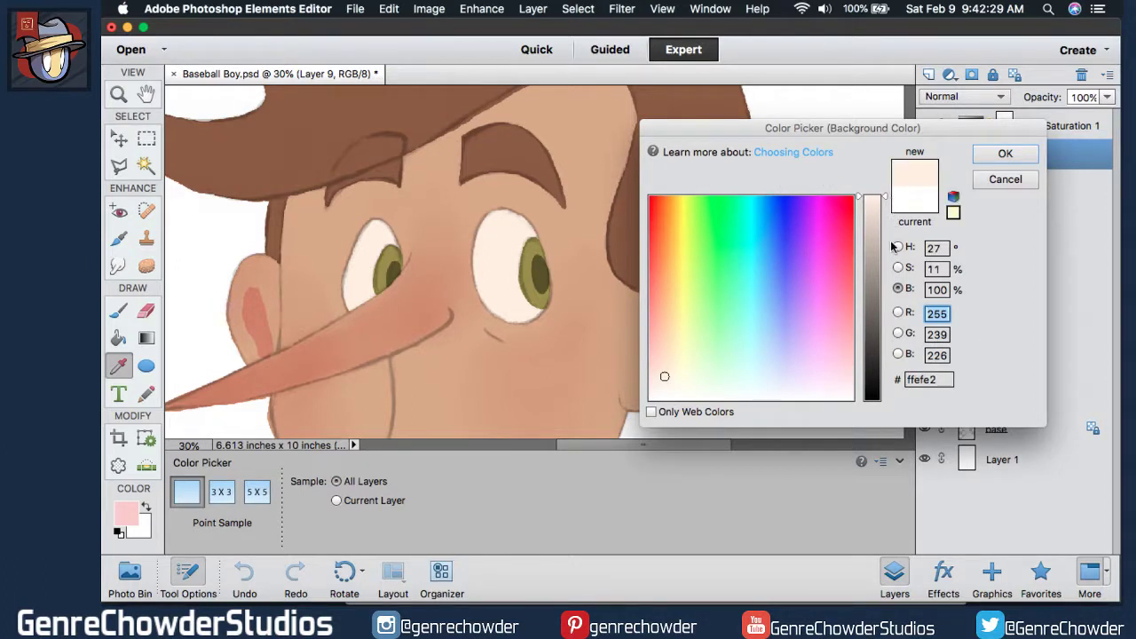
pyautogui.click(897, 268)
pyautogui.click(898, 289)
pyautogui.click(897, 268)
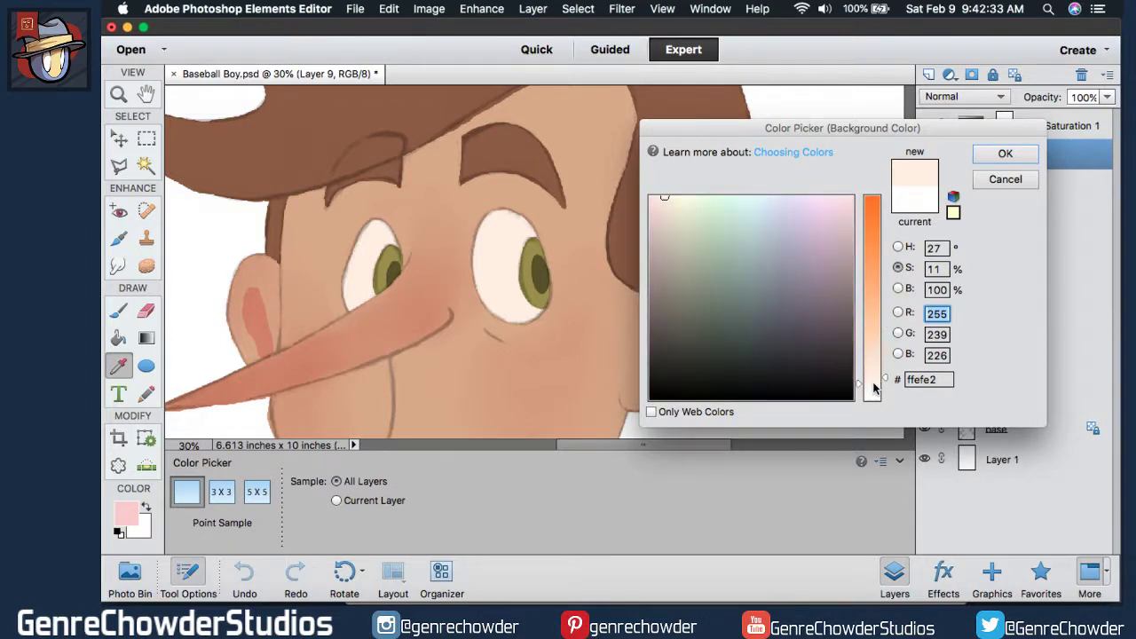
pyautogui.moveTo(874, 387); pyautogui.dragTo(874, 391)
pyautogui.click(898, 288)
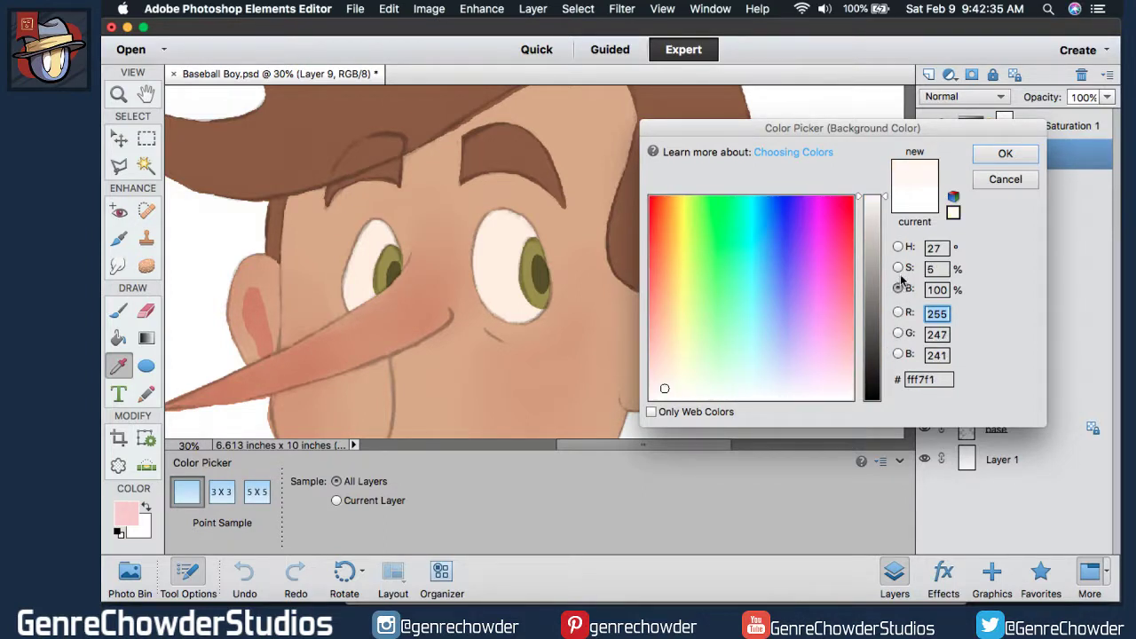
pyautogui.click(990, 156)
pyautogui.press('e')
pyautogui.click(147, 509)
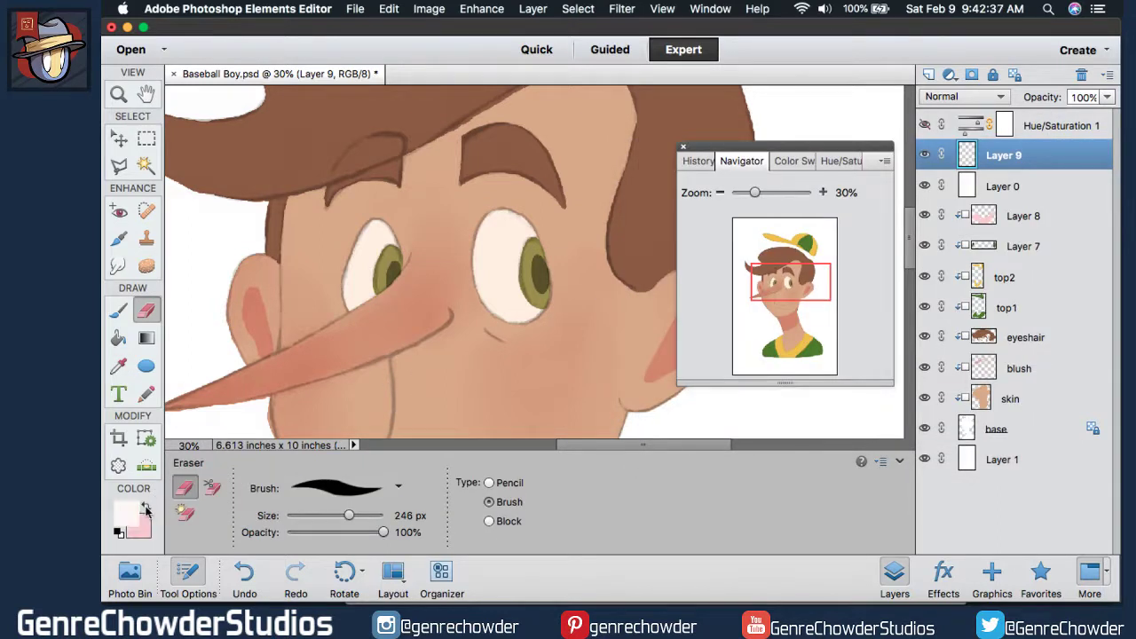
# Paint off-white highlights on the irises of both eyes on Layer 9 with the 85 px brush.
pyautogui.click(122, 308)
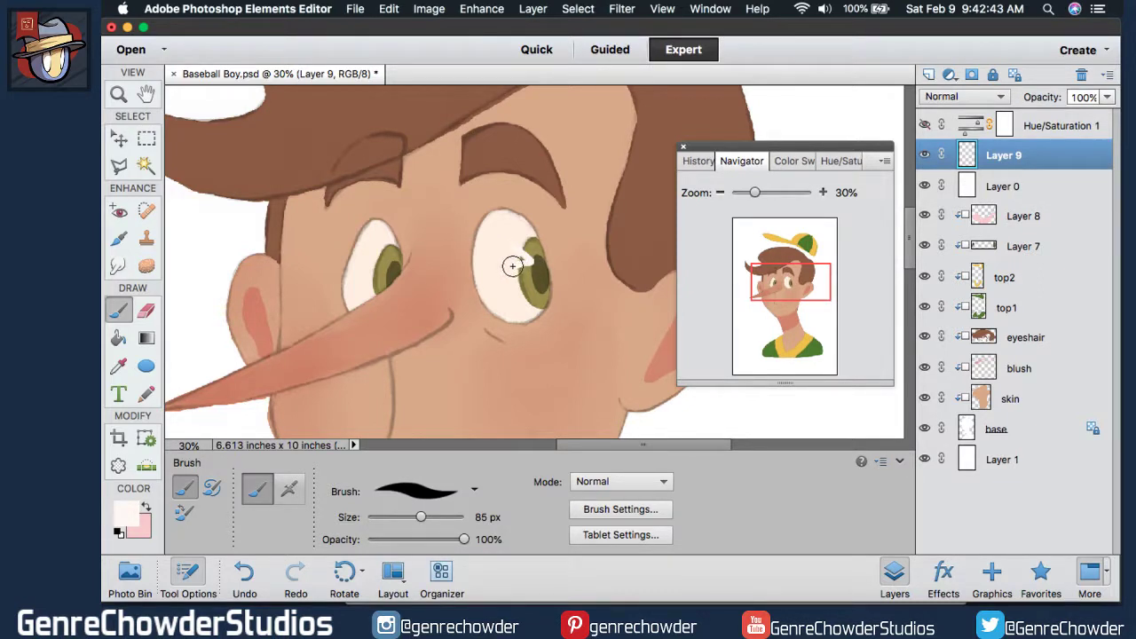
pyautogui.moveTo(517, 255); pyautogui.dragTo(520, 254)
pyautogui.moveTo(371, 255); pyautogui.dragTo(391, 260)
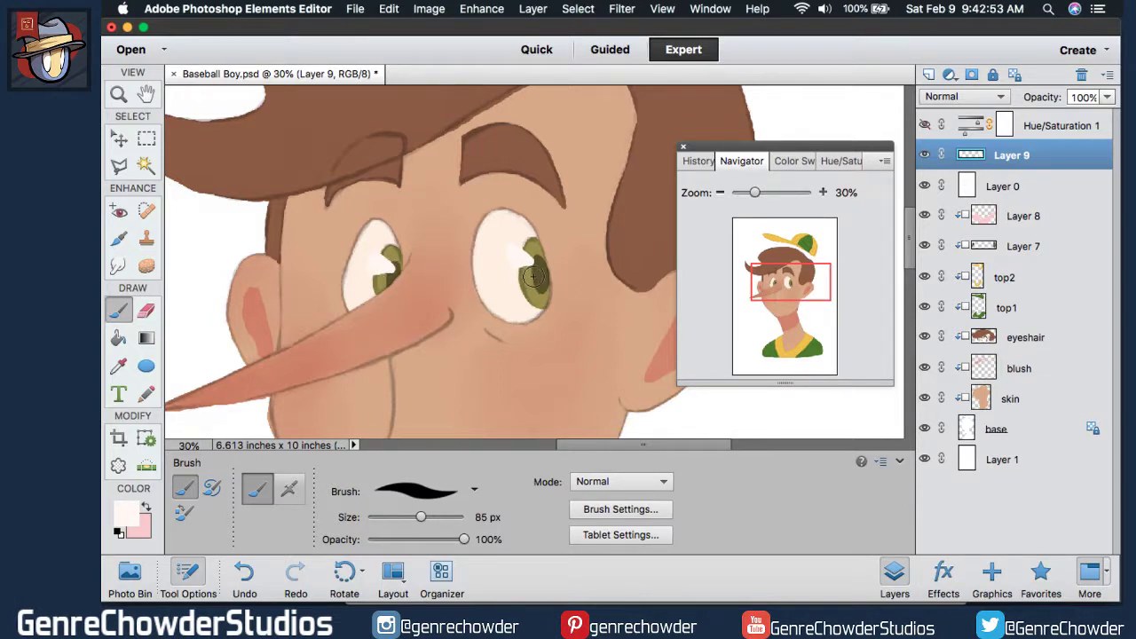
pyautogui.moveTo(717, 191)
pyautogui.mouseDown()
pyautogui.moveTo(675, 194)
pyautogui.moveTo(696, 196)
pyautogui.mouseUp()
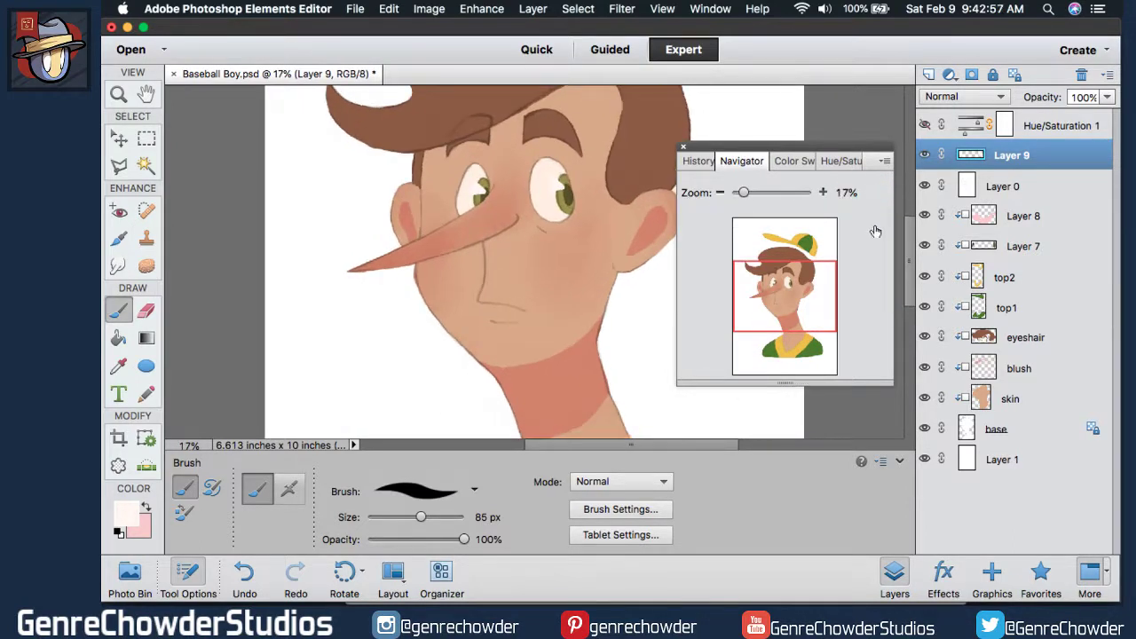
pyautogui.moveTo(907, 248); pyautogui.dragTo(903, 218)
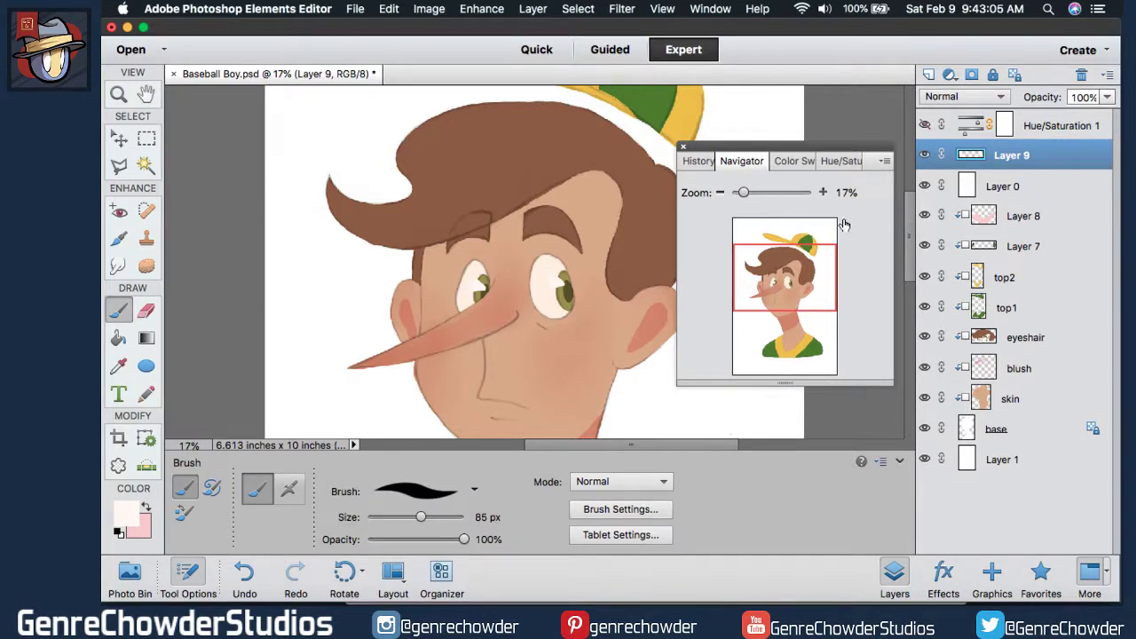
pyautogui.moveTo(907, 235); pyautogui.dragTo(909, 266)
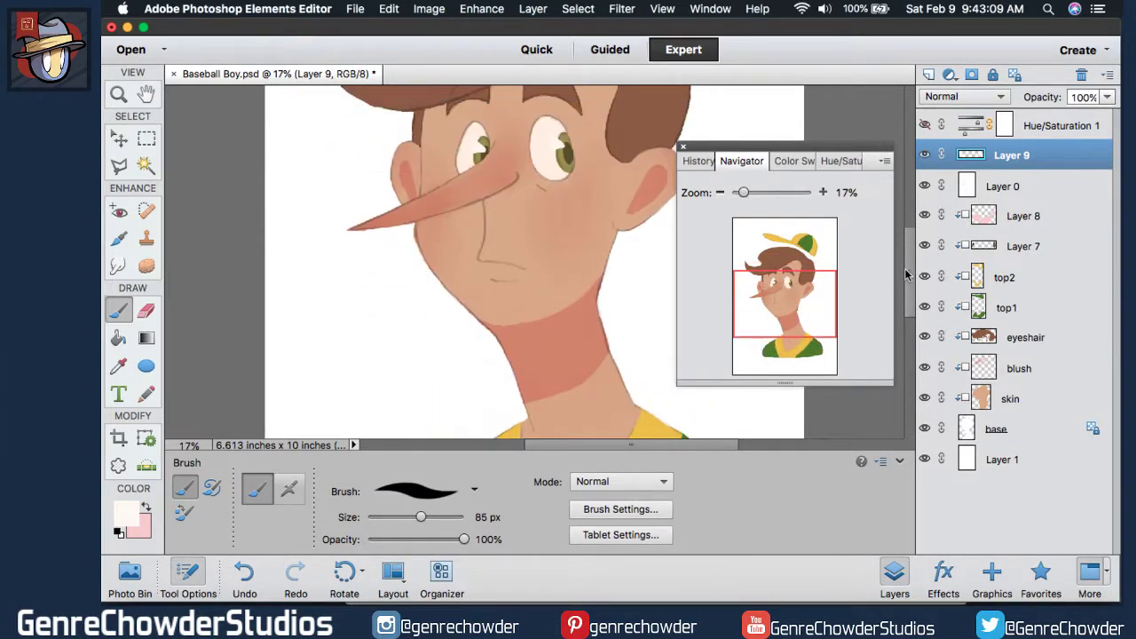
# Add a new empty layer directly above Layer 8 and clip it to the layers below.
pyautogui.click(983, 213)
pyautogui.click(928, 75)
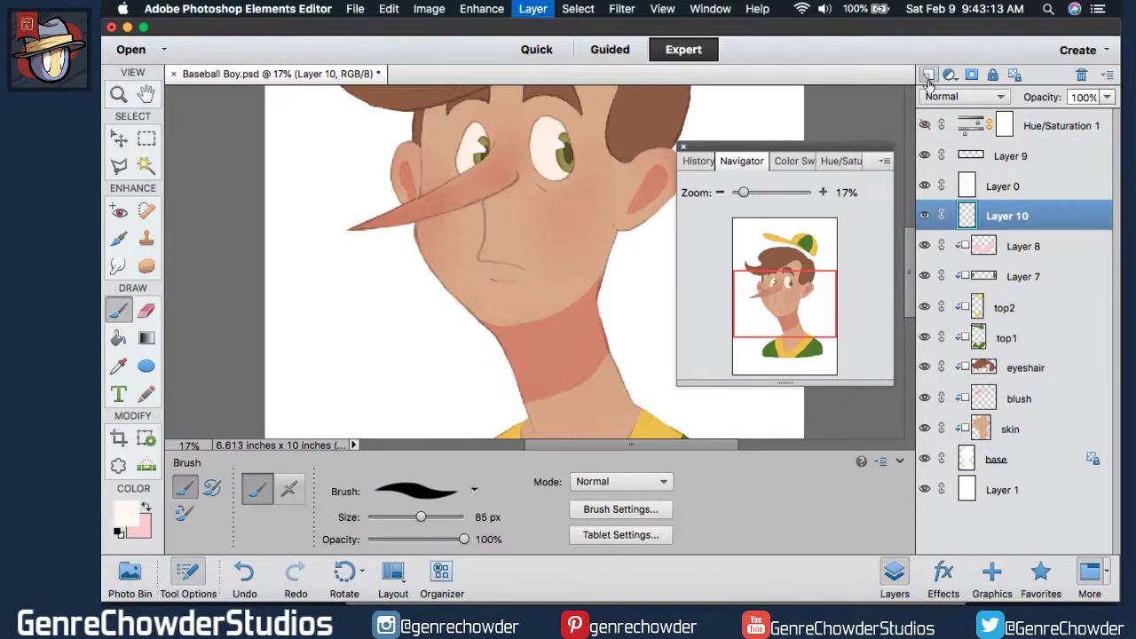
pyautogui.press('super+g')
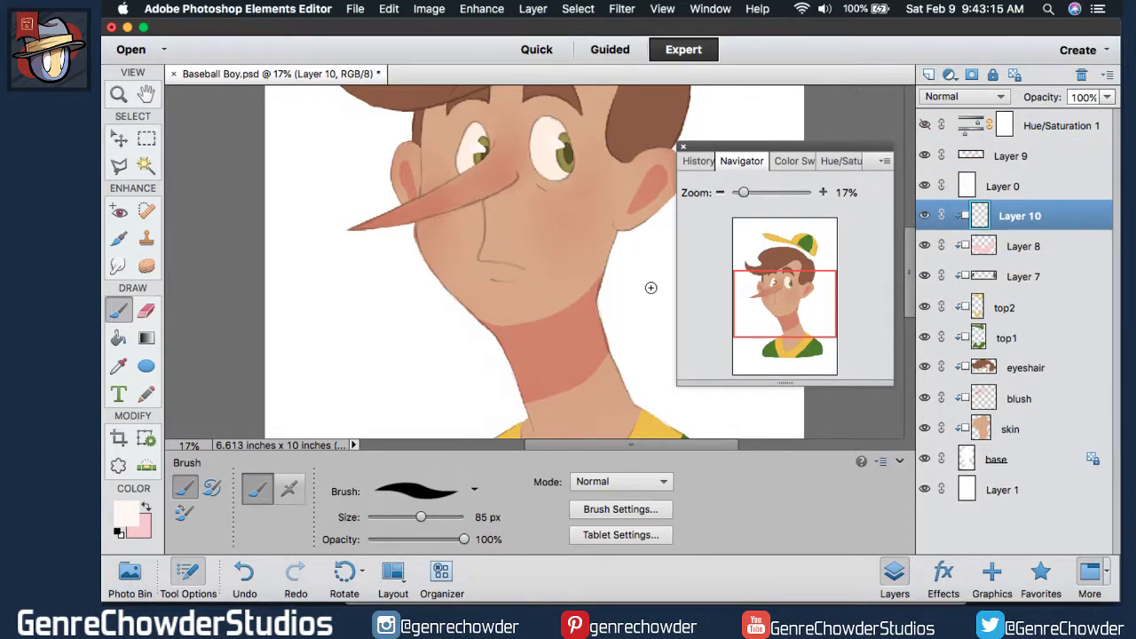
# Sample the forehead skin tone and set its brightness to 95% and saturation to 16% for a #f2dcca foreground colour.
pyautogui.moveTo(911, 281); pyautogui.dragTo(913, 250)
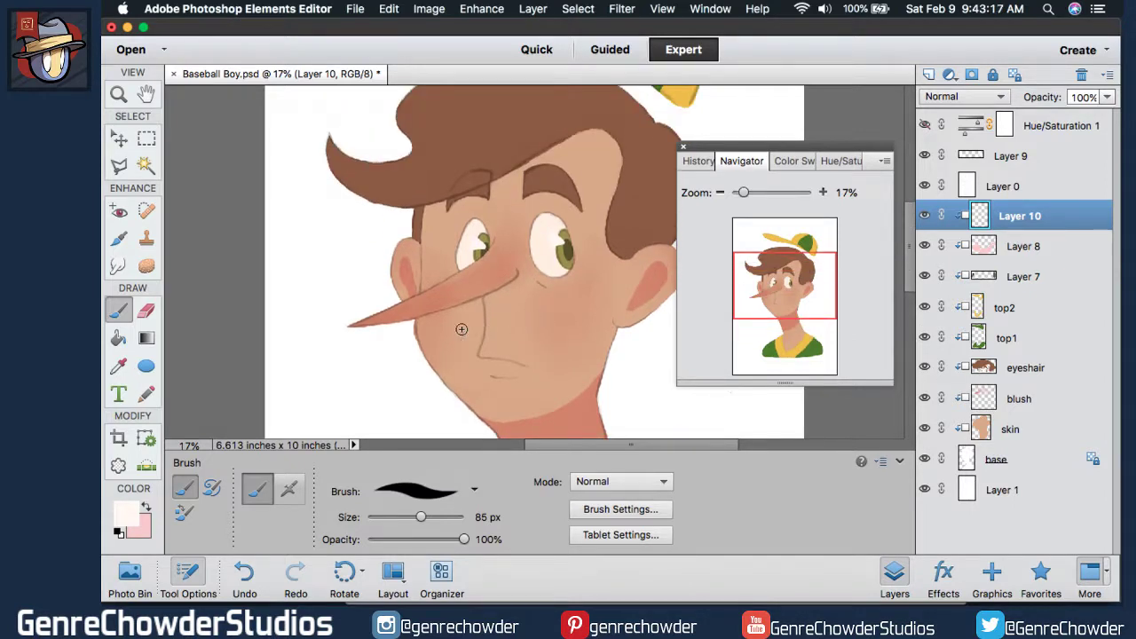
pyautogui.click(145, 507)
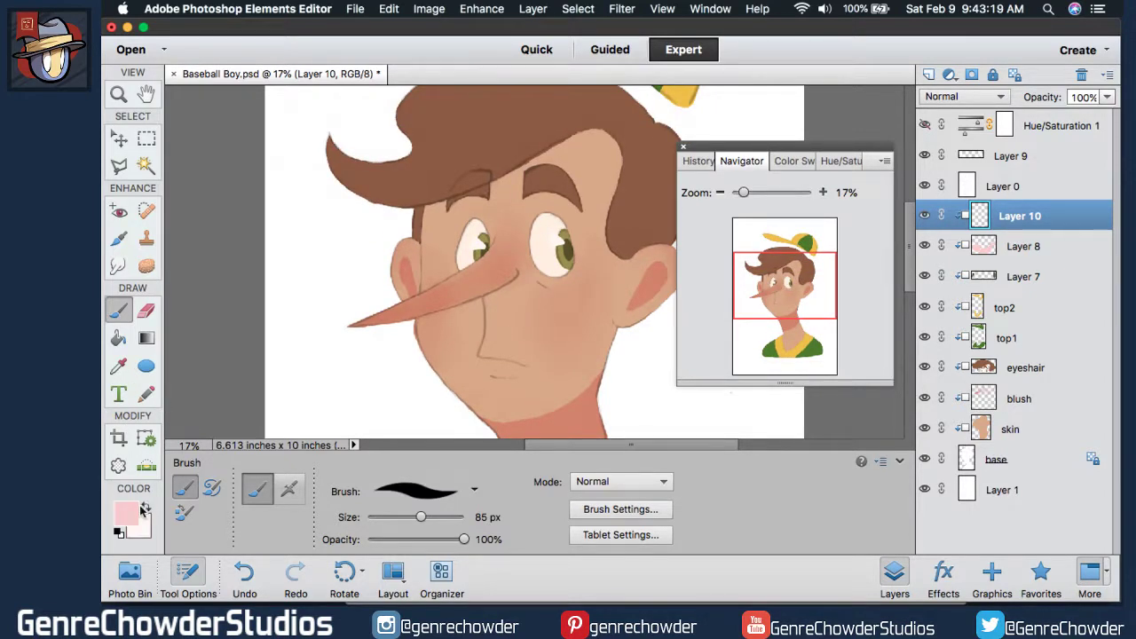
pyautogui.click(127, 513)
pyautogui.click(525, 167)
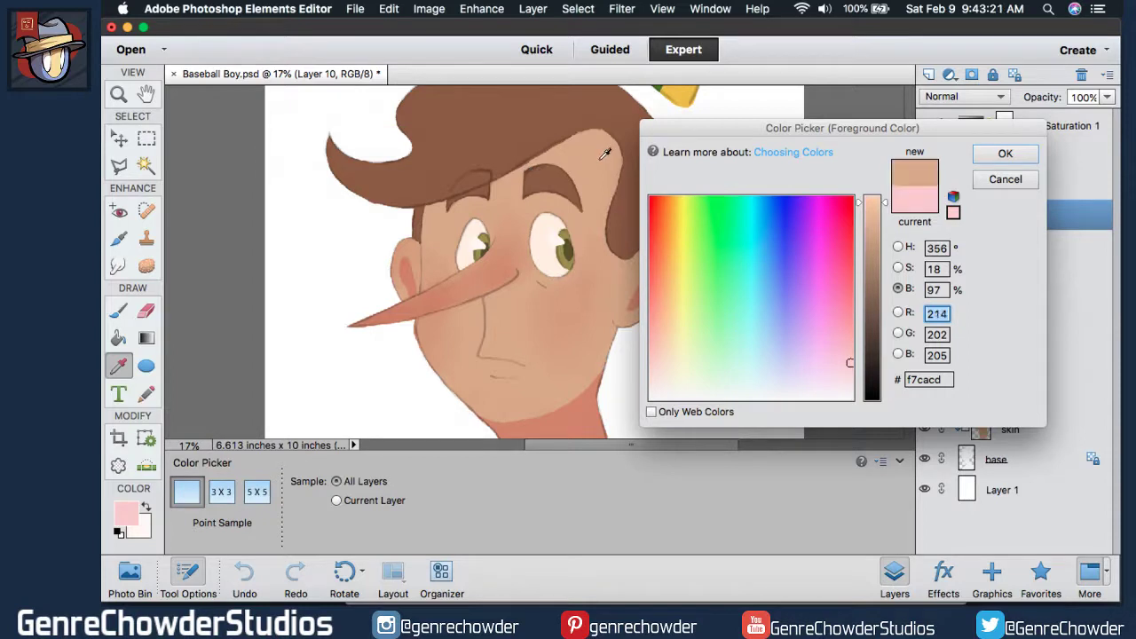
pyautogui.moveTo(876, 217); pyautogui.dragTo(877, 205)
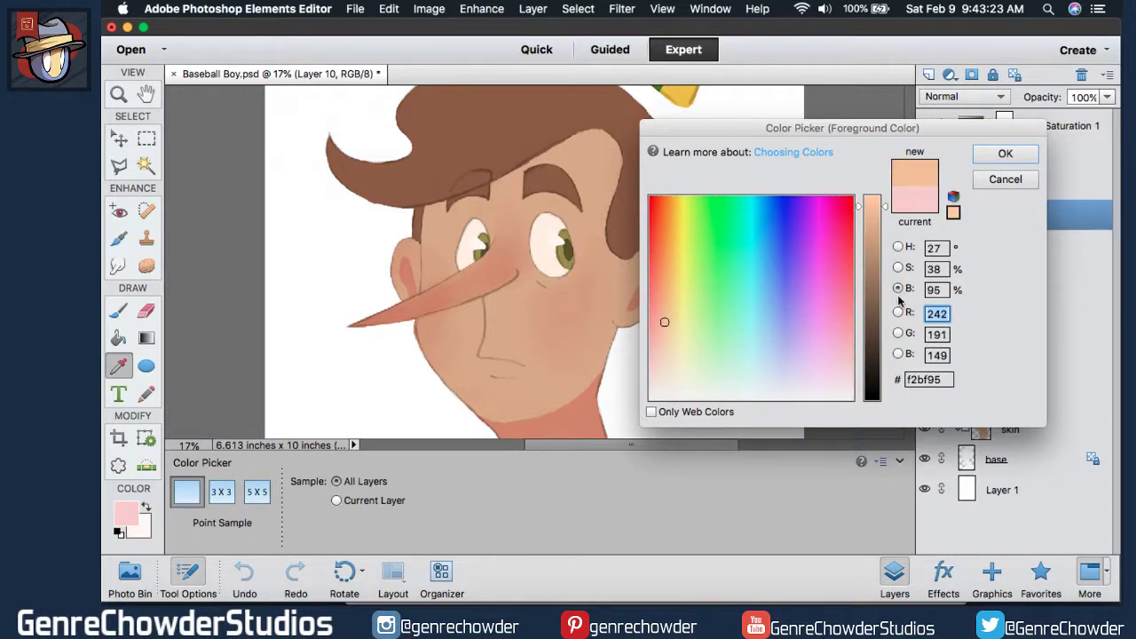
pyautogui.click(898, 268)
pyautogui.click(870, 366)
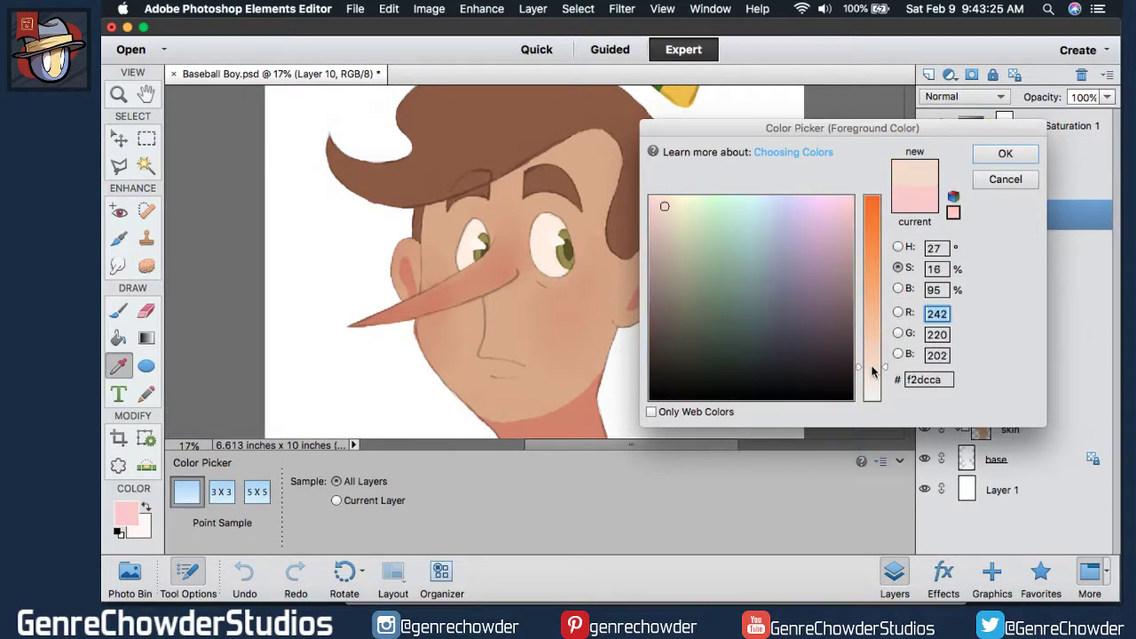
pyautogui.click(996, 158)
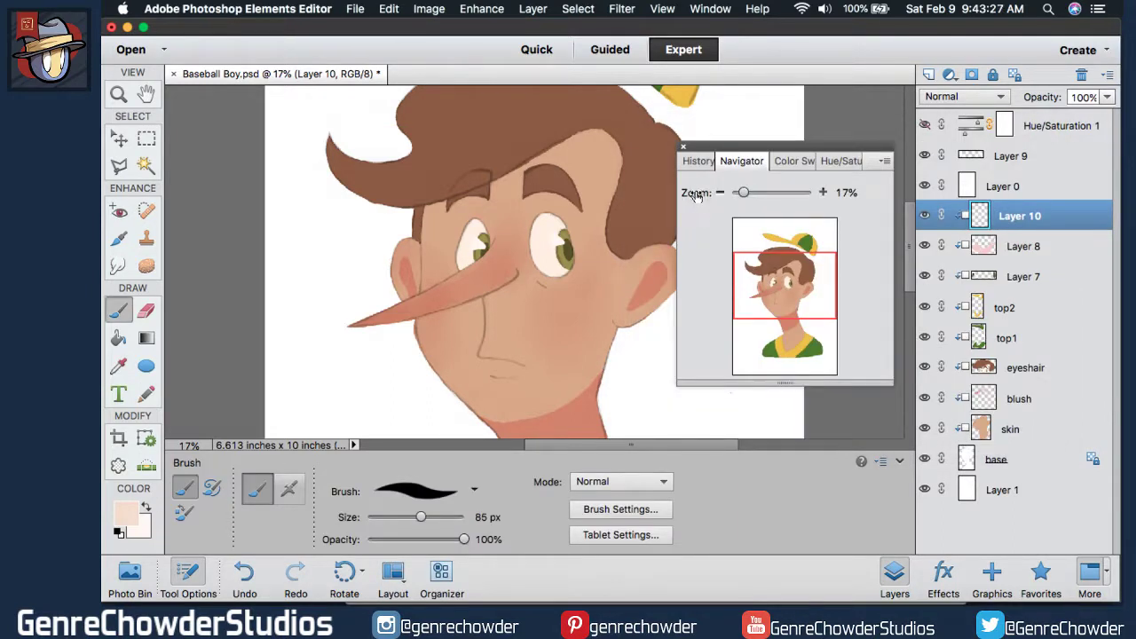
# Try painting a light highlight along the nose's upper edge with the 85 px brush, undoing each stroke.
pyautogui.moveTo(697, 194); pyautogui.dragTo(698, 194)
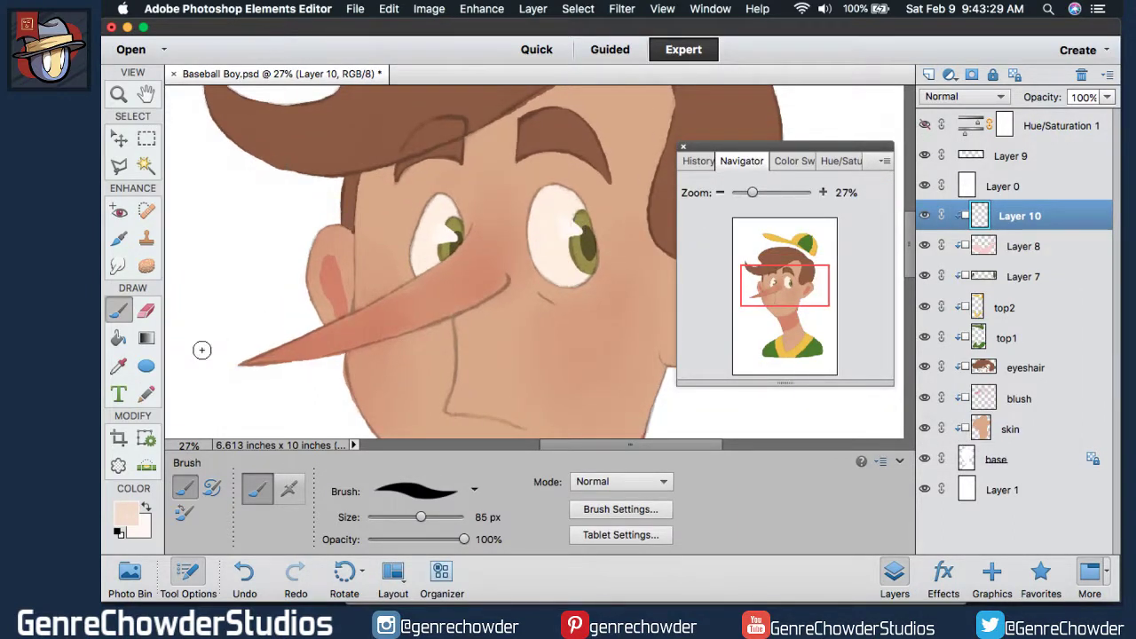
pyautogui.moveTo(472, 229); pyautogui.dragTo(454, 254)
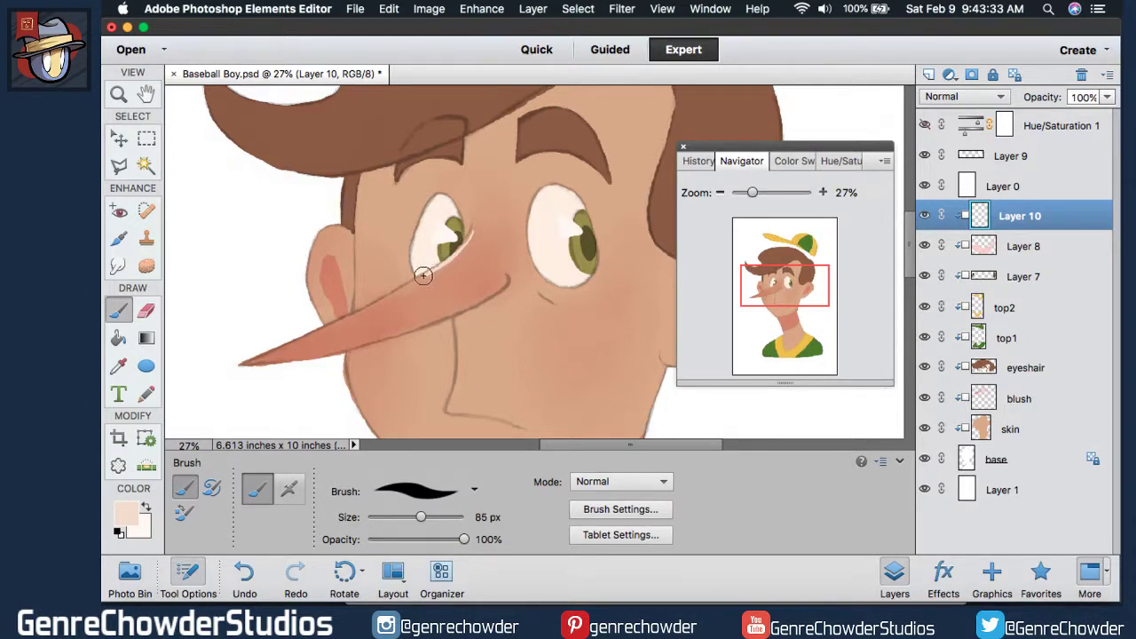
pyautogui.press('super+z')
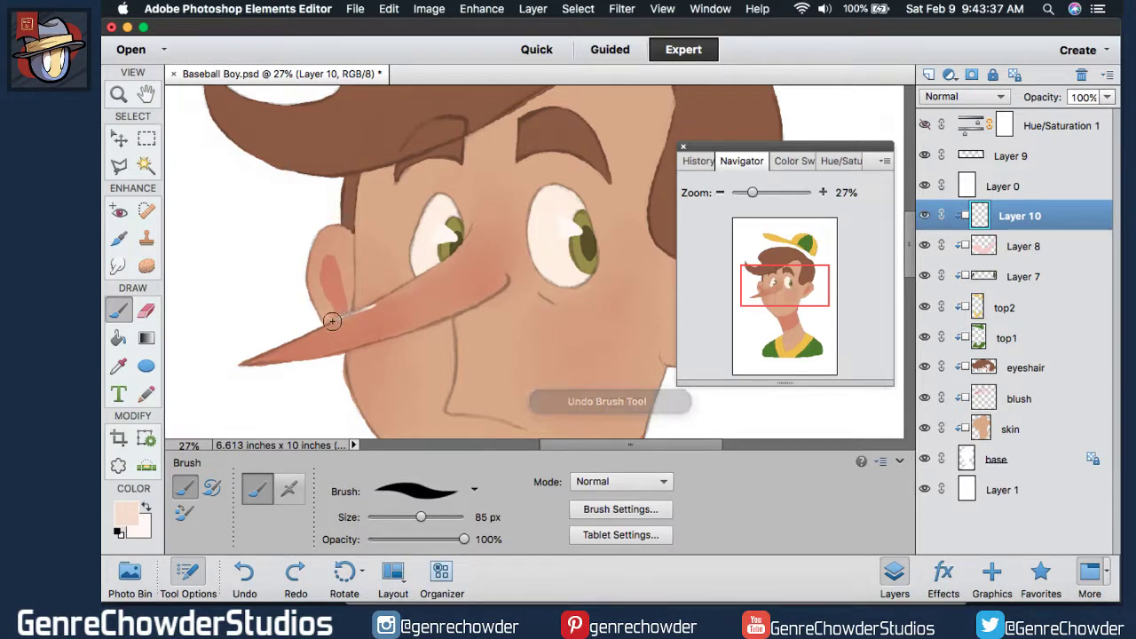
pyautogui.press('super+z')
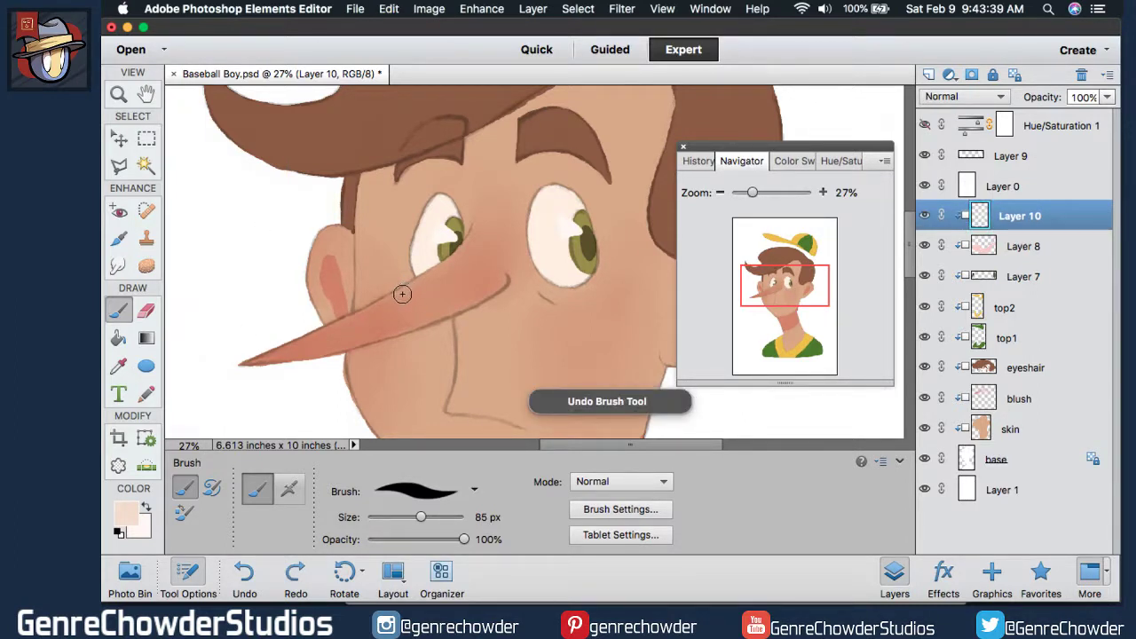
pyautogui.moveTo(398, 293); pyautogui.dragTo(270, 350)
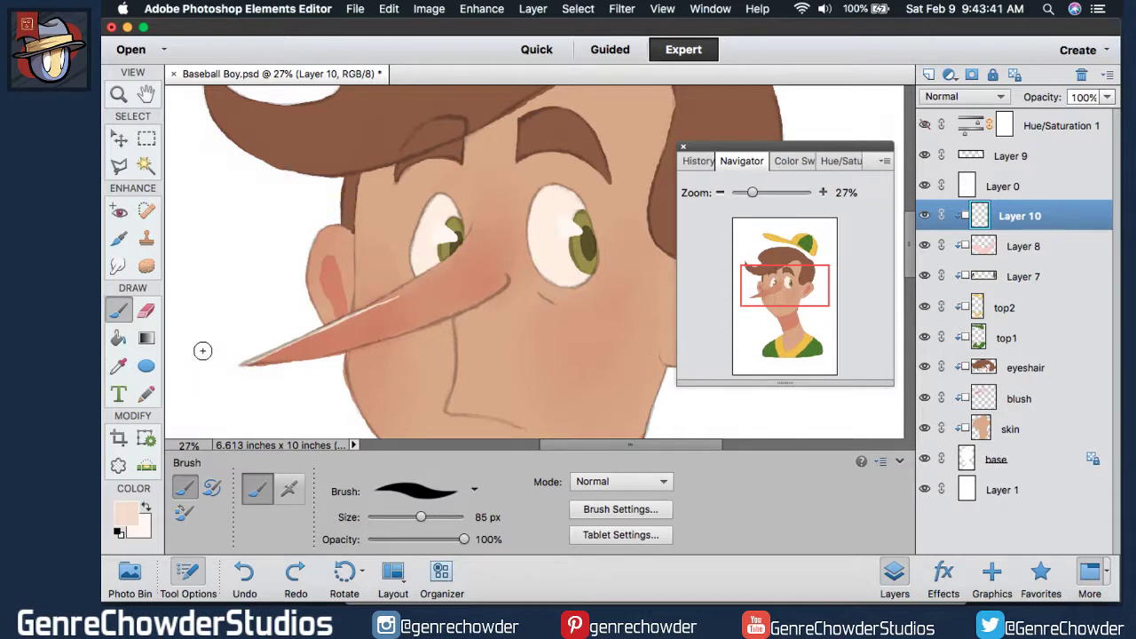
pyautogui.press('super+z')
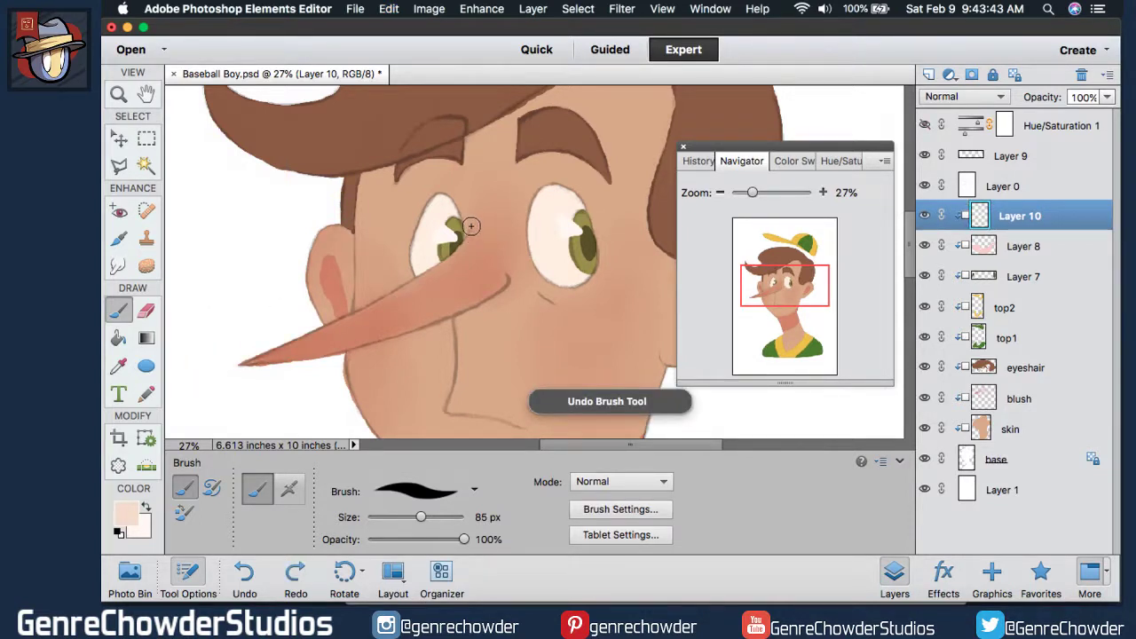
pyautogui.moveTo(468, 237); pyautogui.dragTo(377, 307)
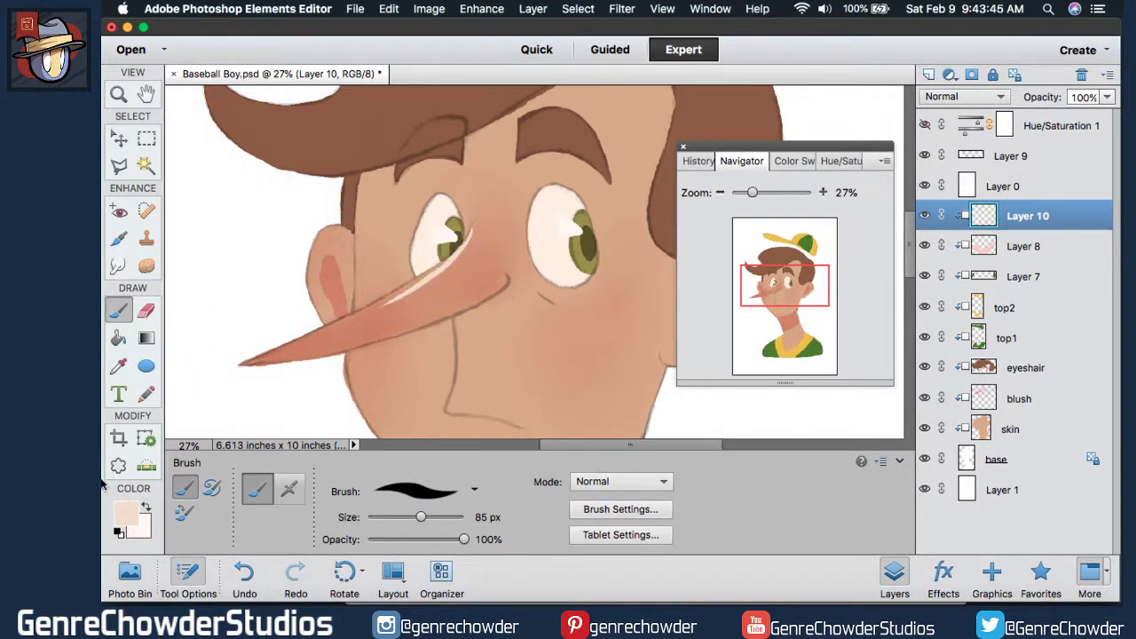
pyautogui.press('super+z')
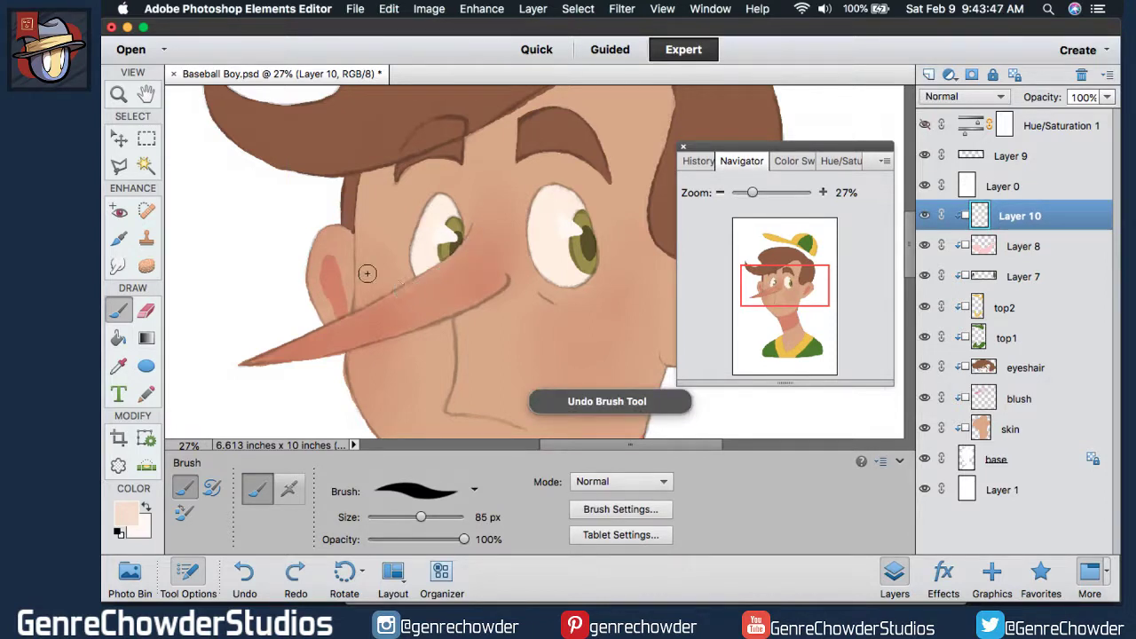
# Paint a thin light highlight along the outer cheek edge just below the nose on Layer 10.
pyautogui.scroll(-5, 904, 253)
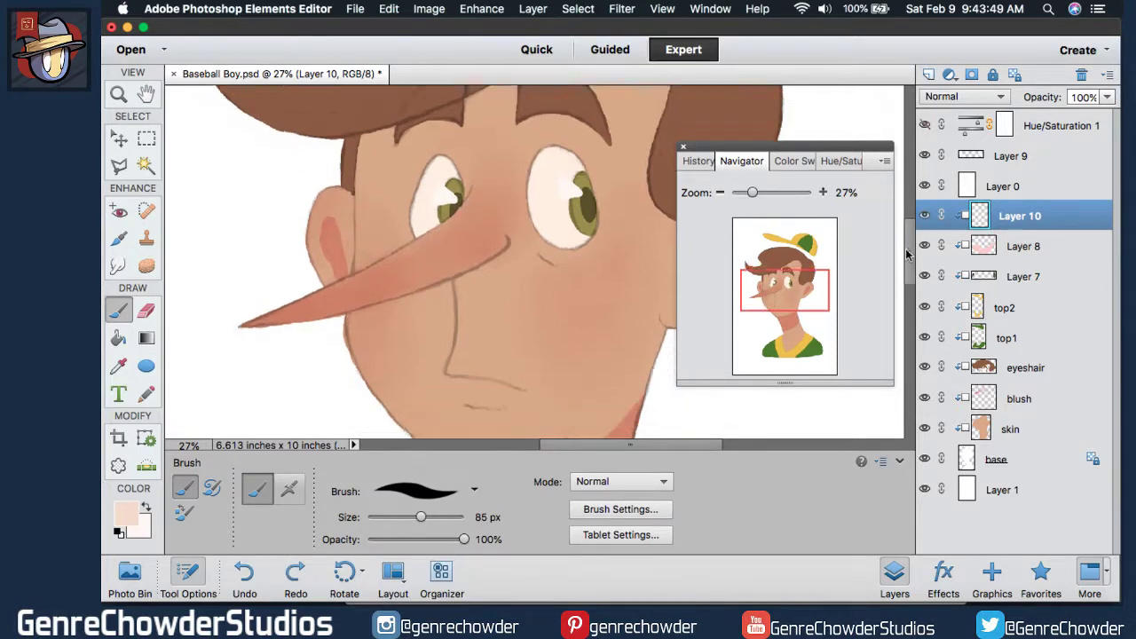
pyautogui.scroll(-4, 527, 261)
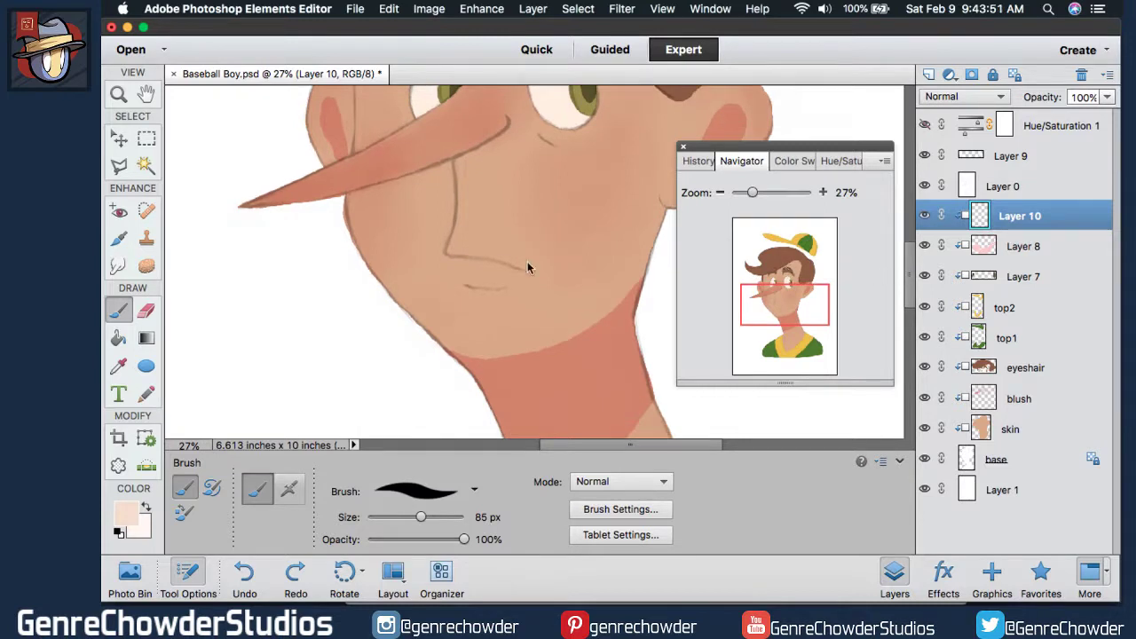
pyautogui.moveTo(367, 191)
pyautogui.mouseDown()
pyautogui.moveTo(348, 211)
pyautogui.moveTo(354, 247)
pyautogui.mouseUp()
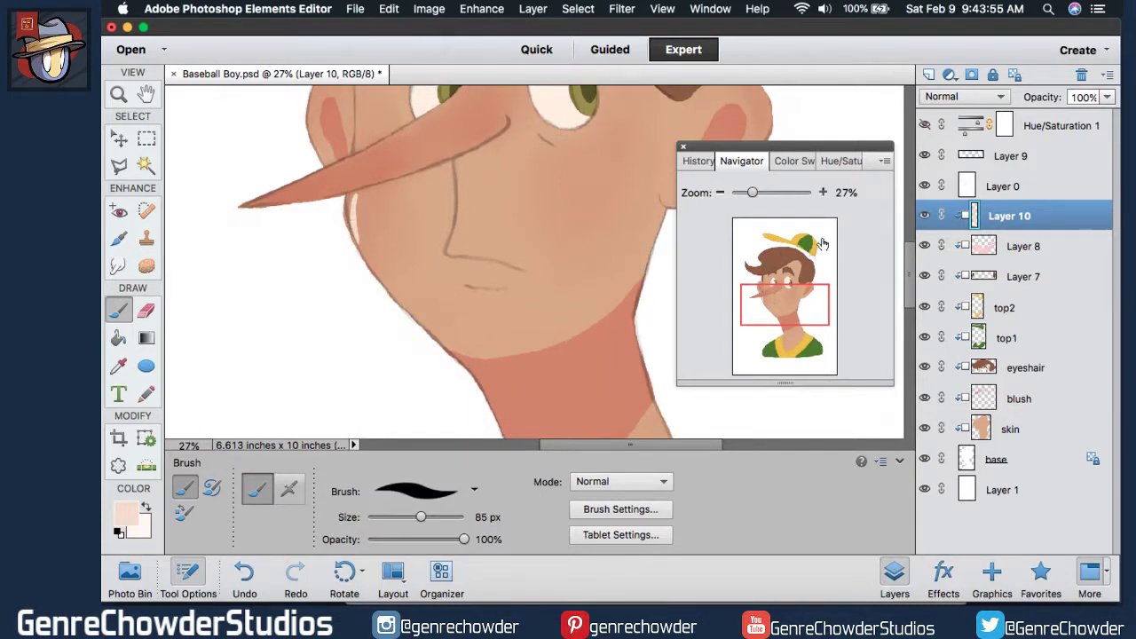
# Try longer highlight strokes from the nose's bridge to its tip, and erase them and the cheek highlight with the 246 px eraser.
pyautogui.scroll(8, 910, 267)
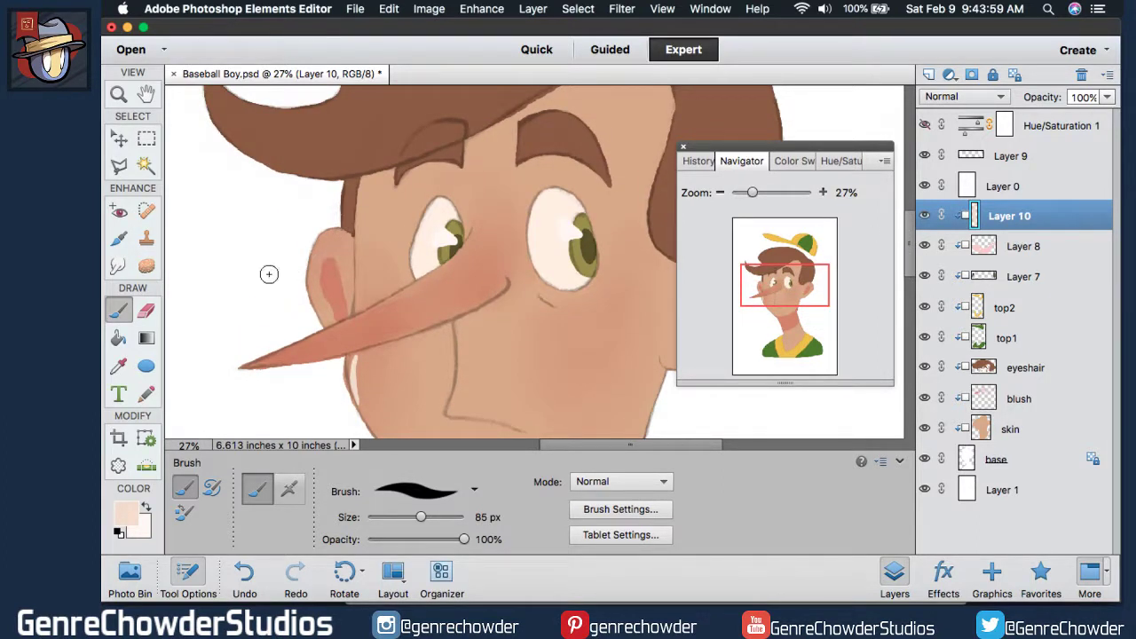
pyautogui.moveTo(236, 364); pyautogui.dragTo(464, 271)
pyautogui.press('super+z')
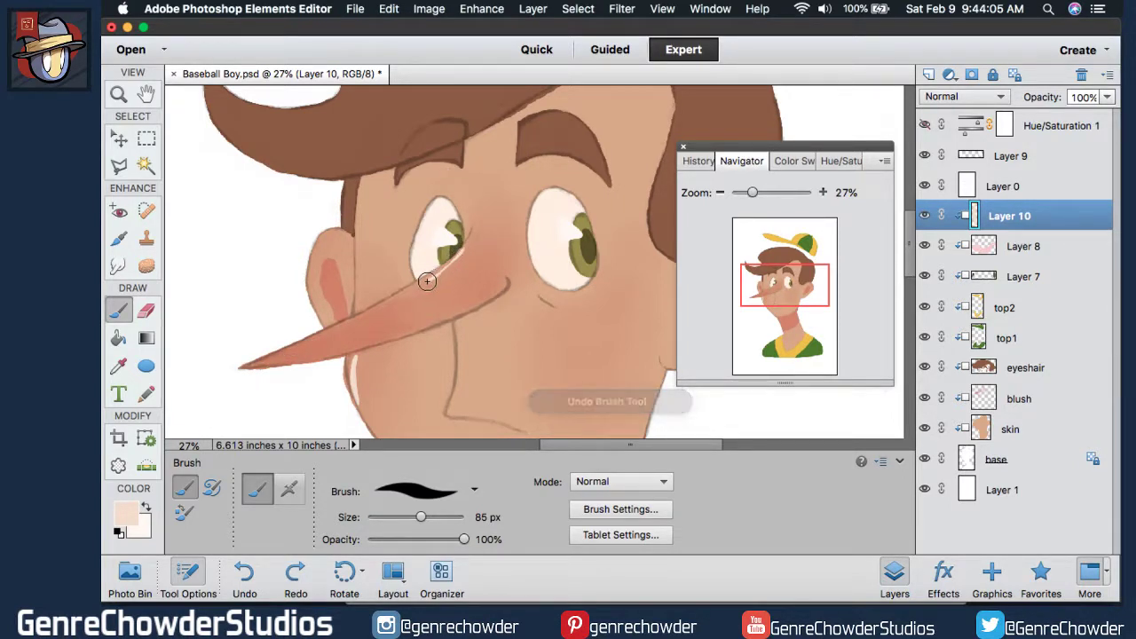
pyautogui.moveTo(406, 293); pyautogui.dragTo(240, 365)
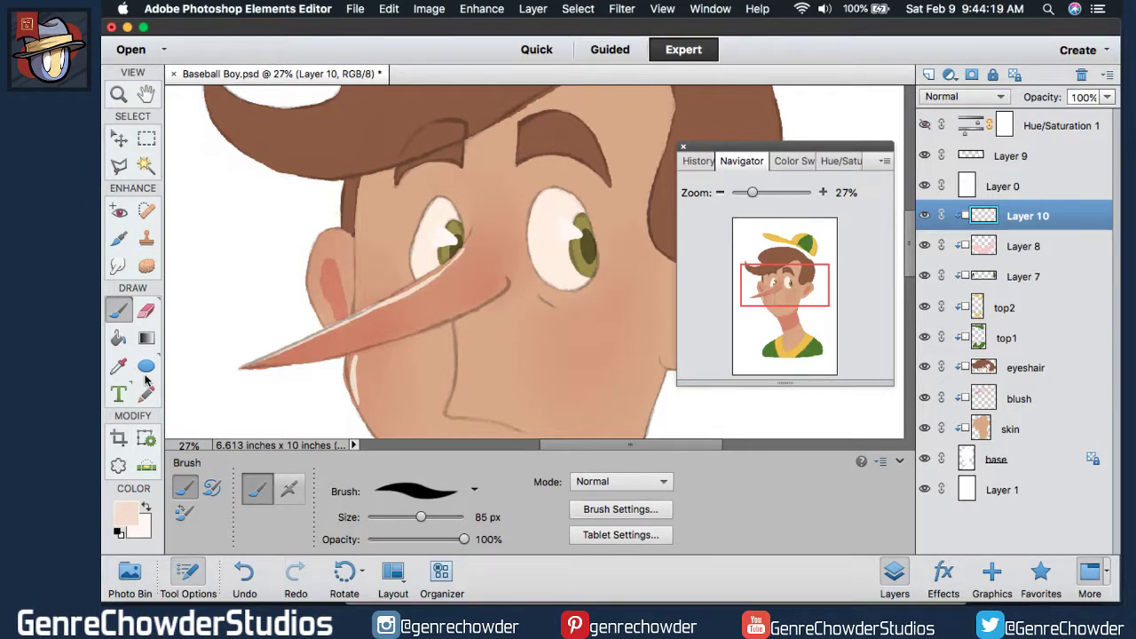
pyautogui.press('super+z')
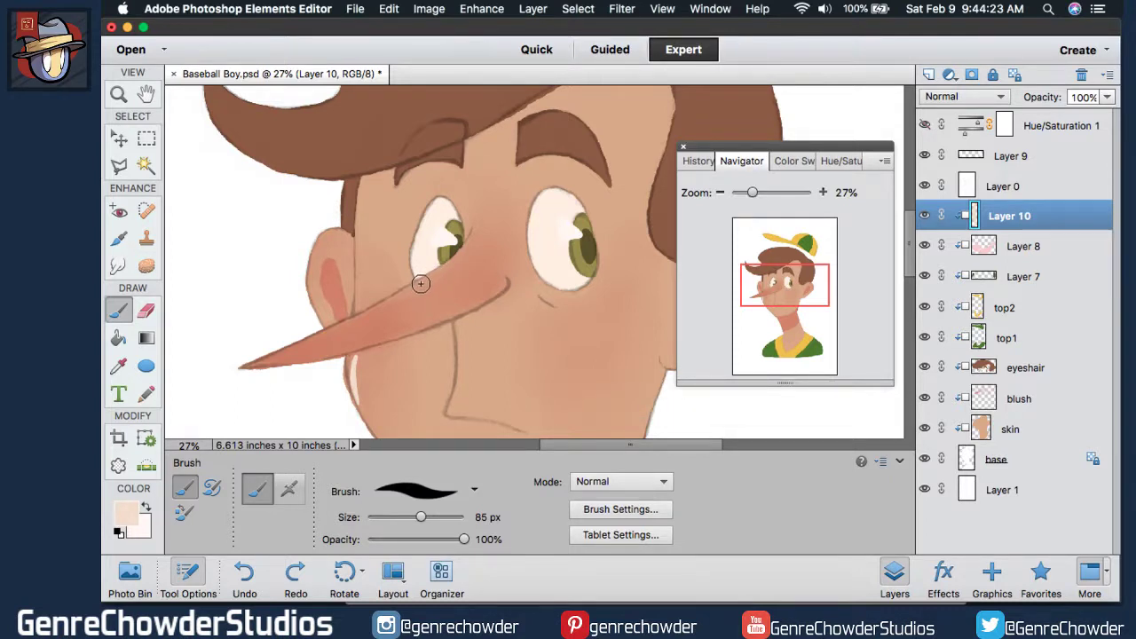
pyautogui.moveTo(421, 283); pyautogui.dragTo(239, 365)
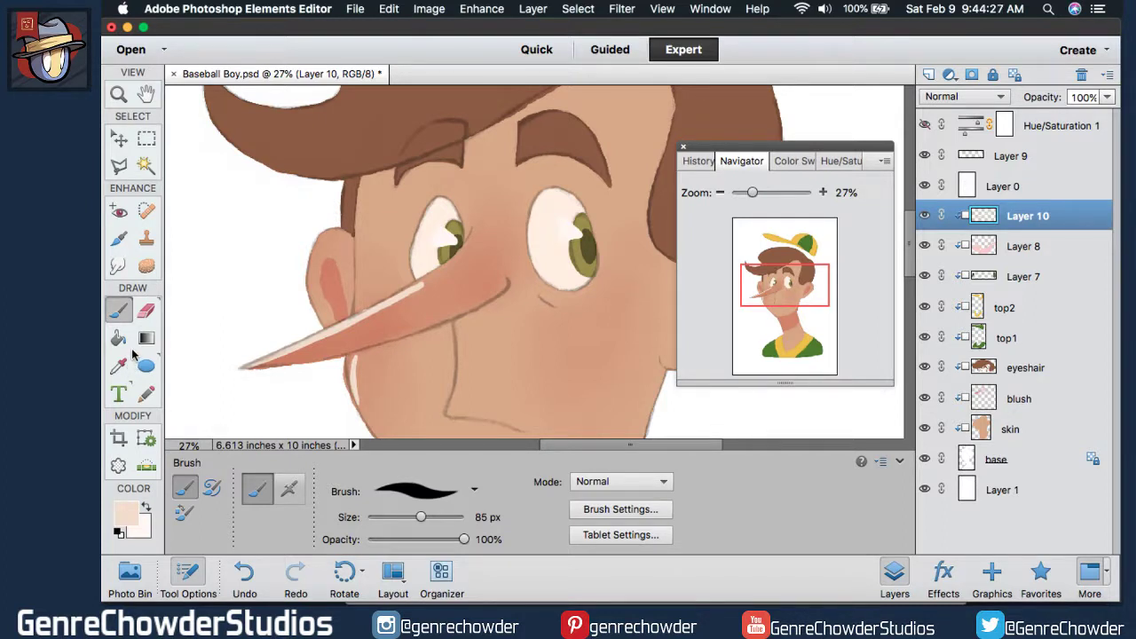
pyautogui.press('e')
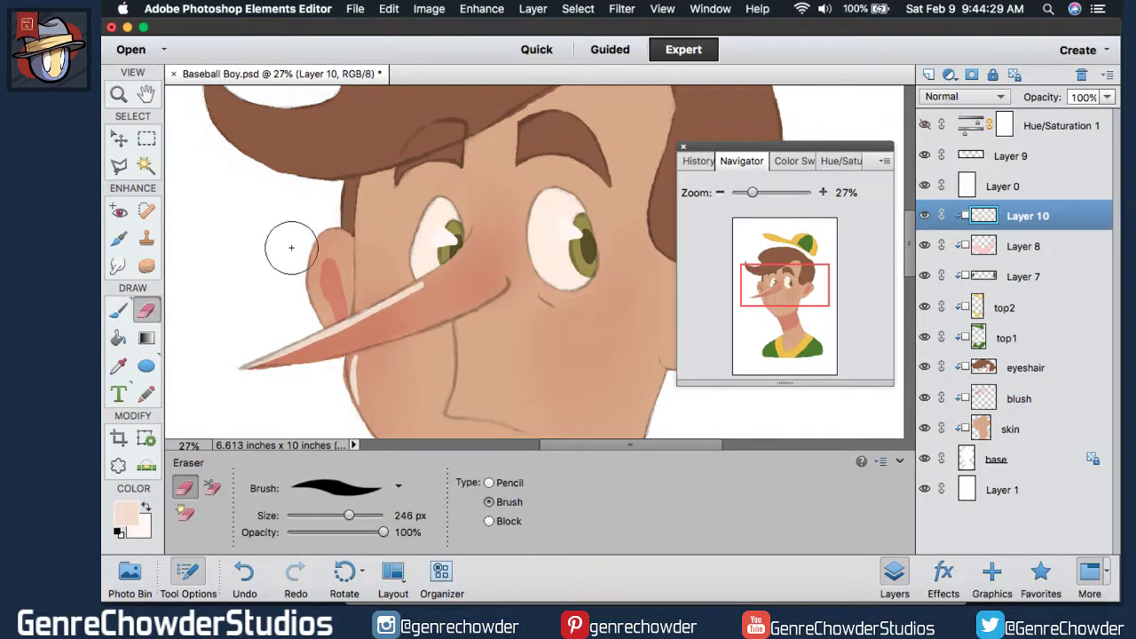
pyautogui.moveTo(395, 307)
pyautogui.mouseDown()
pyautogui.moveTo(436, 277)
pyautogui.moveTo(177, 393)
pyautogui.mouseUp()
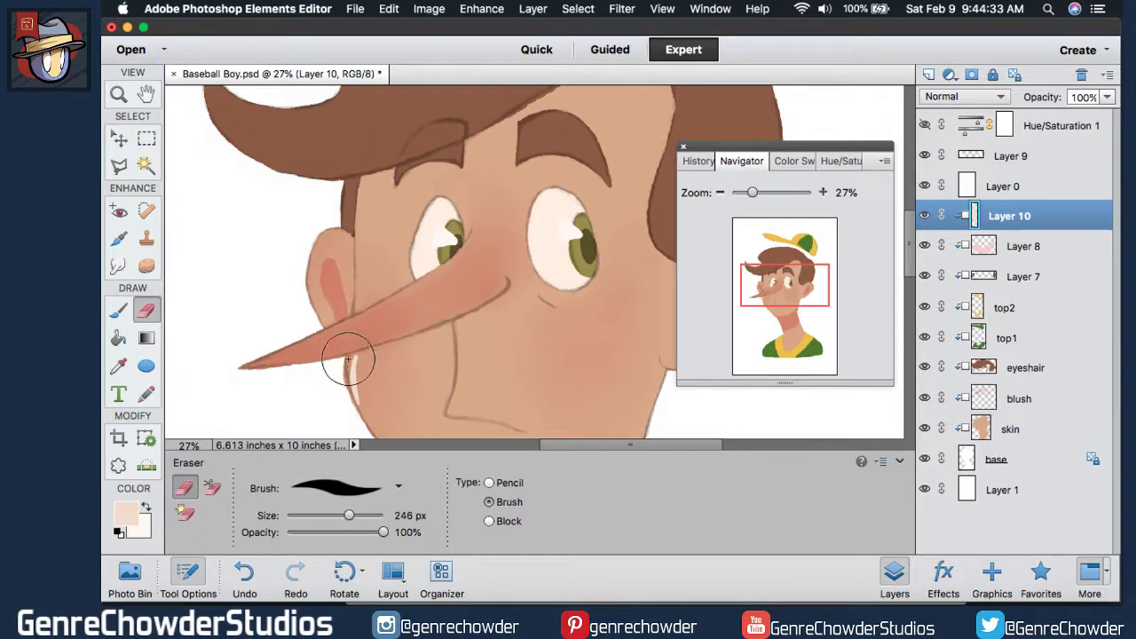
# Try shorter highlight strokes along the nose's upper edge with the 85 px brush, and erase the remaining one with the 246 px eraser.
pyautogui.click(118, 310)
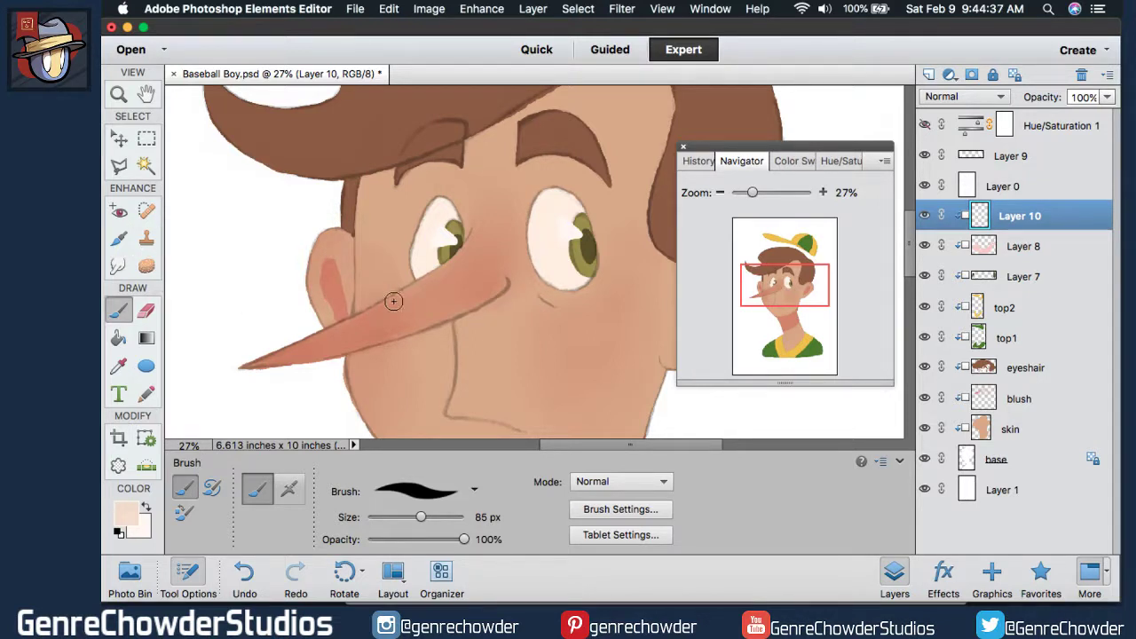
pyautogui.moveTo(393, 299); pyautogui.dragTo(192, 379)
pyautogui.press('super+z')
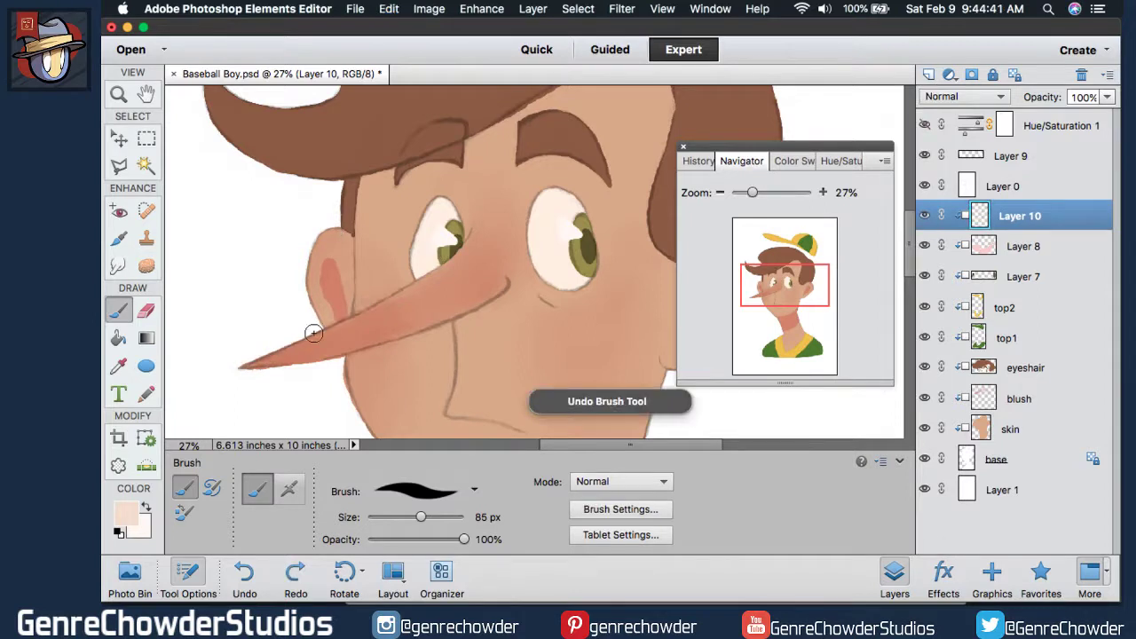
pyautogui.moveTo(378, 308); pyautogui.dragTo(262, 358)
pyautogui.press('super+z')
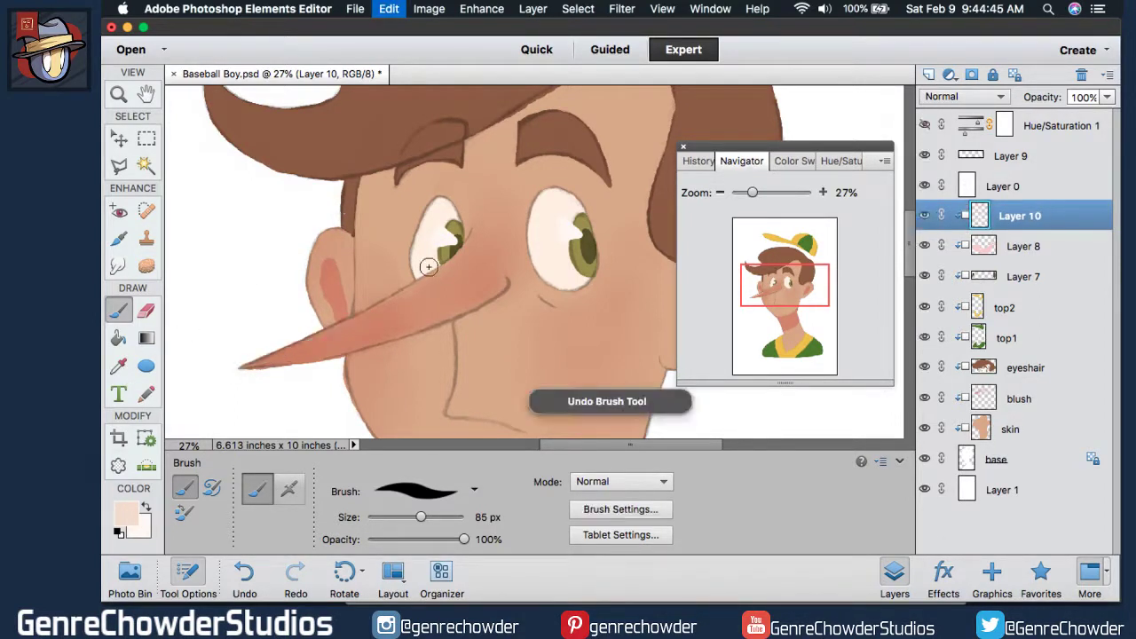
pyautogui.moveTo(443, 269); pyautogui.dragTo(320, 324)
pyautogui.press('super+z')
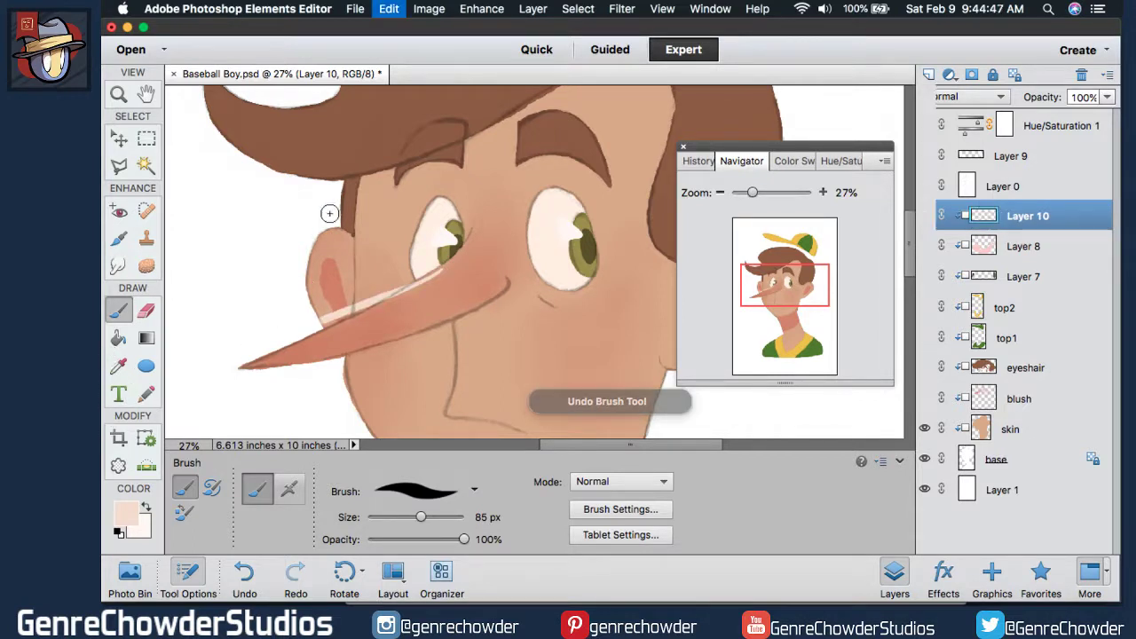
pyautogui.moveTo(431, 279); pyautogui.dragTo(324, 319)
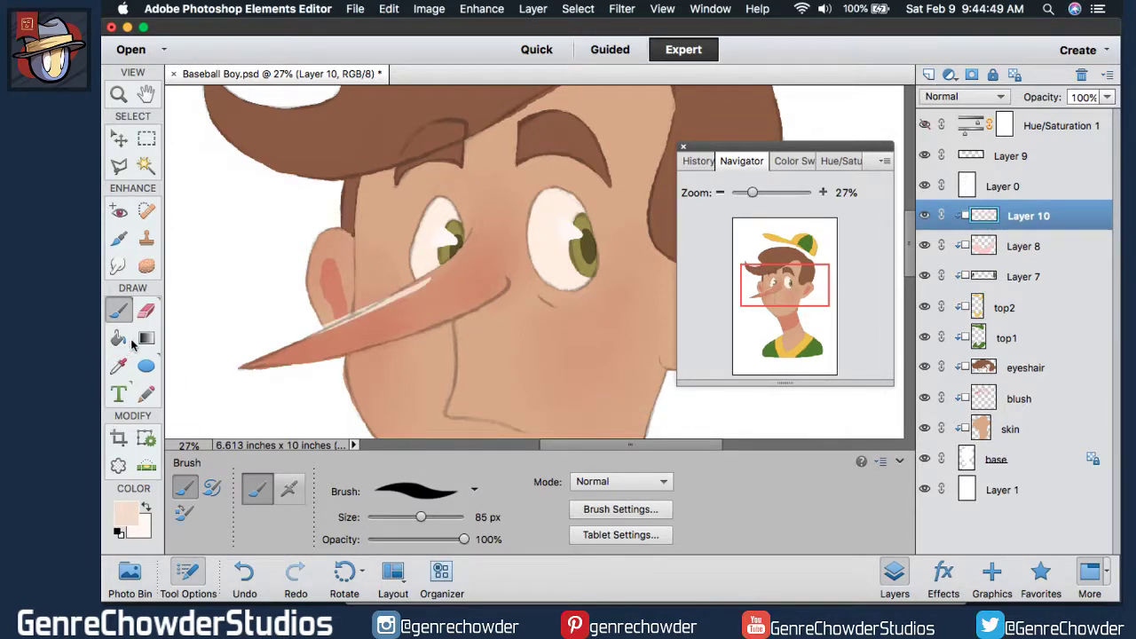
pyautogui.press('super+z')
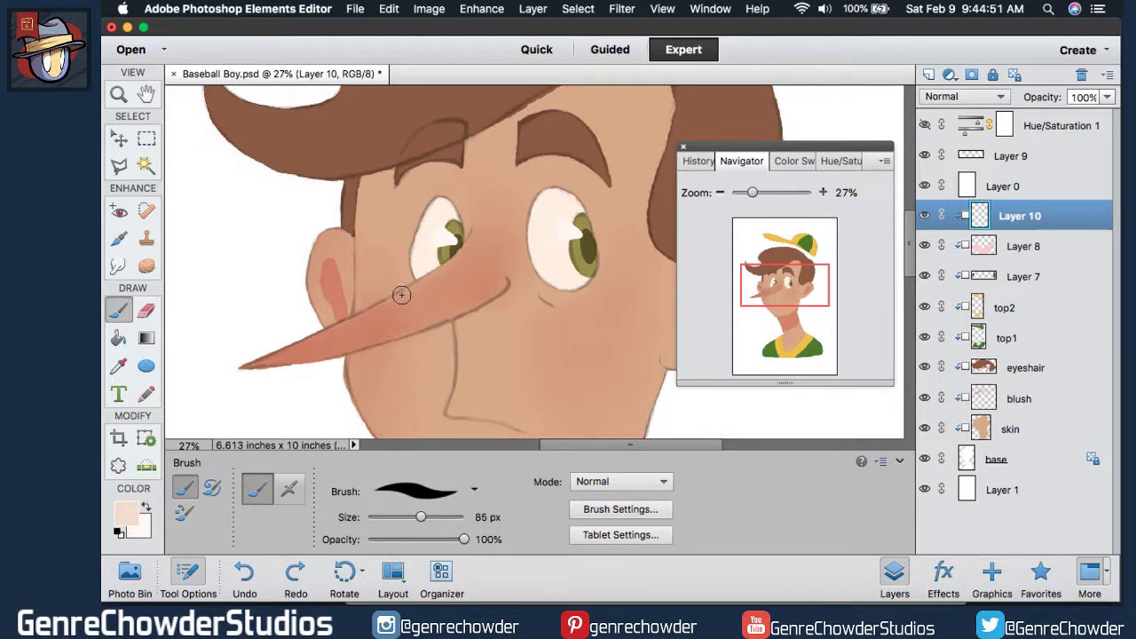
pyautogui.moveTo(399, 294); pyautogui.dragTo(322, 326)
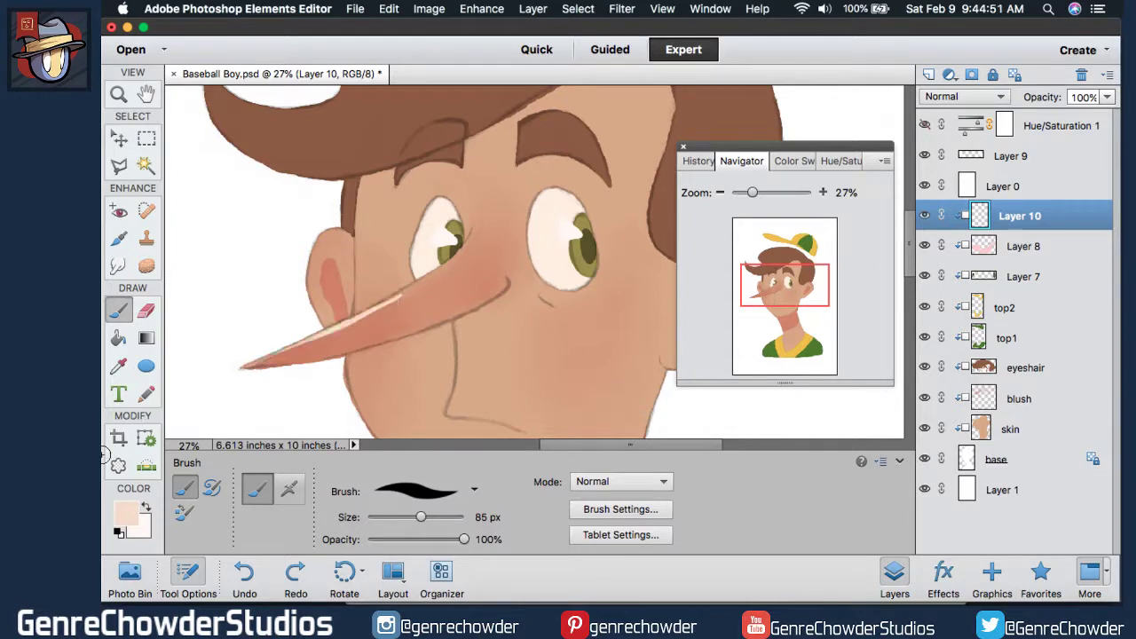
pyautogui.click(146, 310)
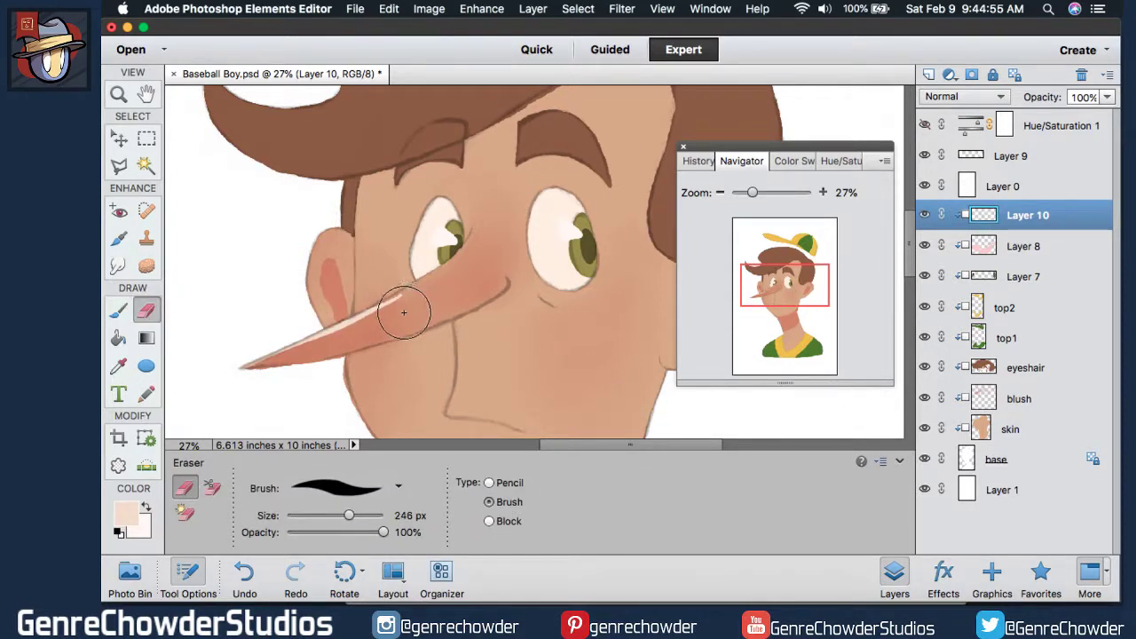
pyautogui.moveTo(304, 347)
pyautogui.mouseDown()
pyautogui.moveTo(273, 356)
pyautogui.moveTo(380, 317)
pyautogui.moveTo(322, 350)
pyautogui.moveTo(276, 366)
pyautogui.moveTo(441, 287)
pyautogui.moveTo(420, 286)
pyautogui.moveTo(219, 417)
pyautogui.moveTo(441, 284)
pyautogui.moveTo(182, 399)
pyautogui.moveTo(224, 357)
pyautogui.moveTo(190, 334)
pyautogui.mouseUp()
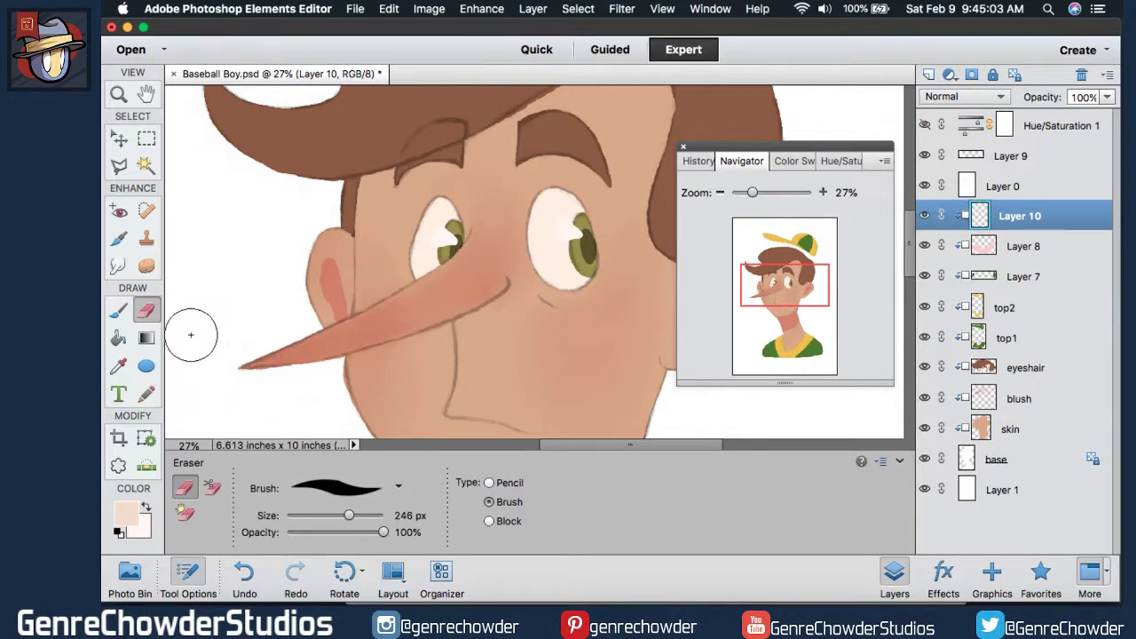
# Try single light highlight strokes with the 85 px brush from beside the eye down the nose's upper edge to its tip, undoing each.
pyautogui.click(118, 310)
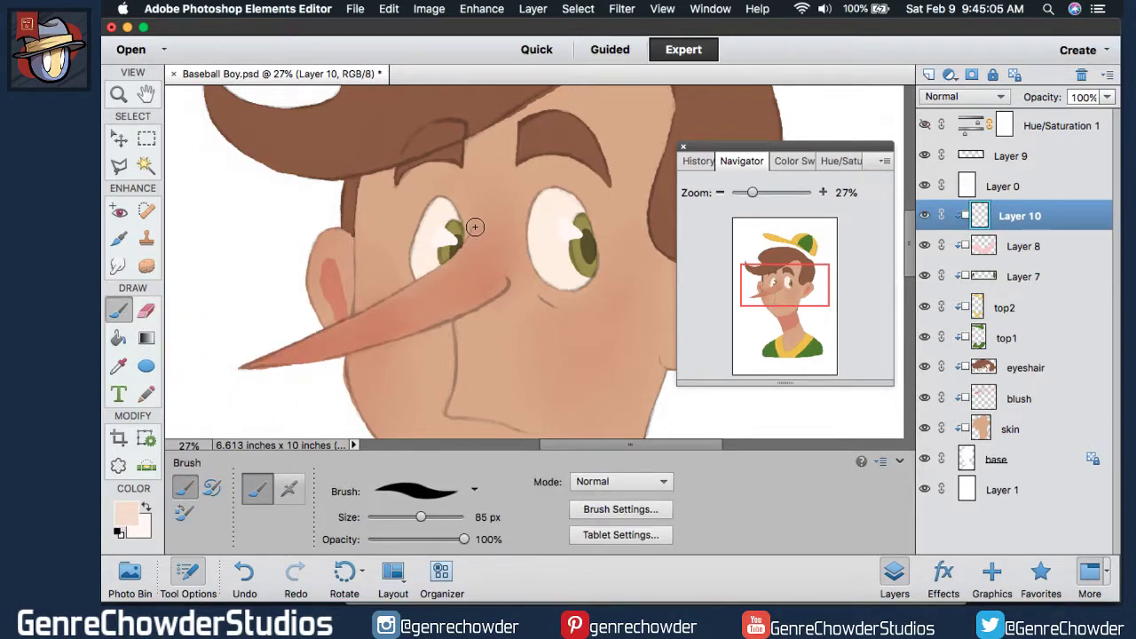
pyautogui.moveTo(475, 228)
pyautogui.mouseDown()
pyautogui.moveTo(435, 280)
pyautogui.moveTo(182, 393)
pyautogui.mouseUp()
pyautogui.press('super+z')
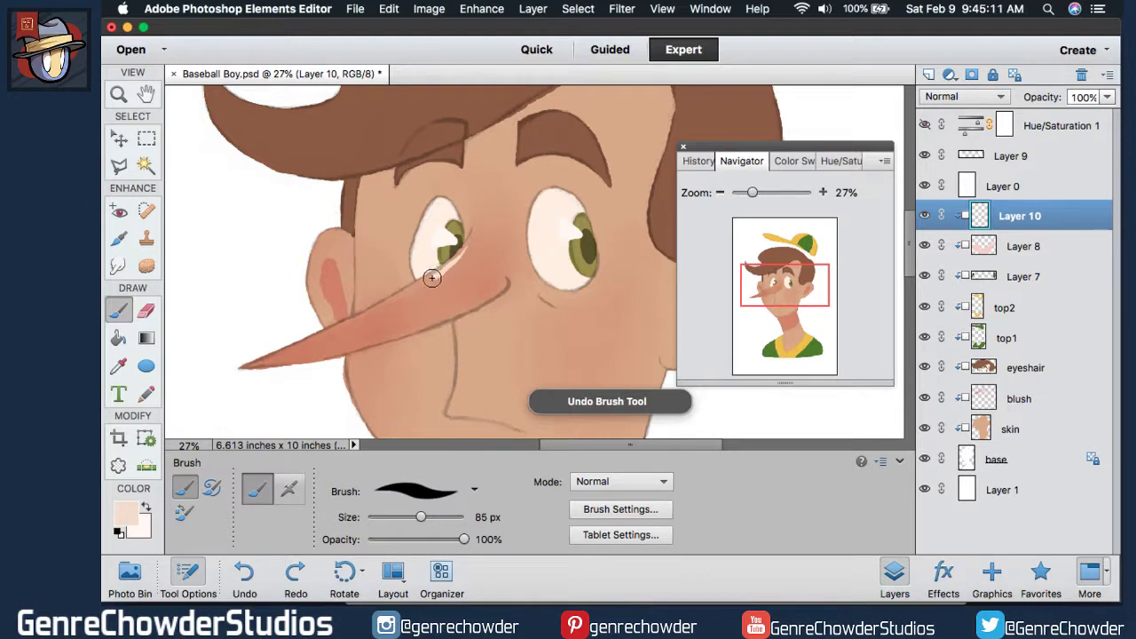
pyautogui.moveTo(432, 278); pyautogui.dragTo(182, 385)
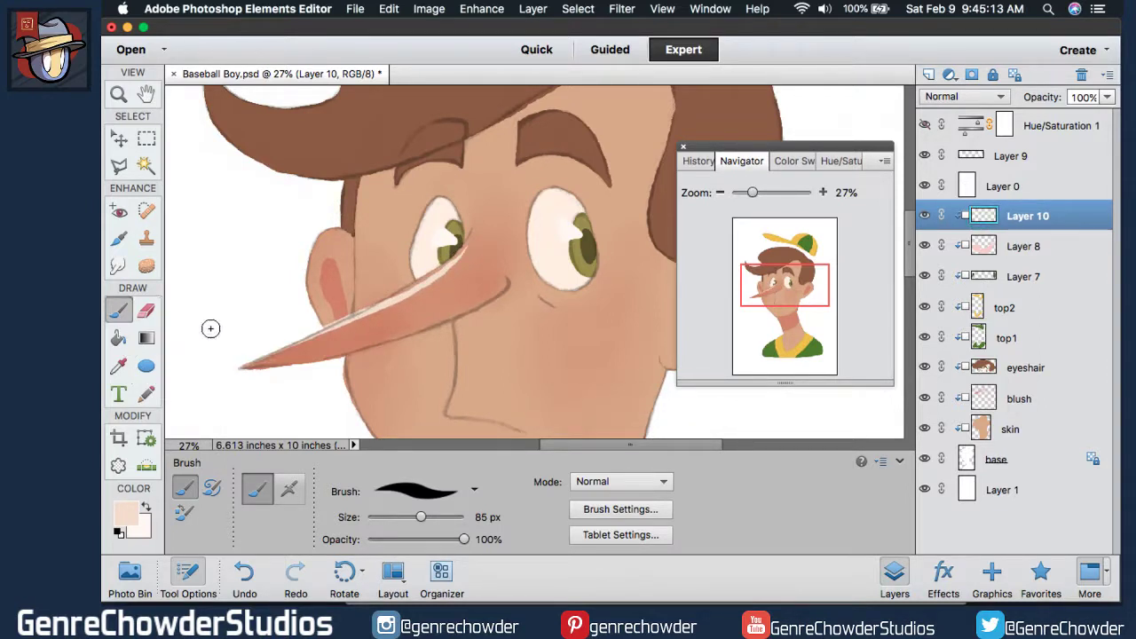
pyautogui.press('super+z')
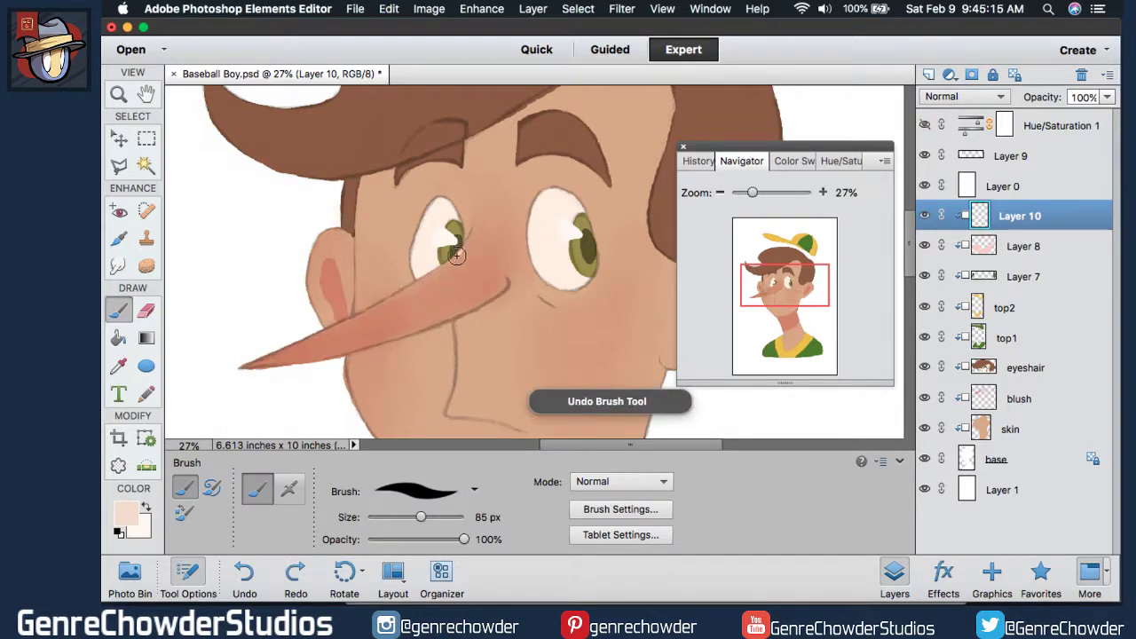
pyautogui.moveTo(455, 255)
pyautogui.mouseDown()
pyautogui.moveTo(426, 286)
pyautogui.moveTo(244, 364)
pyautogui.mouseUp()
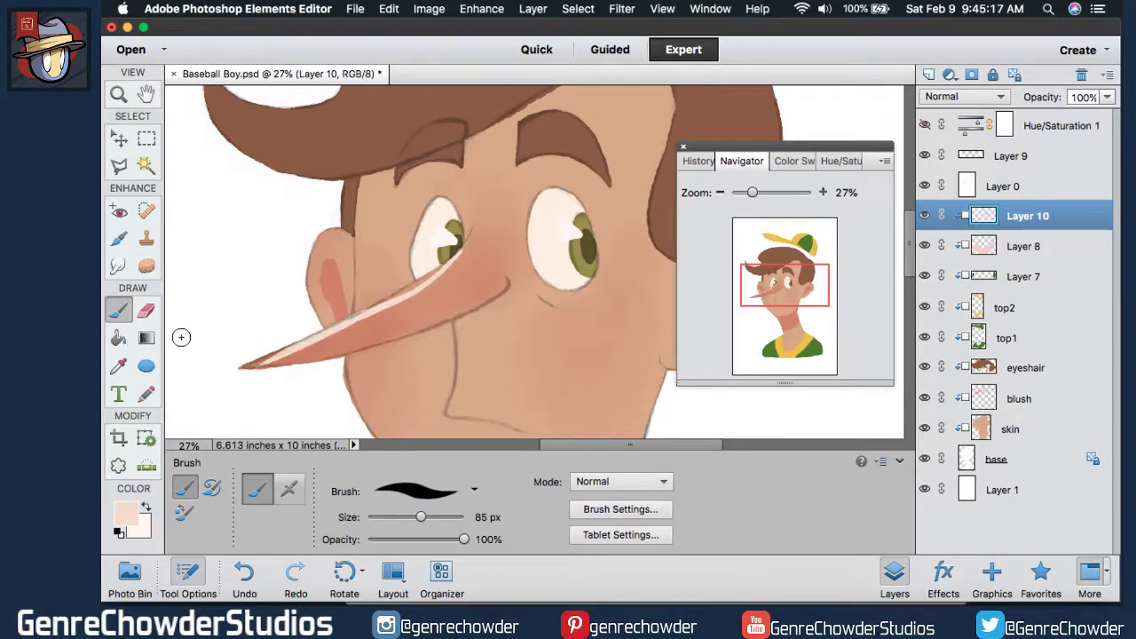
pyautogui.press('super+z')
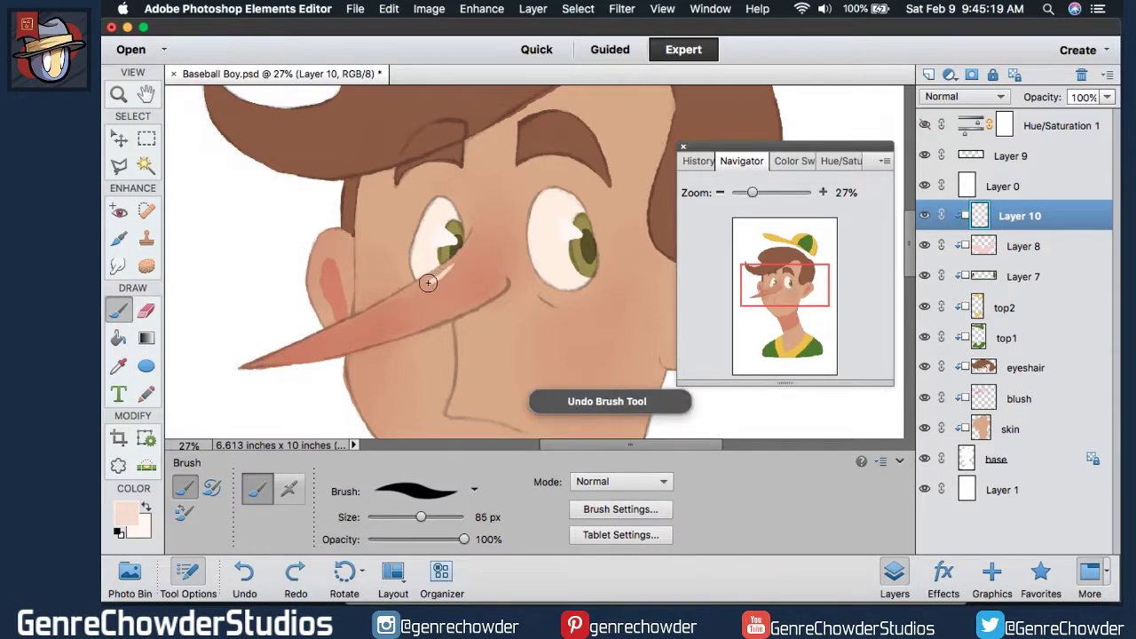
pyautogui.moveTo(454, 262); pyautogui.dragTo(241, 365)
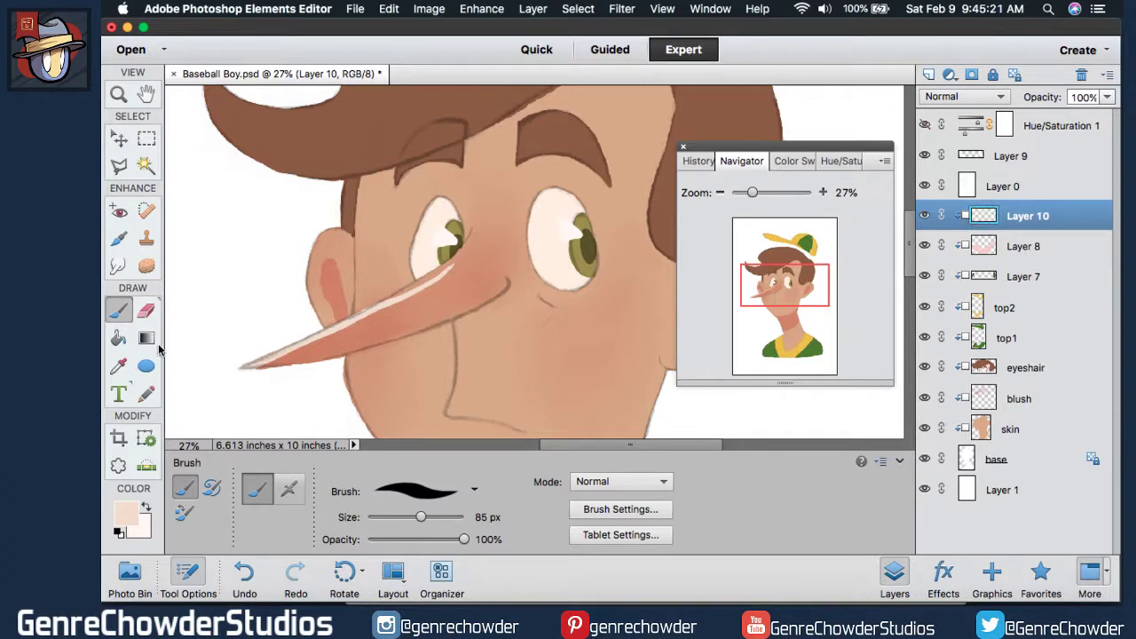
pyautogui.press('super+z')
pyautogui.moveTo(459, 258); pyautogui.dragTo(241, 365)
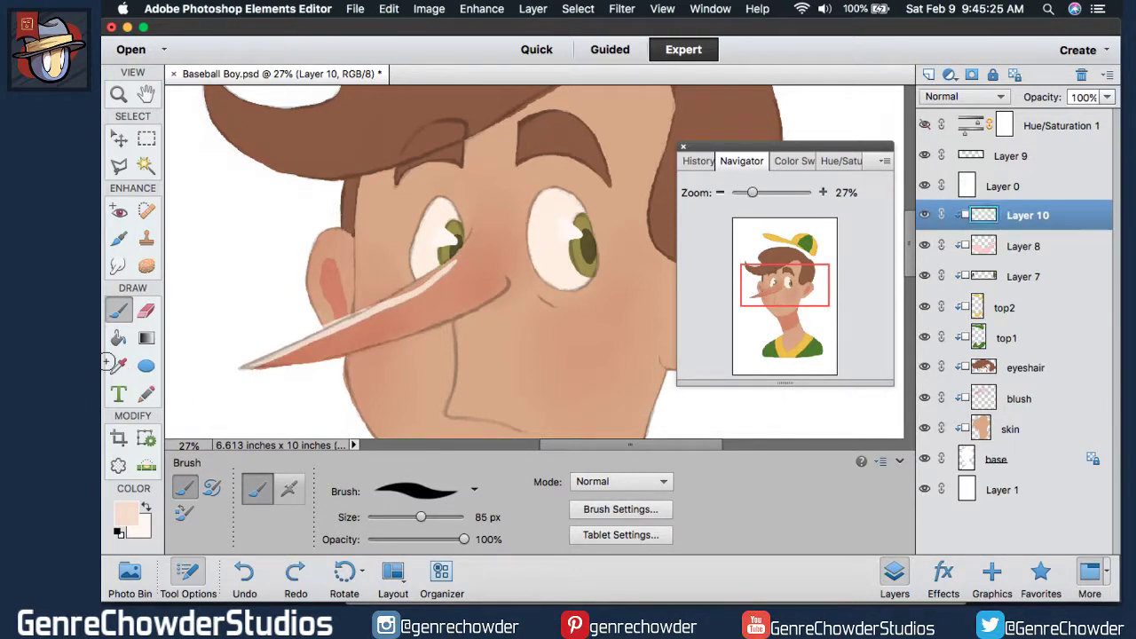
pyautogui.press('super+z')
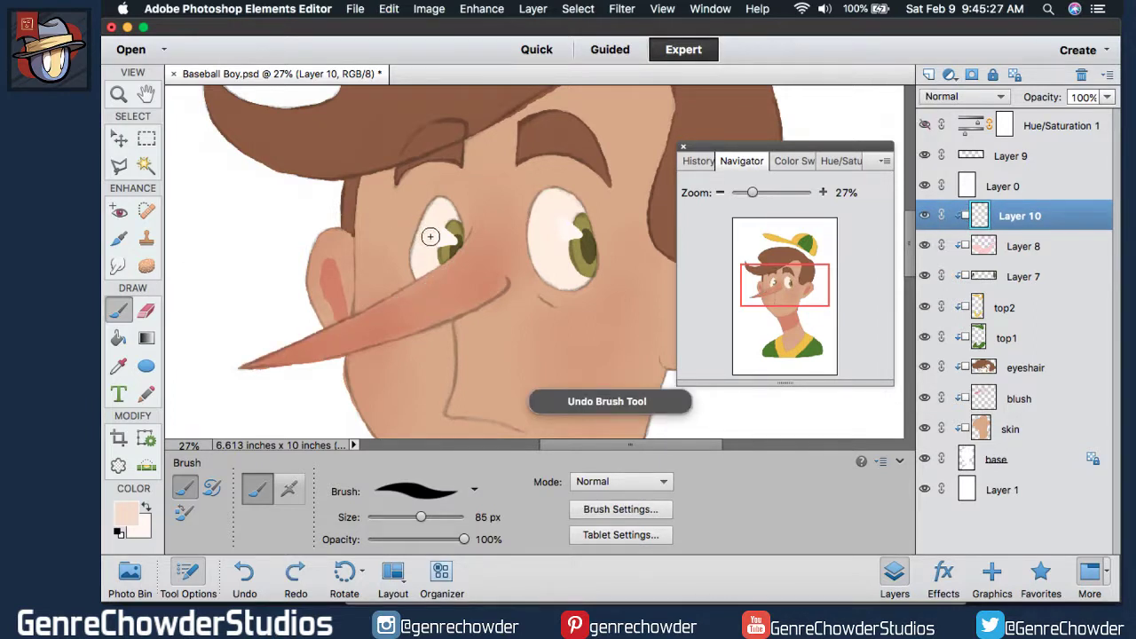
# Try a highlight stroke from the nose's tip up to its bridge and a shorter one on the bridge alone, undoing both.
pyautogui.moveTo(241, 366)
pyautogui.mouseDown()
pyautogui.moveTo(394, 309)
pyautogui.moveTo(470, 253)
pyautogui.mouseUp()
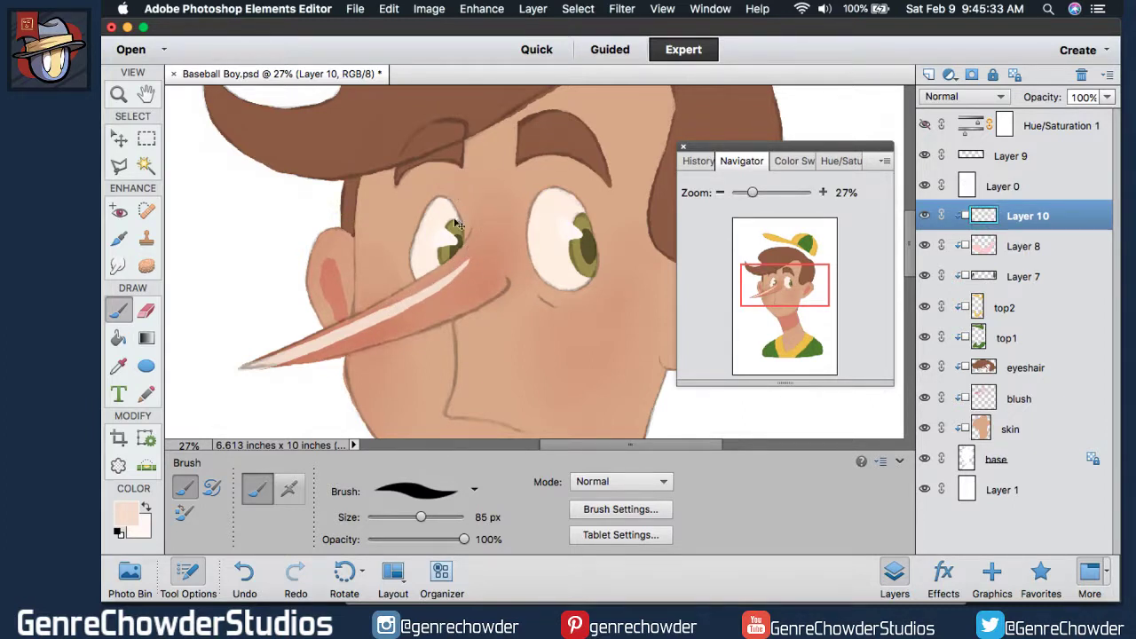
pyautogui.press('super+z')
pyautogui.moveTo(467, 244)
pyautogui.mouseDown()
pyautogui.moveTo(433, 278)
pyautogui.moveTo(367, 310)
pyautogui.mouseUp()
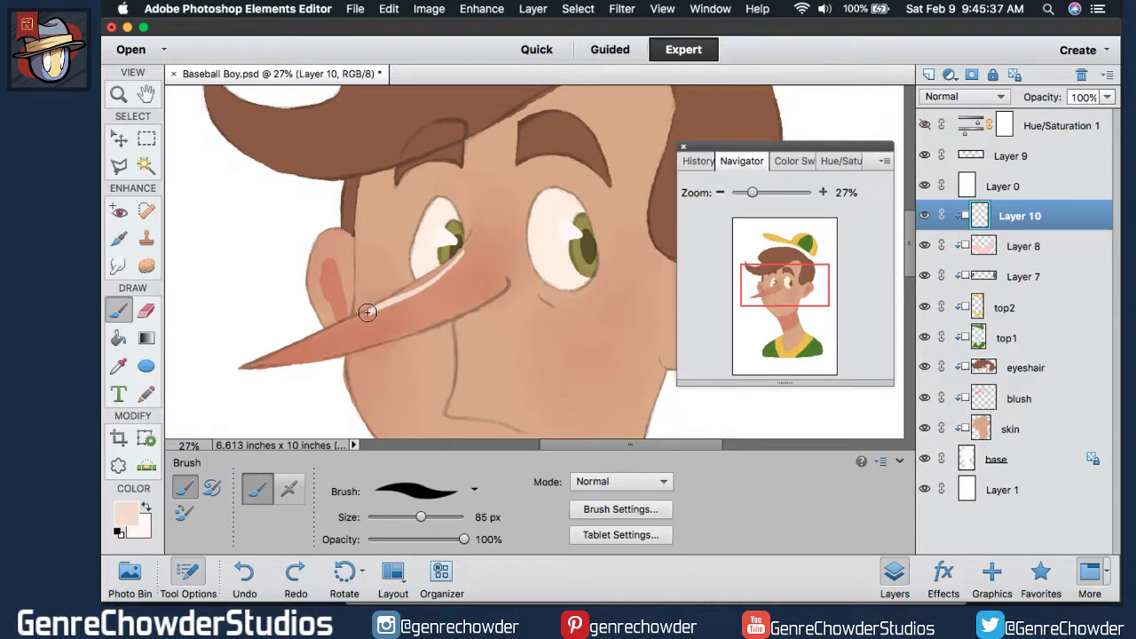
pyautogui.press('super+z')
# Paint thin light highlights along the outer half of the nose's upper edge and on the face's edge above and below the nose.
pyautogui.moveTo(440, 268); pyautogui.dragTo(238, 366)
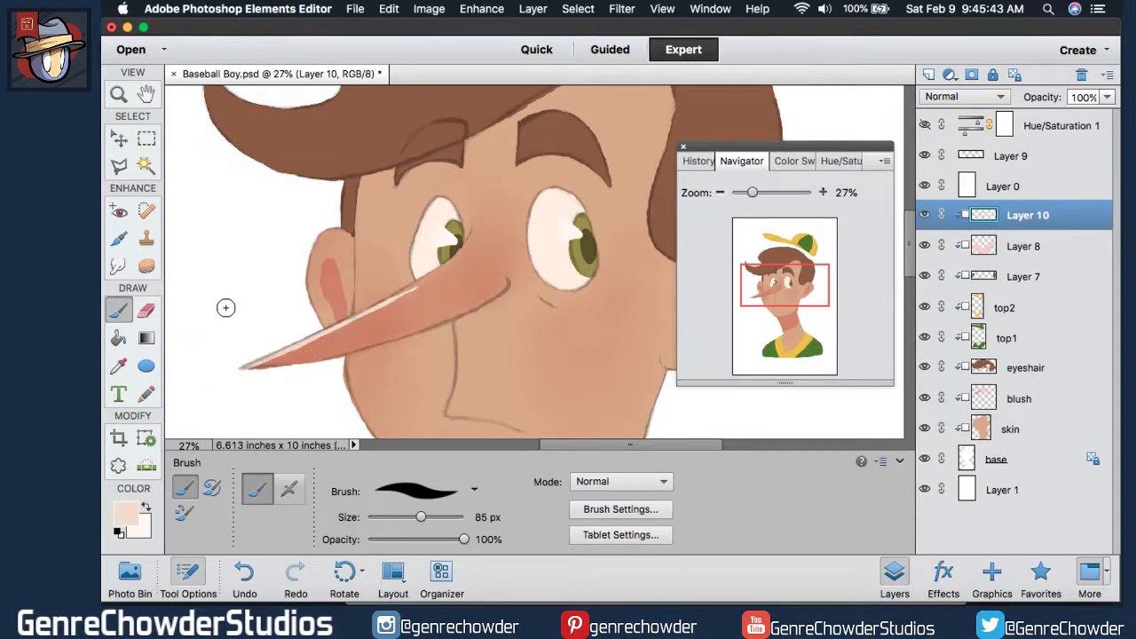
pyautogui.moveTo(362, 186); pyautogui.dragTo(355, 286)
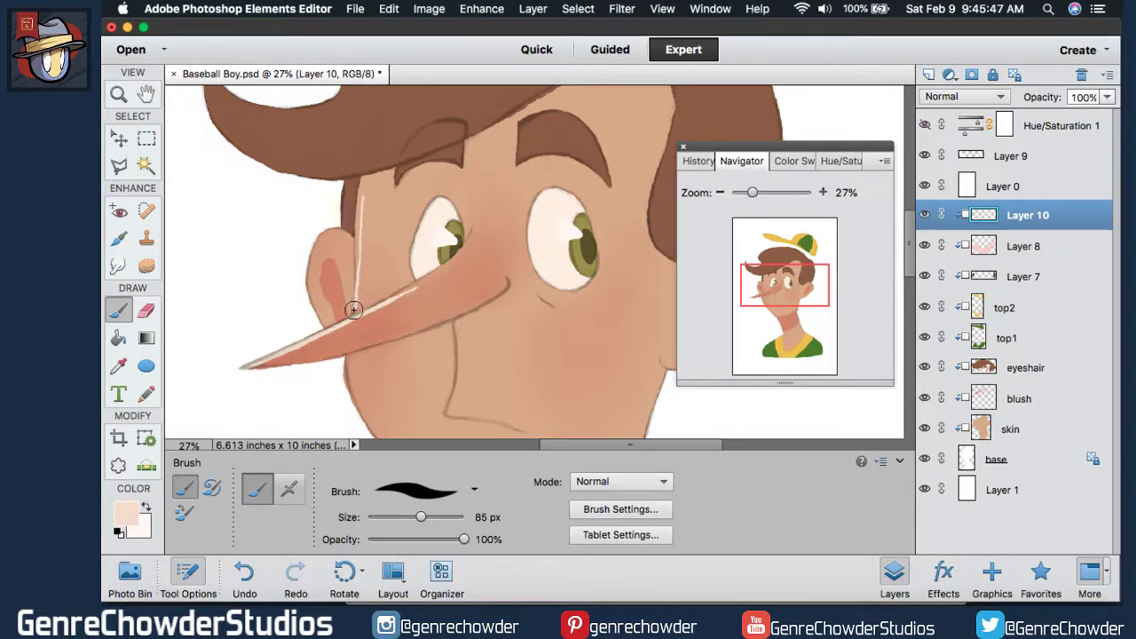
pyautogui.press('super+z')
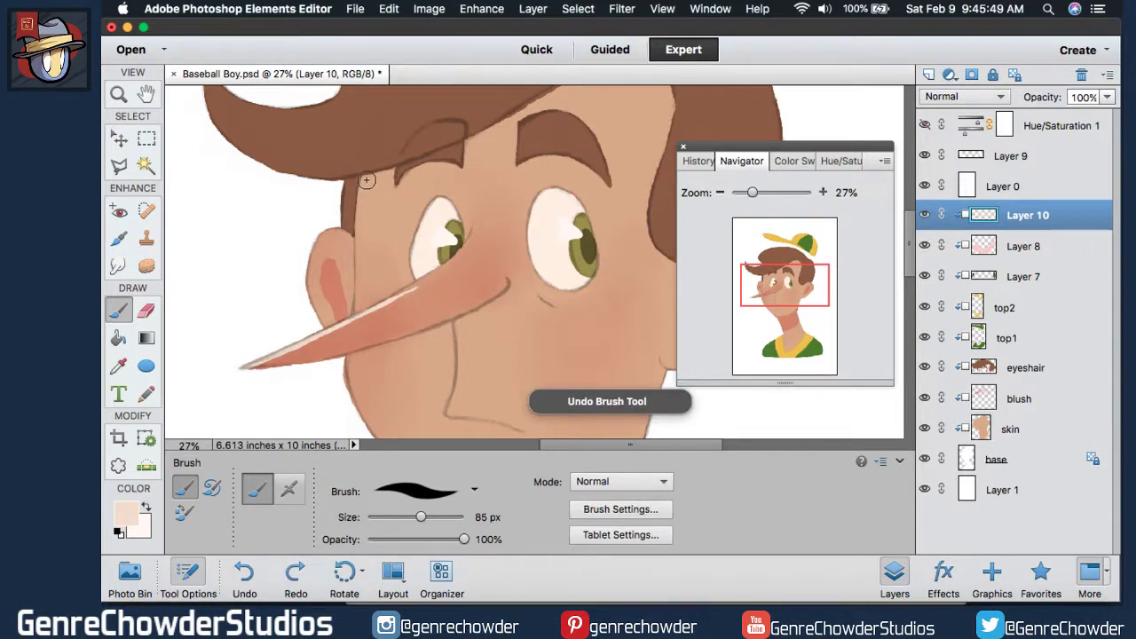
pyautogui.moveTo(365, 187); pyautogui.dragTo(356, 266)
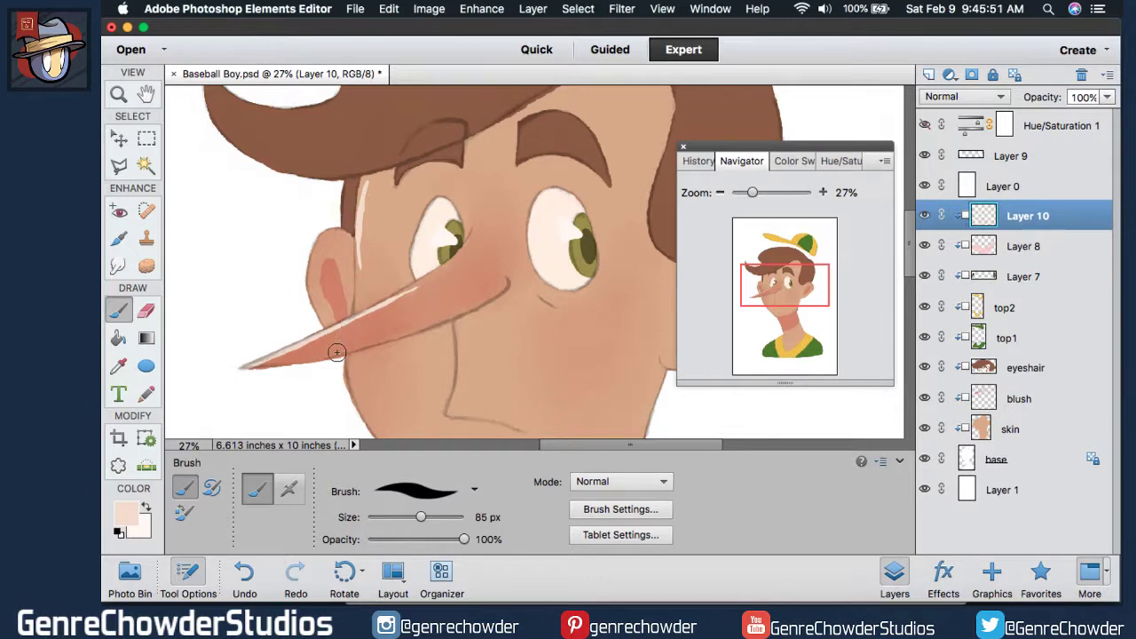
pyautogui.moveTo(907, 231); pyautogui.dragTo(907, 253)
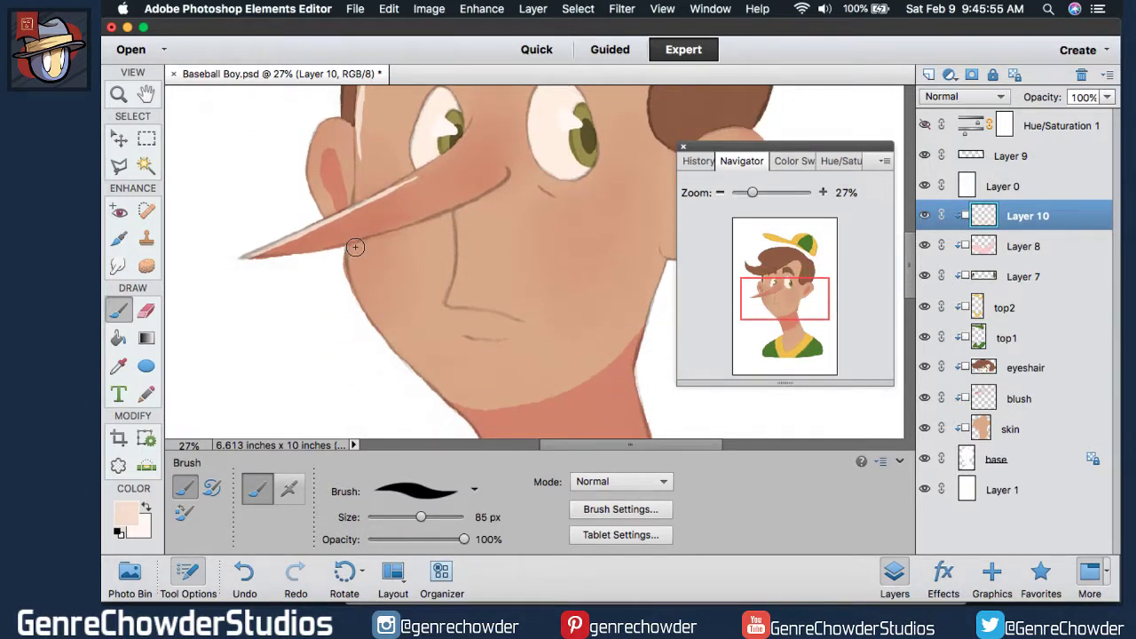
pyautogui.moveTo(355, 246); pyautogui.dragTo(362, 300)
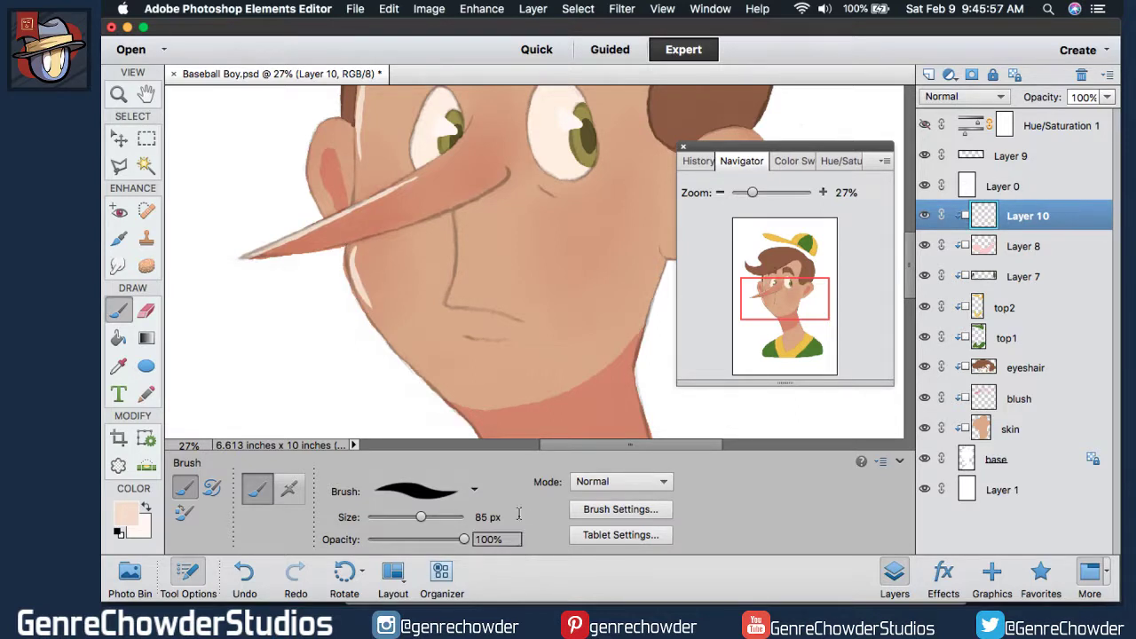
# Try a light highlight down the front edge of the chin and neck, and undo it.
pyautogui.moveTo(695, 197); pyautogui.dragTo(607, 193)
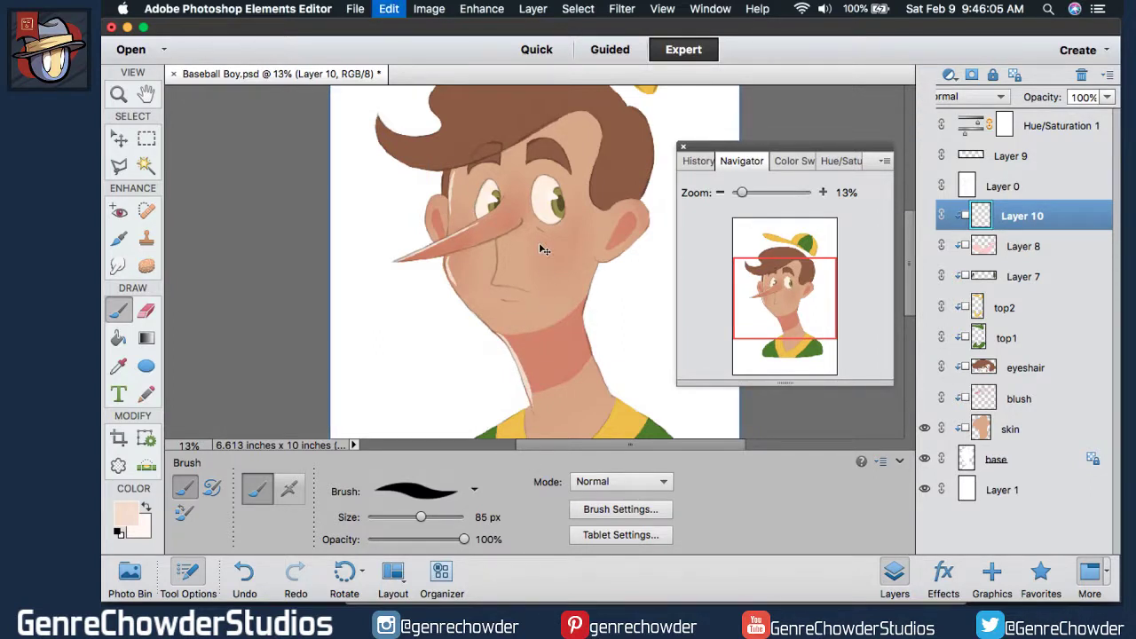
pyautogui.press('super+z')
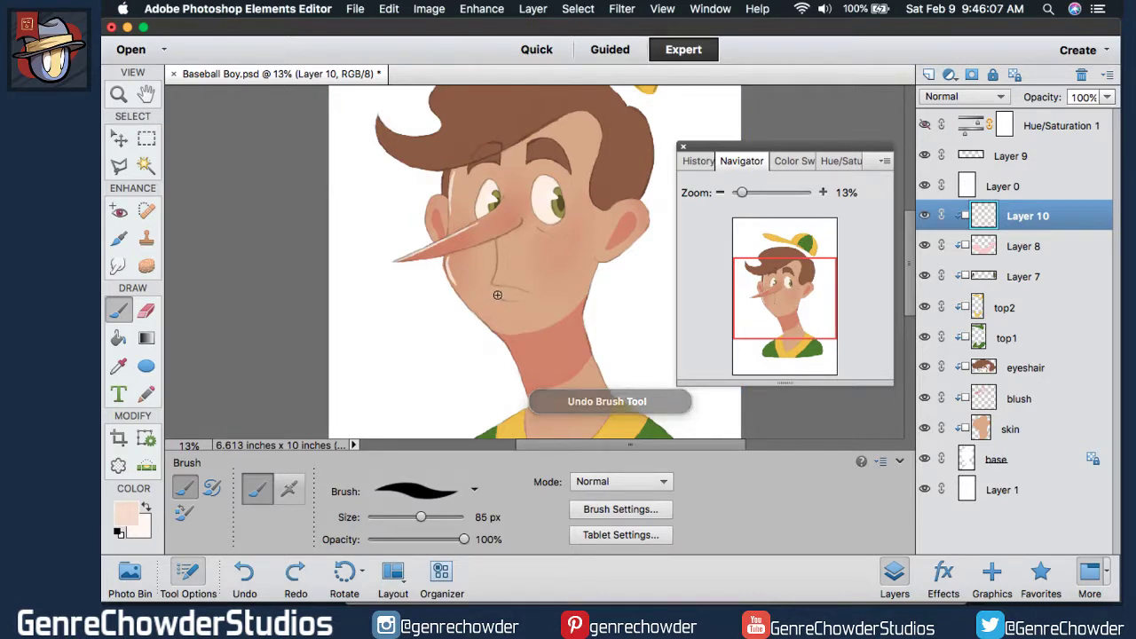
pyautogui.press('super+z')
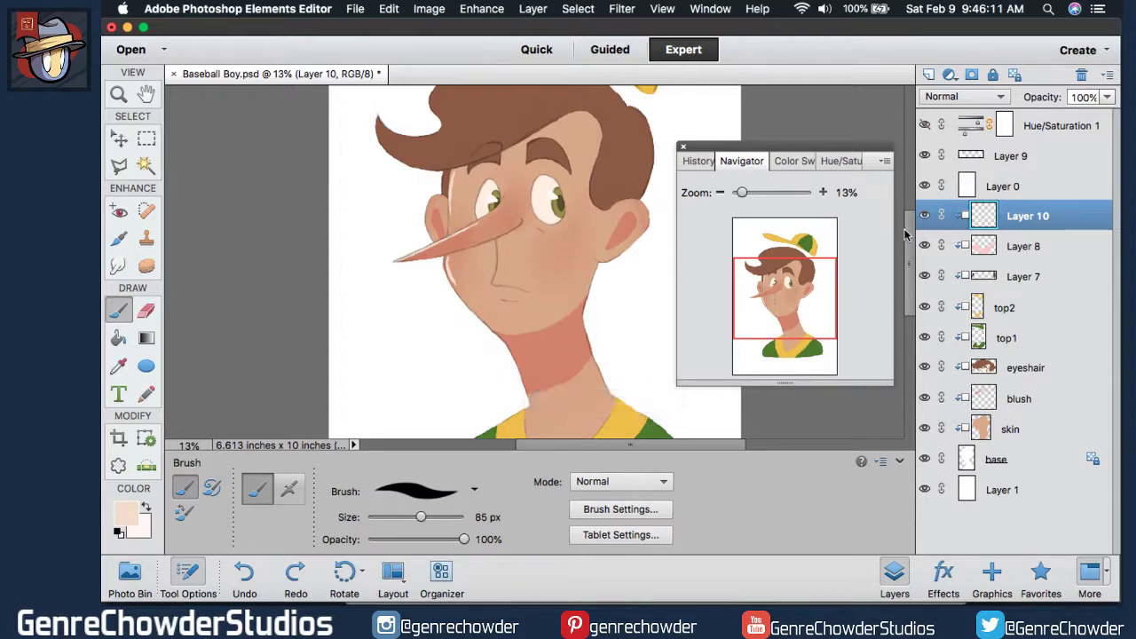
# Paint a thin light highlight along the front curve of the hair with the 85 px brush, undoing the unwanted strokes.
pyautogui.moveTo(907, 236); pyautogui.dragTo(906, 189)
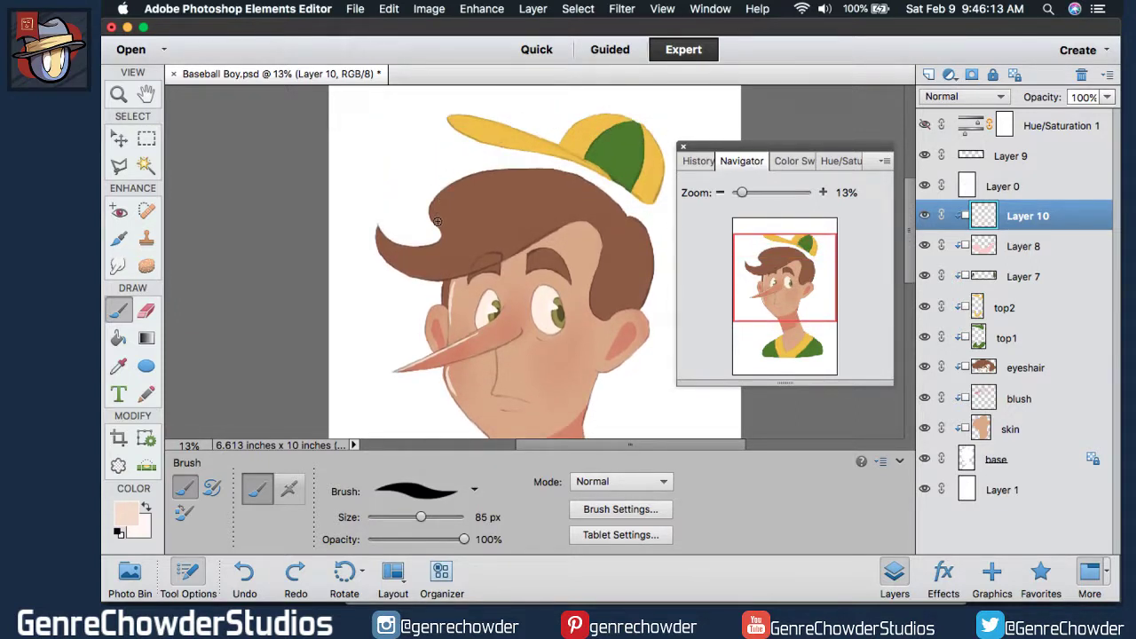
pyautogui.moveTo(434, 215); pyautogui.dragTo(490, 178)
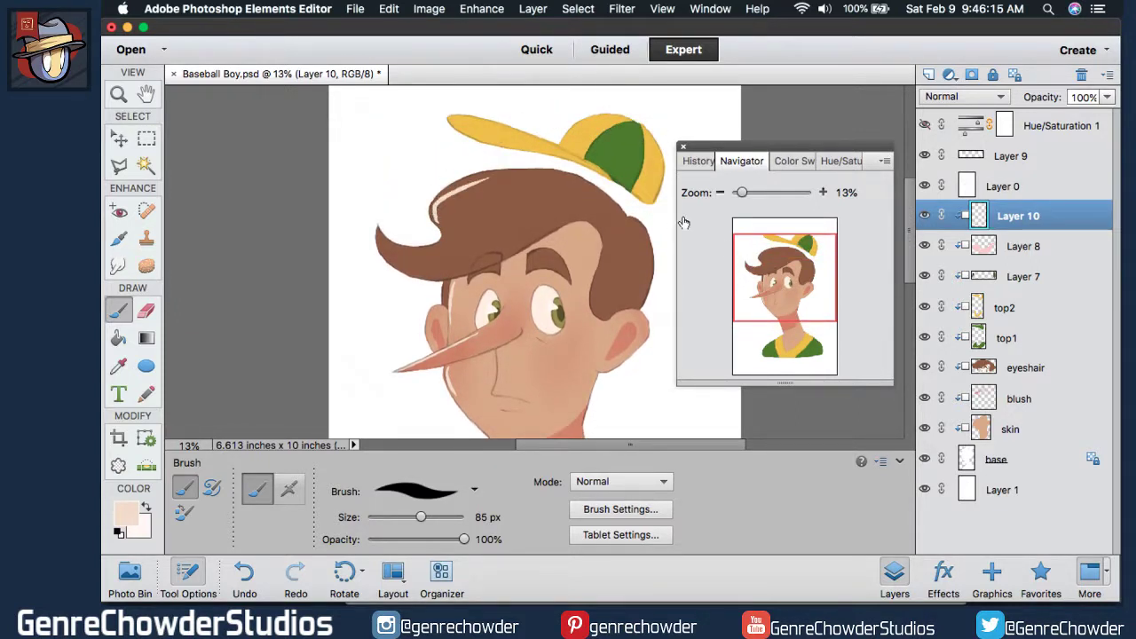
pyautogui.press('super+z')
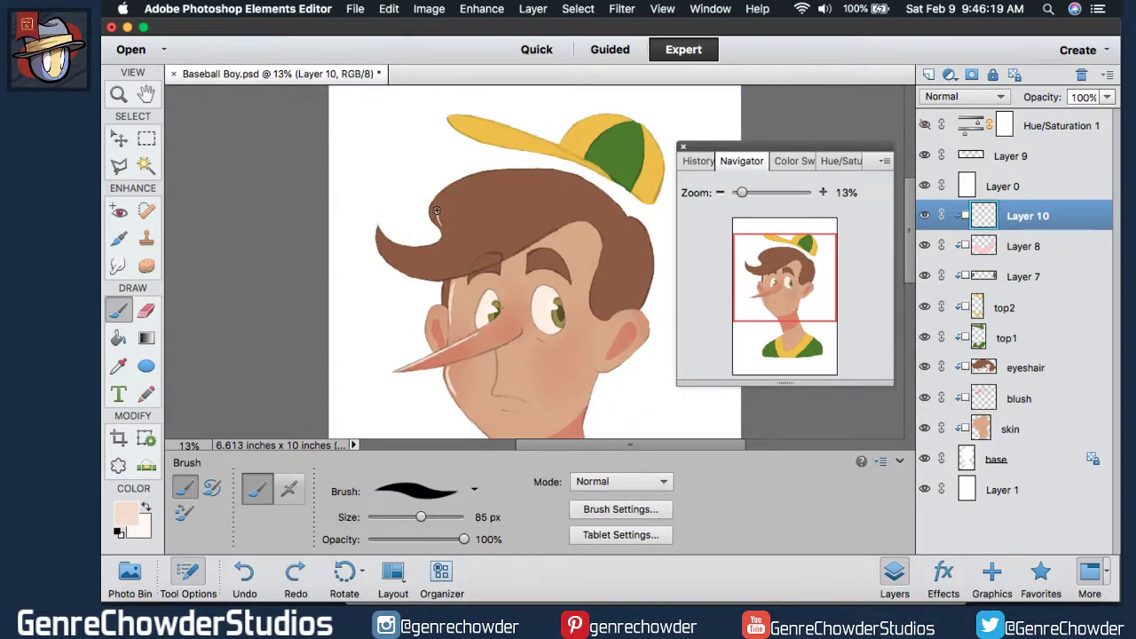
pyautogui.moveTo(434, 215); pyautogui.dragTo(474, 179)
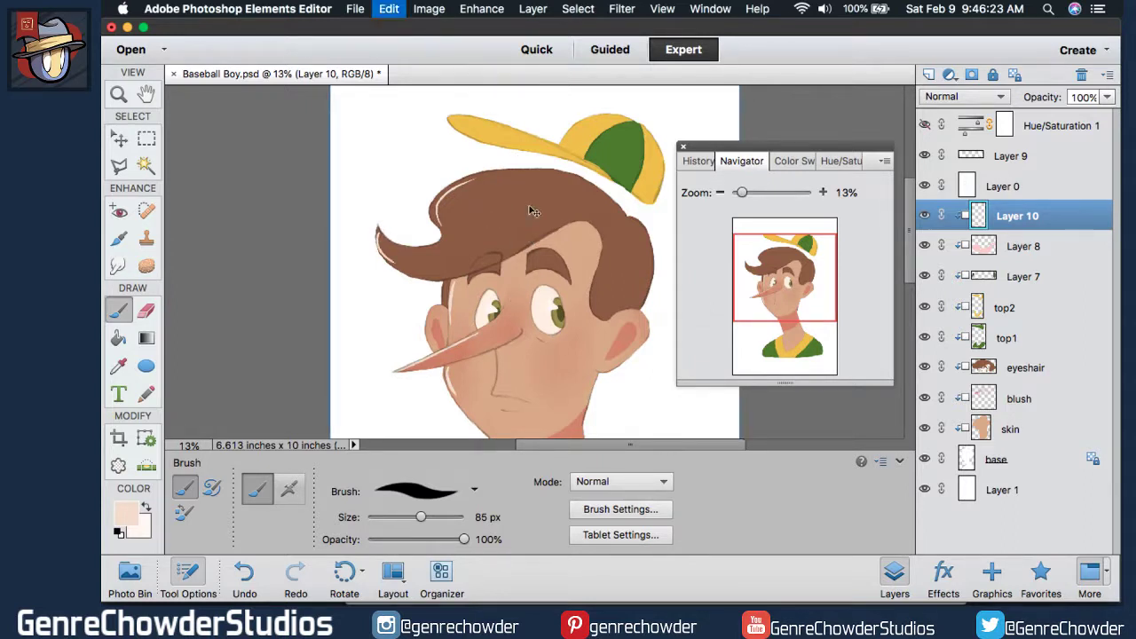
pyautogui.press('super+z')
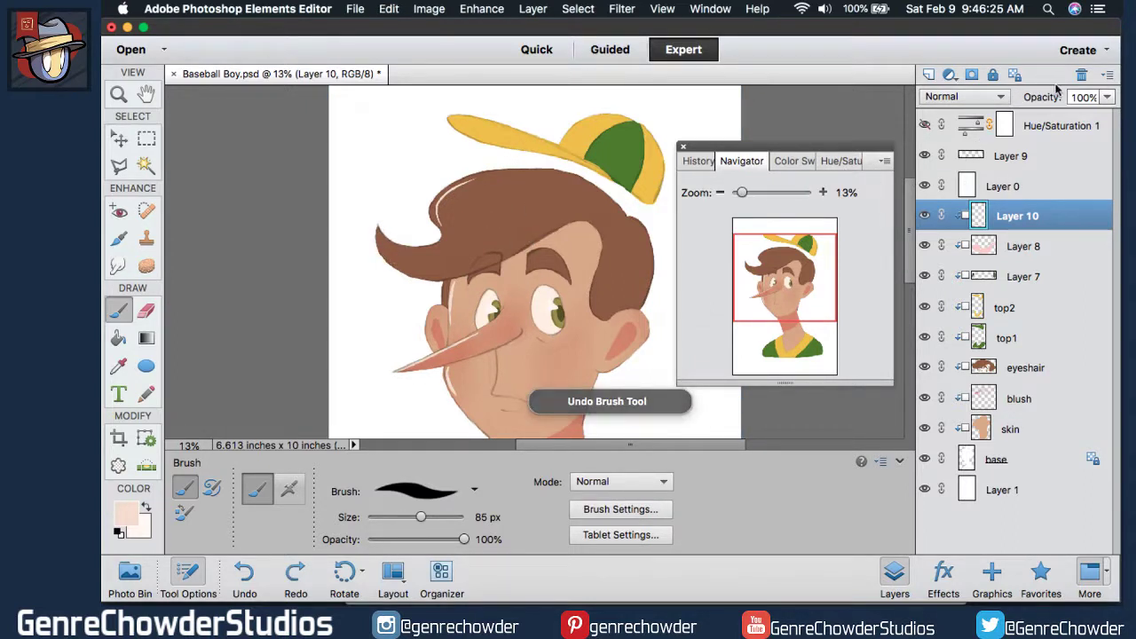
# Lower the opacity of Layer 10 to 45%.
pyautogui.moveTo(1049, 97); pyautogui.dragTo(999, 99)
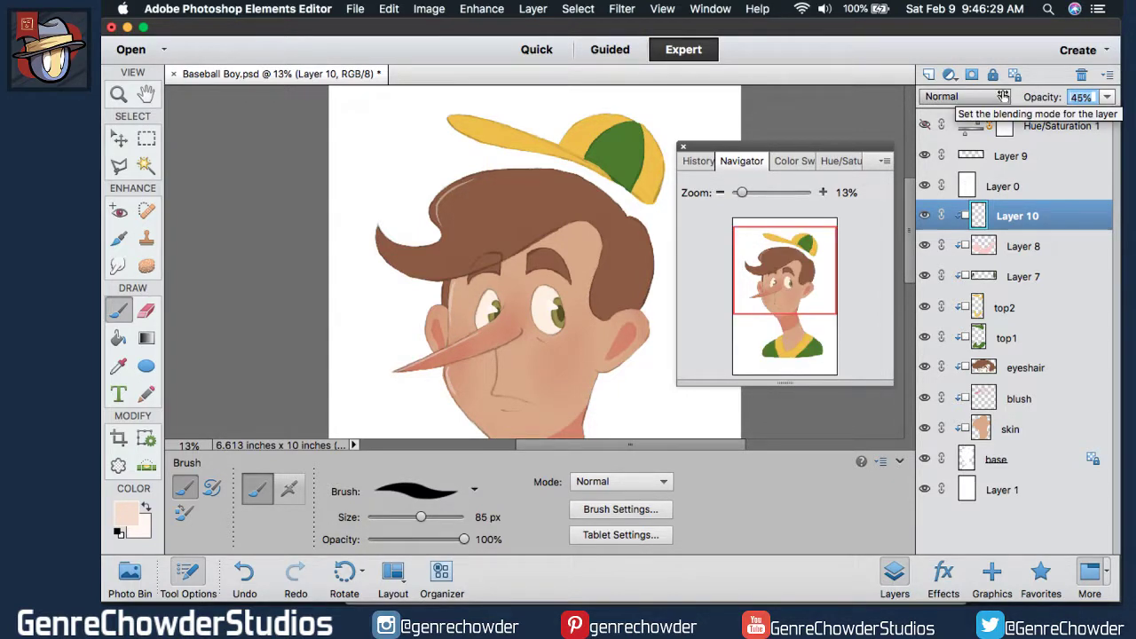
pyautogui.moveTo(688, 202); pyautogui.dragTo(693, 203)
pyautogui.click(146, 310)
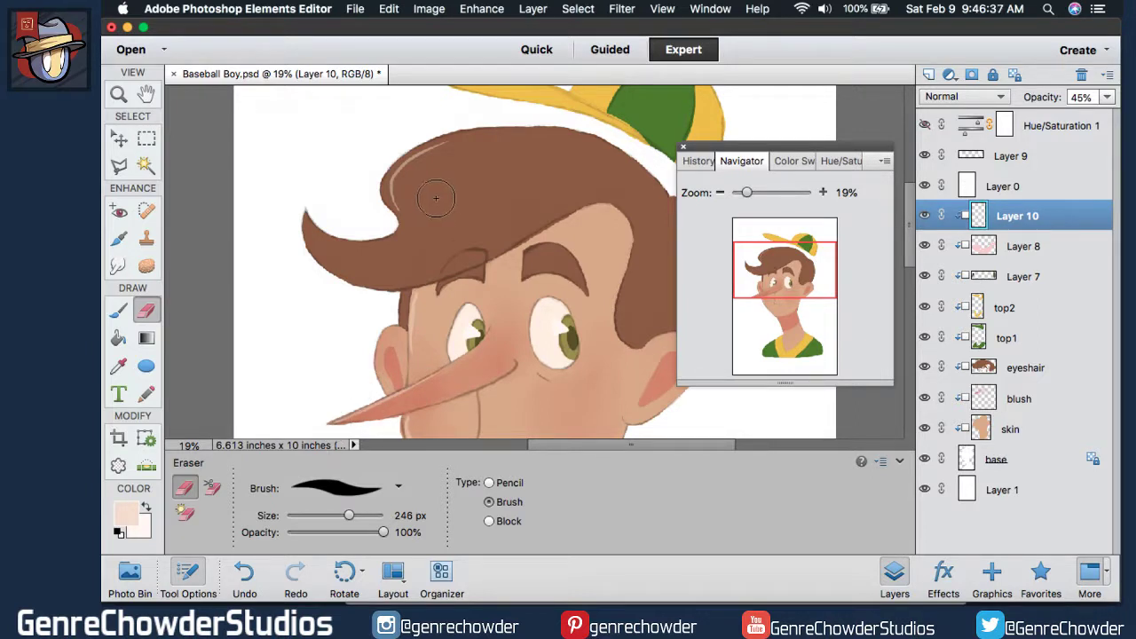
# Paint short light highlight strokes on both eyebrows with the 85 px brush on Layer 10, undoing the unwanted ones.
pyautogui.click(118, 310)
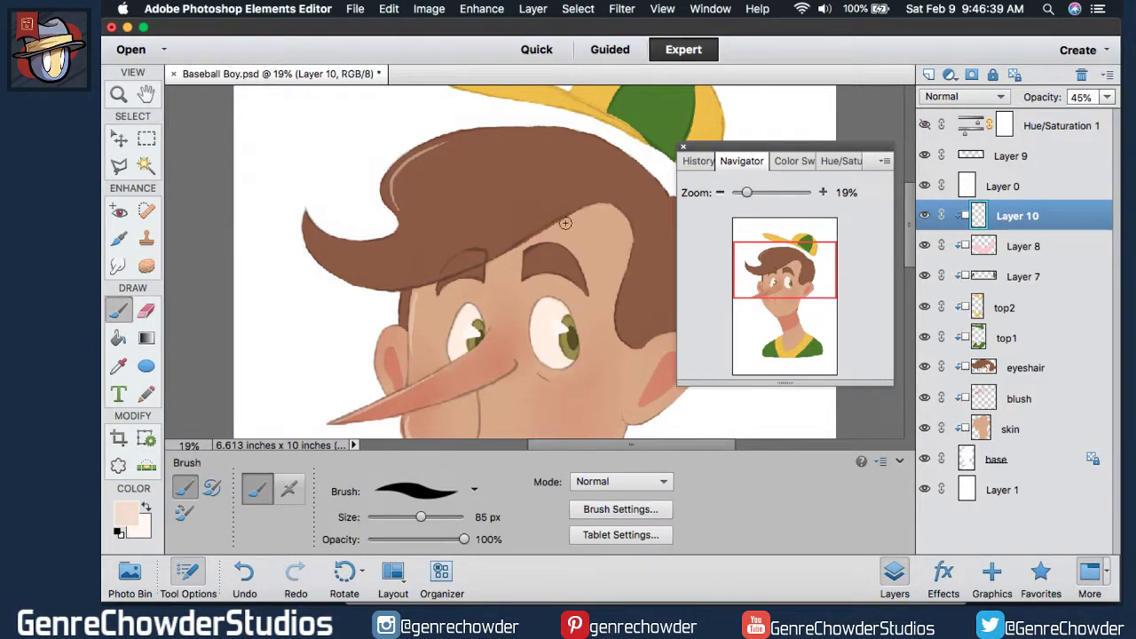
pyautogui.press('super+z')
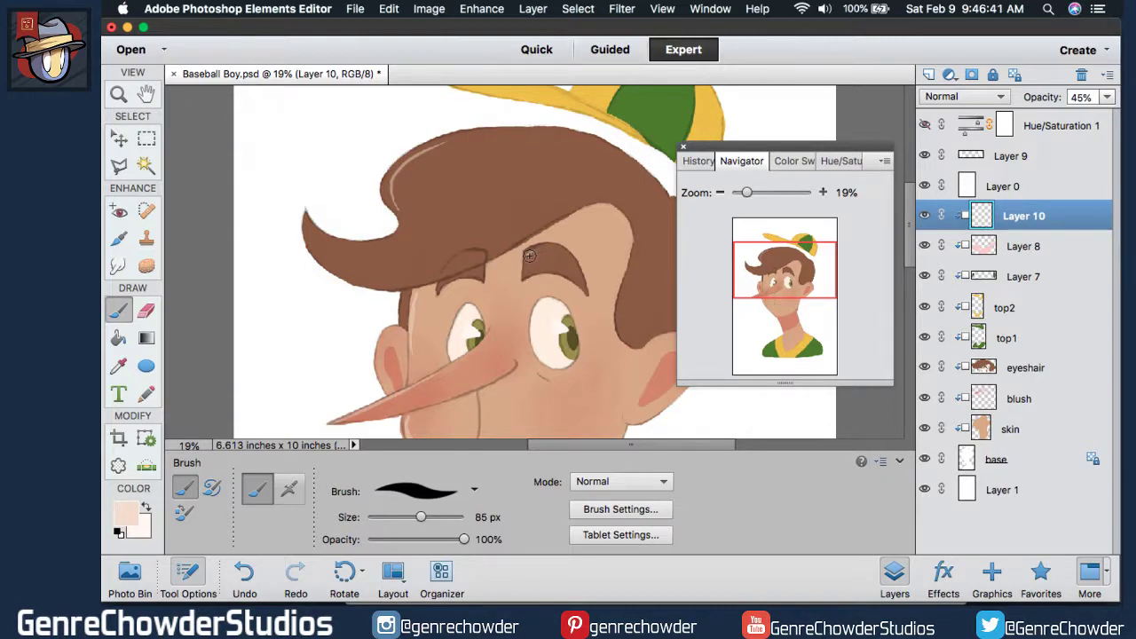
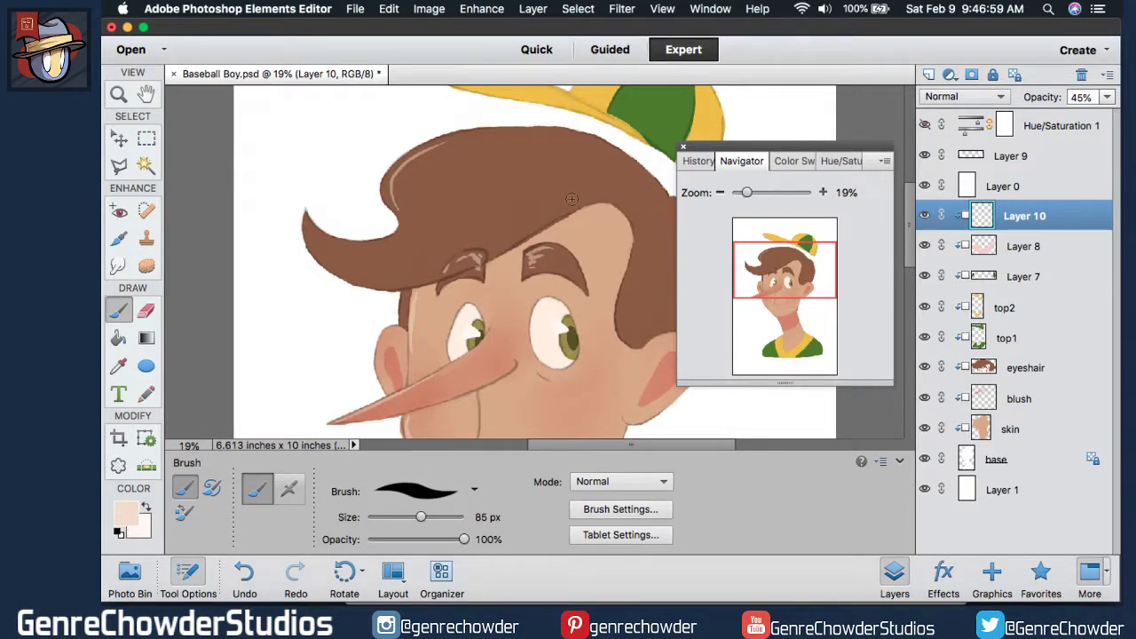
pyautogui.press('super+z')
pyautogui.moveTo(480, 258); pyautogui.dragTo(483, 260)
pyautogui.moveTo(557, 253); pyautogui.dragTo(571, 267)
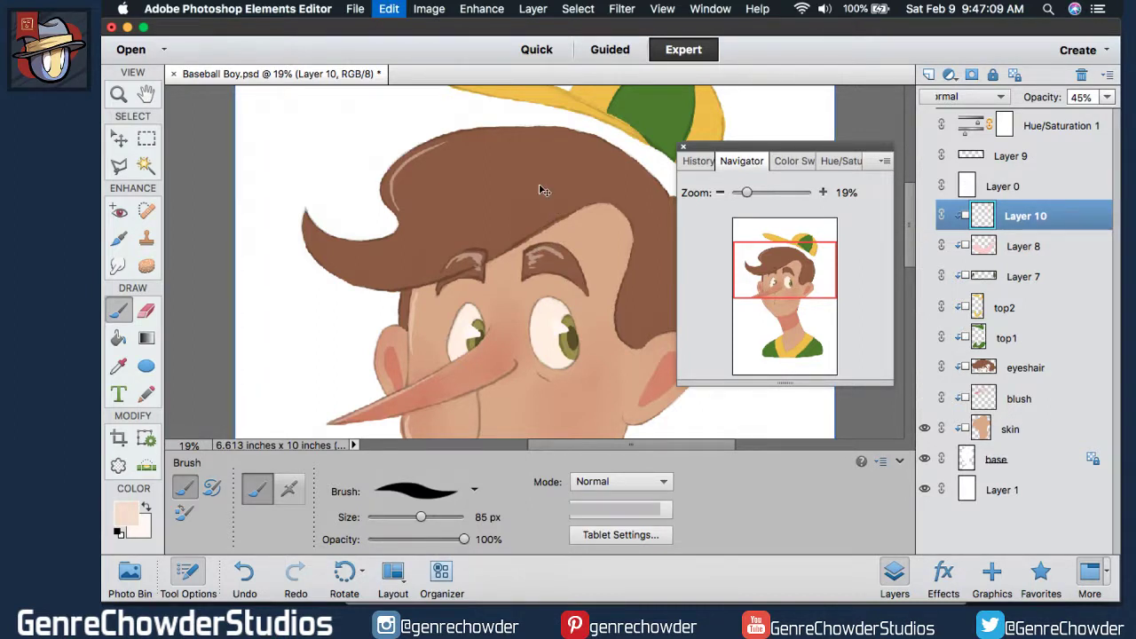
pyautogui.press('super+z')
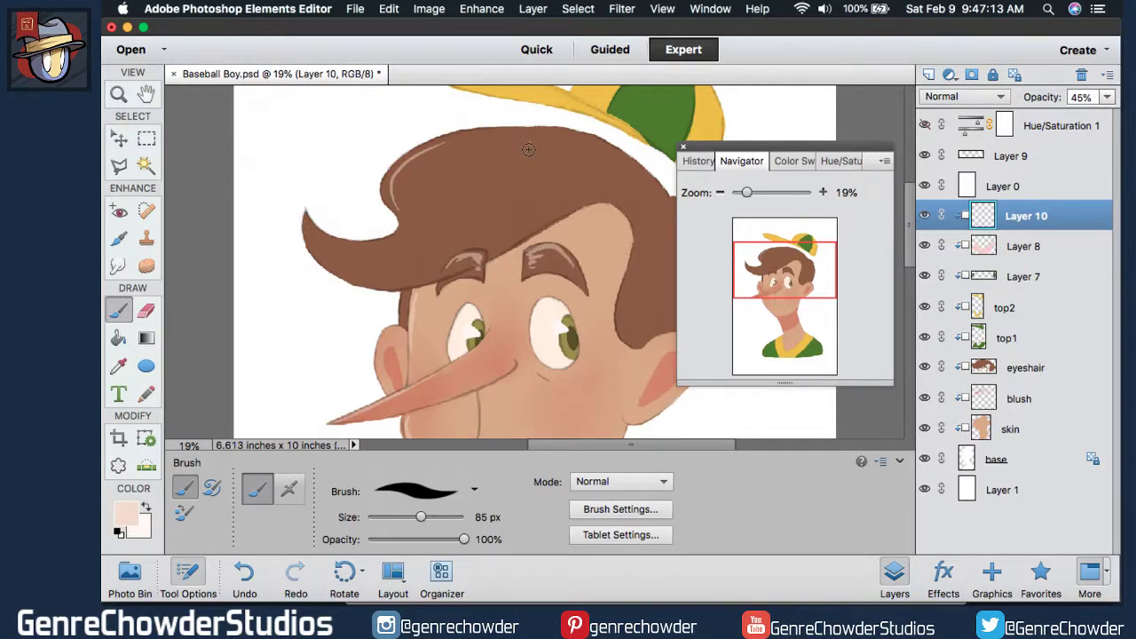
pyautogui.press('super+z')
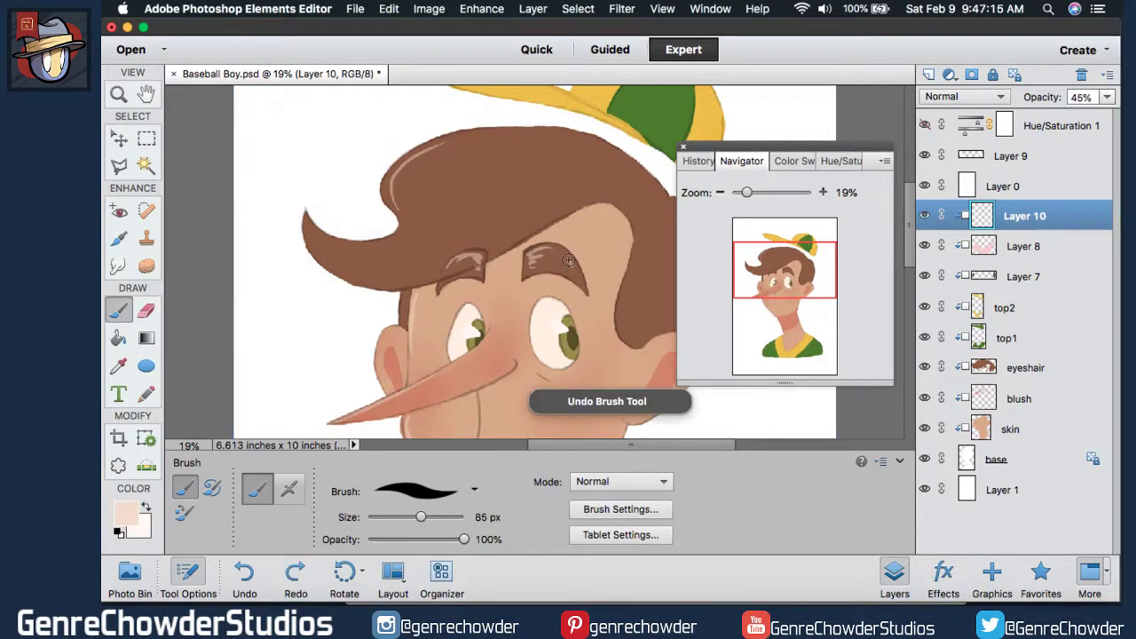
pyautogui.click(515, 300)
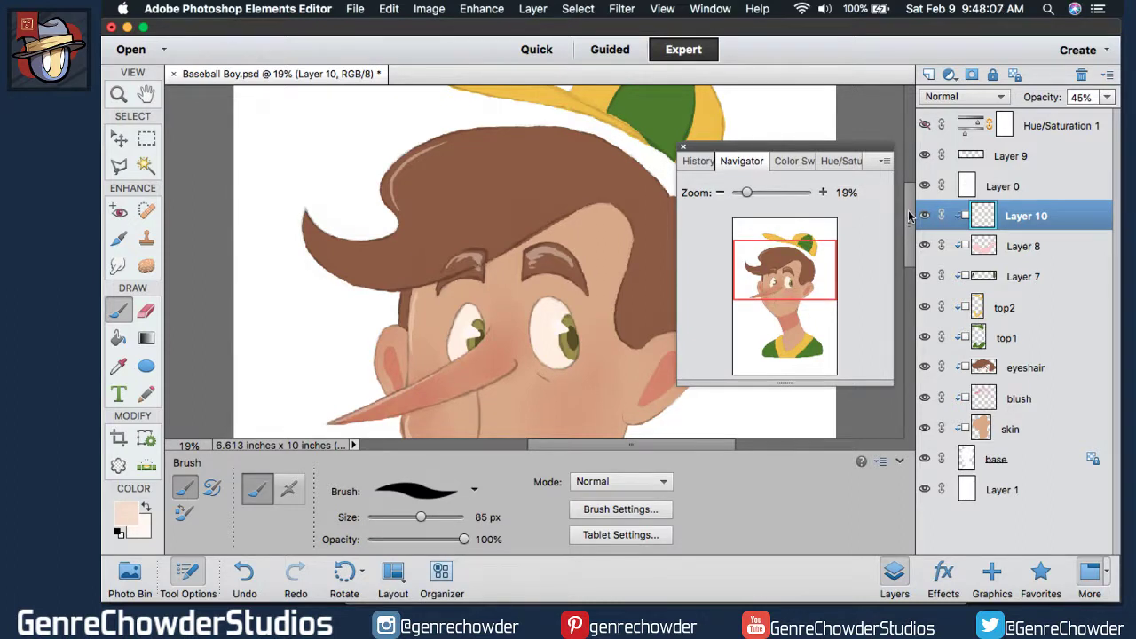
# Trim the light highlight along the front edge of the face with a 63 px eraser on Layer 10.
pyautogui.scroll(-2, 909, 221)
pyautogui.moveTo(908, 220)
pyautogui.mouseDown()
pyautogui.moveTo(903, 289)
pyautogui.moveTo(902, 241)
pyautogui.mouseUp()
pyautogui.click(146, 309)
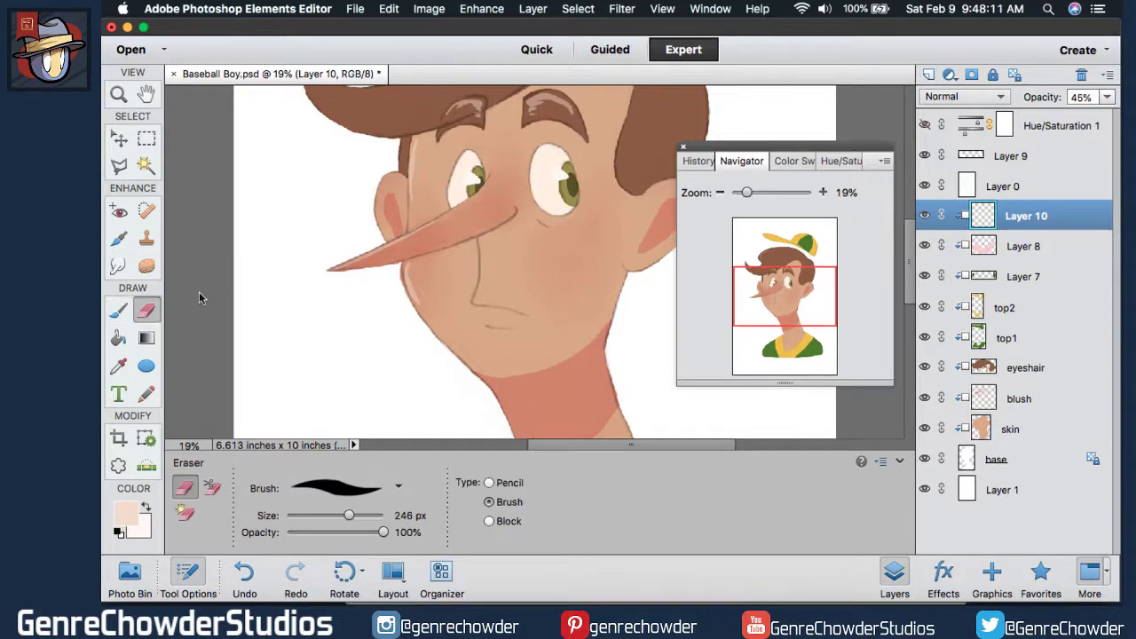
pyautogui.click(332, 515)
pyautogui.moveTo(409, 259); pyautogui.dragTo(429, 319)
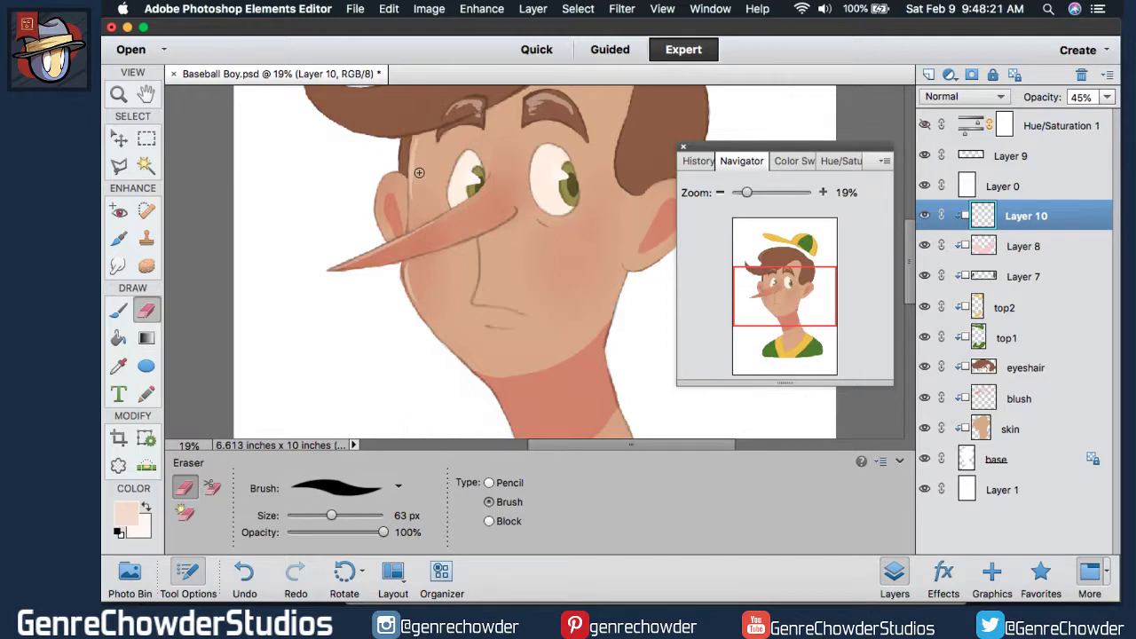
pyautogui.moveTo(415, 212)
pyautogui.mouseDown()
pyautogui.moveTo(421, 148)
pyautogui.moveTo(422, 229)
pyautogui.mouseUp()
# Paint a light highlight down the nose bridge with the 85 px brush, clean it with the 63 px eraser, and undo the stray under-eye stroke.
pyautogui.click(118, 311)
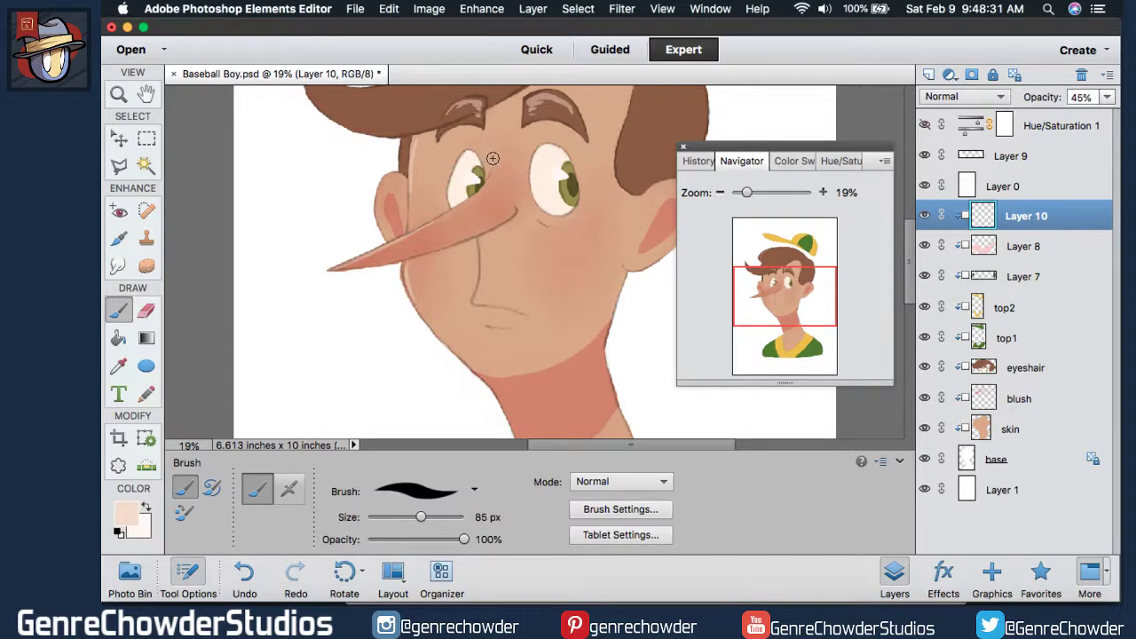
pyautogui.moveTo(494, 152)
pyautogui.mouseDown()
pyautogui.moveTo(490, 182)
pyautogui.moveTo(463, 205)
pyautogui.mouseUp()
pyautogui.click(147, 309)
pyautogui.moveTo(508, 212); pyautogui.dragTo(474, 231)
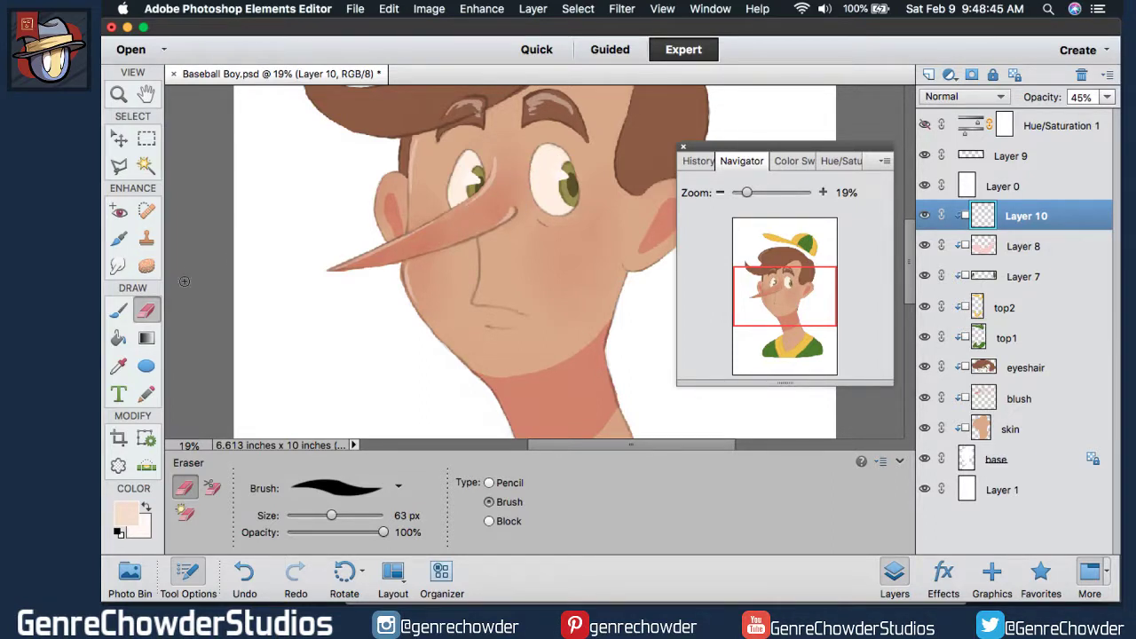
pyautogui.press('b')
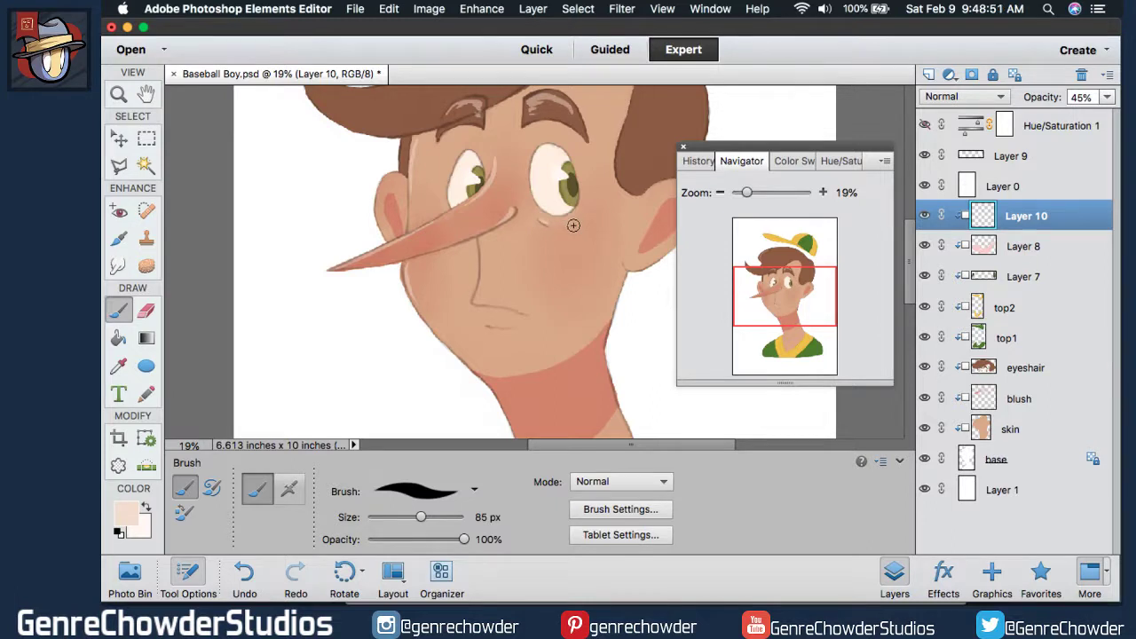
pyautogui.press('super+z')
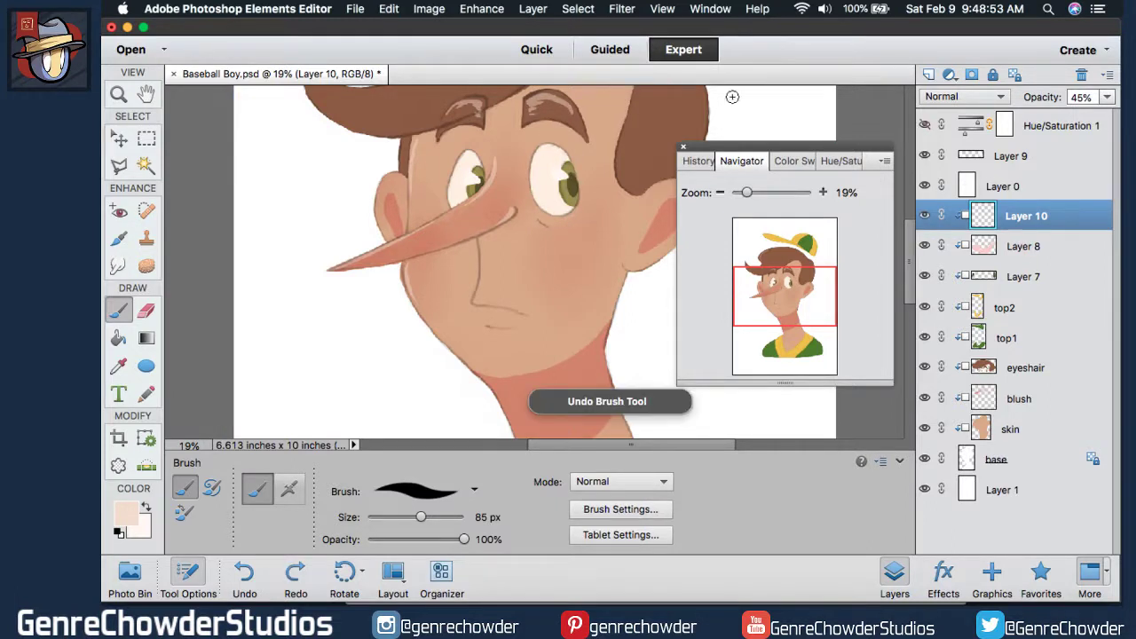
# Check the whole figure's values in grayscale by briefly showing the Hue/Saturation 1 layer.
pyautogui.moveTo(905, 242)
pyautogui.mouseDown()
pyautogui.moveTo(892, 304)
pyautogui.moveTo(896, 236)
pyautogui.mouseUp()
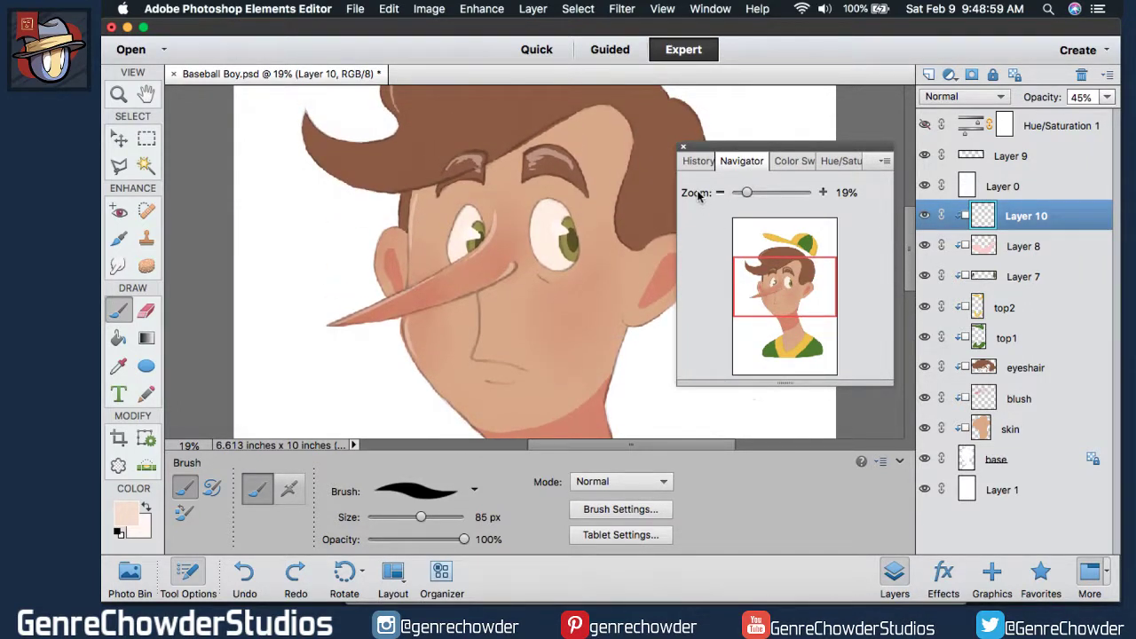
pyautogui.moveTo(699, 196); pyautogui.dragTo(687, 192)
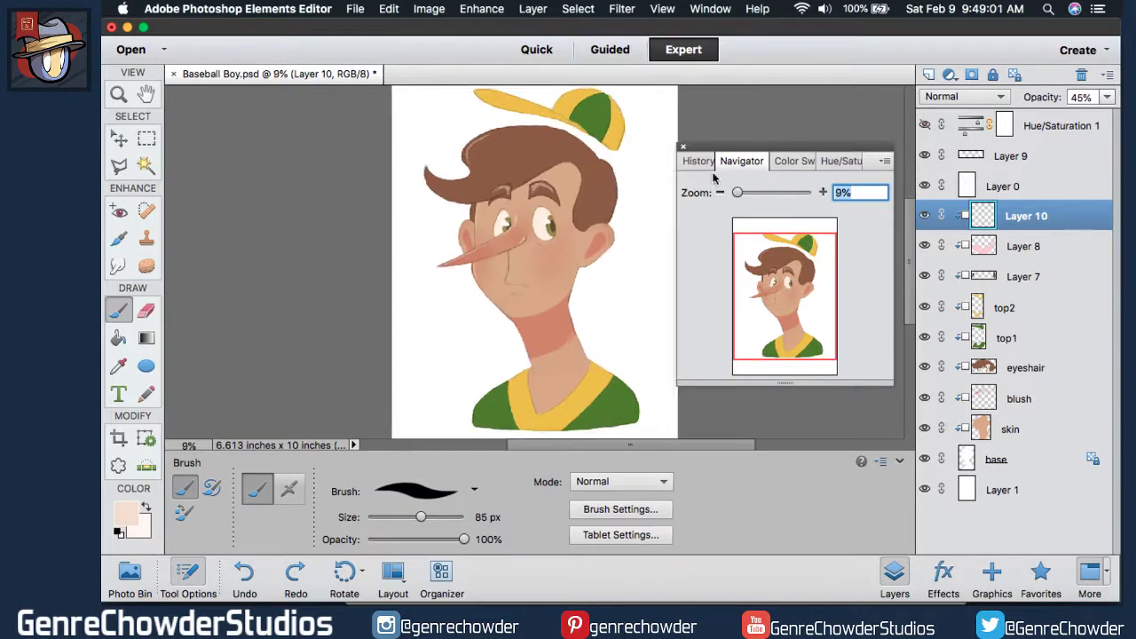
pyautogui.click(925, 125)
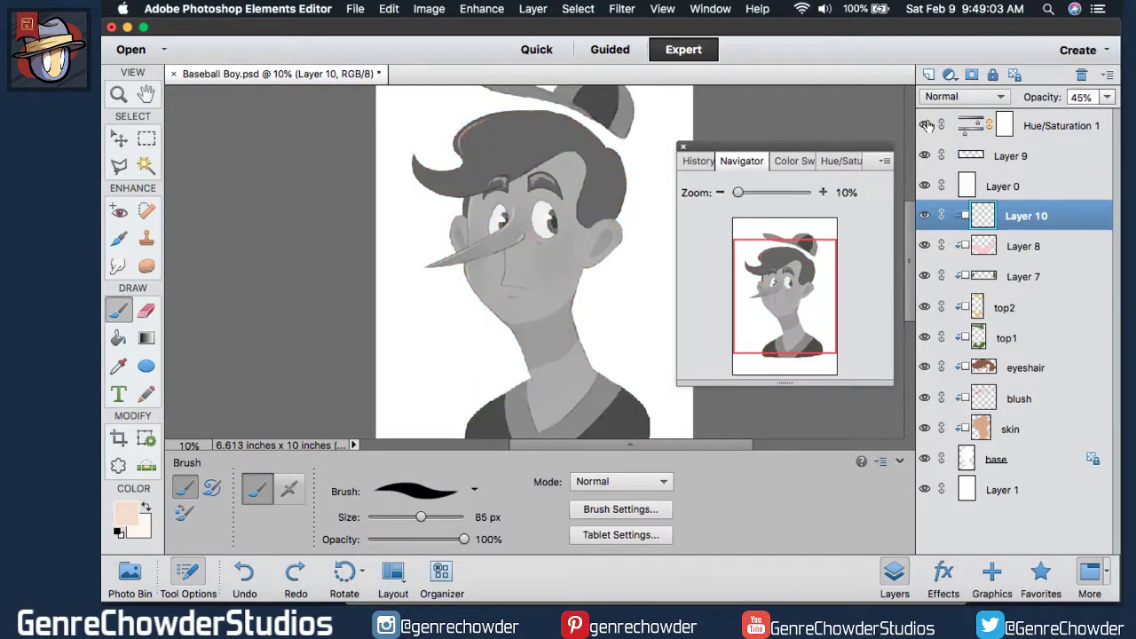
pyautogui.click(925, 125)
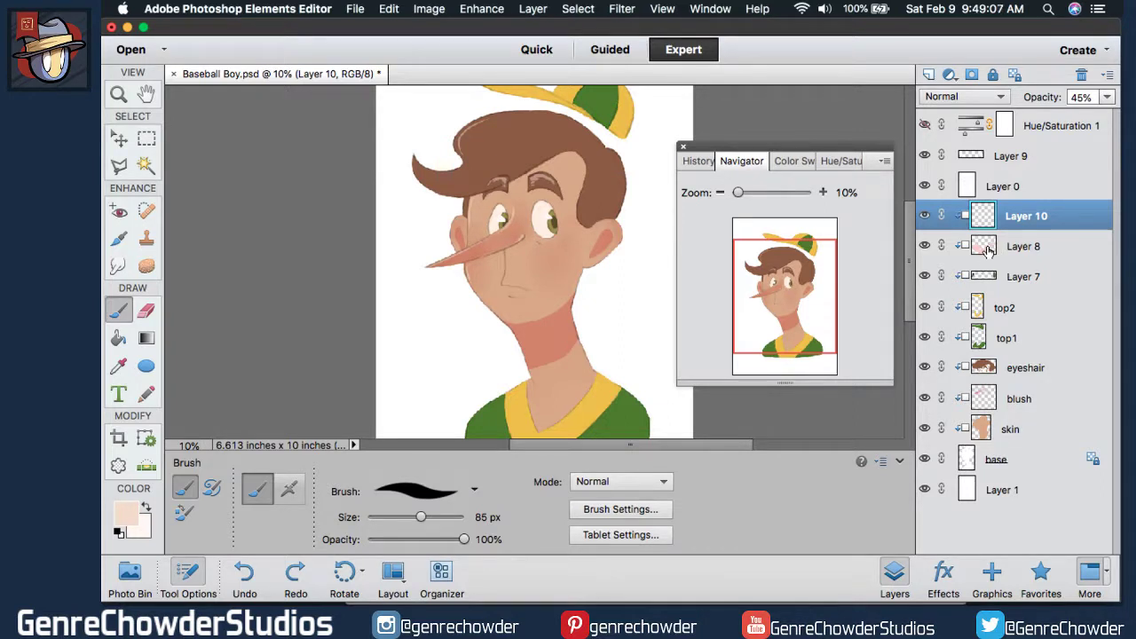
# Open the Hue/Saturation adjustment for the shading on Layer 8.
pyautogui.click(985, 249)
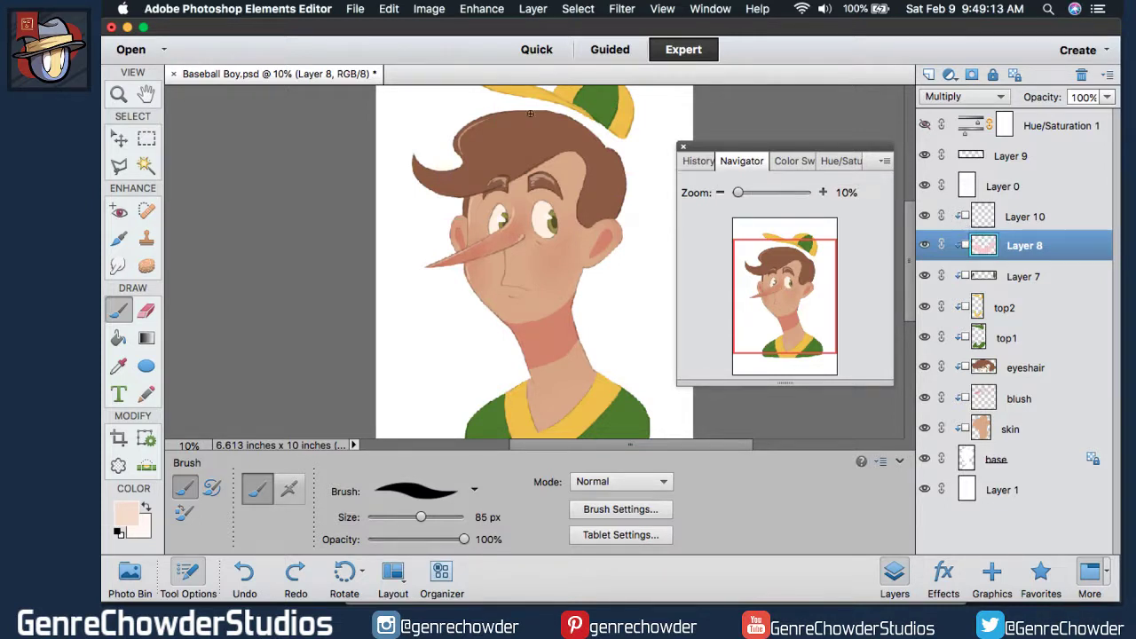
pyautogui.doubleClick(744, 161)
pyautogui.click(486, 9)
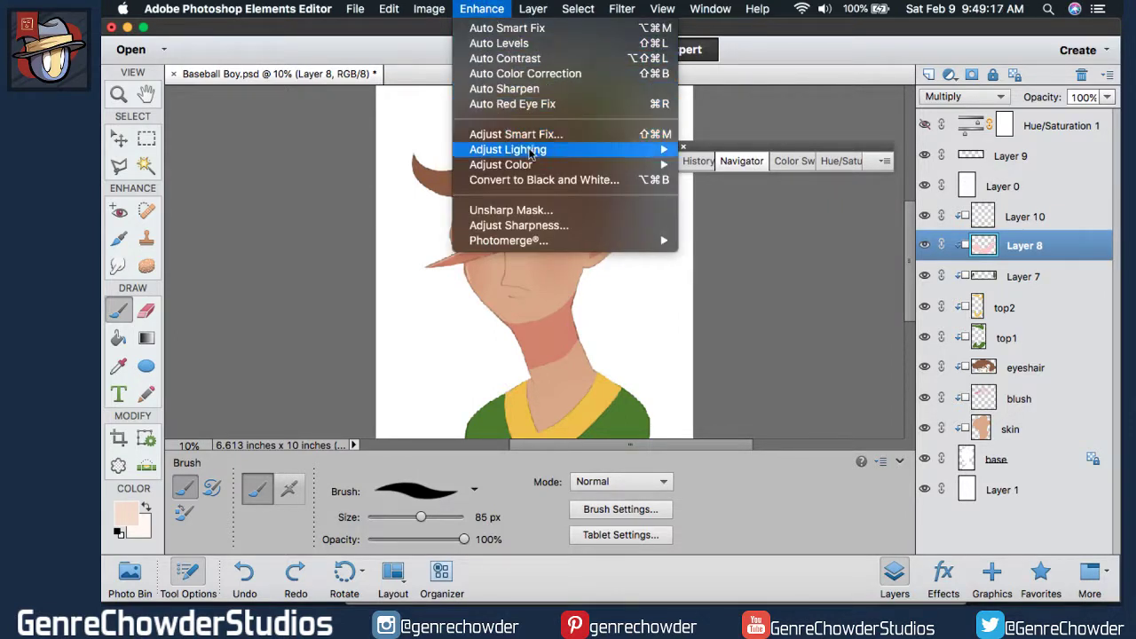
pyautogui.moveTo(533, 164)
pyautogui.click(742, 181)
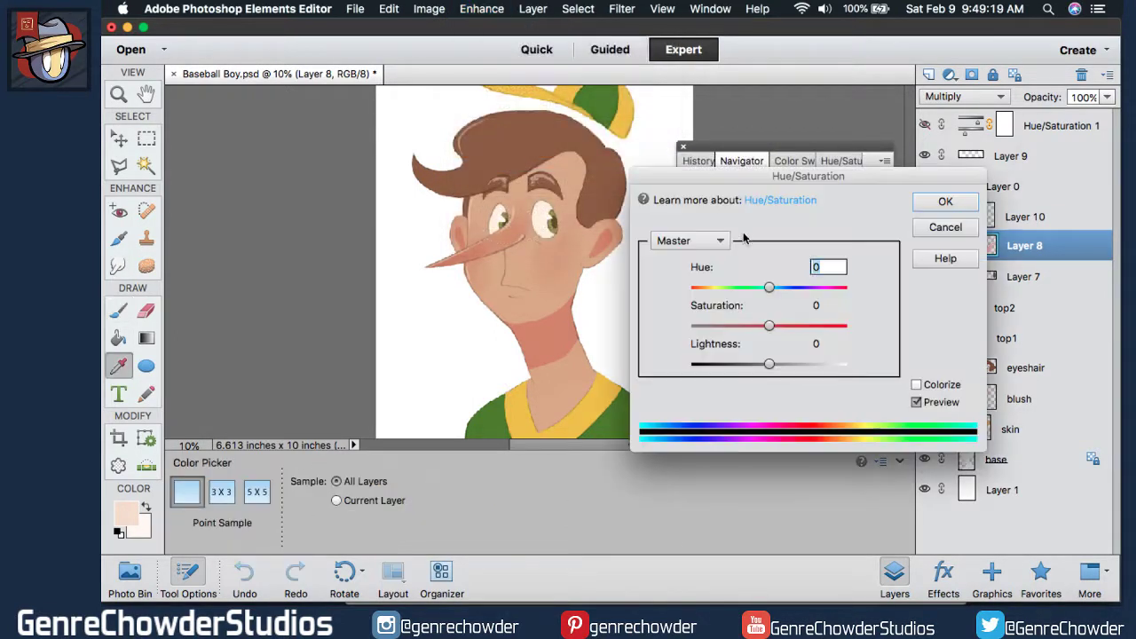
# Try recoloring the Layer 8 shading with different hue shifts and a lightness of -11.
pyautogui.moveTo(770, 364); pyautogui.dragTo(755, 367)
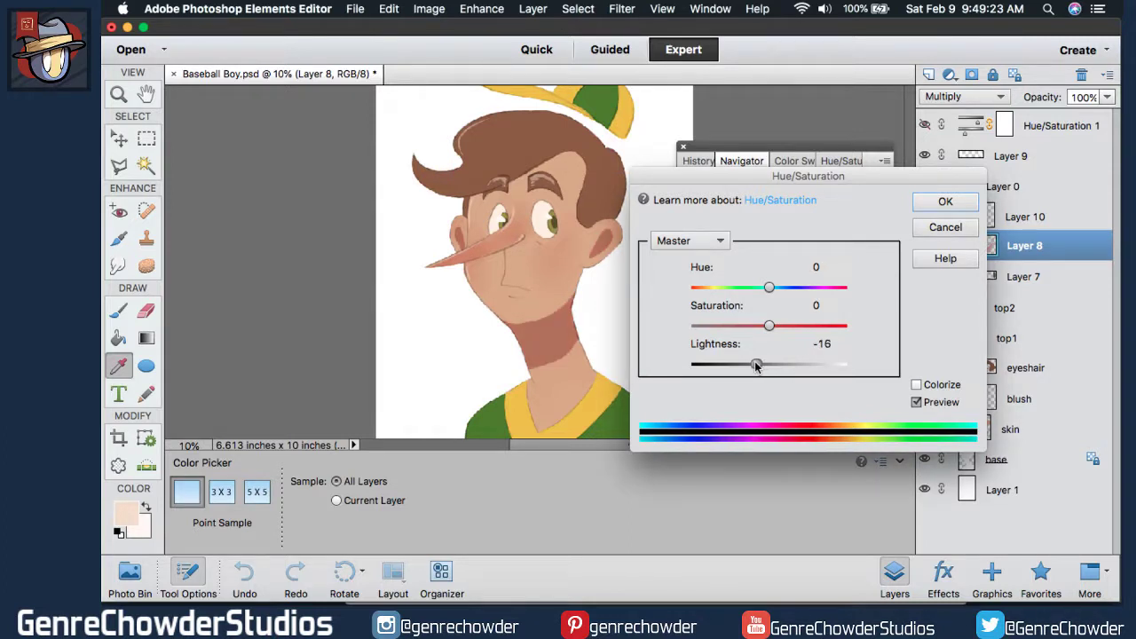
pyautogui.click(783, 286)
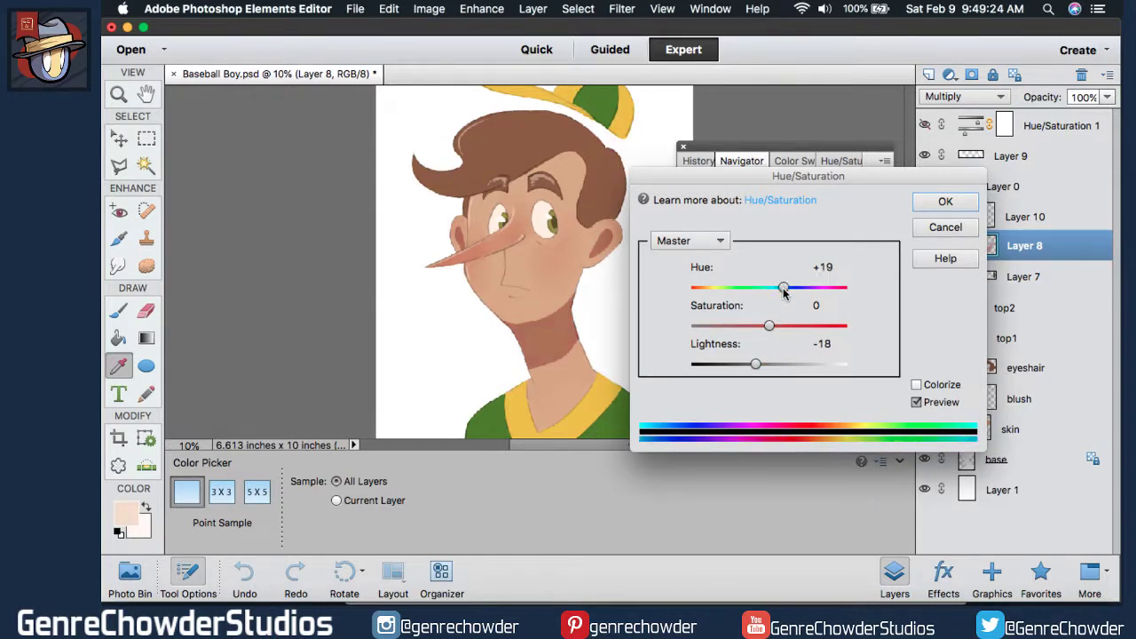
pyautogui.click(768, 366)
pyautogui.moveTo(760, 363); pyautogui.dragTo(757, 364)
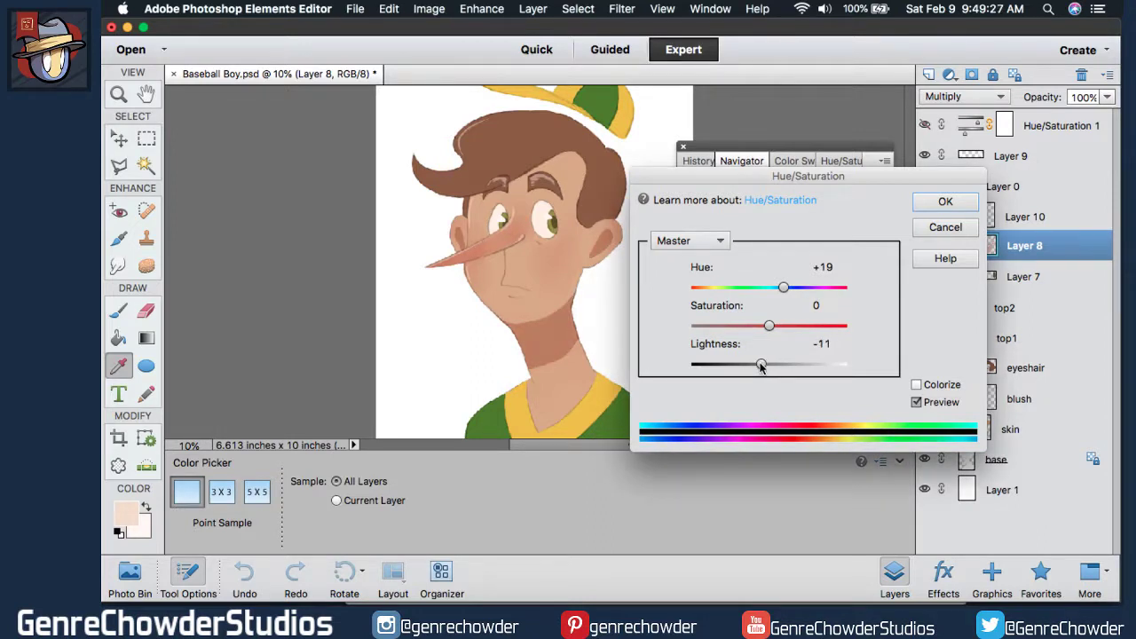
pyautogui.click(717, 285)
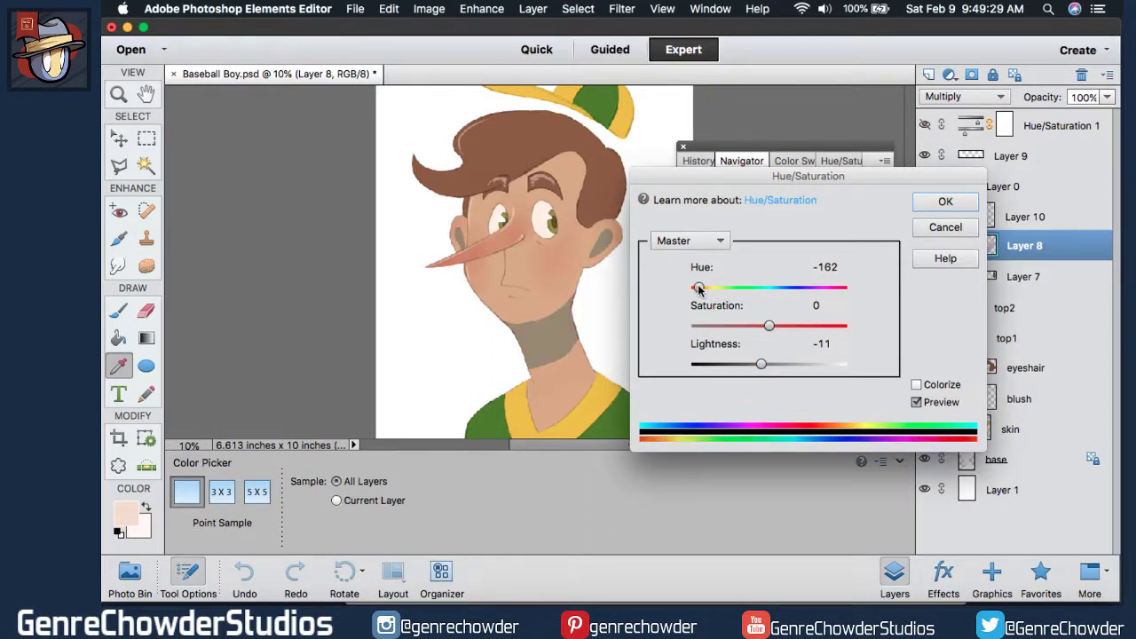
pyautogui.click(743, 287)
pyautogui.click(725, 288)
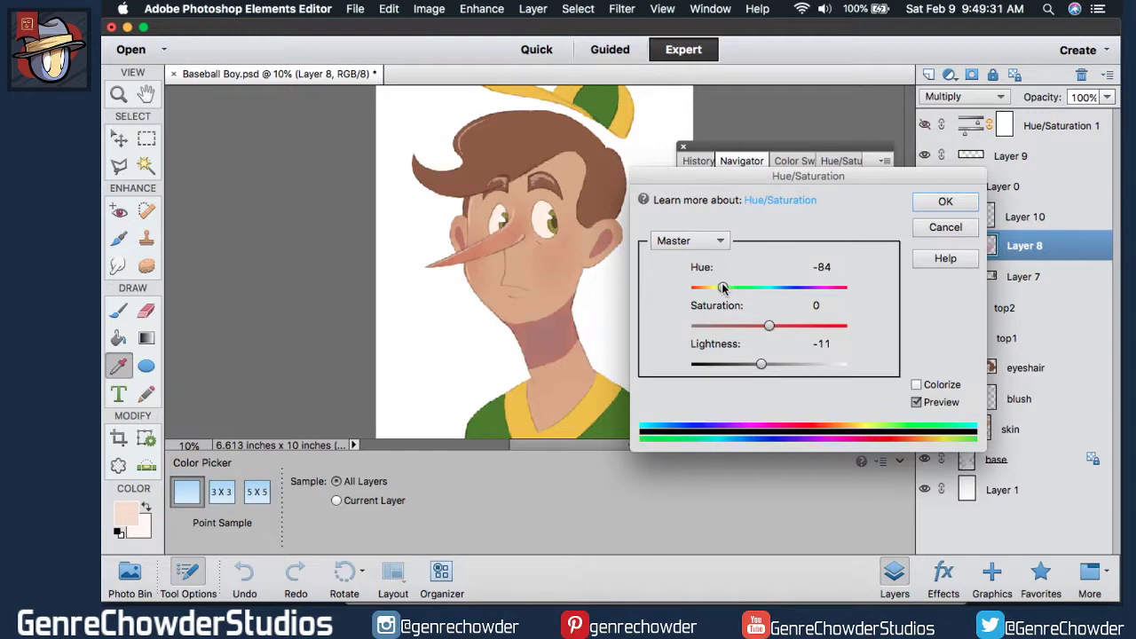
pyautogui.moveTo(713, 288); pyautogui.dragTo(759, 287)
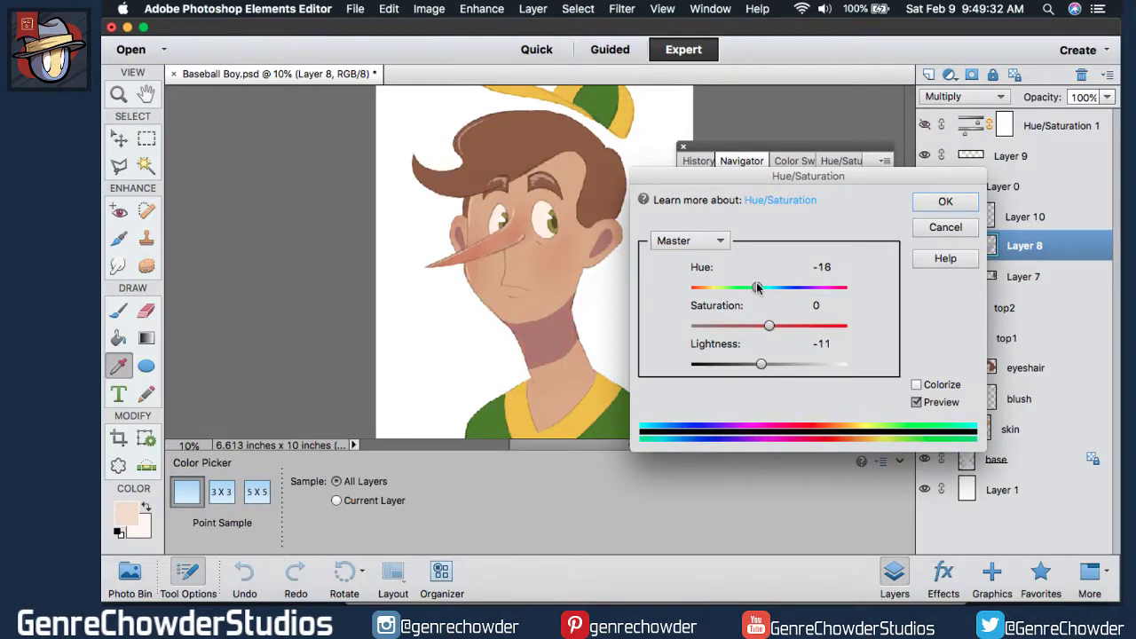
# Colorize the Layer 8 shading with hue 19, saturation 49 and lightness -7, and apply the adjustment.
pyautogui.click(915, 384)
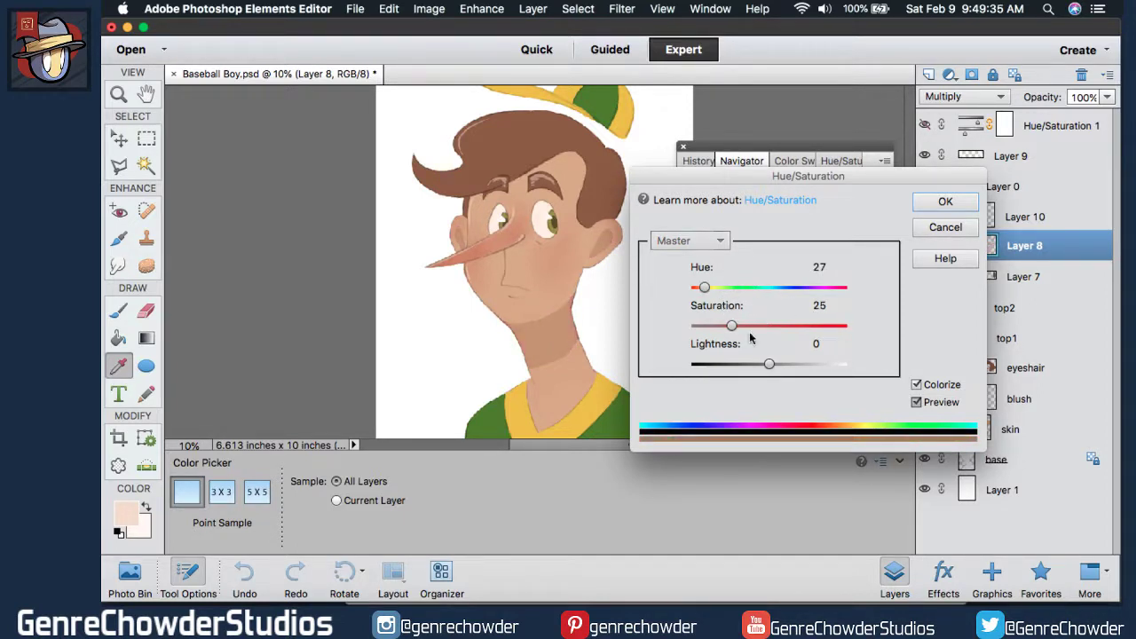
pyautogui.moveTo(748, 365); pyautogui.dragTo(752, 365)
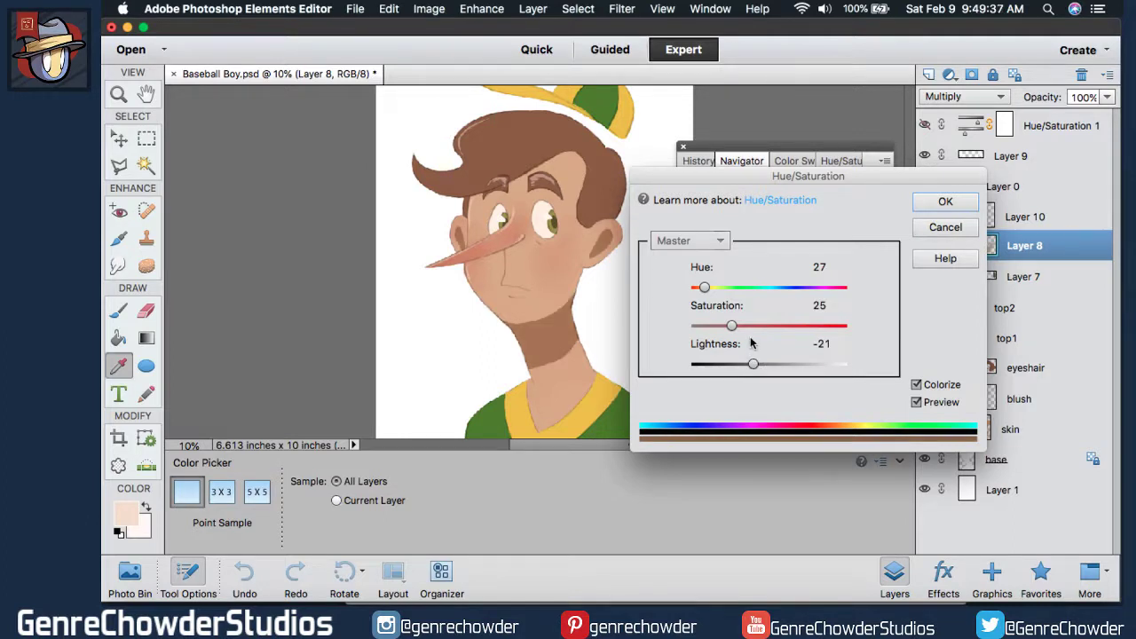
pyautogui.click(766, 325)
pyautogui.moveTo(754, 365); pyautogui.dragTo(760, 367)
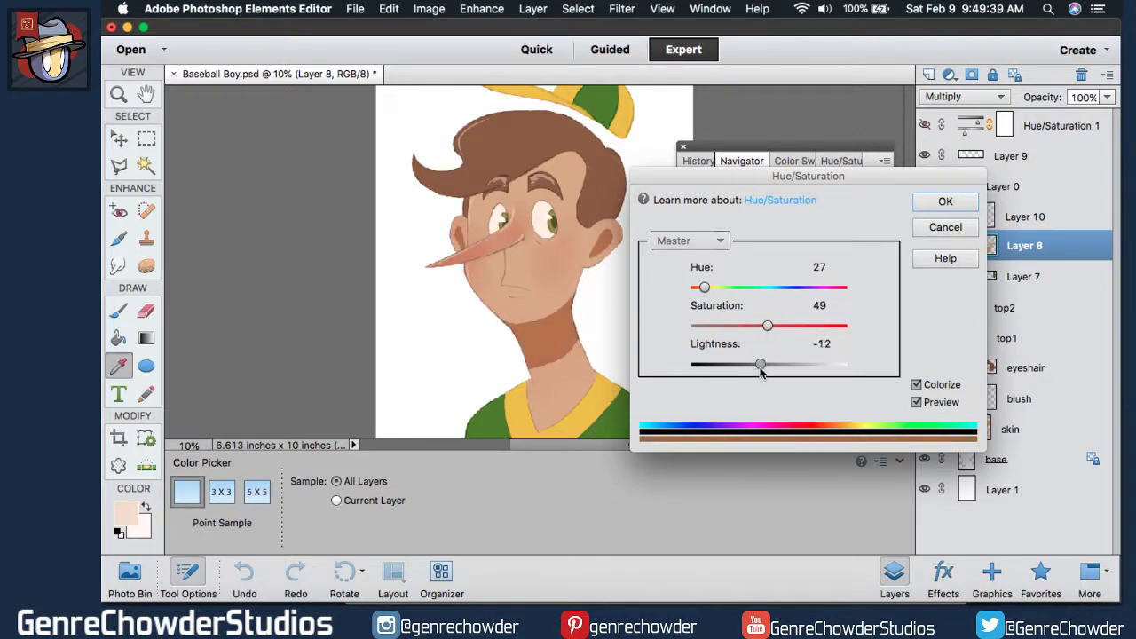
pyautogui.moveTo(703, 287); pyautogui.dragTo(700, 289)
pyautogui.moveTo(765, 363)
pyautogui.mouseDown()
pyautogui.moveTo(755, 363)
pyautogui.moveTo(776, 367)
pyautogui.moveTo(756, 364)
pyautogui.mouseUp()
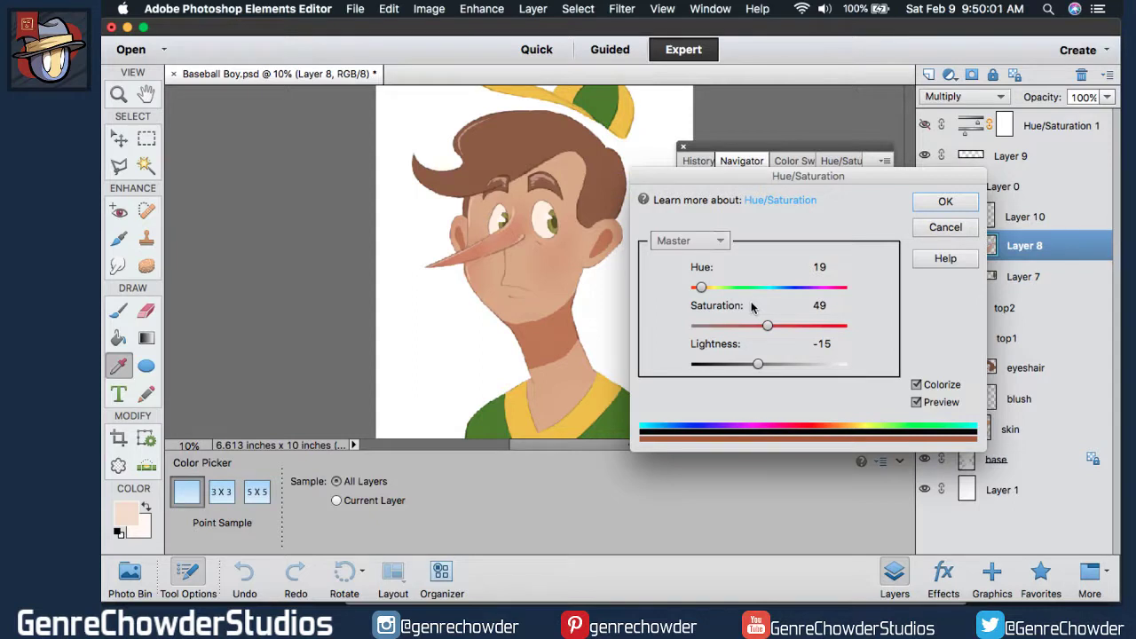
pyautogui.click(916, 402)
pyautogui.click(916, 402)
pyautogui.moveTo(757, 363); pyautogui.dragTo(763, 364)
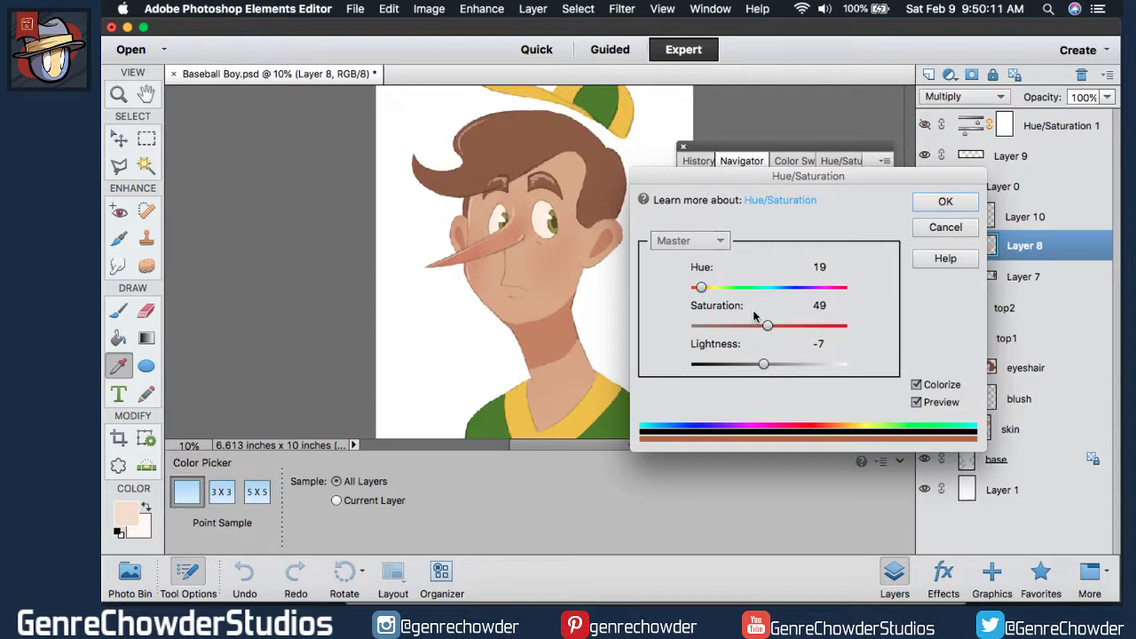
pyautogui.click(936, 206)
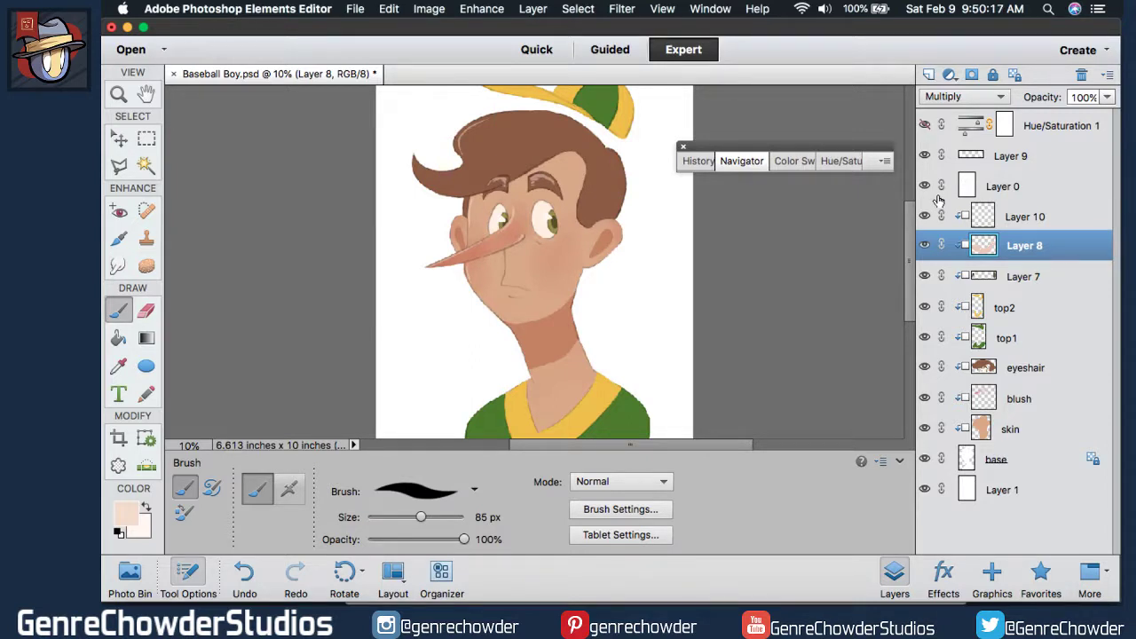
# Compare the recolored neck and ear shading in grayscale and color using the Hue/Saturation 1 layer's visibility.
pyautogui.click(924, 126)
pyautogui.click(924, 126)
pyautogui.click(926, 126)
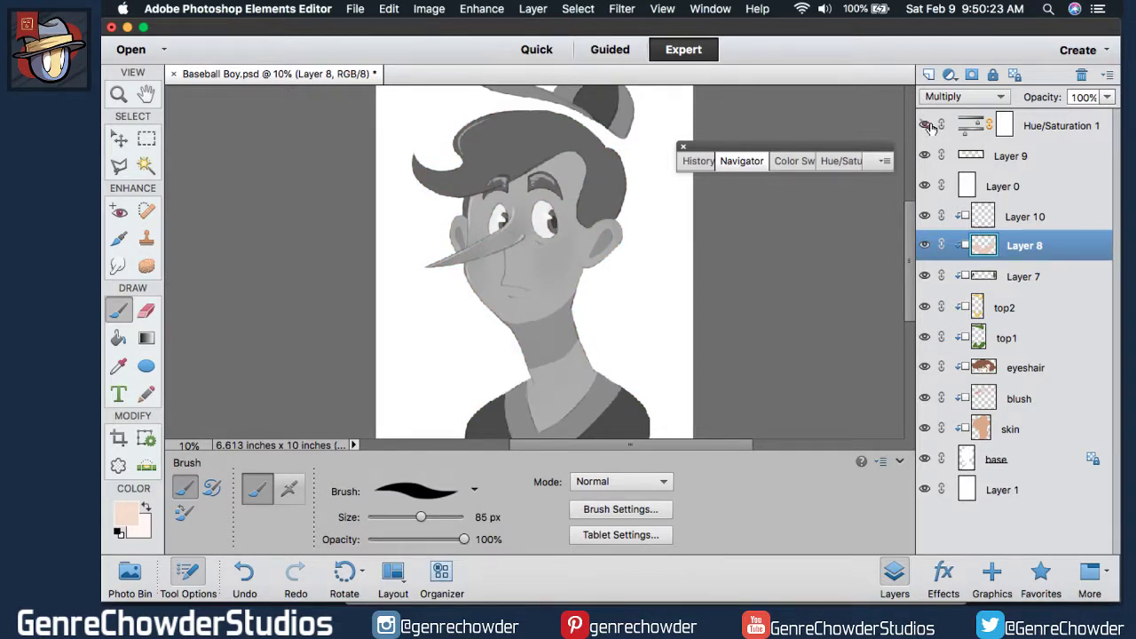
pyautogui.click(926, 126)
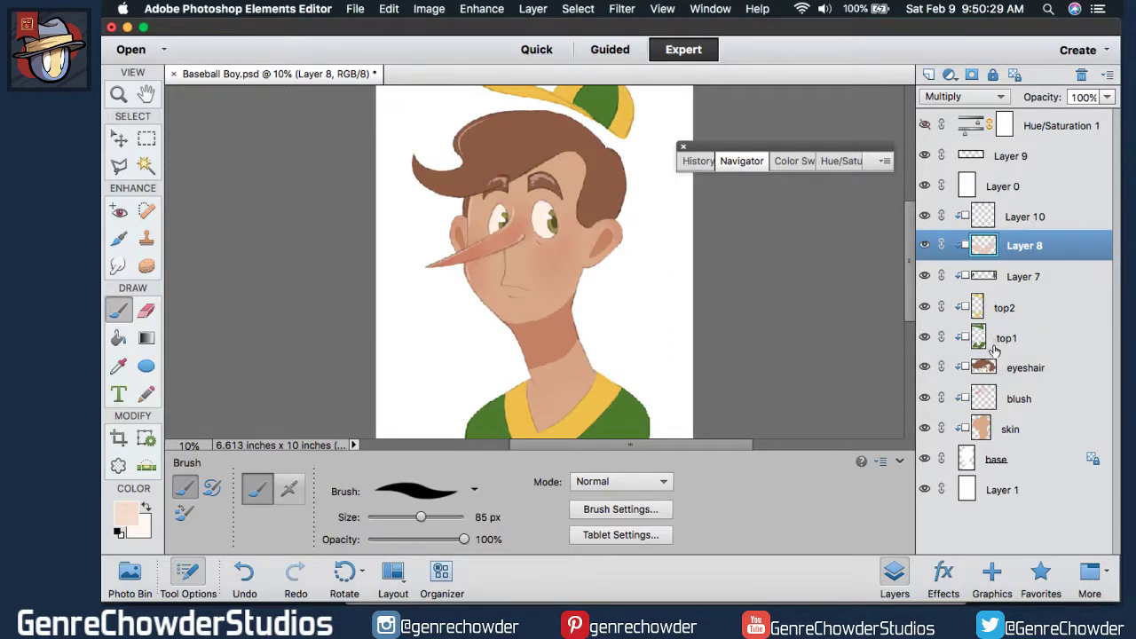
# Raise the opacity of the blush layer to 72%.
pyautogui.click(985, 397)
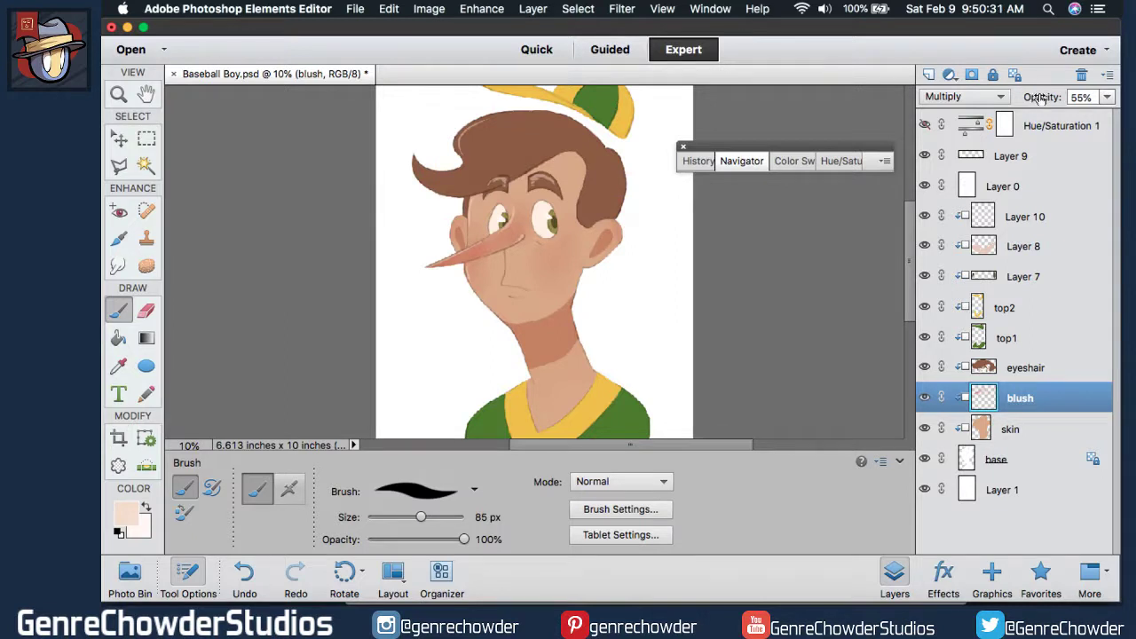
pyautogui.moveTo(1039, 98); pyautogui.dragTo(1051, 98)
pyautogui.moveTo(911, 248)
pyautogui.mouseDown()
pyautogui.moveTo(909, 299)
pyautogui.moveTo(914, 246)
pyautogui.mouseUp()
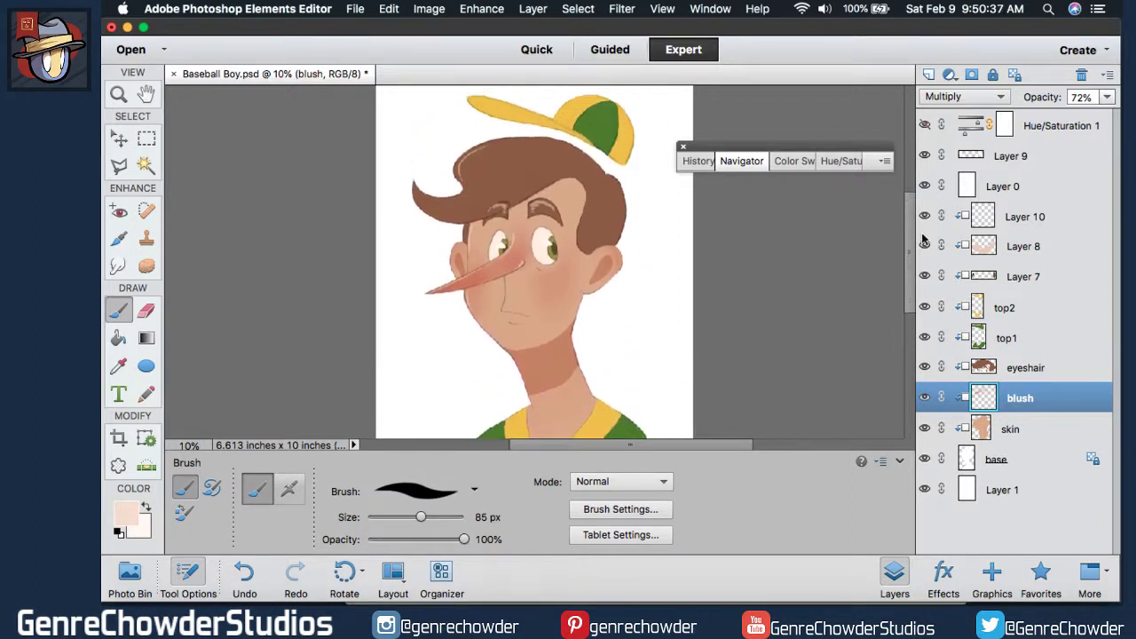
# Compare the stronger blush in grayscale and color by toggling the Hue/Saturation 1 layer, leaving it hidden.
pyautogui.click(925, 127)
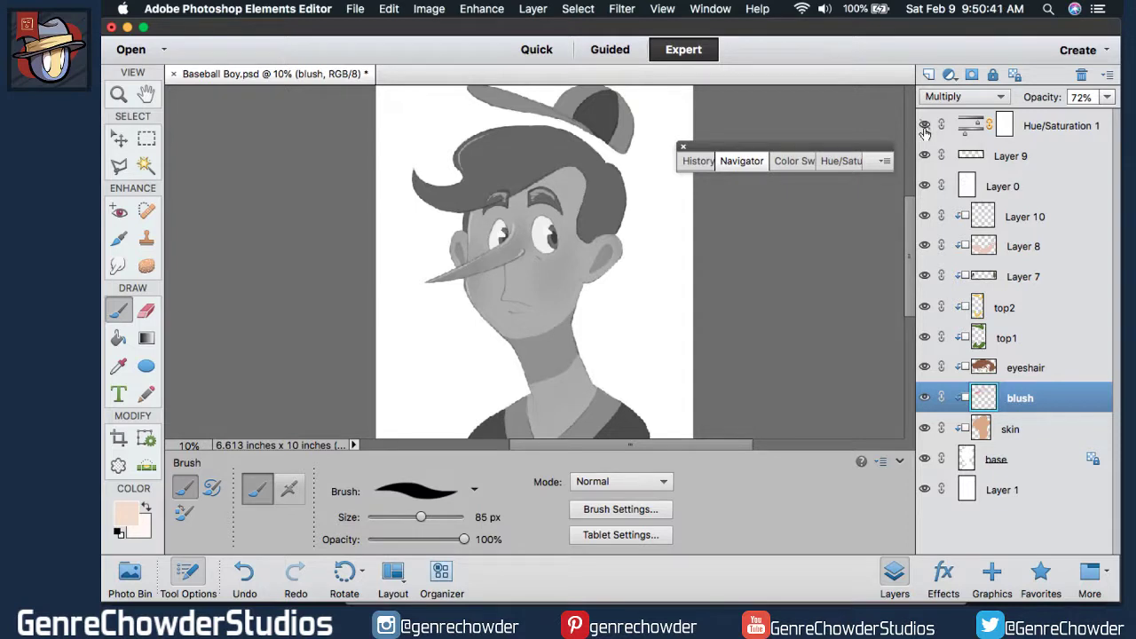
pyautogui.click(925, 127)
pyautogui.click(924, 127)
pyautogui.click(924, 127)
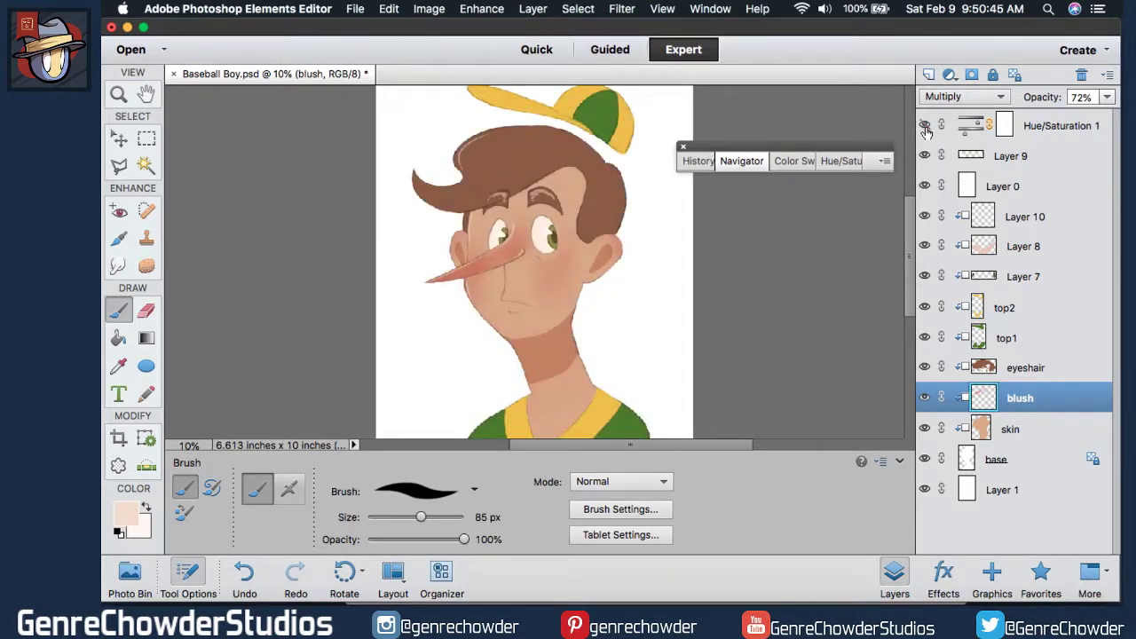
pyautogui.click(924, 127)
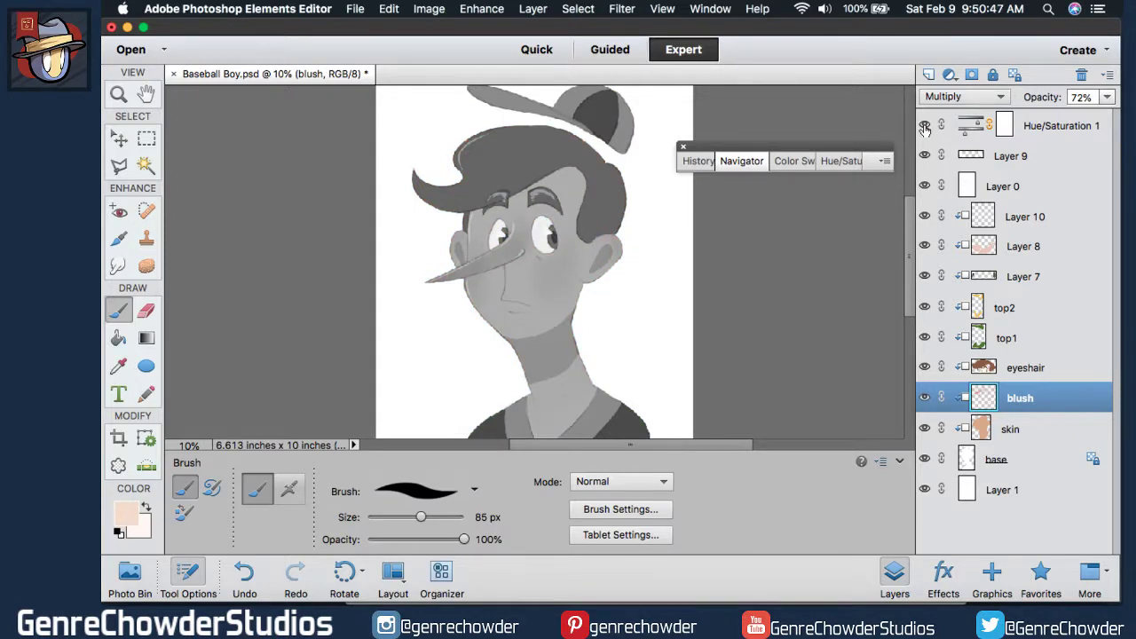
pyautogui.click(924, 127)
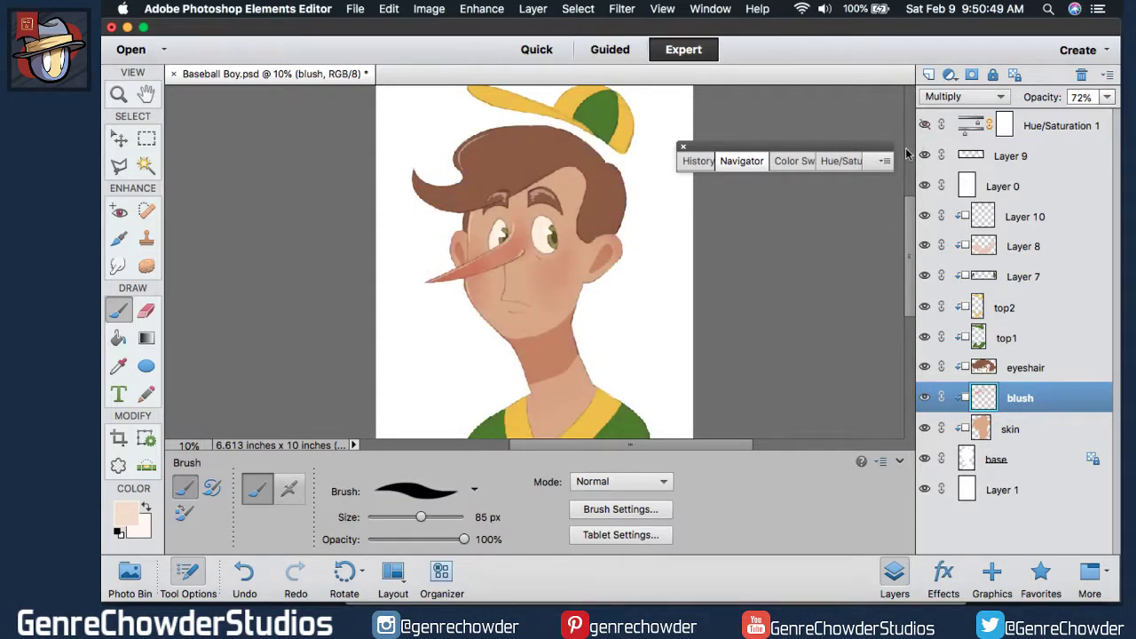
# Try a light highlight along the neck's back edge on Layer 10 with a 326 px brush, and undo it.
pyautogui.moveTo(908, 239); pyautogui.dragTo(906, 256)
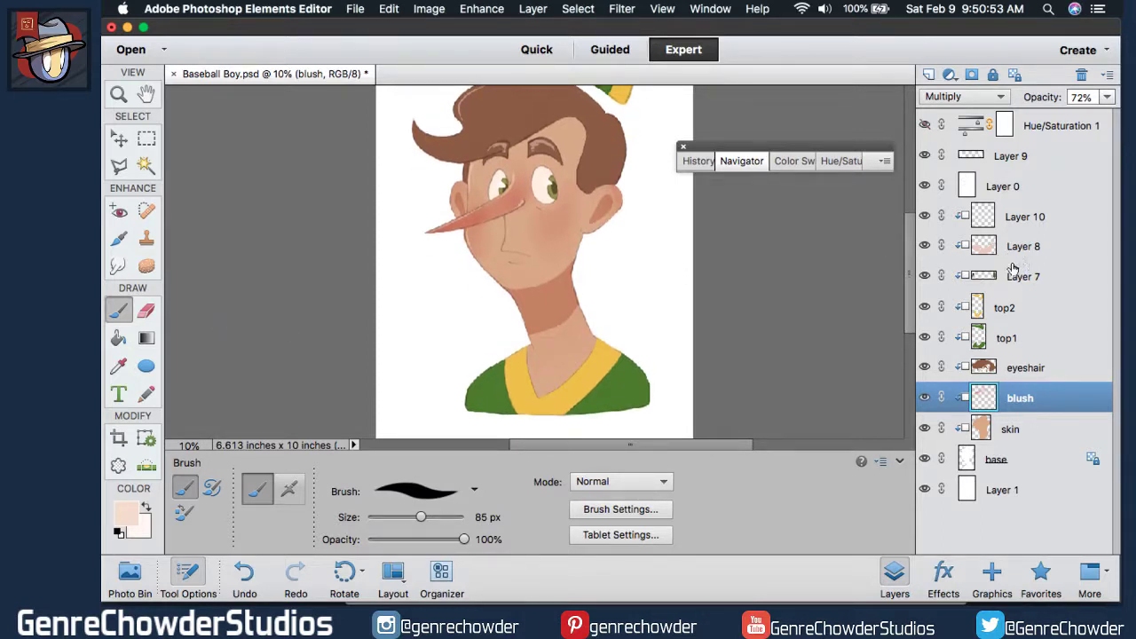
pyautogui.click(985, 220)
pyautogui.moveTo(421, 516); pyautogui.dragTo(431, 521)
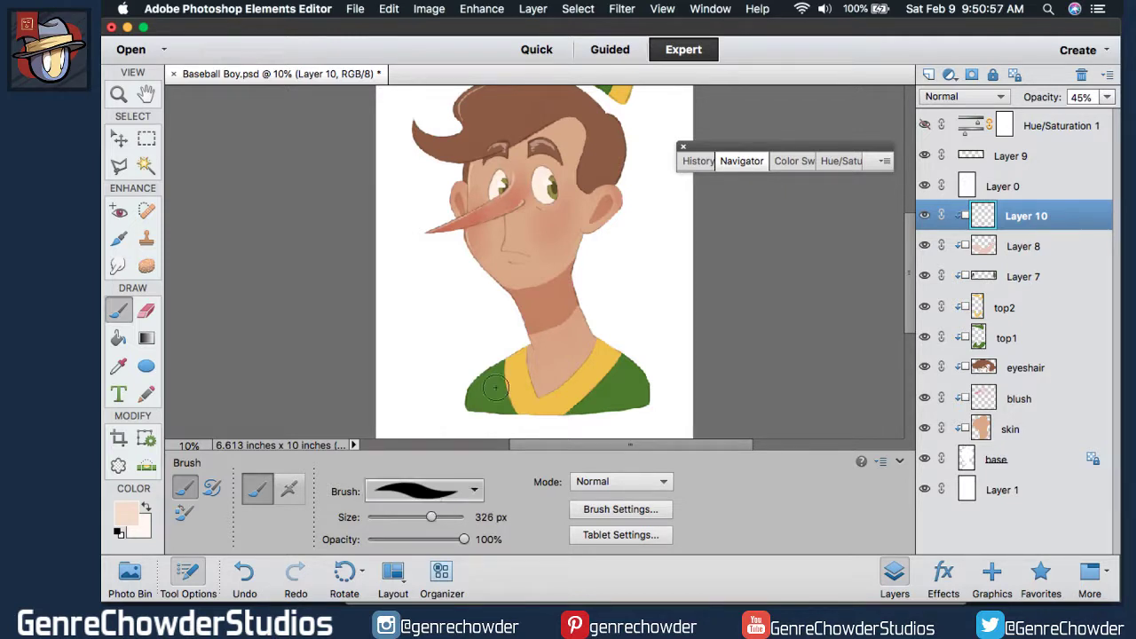
pyautogui.moveTo(582, 238)
pyautogui.mouseDown()
pyautogui.moveTo(573, 299)
pyautogui.moveTo(585, 326)
pyautogui.mouseUp()
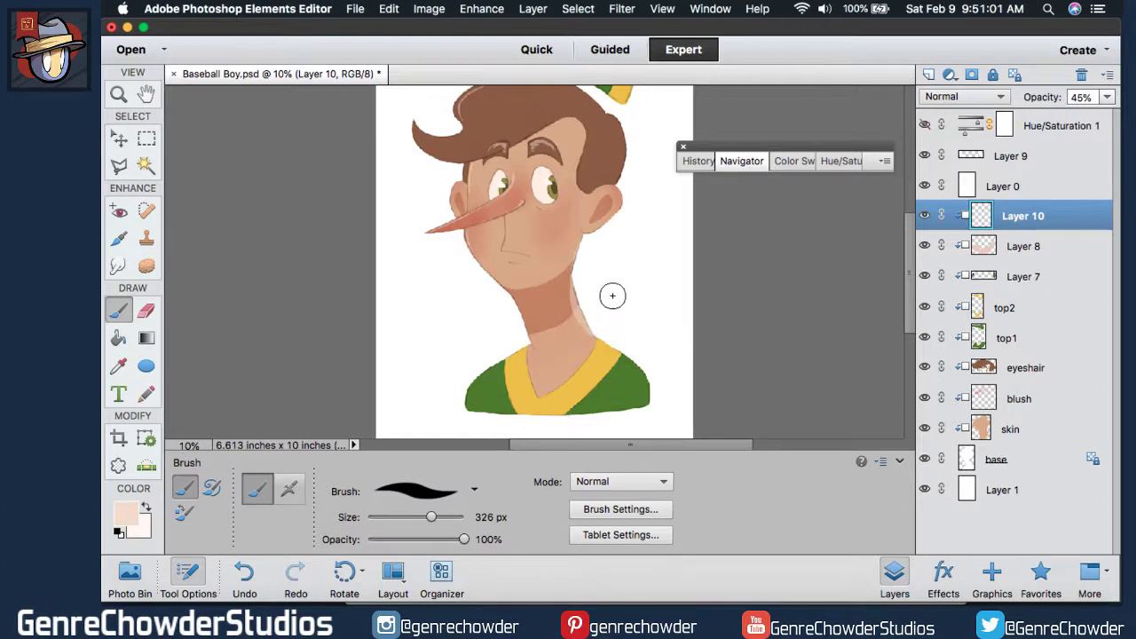
pyautogui.press('super+z')
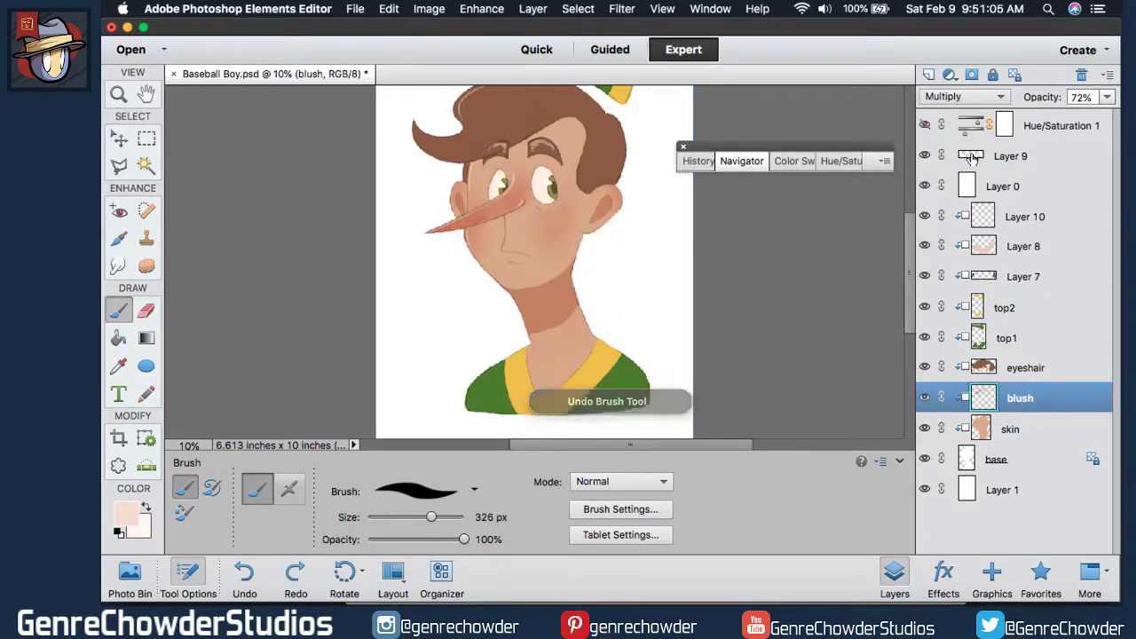
# Try light highlight strokes on the back of the hair on Layer 10 with the 326 px brush, and undo them.
pyautogui.moveTo(909, 286)
pyautogui.mouseDown()
pyautogui.moveTo(909, 216)
pyautogui.moveTo(901, 273)
pyautogui.mouseUp()
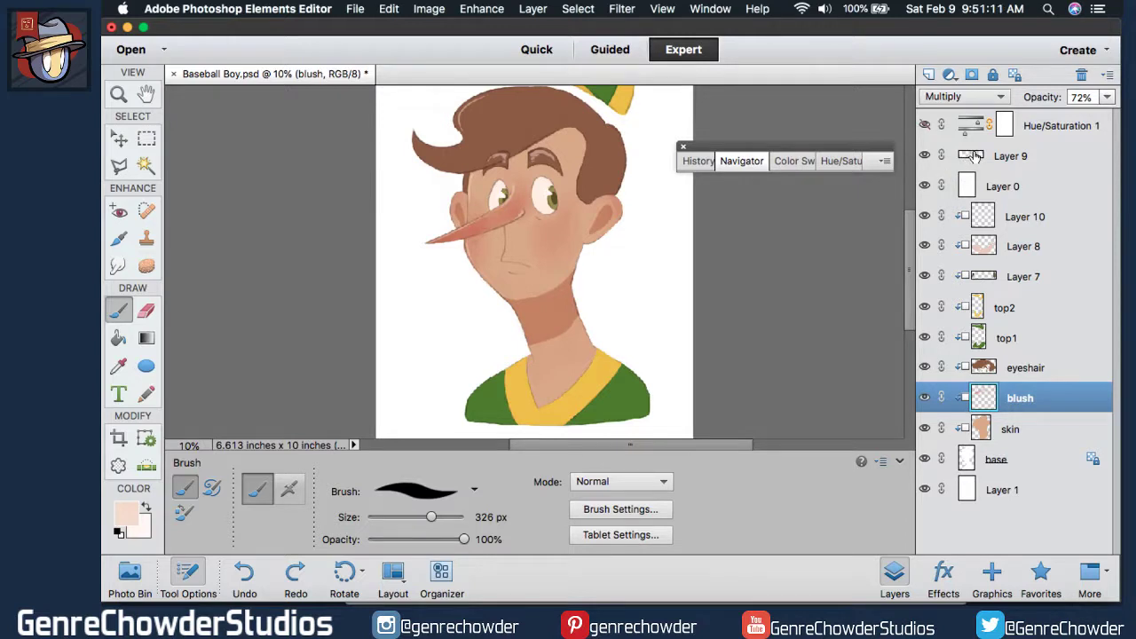
pyautogui.click(981, 217)
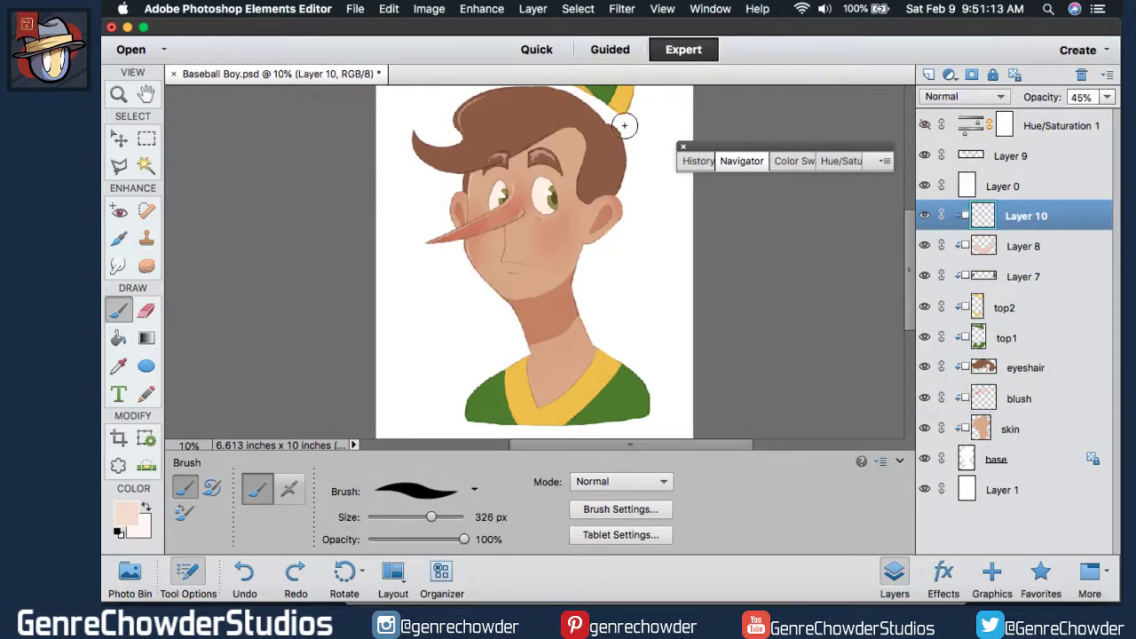
pyautogui.moveTo(603, 124)
pyautogui.mouseDown()
pyautogui.moveTo(624, 145)
pyautogui.moveTo(626, 198)
pyautogui.mouseUp()
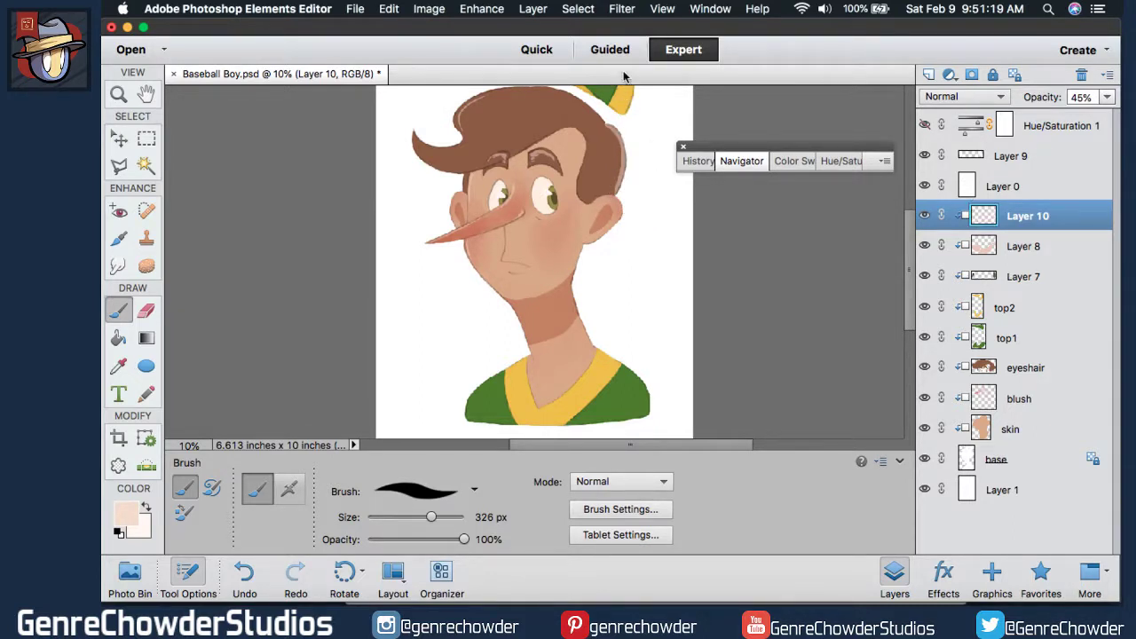
pyautogui.press('super+z')
pyautogui.click(981, 223)
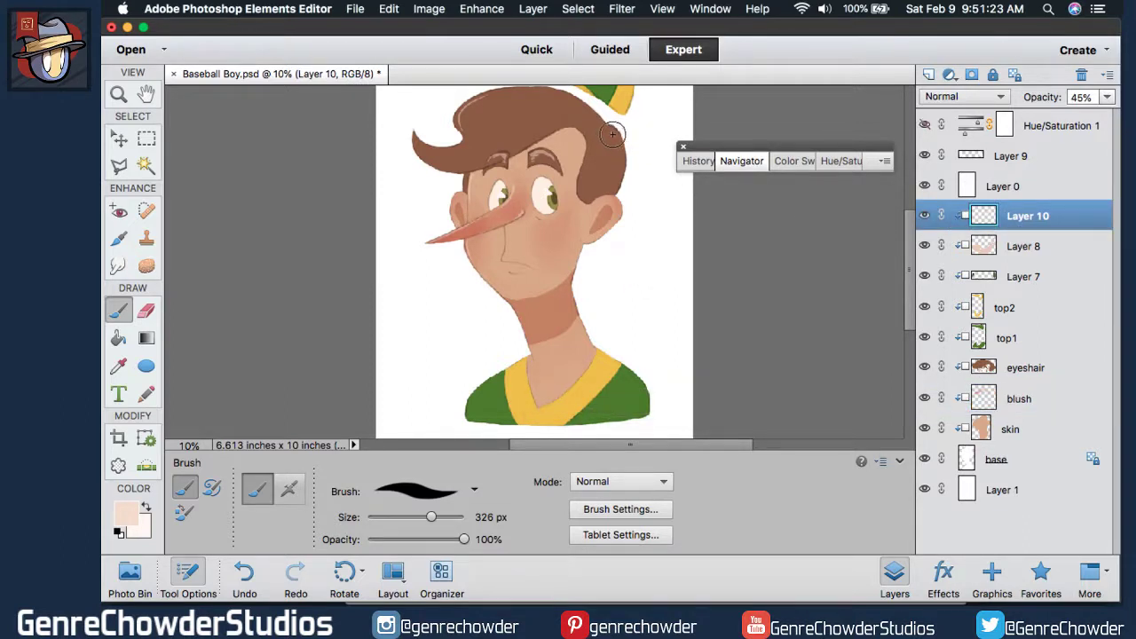
pyautogui.moveTo(616, 150); pyautogui.dragTo(606, 187)
pyautogui.press('super+z')
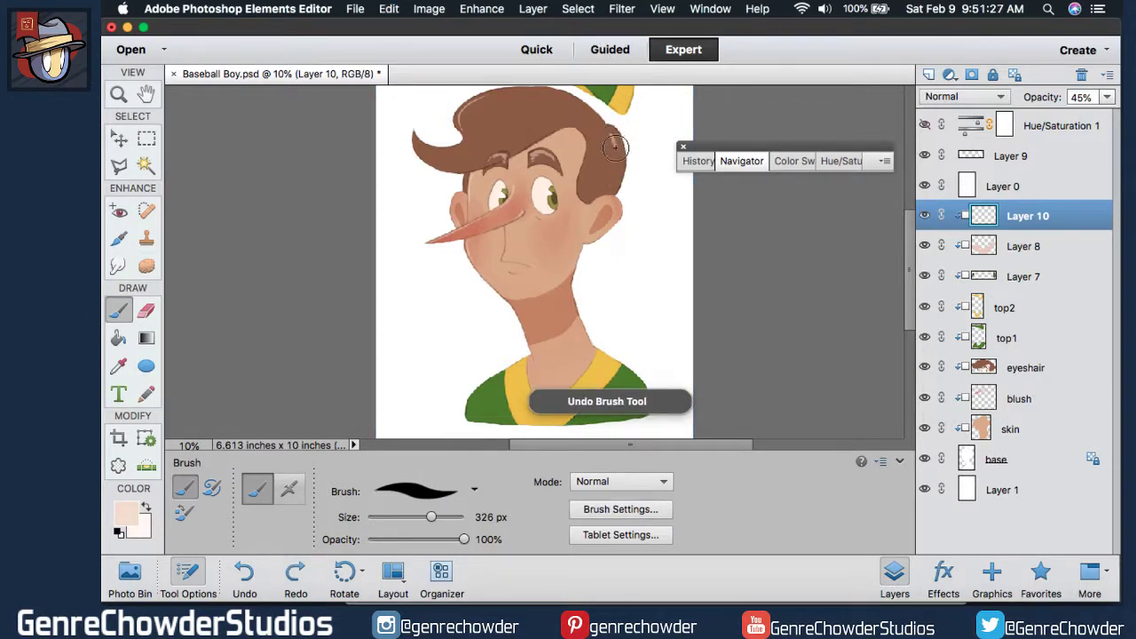
pyautogui.press('super+z')
# Paint a thin highlight on the back of the hair with a 65 px brush, undoing the extra strokes on the front hair.
pyautogui.moveTo(430, 517); pyautogui.dragTo(413, 521)
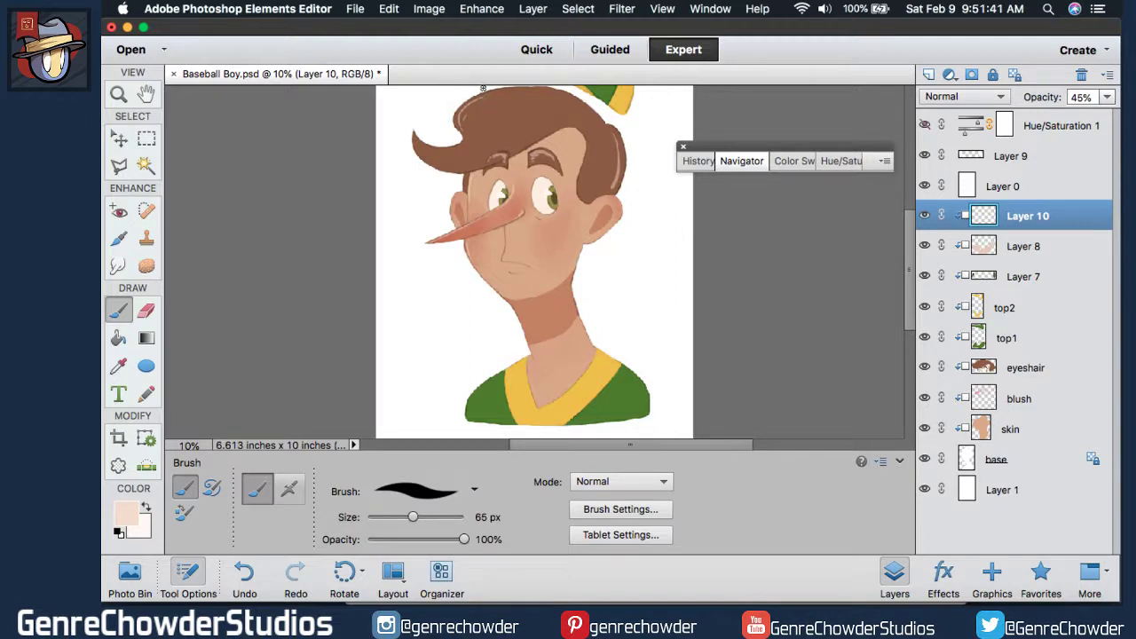
pyautogui.press('super+z')
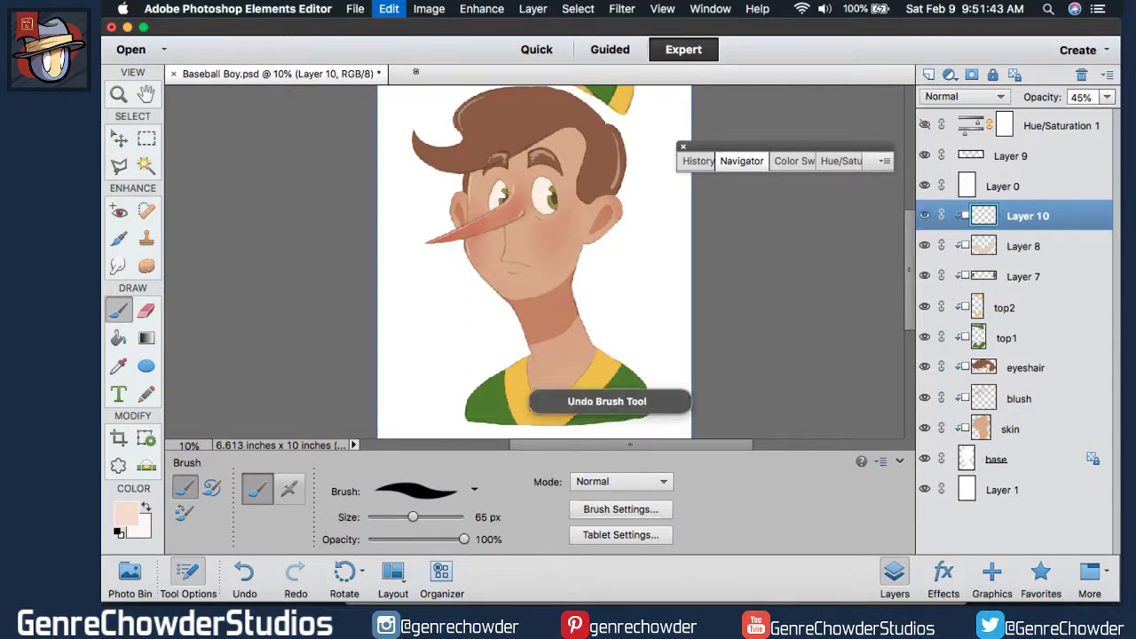
pyautogui.moveTo(464, 112); pyautogui.dragTo(459, 127)
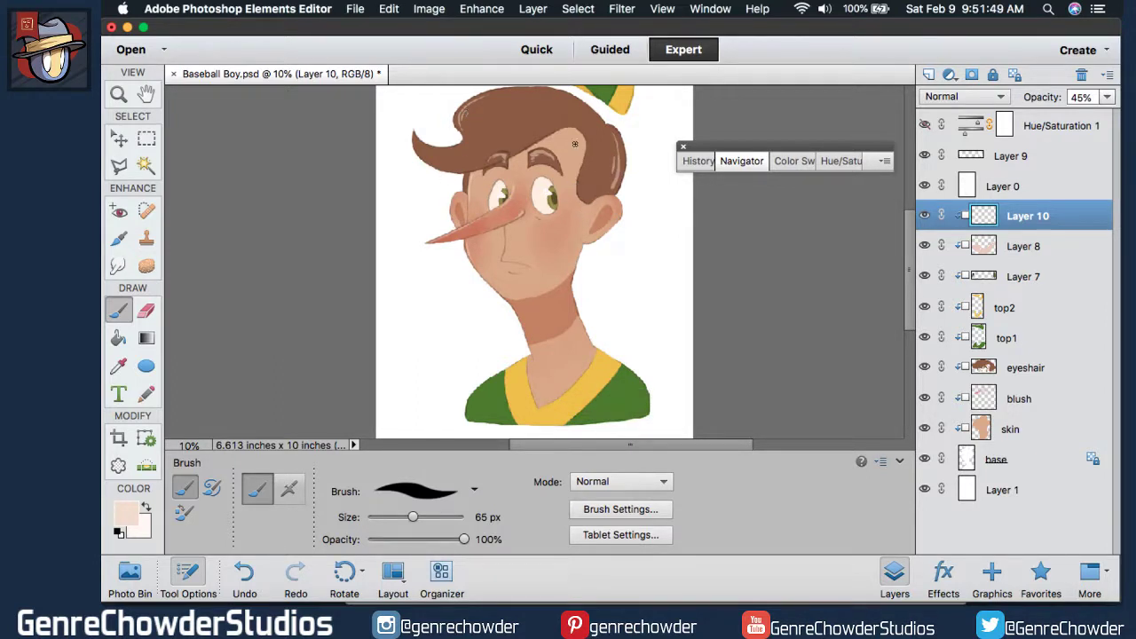
pyautogui.press('super+z')
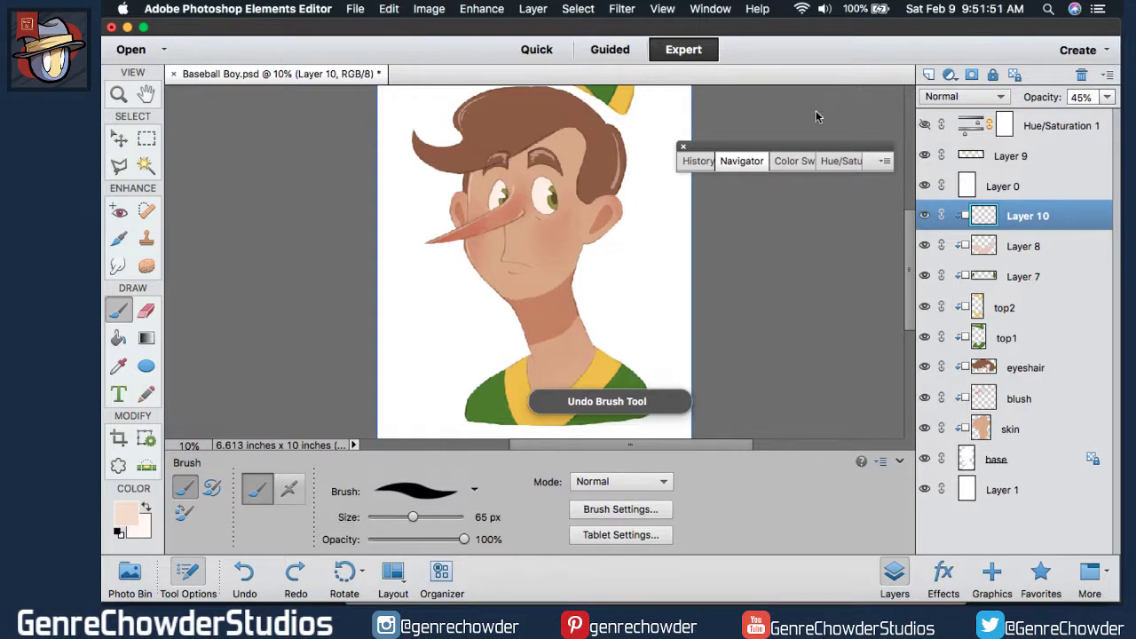
# Sample the neck shading color with Layer 8 in Normal mode, and return the layer to Multiply.
pyautogui.click(743, 162)
pyautogui.moveTo(706, 193); pyautogui.dragTo(698, 194)
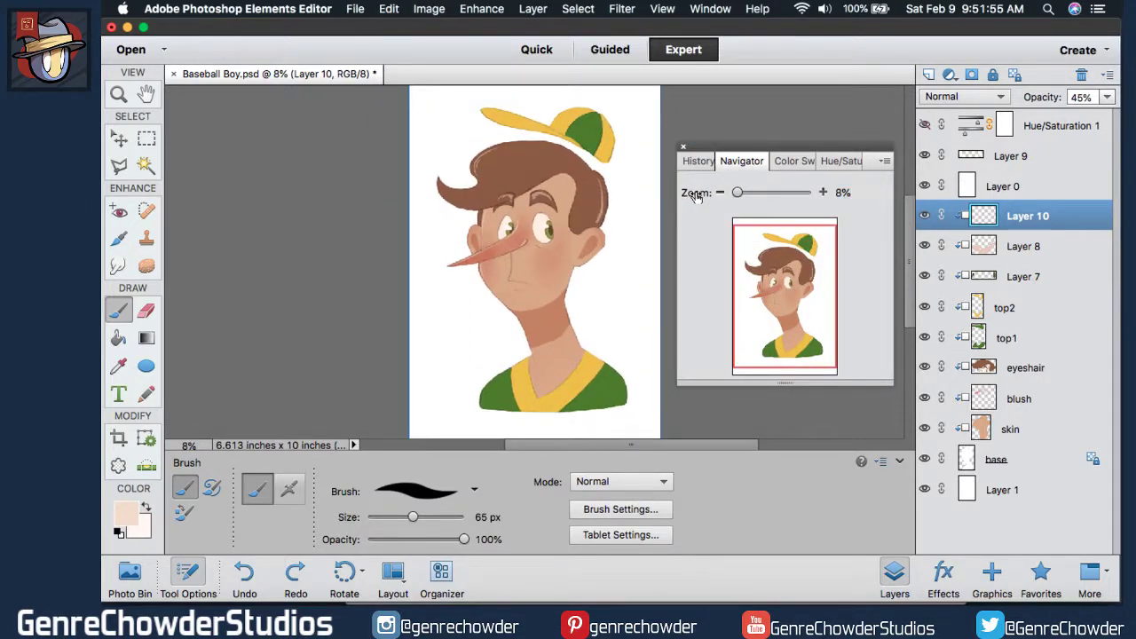
pyautogui.click(992, 255)
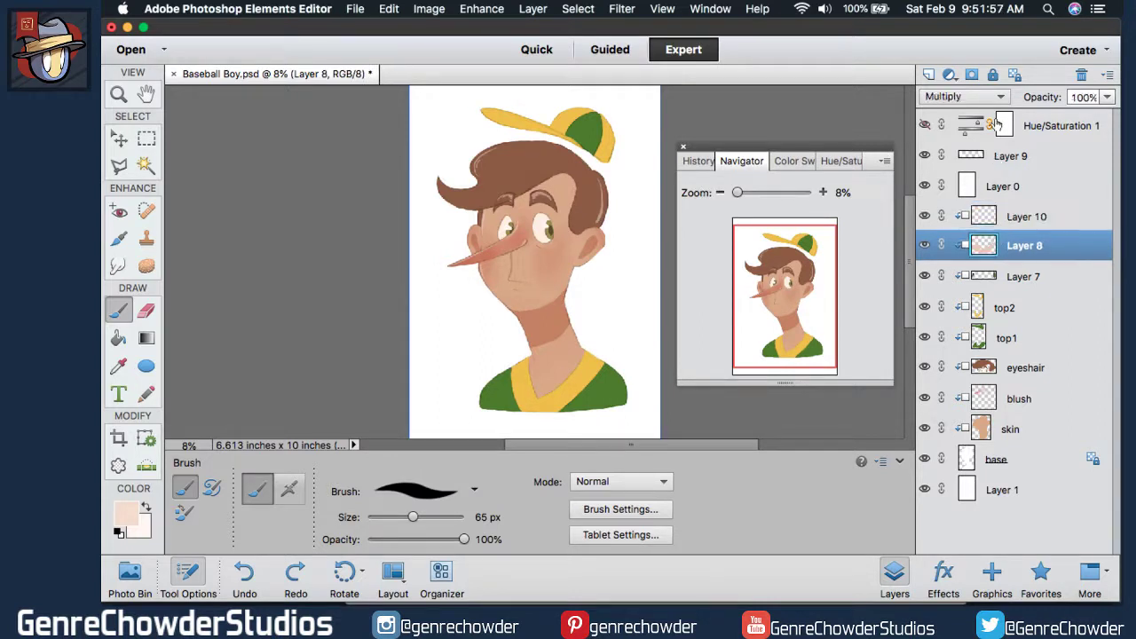
pyautogui.click(985, 96)
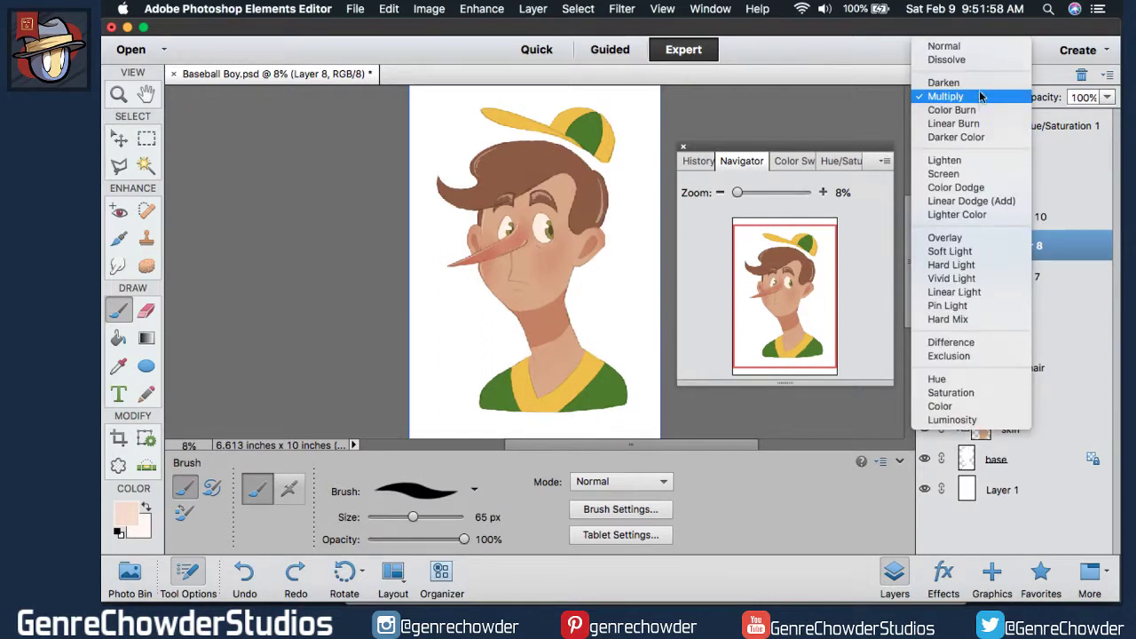
pyautogui.click(943, 44)
pyautogui.click(118, 365)
pyautogui.click(547, 325)
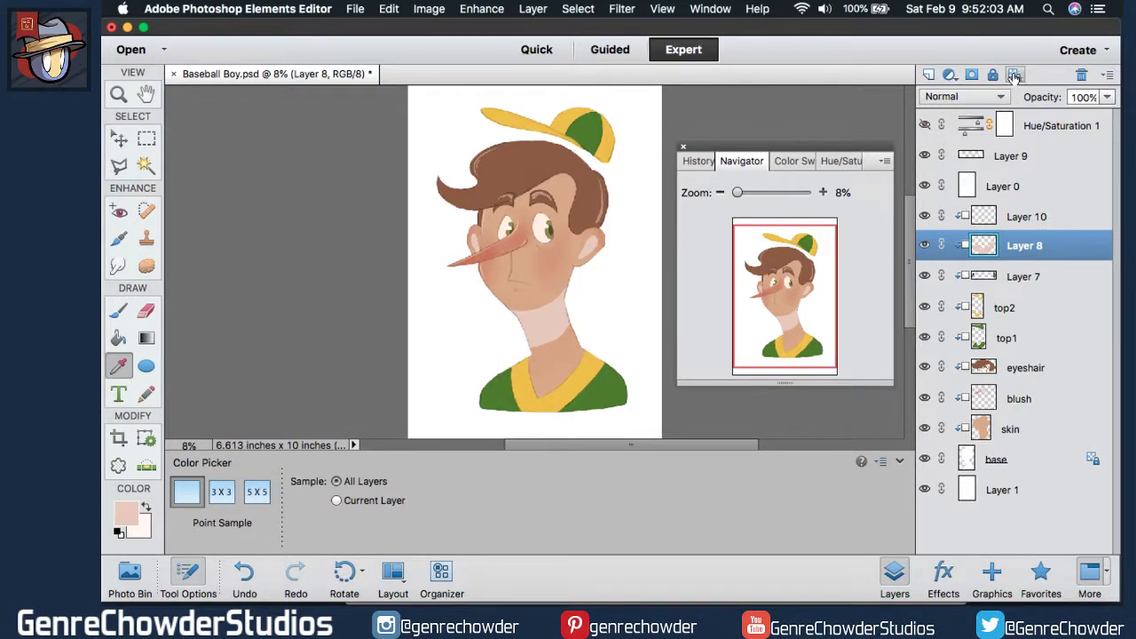
pyautogui.click(981, 95)
pyautogui.click(966, 146)
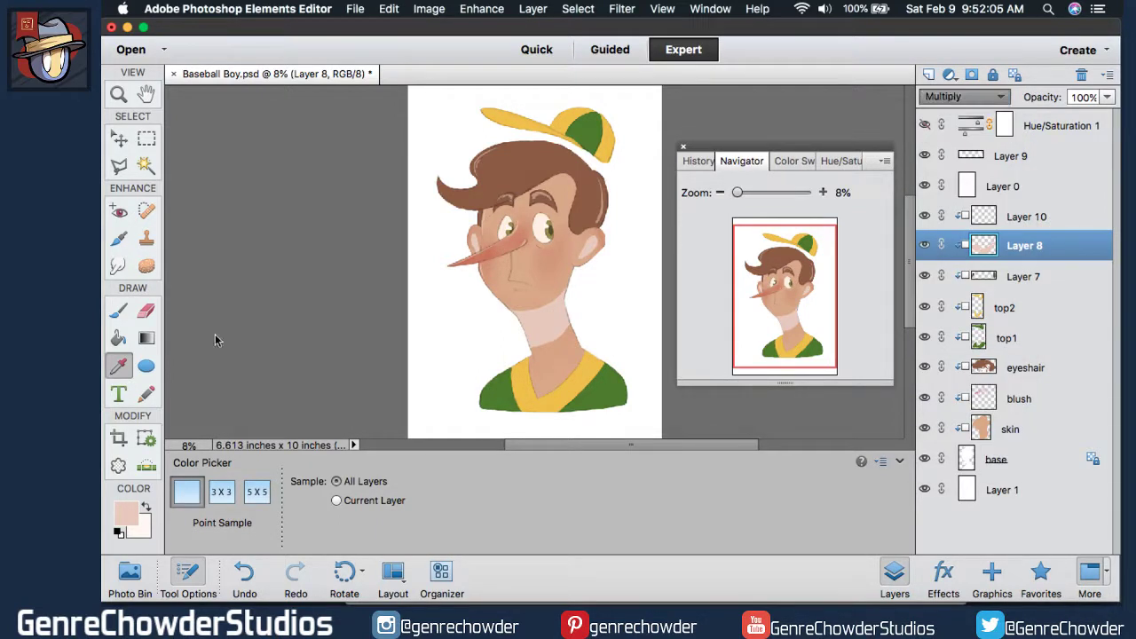
# Erase the neck shading on Layer 8 with a 367 px eraser.
pyautogui.click(147, 309)
pyautogui.moveTo(347, 515); pyautogui.dragTo(352, 520)
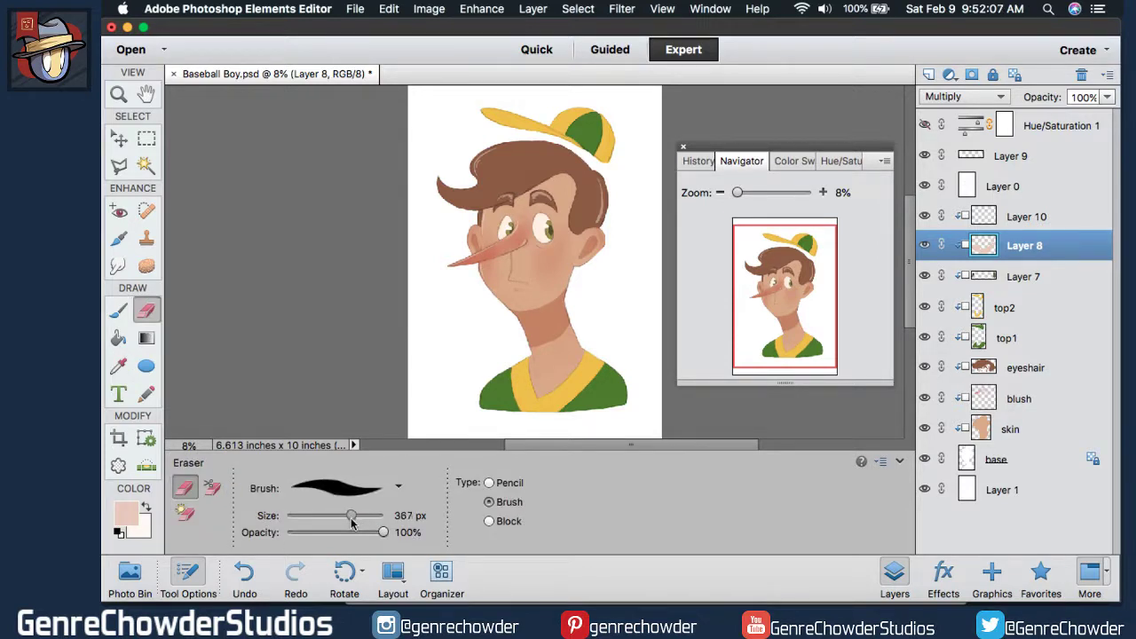
pyautogui.moveTo(569, 312)
pyautogui.mouseDown()
pyautogui.moveTo(569, 286)
pyautogui.moveTo(477, 312)
pyautogui.moveTo(580, 298)
pyautogui.moveTo(503, 353)
pyautogui.moveTo(559, 337)
pyautogui.moveTo(548, 341)
pyautogui.mouseUp()
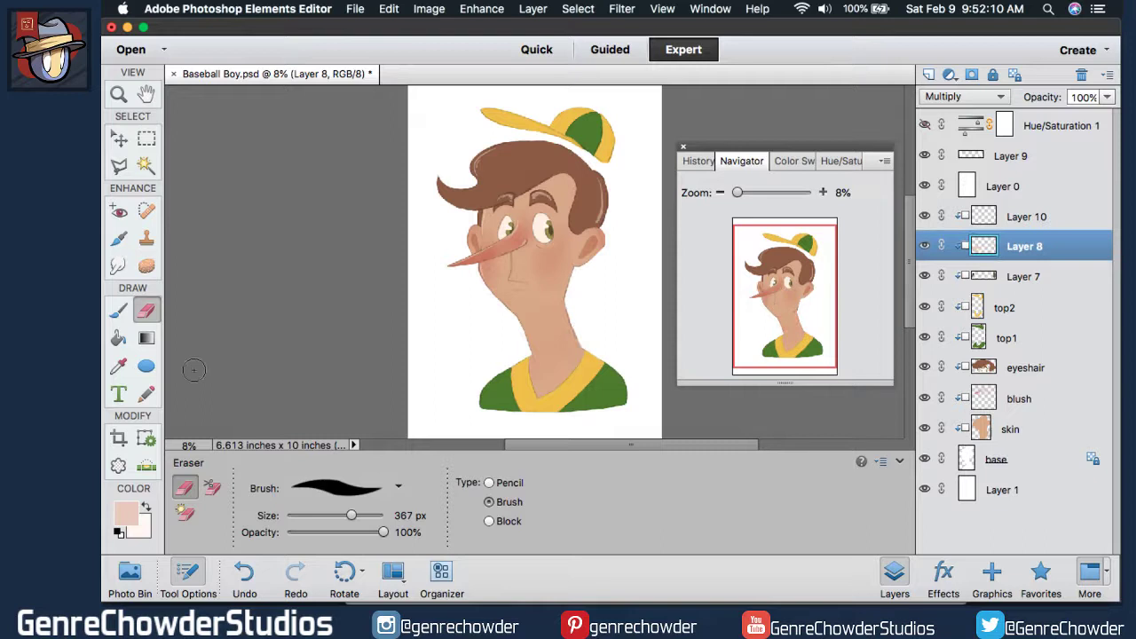
# Repaint the shadow under the chin and across the neck on Layer 8 with a 246 px brush.
pyautogui.click(118, 310)
pyautogui.press(']')
pyautogui.press(']')
pyautogui.press(']')
pyautogui.press(']')
pyautogui.press(']')
pyautogui.press(']')
pyautogui.press(']')
pyautogui.press(']')
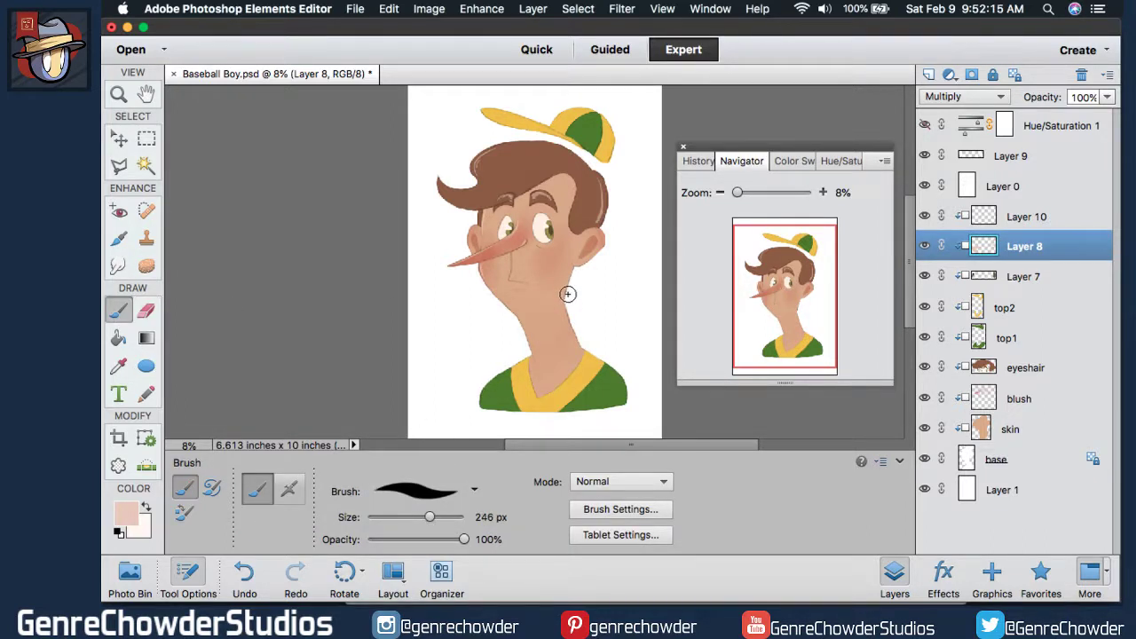
pyautogui.moveTo(565, 294)
pyautogui.mouseDown()
pyautogui.moveTo(527, 326)
pyautogui.moveTo(498, 318)
pyautogui.moveTo(520, 331)
pyautogui.moveTo(559, 323)
pyautogui.moveTo(576, 302)
pyautogui.moveTo(539, 335)
pyautogui.moveTo(519, 337)
pyautogui.moveTo(568, 312)
pyautogui.mouseUp()
pyautogui.moveTo(517, 340)
pyautogui.mouseDown()
pyautogui.moveTo(572, 314)
pyautogui.moveTo(514, 349)
pyautogui.moveTo(578, 325)
pyautogui.moveTo(554, 349)
pyautogui.moveTo(513, 345)
pyautogui.moveTo(561, 357)
pyautogui.moveTo(566, 330)
pyautogui.mouseUp()
# Try trimming the lower edge of the neck shadow with the 367 px eraser, and undo the erasures.
pyautogui.click(146, 311)
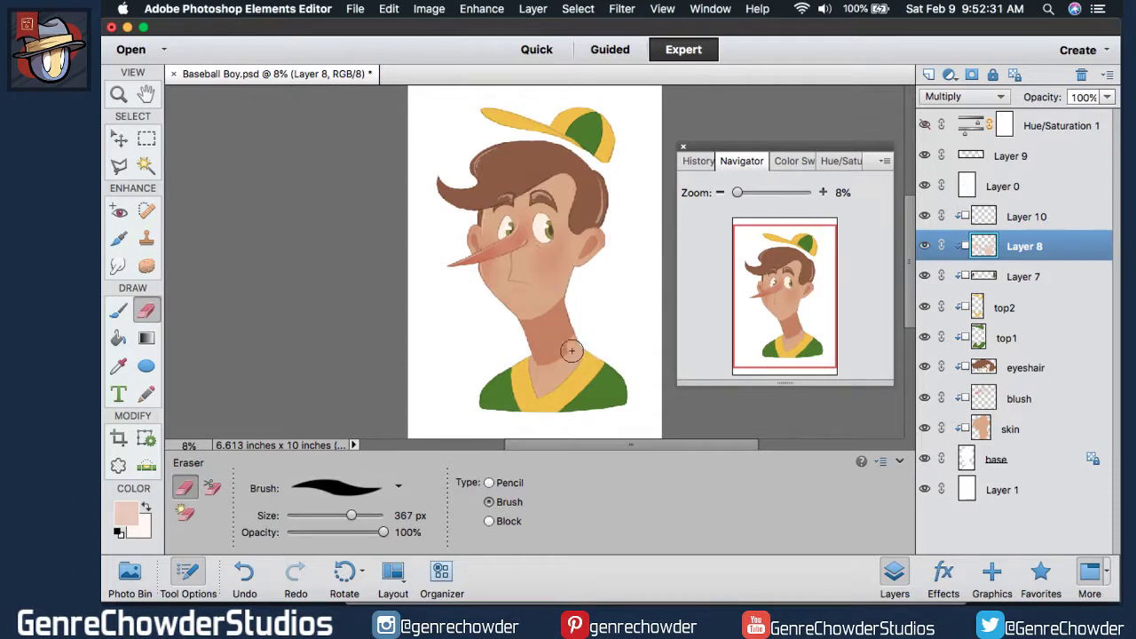
pyautogui.moveTo(557, 358)
pyautogui.mouseDown()
pyautogui.moveTo(492, 348)
pyautogui.moveTo(480, 334)
pyautogui.moveTo(556, 354)
pyautogui.moveTo(601, 307)
pyautogui.moveTo(533, 356)
pyautogui.moveTo(477, 332)
pyautogui.mouseUp()
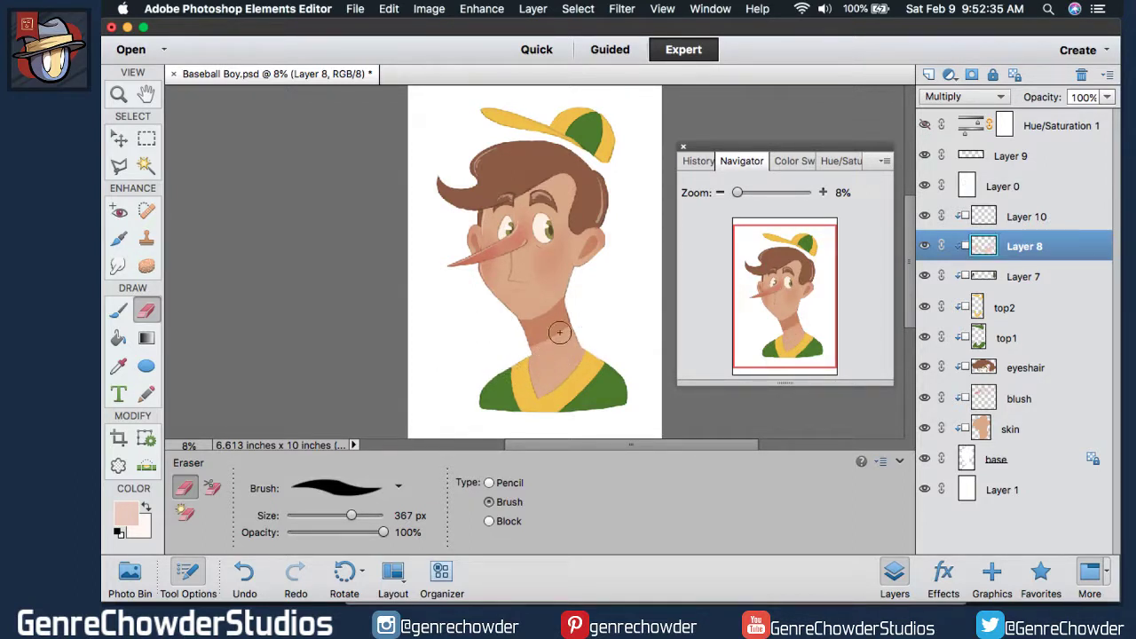
pyautogui.moveTo(565, 335); pyautogui.dragTo(496, 335)
pyautogui.press('super+z')
pyautogui.press('super+z')
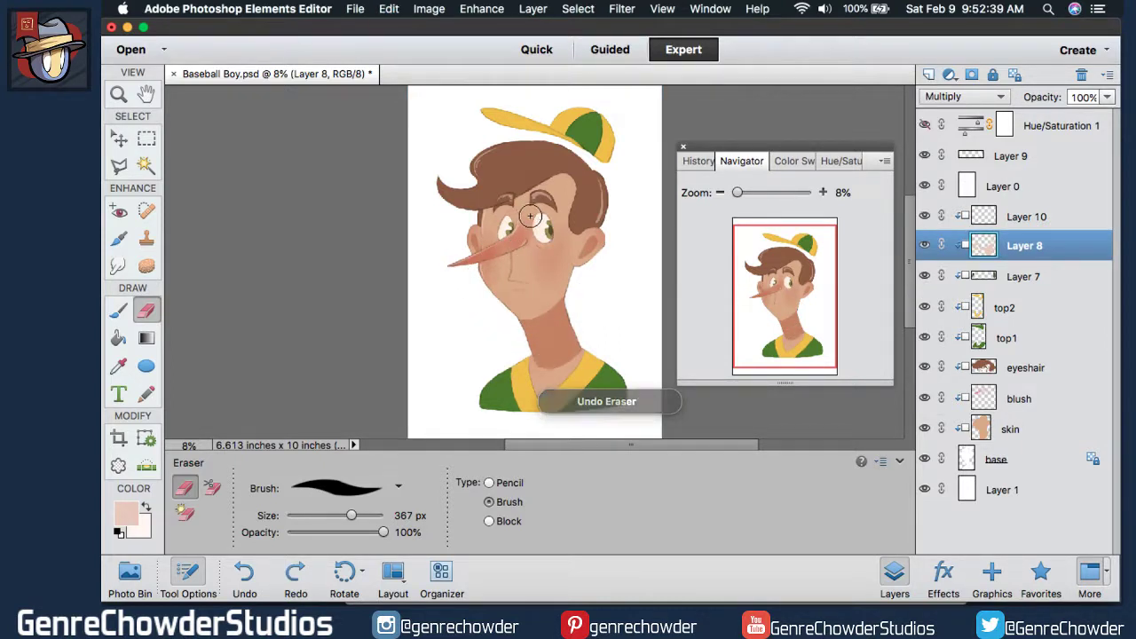
pyautogui.press('super+z')
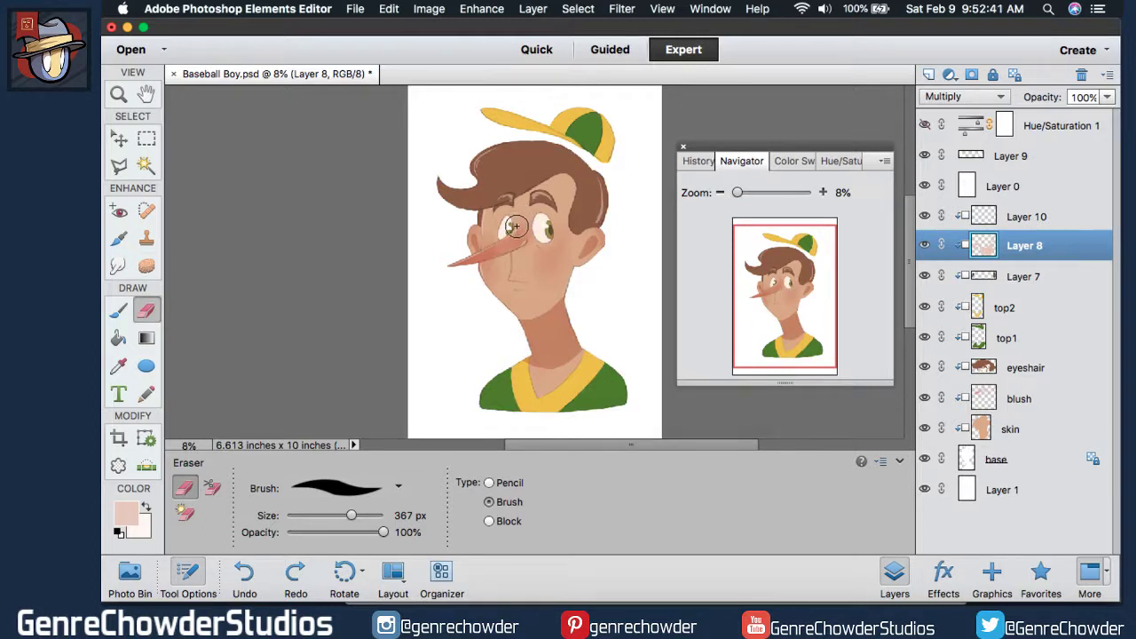
# Extend the shading from the neck onto the collar and shirt with the 246 px brush, and set Layer 8's opacity to 98%.
pyautogui.press('b')
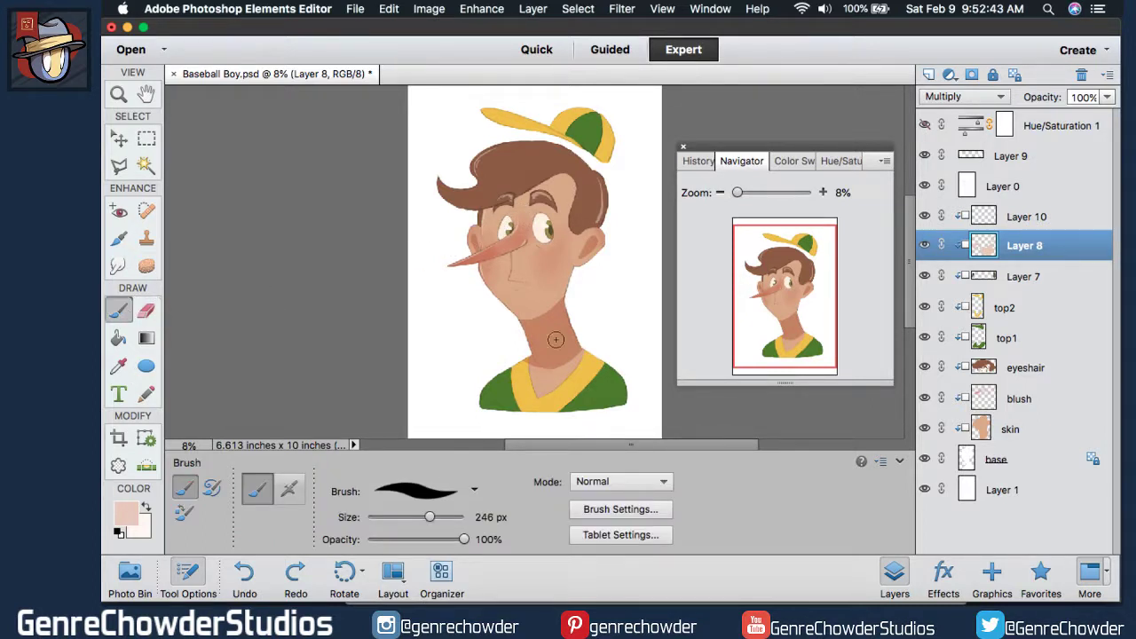
pyautogui.moveTo(560, 333)
pyautogui.mouseDown()
pyautogui.moveTo(608, 376)
pyautogui.moveTo(612, 419)
pyautogui.mouseUp()
pyautogui.moveTo(601, 364)
pyautogui.mouseDown()
pyautogui.moveTo(621, 419)
pyautogui.moveTo(620, 376)
pyautogui.mouseUp()
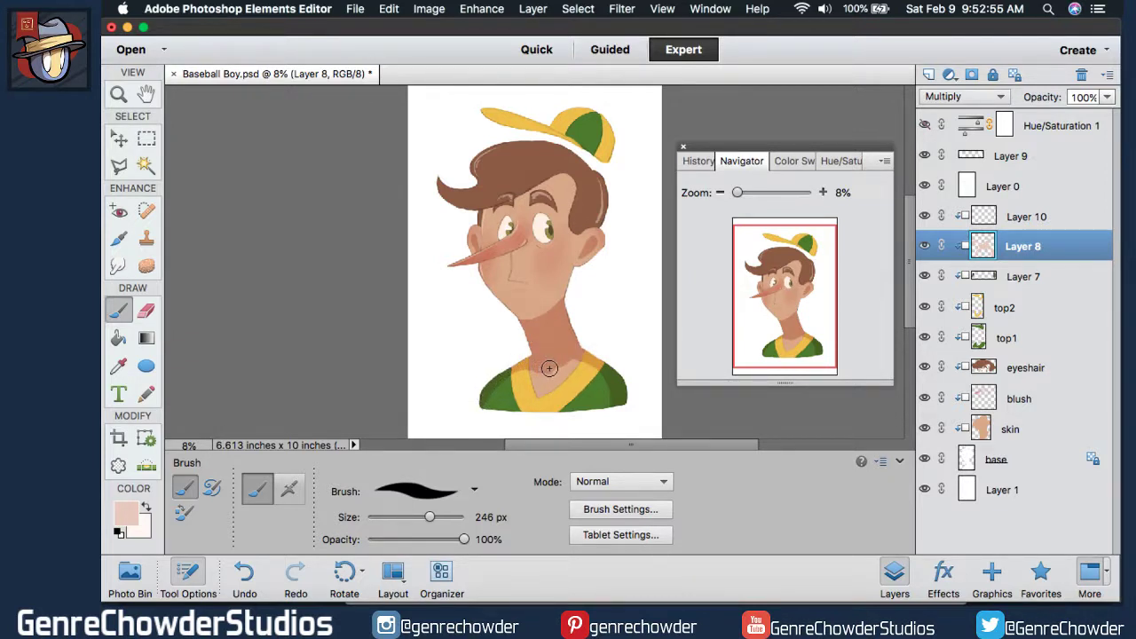
pyautogui.moveTo(565, 361)
pyautogui.mouseDown()
pyautogui.moveTo(593, 369)
pyautogui.moveTo(611, 406)
pyautogui.moveTo(606, 423)
pyautogui.mouseUp()
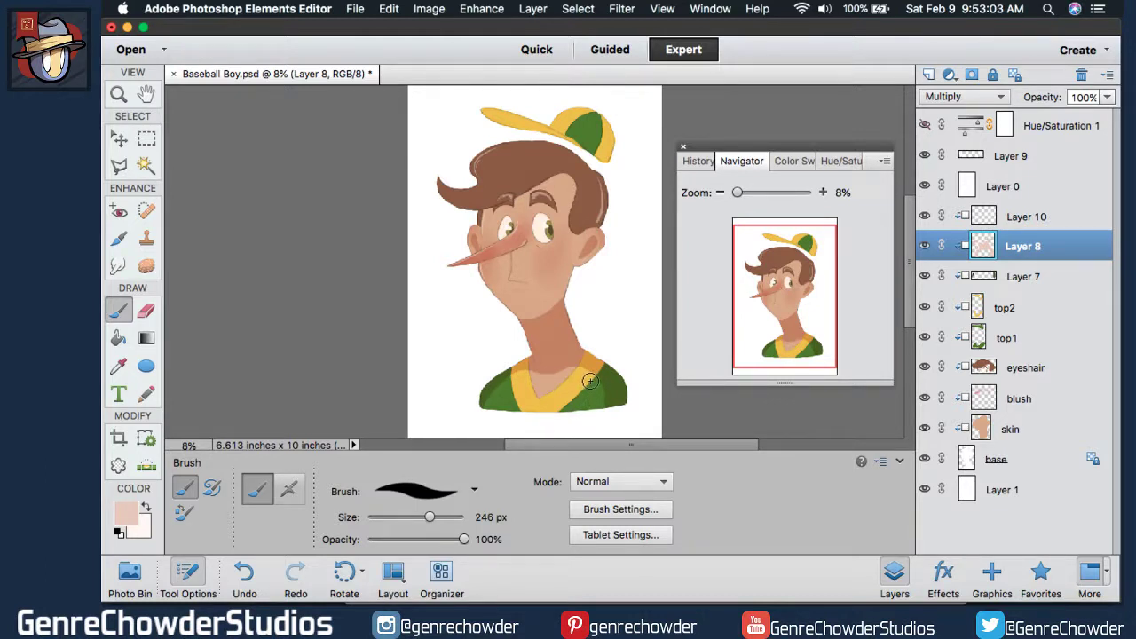
pyautogui.moveTo(1040, 97)
pyautogui.mouseDown()
pyautogui.moveTo(974, 97)
pyautogui.moveTo(1037, 93)
pyautogui.mouseUp()
# Try erasing the ear shading on Layer 8 with the 367 px eraser, and undo it.
pyautogui.click(146, 310)
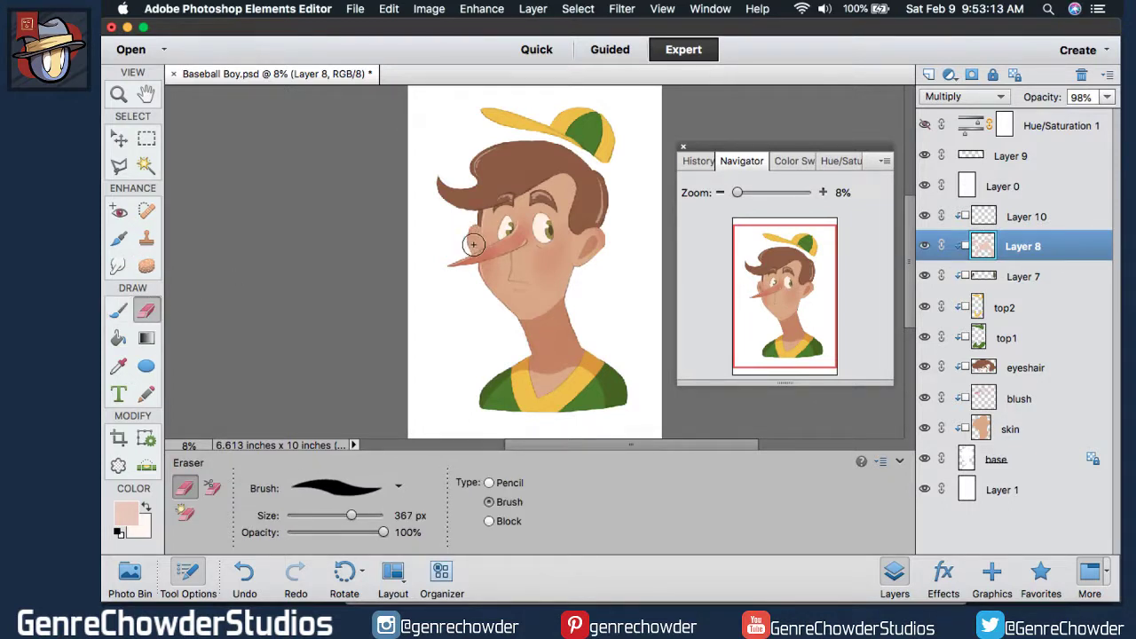
pyautogui.moveTo(602, 244); pyautogui.dragTo(598, 236)
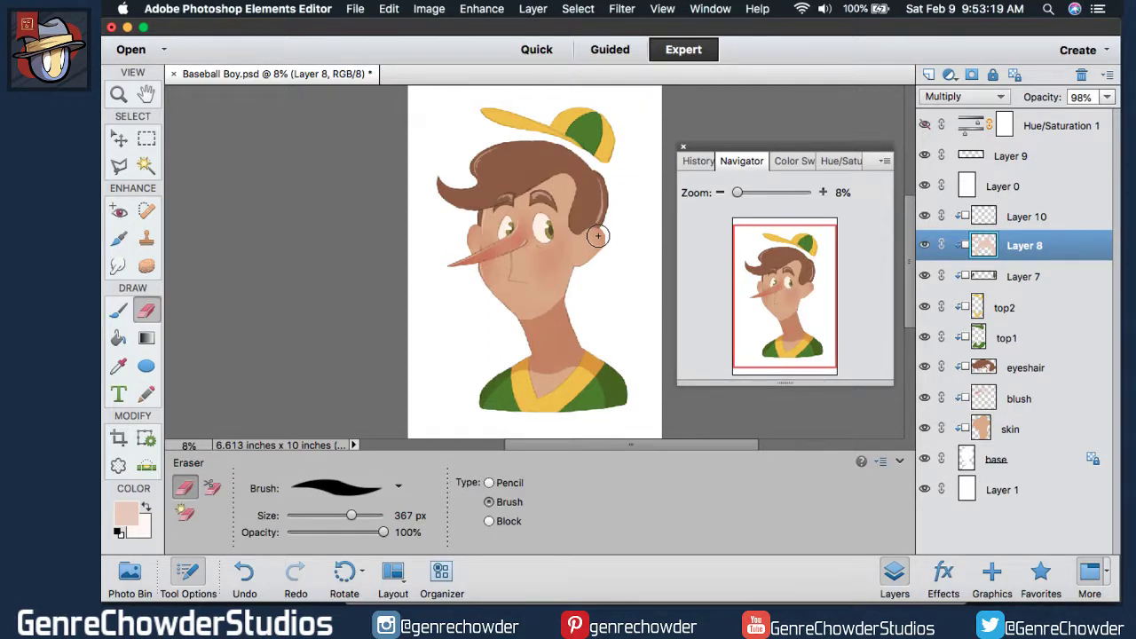
pyautogui.press('super+z')
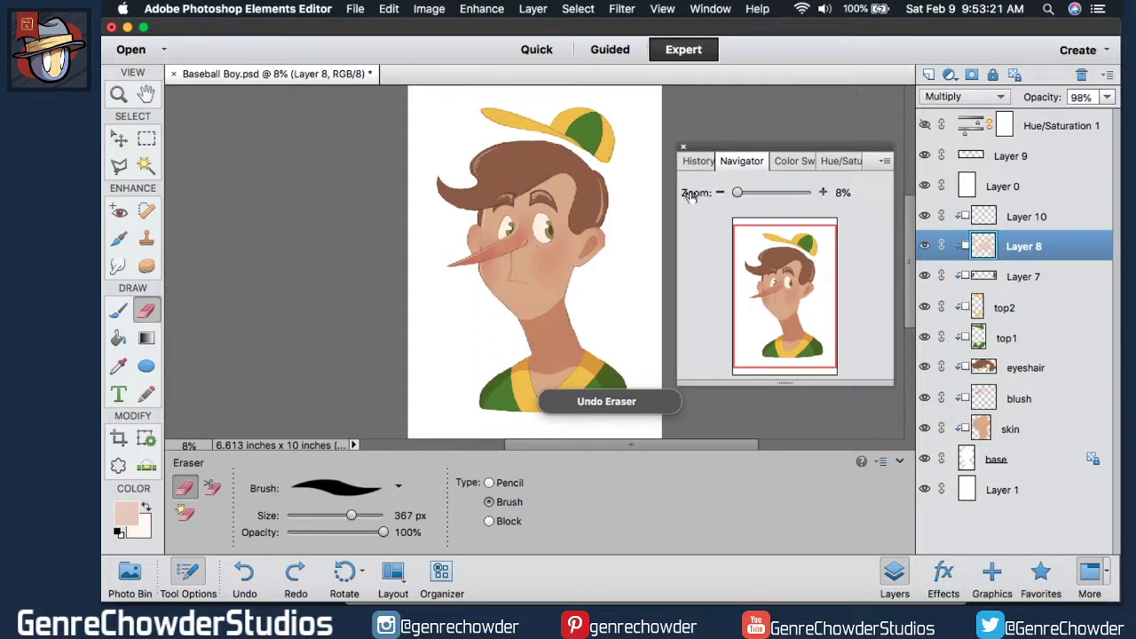
# Paint shading inside the boy's far ear on Layer 8 with a 71 px brush.
pyautogui.moveTo(691, 195)
pyautogui.mouseDown()
pyautogui.moveTo(719, 193)
pyautogui.moveTo(695, 198)
pyautogui.mouseUp()
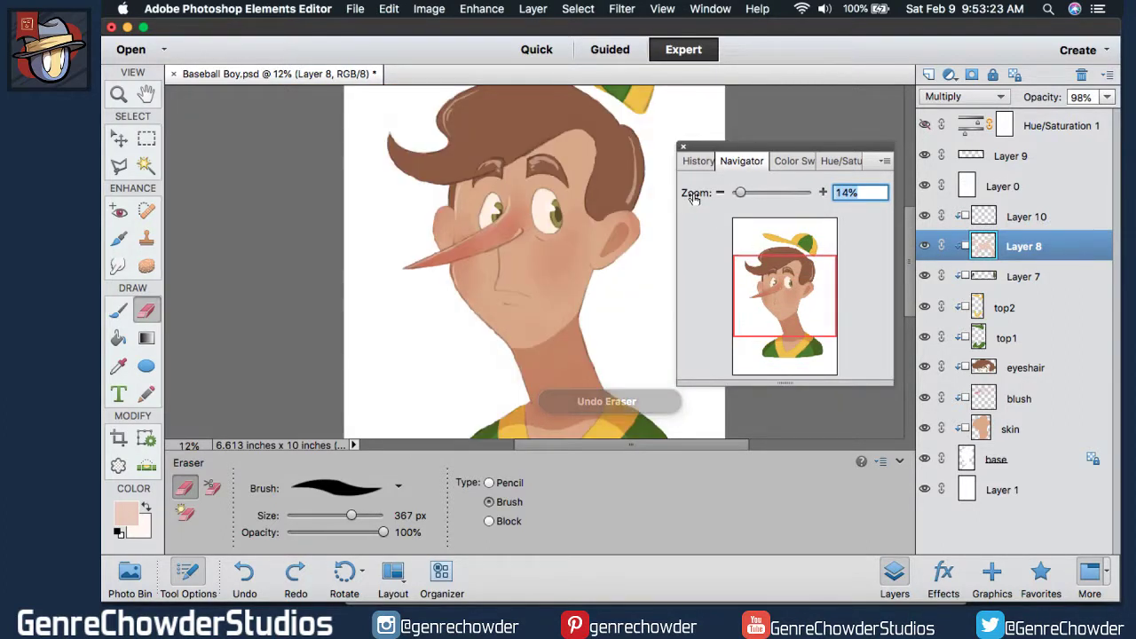
pyautogui.click(118, 310)
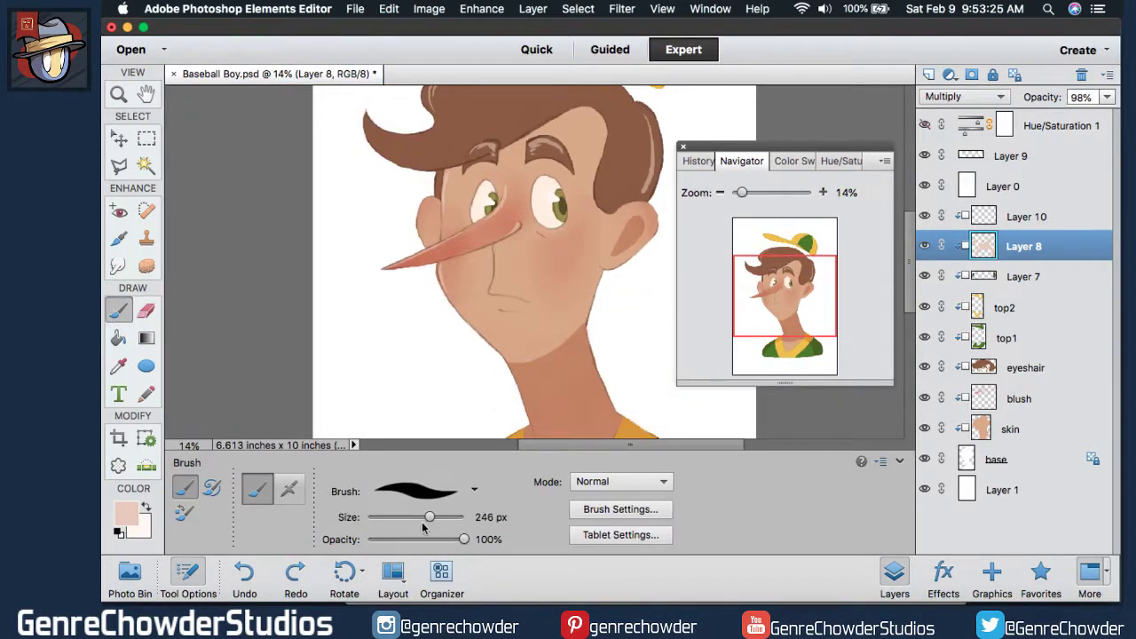
pyautogui.click(415, 519)
pyautogui.moveTo(559, 450); pyautogui.dragTo(565, 451)
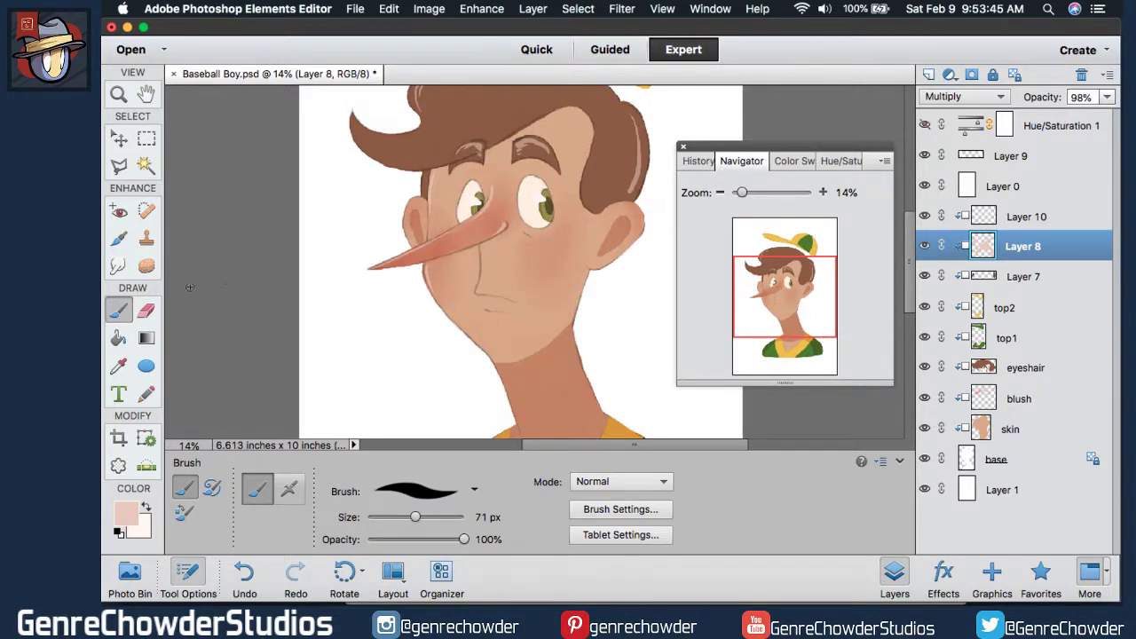
# Try trimming the ear shading on Layer 8 with the eraser at 91 px, and undo the erasure.
pyautogui.click(145, 311)
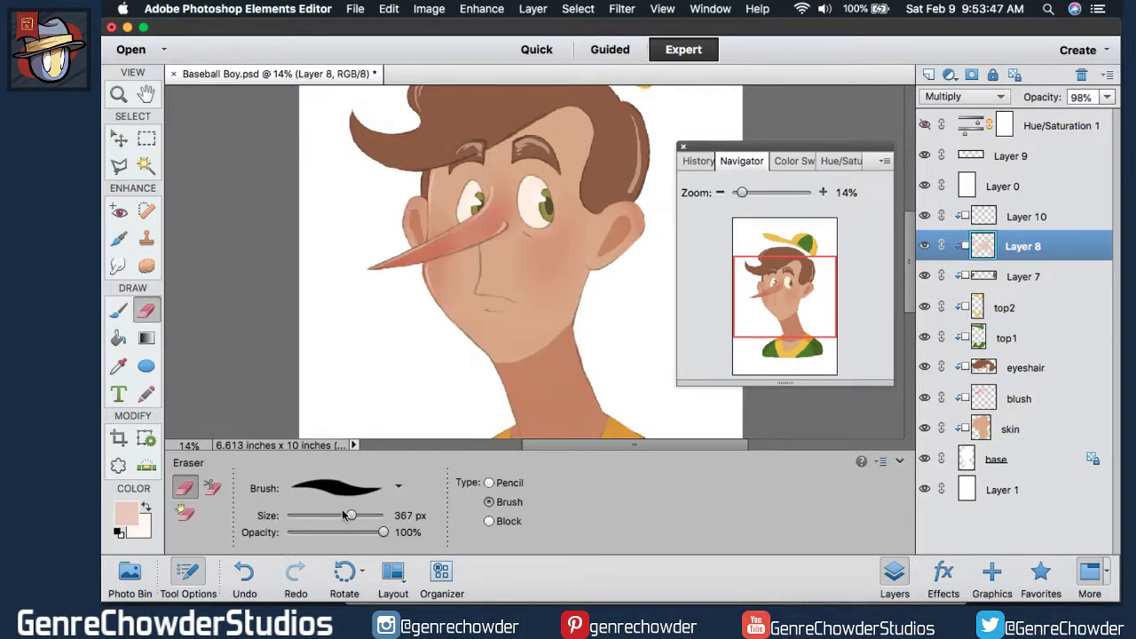
pyautogui.moveTo(345, 515); pyautogui.dragTo(341, 515)
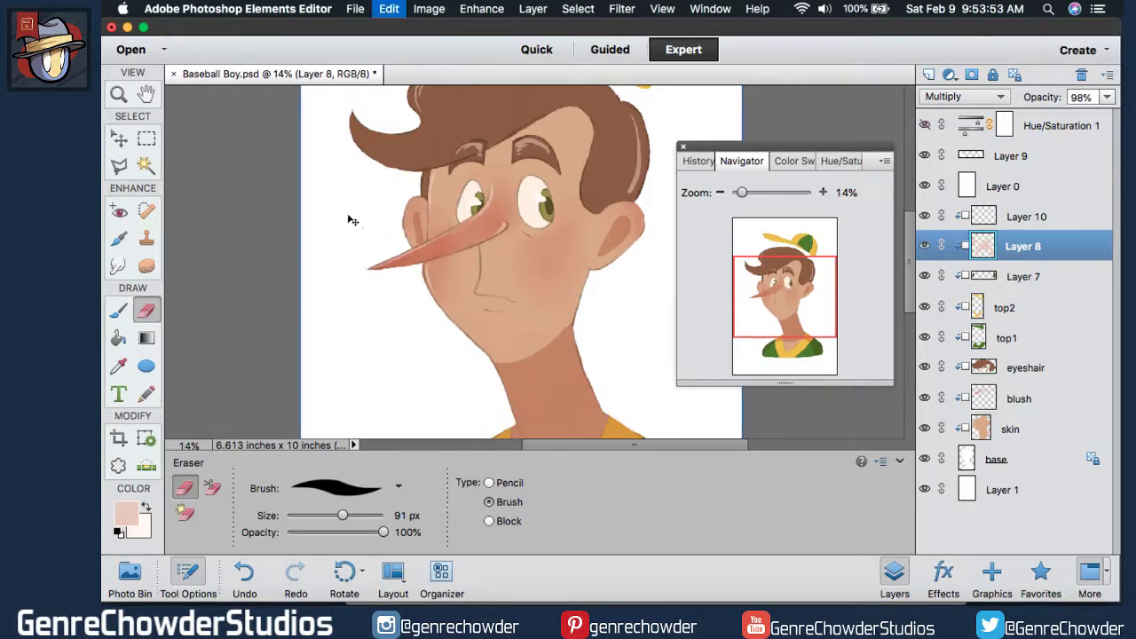
pyautogui.press('super+z')
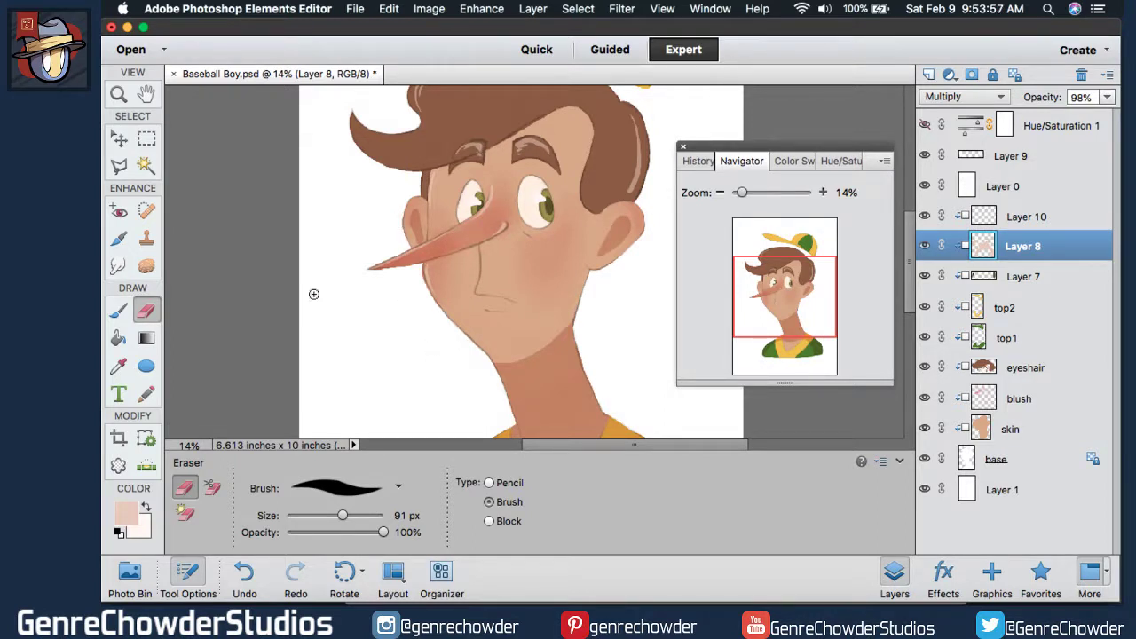
pyautogui.press('b')
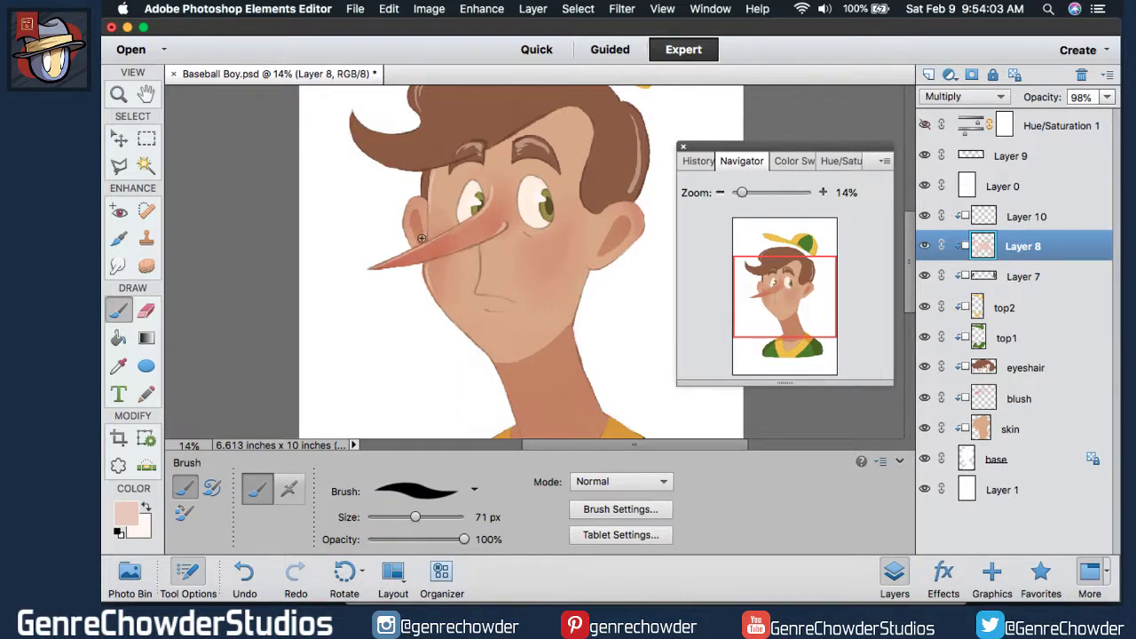
# Paint a shadow along the underside of the long nose on Layer 8 with a 79 px brush, undoing unwanted strokes.
pyautogui.moveTo(701, 197)
pyautogui.mouseDown()
pyautogui.moveTo(686, 195)
pyautogui.moveTo(701, 192)
pyautogui.mouseUp()
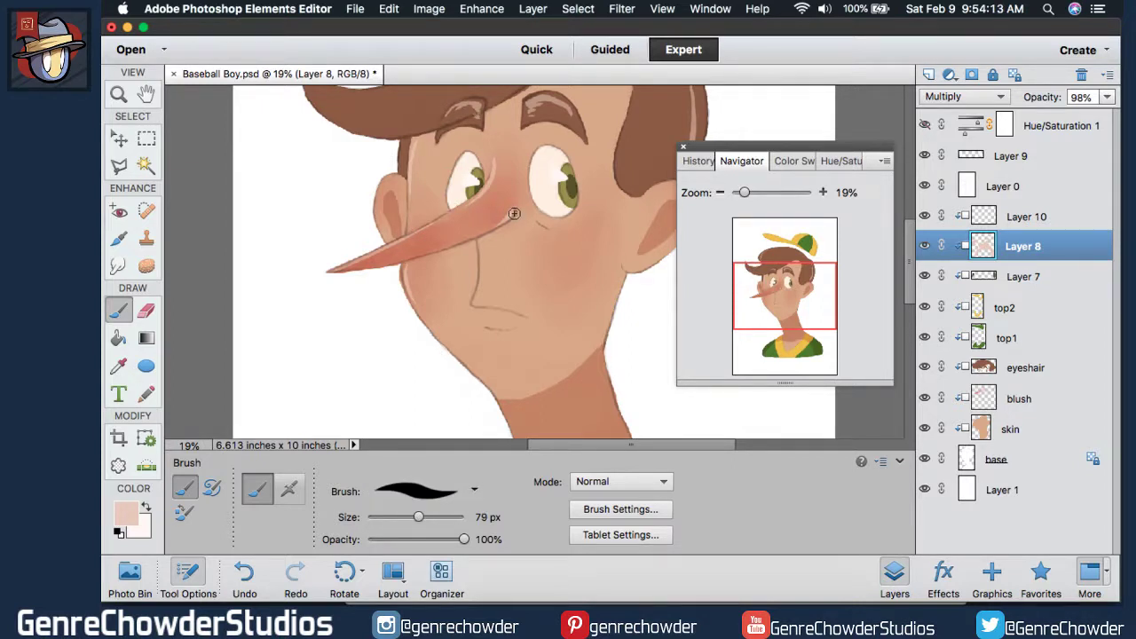
pyautogui.moveTo(494, 231); pyautogui.dragTo(337, 288)
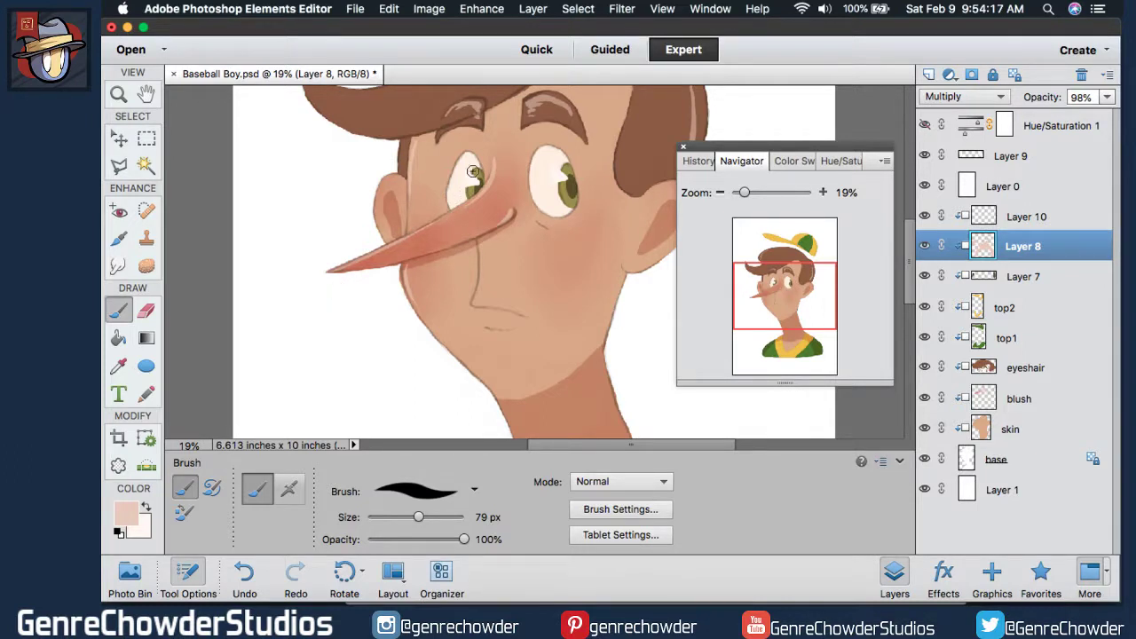
pyautogui.press('super+z')
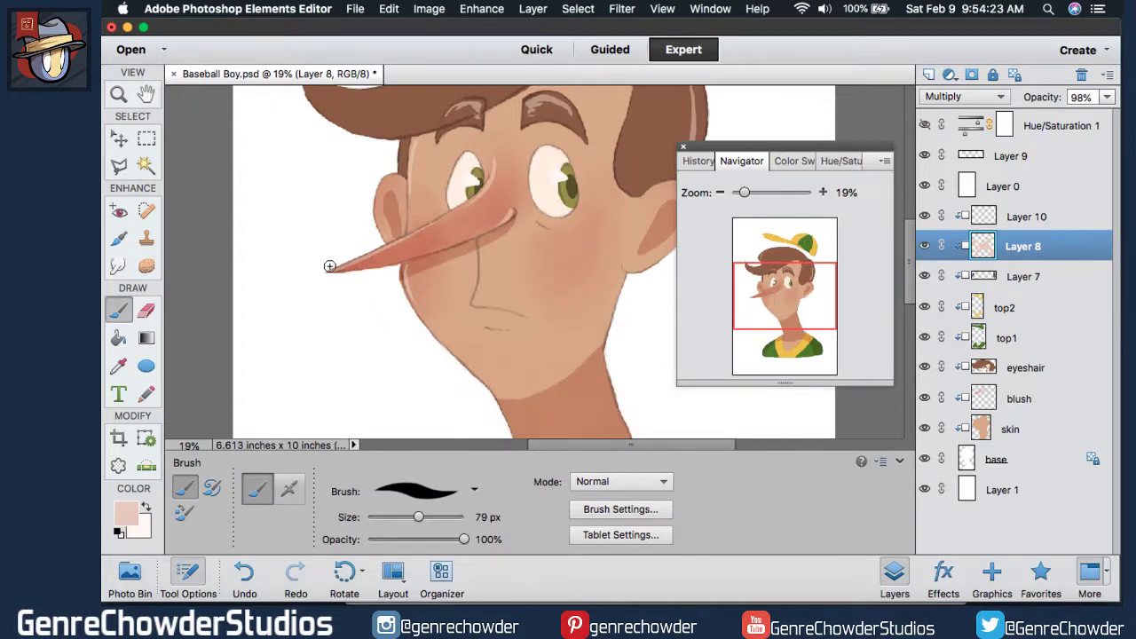
pyautogui.press('super+z')
pyautogui.press('super+z')
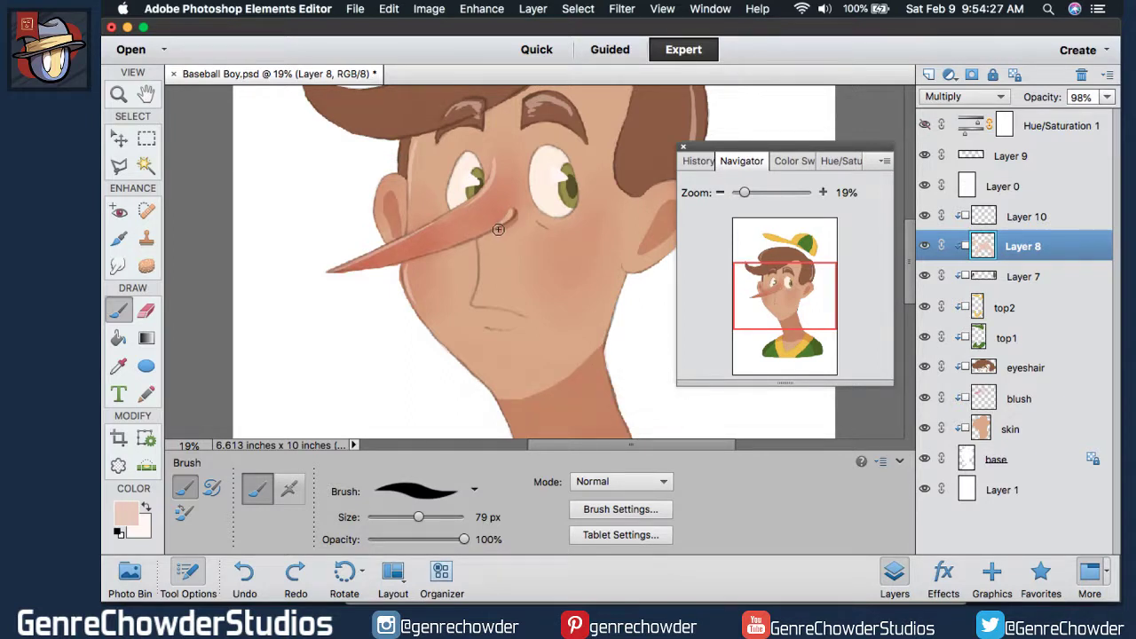
pyautogui.moveTo(471, 240); pyautogui.dragTo(384, 270)
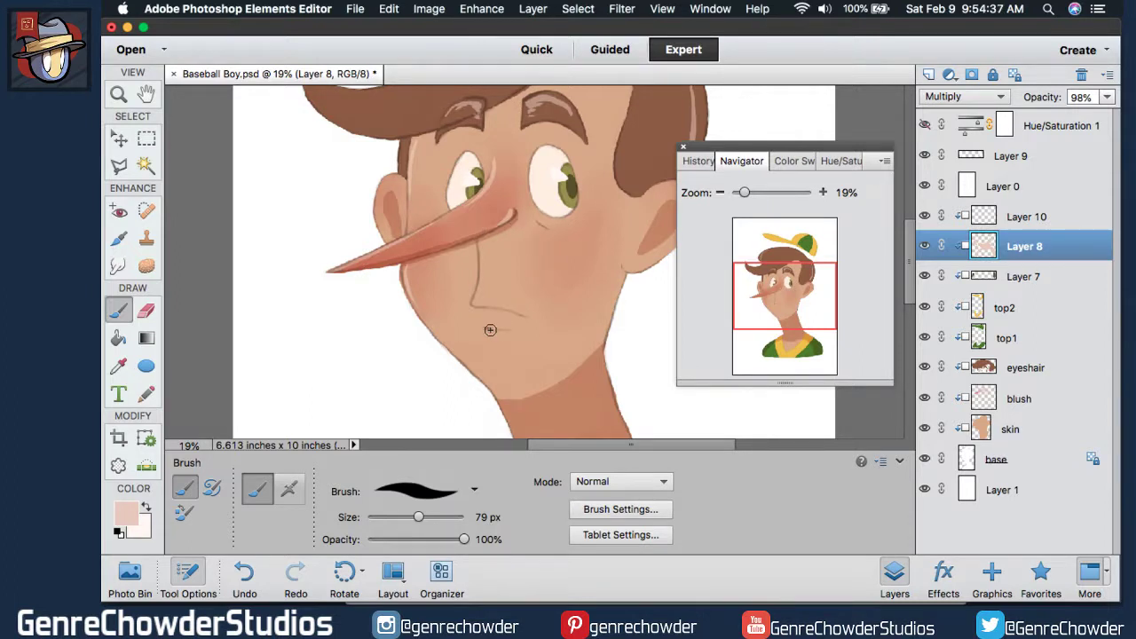
pyautogui.press('super+z')
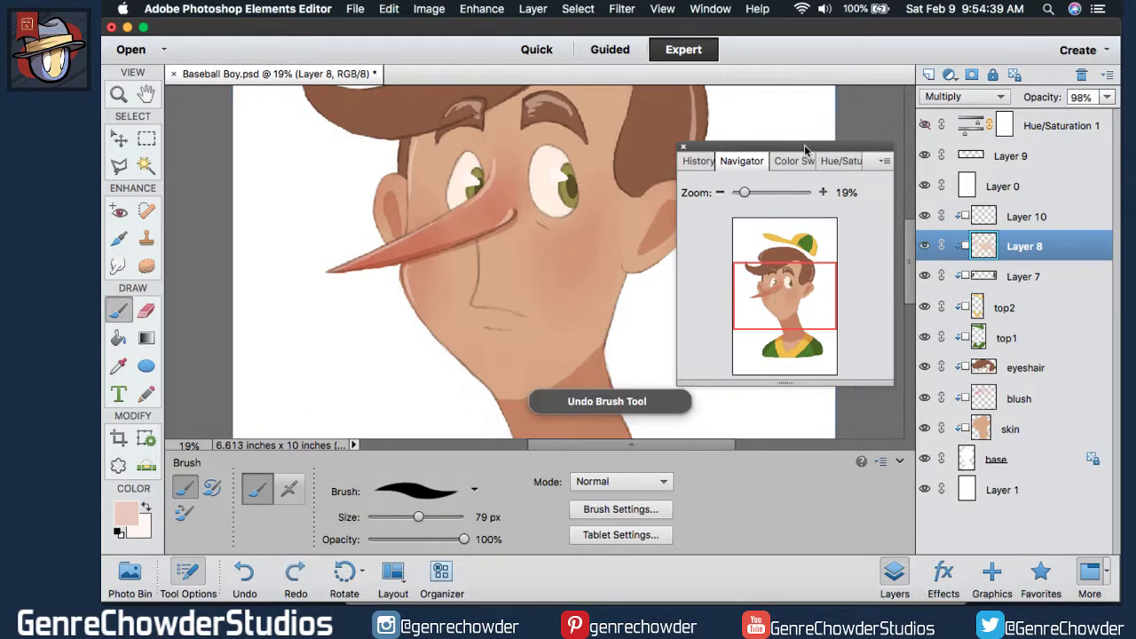
# Shade the edges of both eyes on Layer 8 with the 79 px brush.
pyautogui.moveTo(695, 196); pyautogui.dragTo(746, 242)
pyautogui.moveTo(769, 284); pyautogui.dragTo(771, 272)
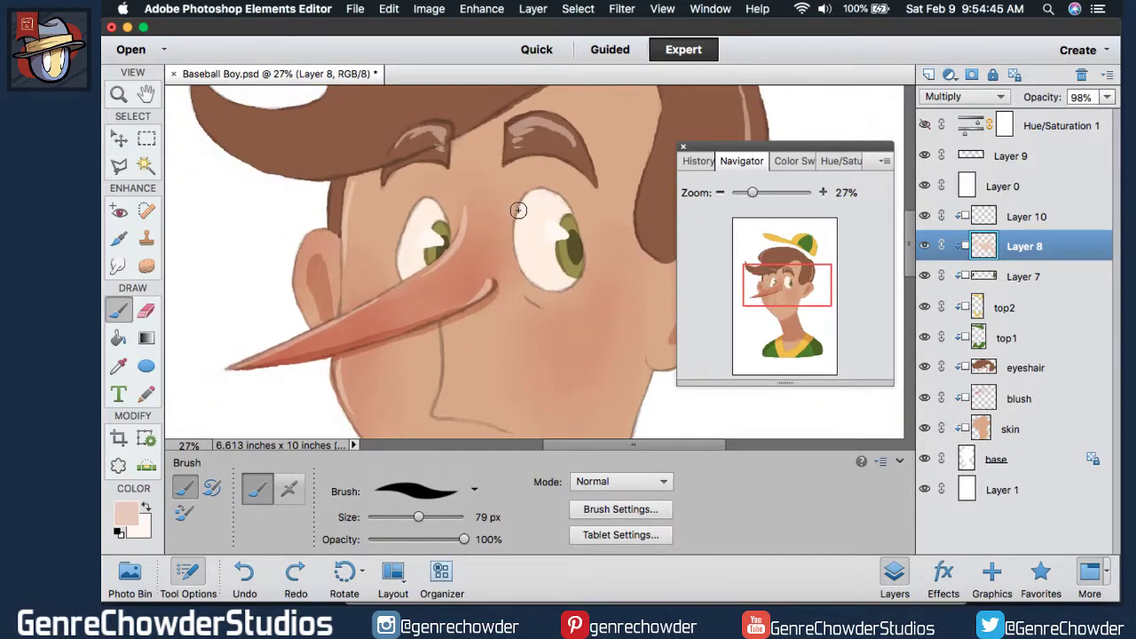
pyautogui.moveTo(546, 194)
pyautogui.mouseDown()
pyautogui.moveTo(575, 231)
pyautogui.moveTo(573, 284)
pyautogui.mouseUp()
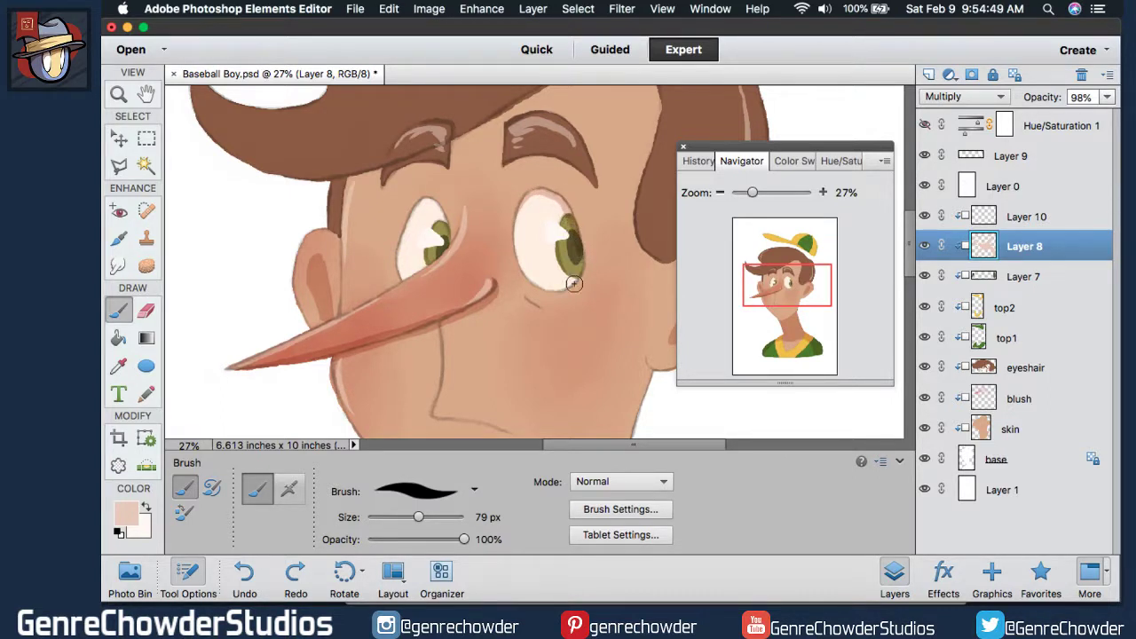
pyautogui.moveTo(437, 224); pyautogui.dragTo(446, 233)
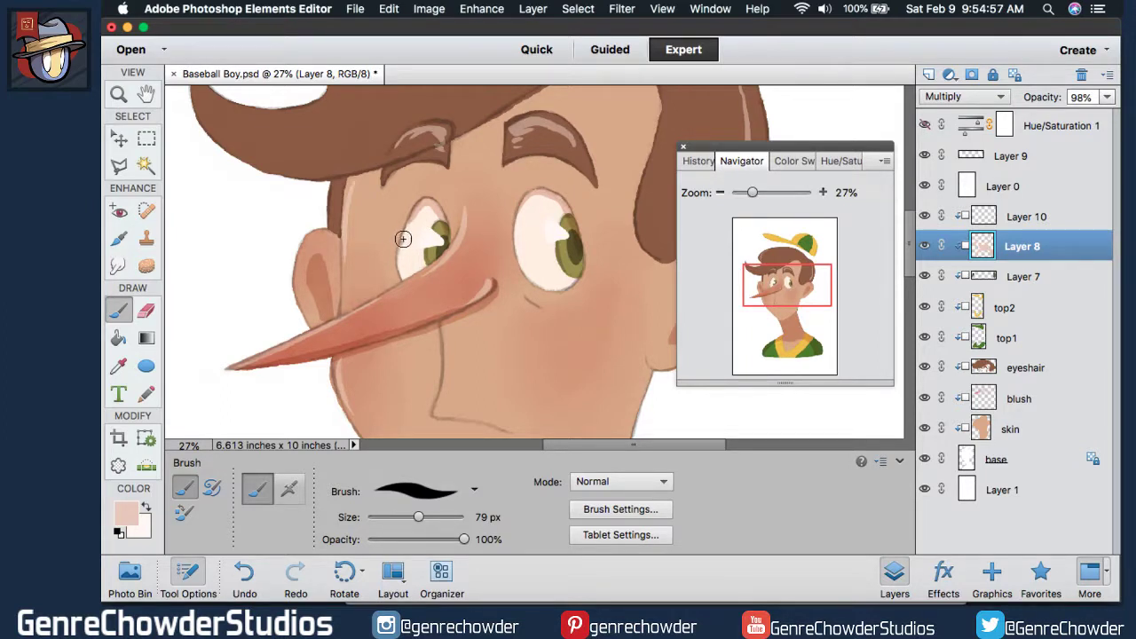
# Try erasing part of the shading on the far eye with the 91 px eraser, and undo the erasures.
pyautogui.click(146, 310)
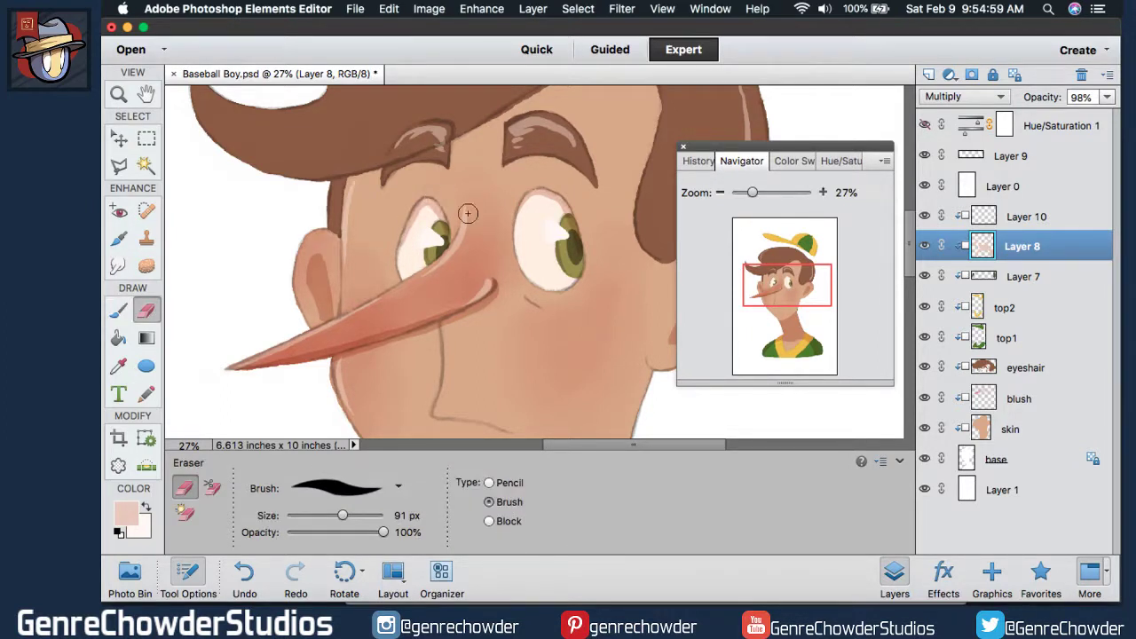
pyautogui.moveTo(410, 236)
pyautogui.mouseDown()
pyautogui.moveTo(431, 208)
pyautogui.moveTo(438, 235)
pyautogui.mouseUp()
pyautogui.press('super+z')
pyautogui.press('super+z')
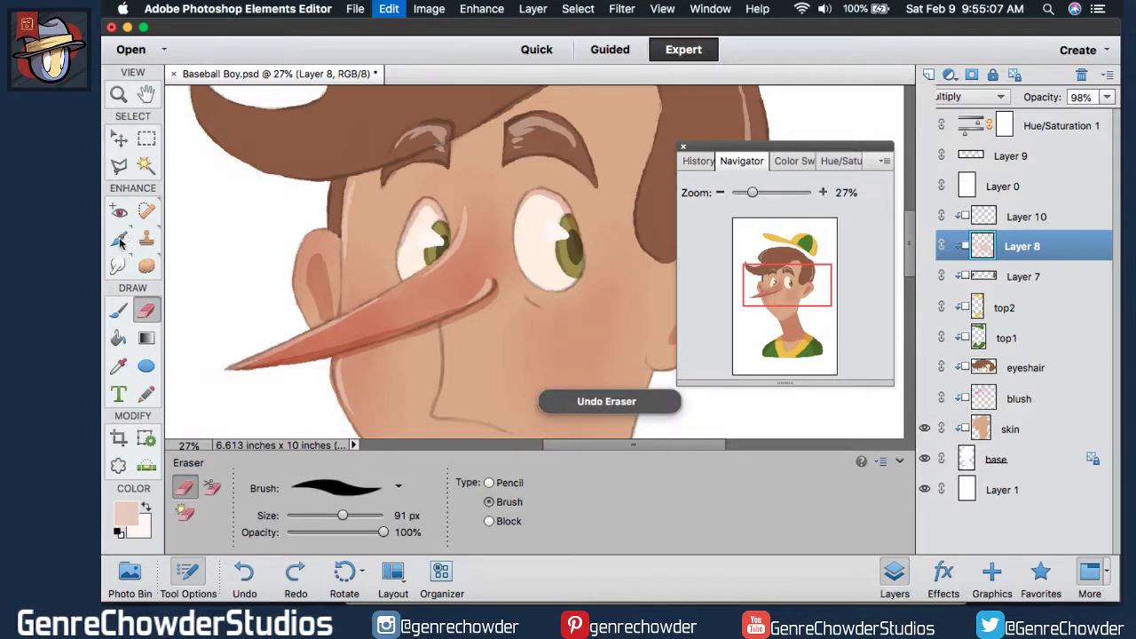
# Paint shading along the lower edge of the hair fringe on Layer 8 with the 79 px brush, undoing unwanted strokes.
pyautogui.click(119, 310)
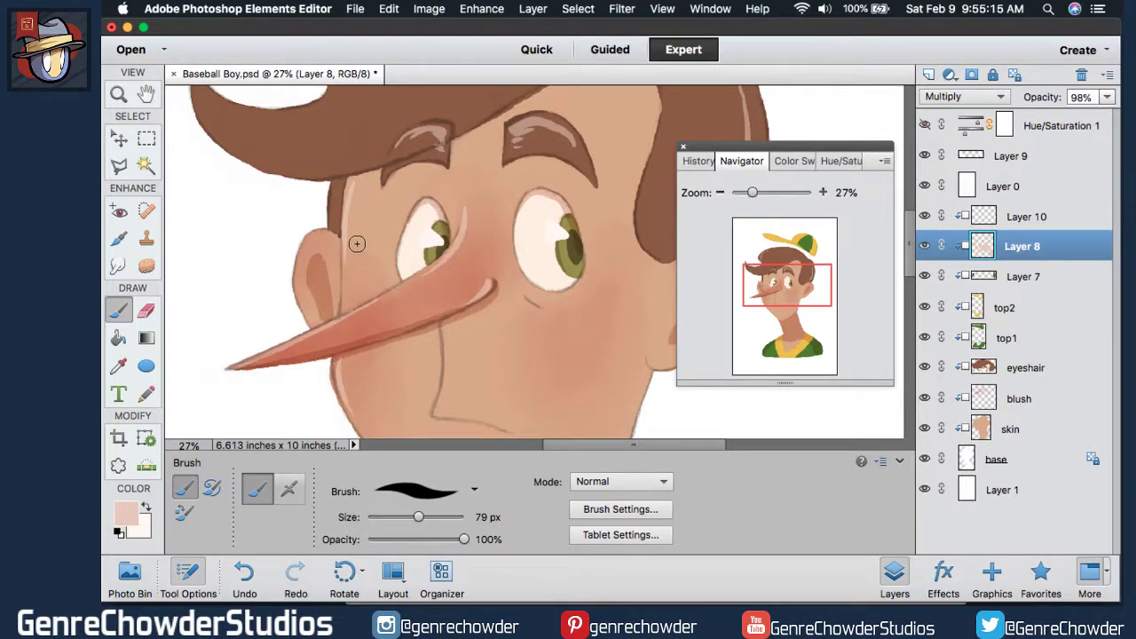
pyautogui.moveTo(692, 195); pyautogui.dragTo(687, 195)
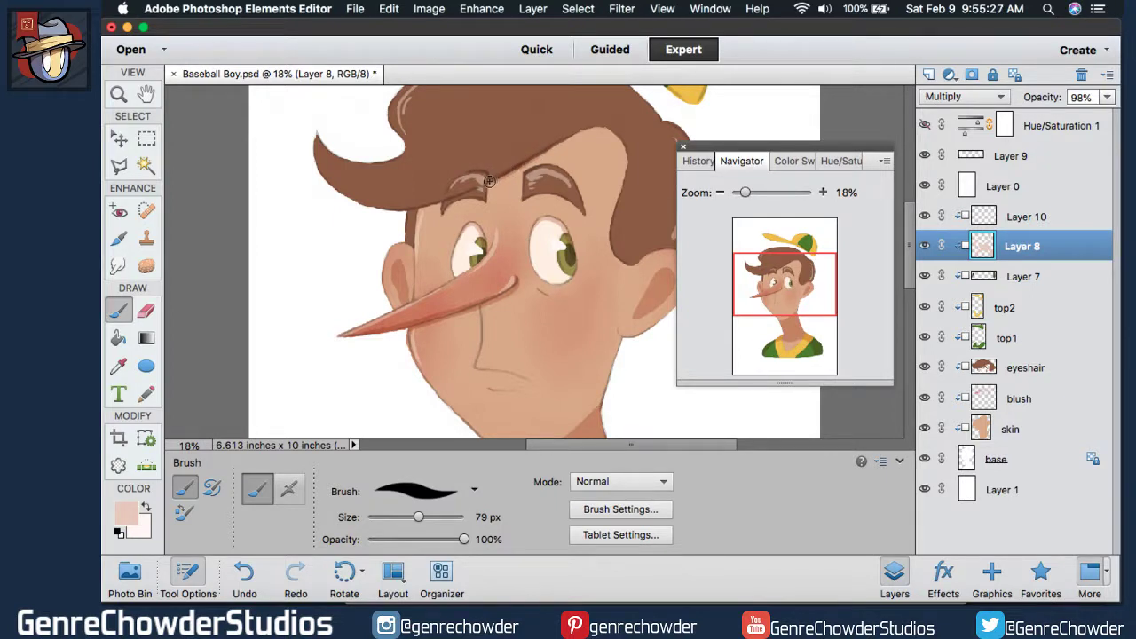
pyautogui.press('super+z')
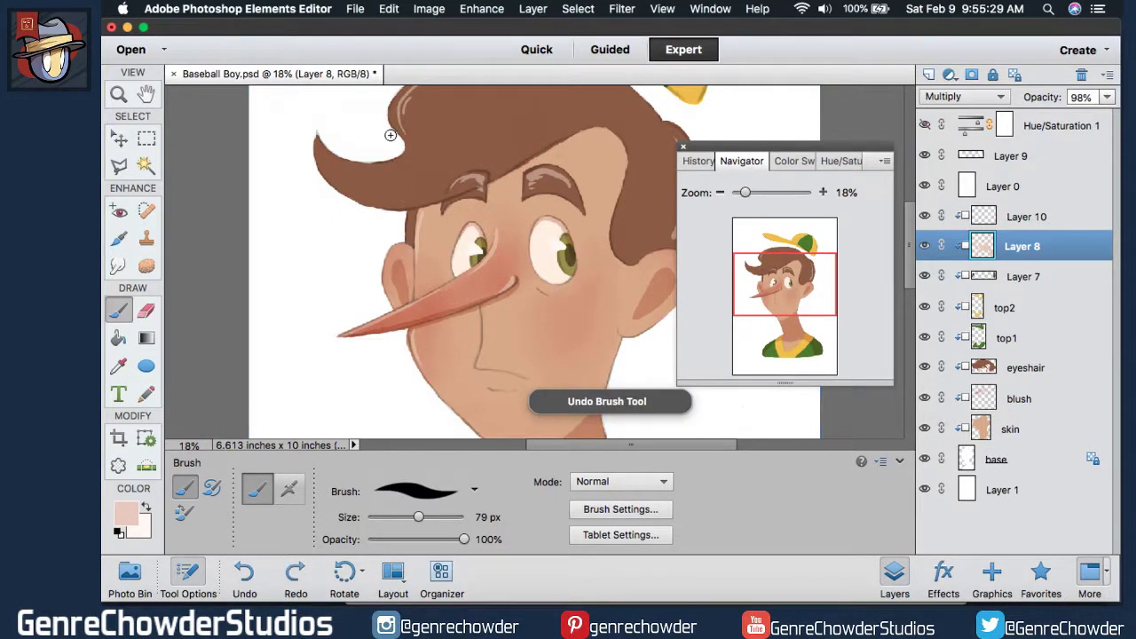
pyautogui.moveTo(683, 193); pyautogui.dragTo(682, 196)
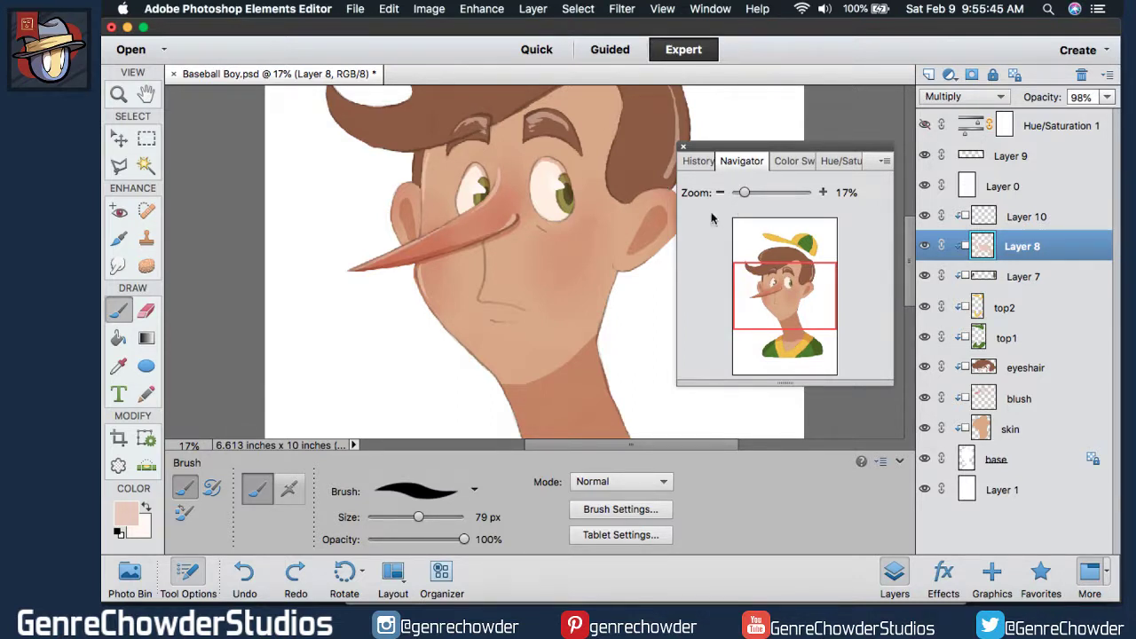
pyautogui.moveTo(702, 194); pyautogui.dragTo(709, 195)
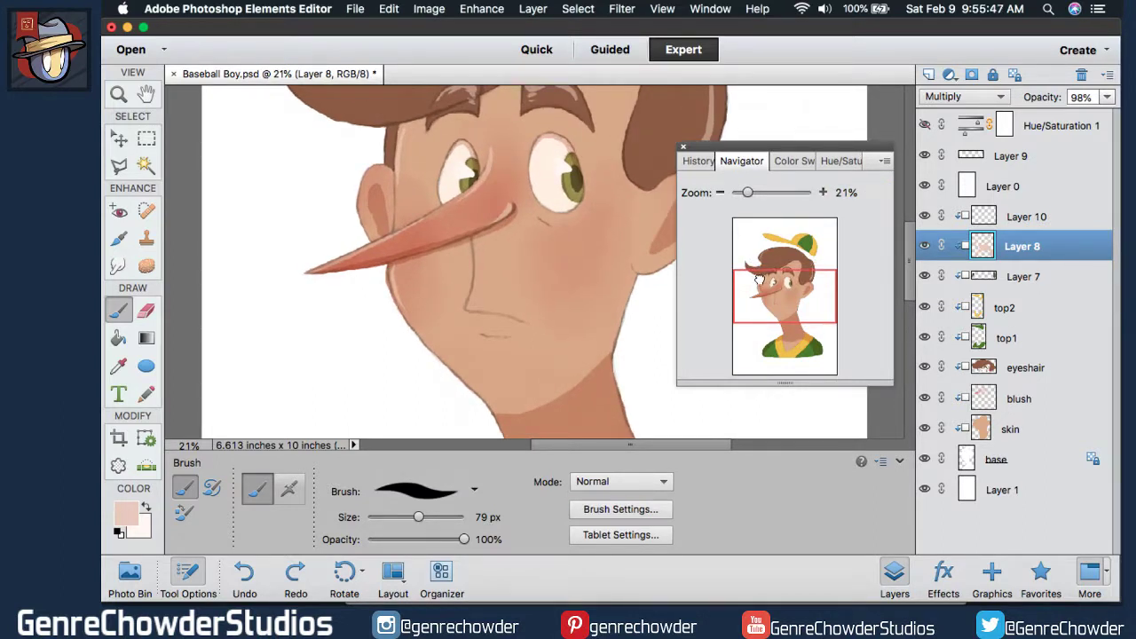
pyautogui.moveTo(760, 278); pyautogui.dragTo(765, 266)
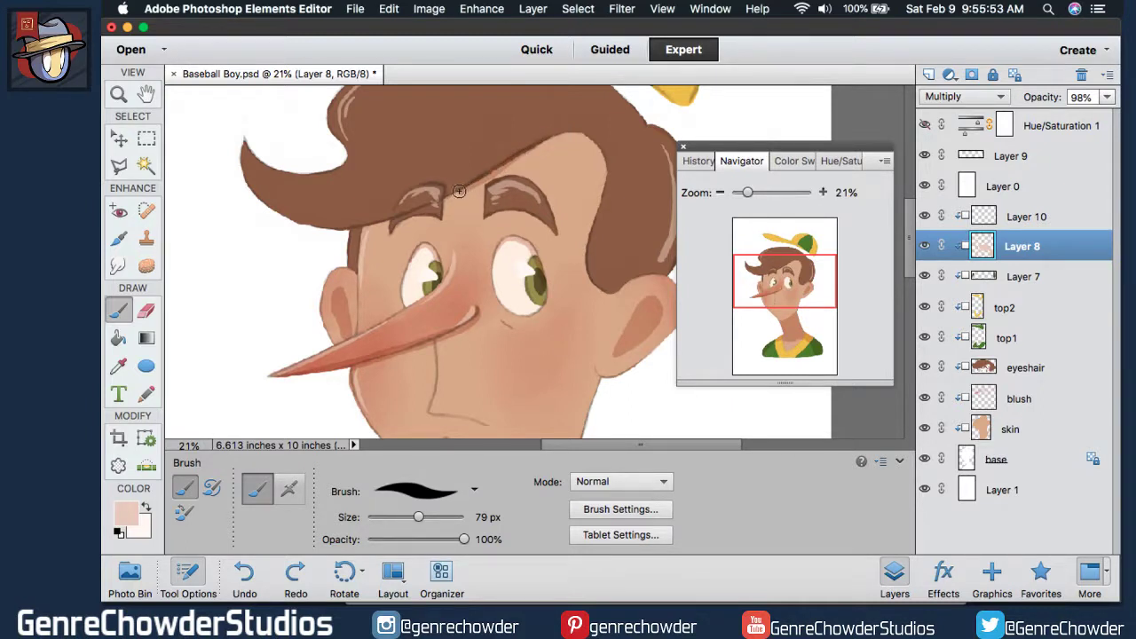
pyautogui.moveTo(442, 200)
pyautogui.mouseDown()
pyautogui.moveTo(382, 221)
pyautogui.moveTo(450, 203)
pyautogui.moveTo(366, 226)
pyautogui.mouseUp()
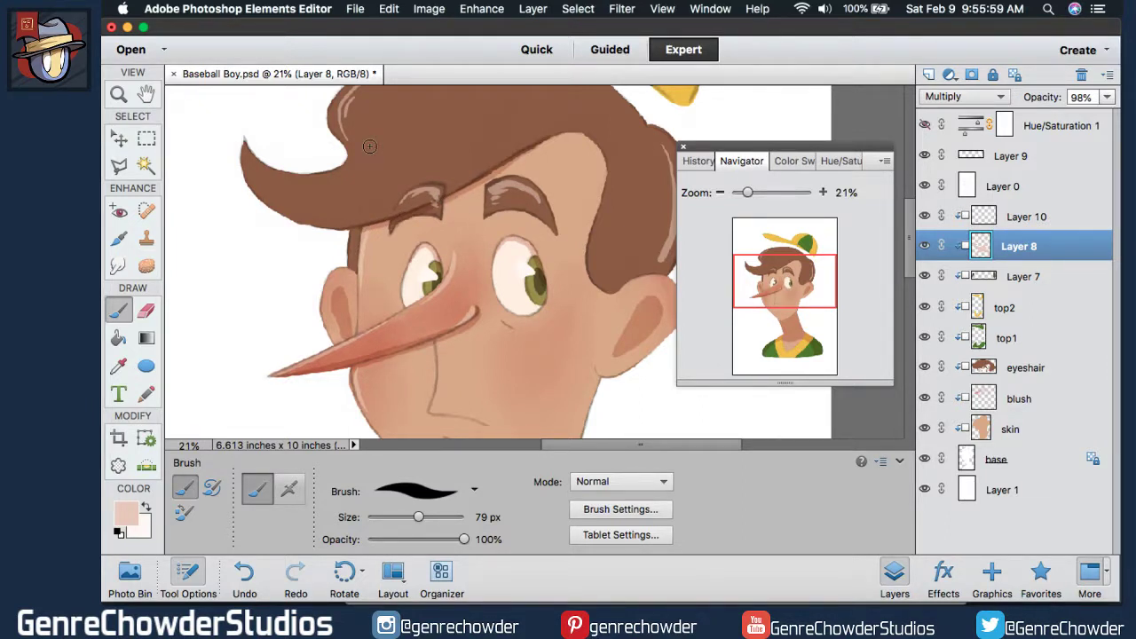
pyautogui.press('super+z')
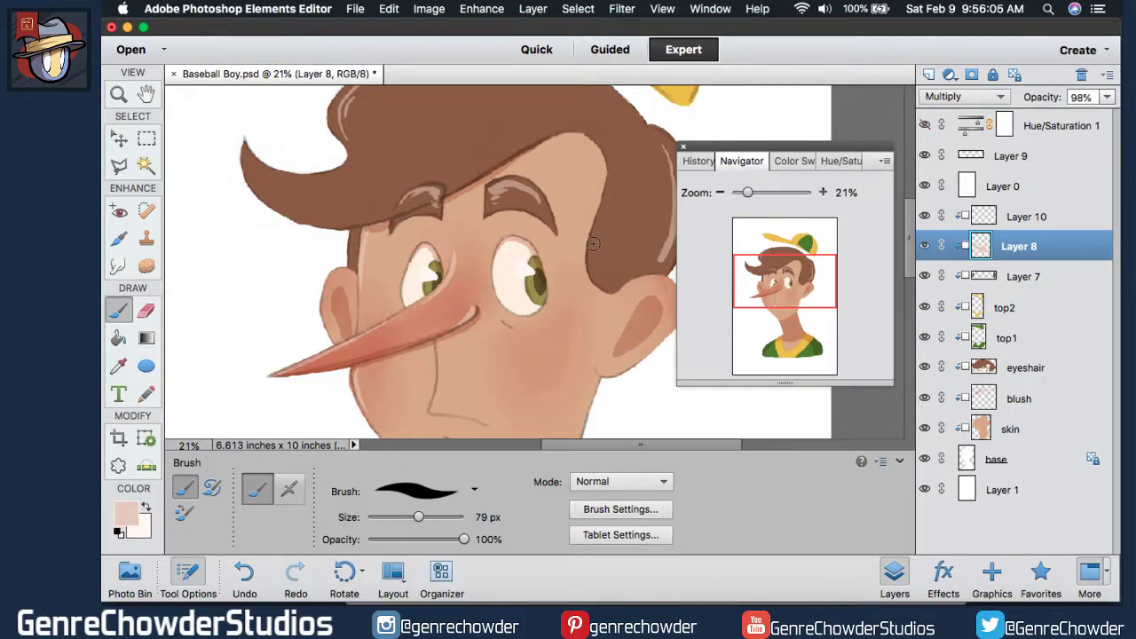
# Shade the back of the hair and the cap's rear yellow panel on Layer 8 with a 205 px brush.
pyautogui.moveTo(751, 192); pyautogui.dragTo(710, 200)
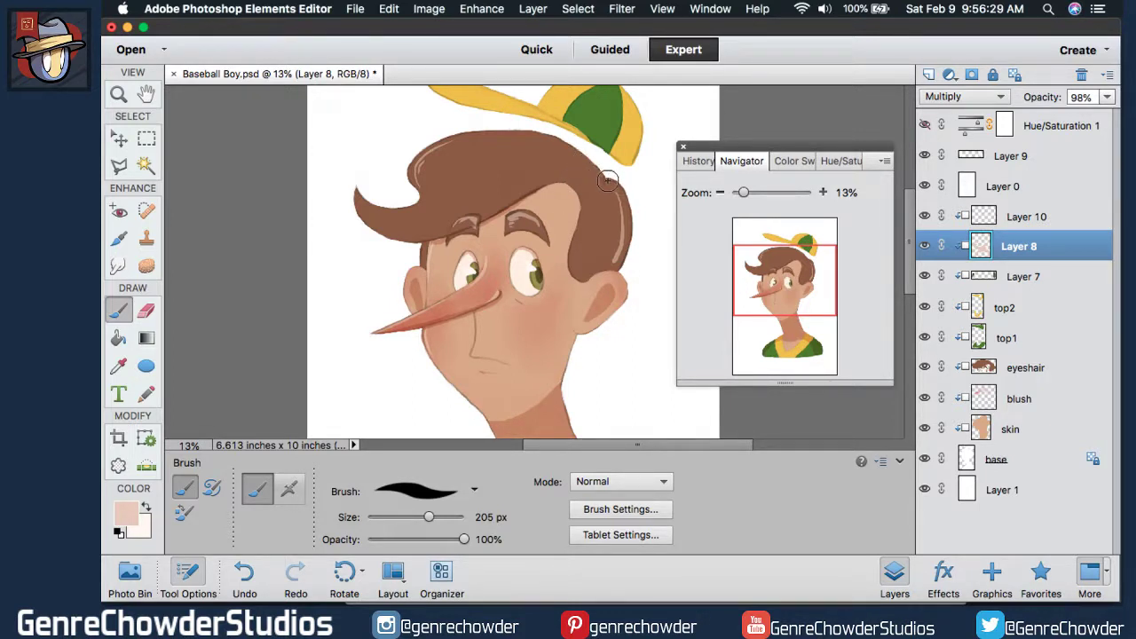
pyautogui.moveTo(620, 200)
pyautogui.mouseDown()
pyautogui.moveTo(585, 298)
pyautogui.moveTo(603, 268)
pyautogui.moveTo(624, 265)
pyautogui.moveTo(624, 205)
pyautogui.mouseUp()
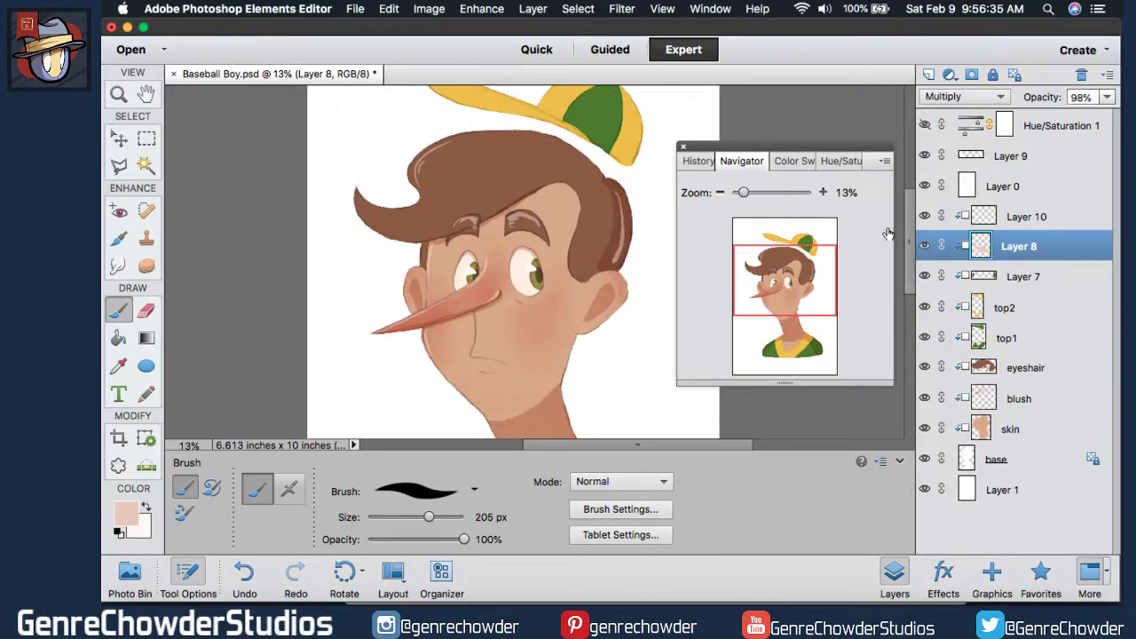
pyautogui.scroll(3, 907, 238)
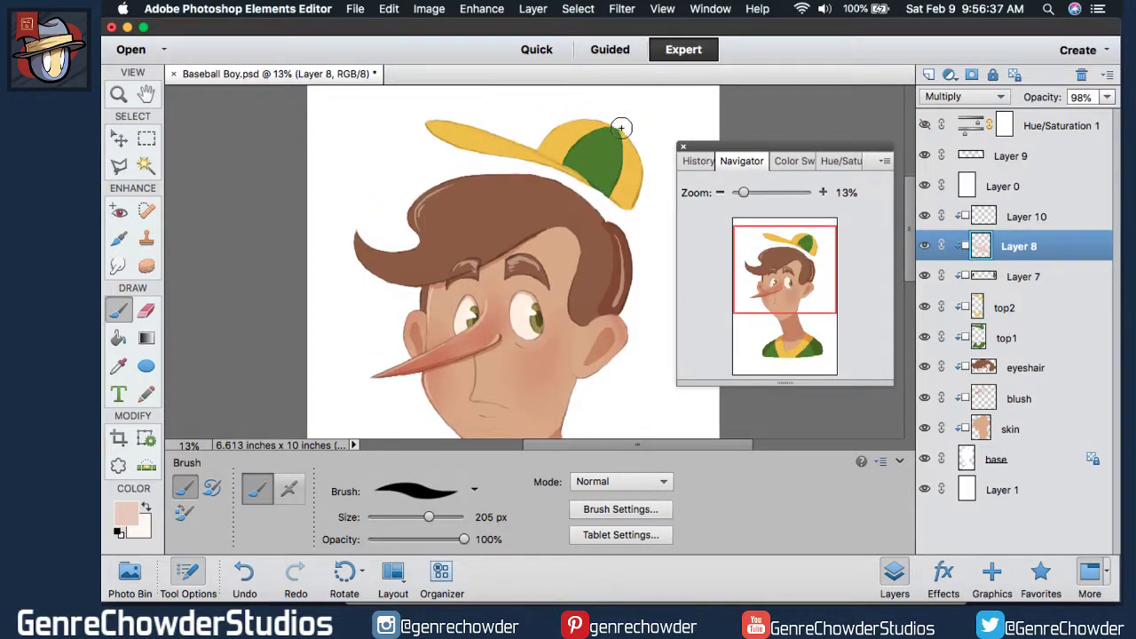
pyautogui.moveTo(616, 188)
pyautogui.mouseDown()
pyautogui.moveTo(624, 128)
pyautogui.moveTo(622, 206)
pyautogui.moveTo(640, 169)
pyautogui.moveTo(625, 213)
pyautogui.mouseUp()
# Shade the rear side of the cap's green panel with the 205 px brush, undoing and repainting the stroke until it fits.
pyautogui.moveTo(611, 121)
pyautogui.mouseDown()
pyautogui.moveTo(622, 153)
pyautogui.moveTo(598, 188)
pyautogui.mouseUp()
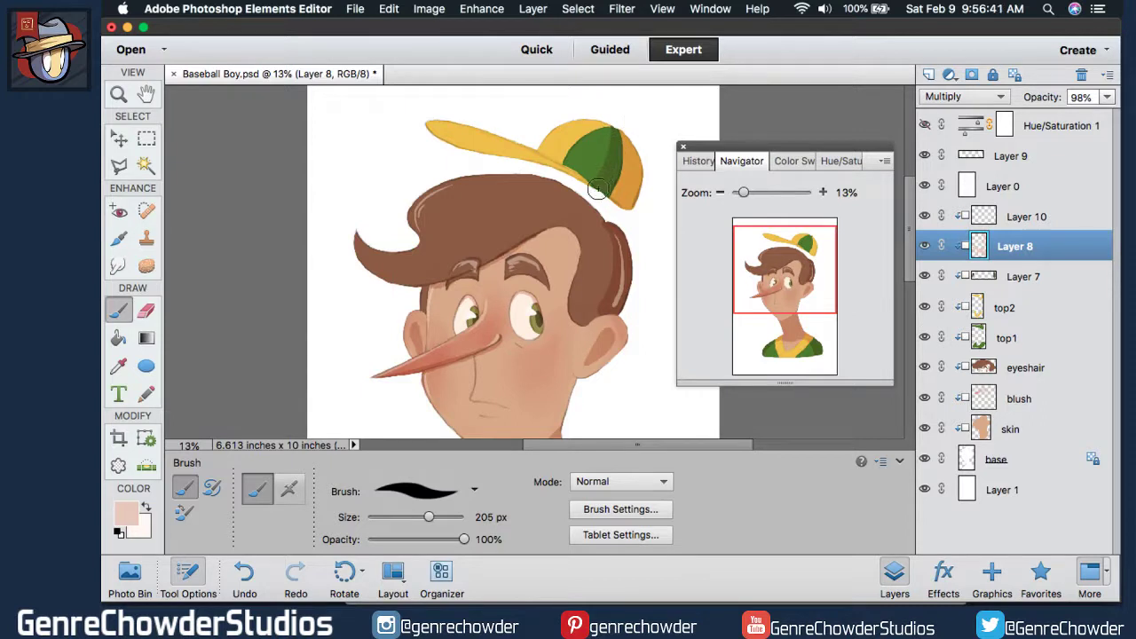
pyautogui.moveTo(613, 140); pyautogui.dragTo(619, 180)
pyautogui.press('super+z')
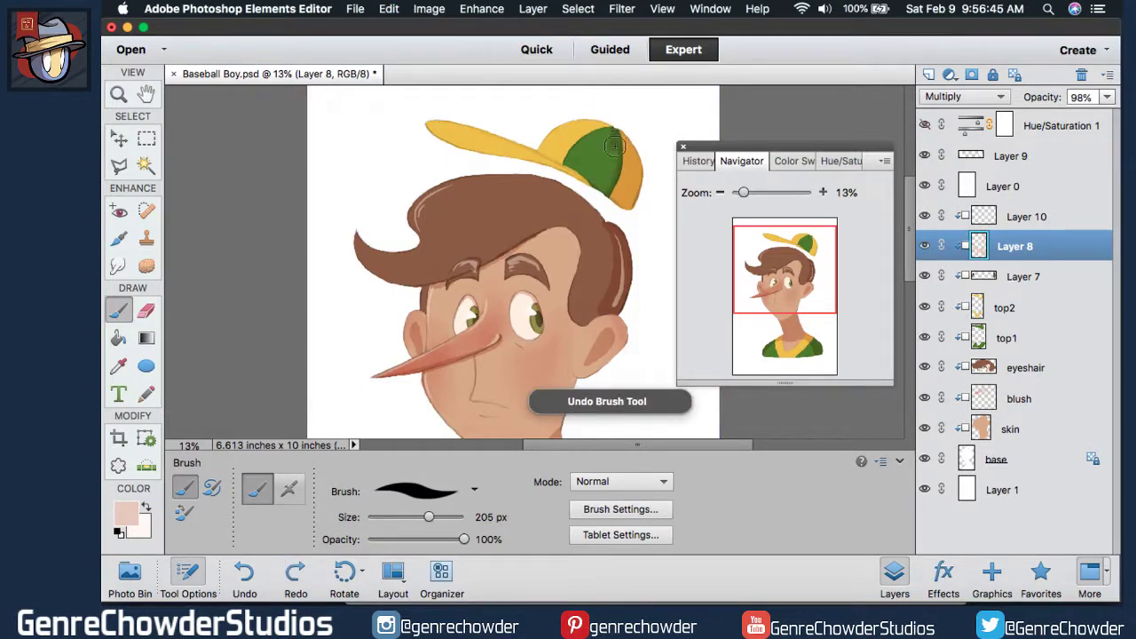
pyautogui.moveTo(614, 146)
pyautogui.mouseDown()
pyautogui.moveTo(595, 182)
pyautogui.moveTo(619, 185)
pyautogui.moveTo(611, 197)
pyautogui.mouseUp()
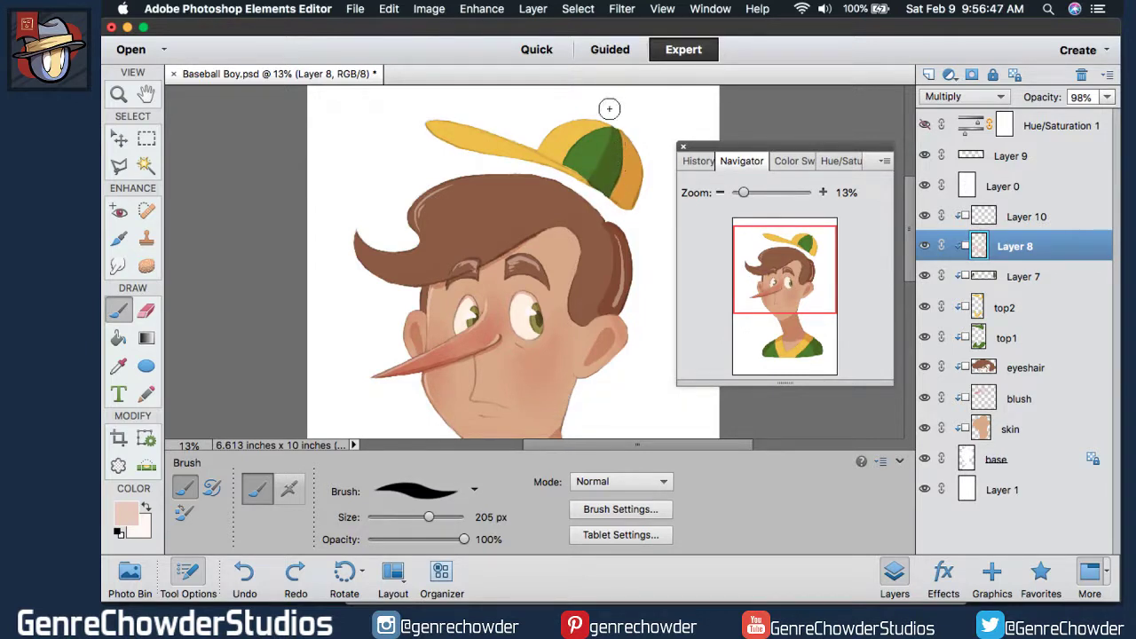
pyautogui.press('super+z')
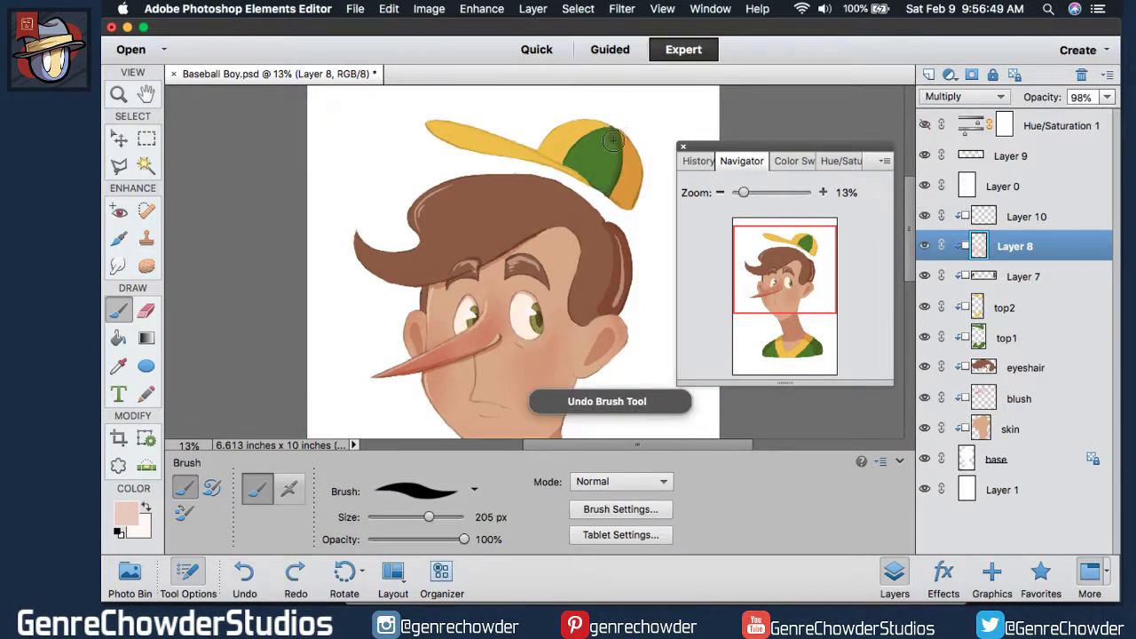
pyautogui.moveTo(612, 140); pyautogui.dragTo(596, 193)
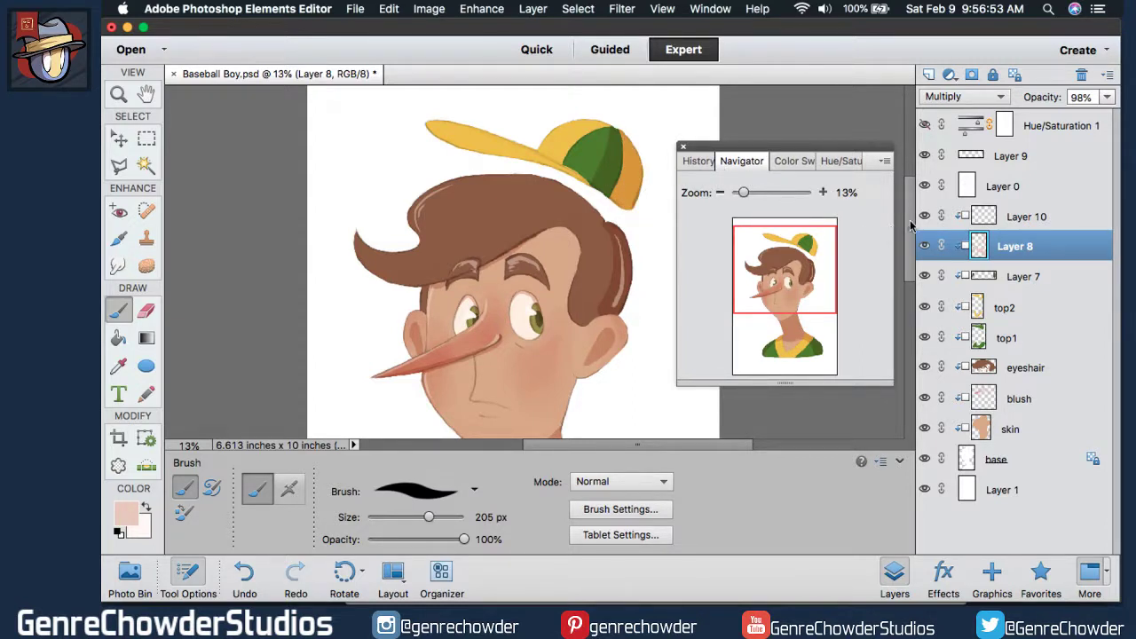
pyautogui.scroll(-2, 908, 229)
pyautogui.scroll(3, 908, 229)
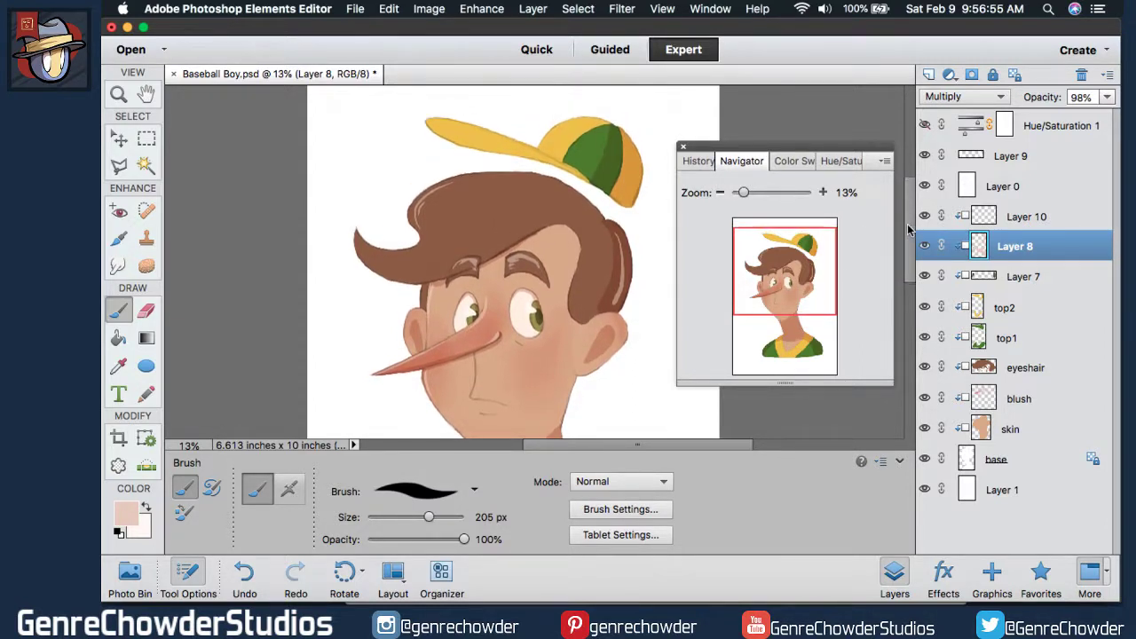
# Try additional shading strokes on the cap on Layer 8 with the 205 px brush, and undo them.
pyautogui.moveTo(539, 176); pyautogui.dragTo(385, 139)
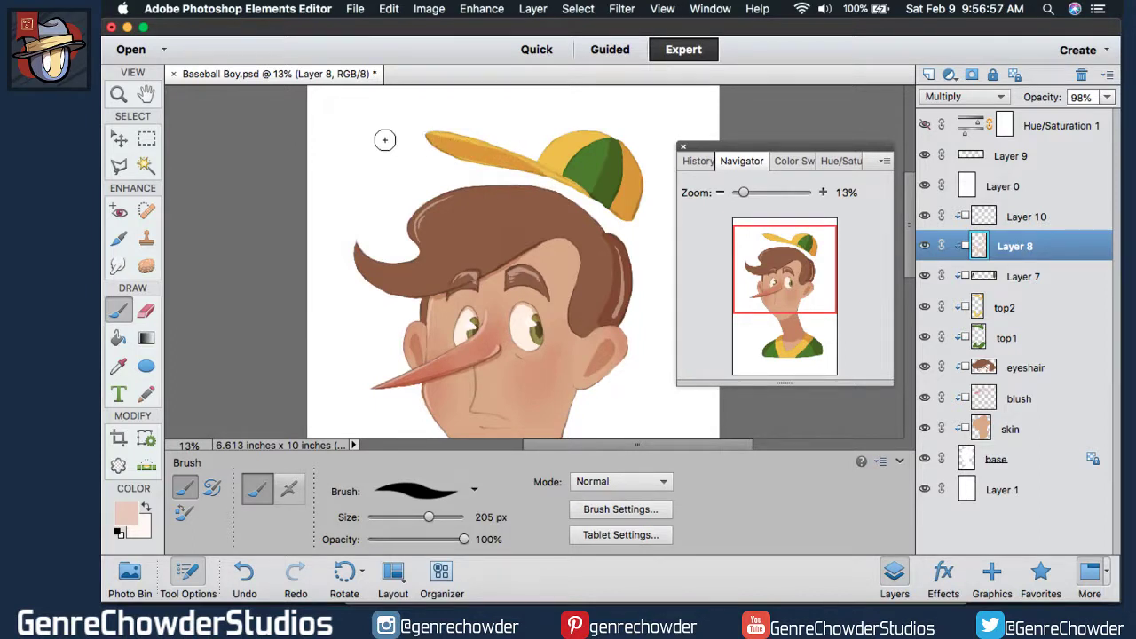
pyautogui.press('super+z')
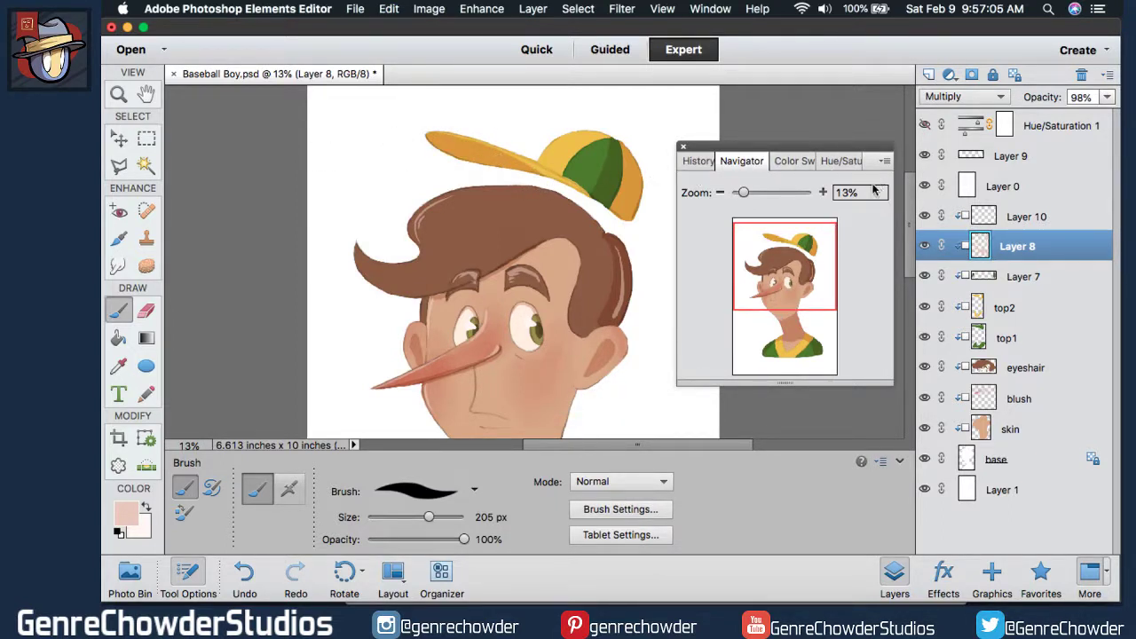
pyautogui.moveTo(910, 201); pyautogui.dragTo(910, 234)
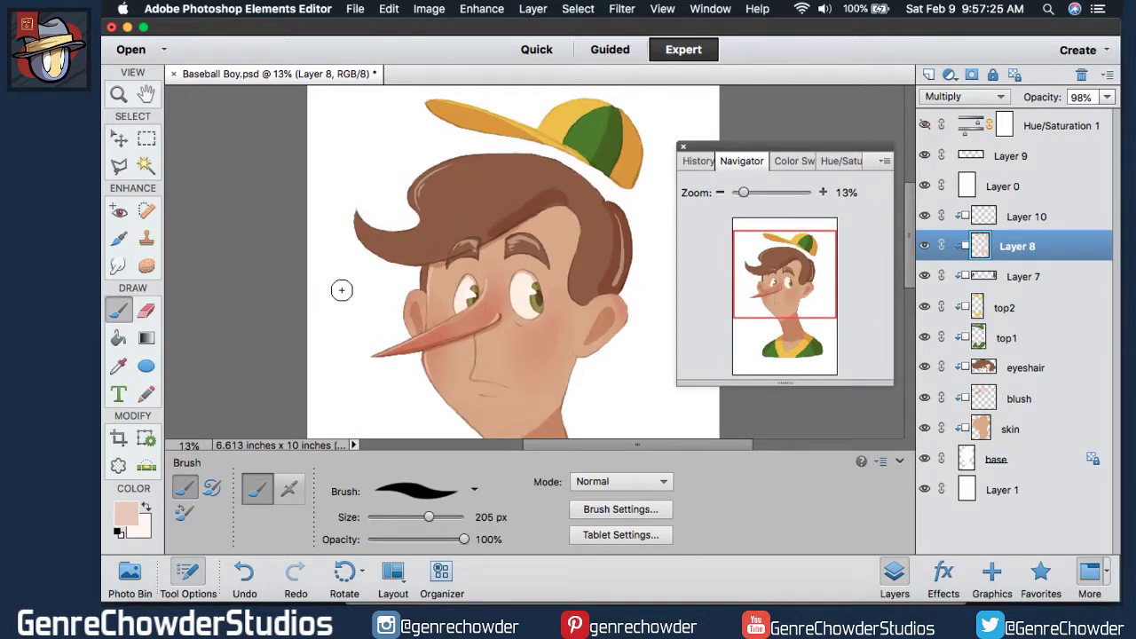
pyautogui.press('super+z')
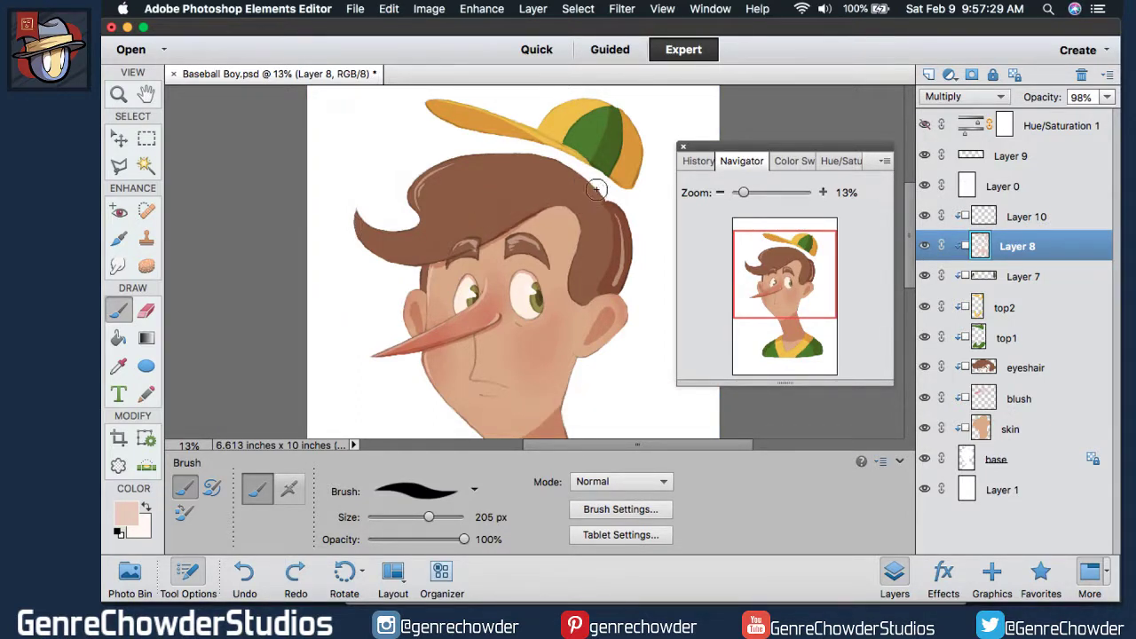
# Check the whole illustration's values in greyscale by temporarily showing the Hue/Saturation 1 adjustment layer.
pyautogui.moveTo(682, 197)
pyautogui.mouseDown()
pyautogui.moveTo(697, 196)
pyautogui.moveTo(675, 196)
pyautogui.mouseUp()
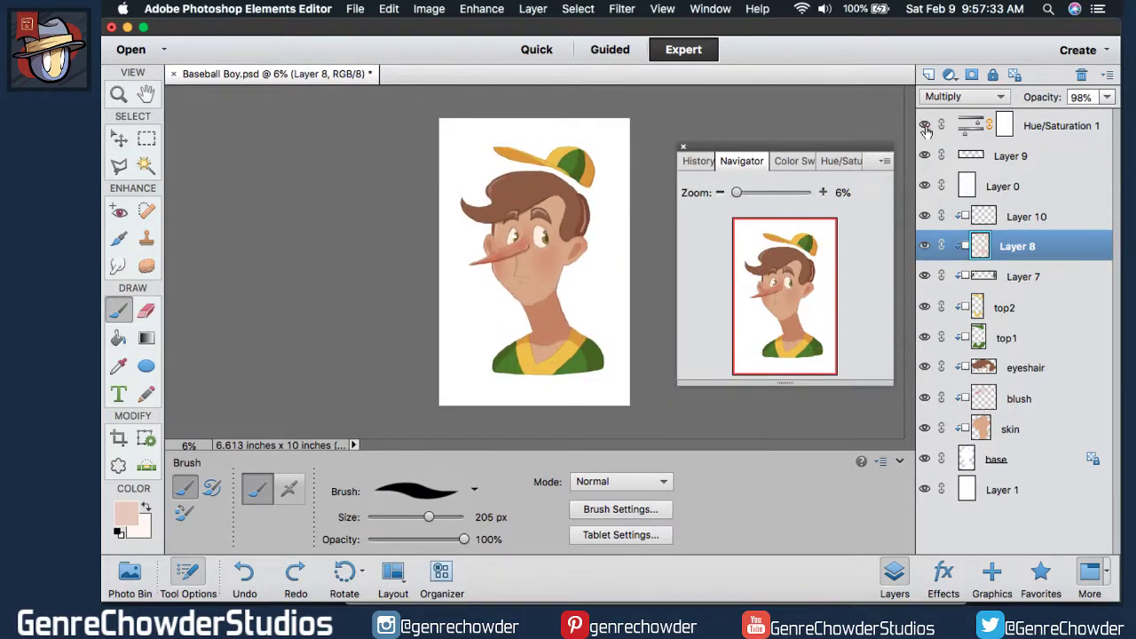
pyautogui.doubleClick(745, 163)
pyautogui.click(924, 127)
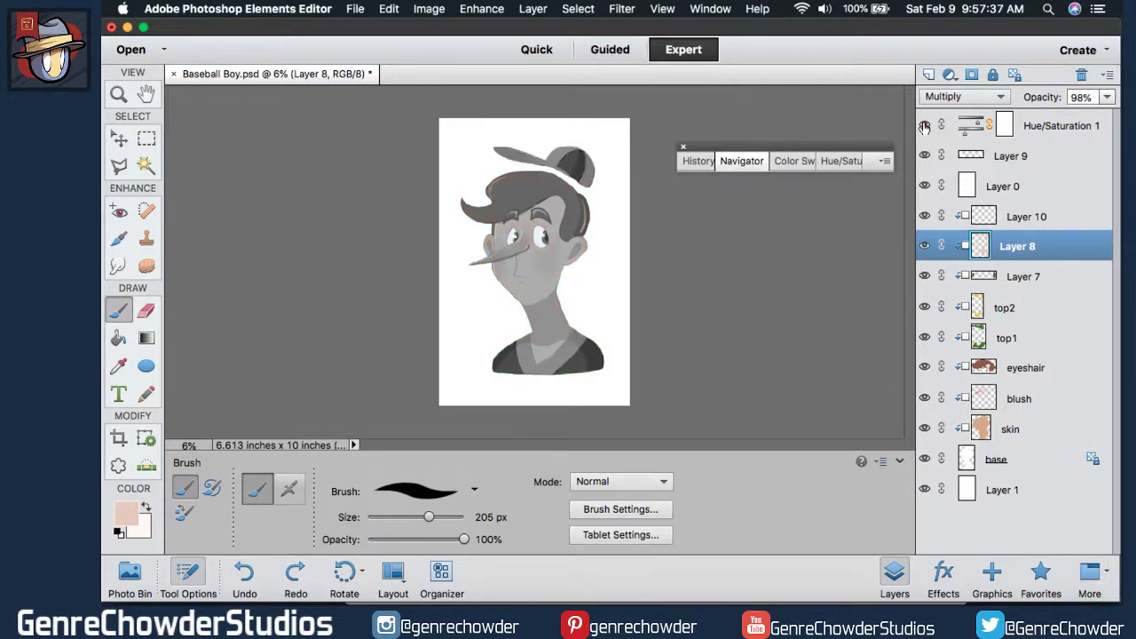
pyautogui.click(924, 127)
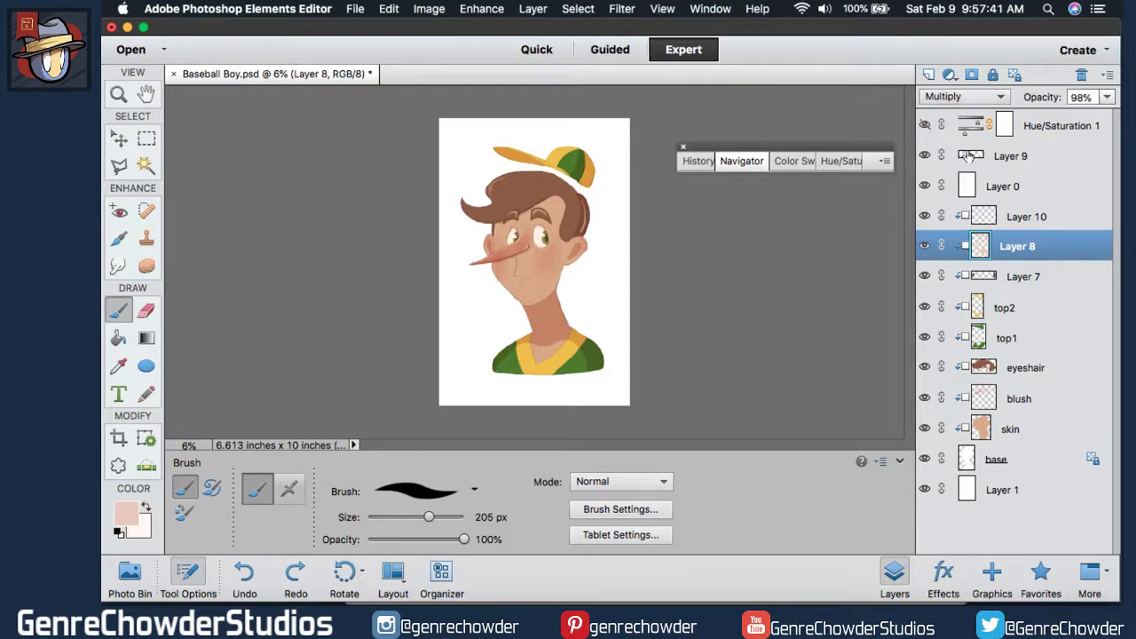
# Shift the hue of the Layer 8 shading to -101 with Adjust Hue/Saturation, comparing it with the preview off.
pyautogui.click(481, 9)
pyautogui.moveTo(523, 165)
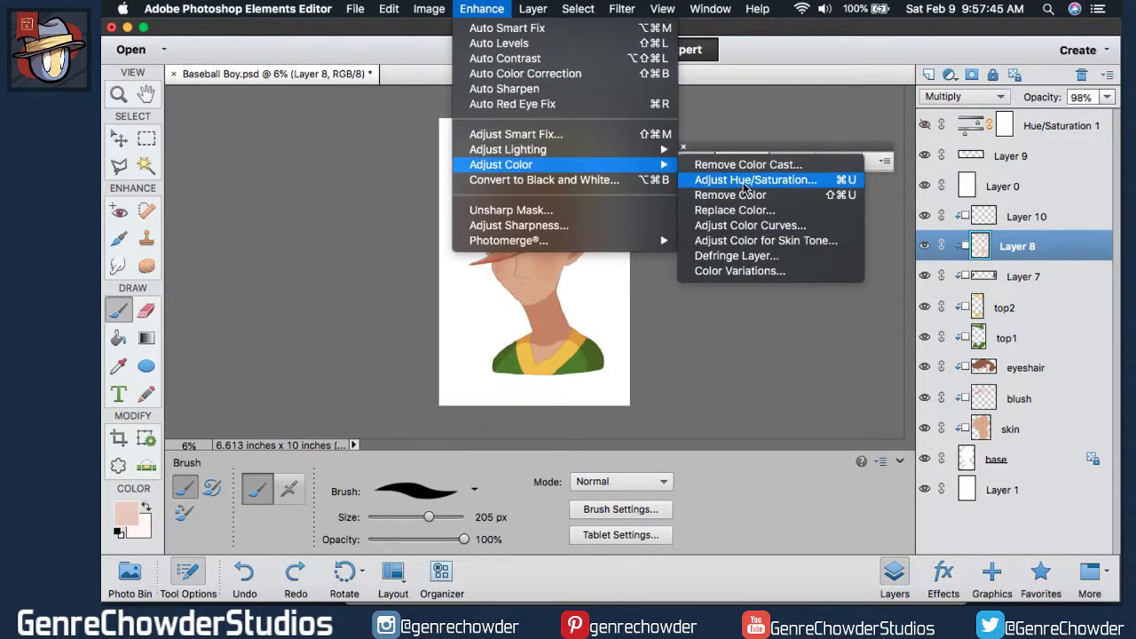
pyautogui.click(745, 181)
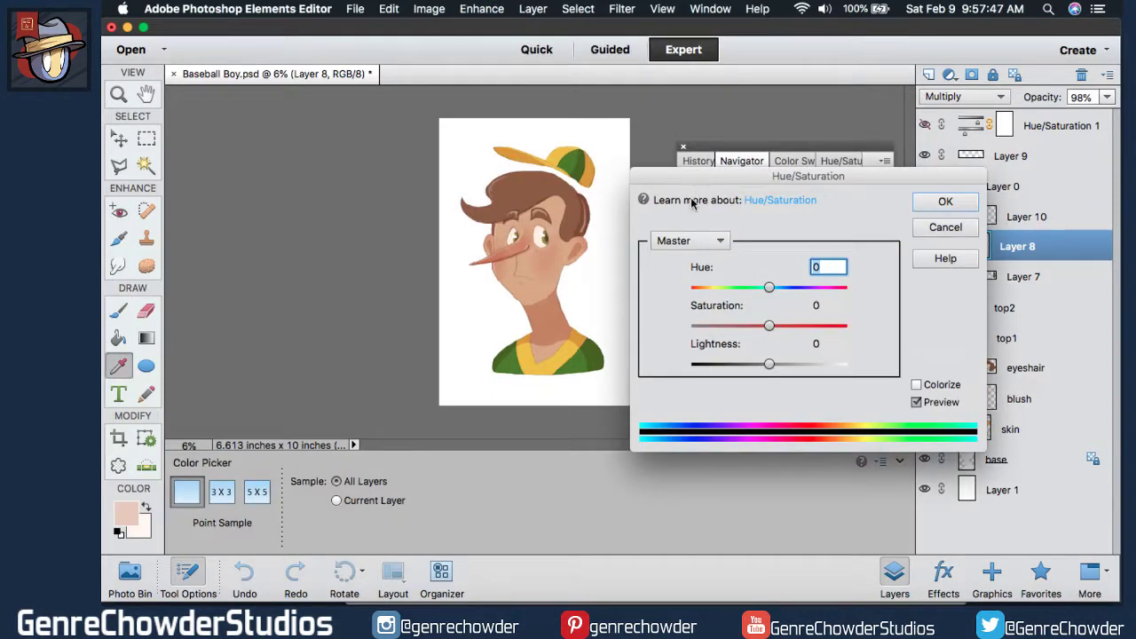
pyautogui.moveTo(698, 268); pyautogui.dragTo(739, 269)
pyautogui.moveTo(739, 269); pyautogui.dragTo(612, 269)
pyautogui.click(841, 267)
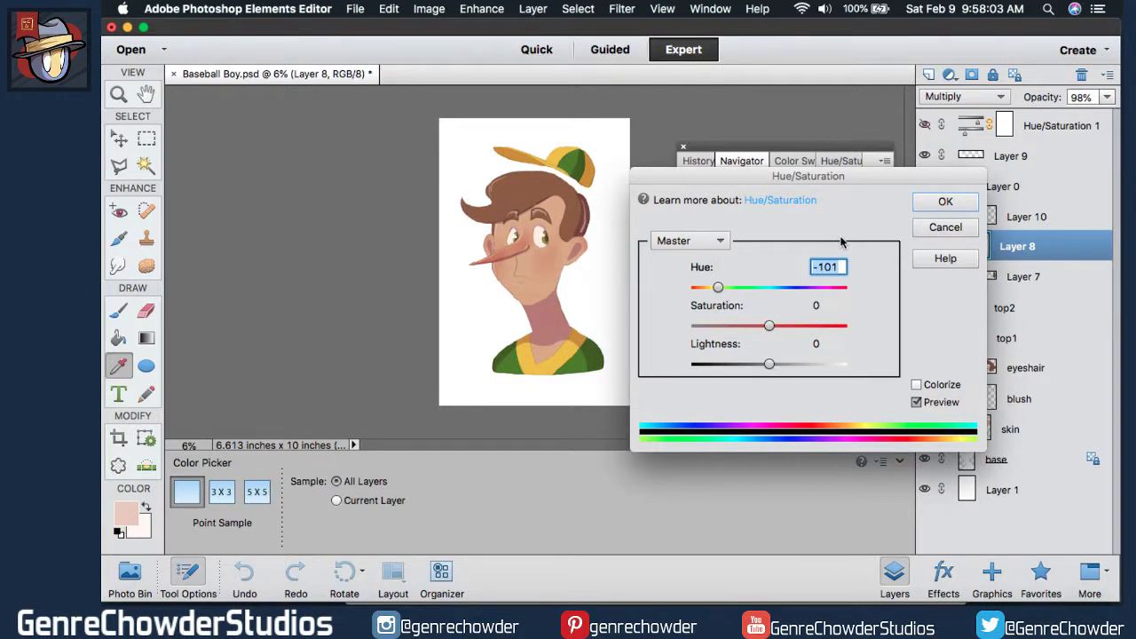
pyautogui.click(916, 404)
pyautogui.click(917, 404)
# Set the Layer 8 shading's saturation to -16 and lightness to -2, compare the preview, and apply the adjustment.
pyautogui.moveTo(718, 308)
pyautogui.mouseDown()
pyautogui.moveTo(703, 307)
pyautogui.moveTo(726, 307)
pyautogui.mouseUp()
pyautogui.moveTo(735, 350); pyautogui.dragTo(726, 346)
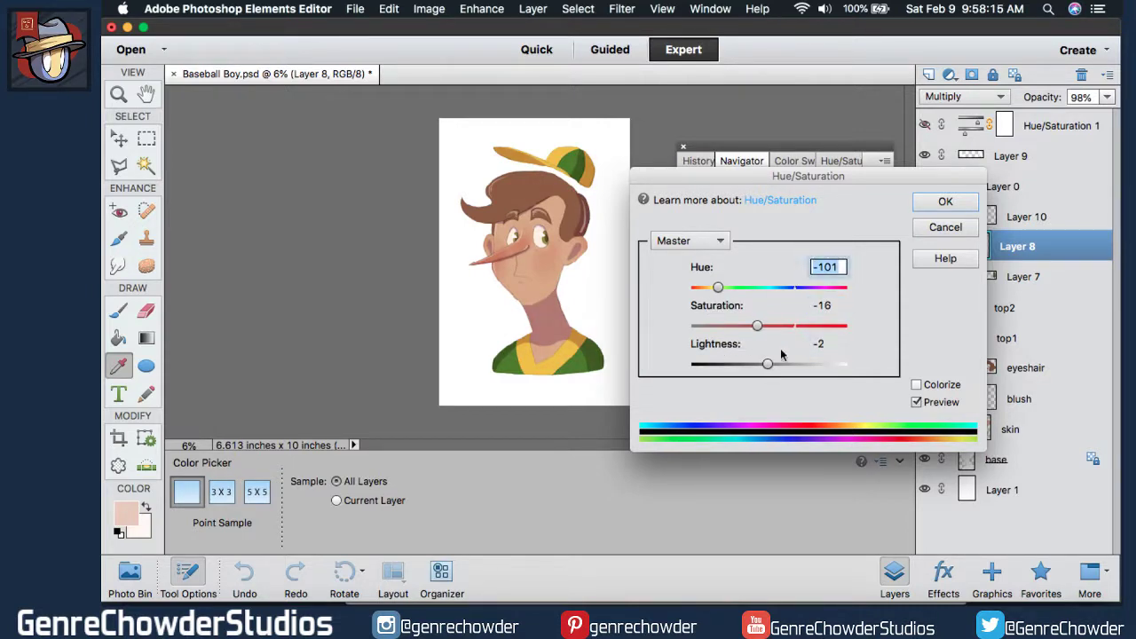
pyautogui.click(914, 403)
pyautogui.click(915, 403)
pyautogui.click(939, 203)
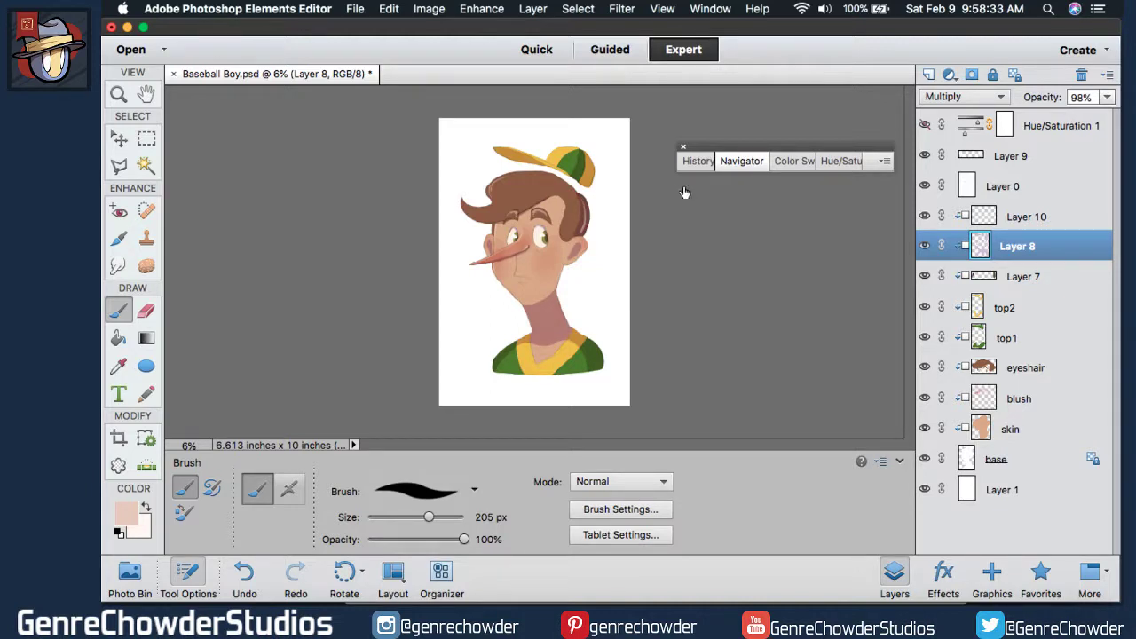
# Compare the face at 18% zoom without and with the Hue/Saturation adjustment by undoing and redoing it.
pyautogui.click(741, 160)
pyautogui.moveTo(695, 195); pyautogui.dragTo(701, 197)
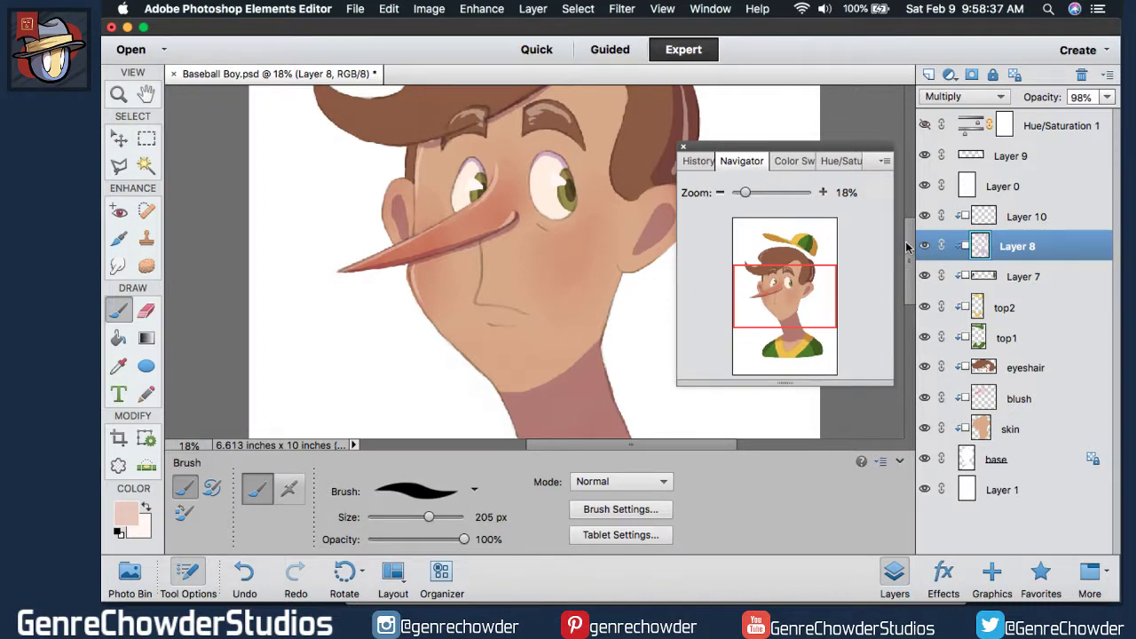
pyautogui.scroll(3, 905, 246)
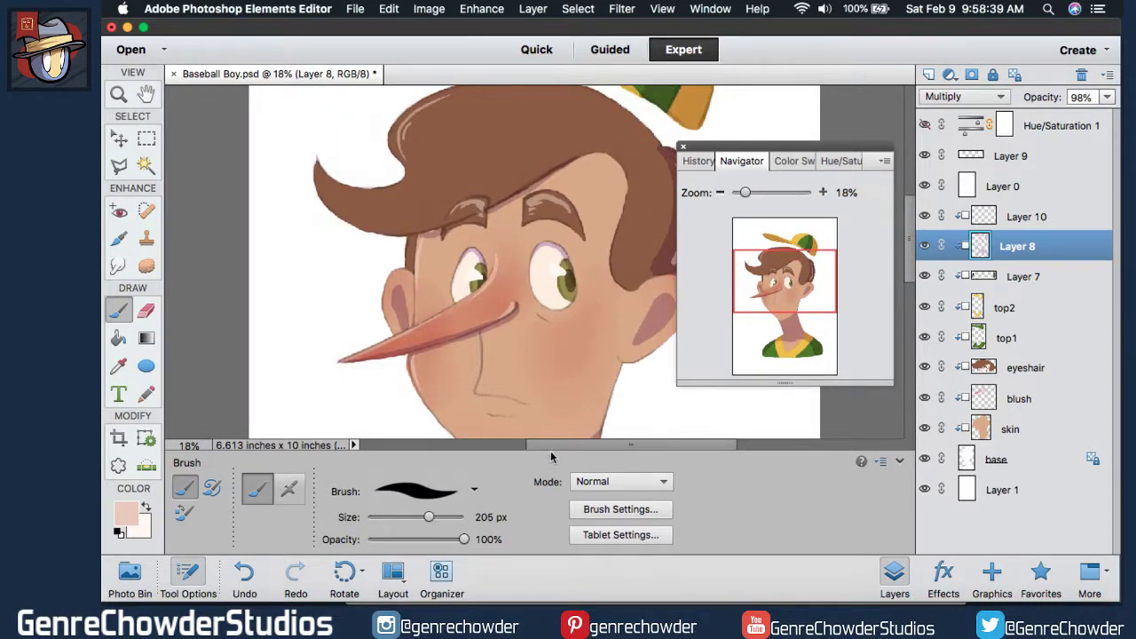
pyautogui.moveTo(563, 446); pyautogui.dragTo(591, 445)
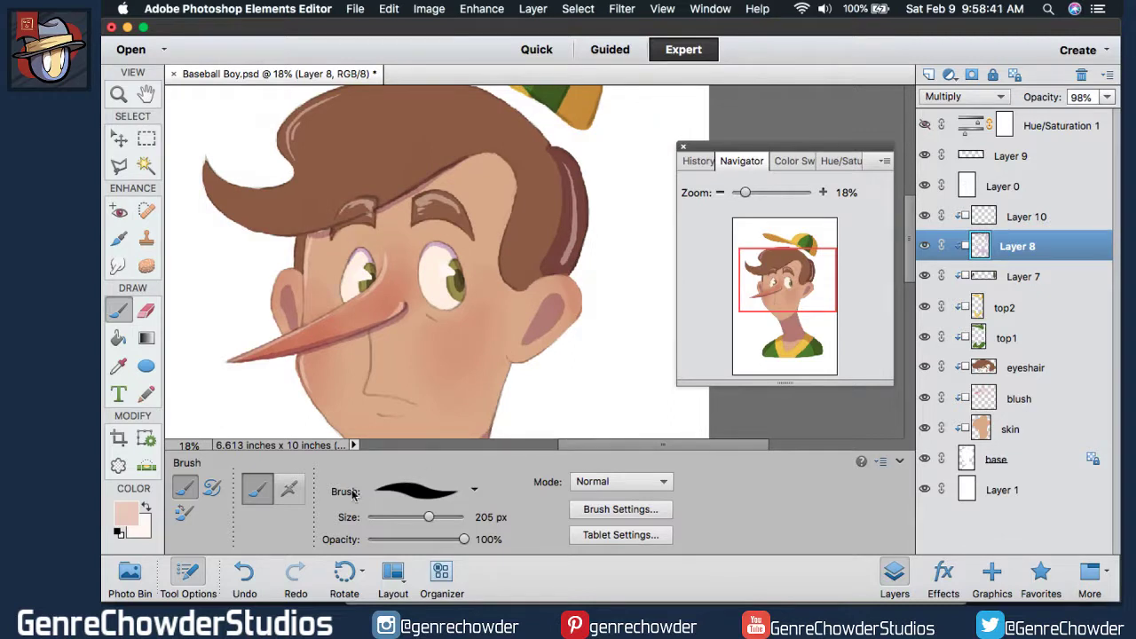
pyautogui.click(244, 572)
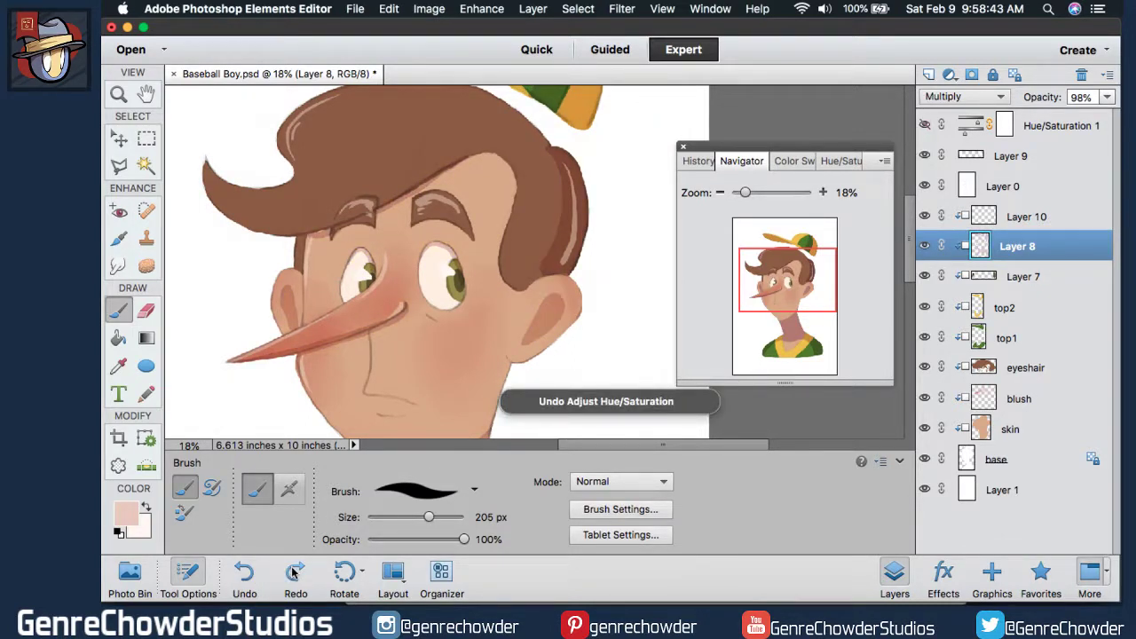
pyautogui.click(293, 572)
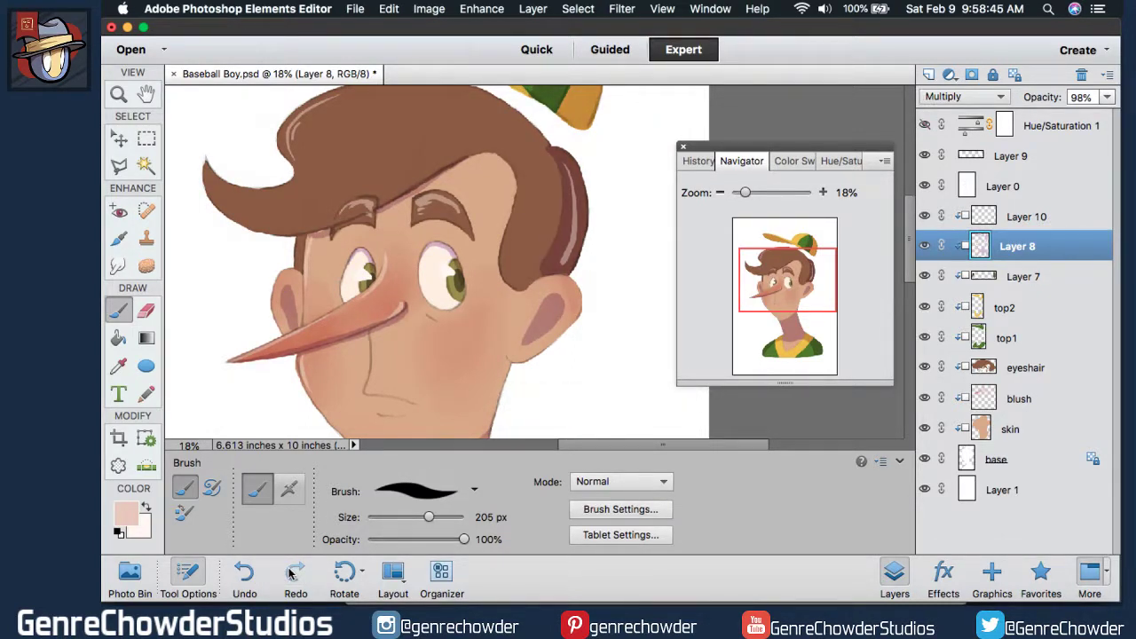
# Erase stray shading from the hair in front of the near ear on Layer 8 with a 165 px eraser.
pyautogui.click(146, 310)
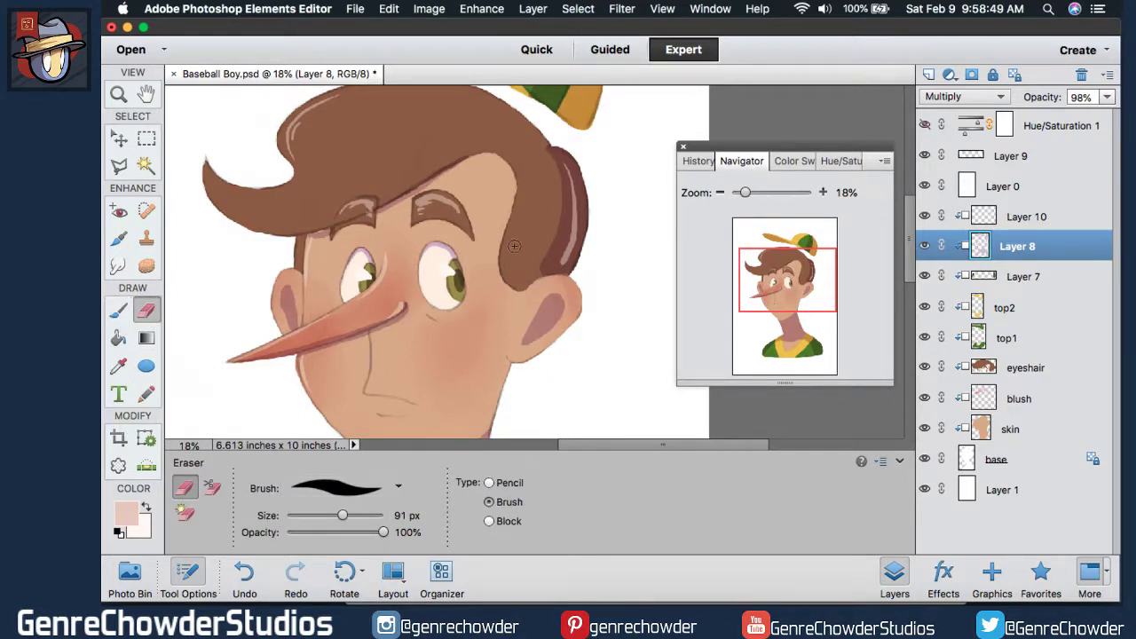
pyautogui.moveTo(343, 515); pyautogui.dragTo(348, 516)
pyautogui.moveTo(533, 204)
pyautogui.mouseDown()
pyautogui.moveTo(550, 203)
pyautogui.moveTo(548, 175)
pyautogui.moveTo(539, 256)
pyautogui.moveTo(513, 286)
pyautogui.moveTo(547, 193)
pyautogui.moveTo(542, 251)
pyautogui.moveTo(513, 297)
pyautogui.mouseUp()
pyautogui.moveTo(544, 166)
pyautogui.mouseDown()
pyautogui.moveTo(549, 254)
pyautogui.moveTo(537, 277)
pyautogui.moveTo(488, 295)
pyautogui.mouseUp()
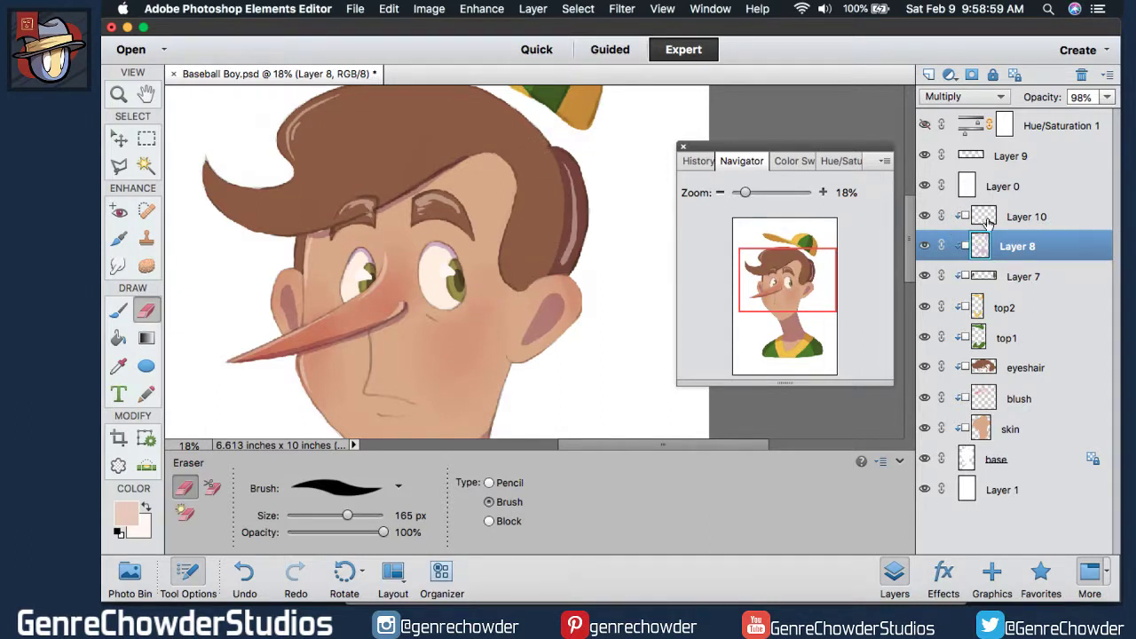
# Erase the highlights on the back of the hair and the far ear's edge on Layer 10, and reselect Layer 8.
pyautogui.click(985, 221)
pyautogui.moveTo(569, 195)
pyautogui.mouseDown()
pyautogui.moveTo(549, 268)
pyautogui.moveTo(582, 202)
pyautogui.moveTo(581, 184)
pyautogui.moveTo(547, 164)
pyautogui.mouseUp()
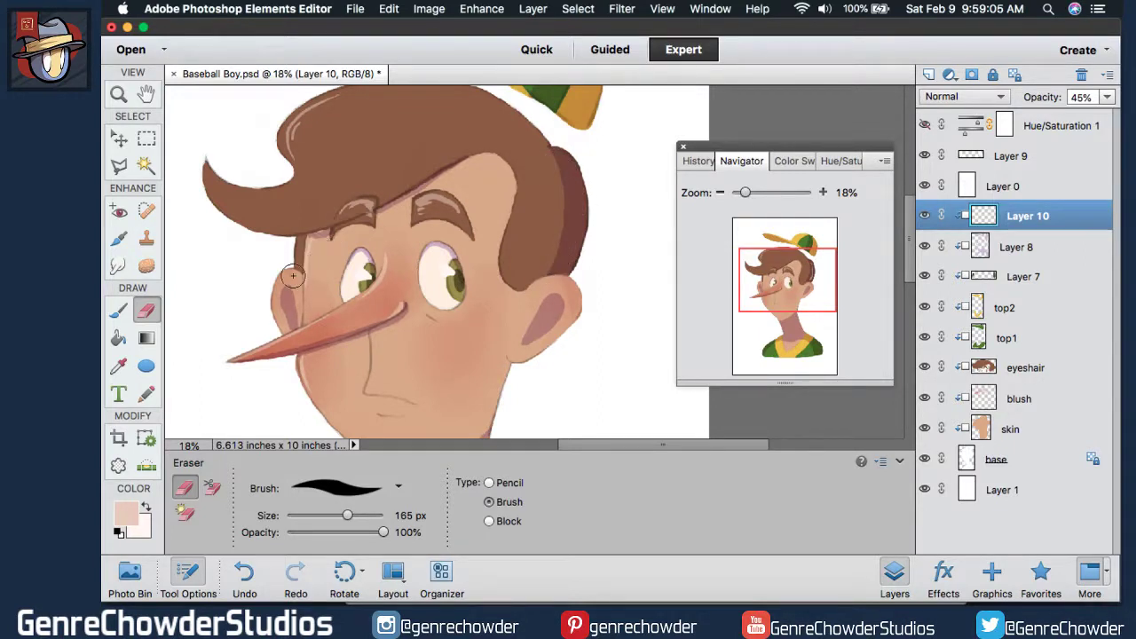
pyautogui.moveTo(271, 295)
pyautogui.mouseDown()
pyautogui.moveTo(277, 284)
pyautogui.moveTo(278, 310)
pyautogui.moveTo(279, 284)
pyautogui.moveTo(279, 326)
pyautogui.mouseUp()
pyautogui.hotkey('alt', '[')
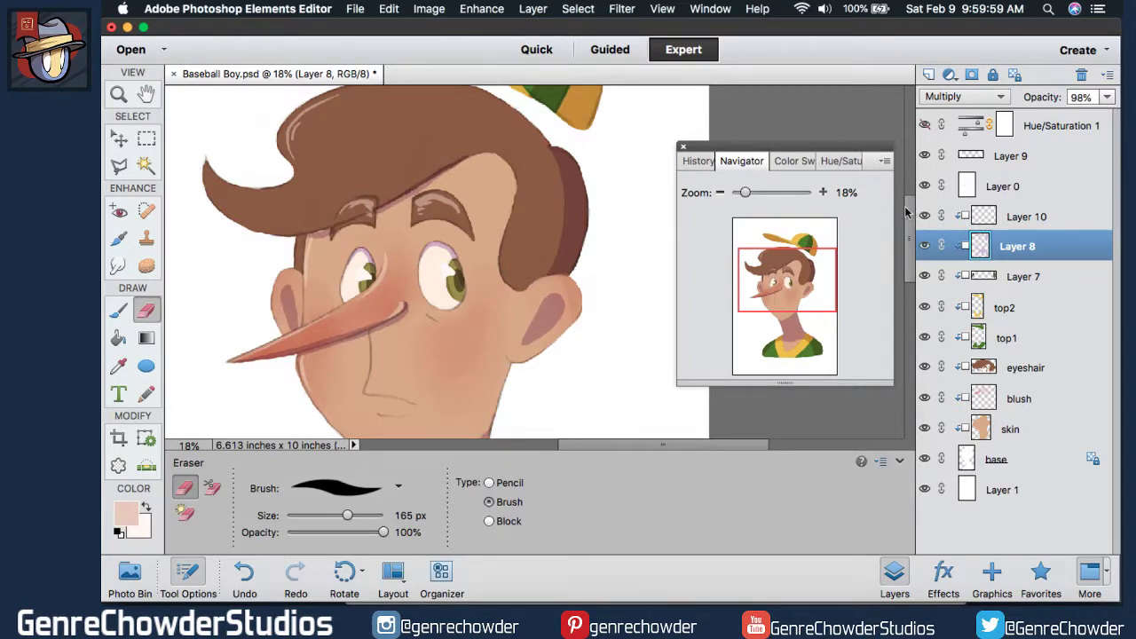
# Check the face and neck values in greyscale at 14% zoom by temporarily showing Hue/Saturation 1.
pyautogui.moveTo(906, 222)
pyautogui.mouseDown()
pyautogui.moveTo(890, 309)
pyautogui.moveTo(905, 226)
pyautogui.mouseUp()
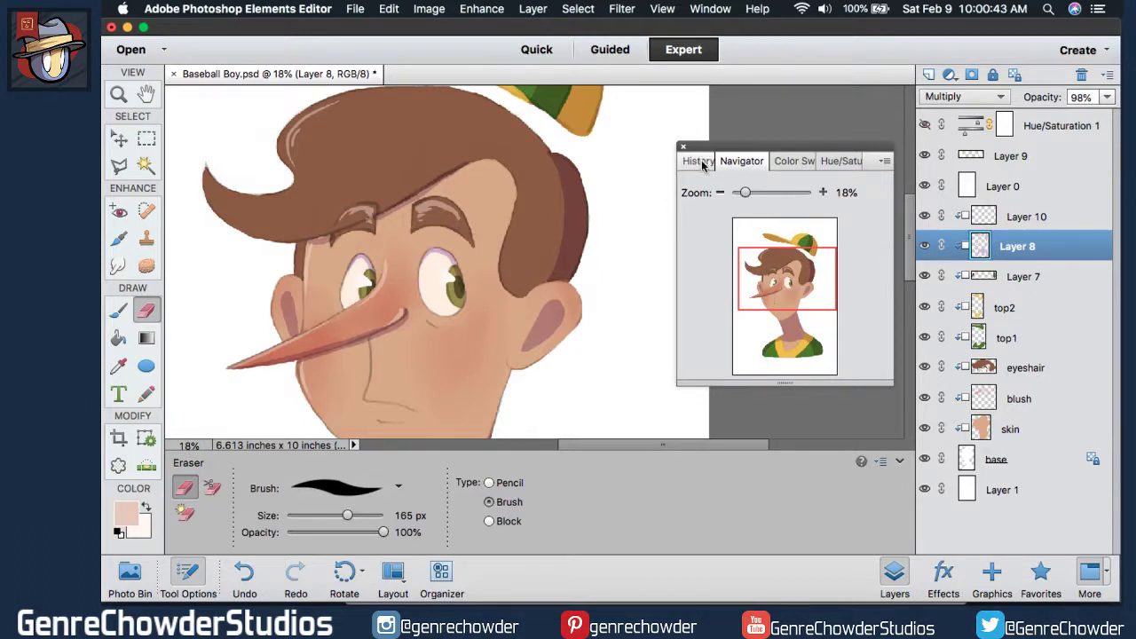
pyautogui.moveTo(692, 196)
pyautogui.mouseDown()
pyautogui.moveTo(678, 197)
pyautogui.moveTo(692, 194)
pyautogui.mouseUp()
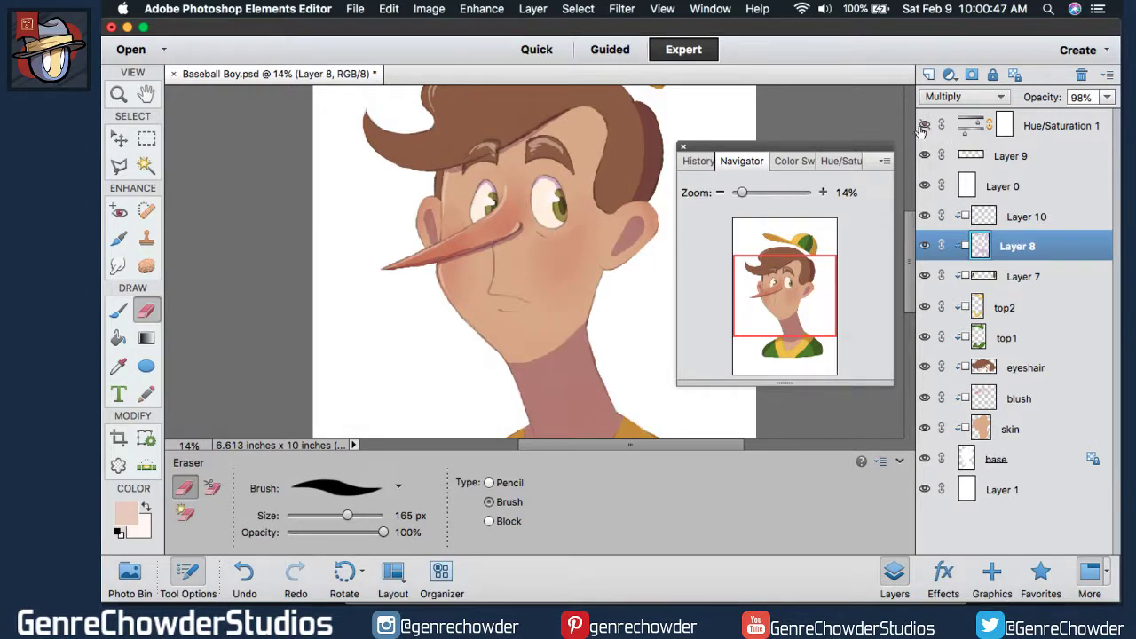
pyautogui.doubleClick(746, 162)
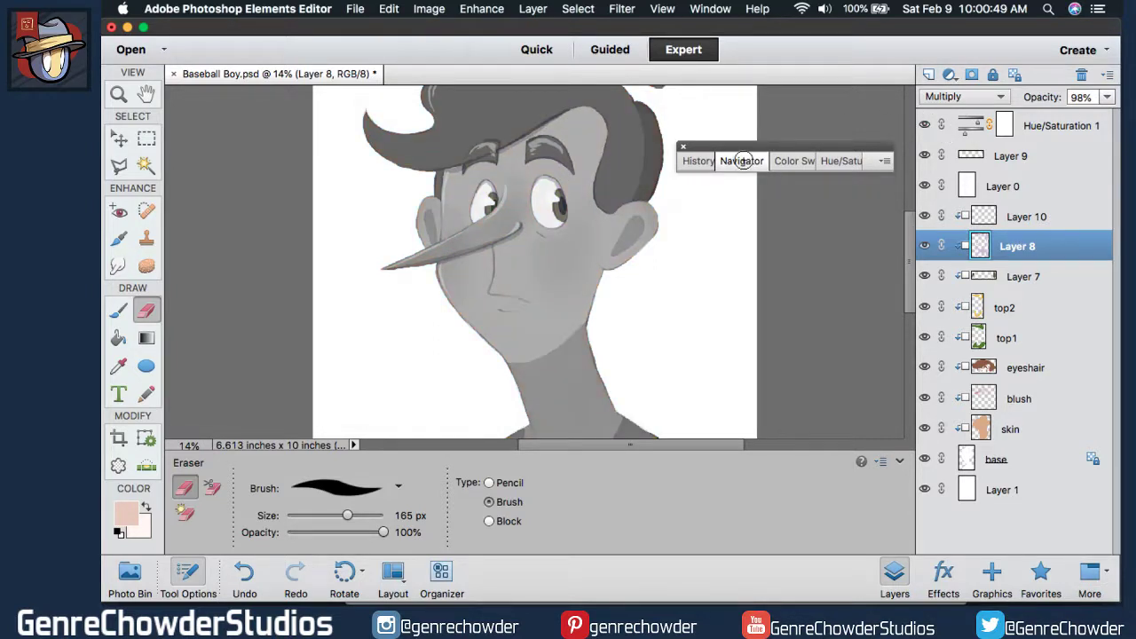
pyautogui.click(924, 125)
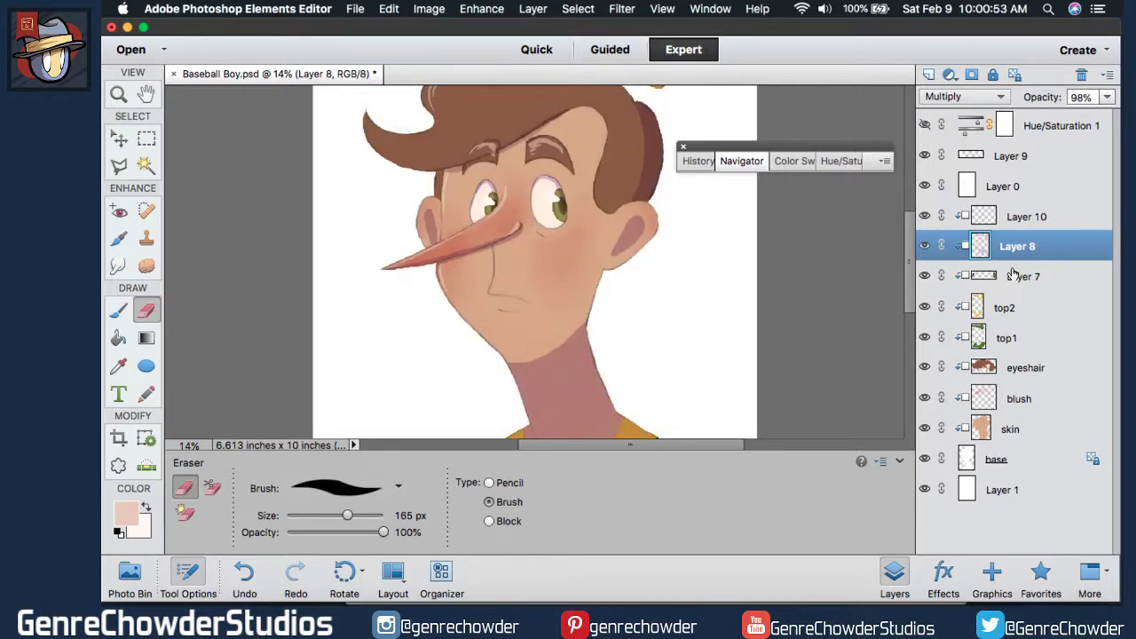
# Raise the skin layer's lightness to +9 with Adjust Hue/Saturation while viewing in greyscale, and return to the colour view.
pyautogui.click(982, 430)
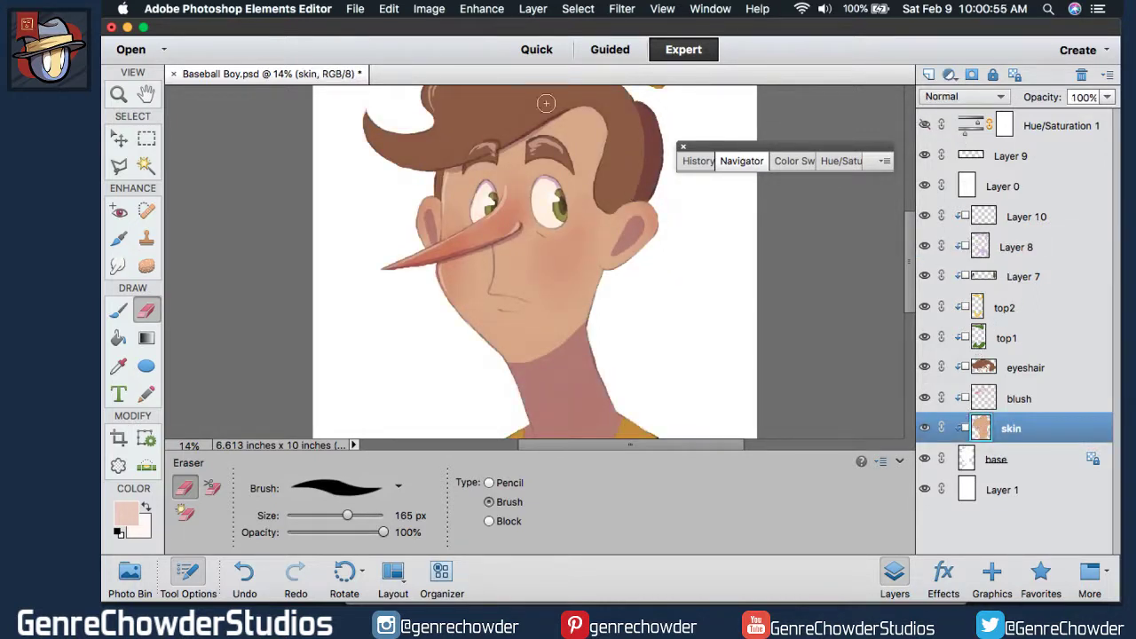
pyautogui.click(925, 125)
pyautogui.click(489, 9)
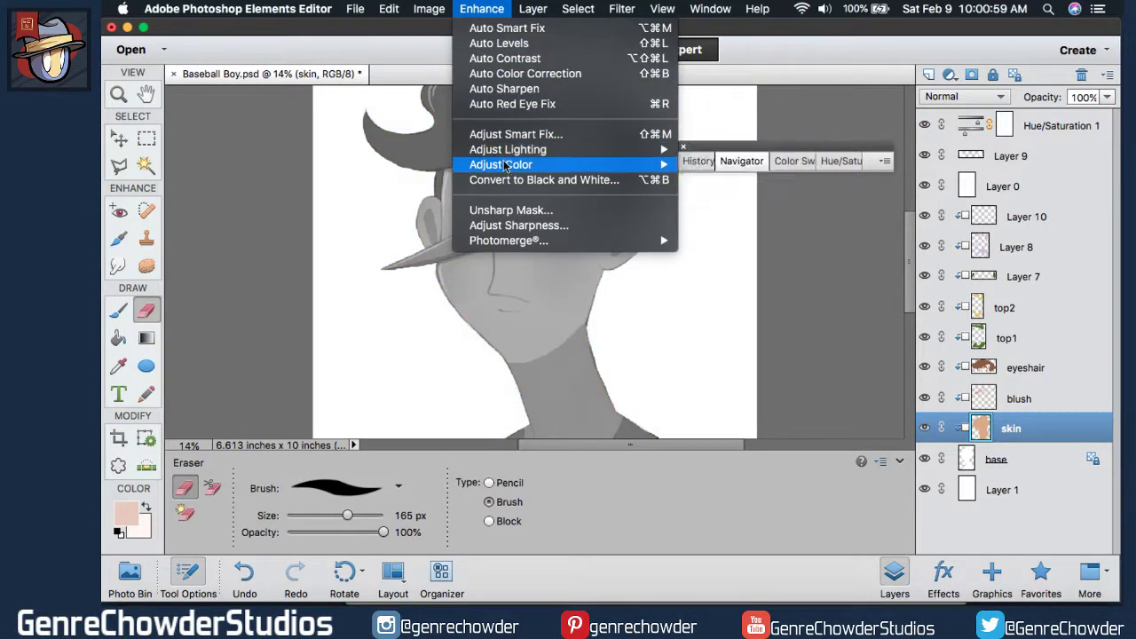
pyautogui.moveTo(501, 164)
pyautogui.click(756, 181)
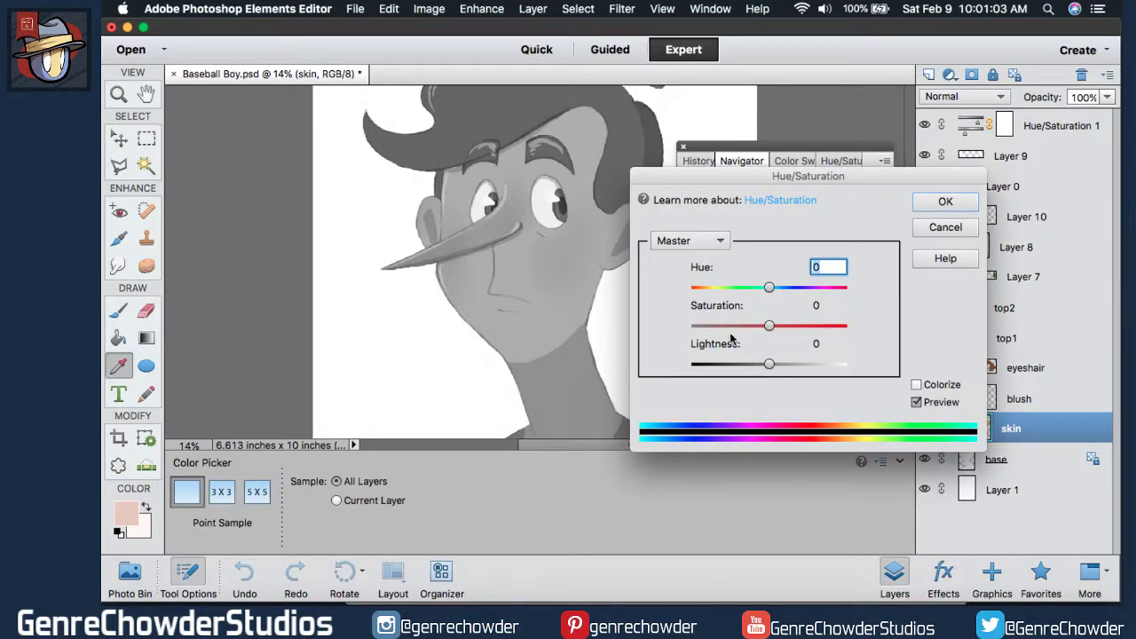
pyautogui.moveTo(717, 346); pyautogui.dragTo(729, 346)
pyautogui.press('Tab')
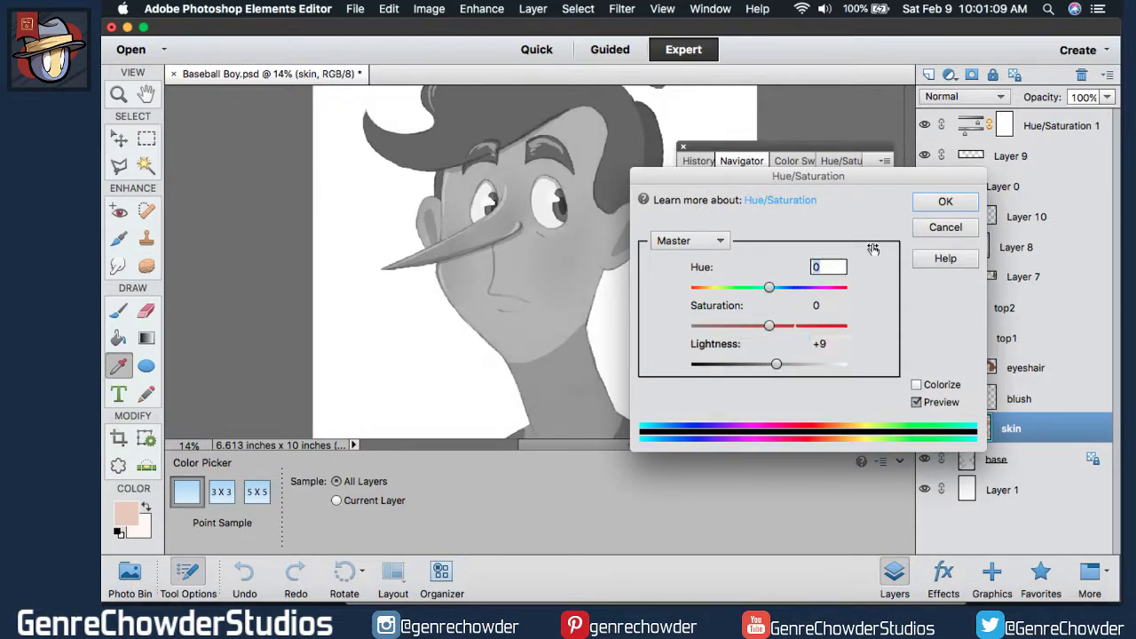
pyautogui.click(920, 207)
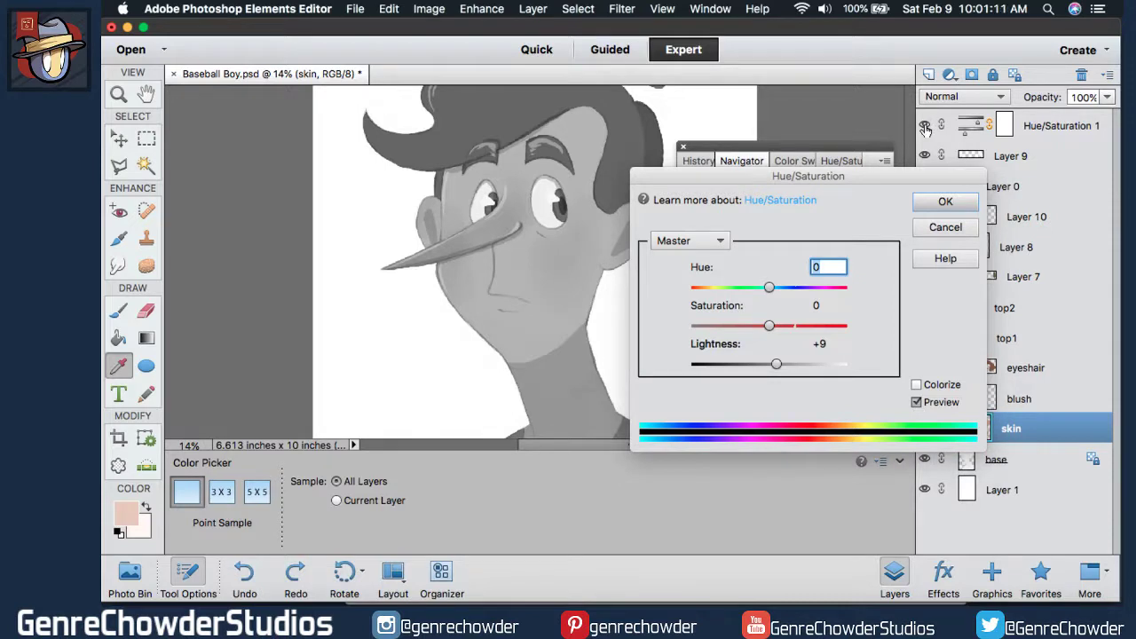
pyautogui.press('Return')
pyautogui.press('e')
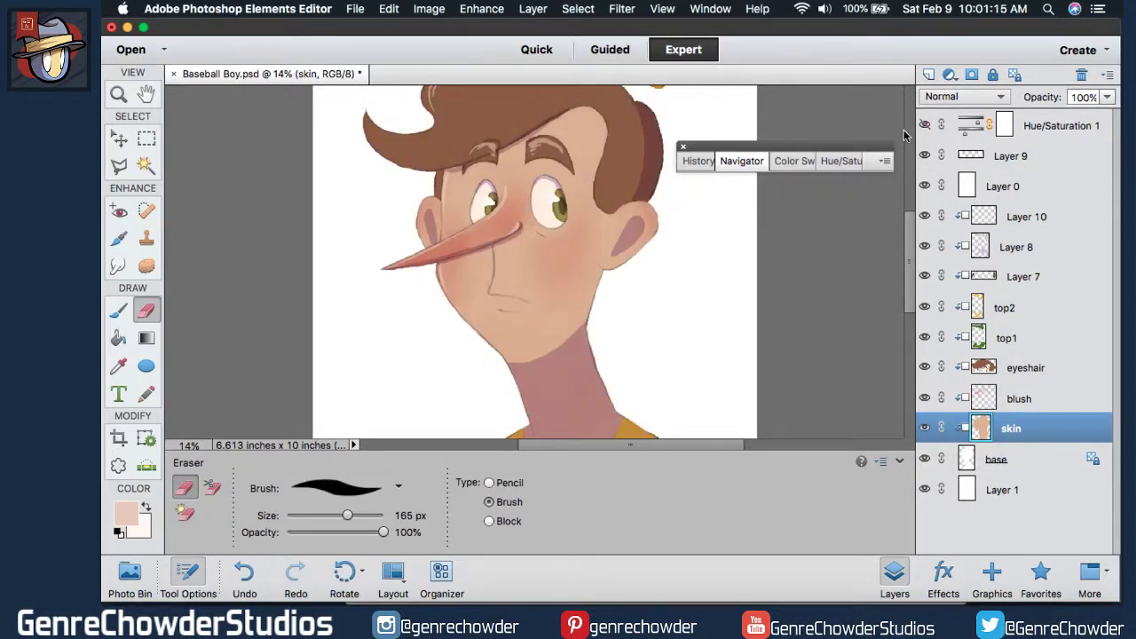
# Lower the opacity of Layer 8 to 55% and check the softened shading in greyscale.
pyautogui.click(998, 244)
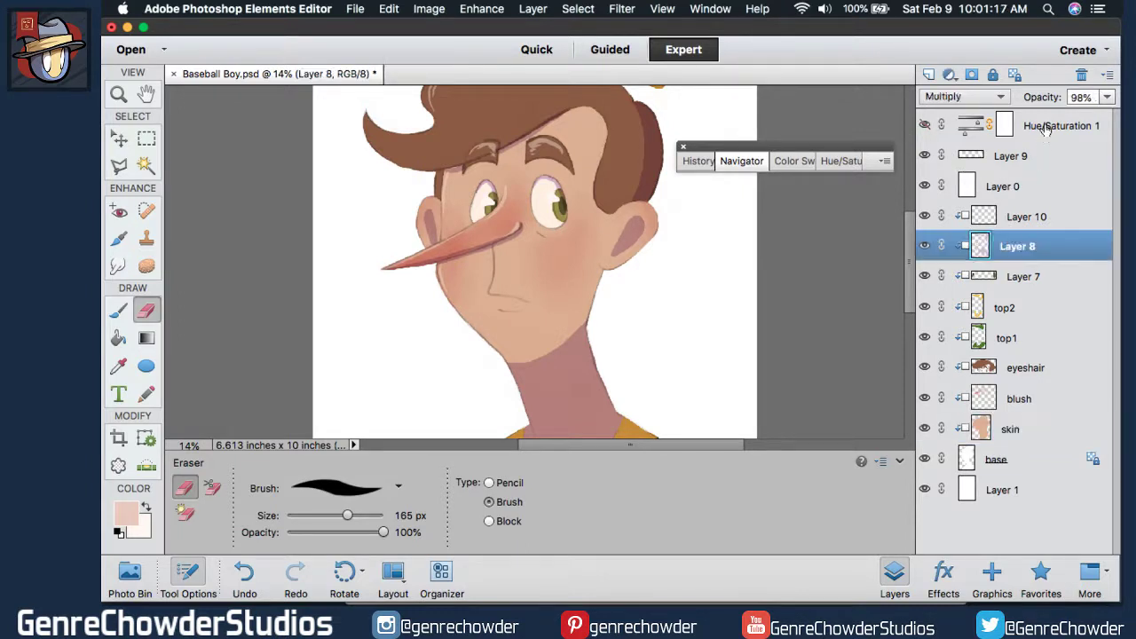
pyautogui.moveTo(1042, 98); pyautogui.dragTo(1005, 93)
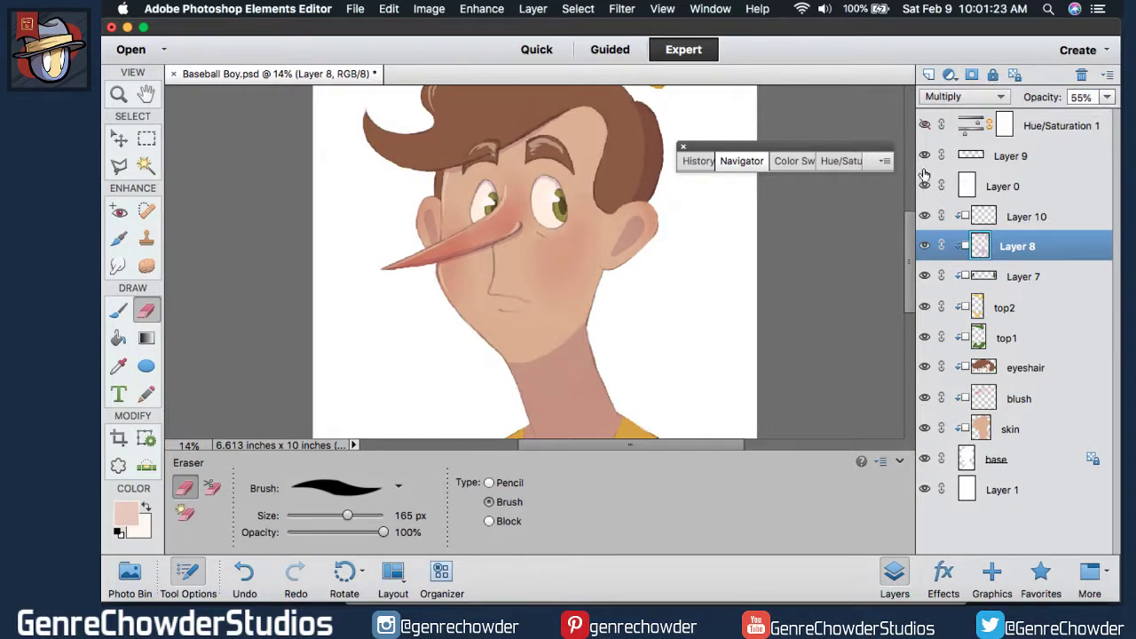
pyautogui.click(924, 125)
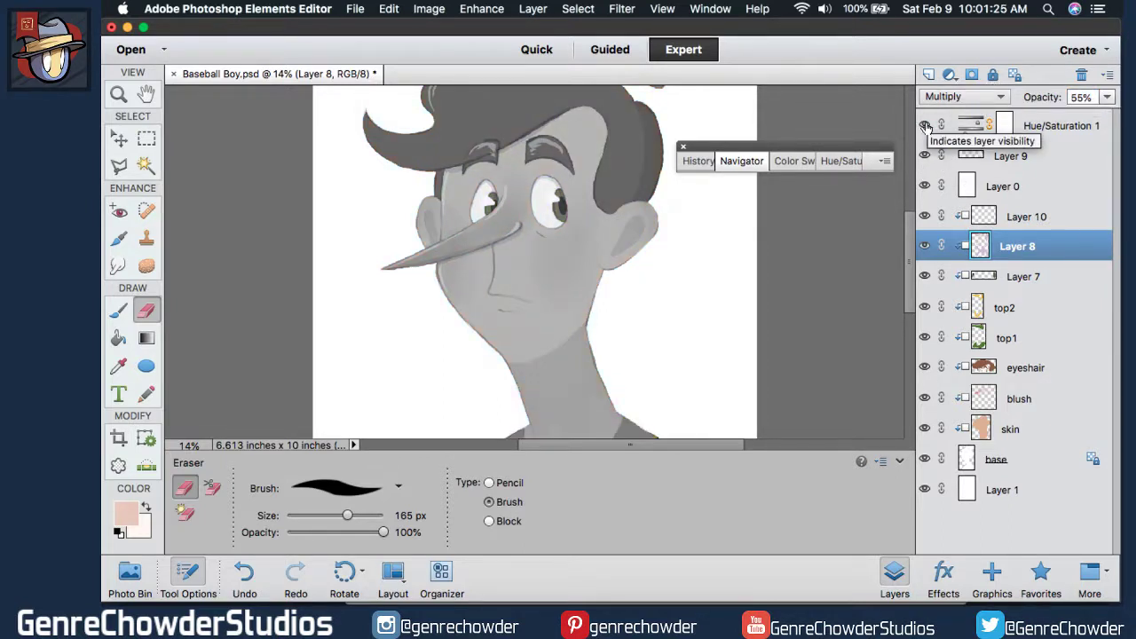
pyautogui.click(925, 126)
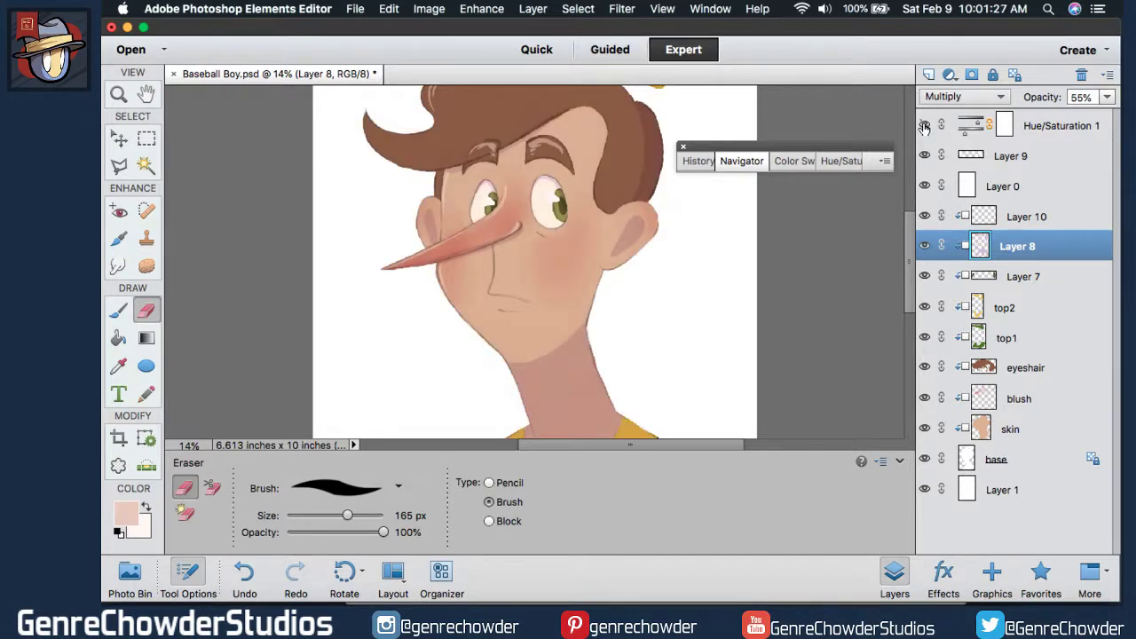
# Raise Layer 8's opacity to 85% while viewing in greyscale, and compare the shading against the colour view.
pyautogui.click(924, 126)
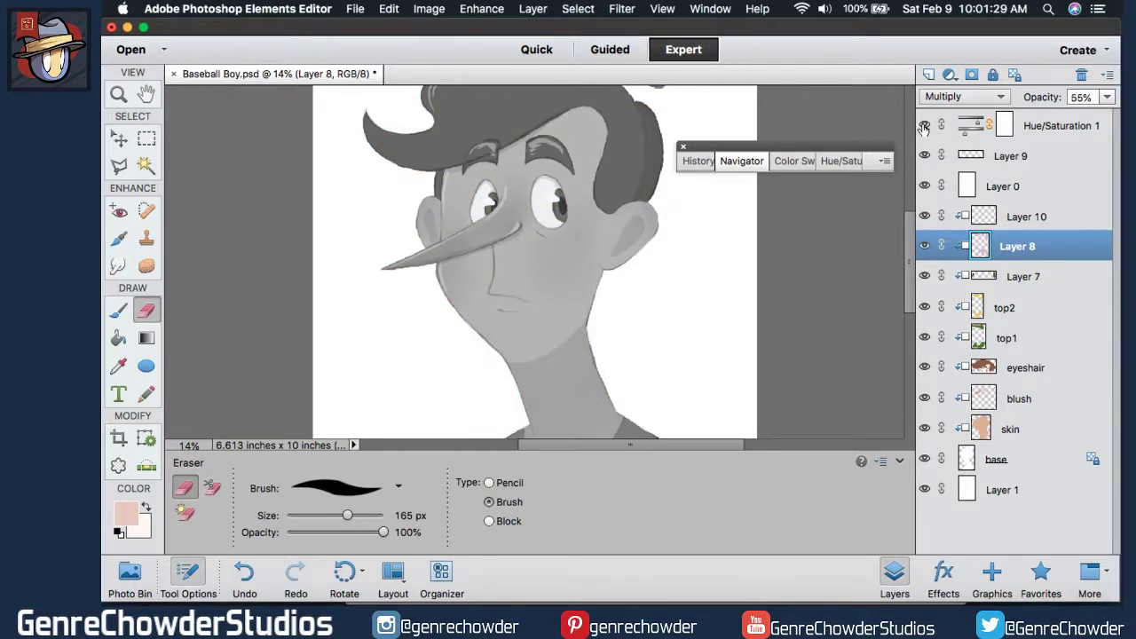
pyautogui.moveTo(907, 242); pyautogui.dragTo(907, 259)
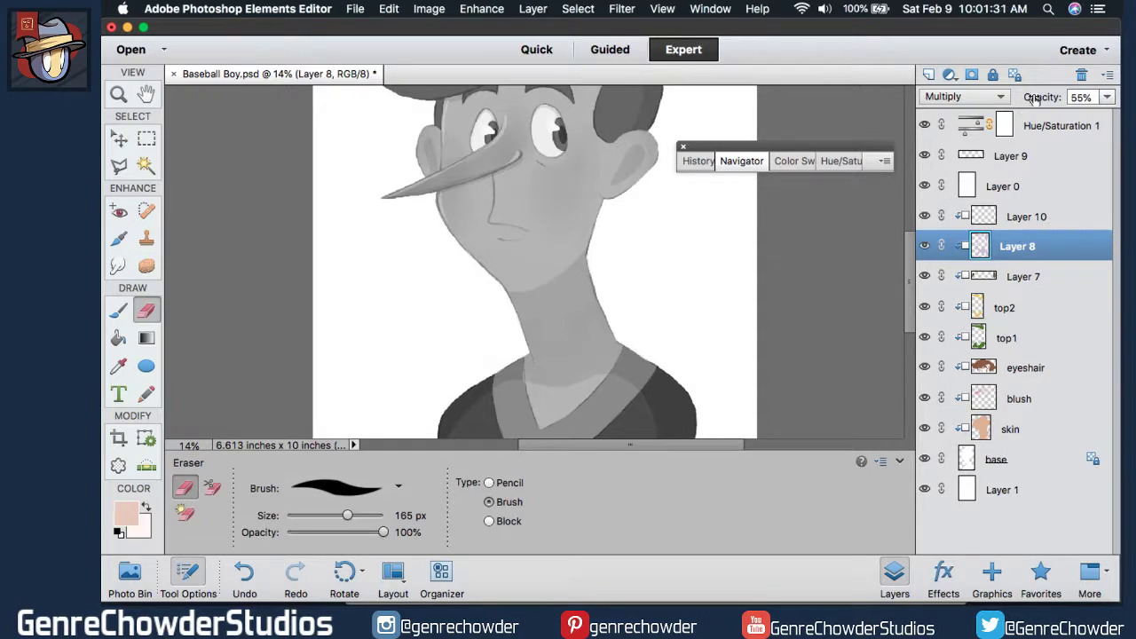
pyautogui.moveTo(1034, 98); pyautogui.dragTo(1049, 99)
pyautogui.moveTo(909, 259); pyautogui.dragTo(908, 282)
pyautogui.moveTo(1040, 100); pyautogui.dragTo(1069, 98)
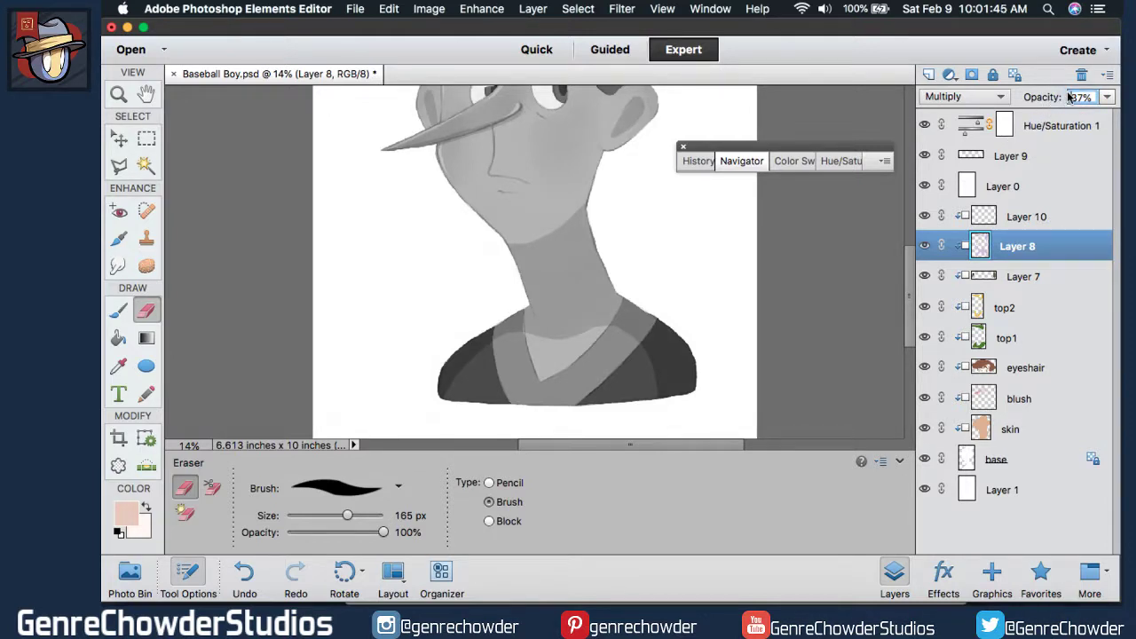
pyautogui.press('Down')
pyautogui.press('Down')
pyautogui.scroll(2, 919, 263)
pyautogui.scroll(6, 918, 262)
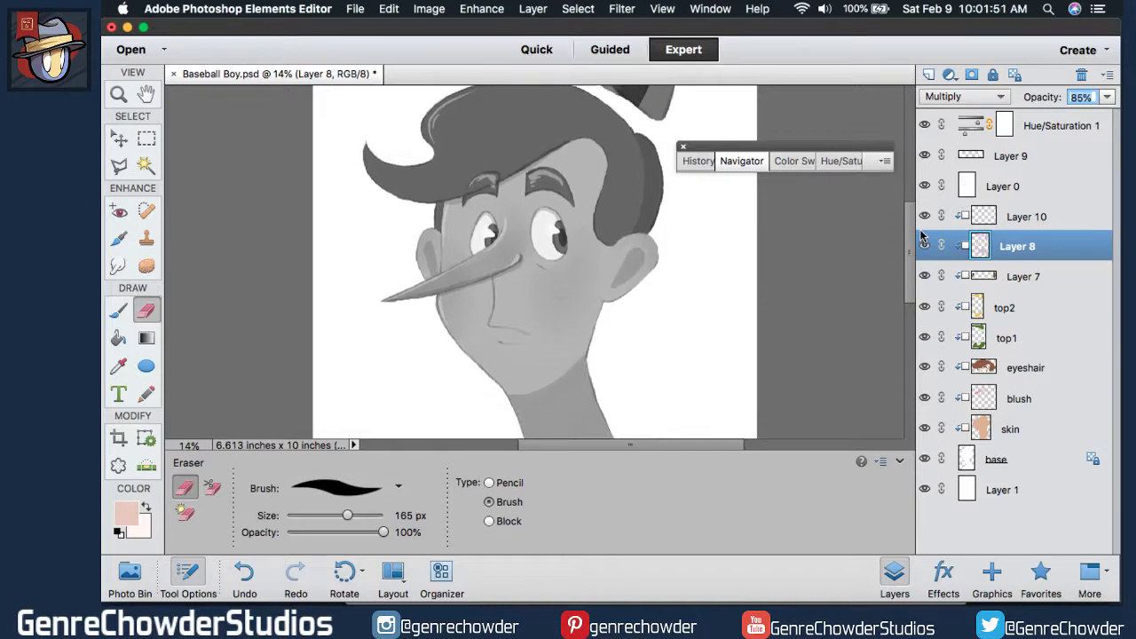
pyautogui.scroll(2, 923, 229)
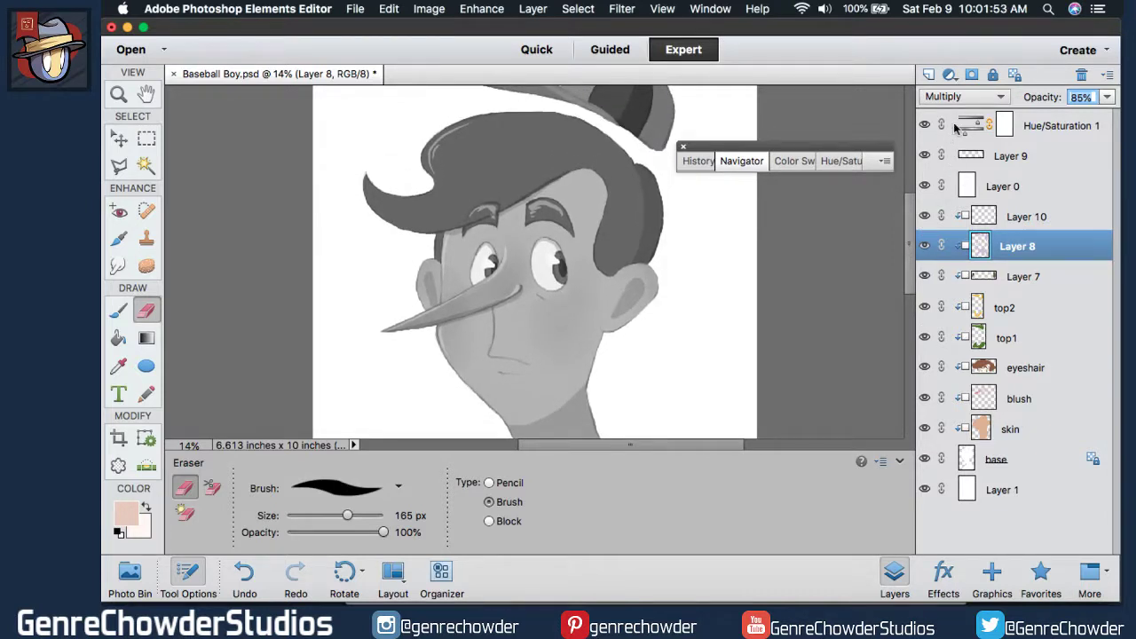
pyautogui.click(925, 125)
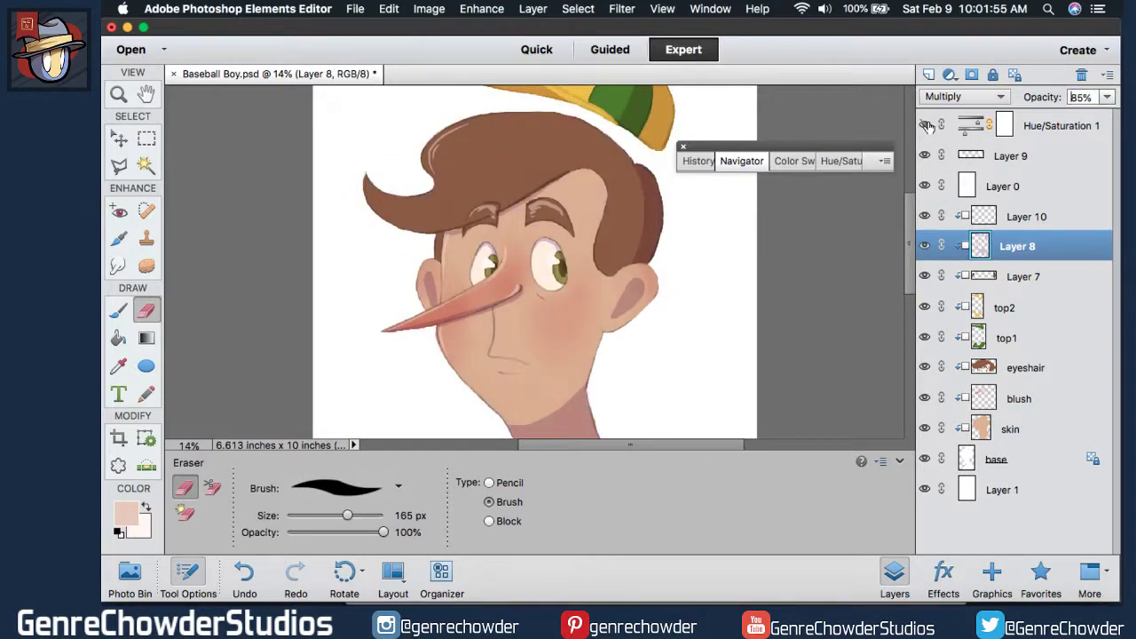
pyautogui.click(925, 126)
pyautogui.click(926, 125)
# Try erasing the Layer 8 shadow edge under the jaw, and undo the eraser strokes.
pyautogui.scroll(-2, 907, 257)
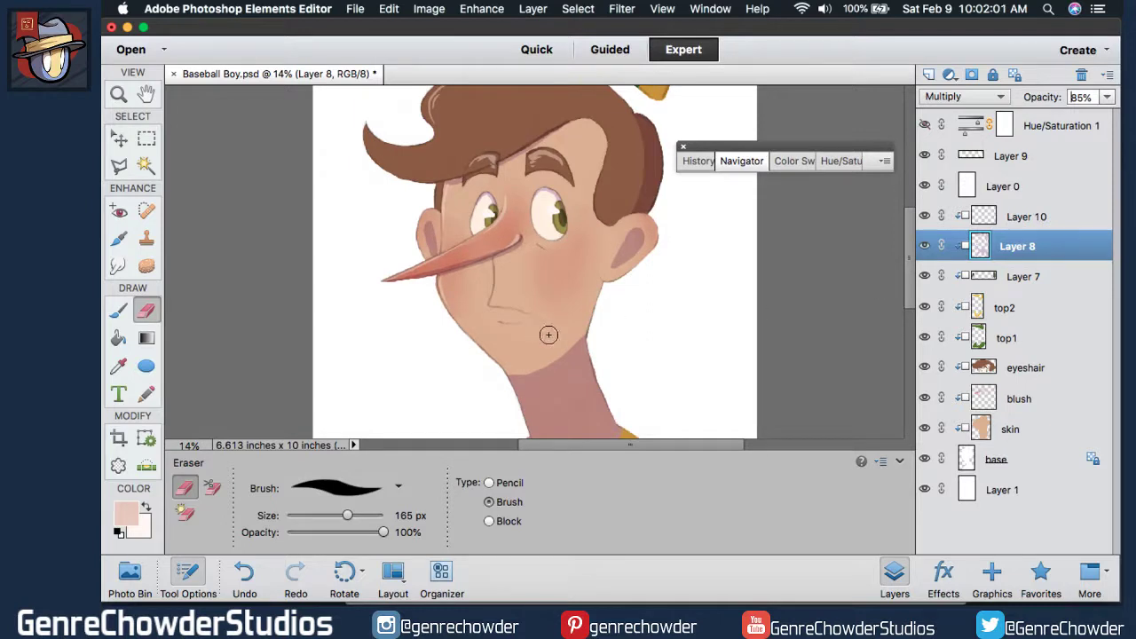
pyautogui.moveTo(583, 325)
pyautogui.mouseDown()
pyautogui.moveTo(542, 370)
pyautogui.moveTo(496, 384)
pyautogui.moveTo(460, 377)
pyautogui.moveTo(545, 361)
pyautogui.moveTo(591, 316)
pyautogui.moveTo(560, 360)
pyautogui.moveTo(497, 389)
pyautogui.mouseUp()
pyautogui.hotkey('ctrl', 'z')
pyautogui.hotkey('ctrl', 'z')
# Compare the face and neck values by toggling Hue/Saturation 1 between greyscale and colour.
pyautogui.click(925, 125)
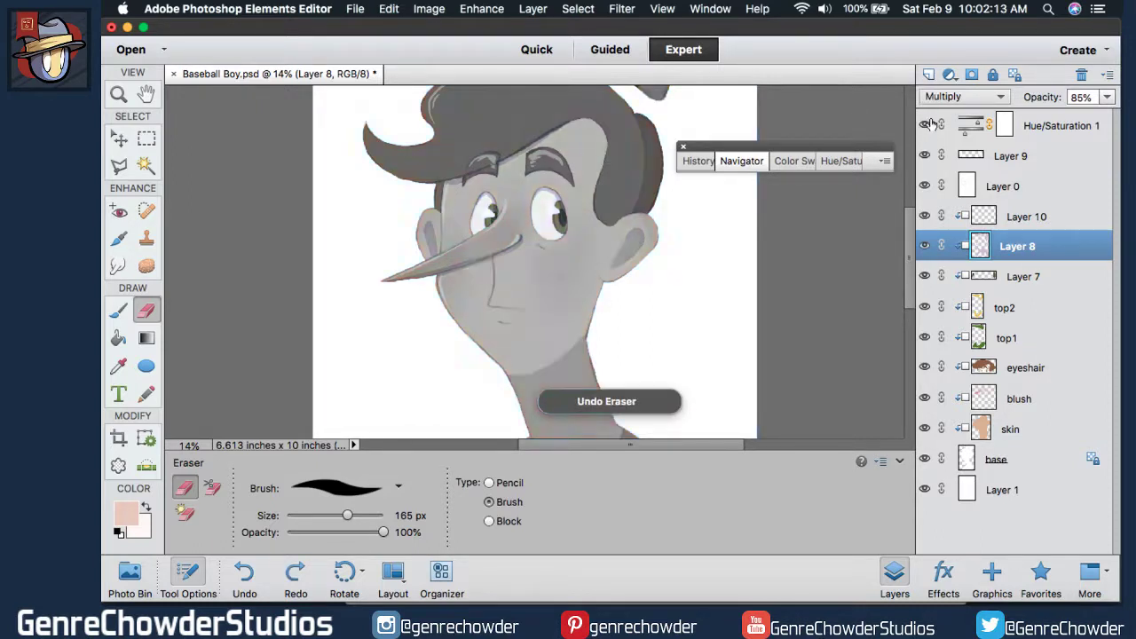
pyautogui.click(925, 126)
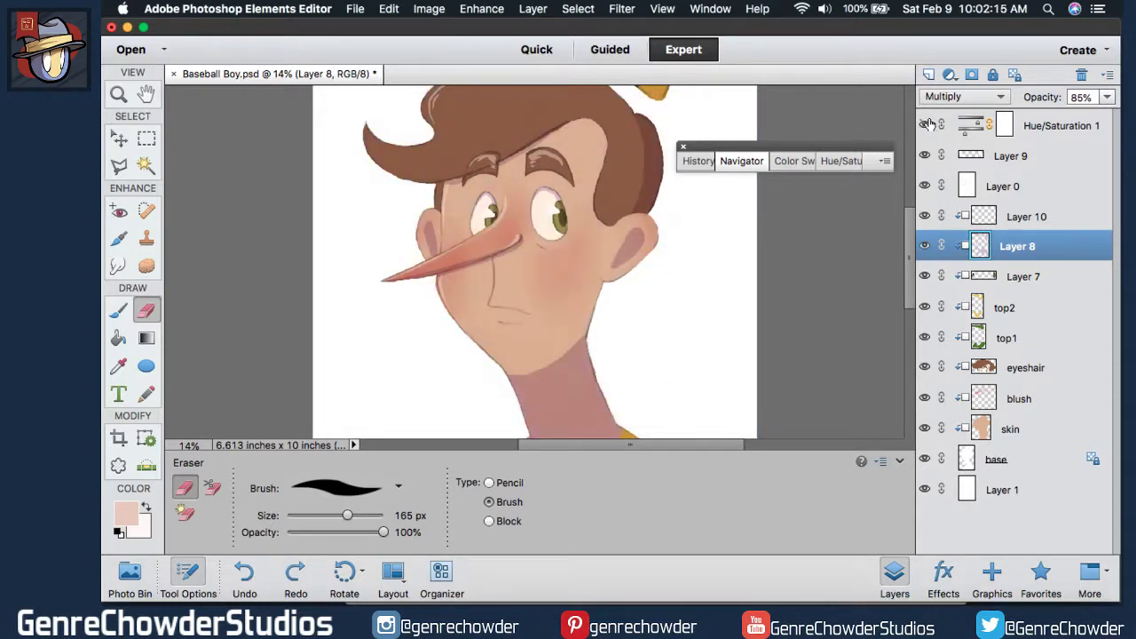
pyautogui.click(926, 125)
pyautogui.click(926, 125)
# Try the blush layer at 100% opacity and check it with Layer 8 hidden and in greyscale.
pyautogui.click(978, 396)
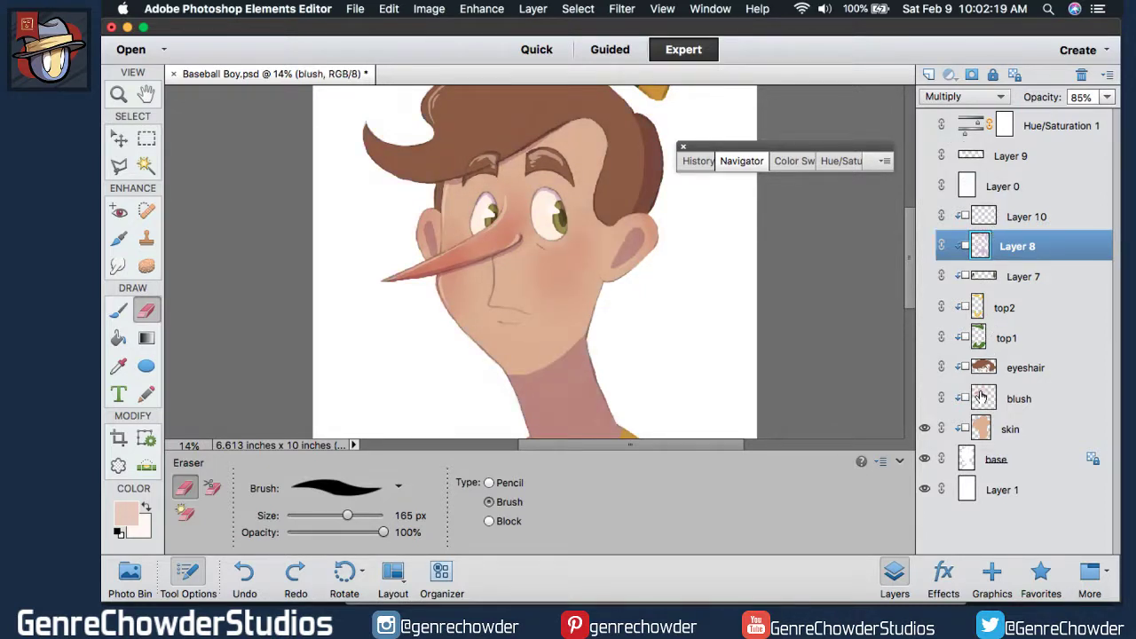
pyautogui.moveTo(1036, 100); pyautogui.dragTo(1061, 100)
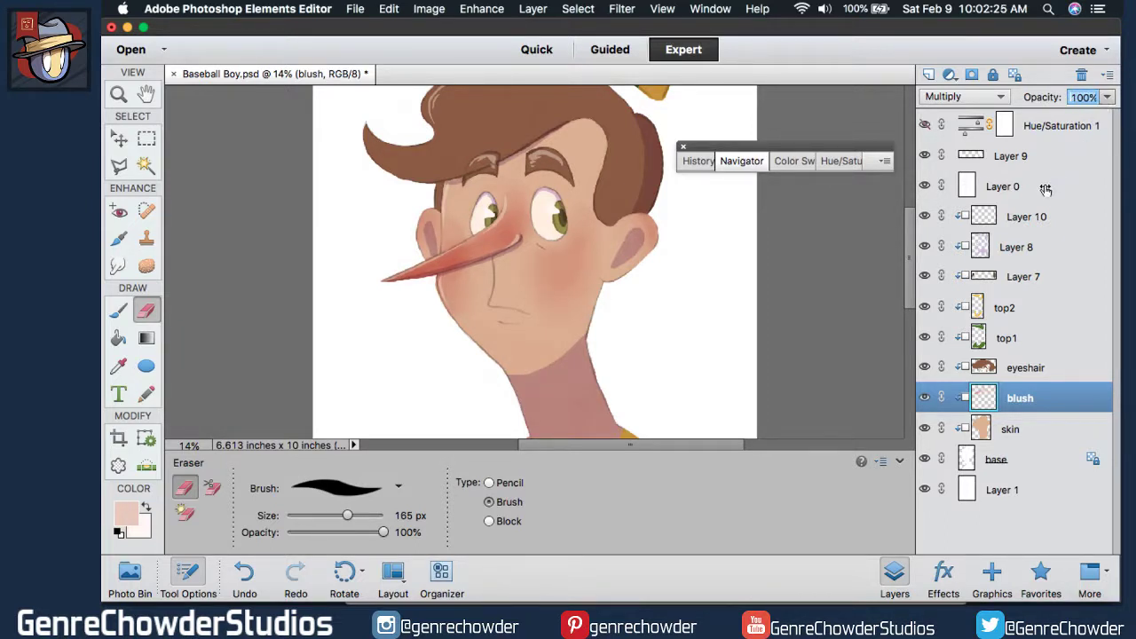
pyautogui.click(980, 239)
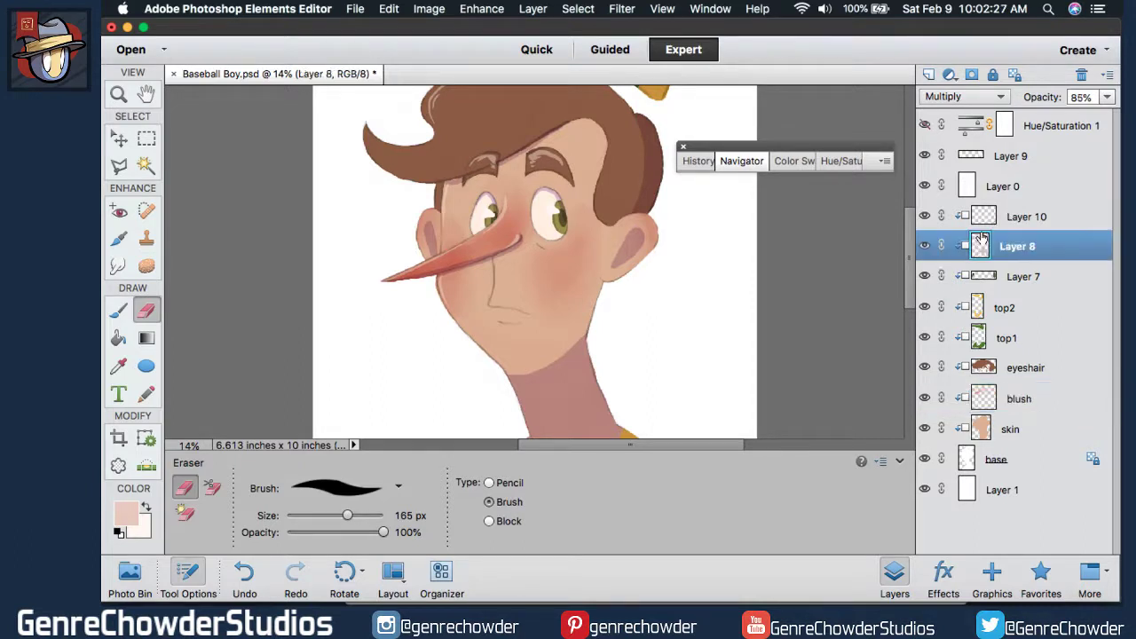
pyautogui.click(924, 248)
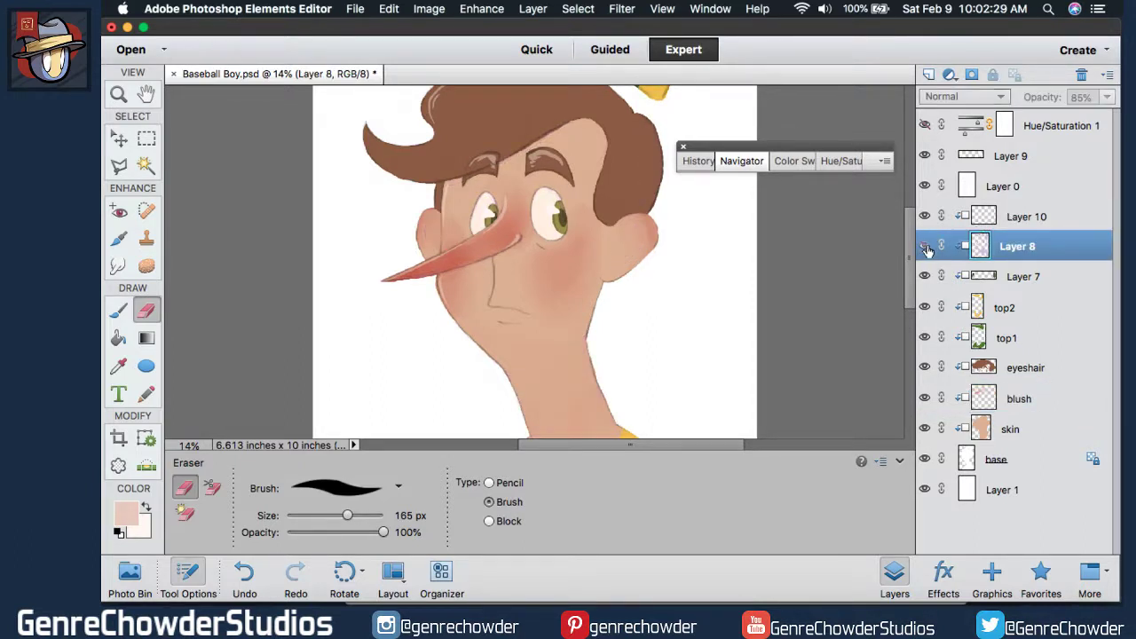
pyautogui.click(925, 248)
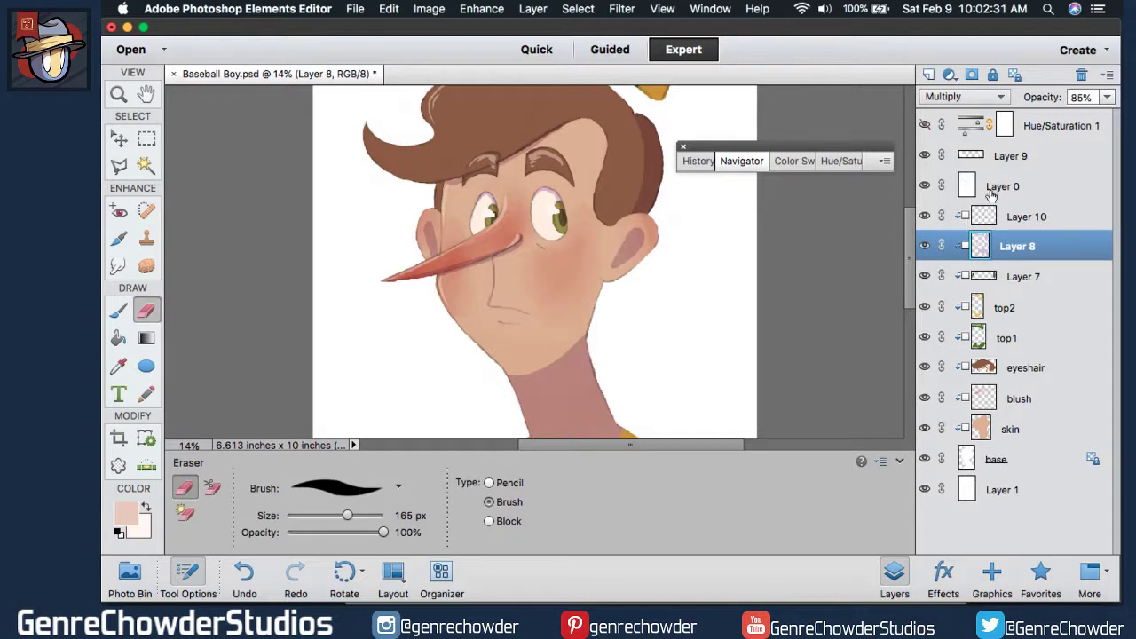
pyautogui.click(924, 125)
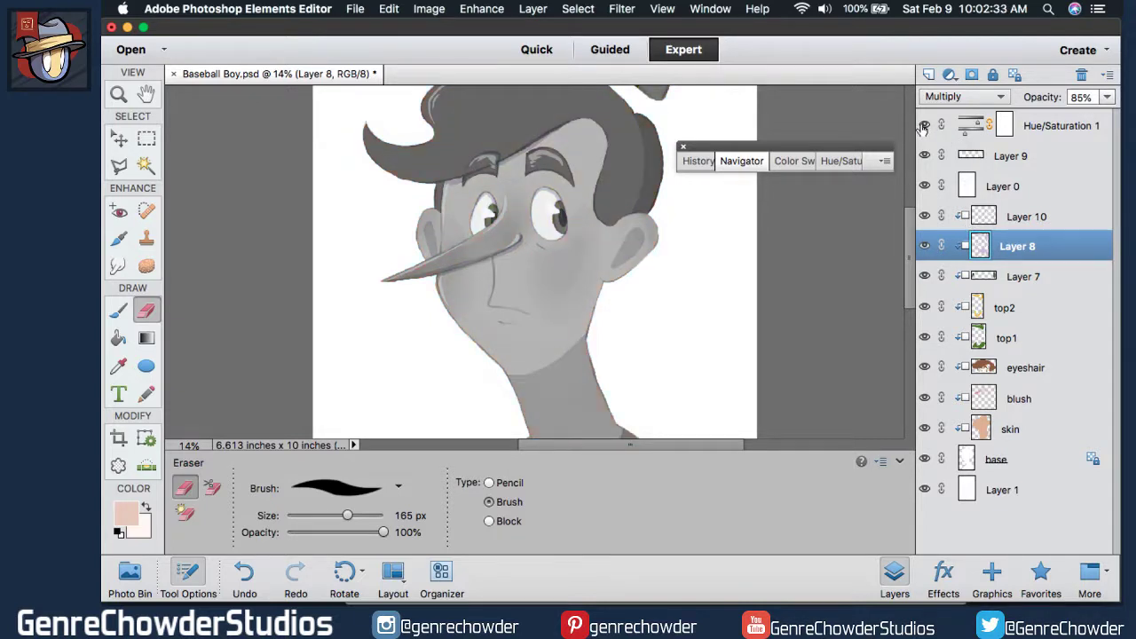
pyautogui.click(924, 125)
# Set the blush layer's opacity to 80% to soften the reds on the nose and cheeks.
pyautogui.moveTo(907, 244)
pyautogui.mouseDown()
pyautogui.moveTo(899, 283)
pyautogui.moveTo(906, 226)
pyautogui.mouseUp()
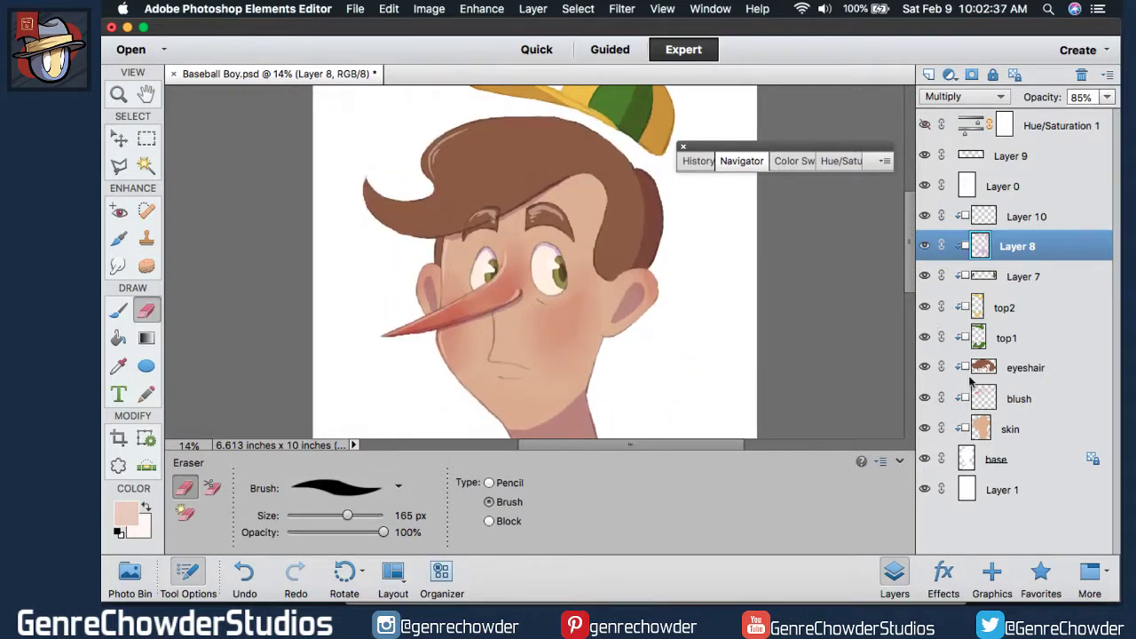
pyautogui.click(983, 406)
pyautogui.moveTo(1042, 98); pyautogui.dragTo(1026, 100)
pyautogui.moveTo(911, 229); pyautogui.dragTo(897, 267)
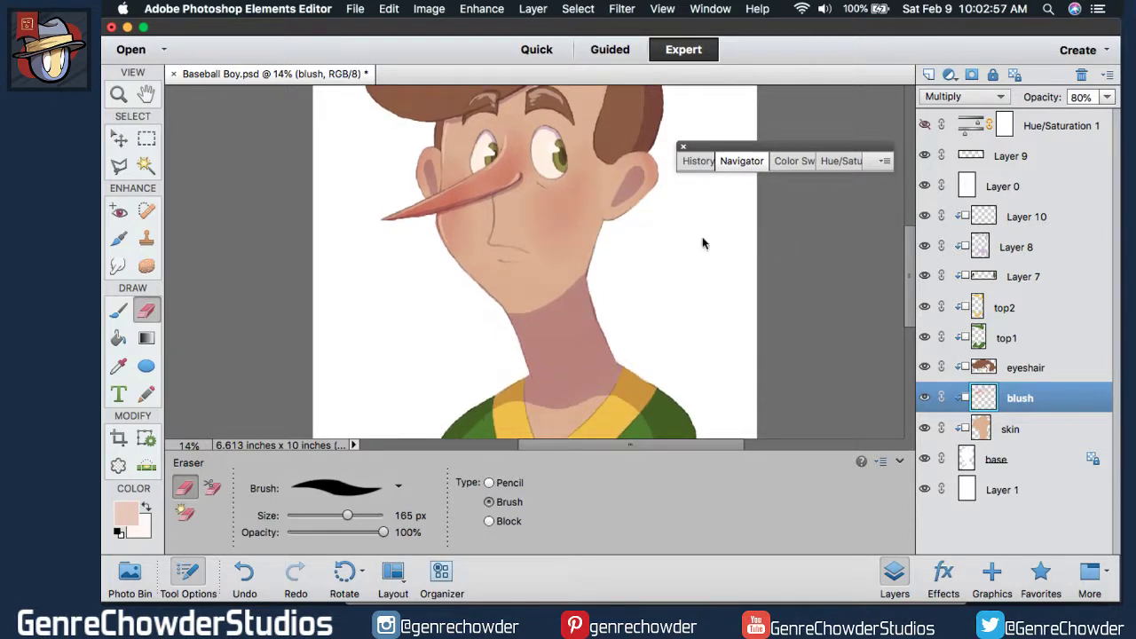
# Set Layer 8 to Normal at 100% opacity, sample its lavender shadow colour from the neck, and restore Multiply.
pyautogui.click(977, 245)
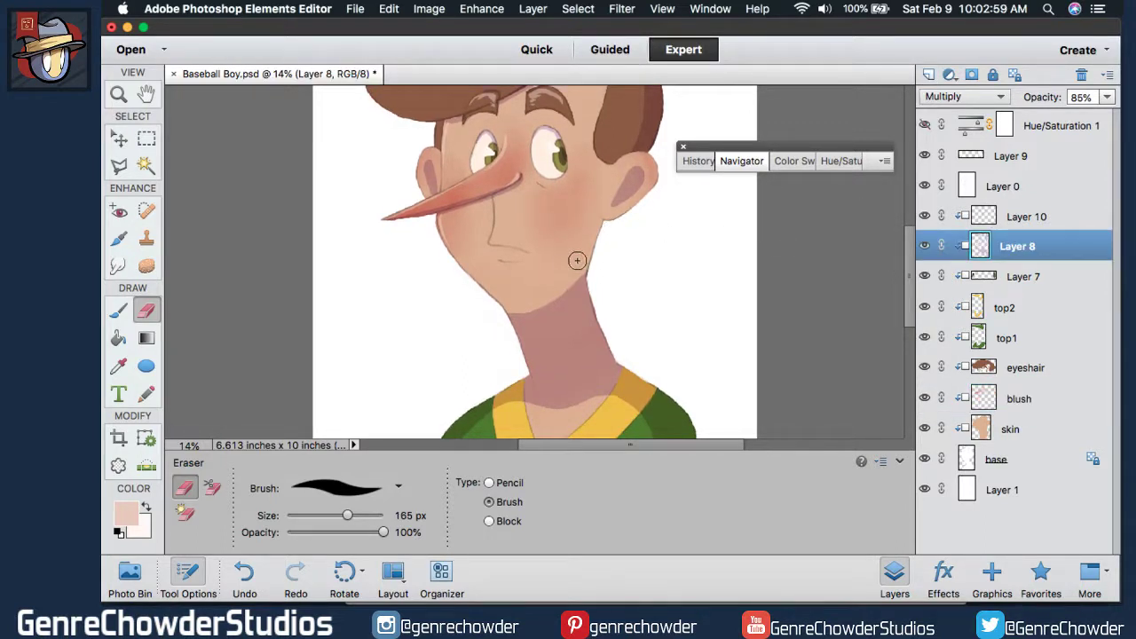
pyautogui.click(992, 97)
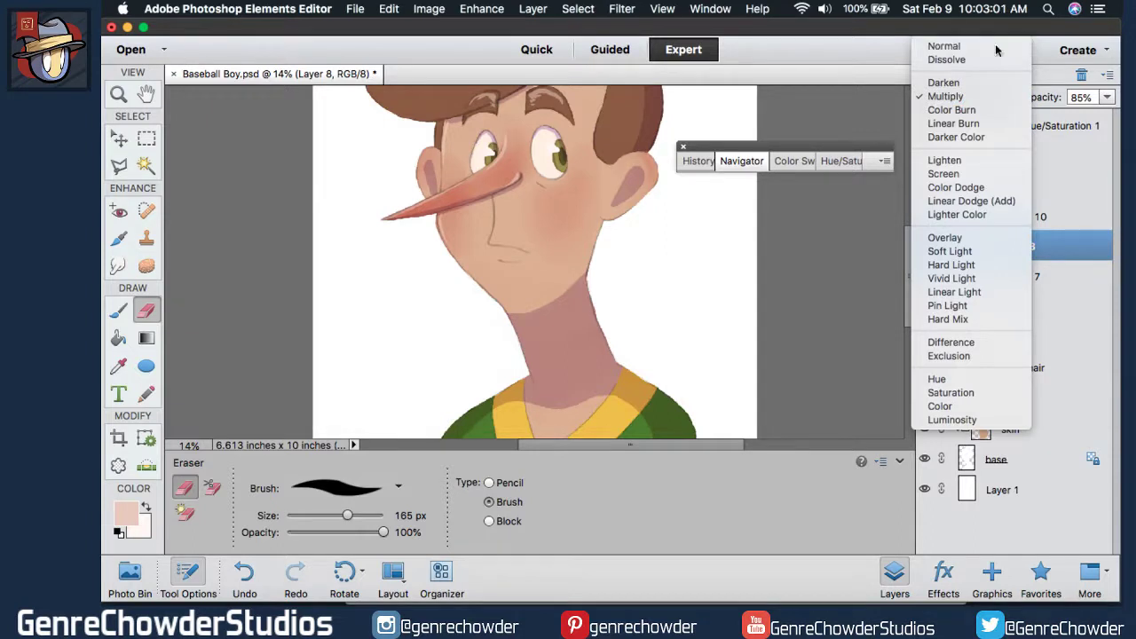
pyautogui.click(996, 46)
pyautogui.moveTo(1053, 100); pyautogui.dragTo(1082, 99)
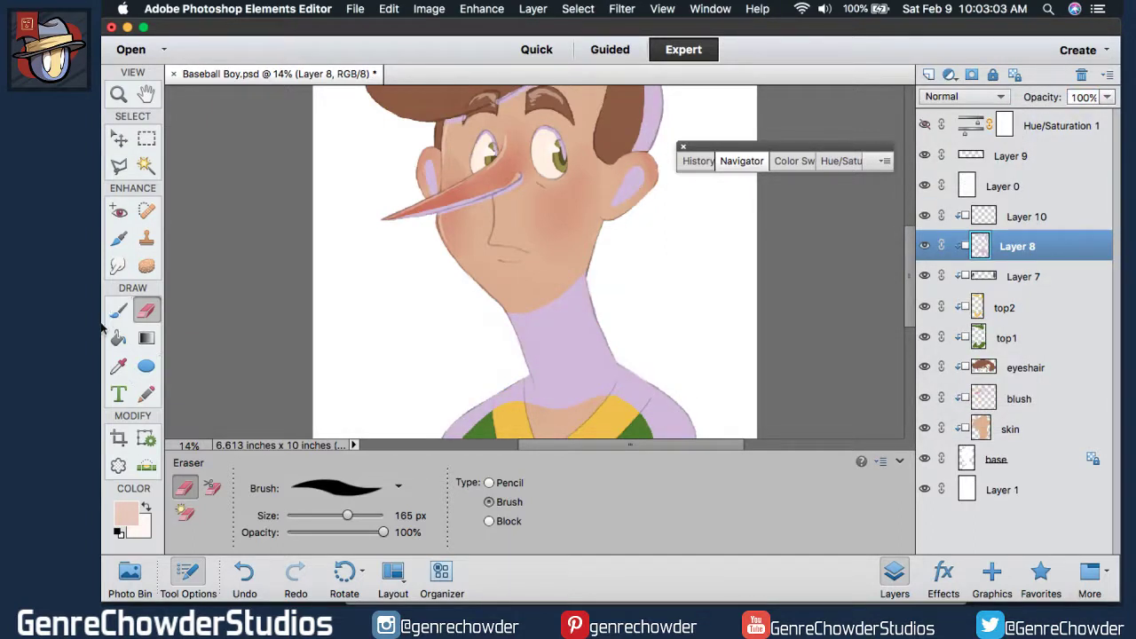
pyautogui.click(118, 366)
pyautogui.click(570, 338)
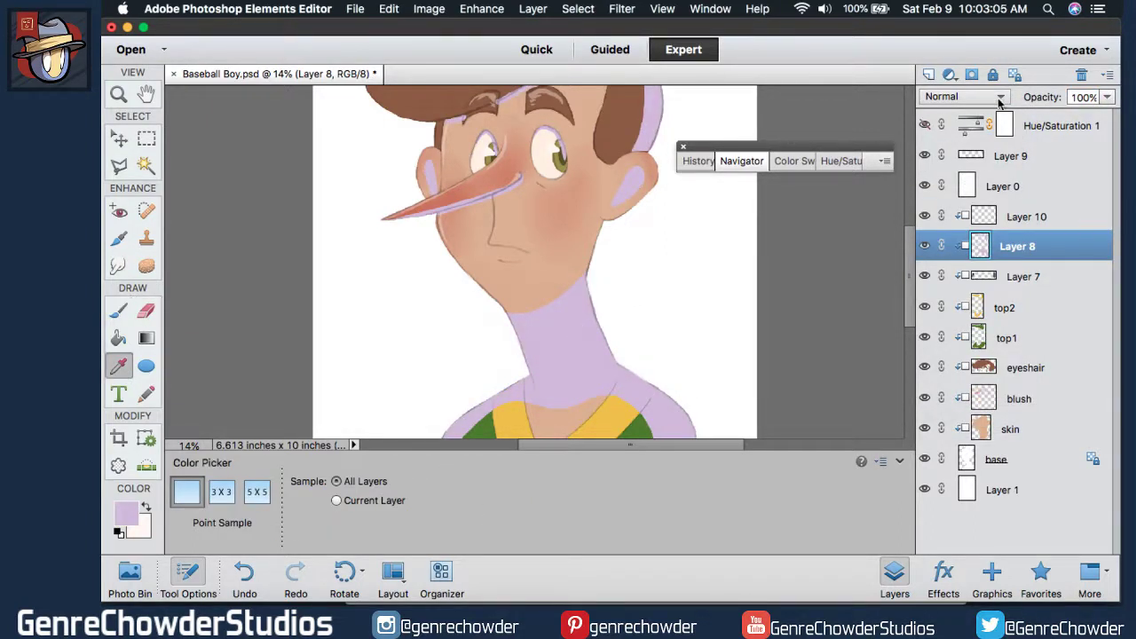
pyautogui.click(999, 97)
pyautogui.click(949, 145)
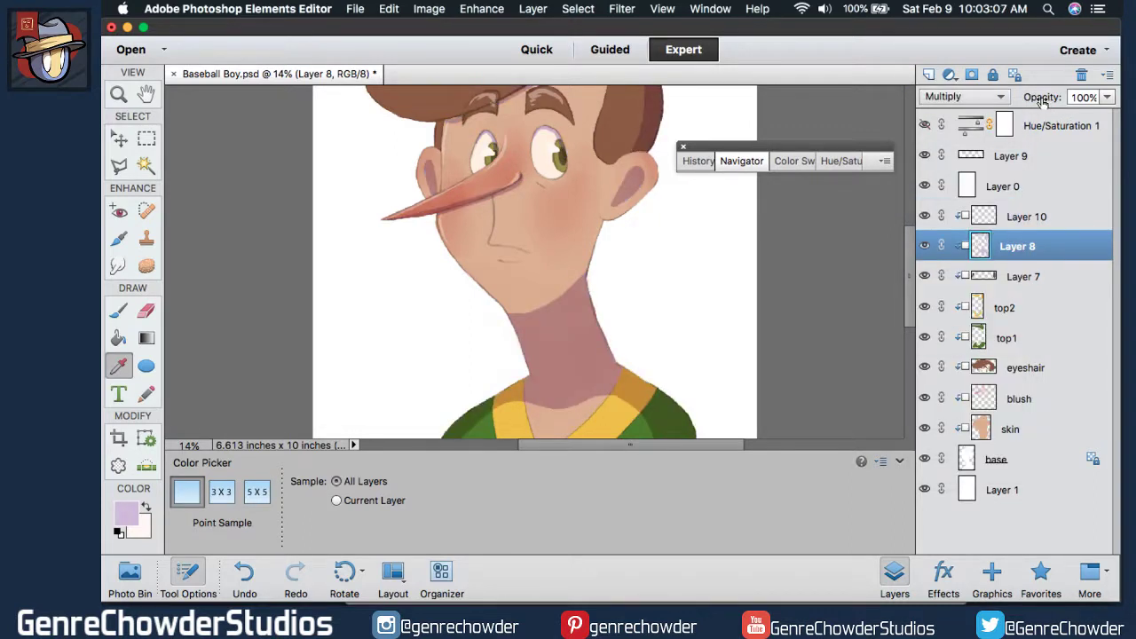
# Paint the neck shadow up along the jawline on Layer 8 and erase its edge to reshape the chin.
pyautogui.click(122, 312)
pyautogui.moveTo(600, 233)
pyautogui.mouseDown()
pyautogui.moveTo(555, 286)
pyautogui.moveTo(513, 299)
pyautogui.moveTo(412, 272)
pyautogui.moveTo(488, 314)
pyautogui.moveTo(566, 288)
pyautogui.mouseUp()
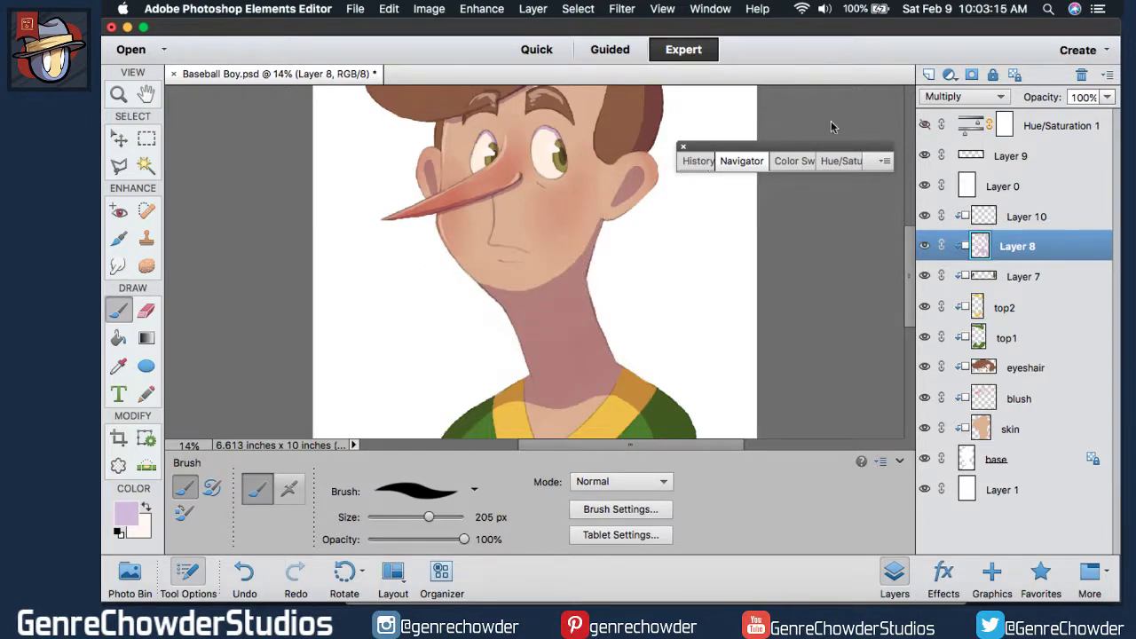
pyautogui.click(145, 311)
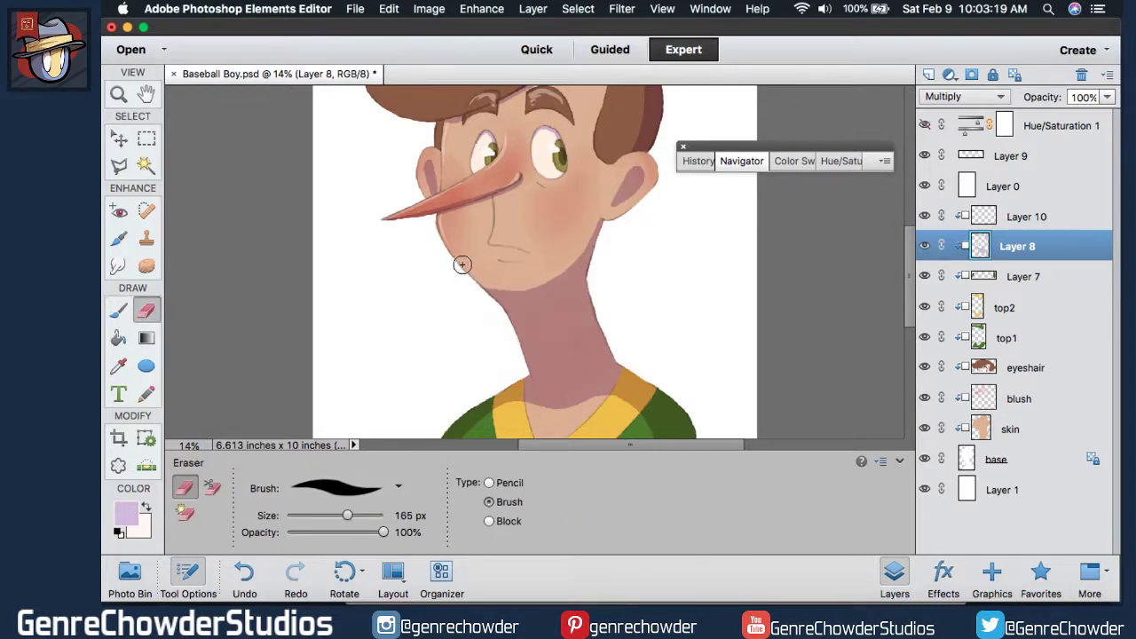
pyautogui.moveTo(482, 283)
pyautogui.mouseDown()
pyautogui.moveTo(533, 287)
pyautogui.moveTo(575, 254)
pyautogui.moveTo(595, 211)
pyautogui.moveTo(609, 243)
pyautogui.mouseUp()
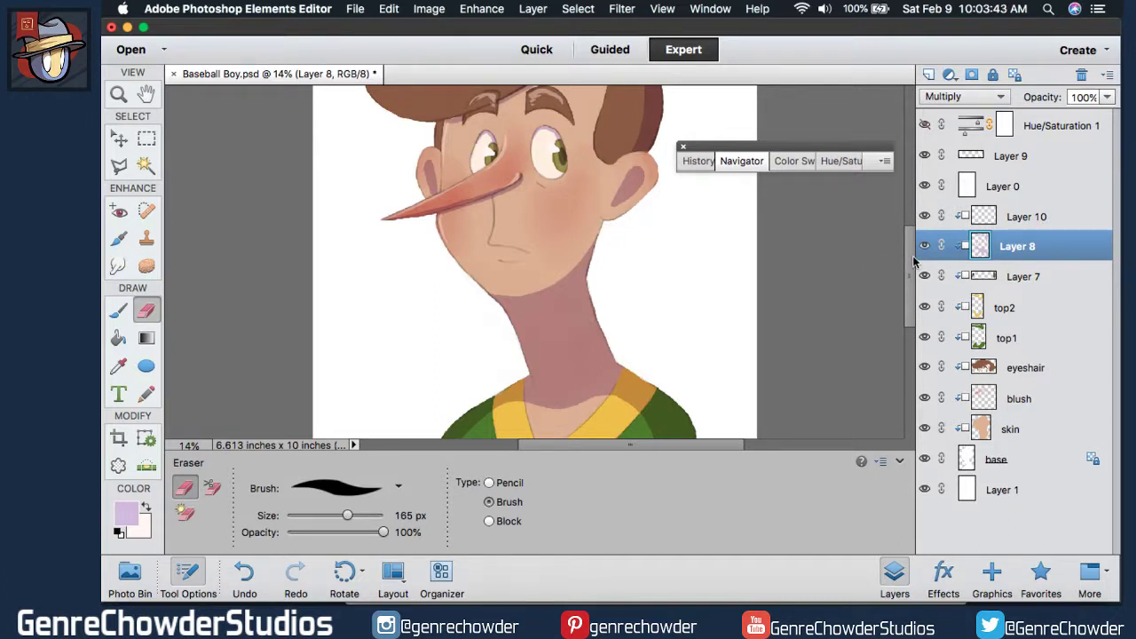
pyautogui.scroll(-2, 902, 276)
pyautogui.scroll(3, 905, 258)
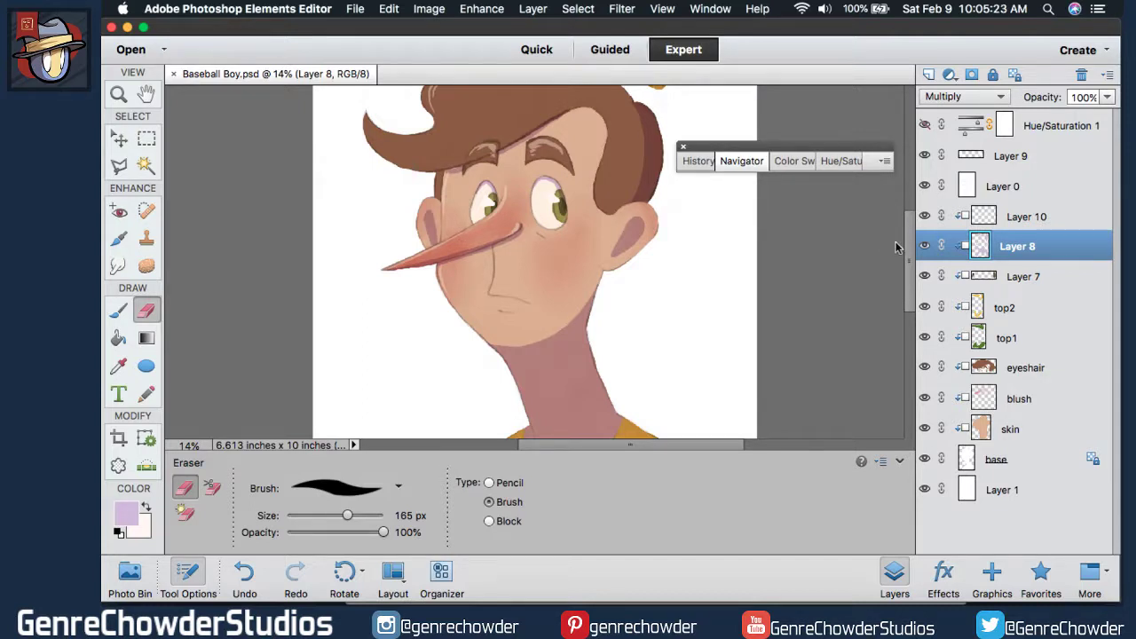
# Zoom out to 7% and fill the Layer 1 background with the pear swatch using the Paint Bucket.
pyautogui.moveTo(905, 249); pyautogui.dragTo(914, 213)
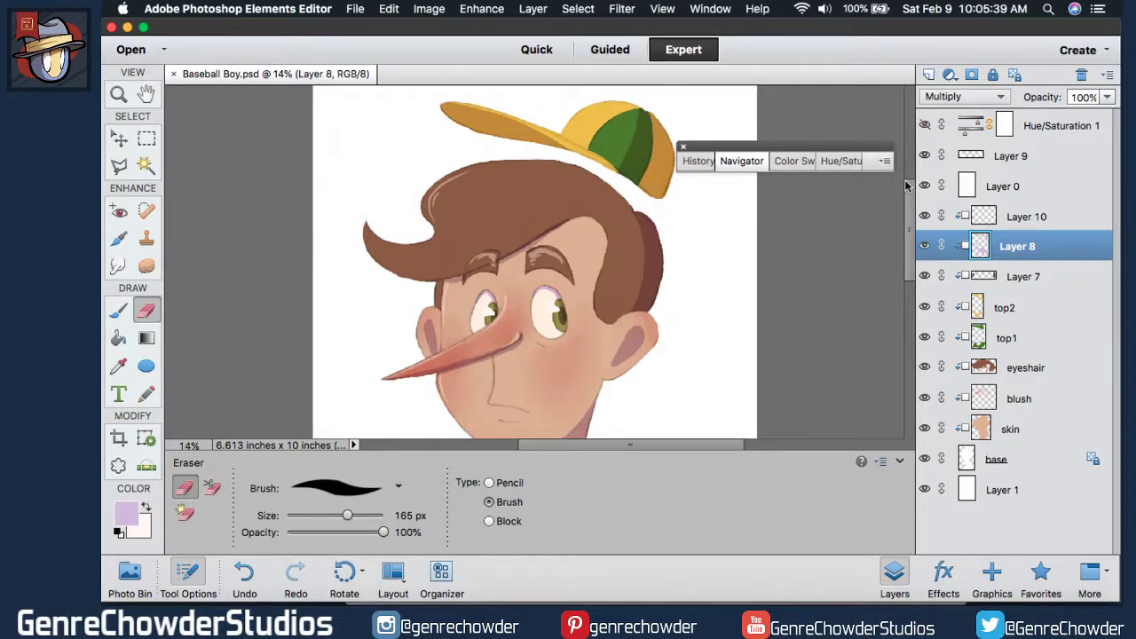
pyautogui.click(742, 161)
pyautogui.moveTo(707, 193)
pyautogui.mouseDown()
pyautogui.moveTo(684, 196)
pyautogui.moveTo(713, 197)
pyautogui.mouseUp()
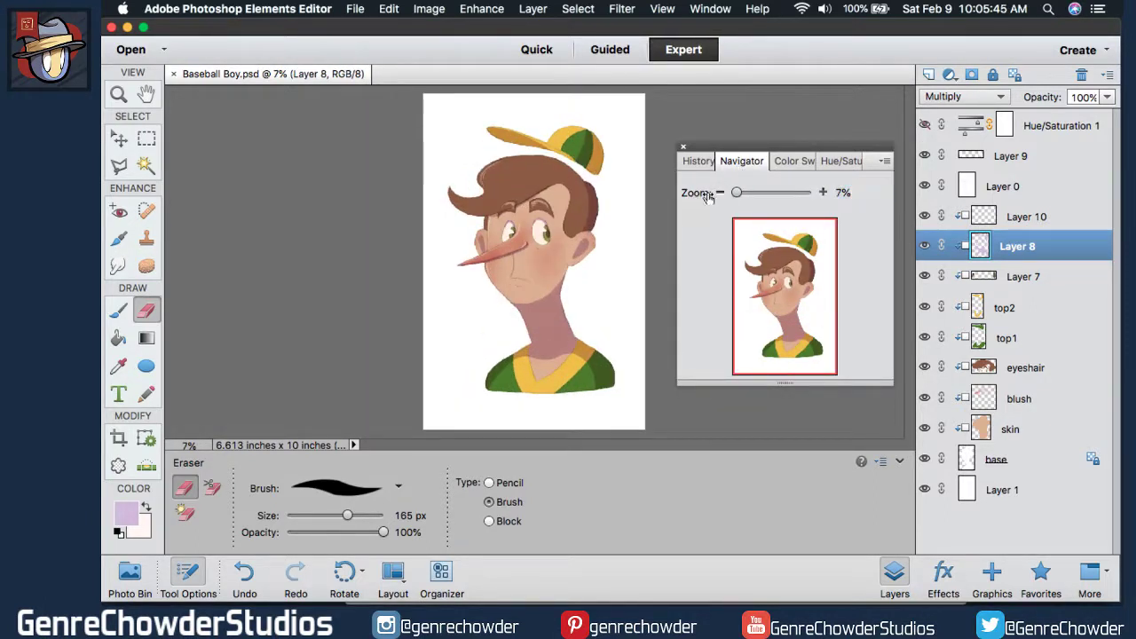
pyautogui.click(981, 493)
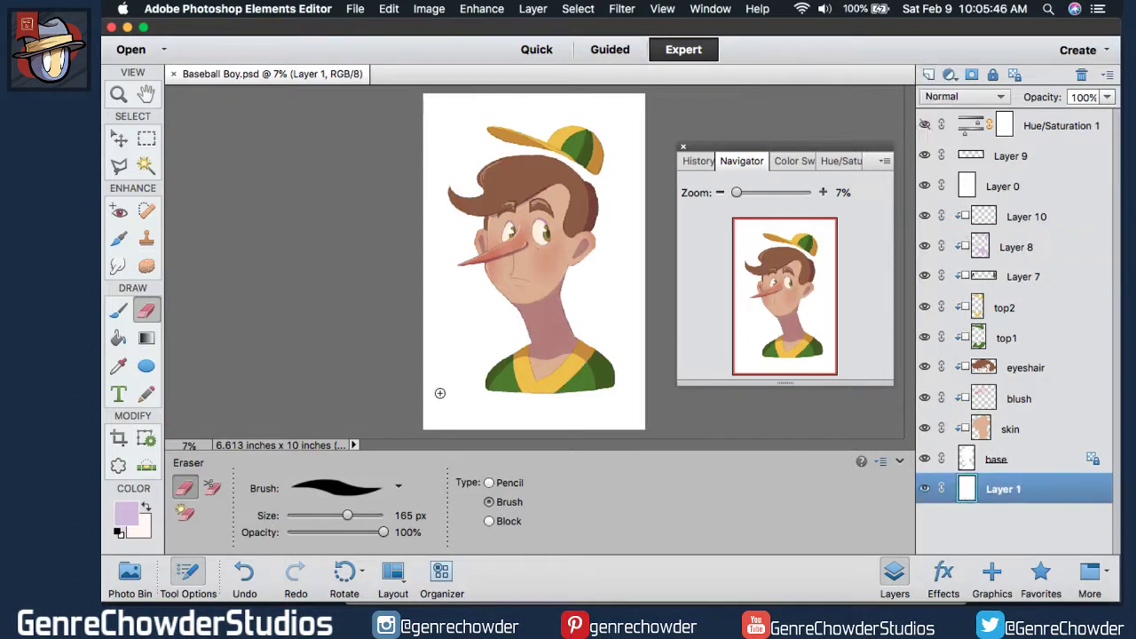
pyautogui.click(118, 338)
pyautogui.click(793, 161)
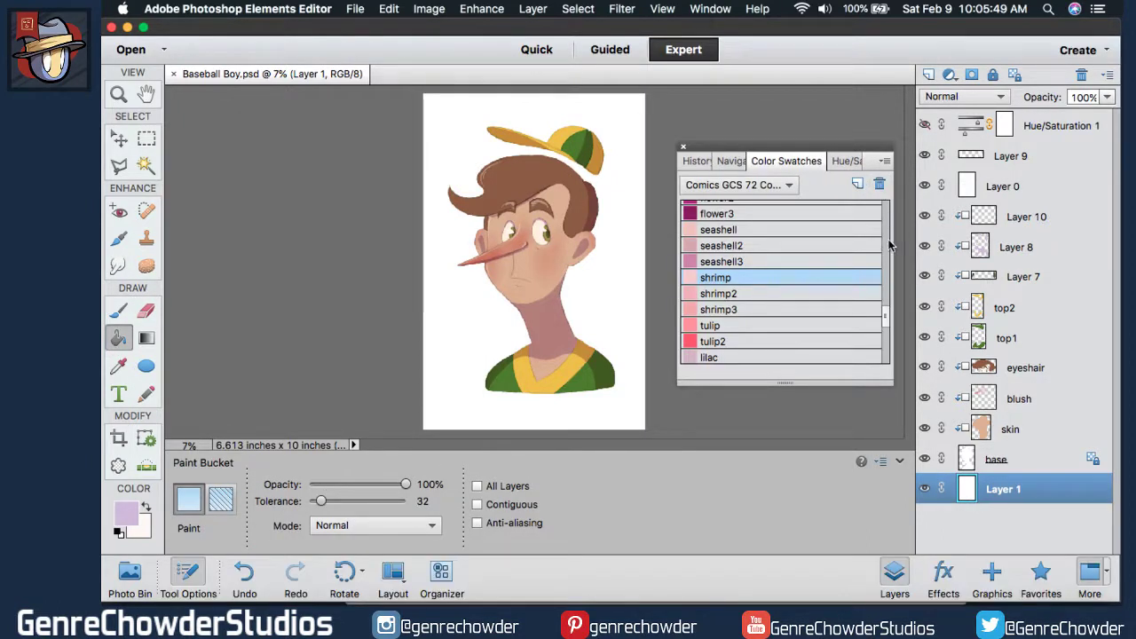
pyautogui.moveTo(888, 327); pyautogui.dragTo(883, 261)
pyautogui.click(693, 261)
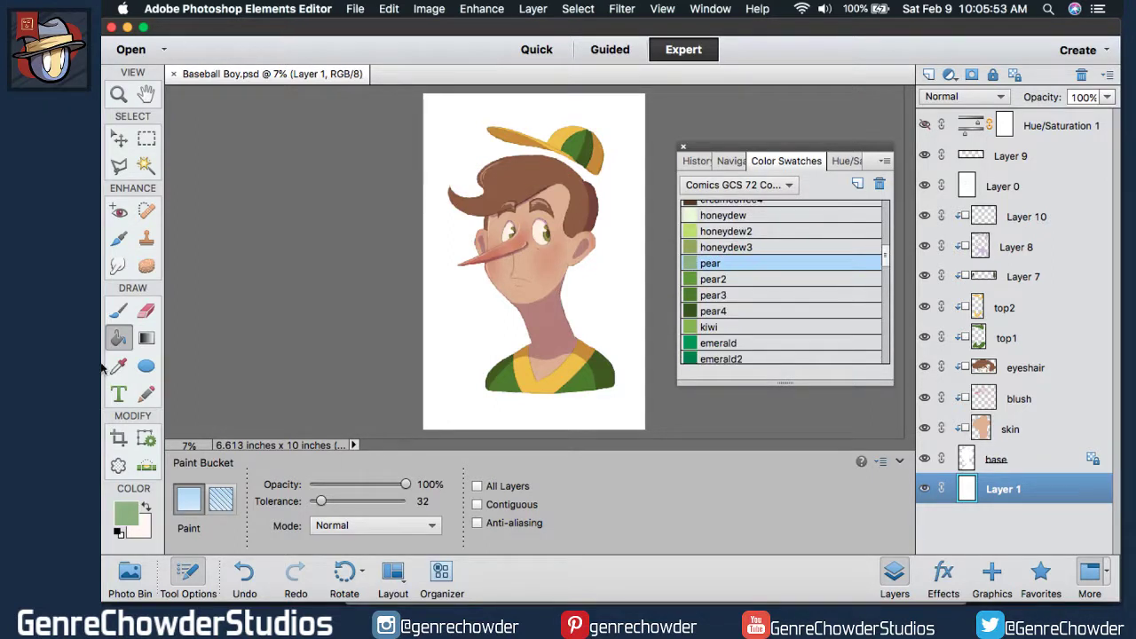
pyautogui.click(621, 222)
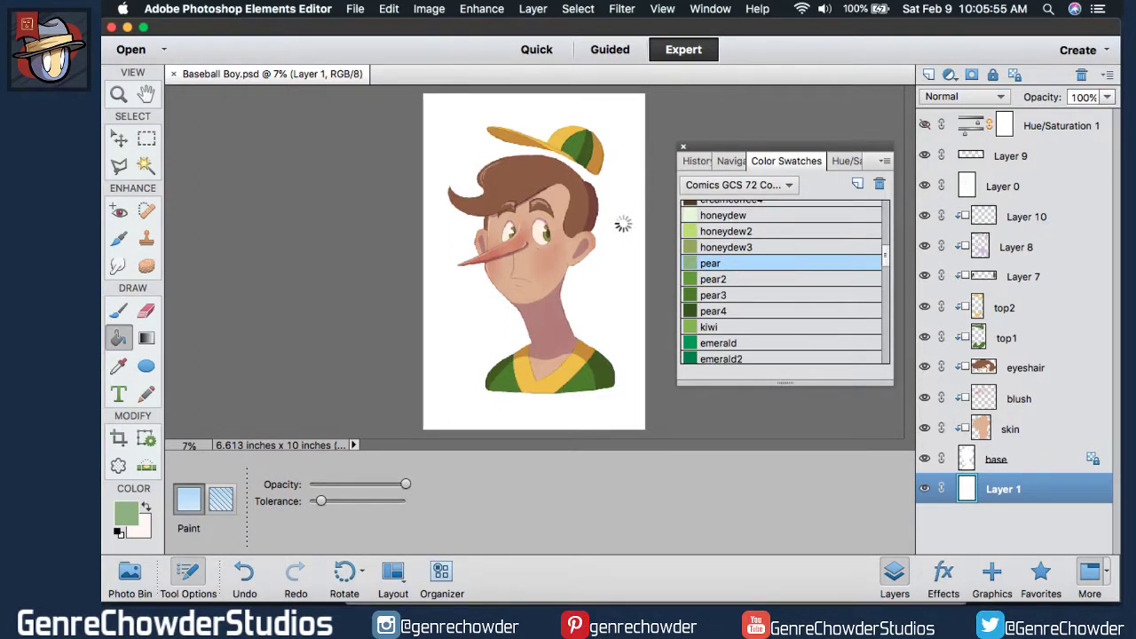
# Add a Hue/Saturation adjustment layer above Layer 1 with saturation -84 and lightness +49 to mute the green background.
pyautogui.click(498, 9)
pyautogui.click(494, 9)
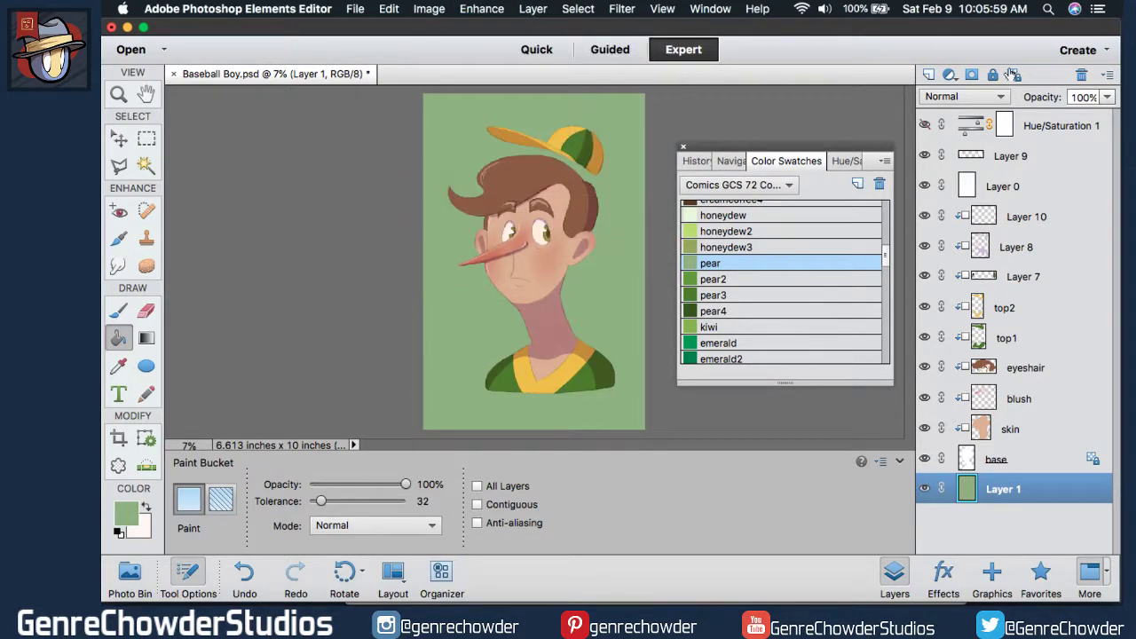
pyautogui.click(951, 77)
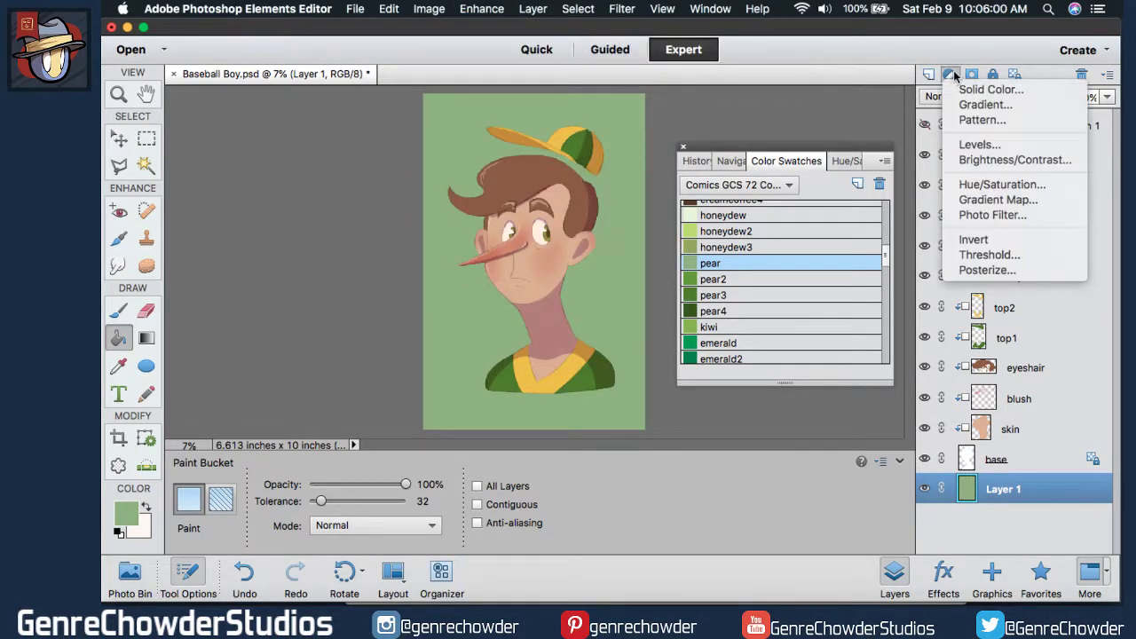
pyautogui.click(945, 182)
pyautogui.click(753, 231)
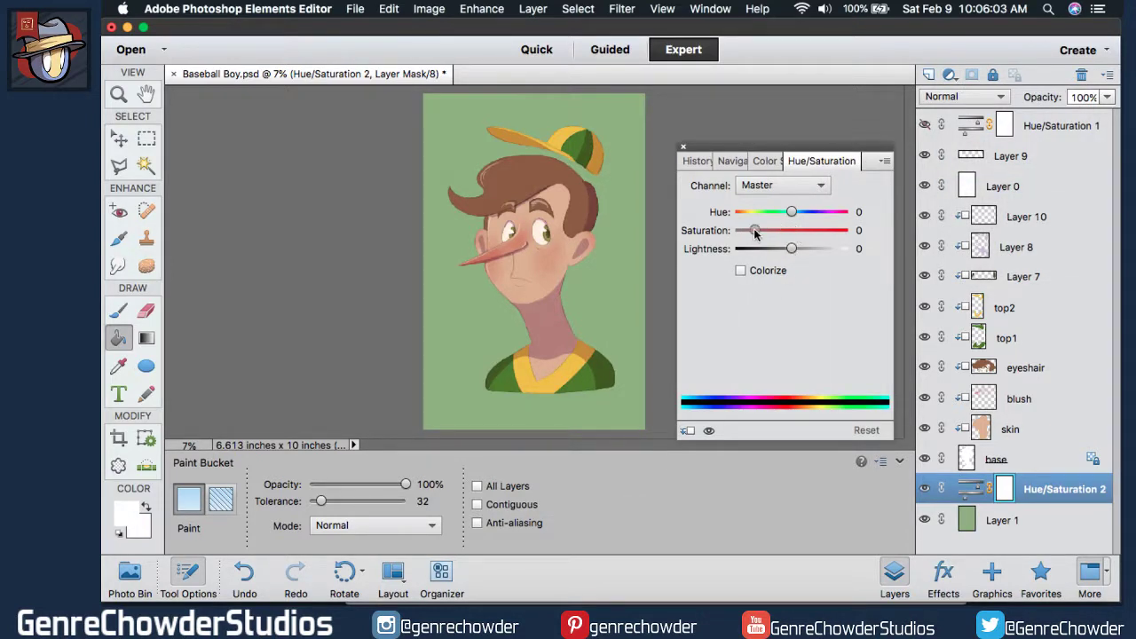
pyautogui.moveTo(754, 231); pyautogui.dragTo(817, 248)
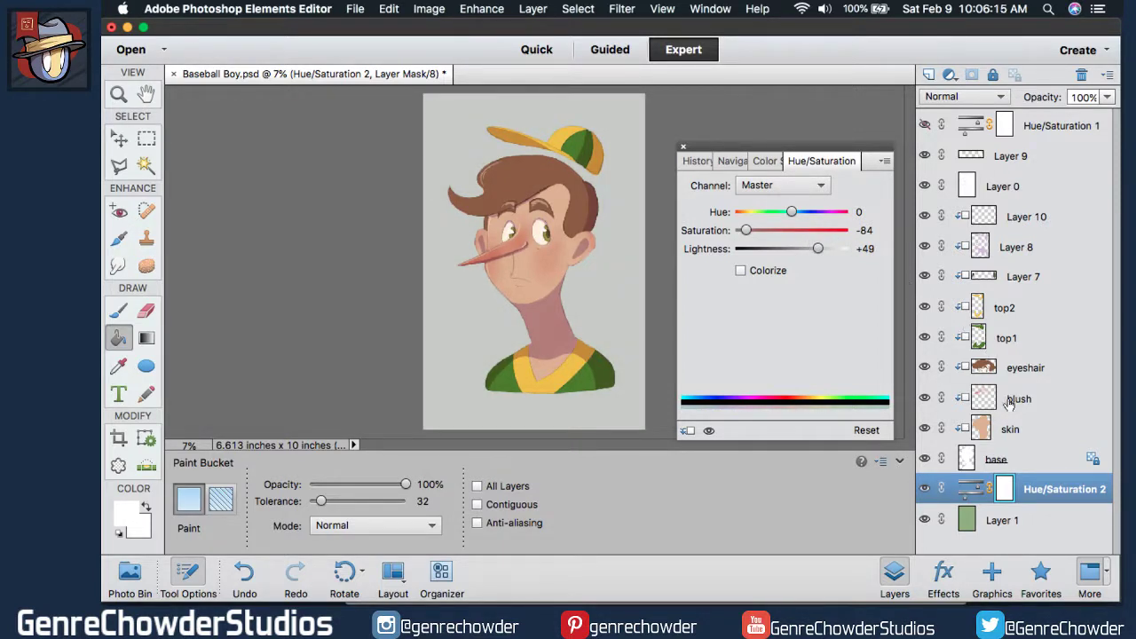
# Duplicate the base layer as base copy and place the copy directly beneath base in the layer stack.
pyautogui.click(973, 462)
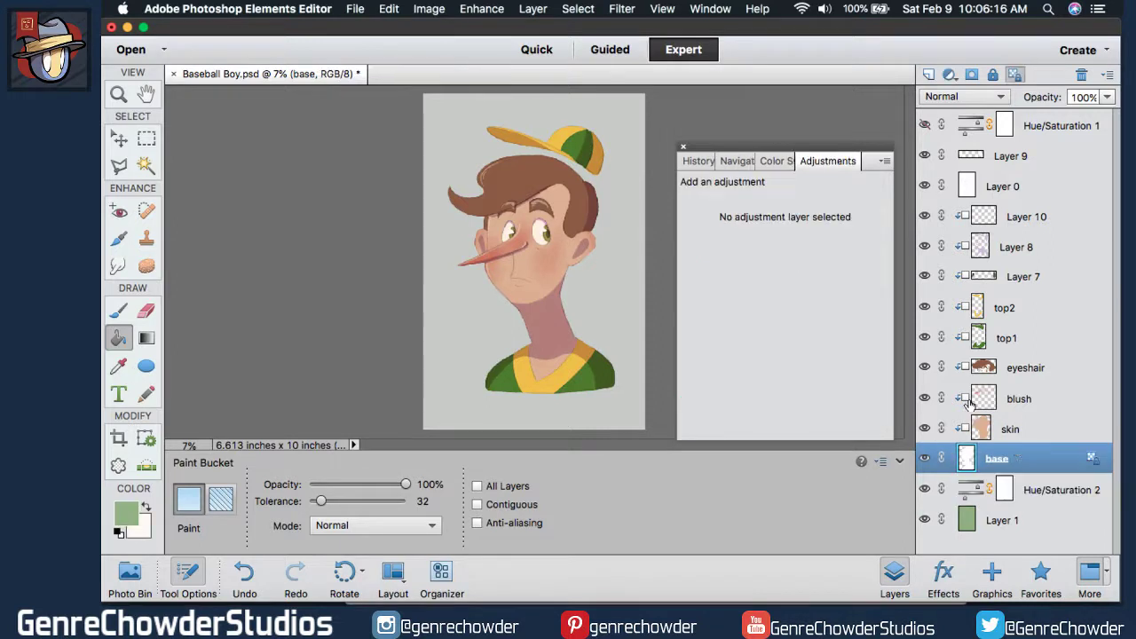
pyautogui.rightClick(967, 463)
pyautogui.click(1040, 347)
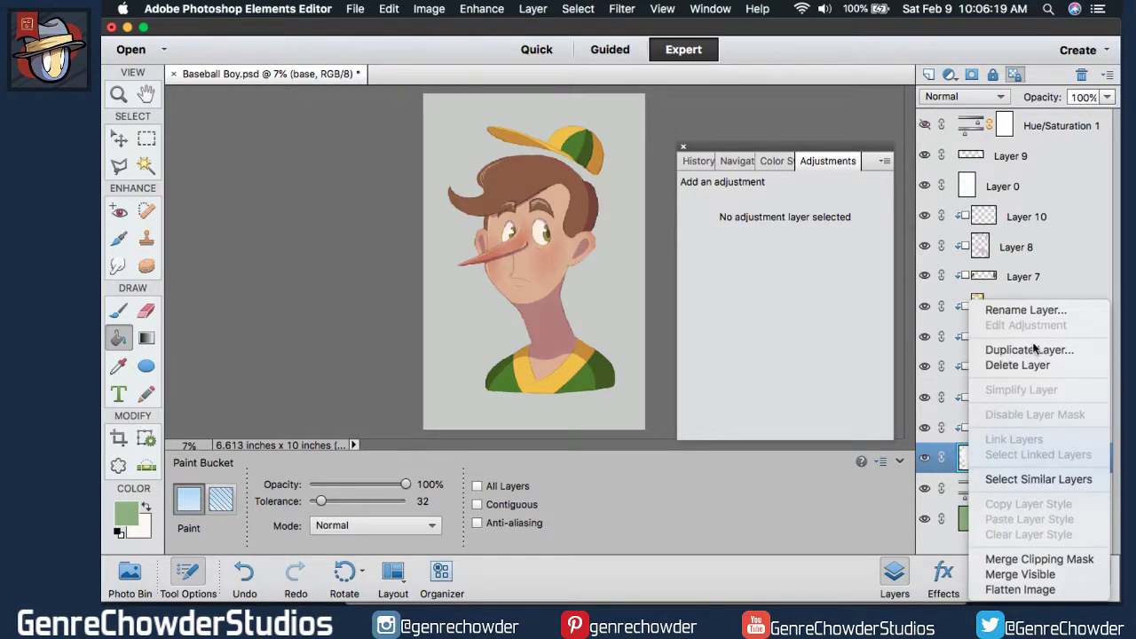
pyautogui.click(786, 247)
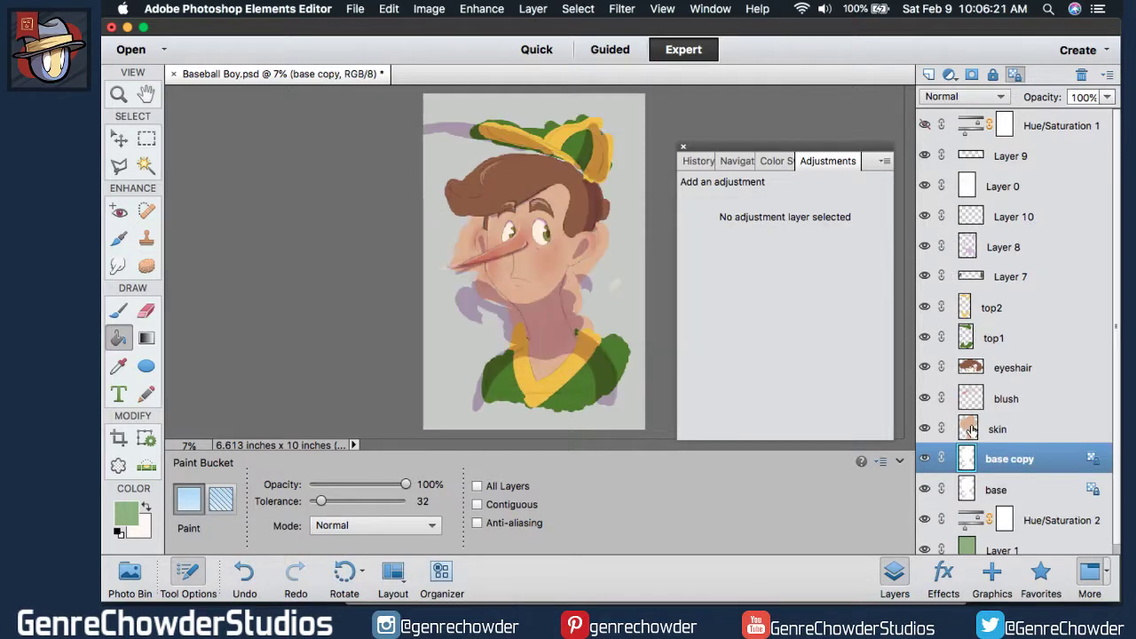
pyautogui.moveTo(965, 463); pyautogui.dragTo(965, 508)
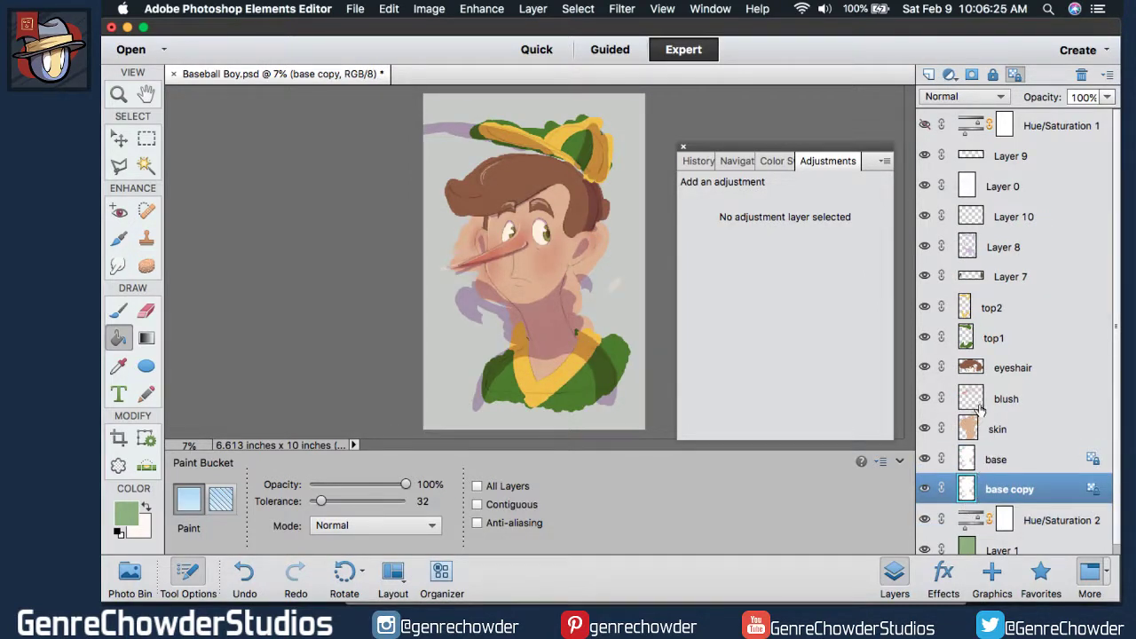
# Select all layers from Layer 10 down to skin and clip them to the base layer again.
pyautogui.click(968, 433)
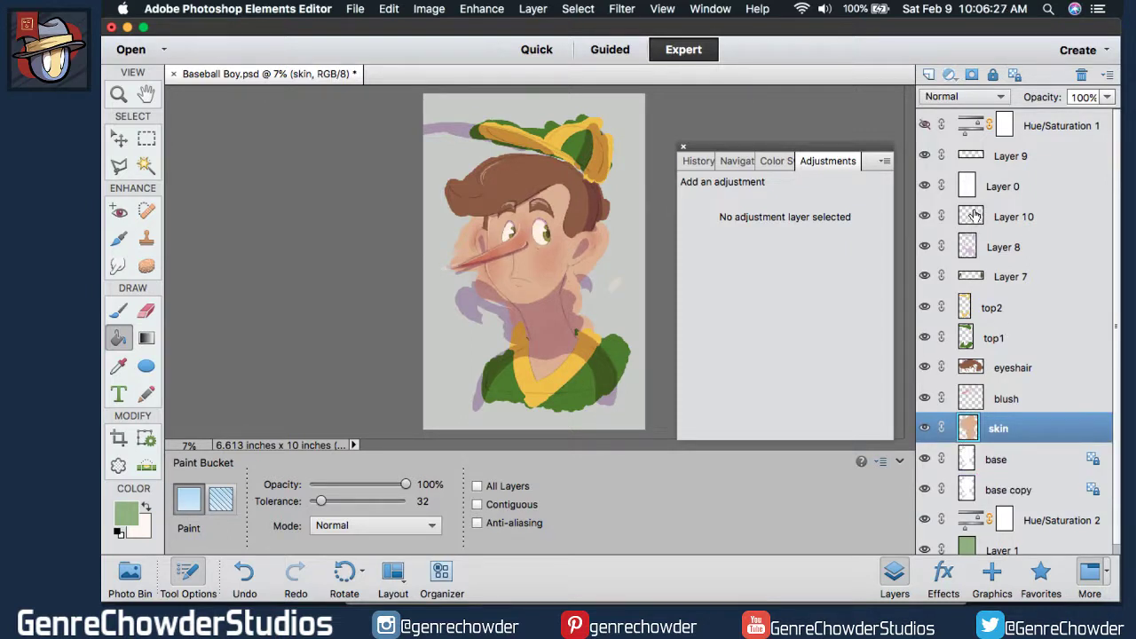
pyautogui.click(974, 215)
pyautogui.moveTo(974, 214); pyautogui.dragTo(979, 227)
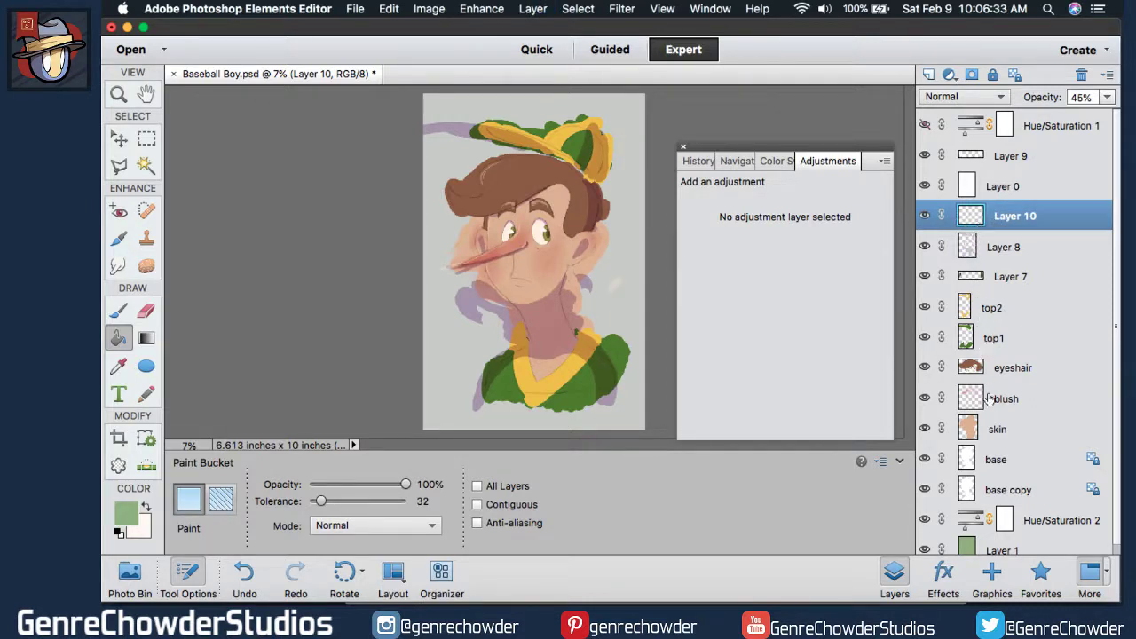
pyautogui.keyDown('shift'); pyautogui.click(973, 421); pyautogui.keyUp('shift')
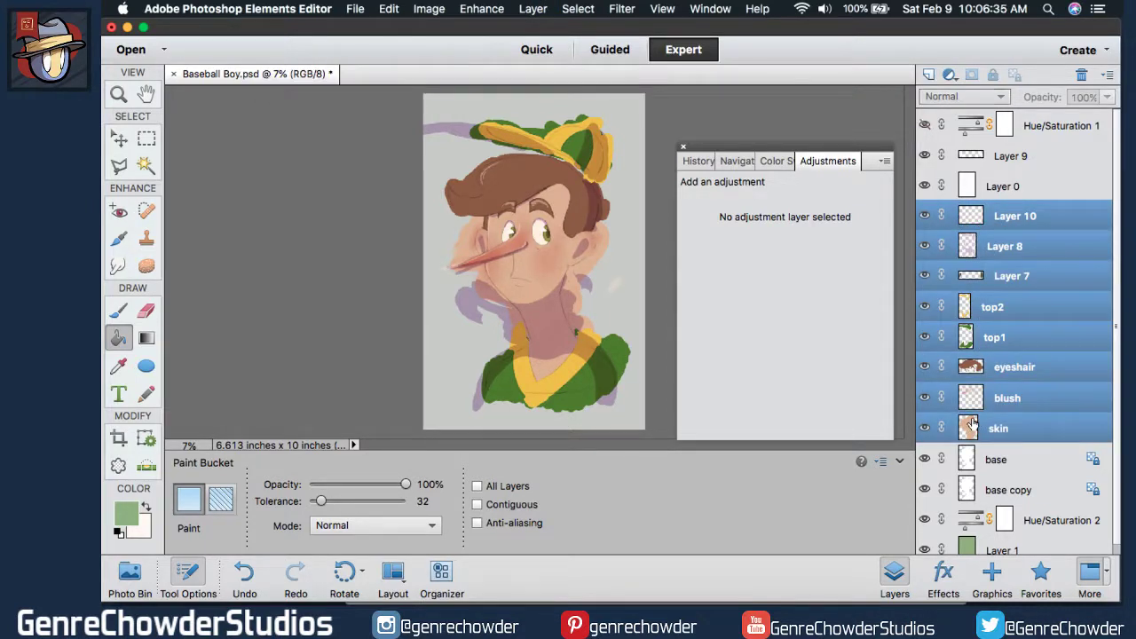
pyautogui.press('super+g')
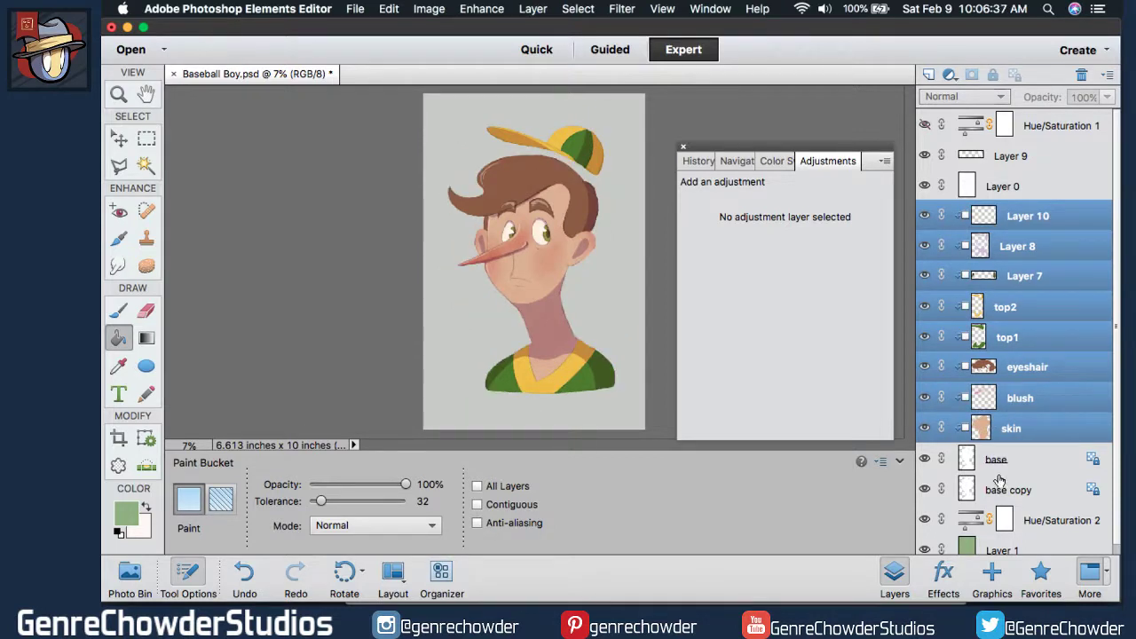
# Fill the base copy silhouette with the mauve shadow colour sampled from the neck and set the layer to Multiply.
pyautogui.click(963, 491)
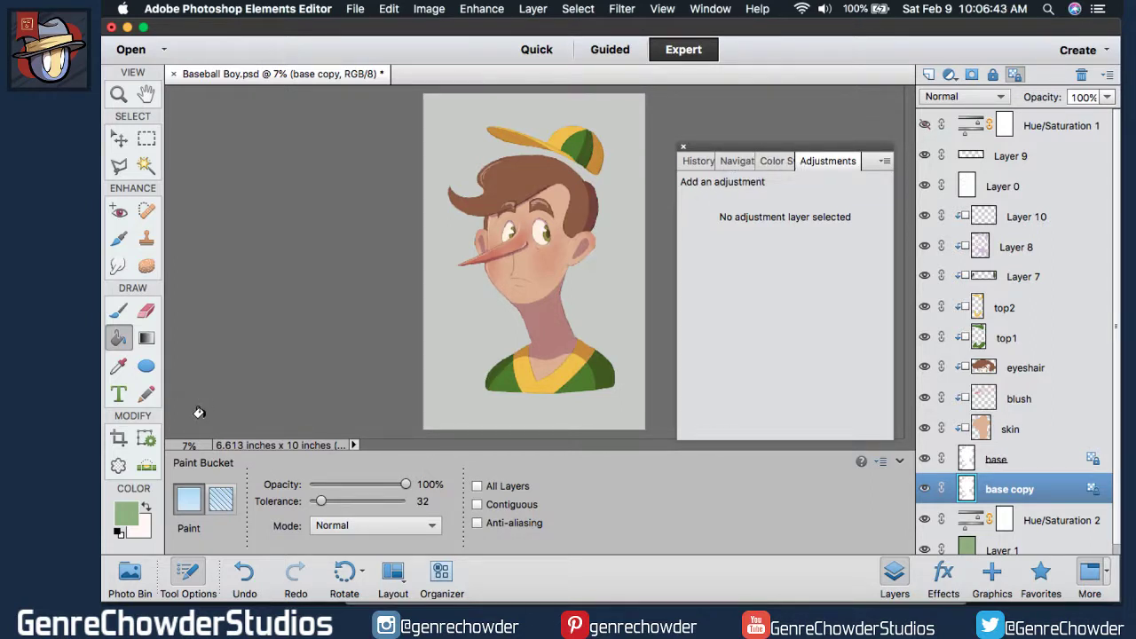
pyautogui.click(562, 304)
pyautogui.click(999, 163)
pyautogui.click(1003, 154)
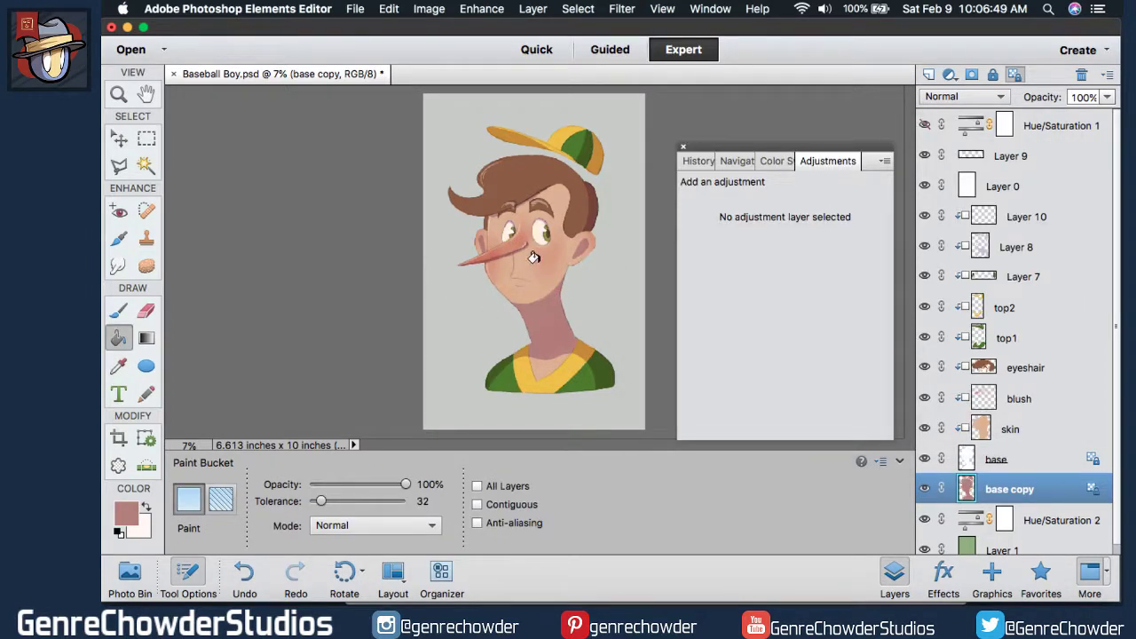
pyautogui.click(998, 97)
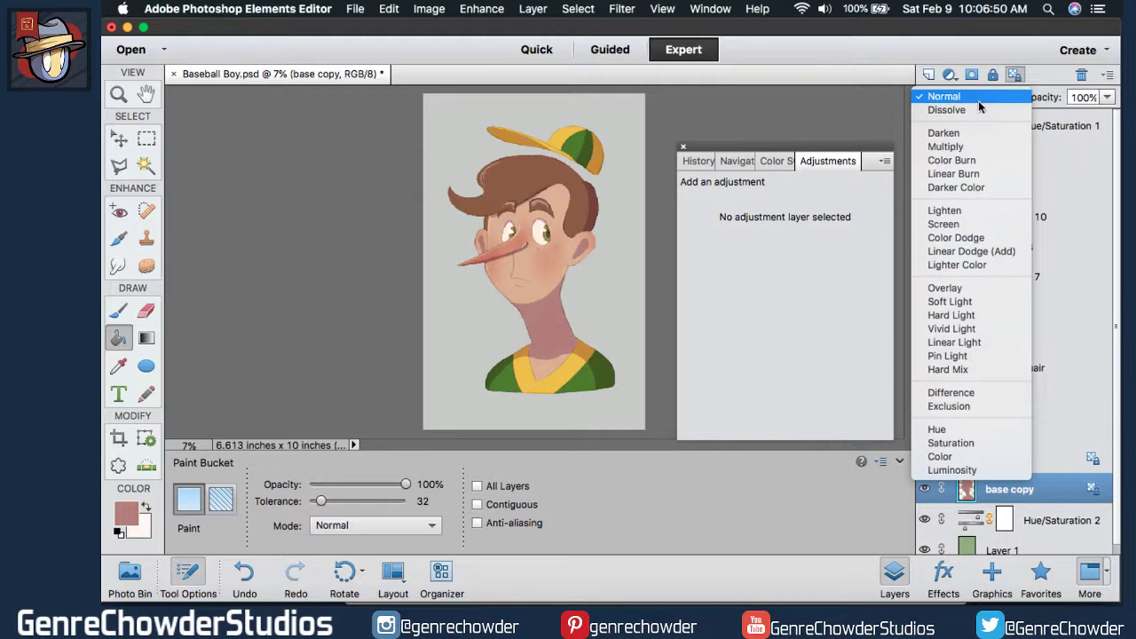
pyautogui.click(944, 146)
# Nudge the base copy silhouette to the right as a cast shadow behind the boy and set its opacity to 44%.
pyautogui.click(118, 139)
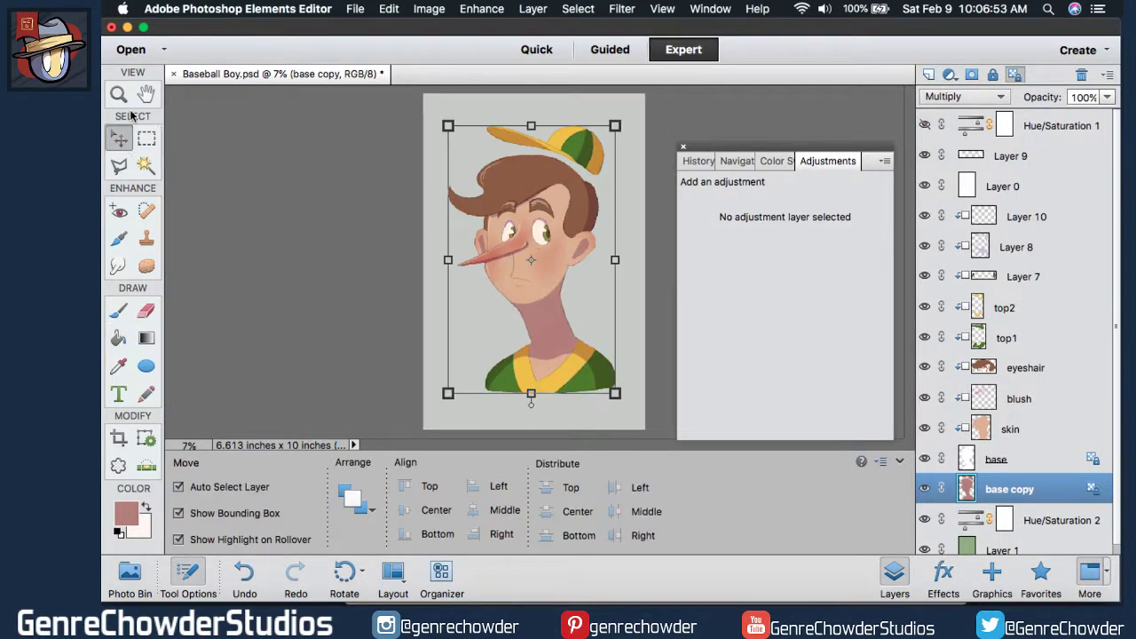
pyautogui.press('Right')
pyautogui.press('Right')
pyautogui.press('Right')
pyautogui.press('Right')
pyautogui.press('Right')
pyautogui.press('Right')
pyautogui.press('Right')
pyautogui.press('Right')
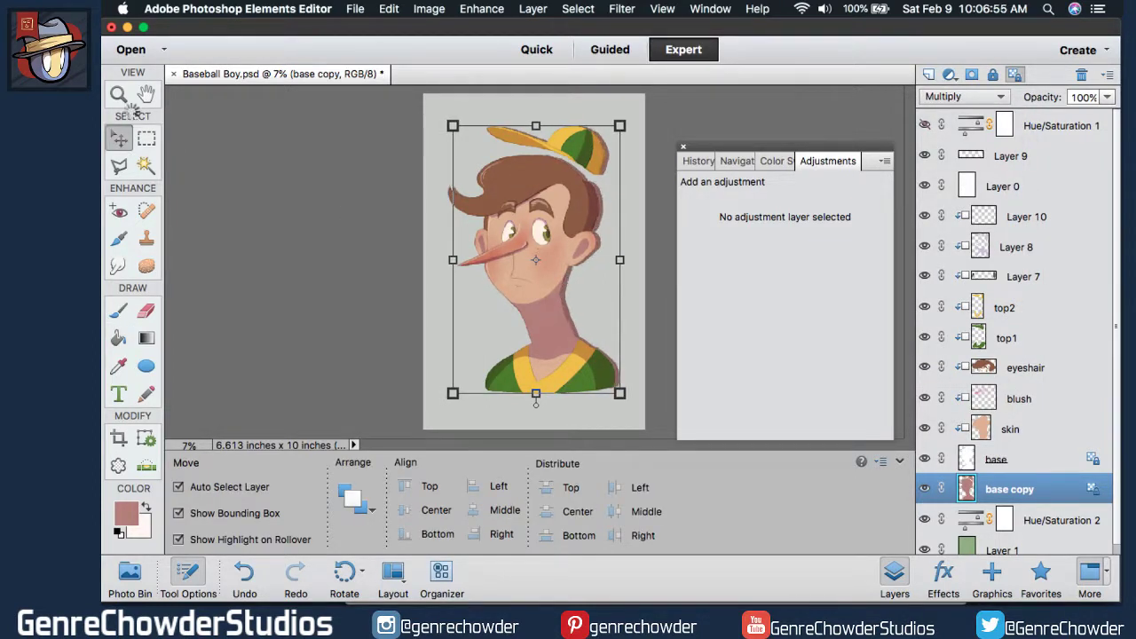
pyautogui.hotkey('shift', 'Right')
pyautogui.hotkey('shift', 'Right')
pyautogui.hotkey('shift', 'Right')
pyautogui.hotkey('shift', 'Right')
pyautogui.hotkey('shift', 'Right')
pyautogui.hotkey('shift', 'Right')
pyautogui.hotkey('shift', 'Right')
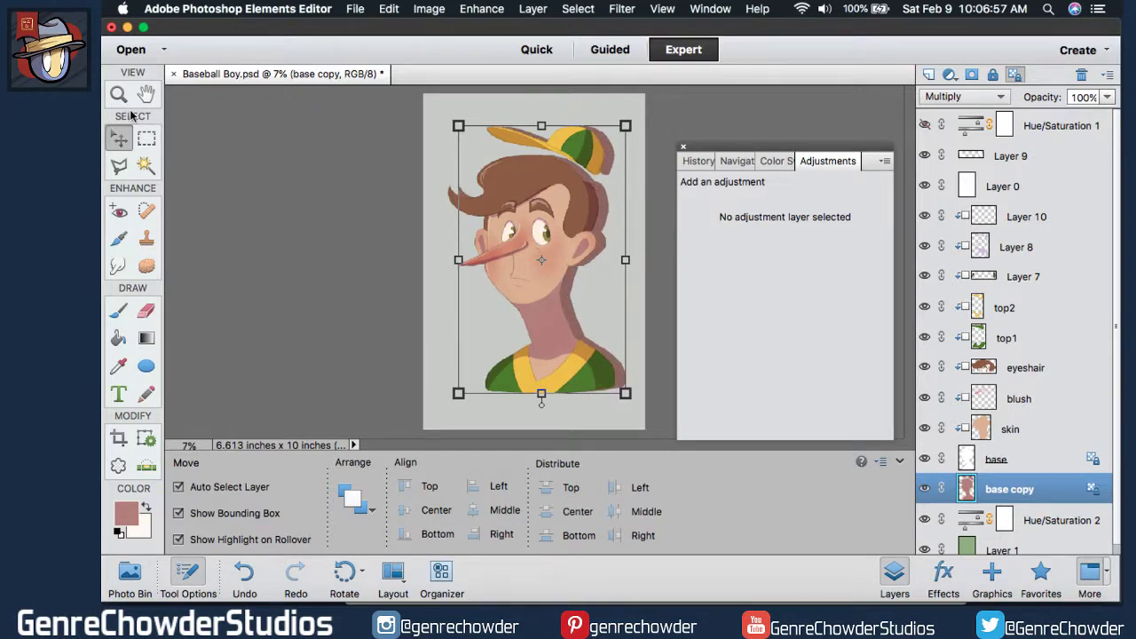
pyautogui.hotkey('shift', 'Right')
pyautogui.hotkey('shift', 'Right')
pyautogui.hotkey('shift', 'Right')
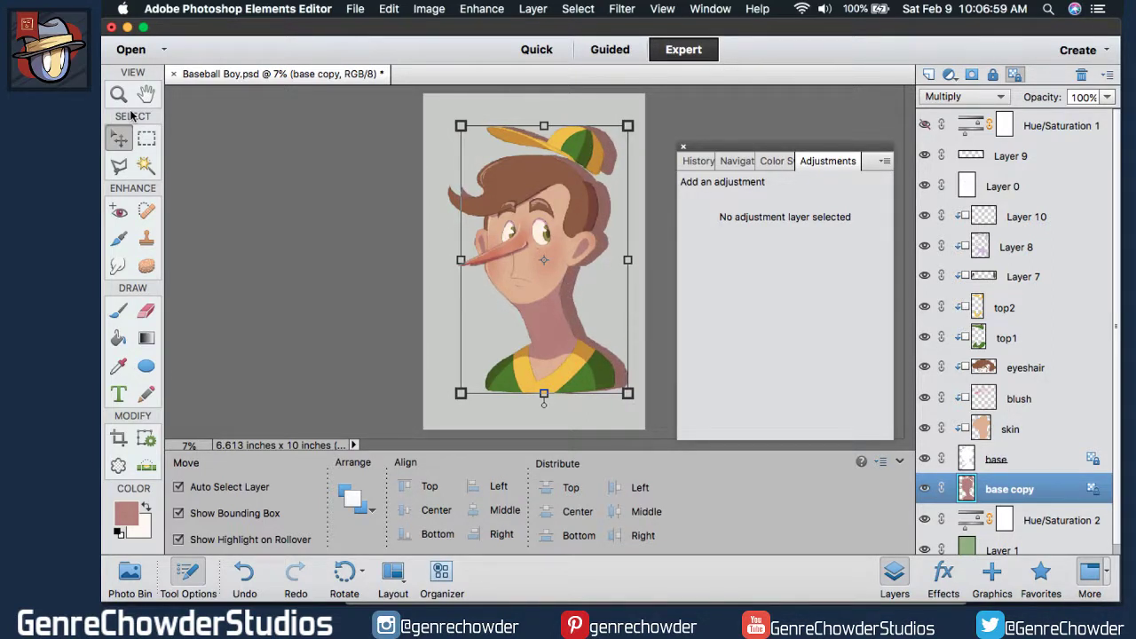
pyautogui.click(118, 311)
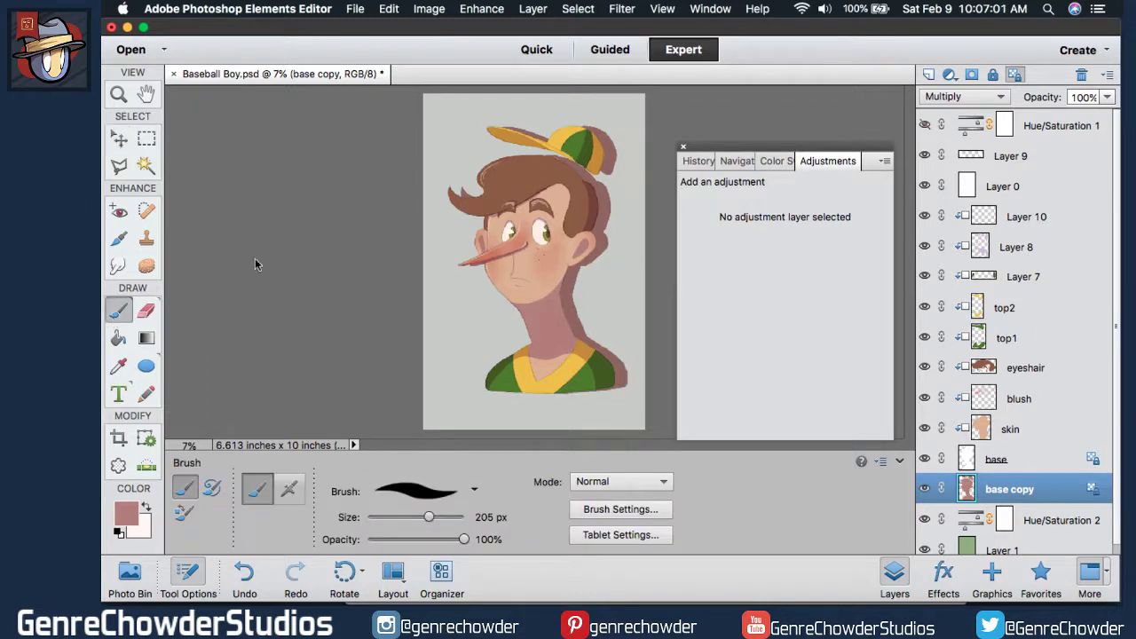
pyautogui.moveTo(1052, 99); pyautogui.dragTo(1006, 99)
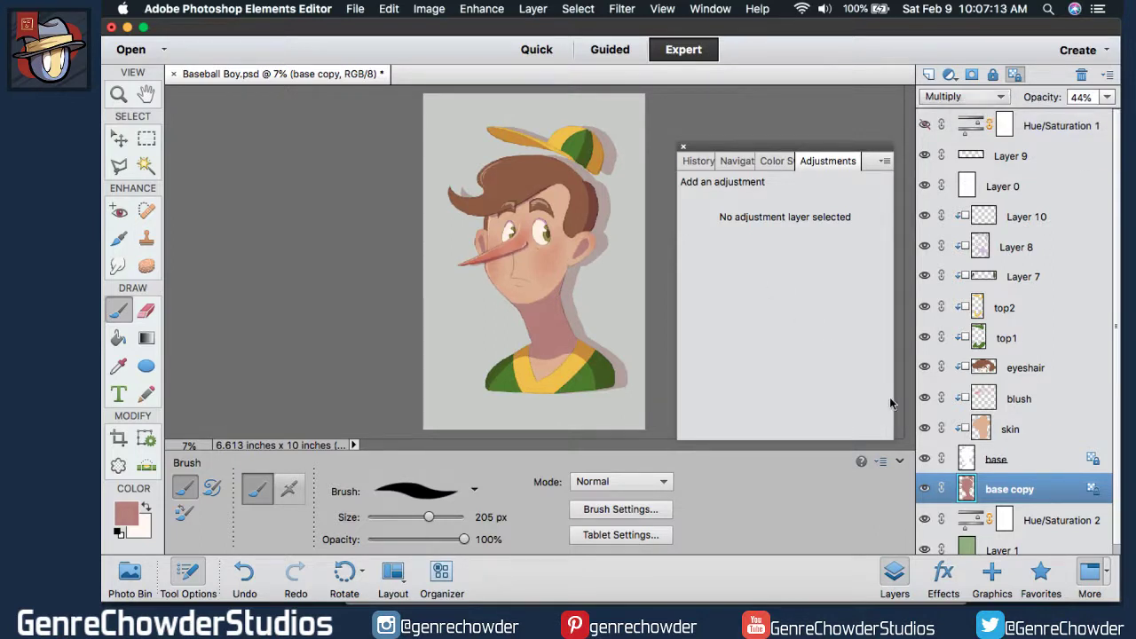
# Colorize the background on Hue/Saturation 2 in a warm beige with hue 43, saturation 20 and lightness +58.
pyautogui.click(972, 523)
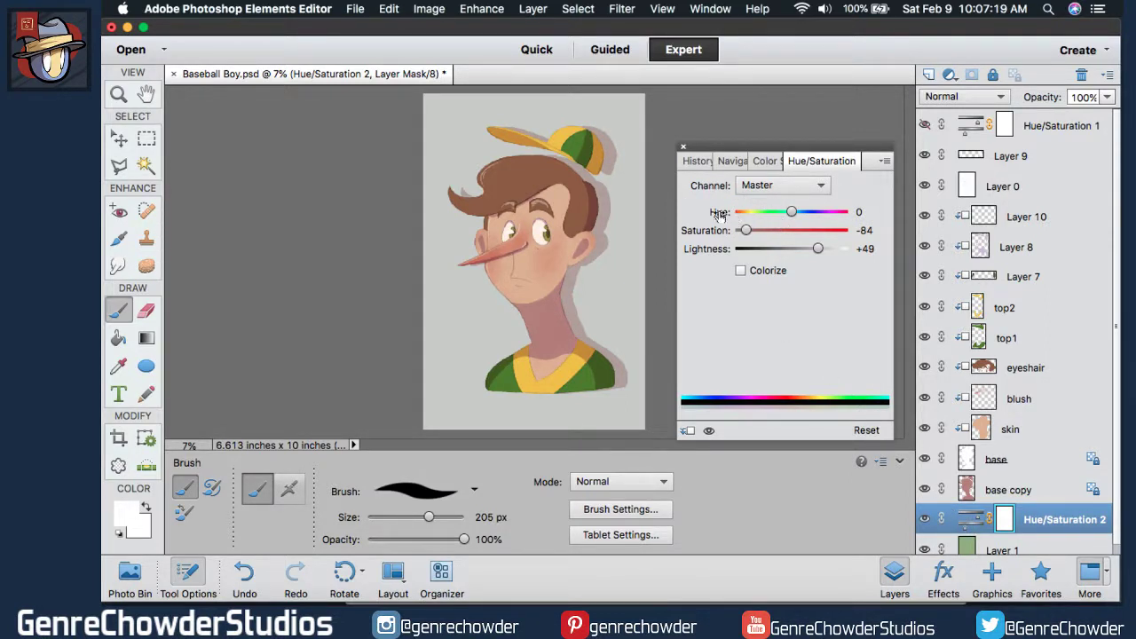
pyautogui.moveTo(714, 215); pyautogui.dragTo(793, 215)
pyautogui.moveTo(714, 230); pyautogui.dragTo(596, 217)
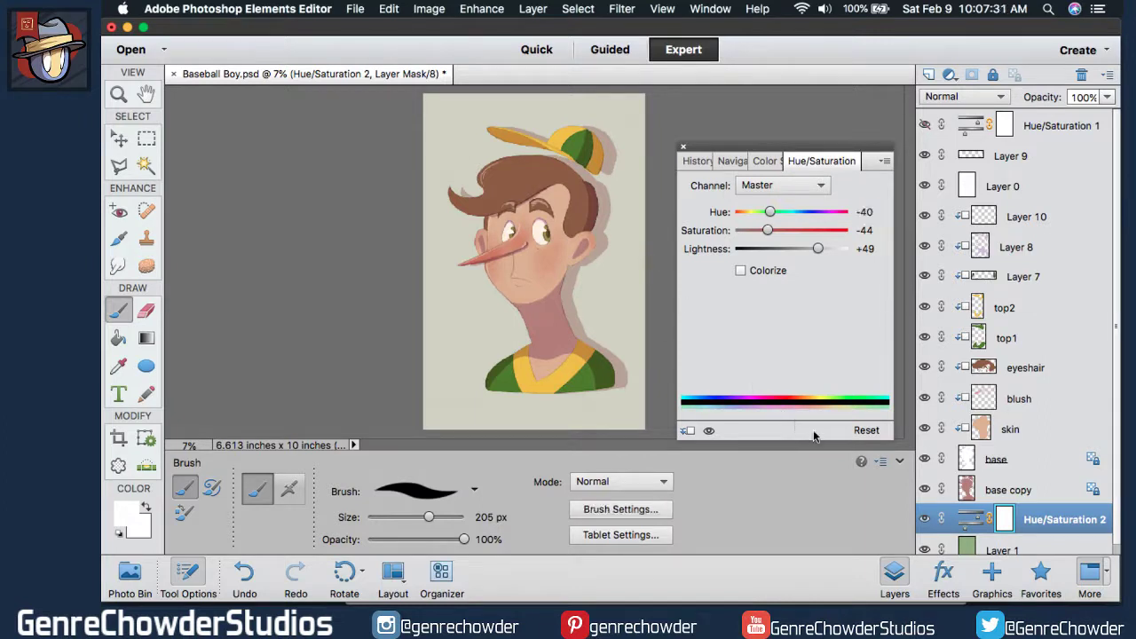
pyautogui.click(740, 270)
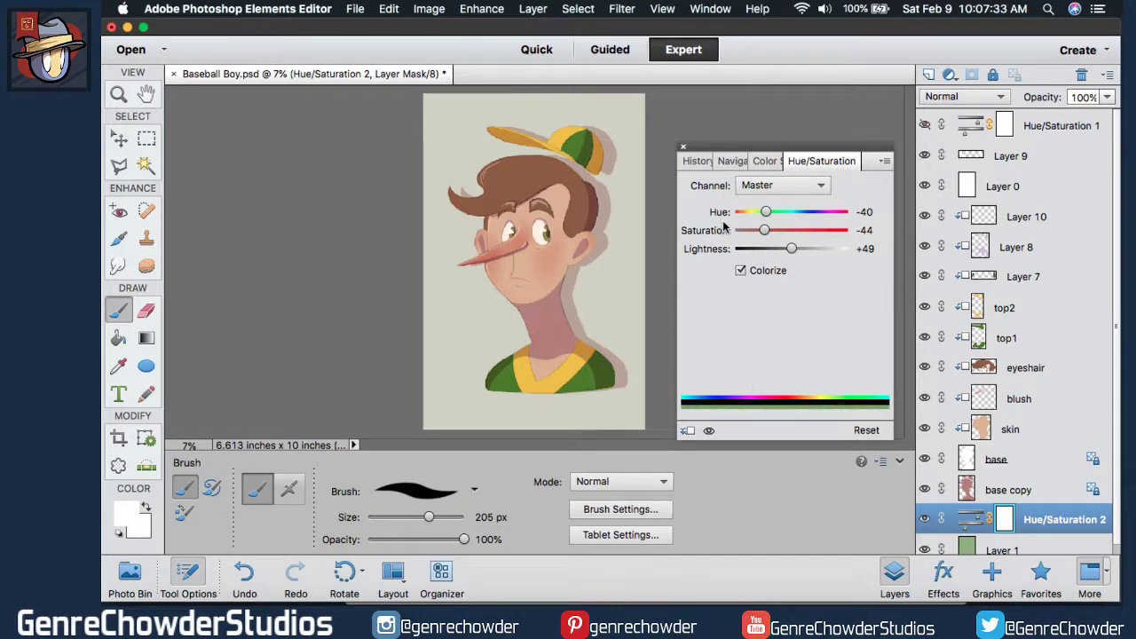
pyautogui.moveTo(710, 216); pyautogui.dragTo(715, 249)
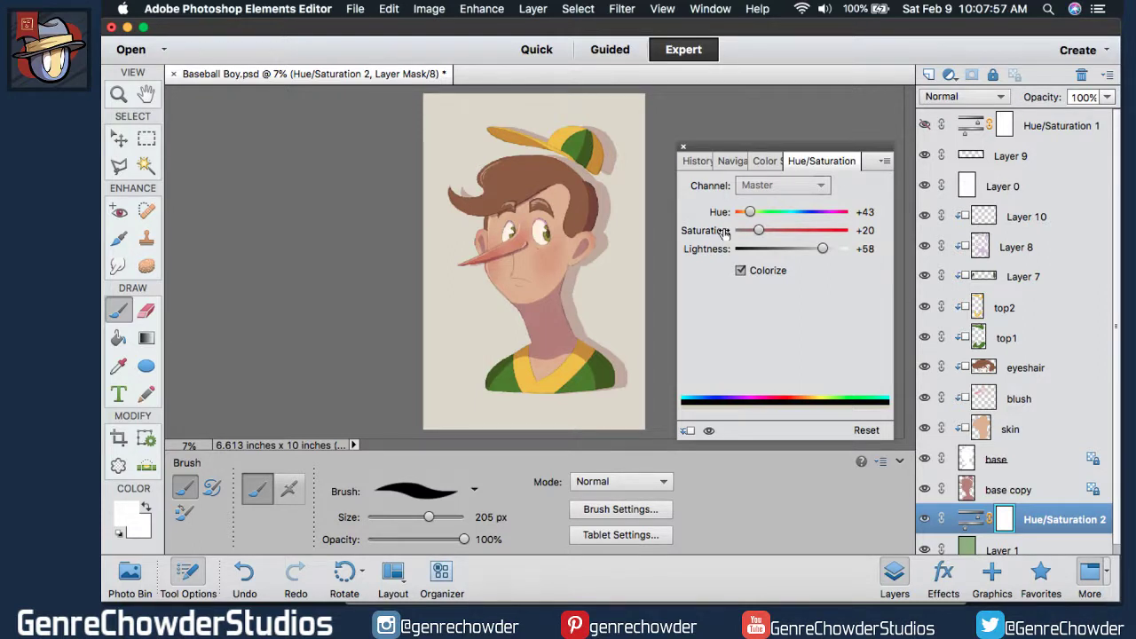
# Add a pattern fill layer above Layer 1 with the cream paper texture at 1000% scale and set it to Multiply.
pyautogui.click(976, 551)
pyautogui.click(950, 74)
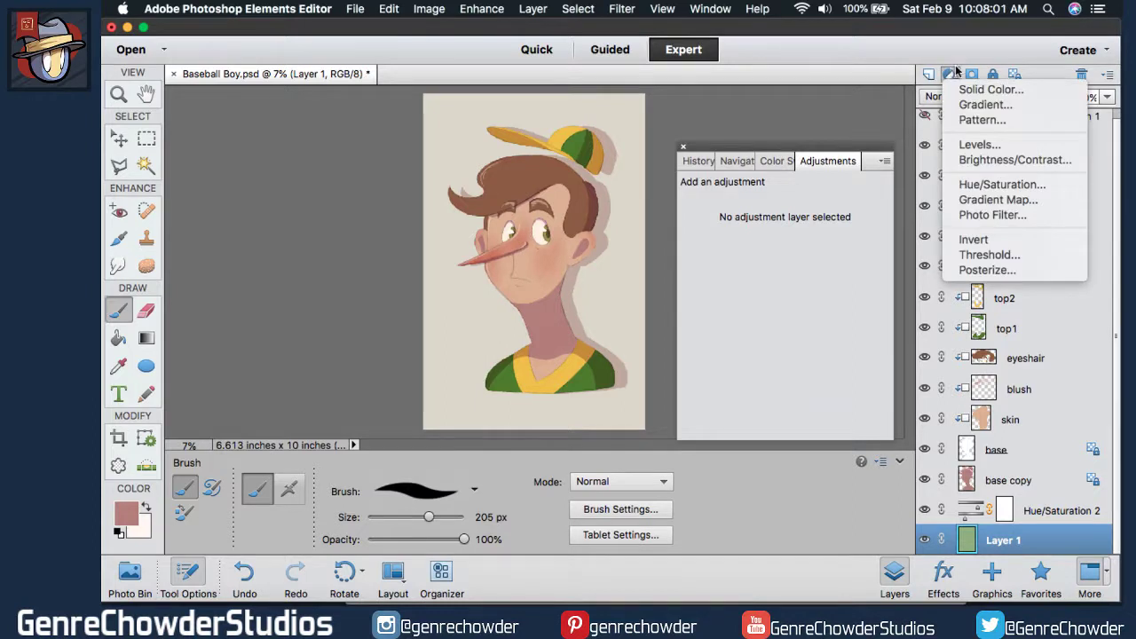
pyautogui.click(969, 125)
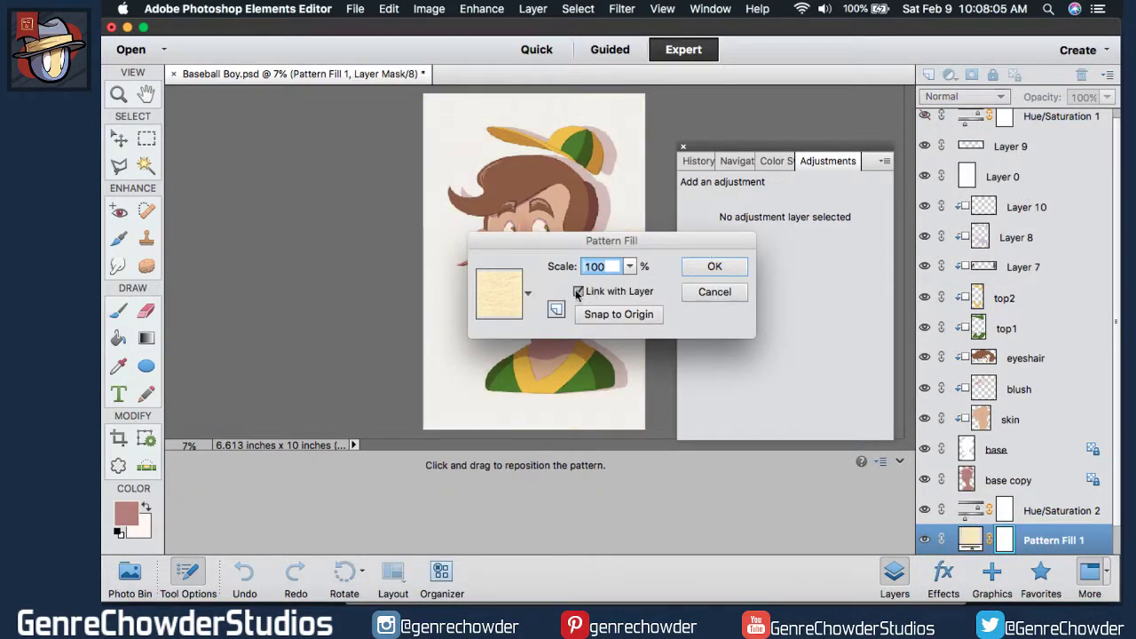
pyautogui.click(629, 265)
pyautogui.moveTo(636, 284); pyautogui.dragTo(760, 283)
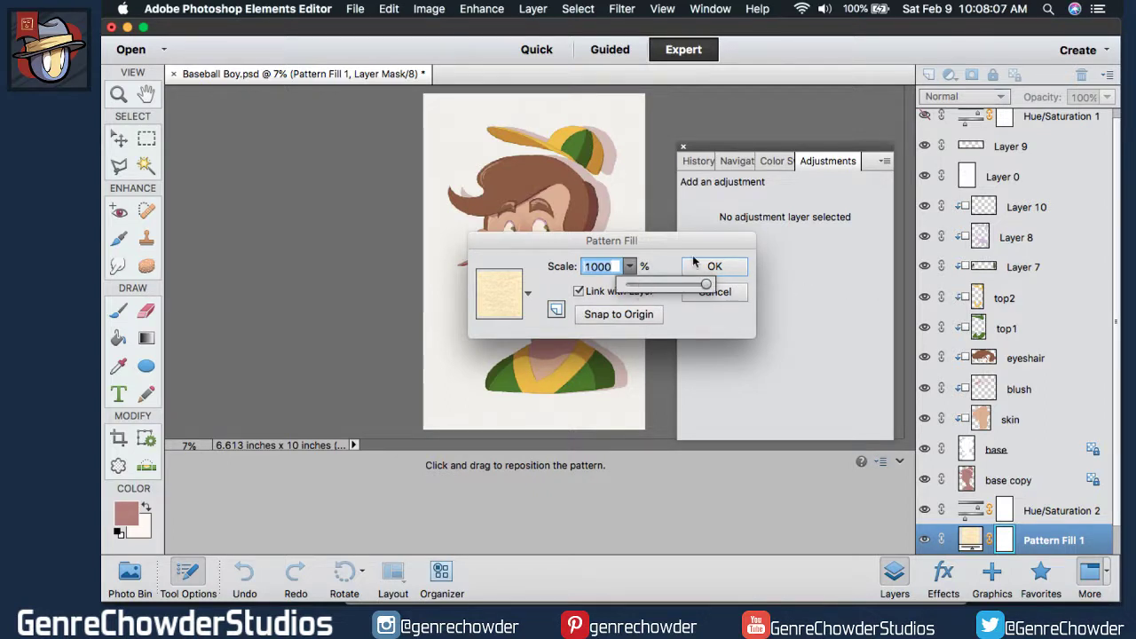
pyautogui.click(538, 269)
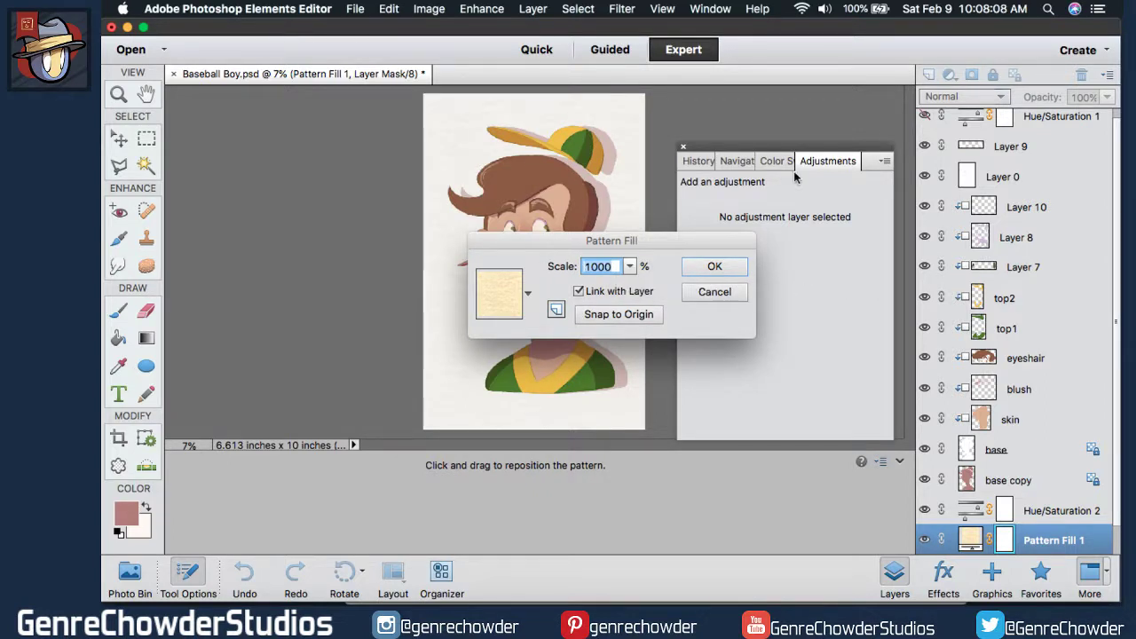
pyautogui.click(733, 264)
pyautogui.click(714, 266)
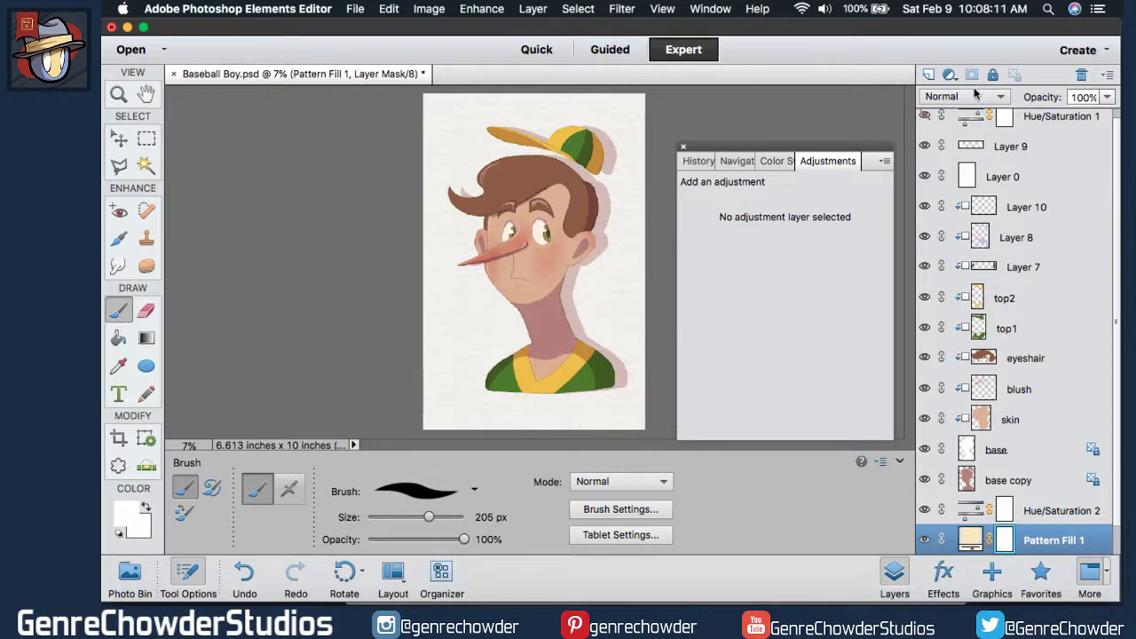
pyautogui.click(971, 96)
pyautogui.click(945, 147)
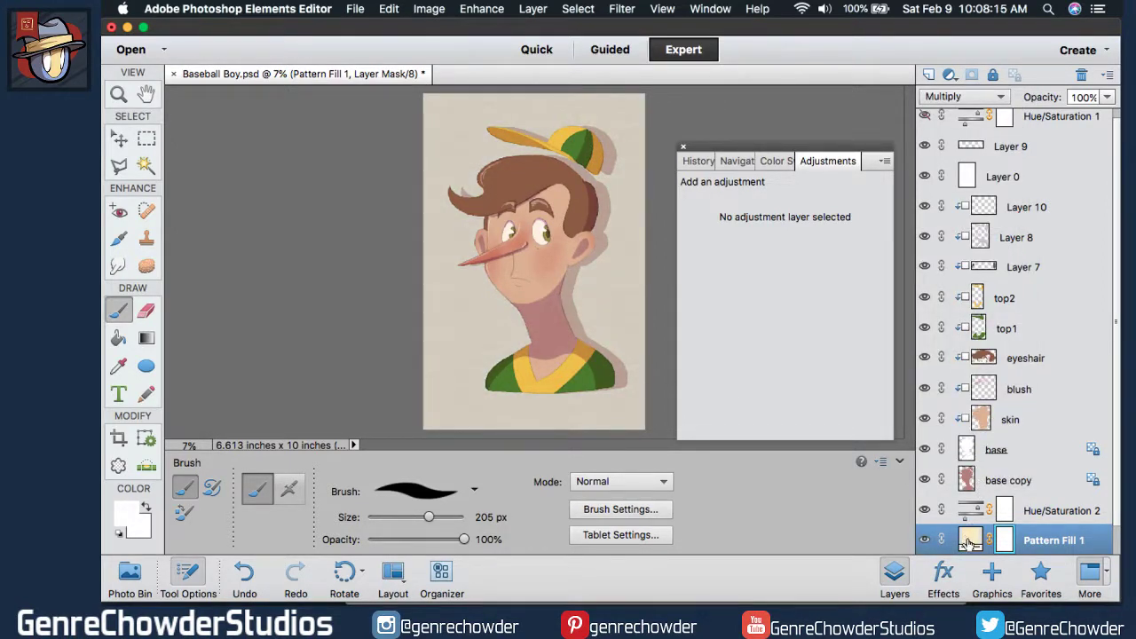
# Reopen the Pattern Fill 1 settings and try the black-and-white checkerboard pattern from the Default set.
pyautogui.doubleClick(970, 544)
pyautogui.click(527, 293)
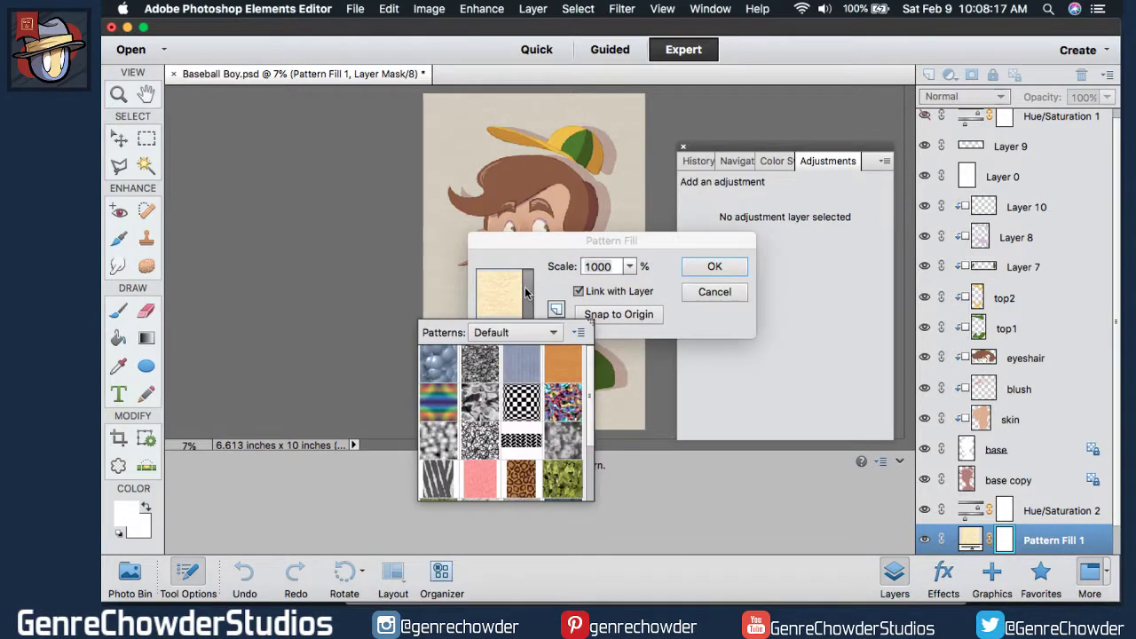
pyautogui.click(527, 404)
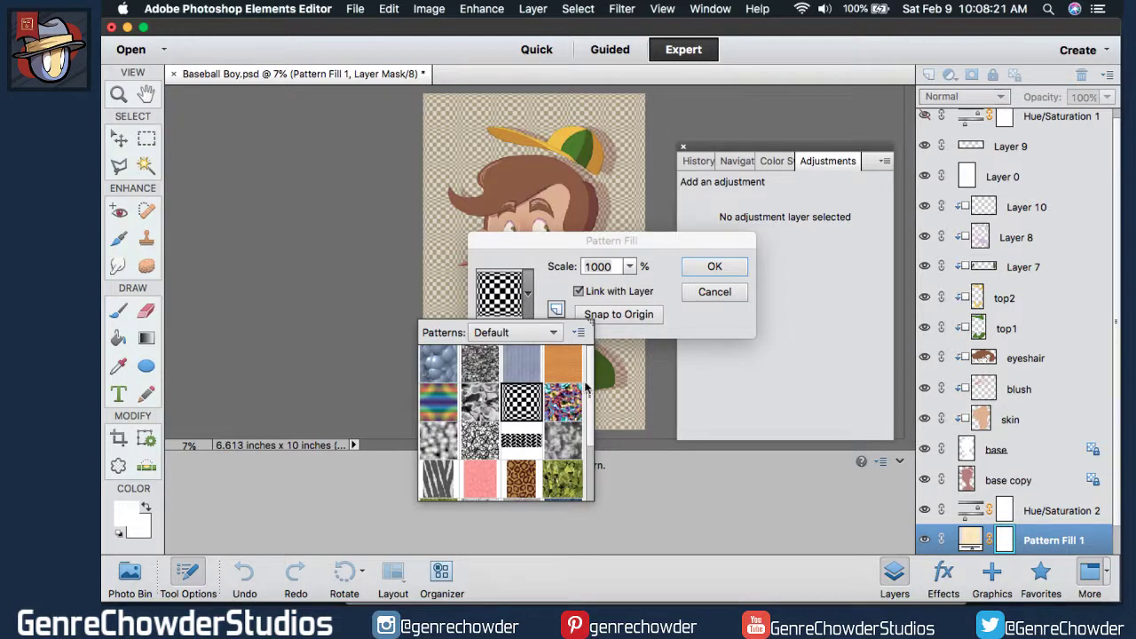
pyautogui.moveTo(590, 381); pyautogui.dragTo(587, 475)
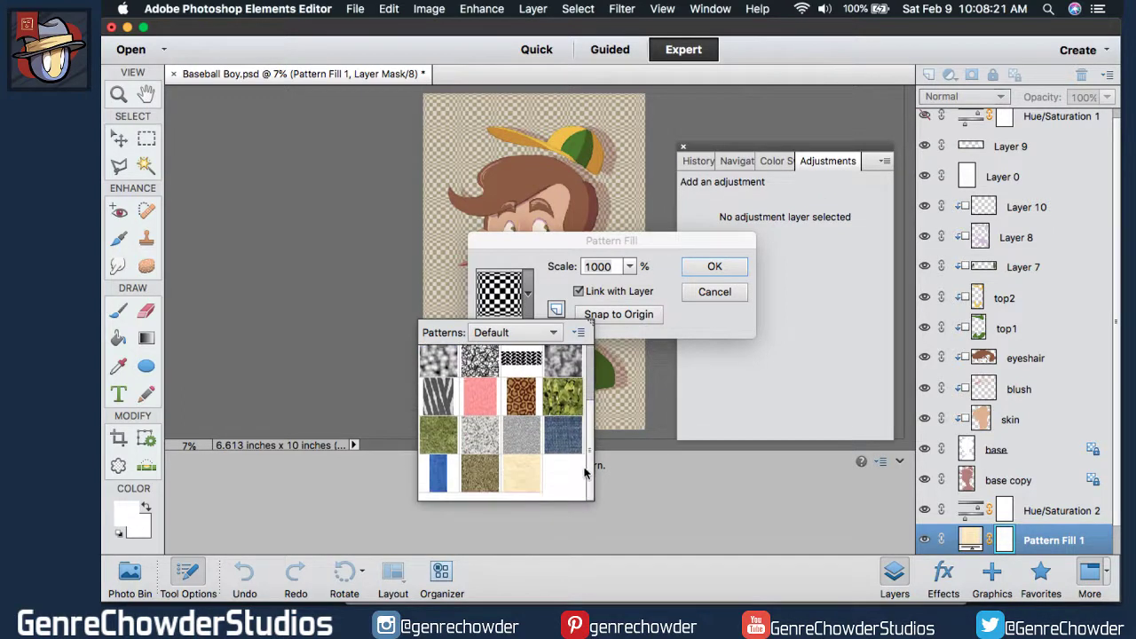
# Switch the pattern library to the Patterns set and try the checkerboard, concentric squares and white grid patterns.
pyautogui.click(510, 335)
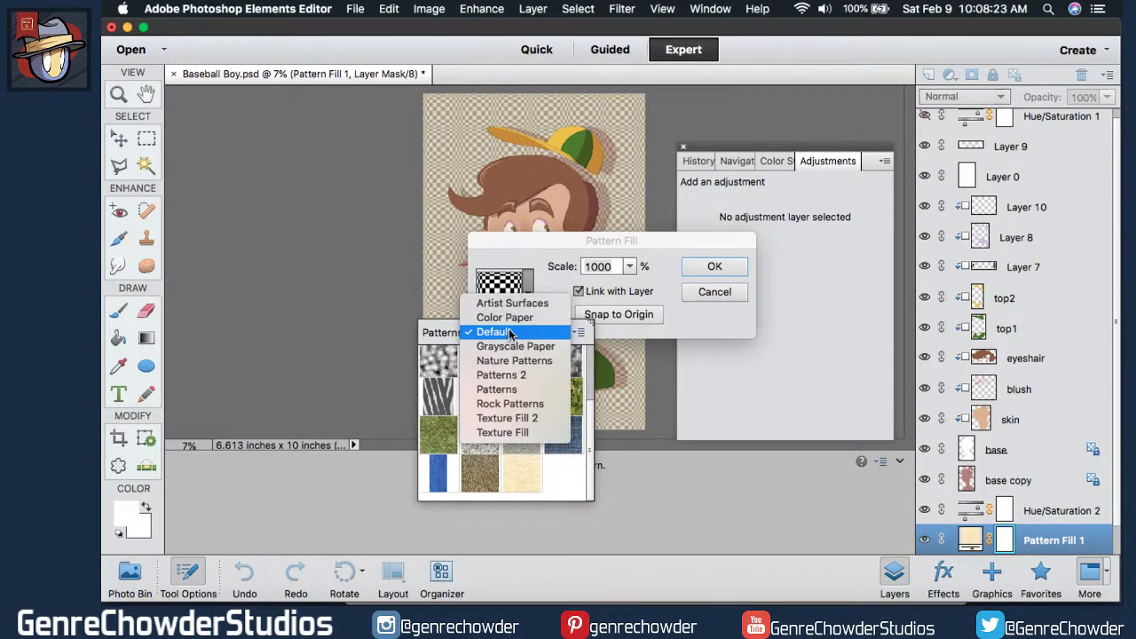
pyautogui.click(522, 388)
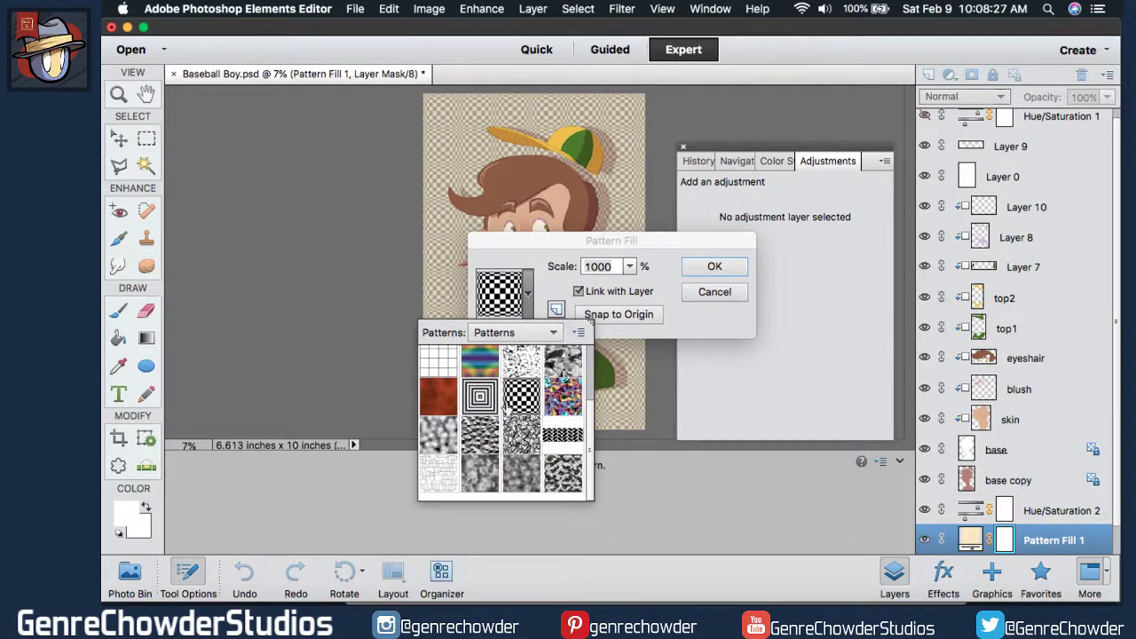
pyautogui.click(521, 396)
pyautogui.click(486, 399)
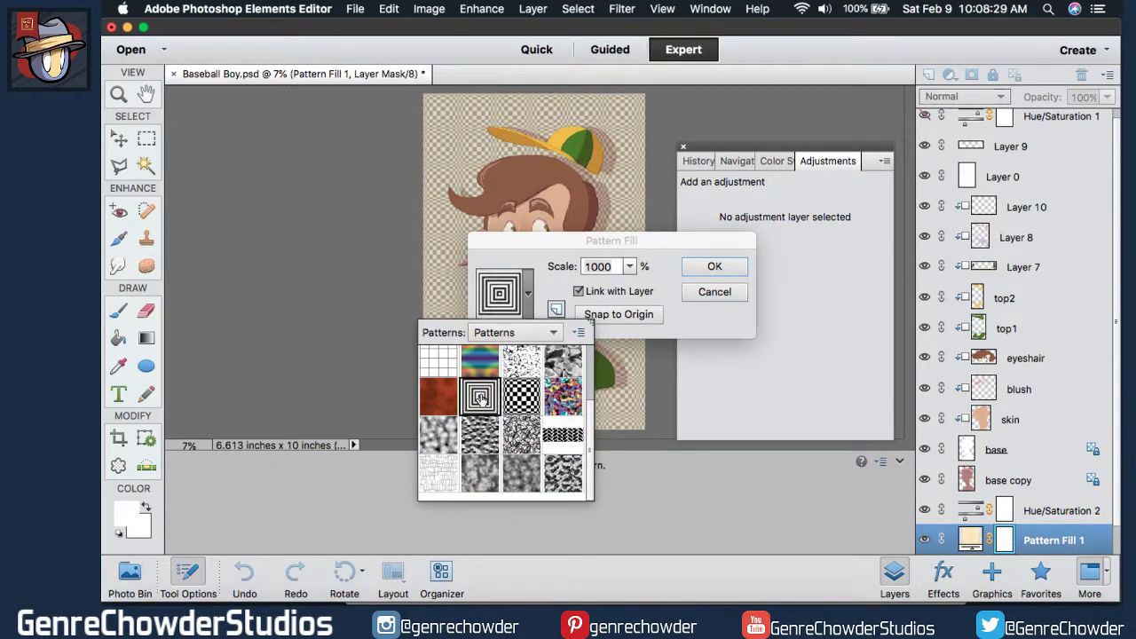
pyautogui.click(447, 375)
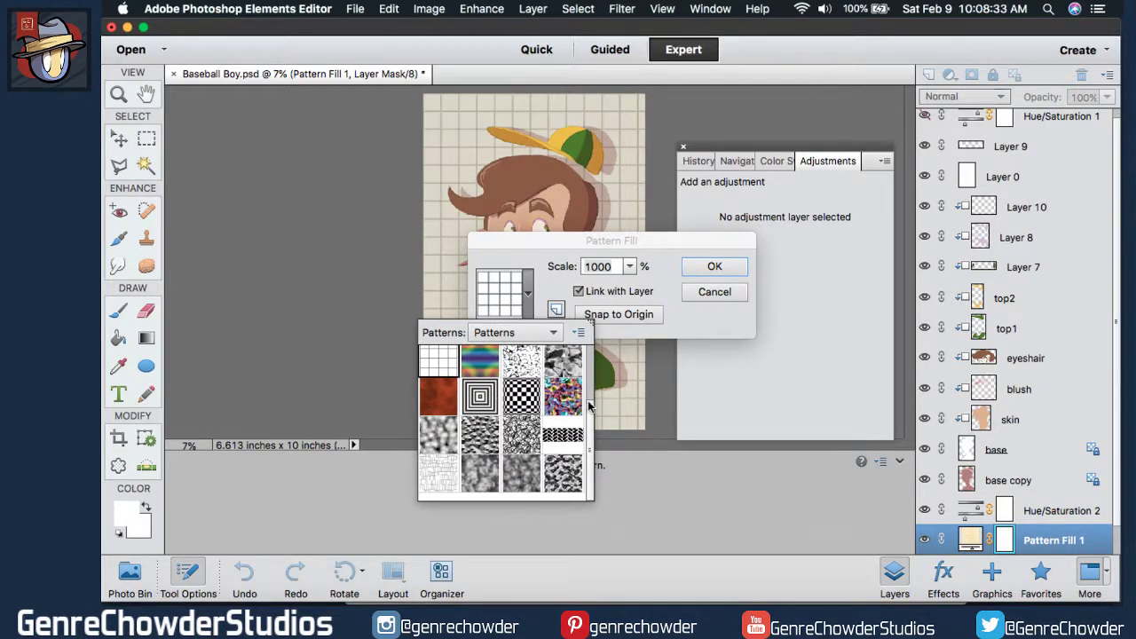
# Try the stacked blocks, orange check and black-and-white speckle patterns from the Patterns set on the background fill.
pyautogui.moveTo(587, 406); pyautogui.dragTo(589, 344)
pyautogui.click(522, 368)
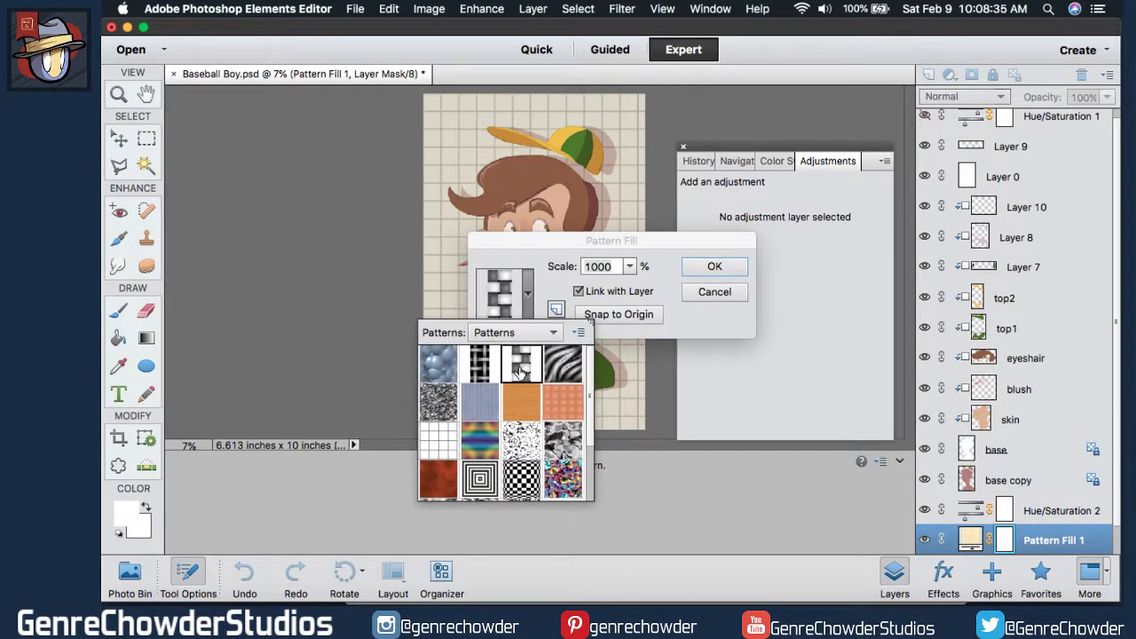
pyautogui.click(524, 439)
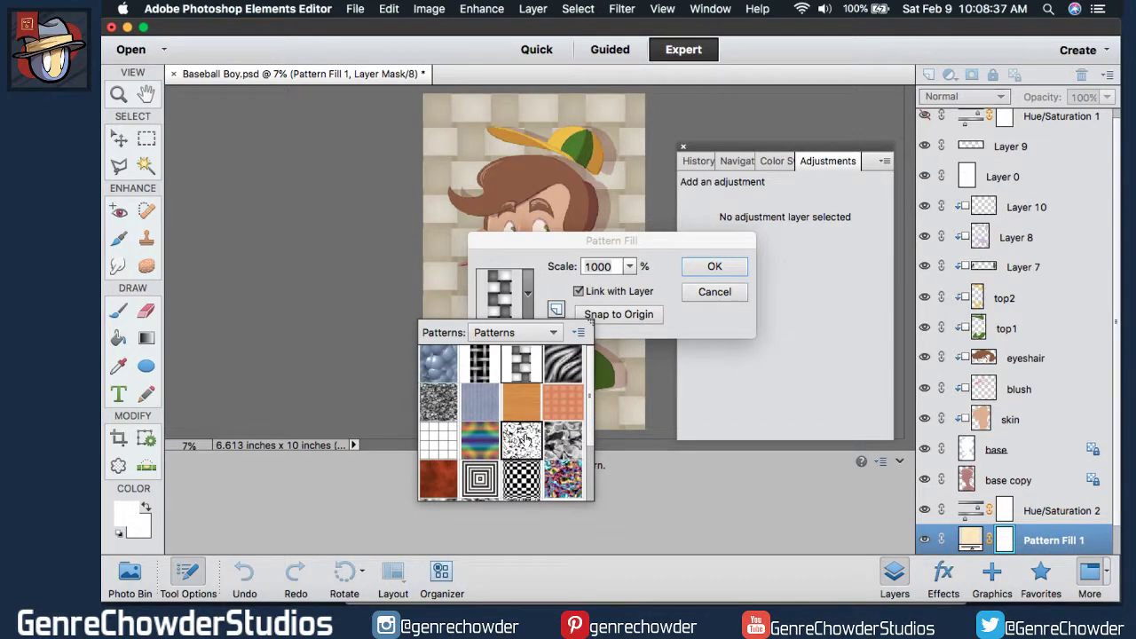
pyautogui.click(563, 413)
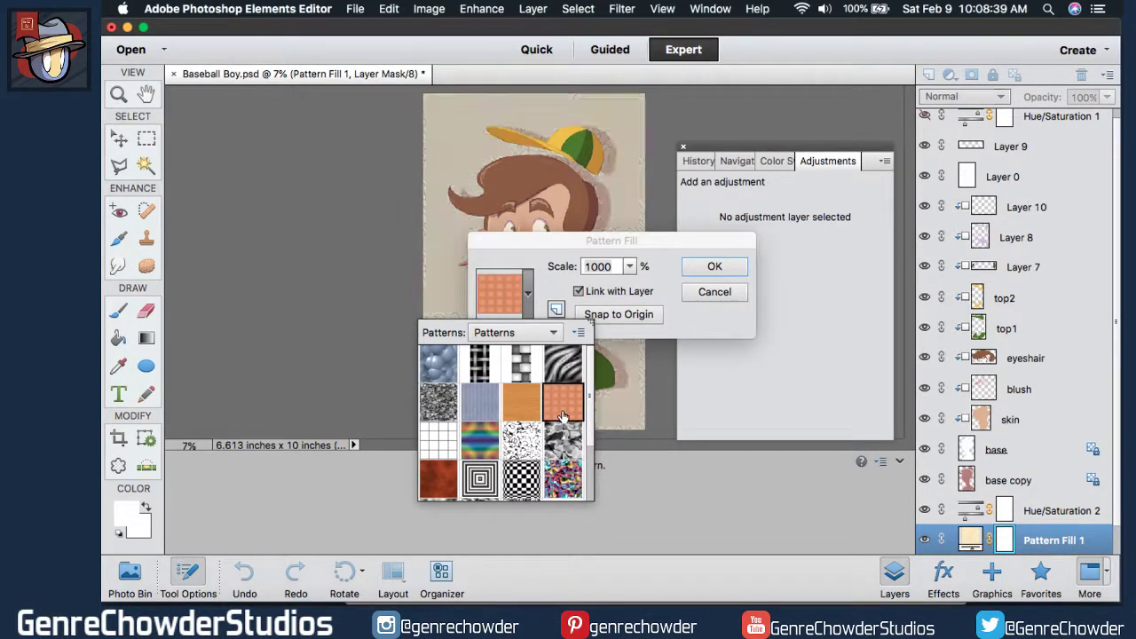
pyautogui.click(525, 444)
pyautogui.moveTo(562, 264); pyautogui.dragTo(1029, 270)
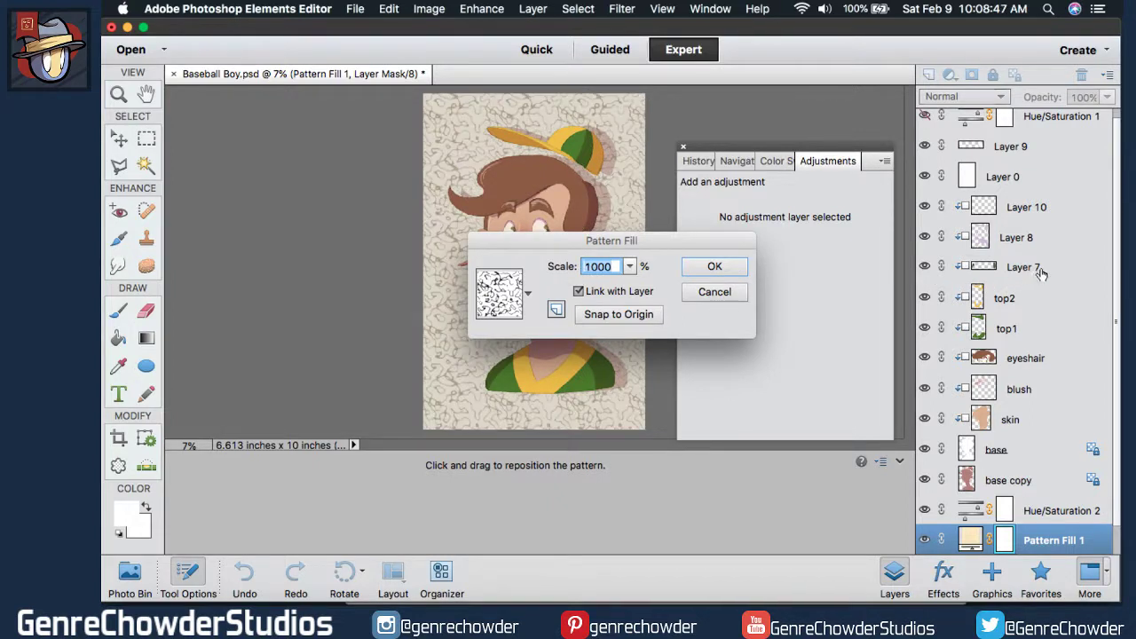
# Try the blue bubbles, orange check, white grid and fine white brick patterns as the background texture.
pyautogui.click(529, 298)
pyautogui.click(446, 363)
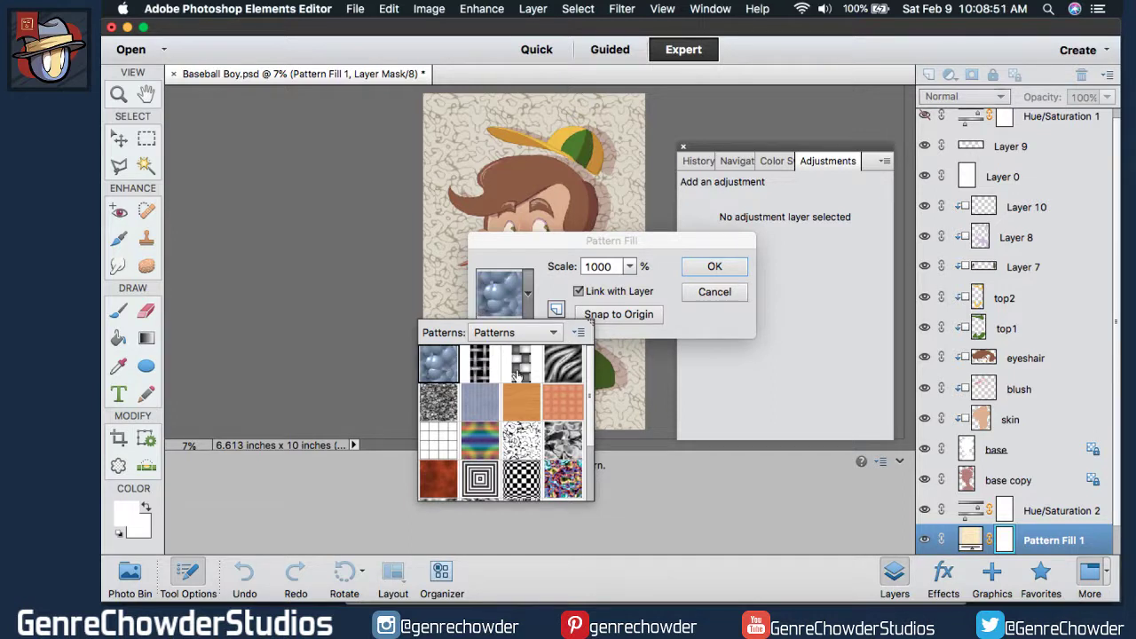
pyautogui.click(551, 407)
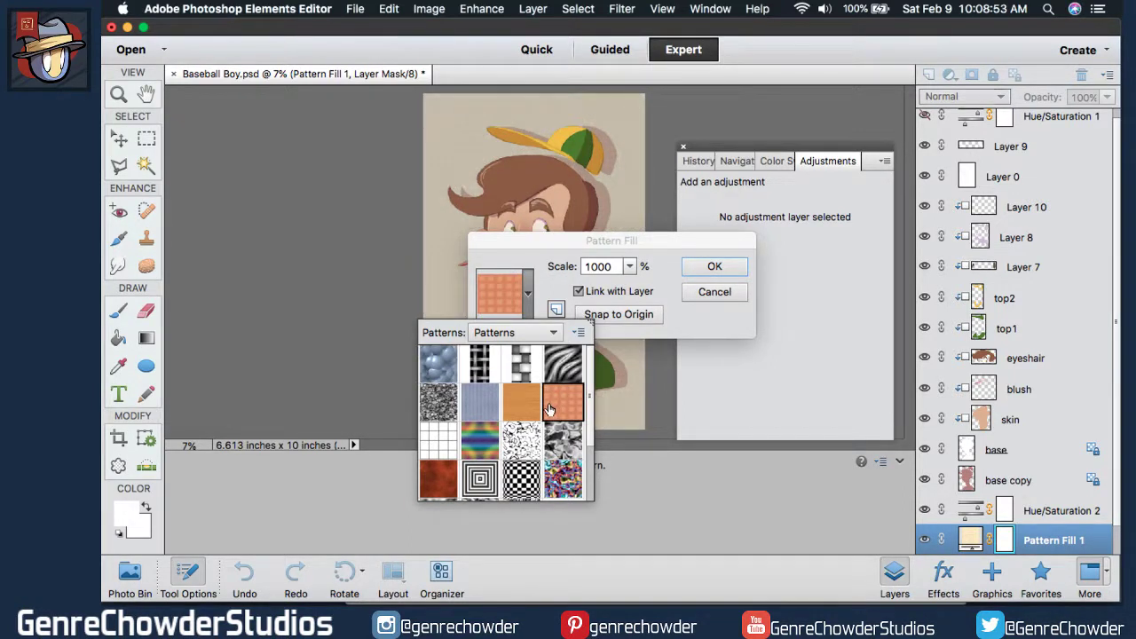
pyautogui.click(440, 440)
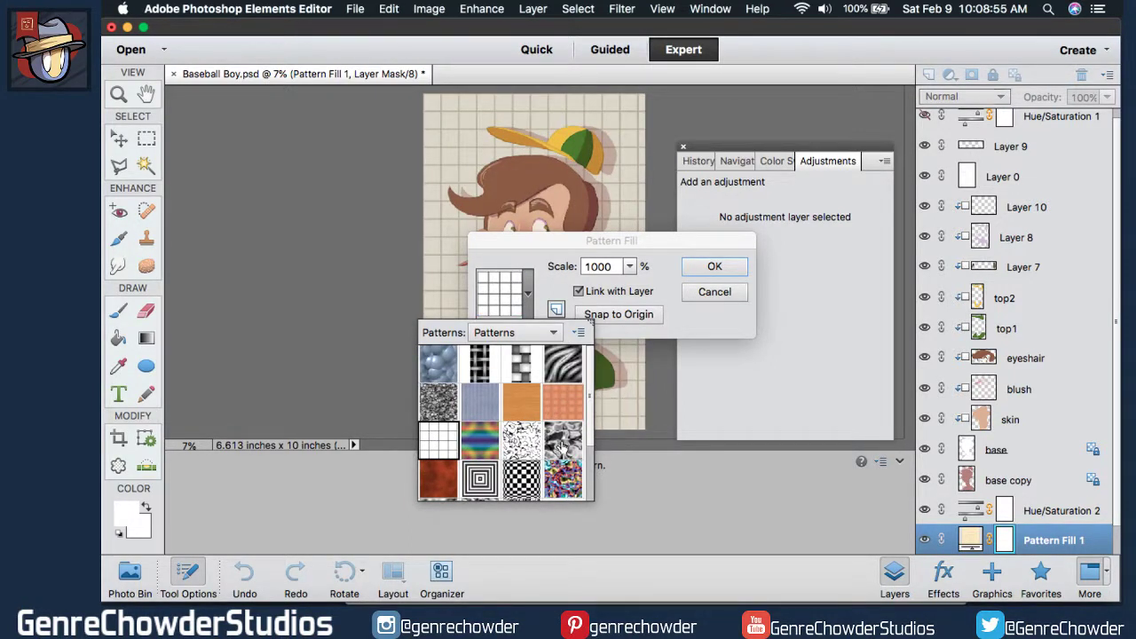
pyautogui.click(563, 447)
pyautogui.press('super+z')
pyautogui.moveTo(590, 435); pyautogui.dragTo(590, 438)
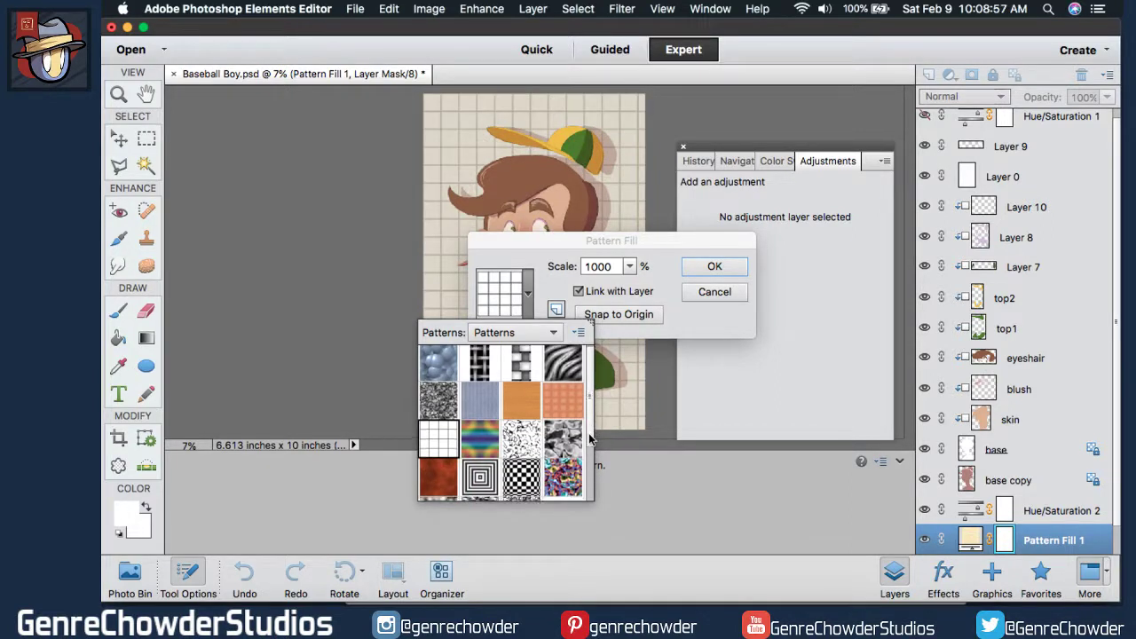
pyautogui.scroll(-2, 590, 439)
pyautogui.click(441, 473)
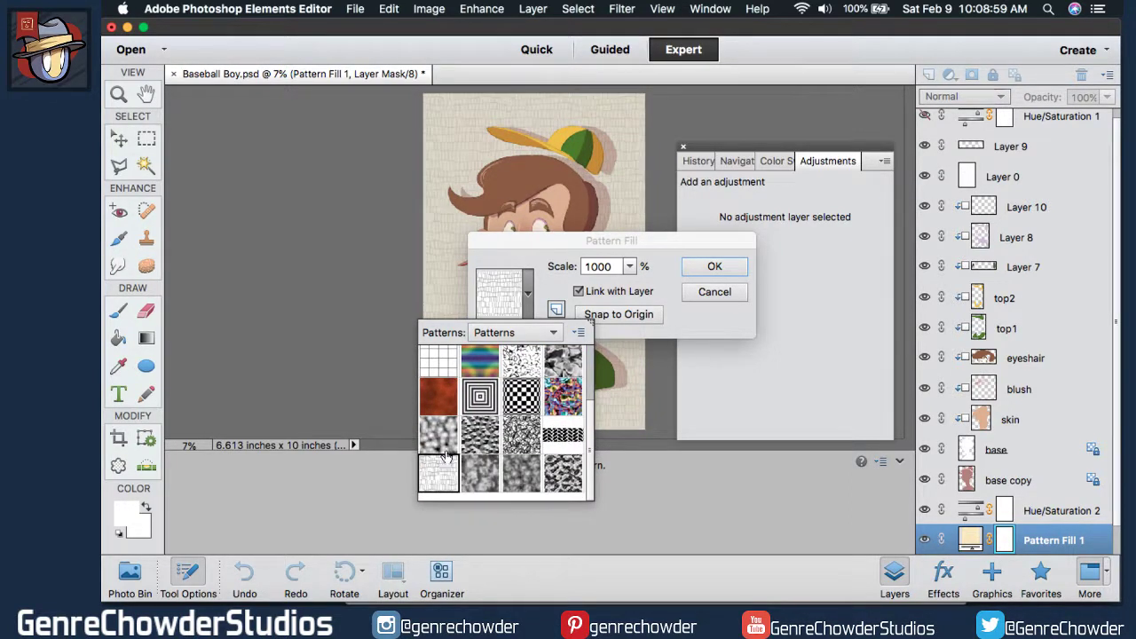
# Load the Patterns 2 set and try its grey weave, dark grain, blue denim and purple patterns on the background.
pyautogui.click(514, 332)
pyautogui.click(501, 312)
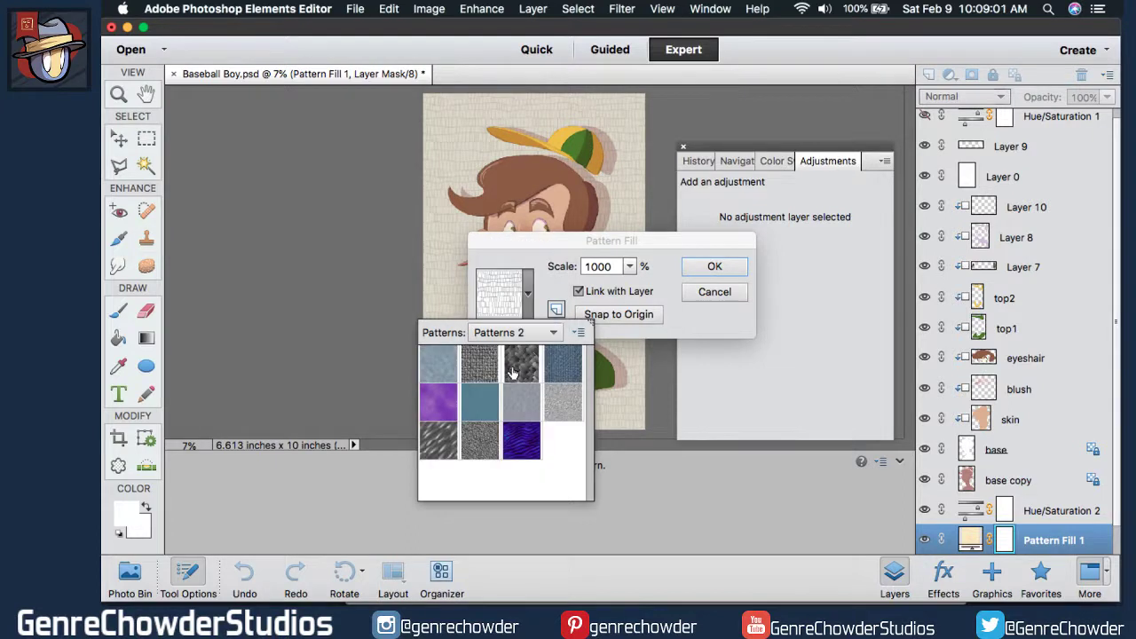
pyautogui.click(473, 368)
pyautogui.click(470, 444)
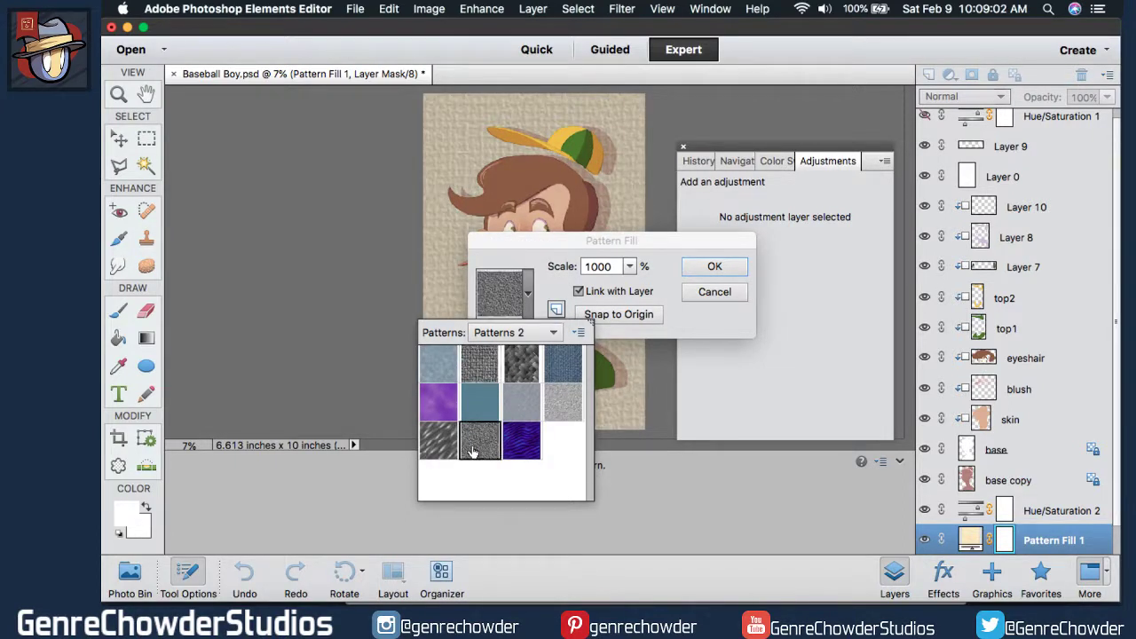
pyautogui.click(530, 410)
pyautogui.click(559, 404)
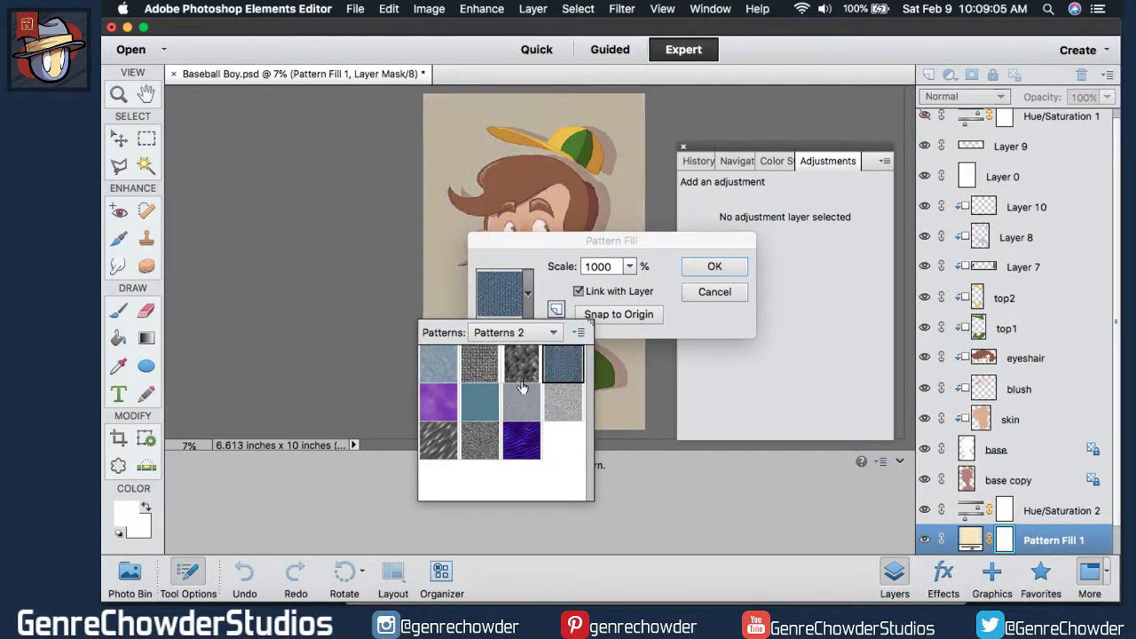
pyautogui.click(440, 401)
# Load the Grayscale Paper set and try its rough embossed, plain white and light grey papers on the background.
pyautogui.click(494, 333)
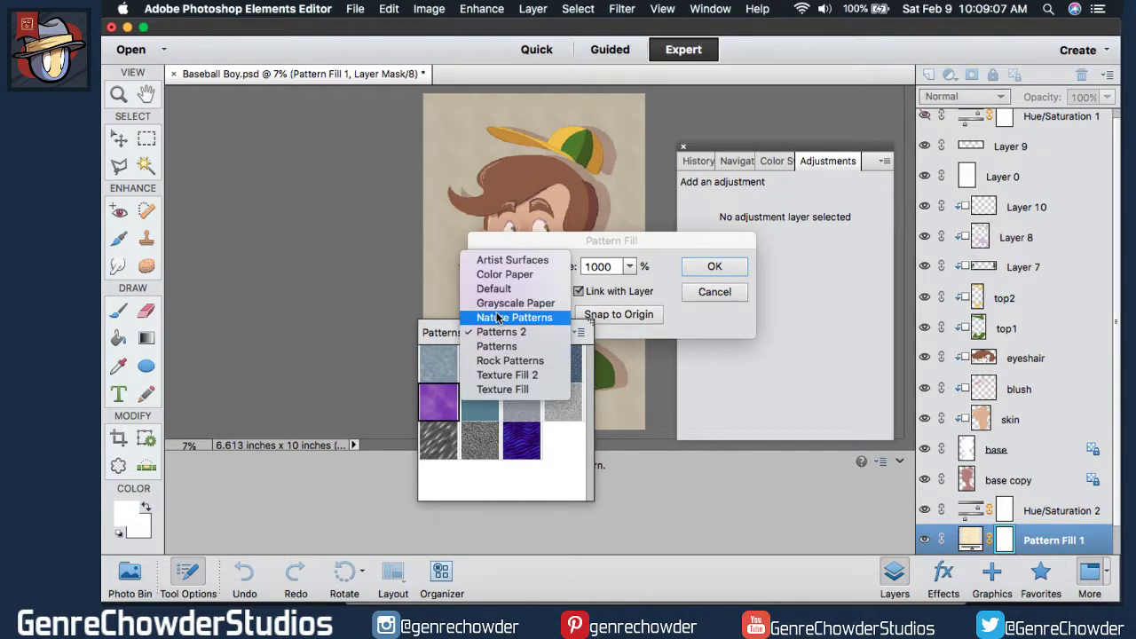
pyautogui.click(508, 302)
pyautogui.click(490, 436)
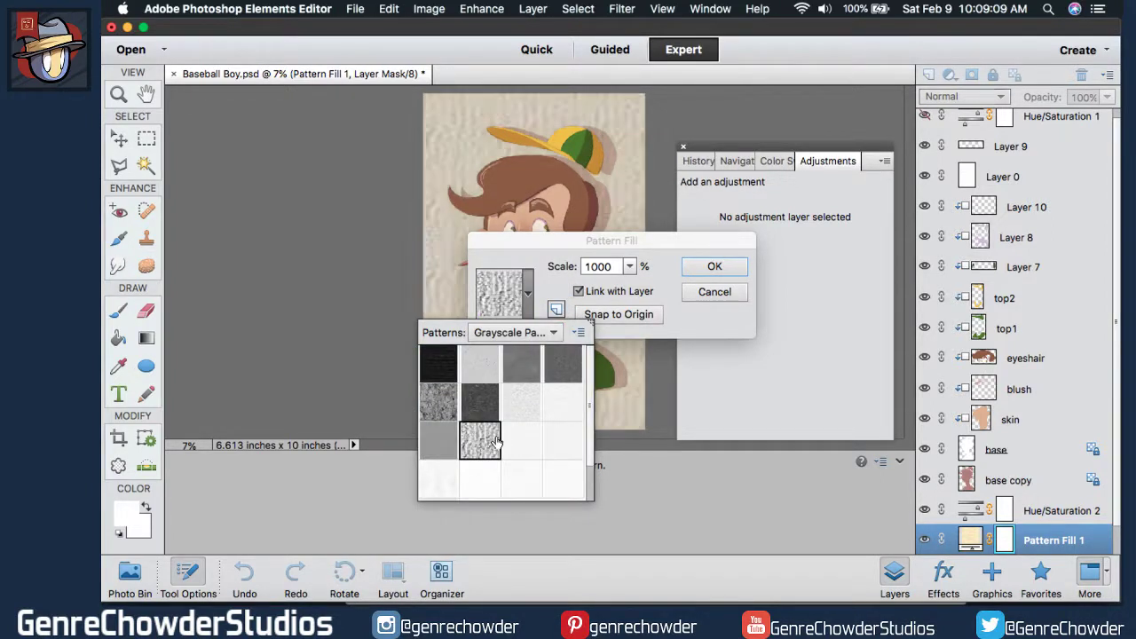
pyautogui.click(521, 439)
pyautogui.scroll(-2, 592, 393)
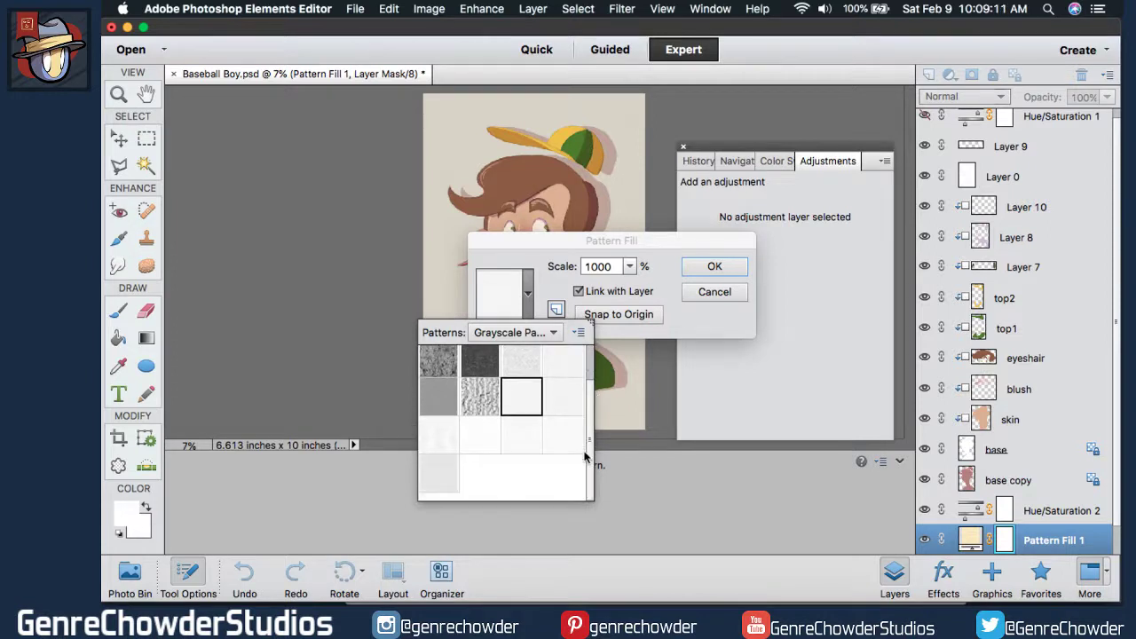
pyautogui.scroll(2, 589, 457)
pyautogui.click(480, 364)
# Load the Color Paper set and try its lavender striped, white and navy papers on the background.
pyautogui.click(495, 334)
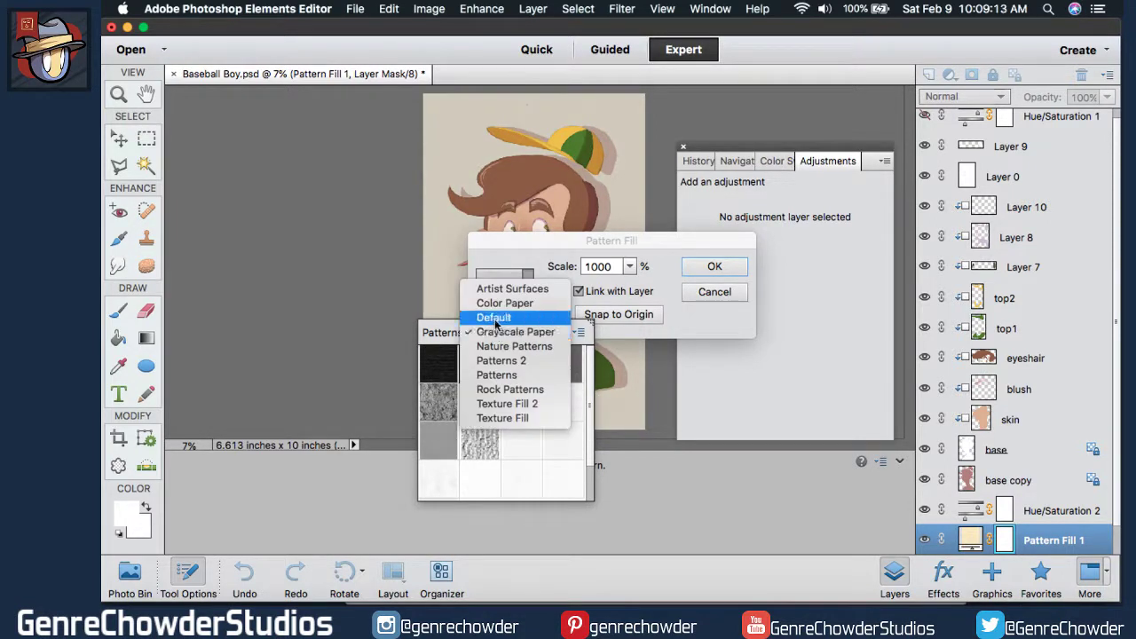
pyautogui.click(506, 302)
pyautogui.click(538, 402)
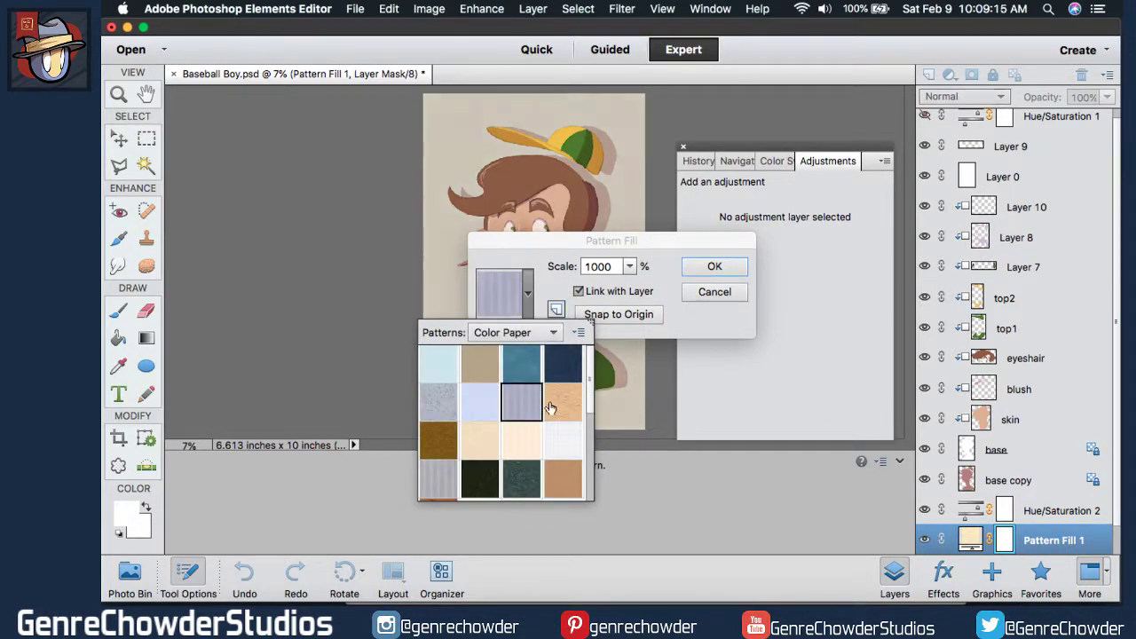
pyautogui.click(561, 438)
pyautogui.click(559, 371)
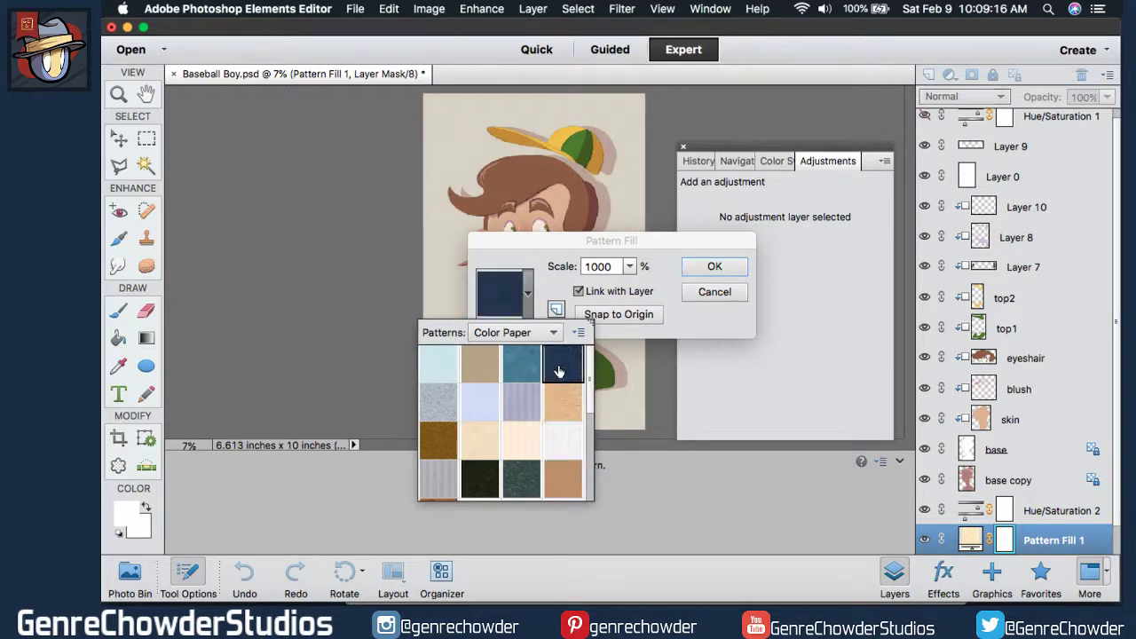
# Apply the grey woven canvas pattern from the Artist Surfaces set to Pattern Fill 1 at 1000% scale.
pyautogui.click(511, 335)
pyautogui.click(513, 317)
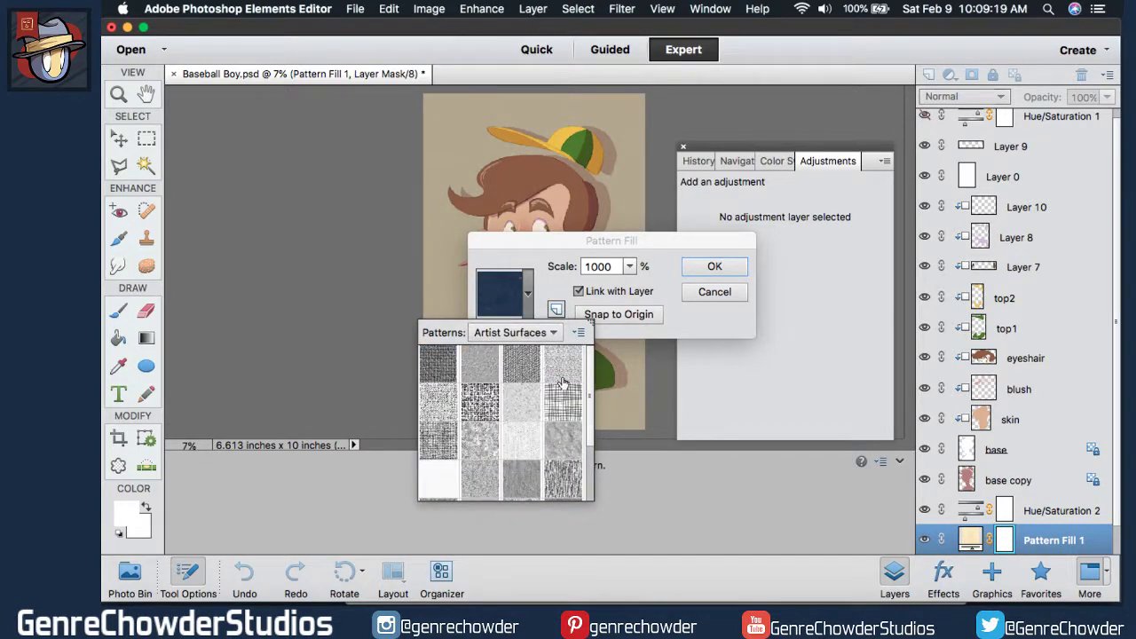
pyautogui.click(559, 404)
pyautogui.click(487, 417)
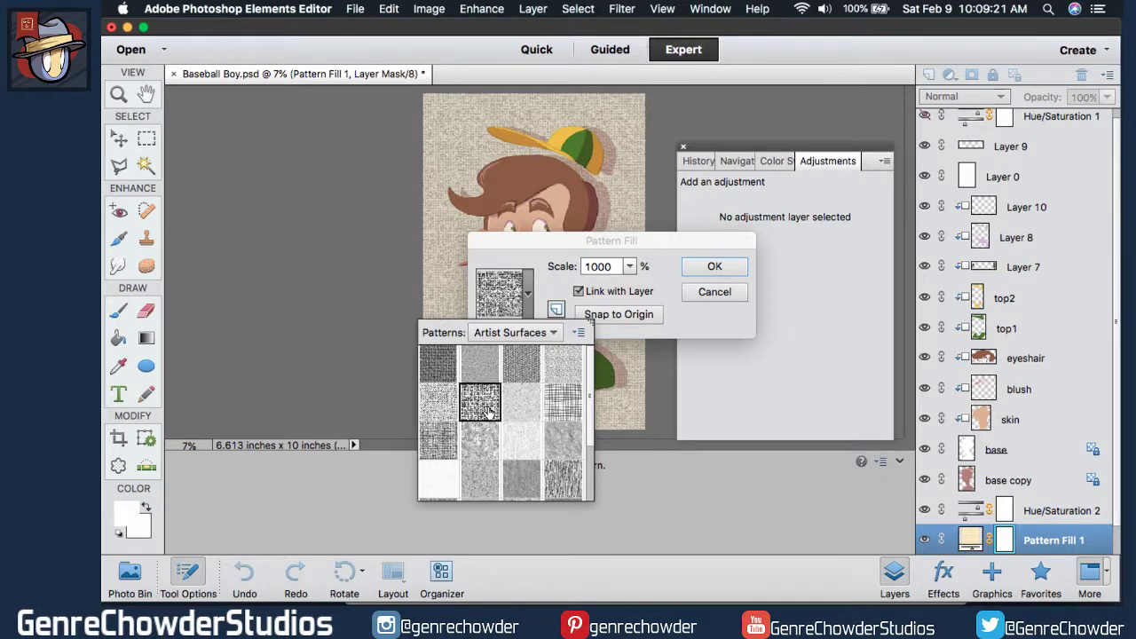
pyautogui.click(440, 448)
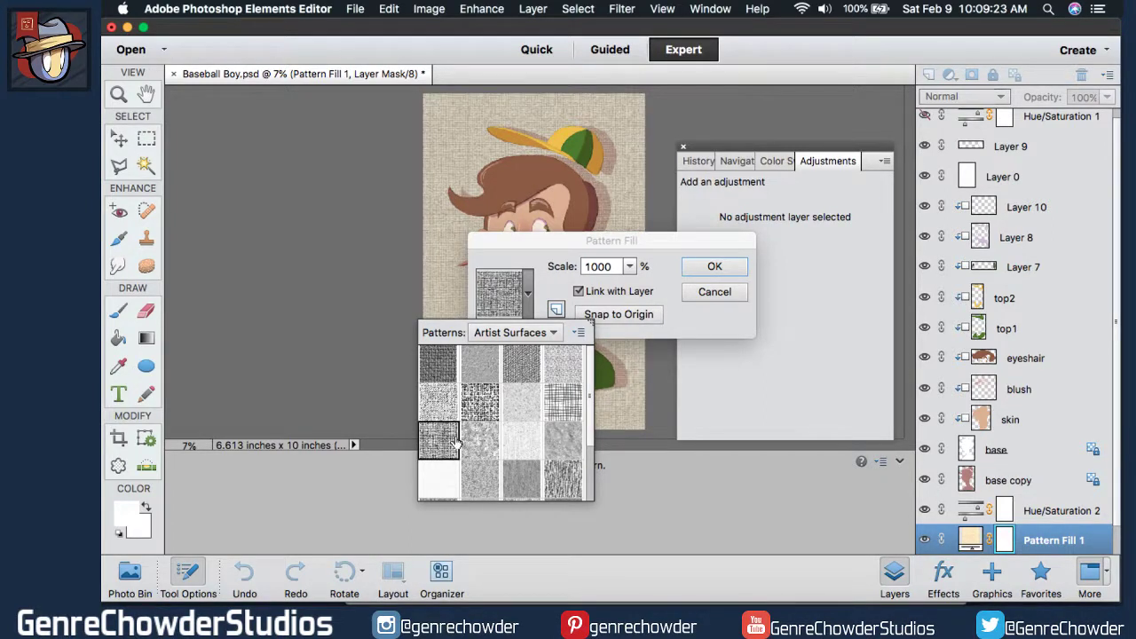
pyautogui.scroll(-3, 588, 405)
pyautogui.click(711, 502)
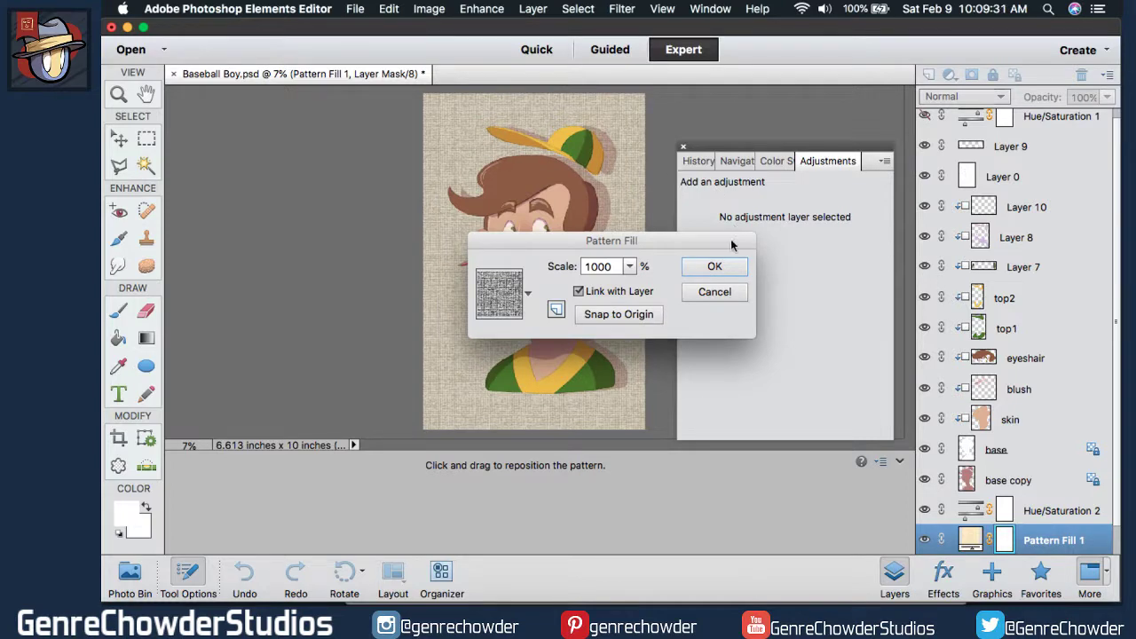
pyautogui.click(715, 266)
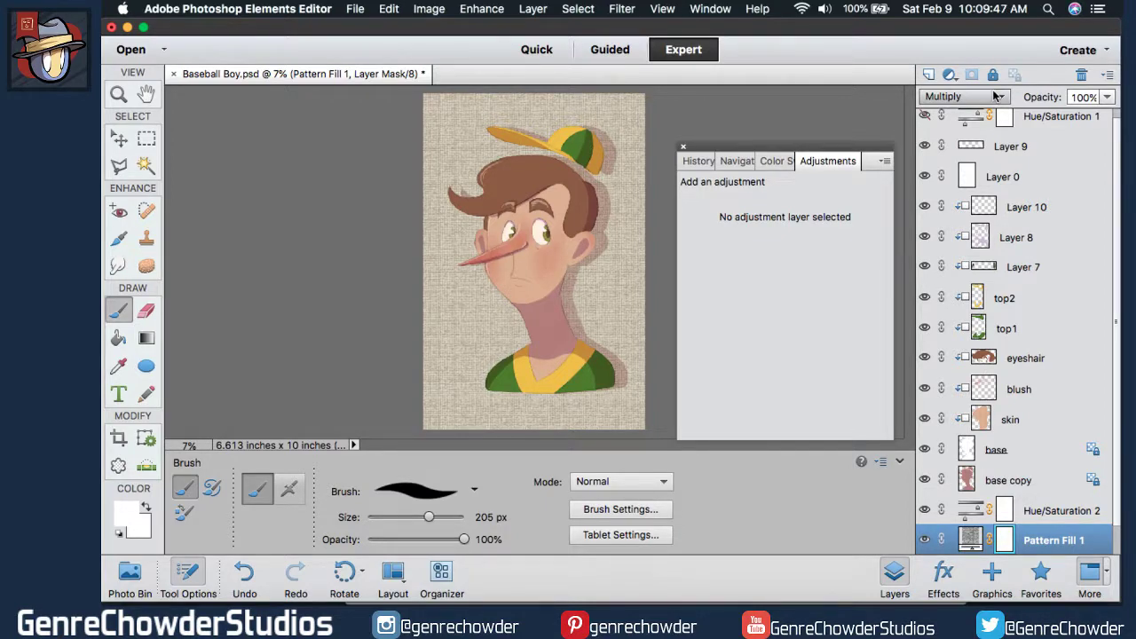
# Set the Pattern Fill 1 layer's opacity to 42% and save the document.
pyautogui.moveTo(1038, 100)
pyautogui.mouseDown()
pyautogui.moveTo(996, 108)
pyautogui.moveTo(1109, 88)
pyautogui.moveTo(1041, 95)
pyautogui.moveTo(1056, 98)
pyautogui.mouseUp()
pyautogui.click(738, 161)
pyautogui.moveTo(692, 192)
pyautogui.mouseDown()
pyautogui.moveTo(714, 194)
pyautogui.moveTo(701, 195)
pyautogui.mouseUp()
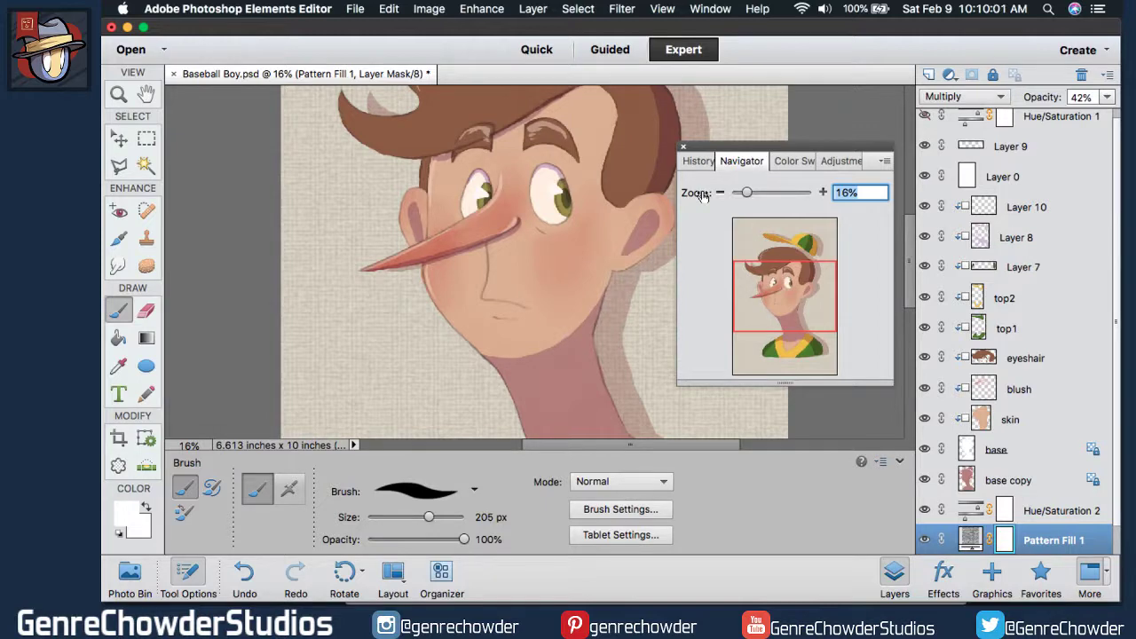
pyautogui.moveTo(701, 196); pyautogui.dragTo(695, 195)
pyautogui.click(704, 168)
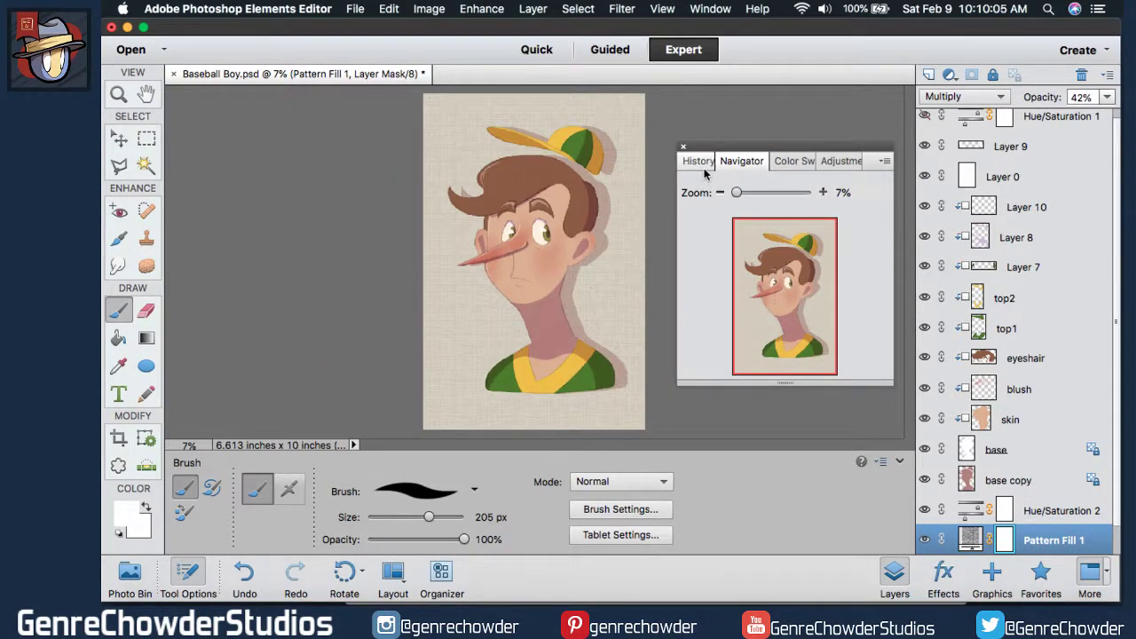
pyautogui.press('super+s')
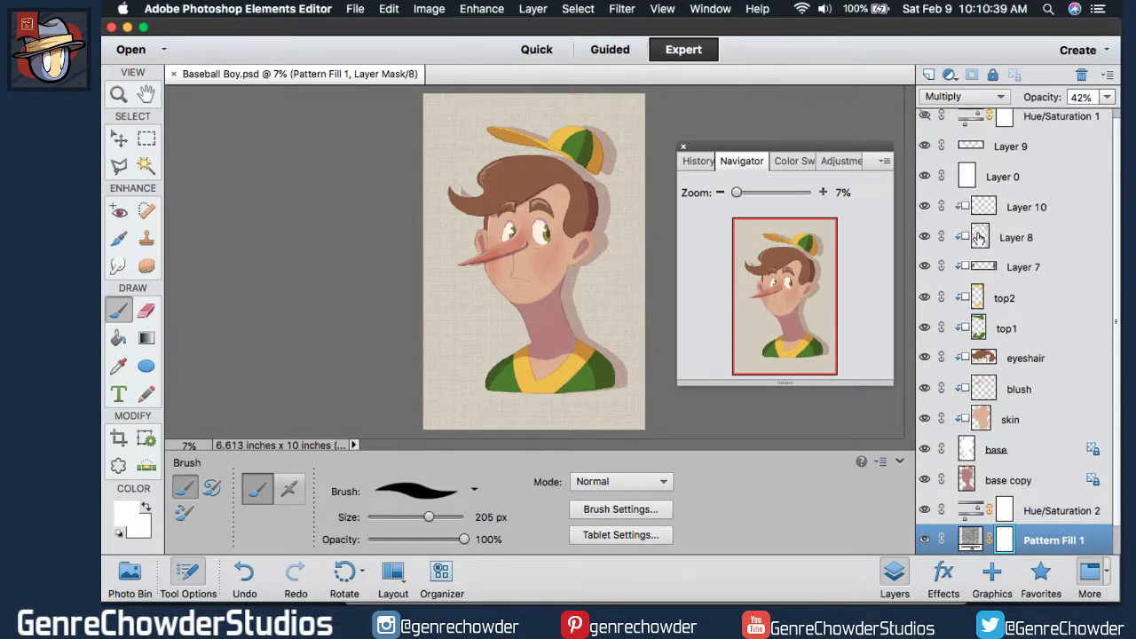
# Recolor the background with Hue/Saturation 2 at hue 32, saturation 41 and lightness 62, and save the document.
pyautogui.click(973, 519)
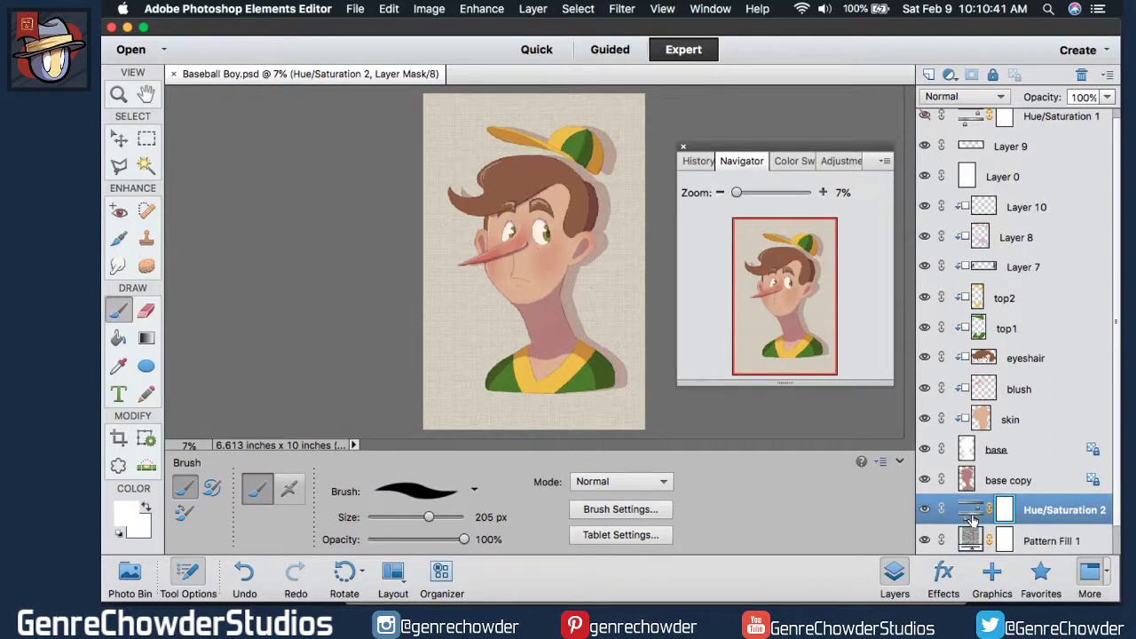
pyautogui.doubleClick(974, 515)
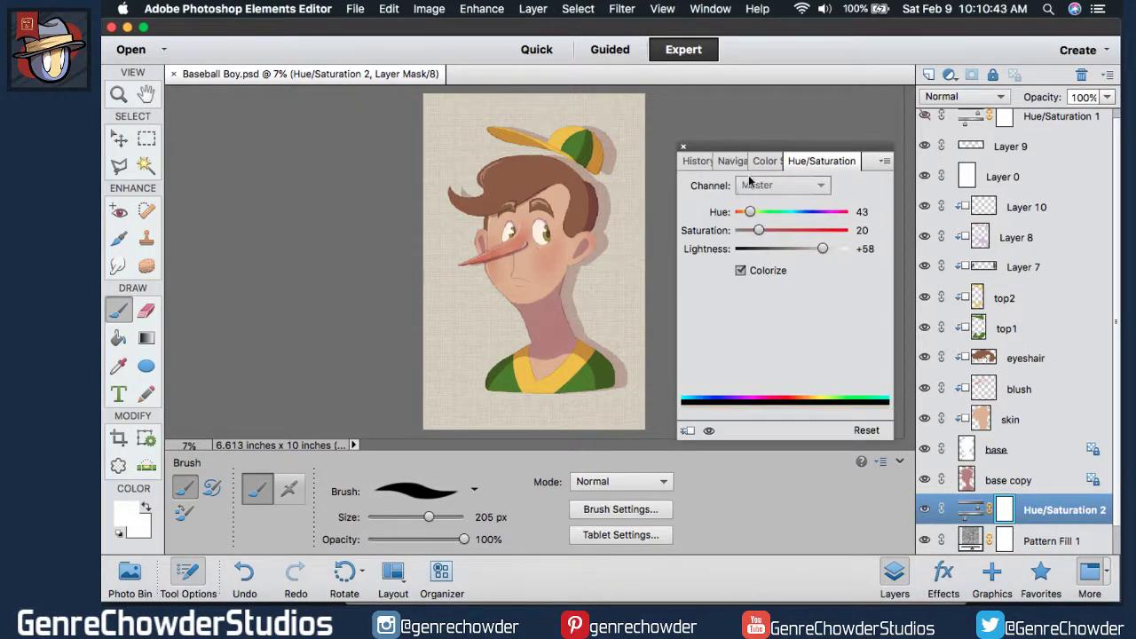
pyautogui.moveTo(756, 230); pyautogui.dragTo(716, 252)
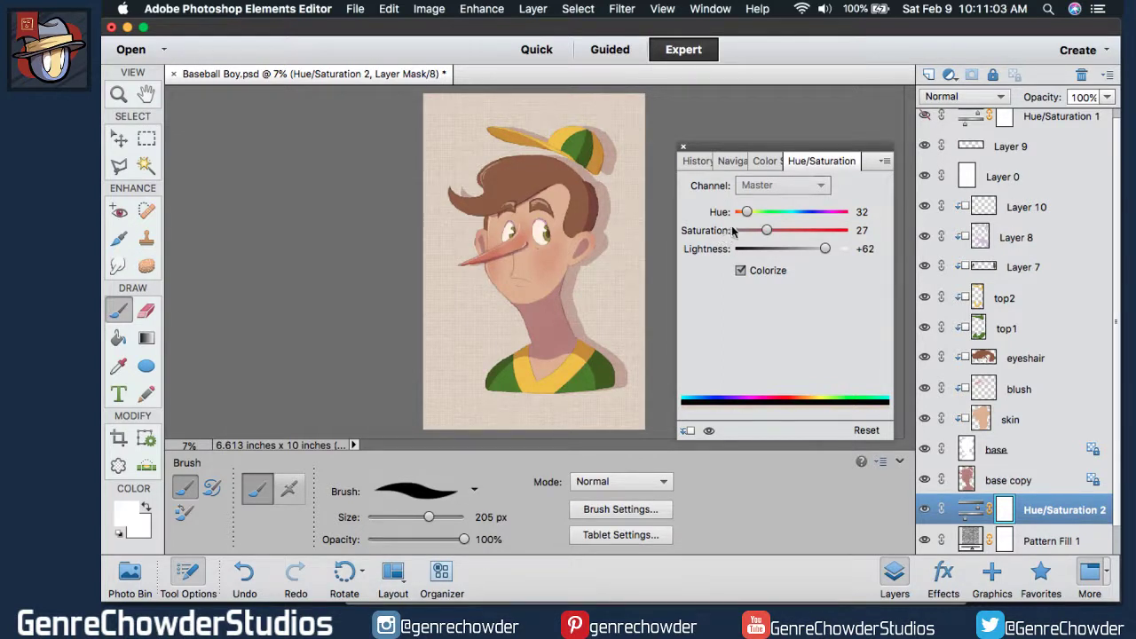
pyautogui.moveTo(725, 233); pyautogui.dragTo(717, 235)
pyautogui.click(732, 161)
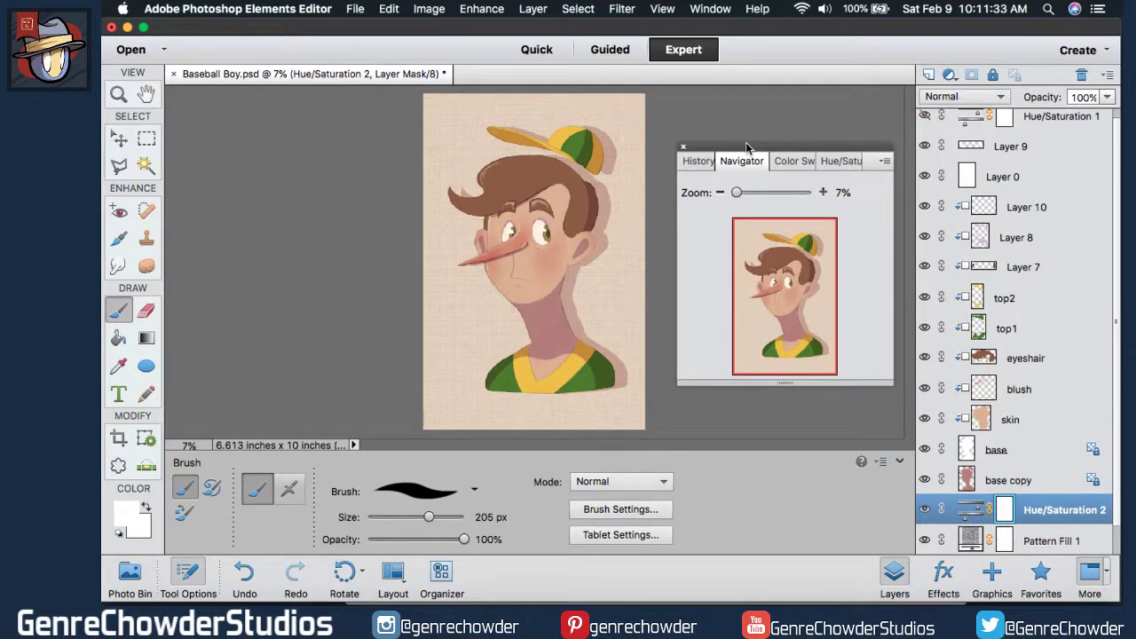
pyautogui.press('super+s')
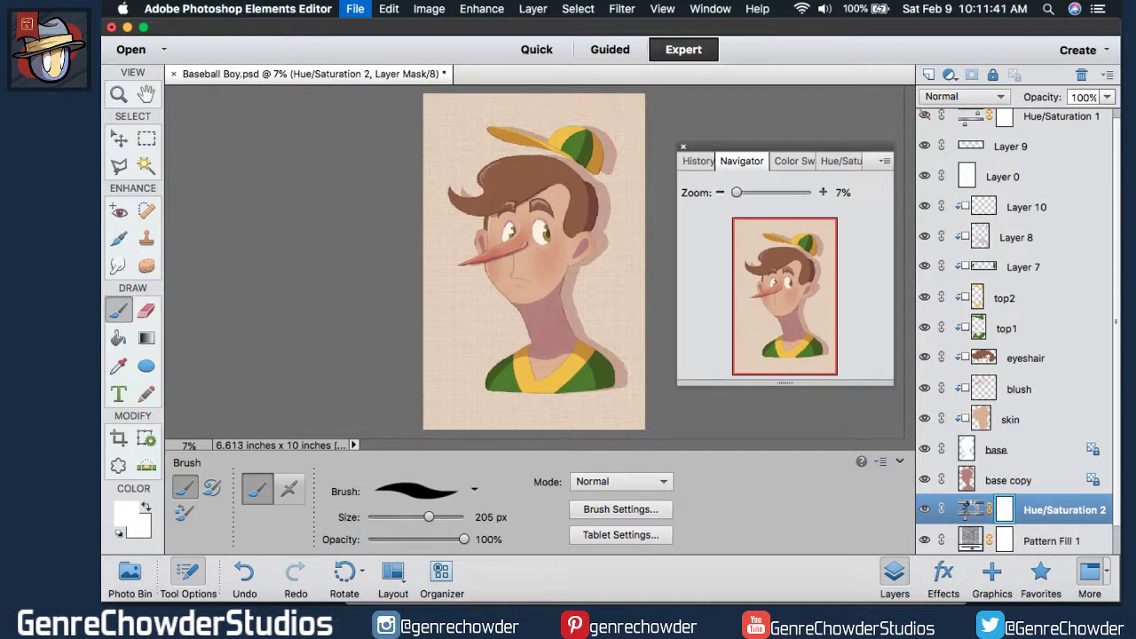
# Try a yellower, duller background by setting Hue/Saturation 2 to hue 48 and saturation 25.
pyautogui.doubleClick(969, 515)
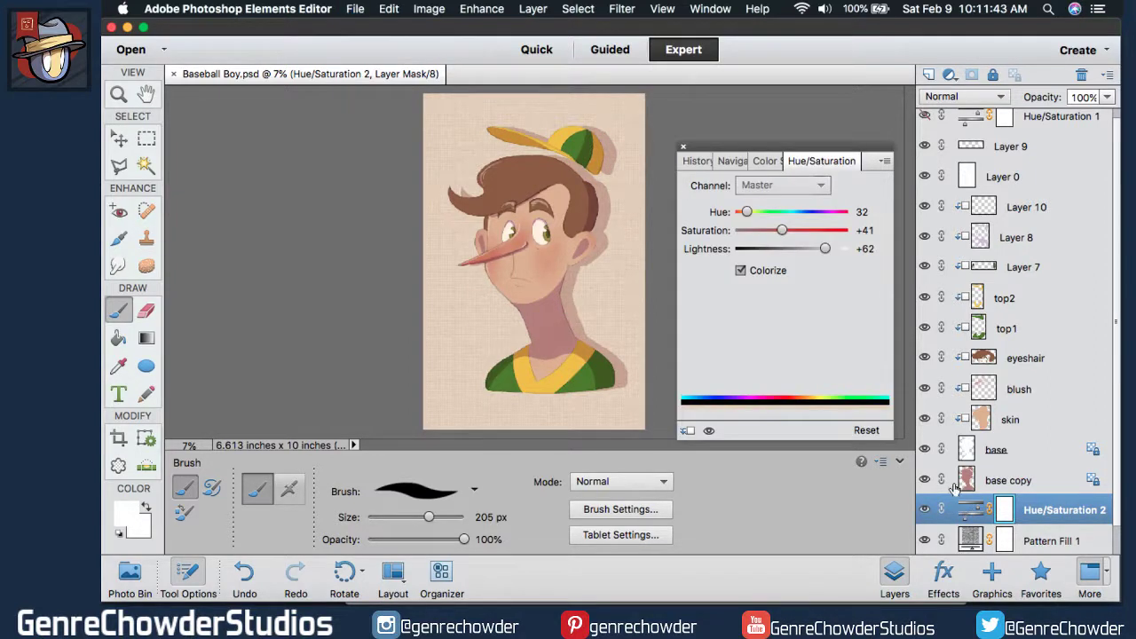
pyautogui.click(783, 213)
pyautogui.moveTo(783, 212); pyautogui.dragTo(752, 216)
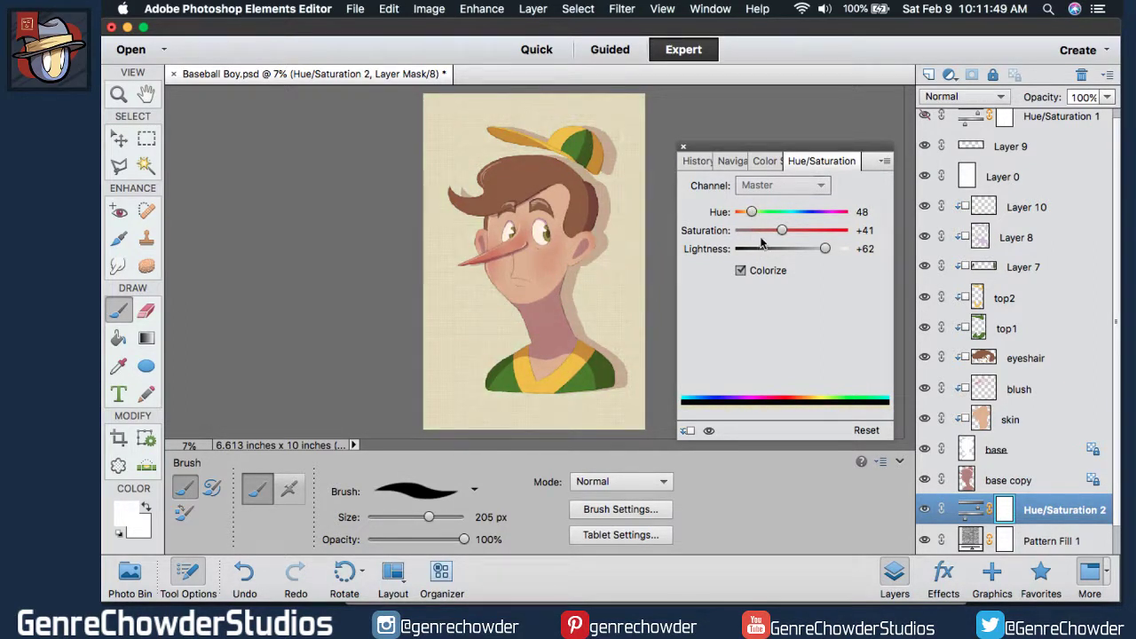
pyautogui.click(763, 231)
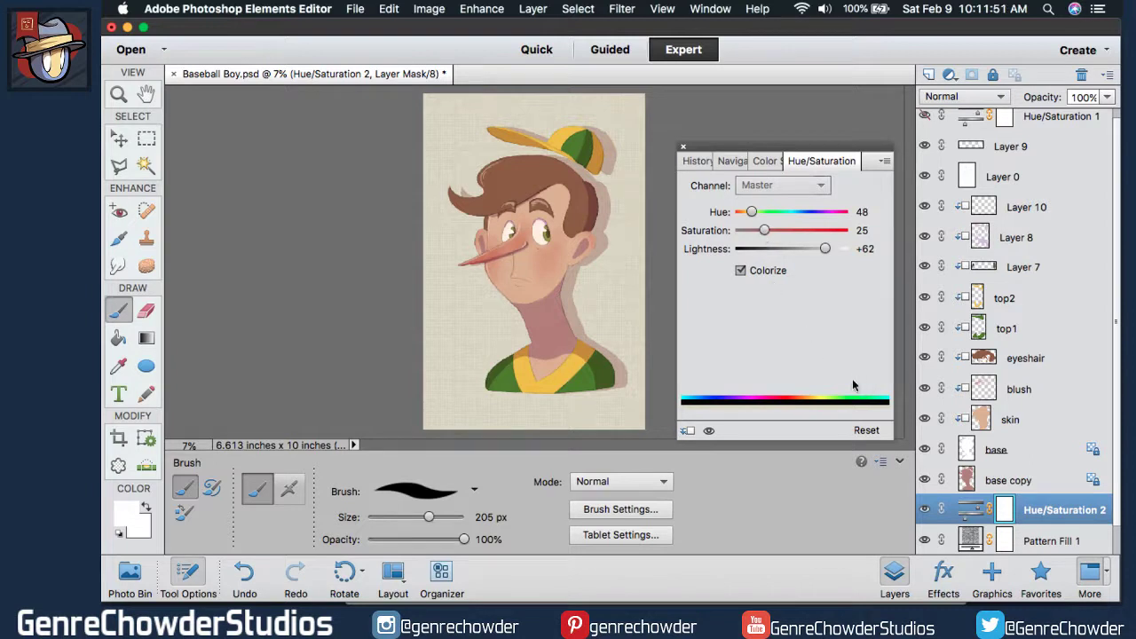
# Toggle the Hue/Saturation 2 adjustment's visibility and its clipping to Pattern Fill 1 to compare the background, then leave it visible and unclipped.
pyautogui.click(709, 432)
pyautogui.click(709, 432)
pyautogui.click(689, 431)
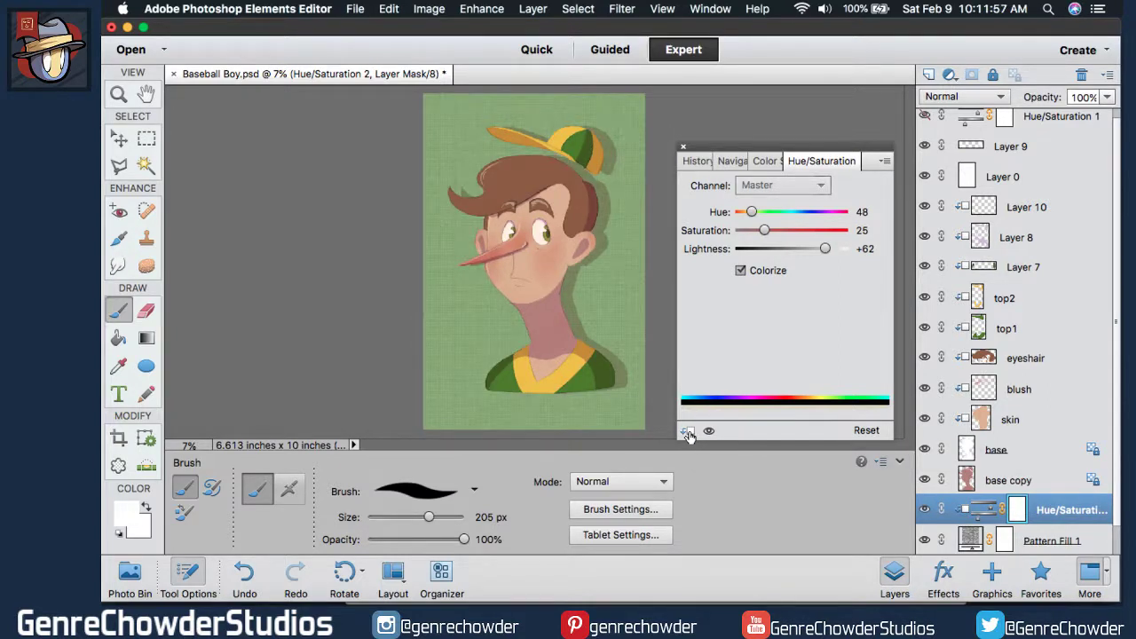
pyautogui.click(688, 431)
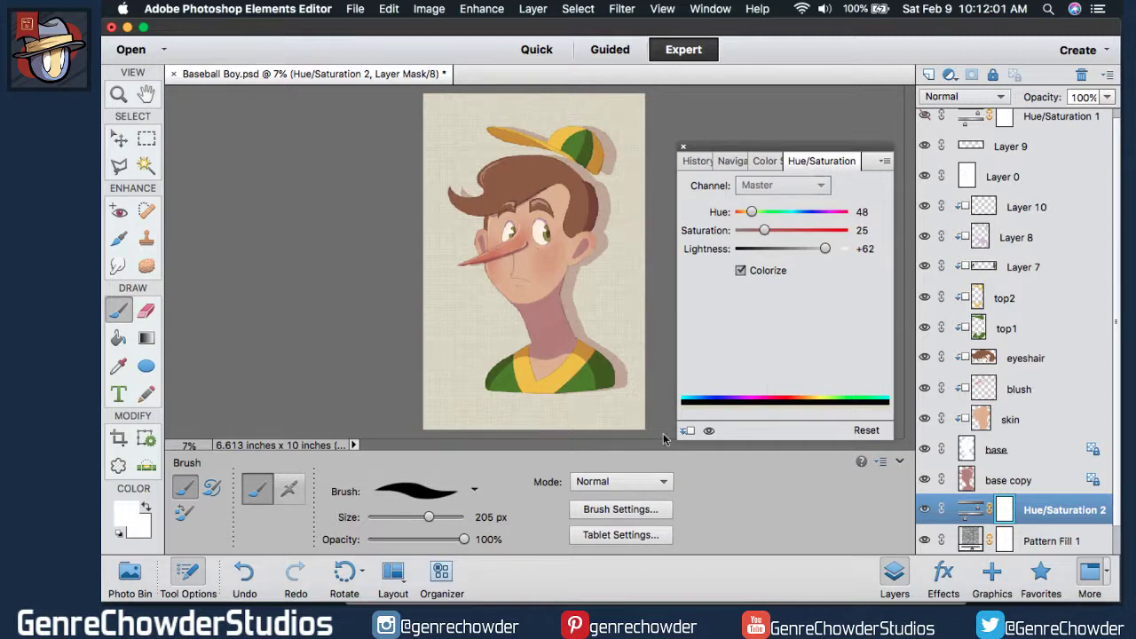
pyautogui.click(247, 573)
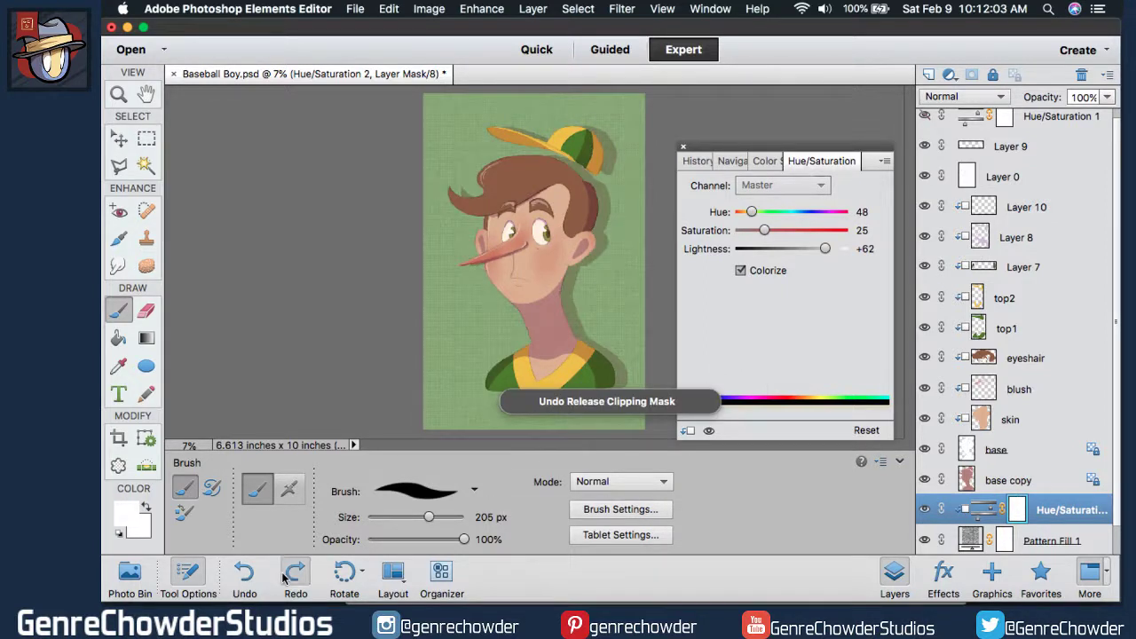
pyautogui.click(284, 576)
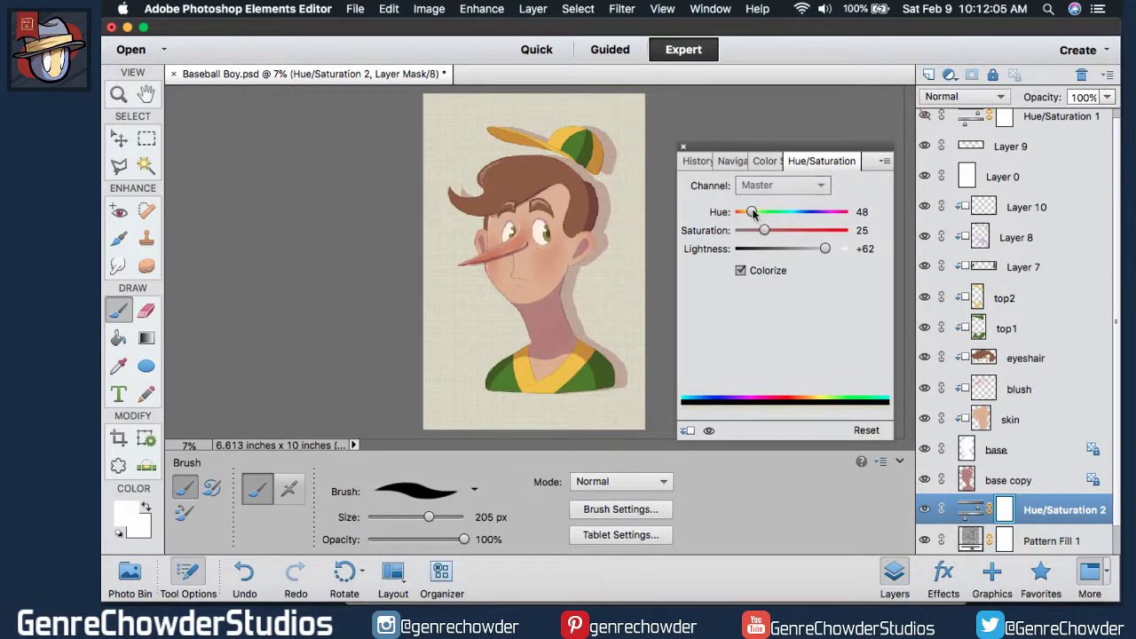
# Set the Hue/Saturation 2 background adjustment to hue 34, saturation 26 and lightness 61.
pyautogui.moveTo(750, 212); pyautogui.dragTo(752, 213)
pyautogui.moveTo(764, 232); pyautogui.dragTo(747, 210)
pyautogui.moveTo(715, 247); pyautogui.dragTo(706, 254)
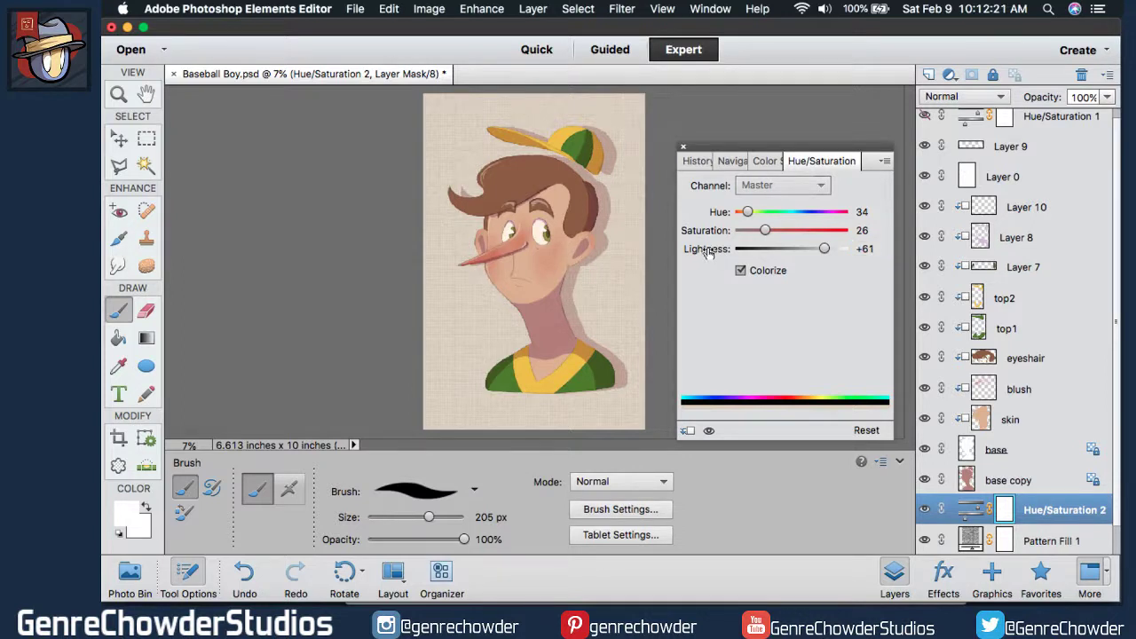
# Set the opacity of the base copy shadow layer to 54% and save the document.
pyautogui.click(1004, 482)
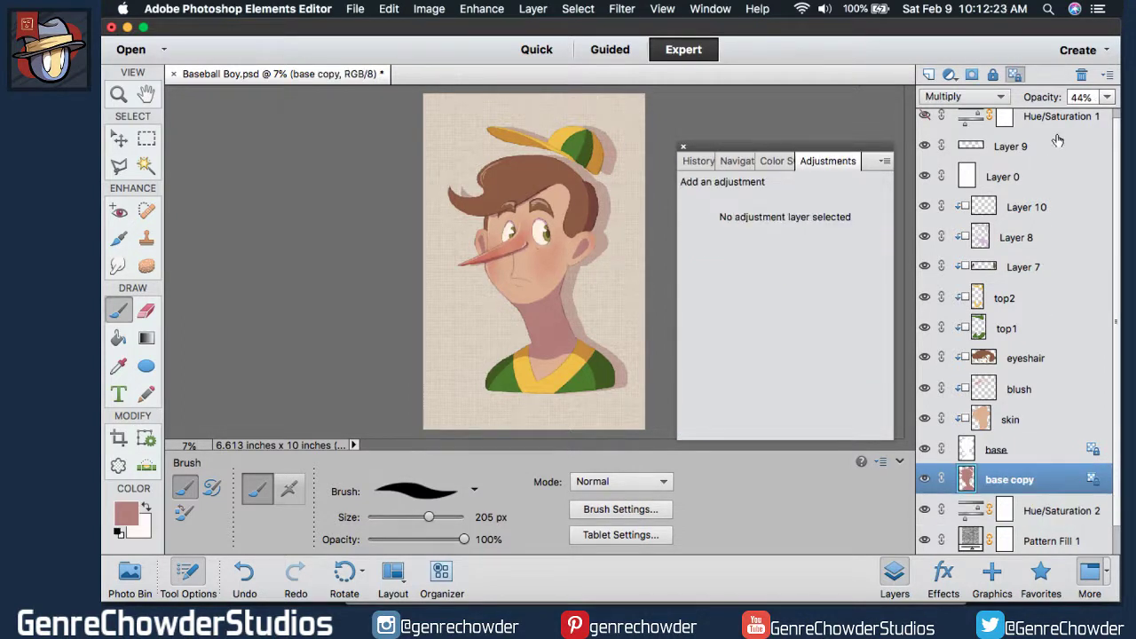
pyautogui.moveTo(1042, 98); pyautogui.dragTo(1045, 97)
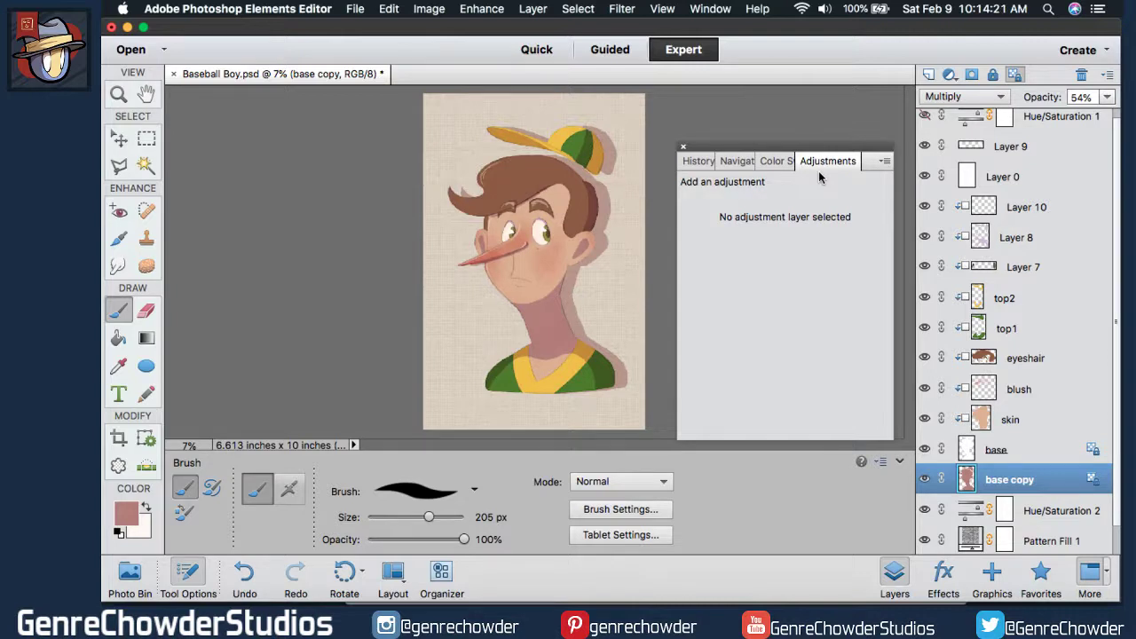
pyautogui.press('super+s')
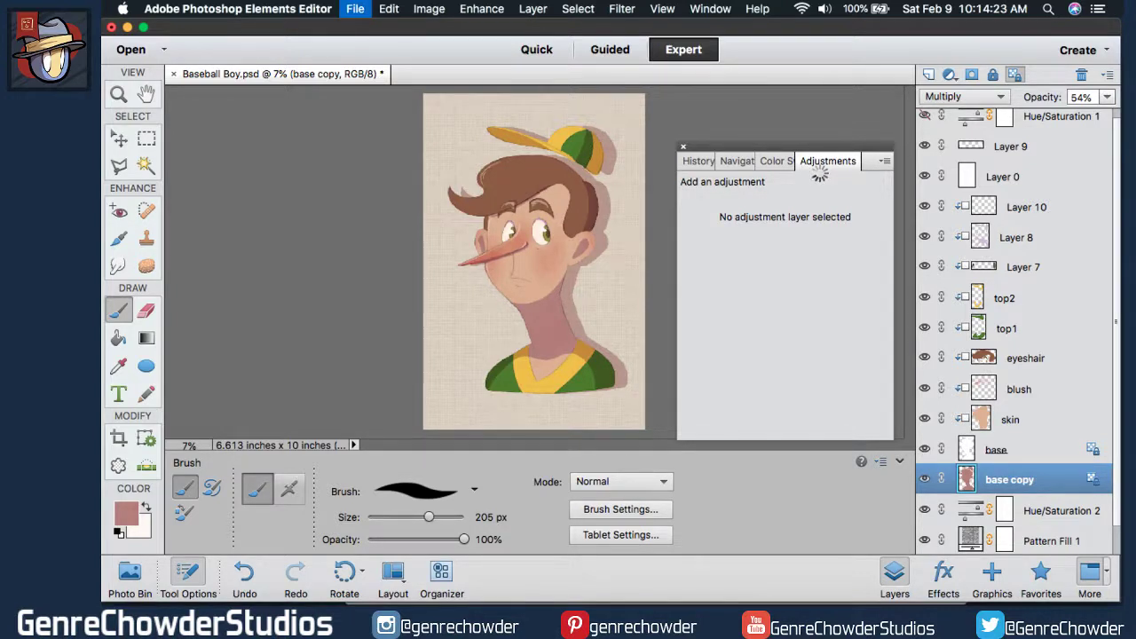